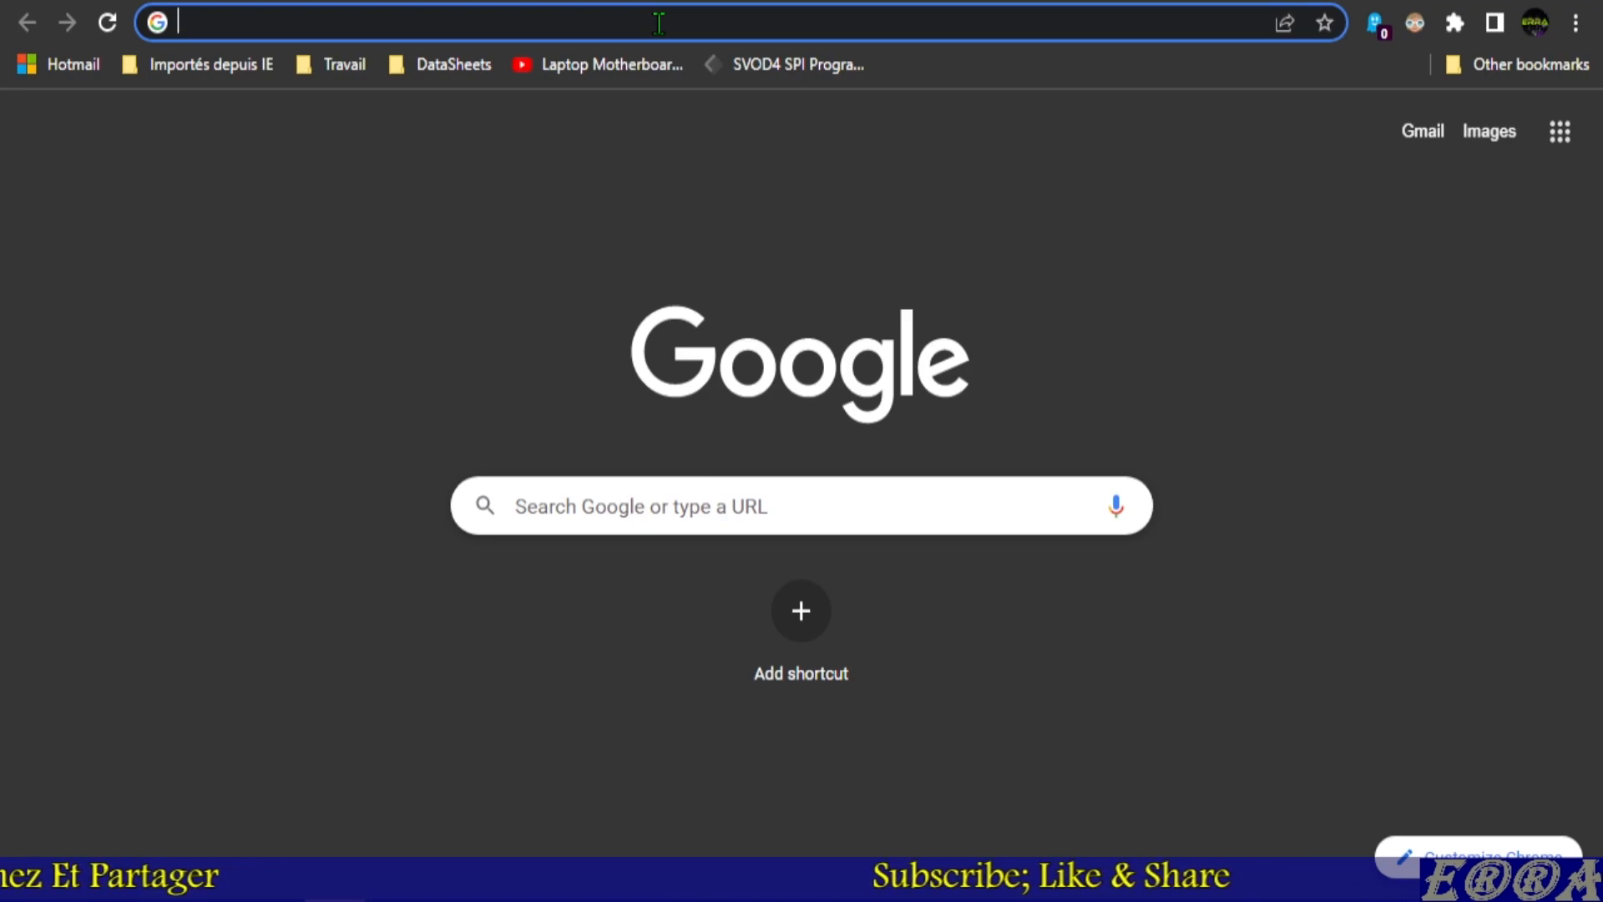
Search Google for "Dell e7470"
text(Dell )
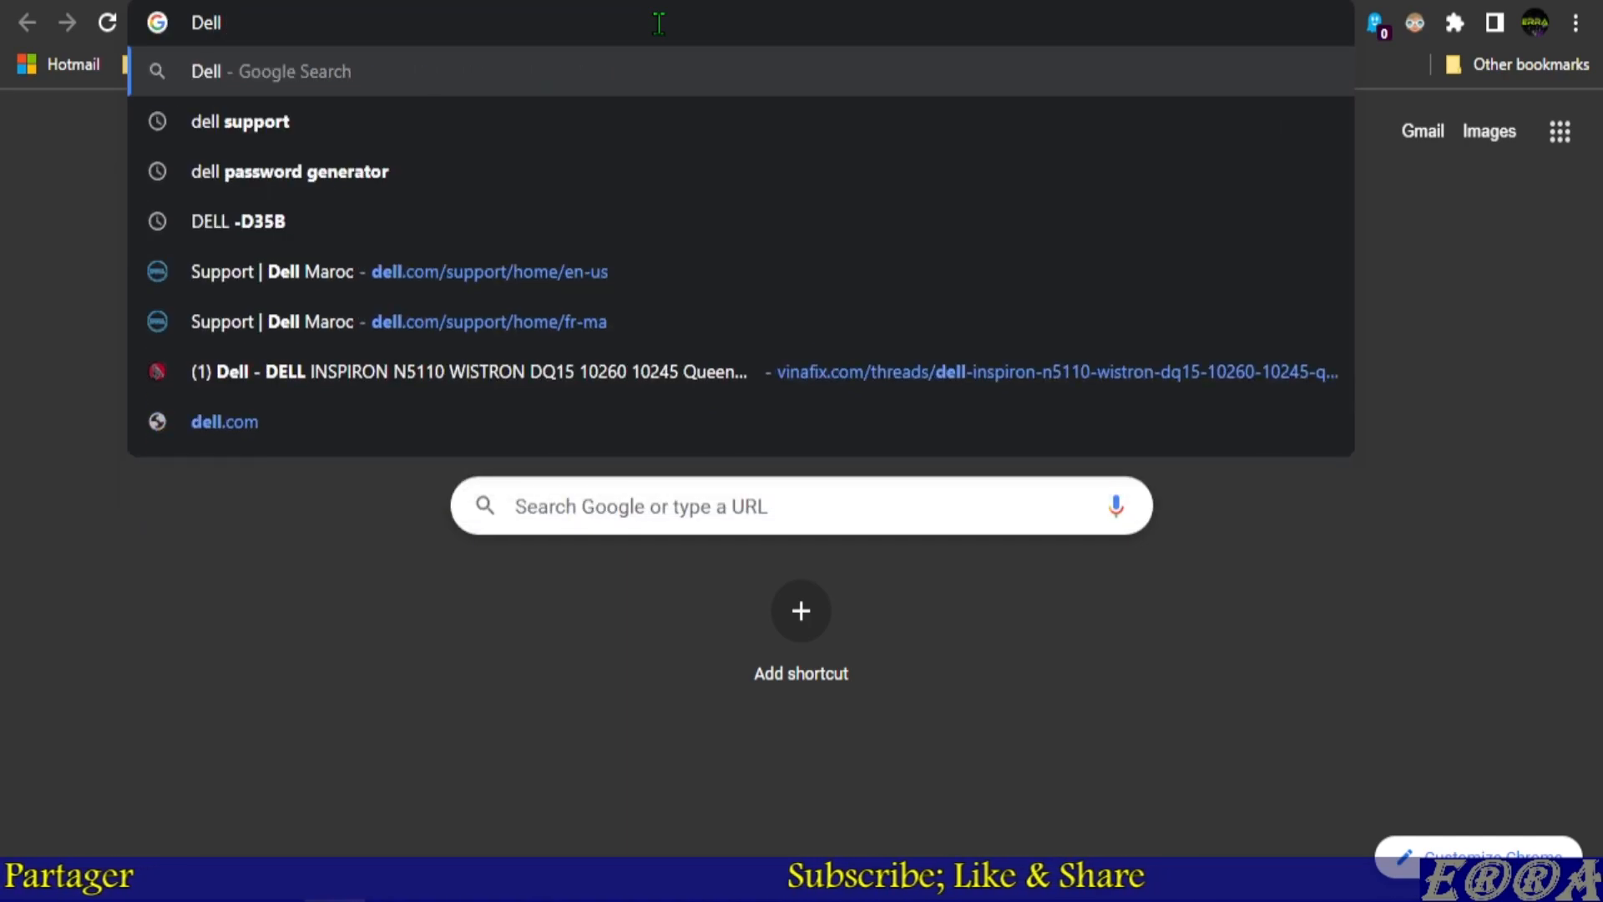
text(e)
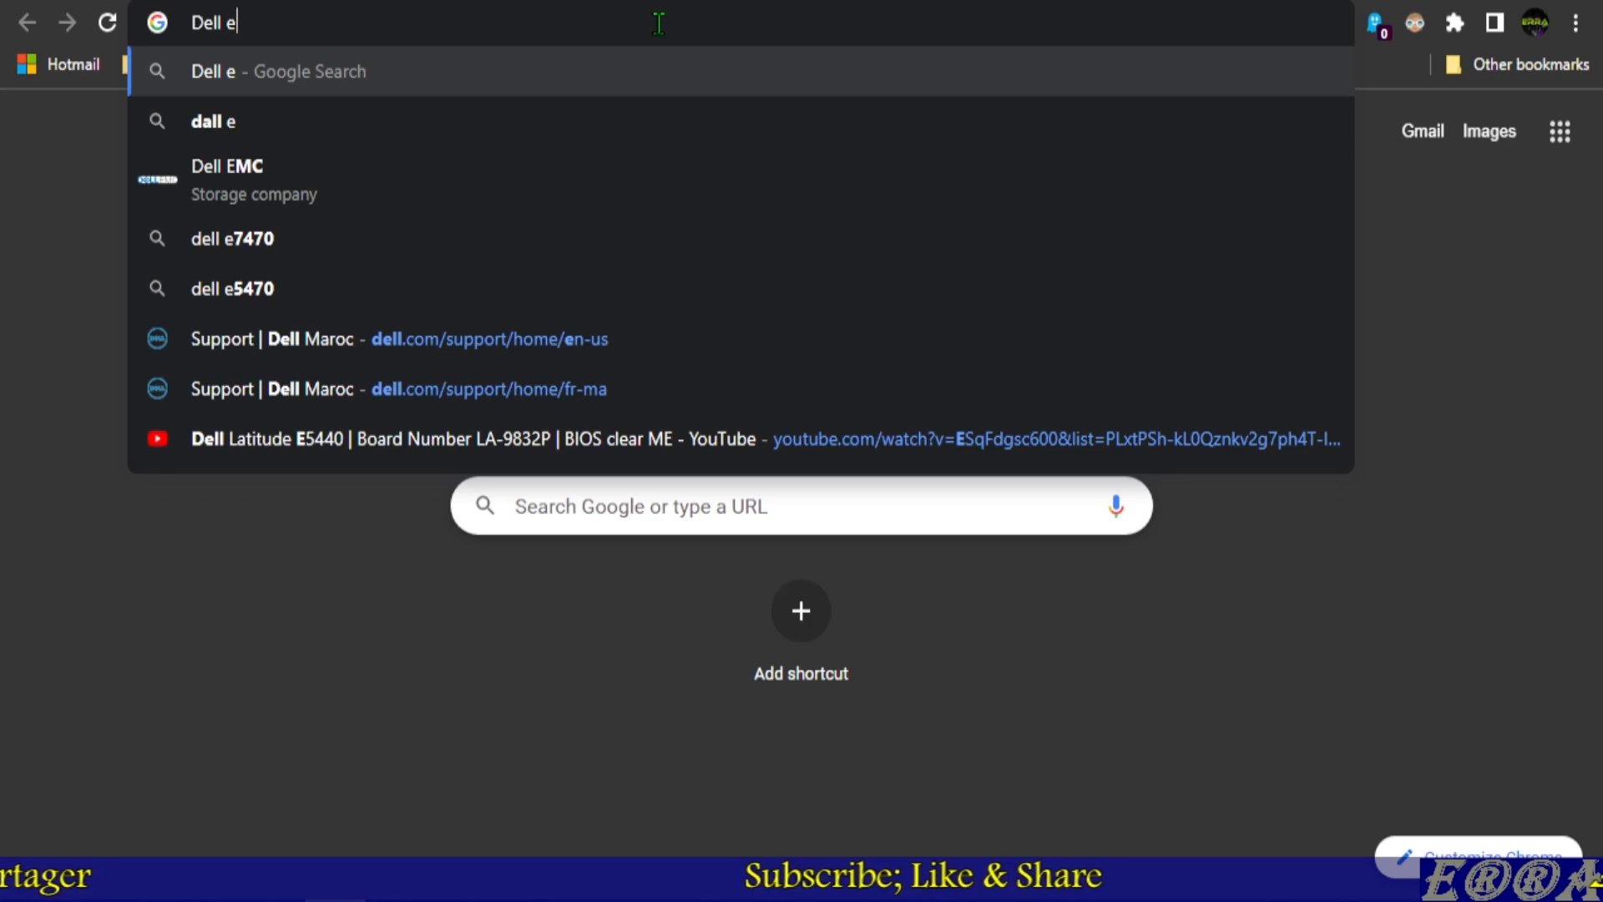
text(747)
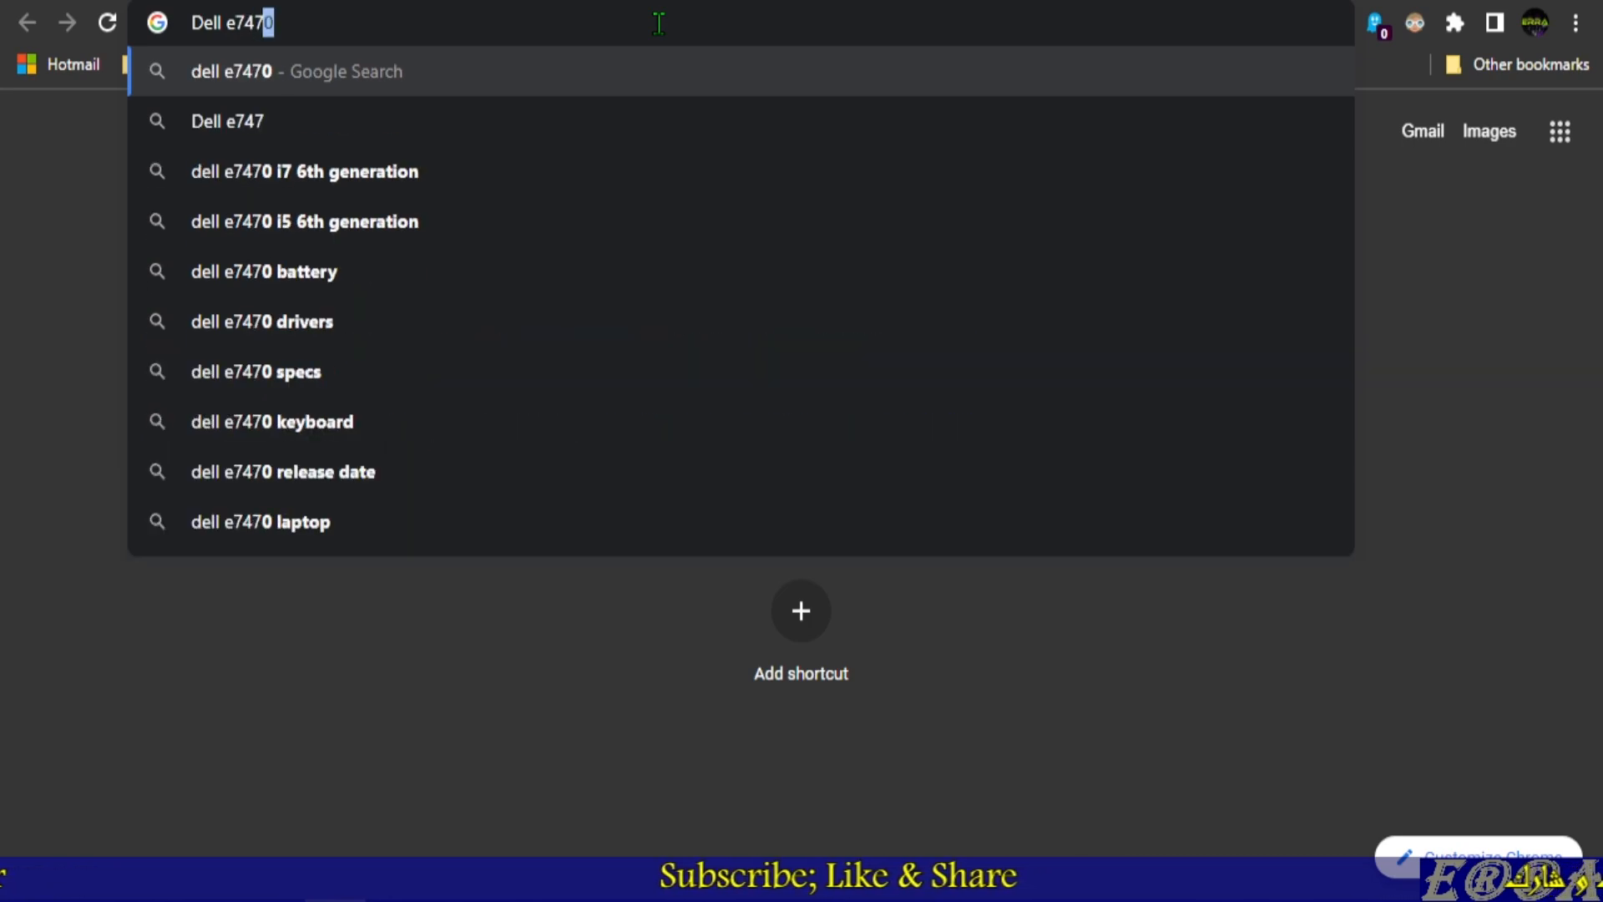
text(0)
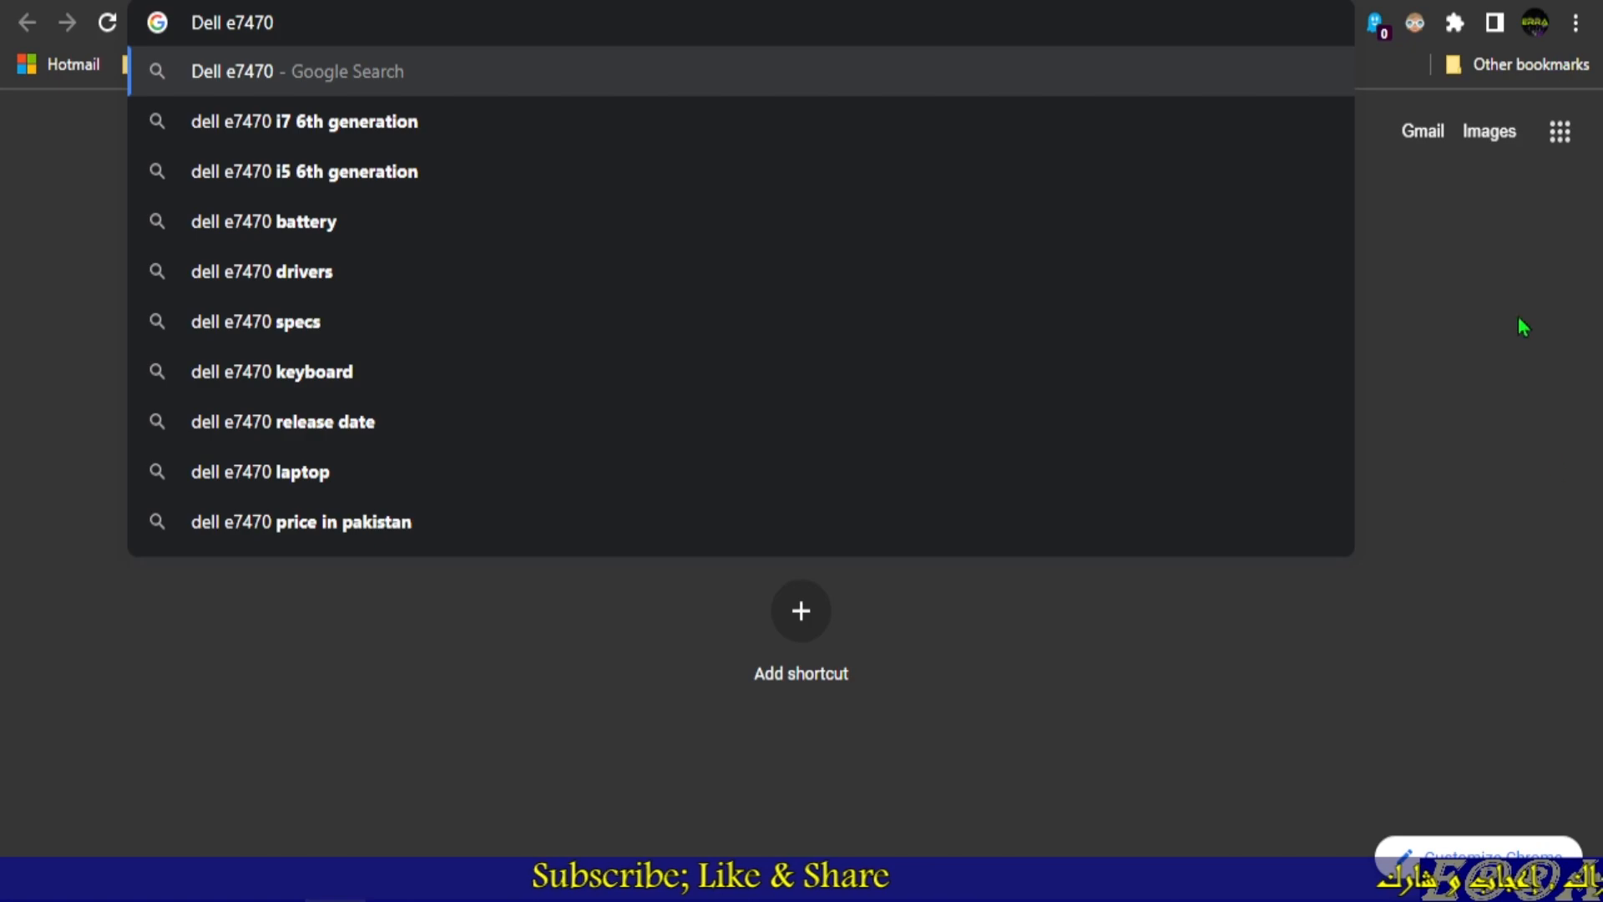
key(Return)
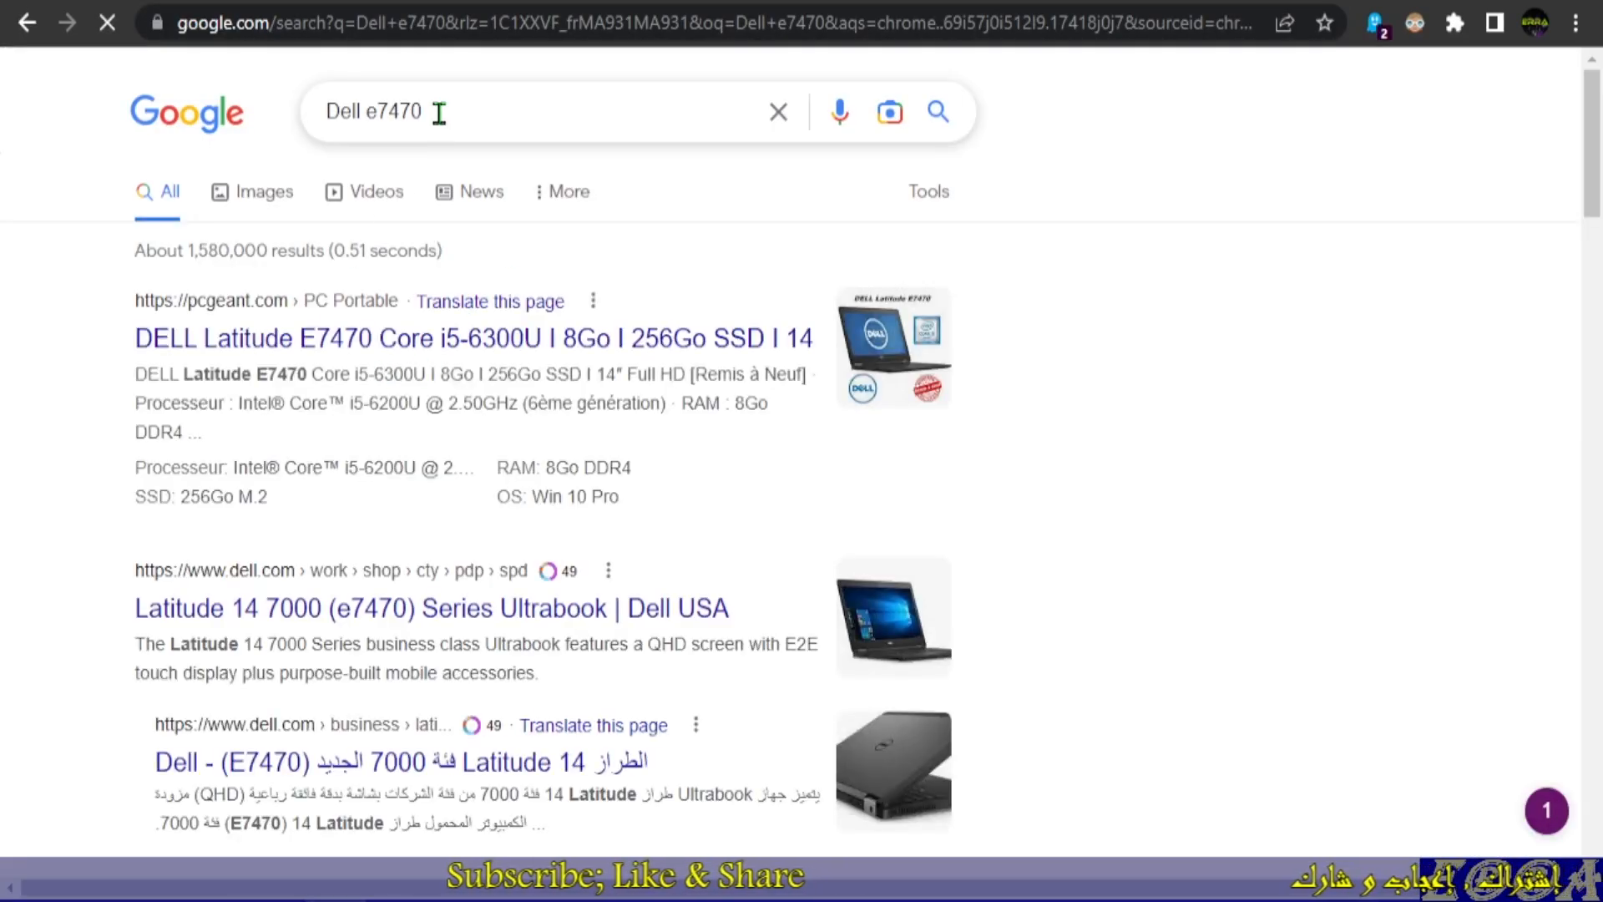
Refine the search query to "Dell e7470 dump" and run it
click(439, 113)
text(bios)
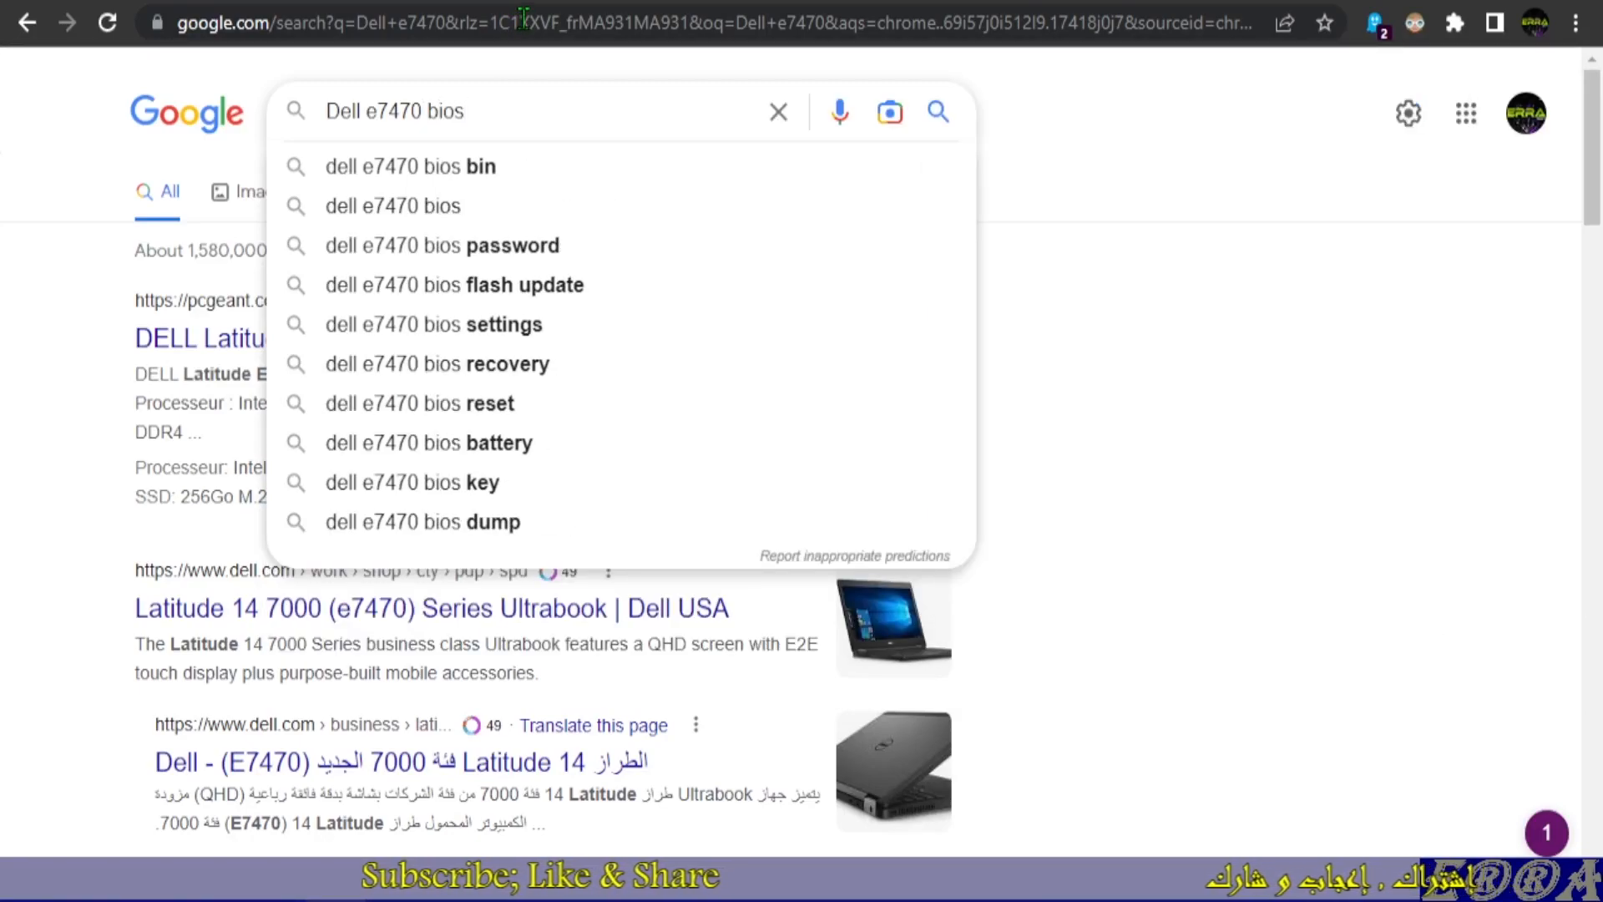
key(BackSpace)
key(BackSpace)
key(BackSpace)
key(BackSpace)
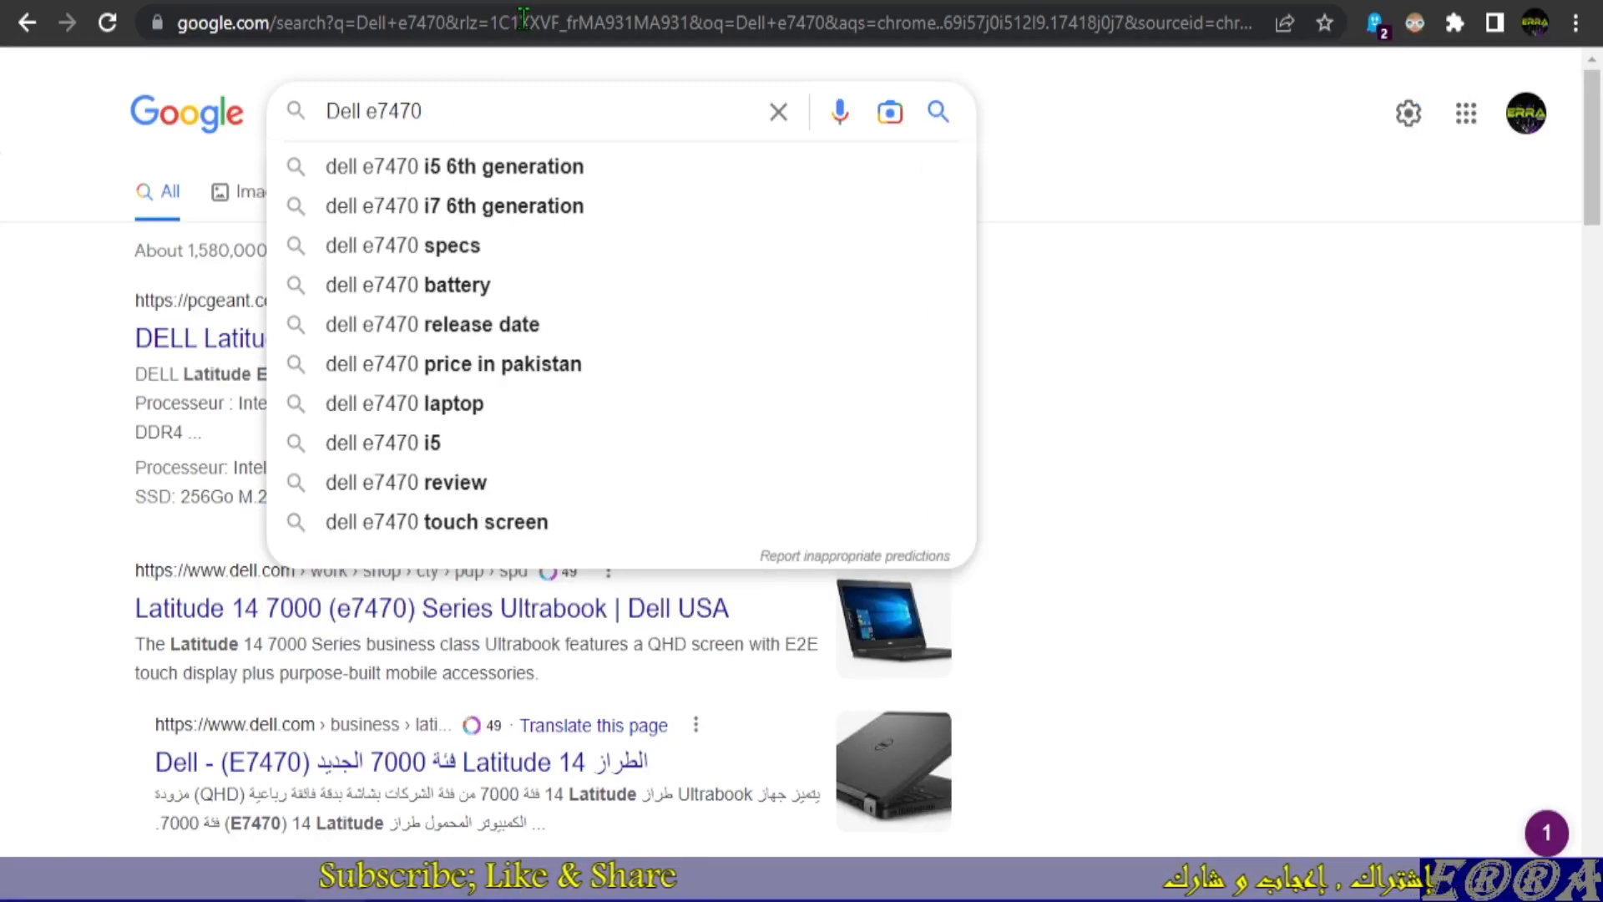
text(dump)
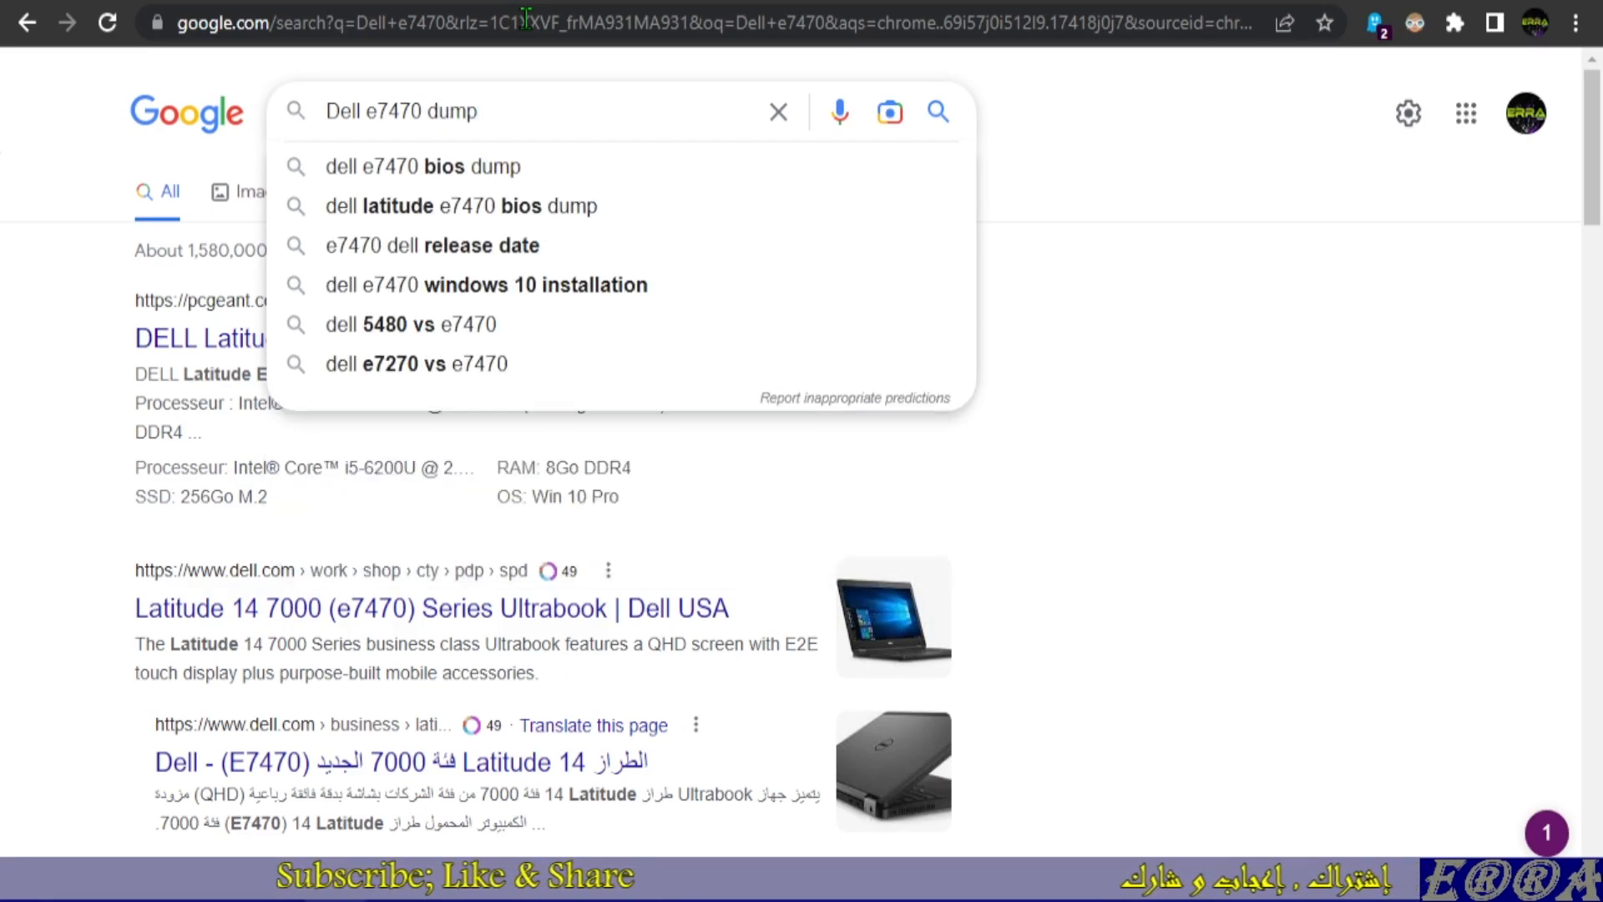
key(Return)
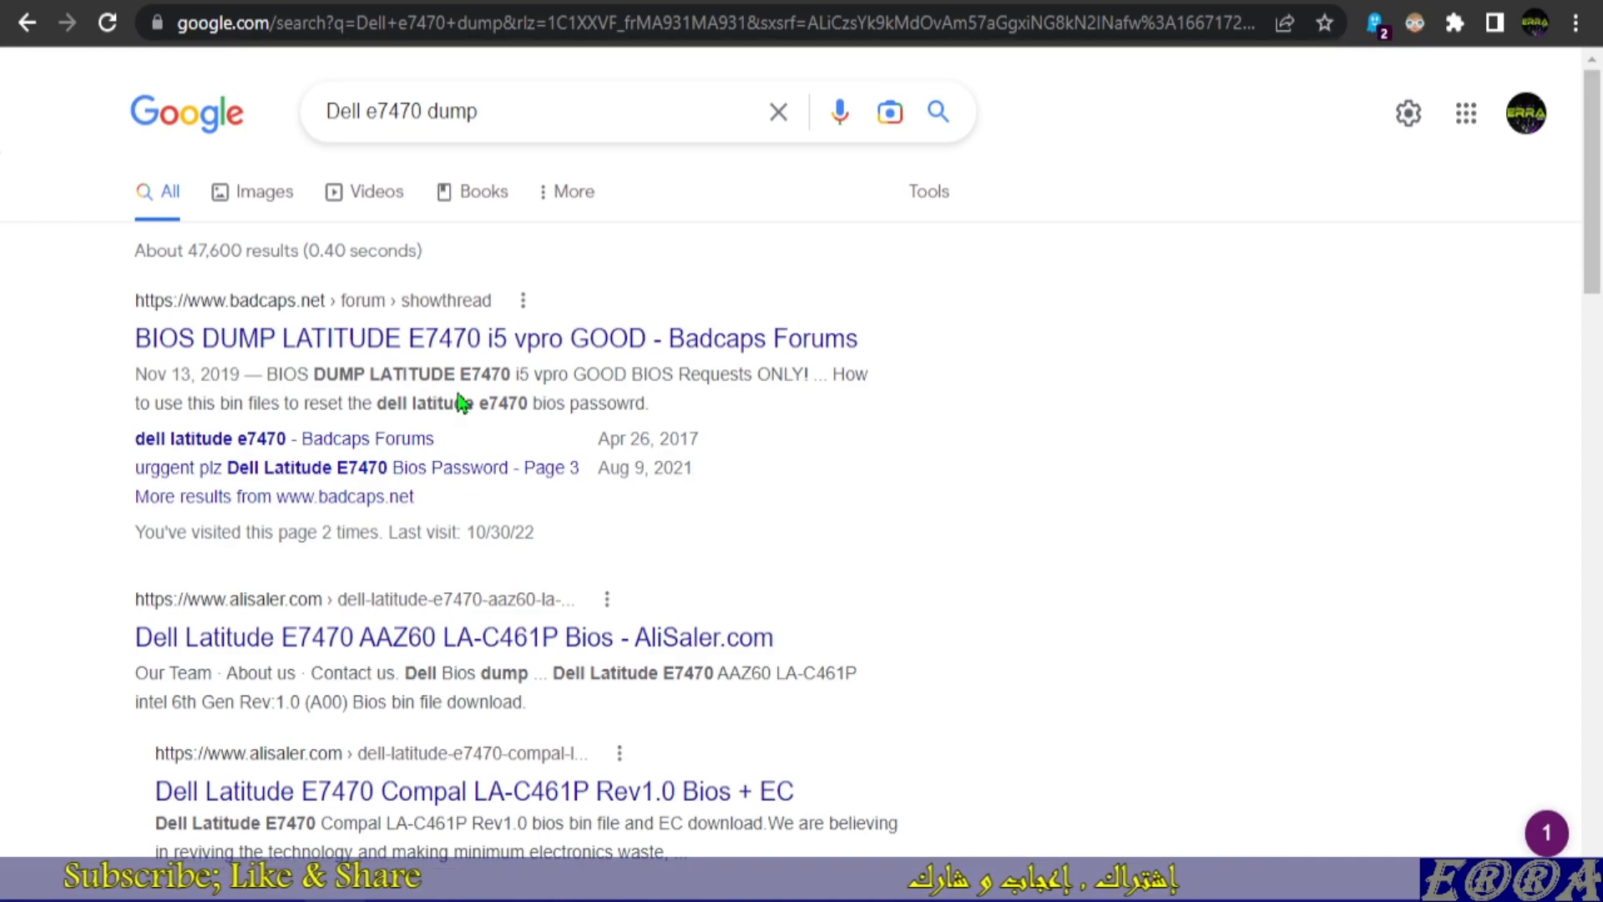
Open the Badcaps Forums thread "BIOS DUMP LATITUDE E7470 i5 vpro GOOD" and start downloading its attachment LATITUDE E7470 i5 vpro.rar
click(373, 355)
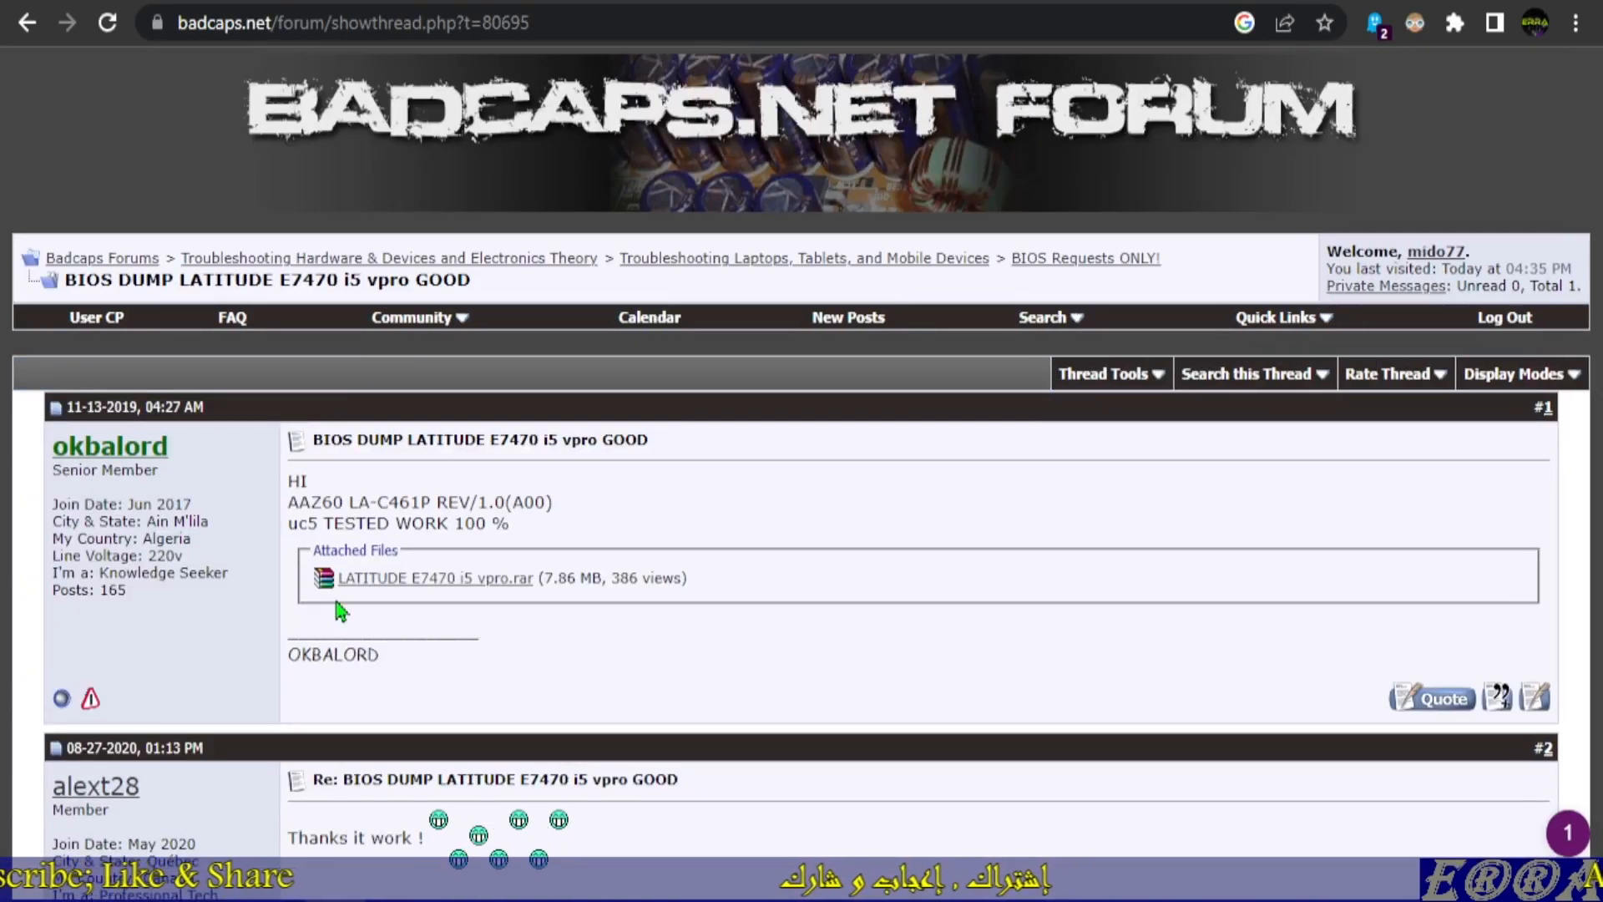
drag(288, 501, 555, 507)
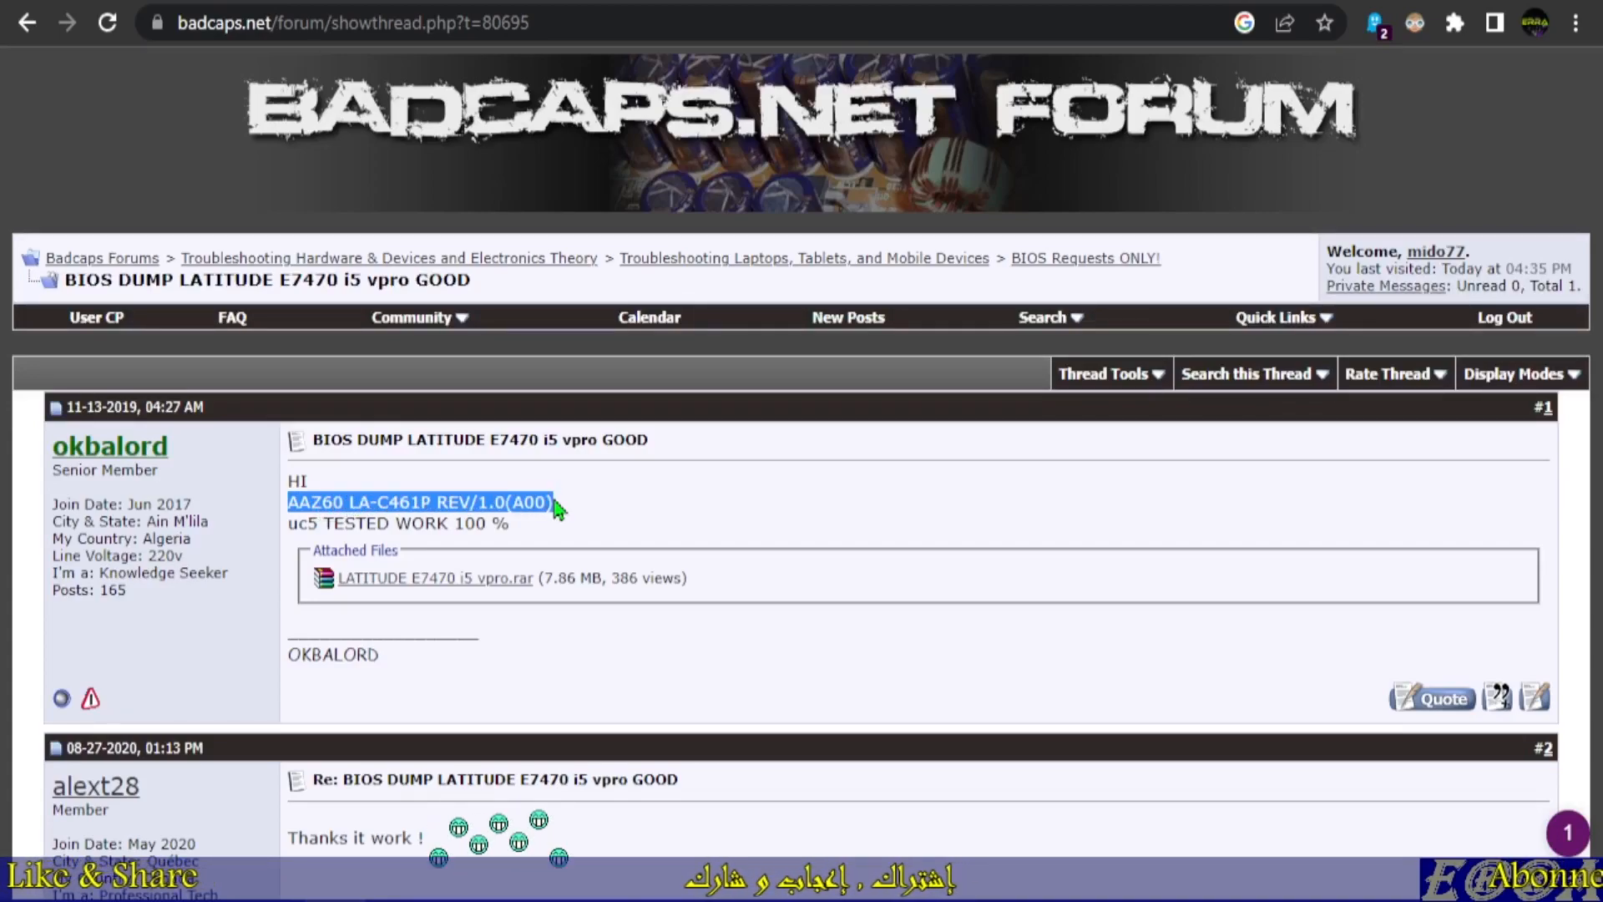
click(422, 588)
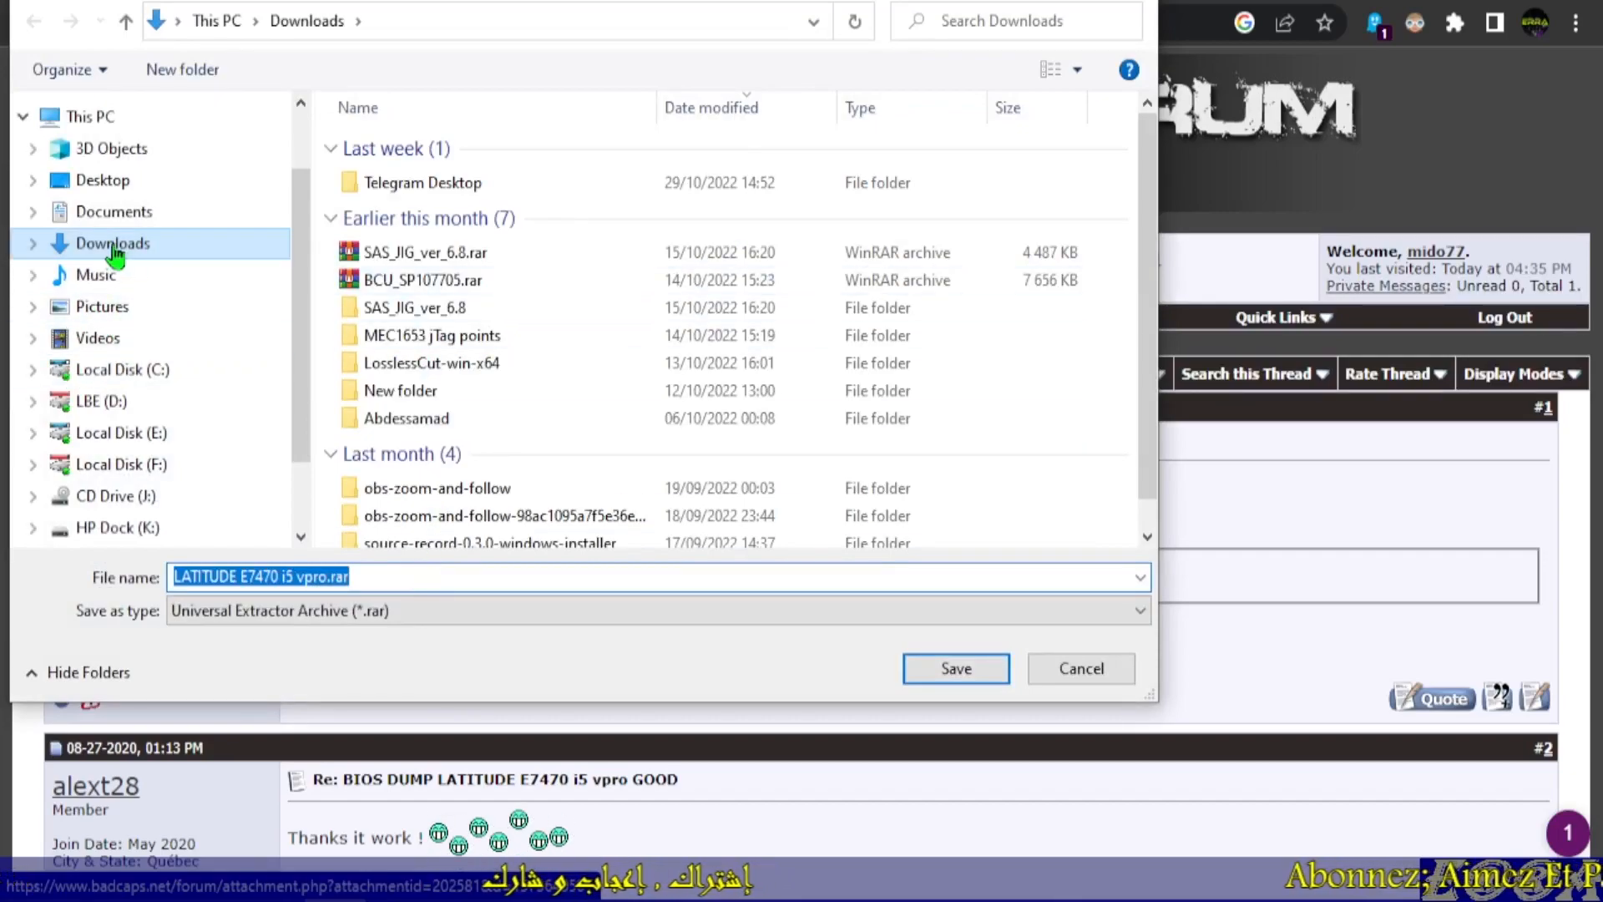
Create a folder named DELL E7470 inside Bios Fixing on the Desktop and save the archive in it
click(109, 182)
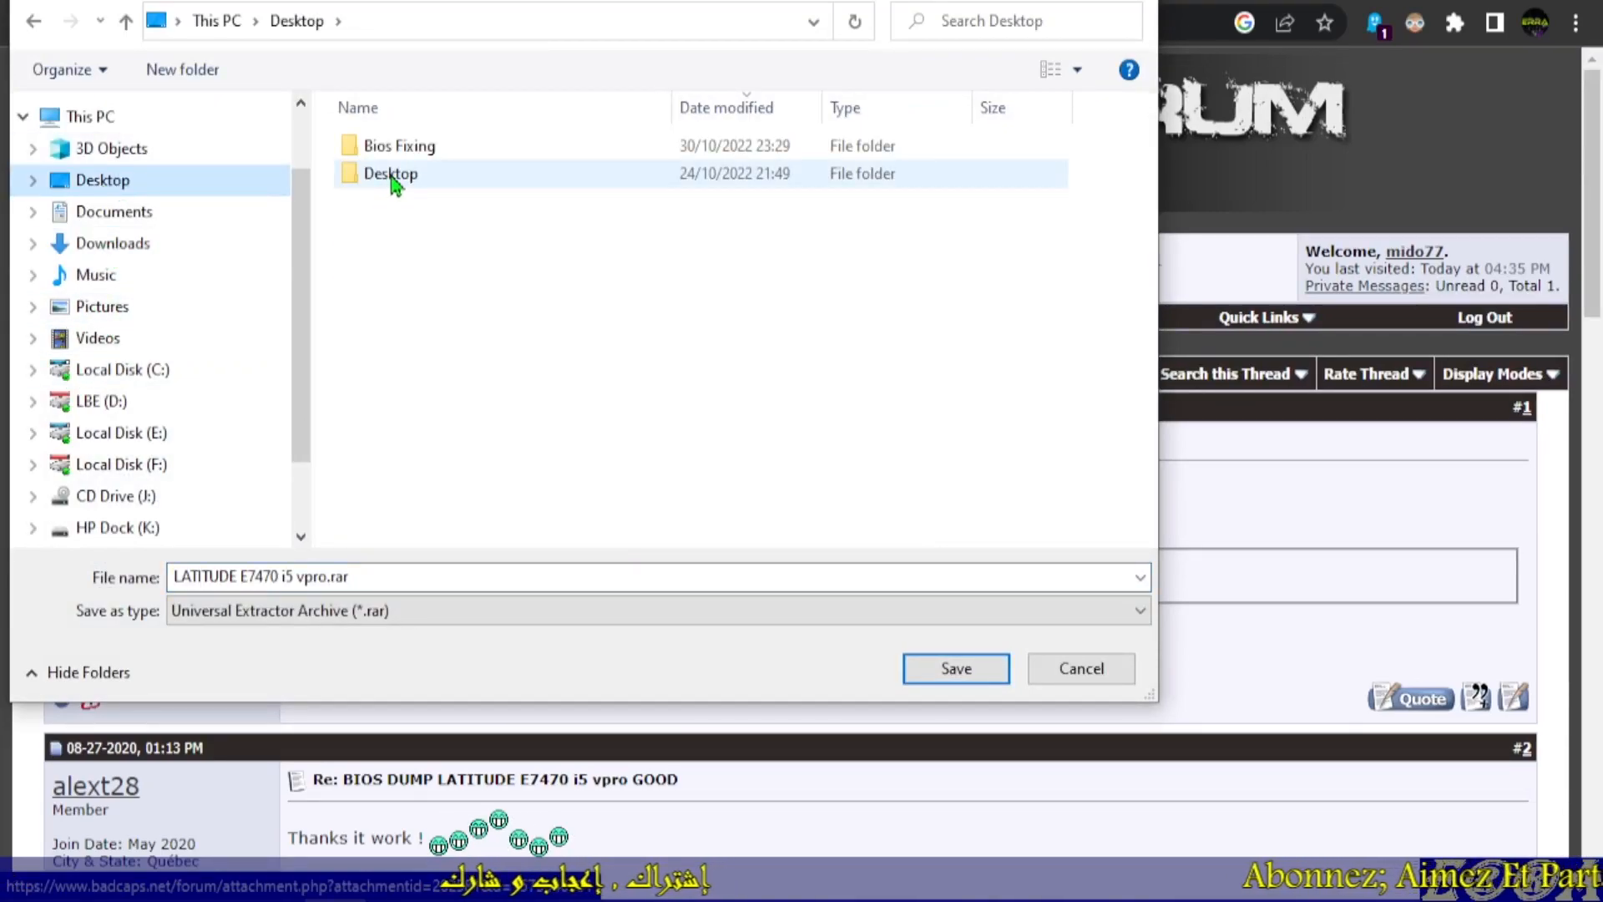
double_click(403, 150)
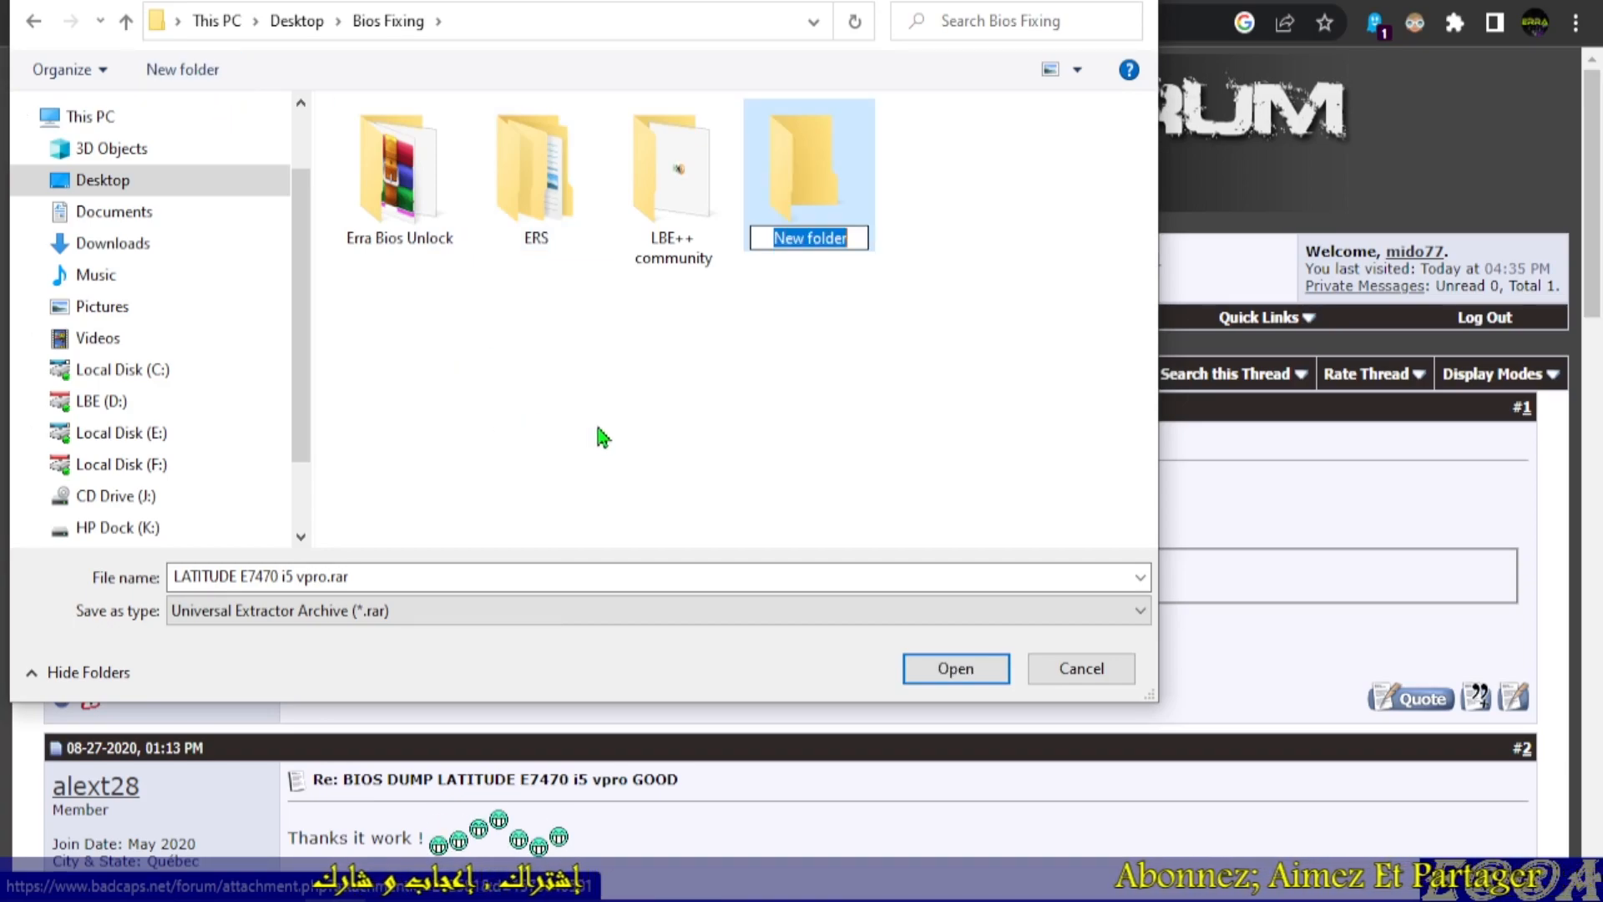
text(E)
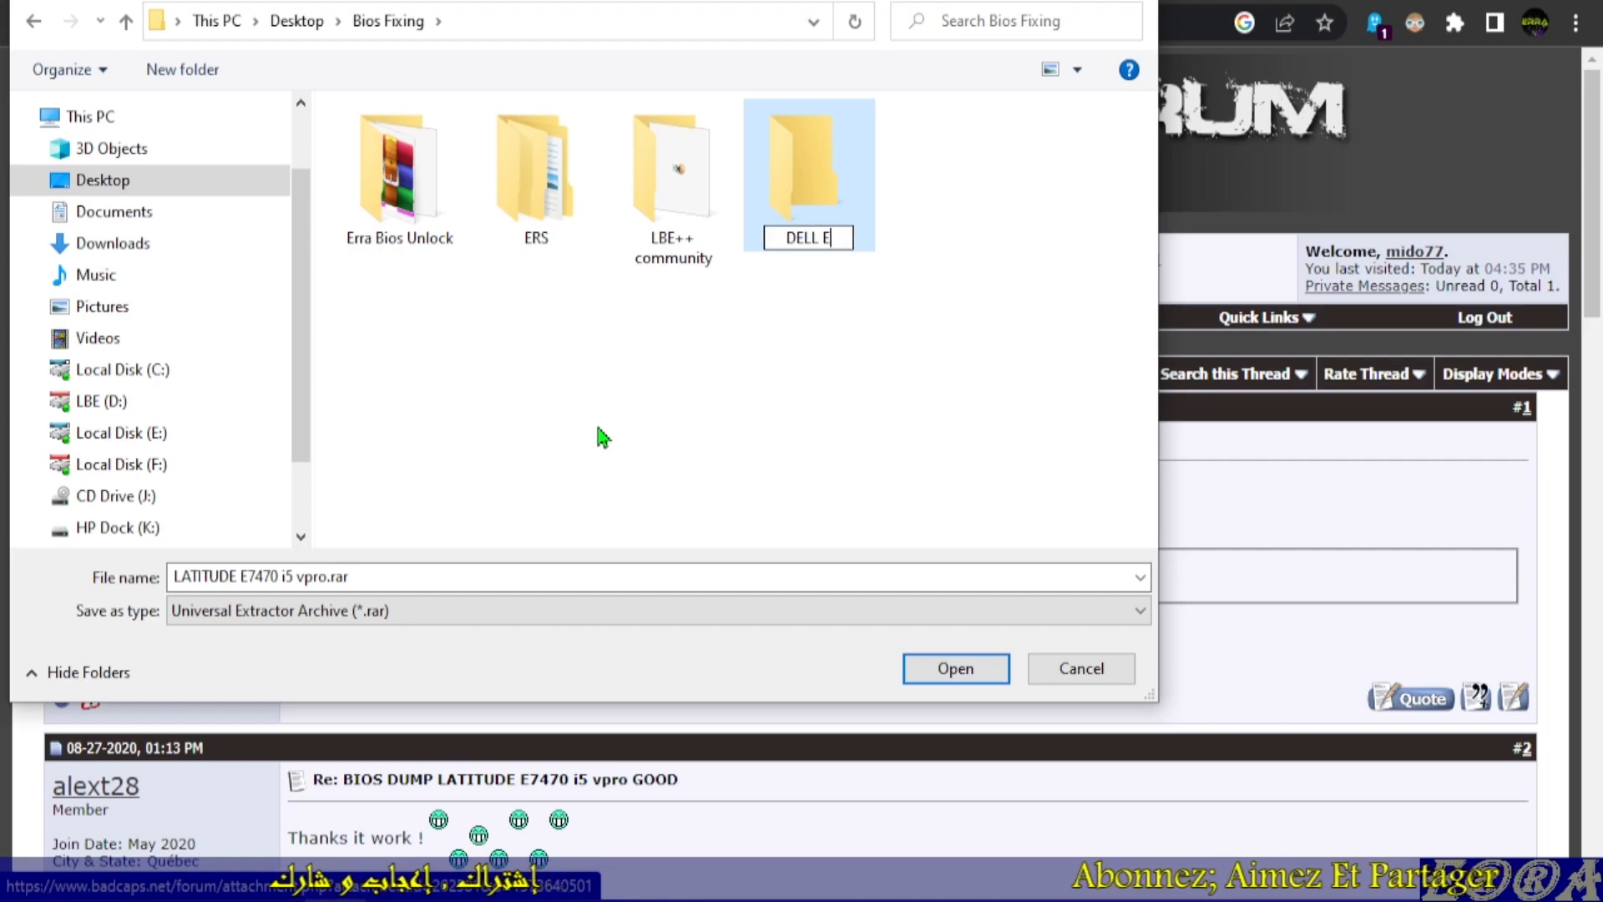
text(74)
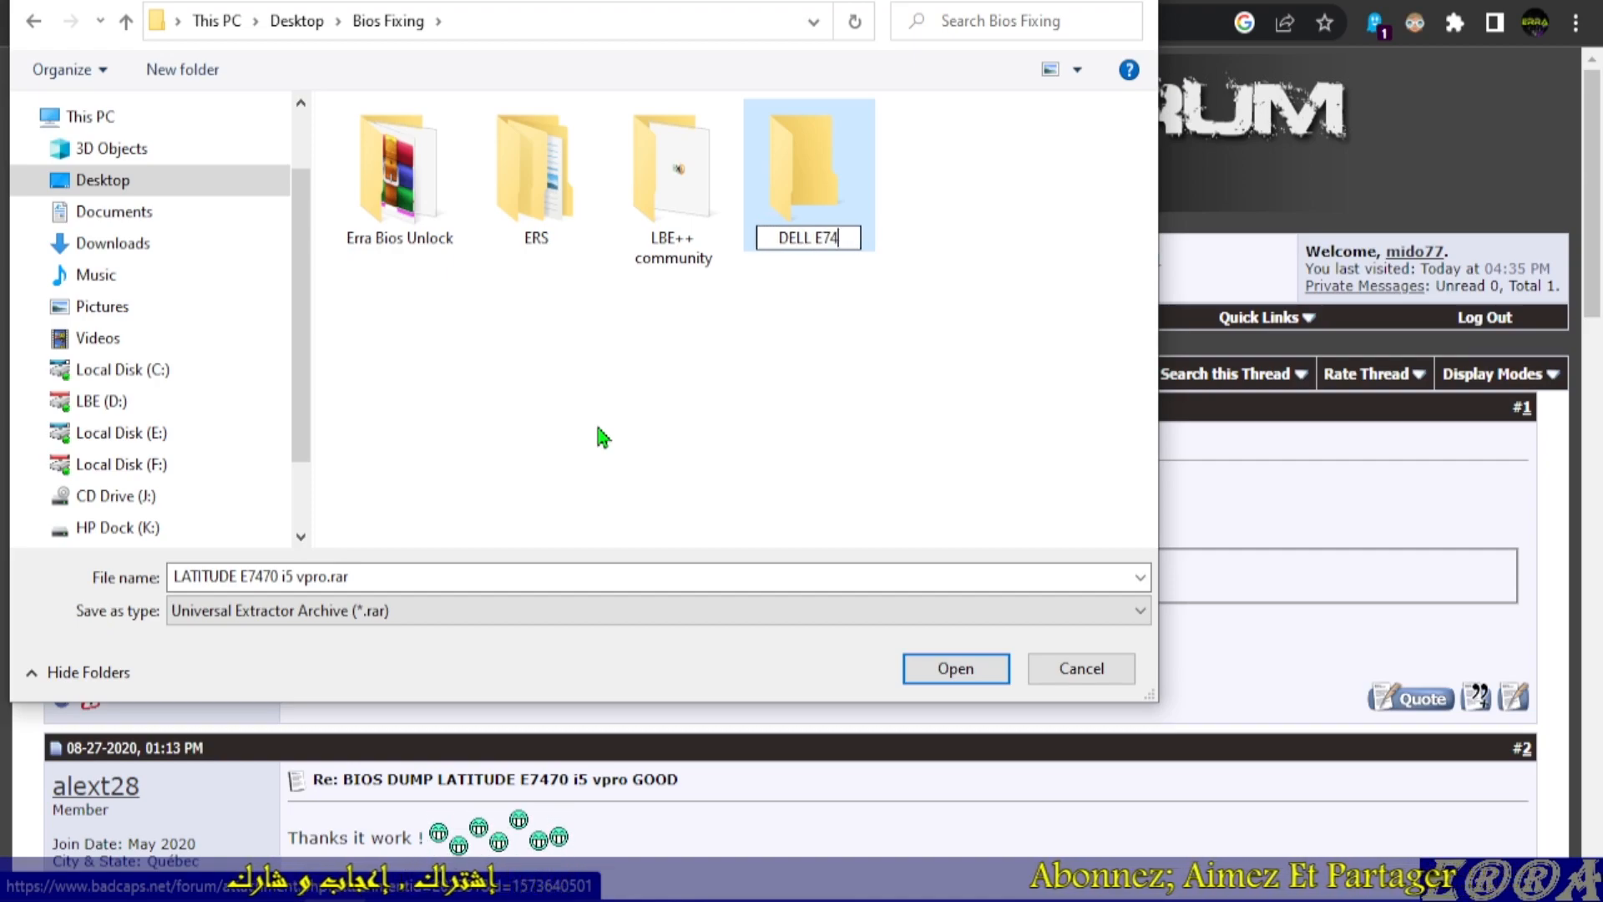
text(70)
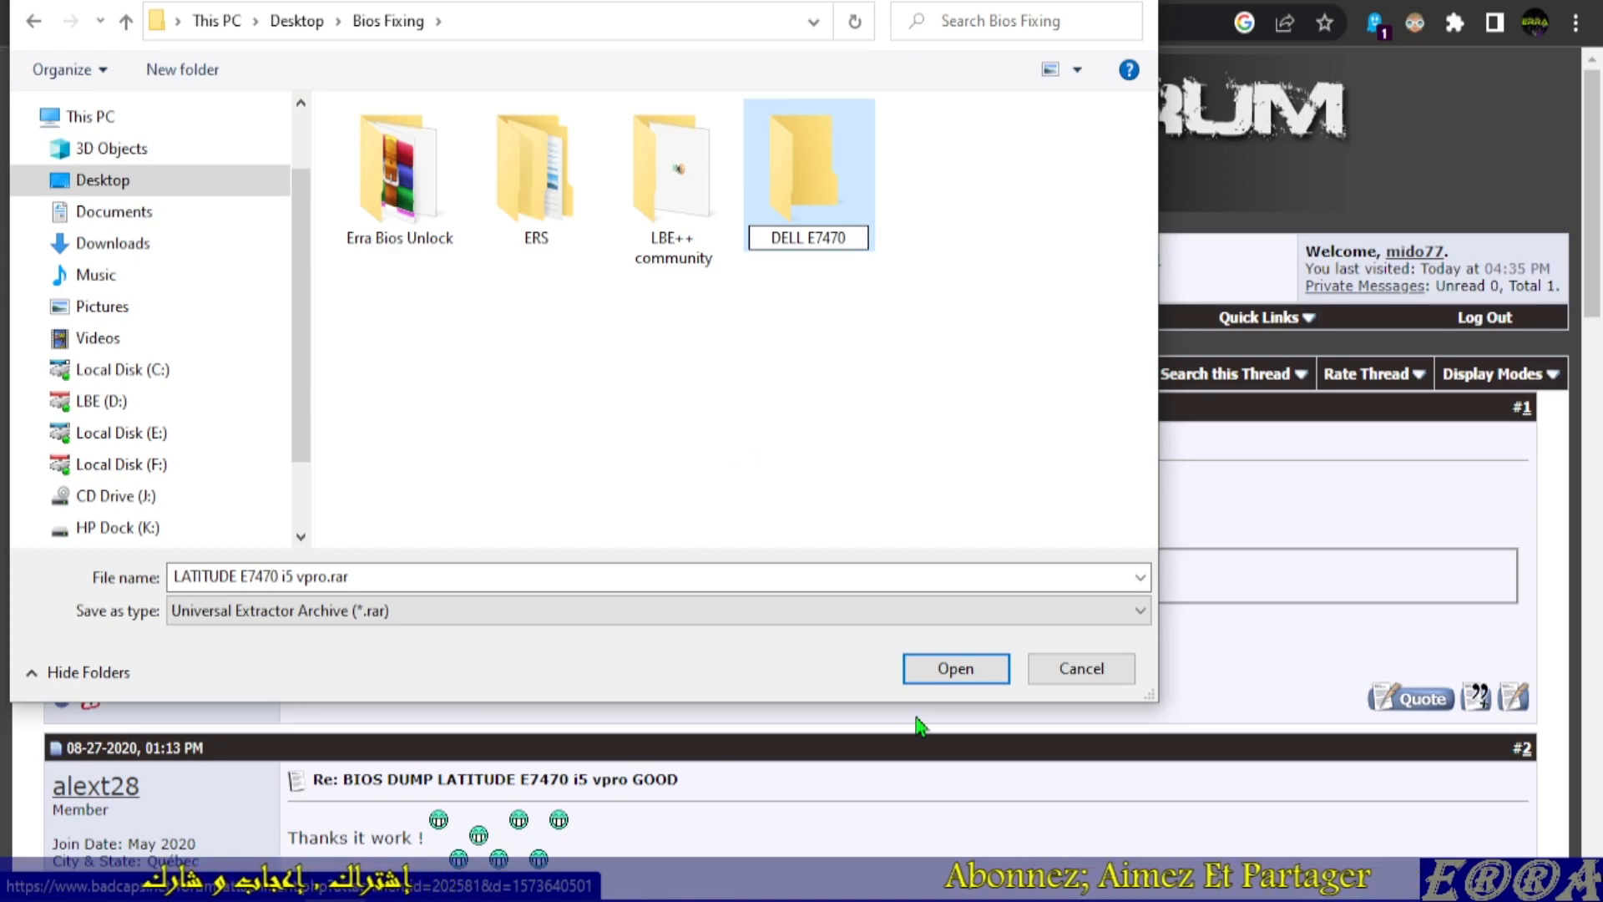
click(954, 672)
click(956, 670)
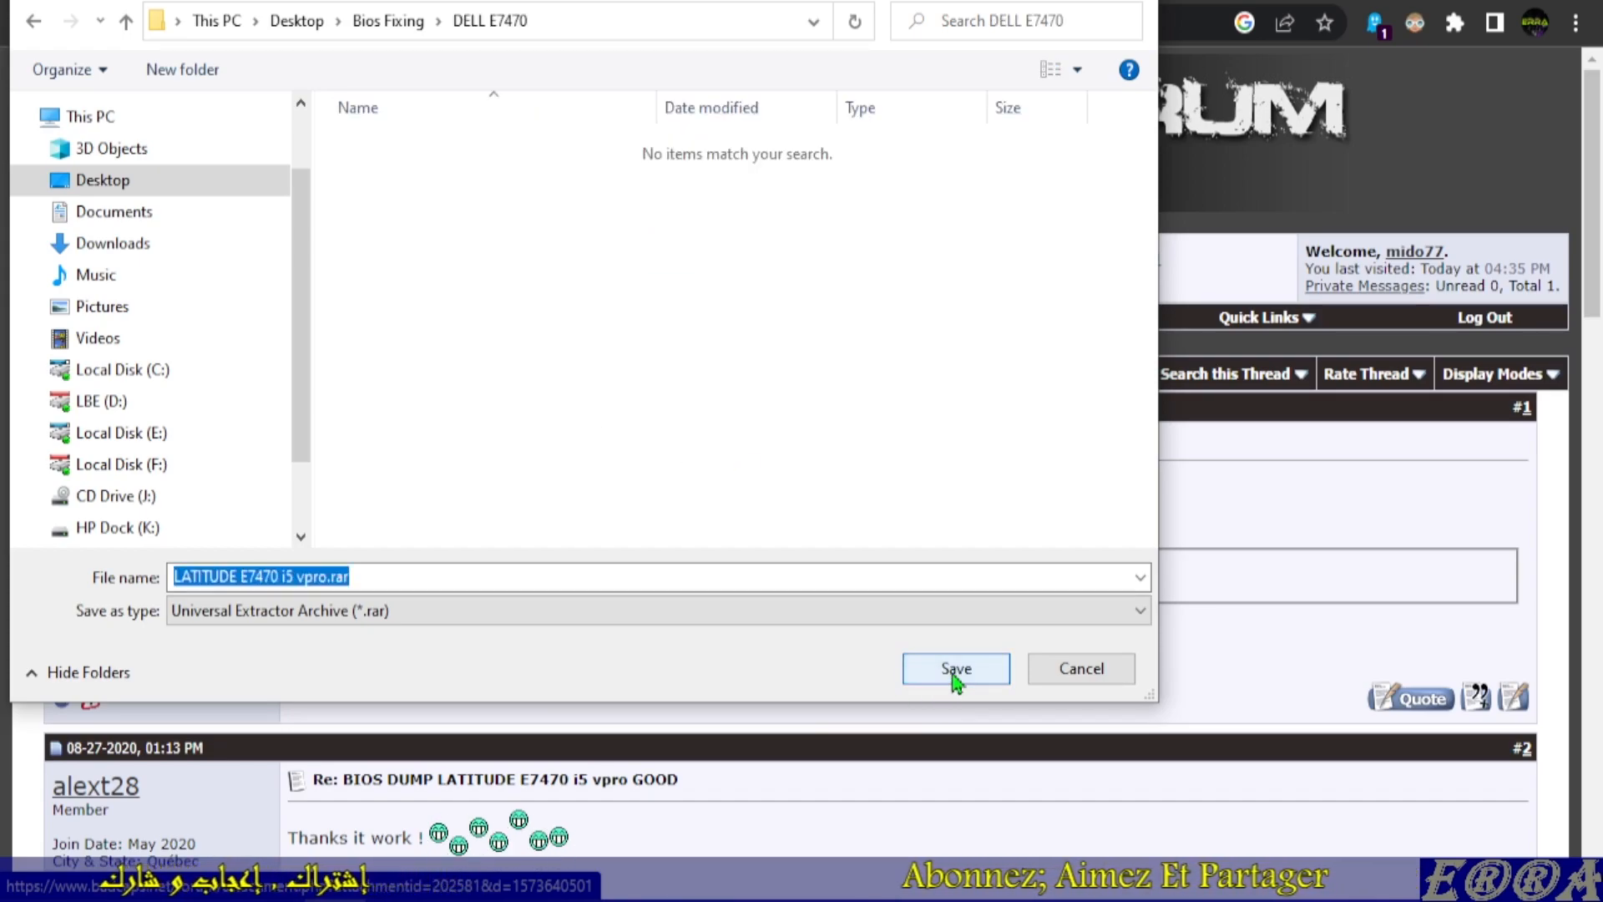
click(956, 670)
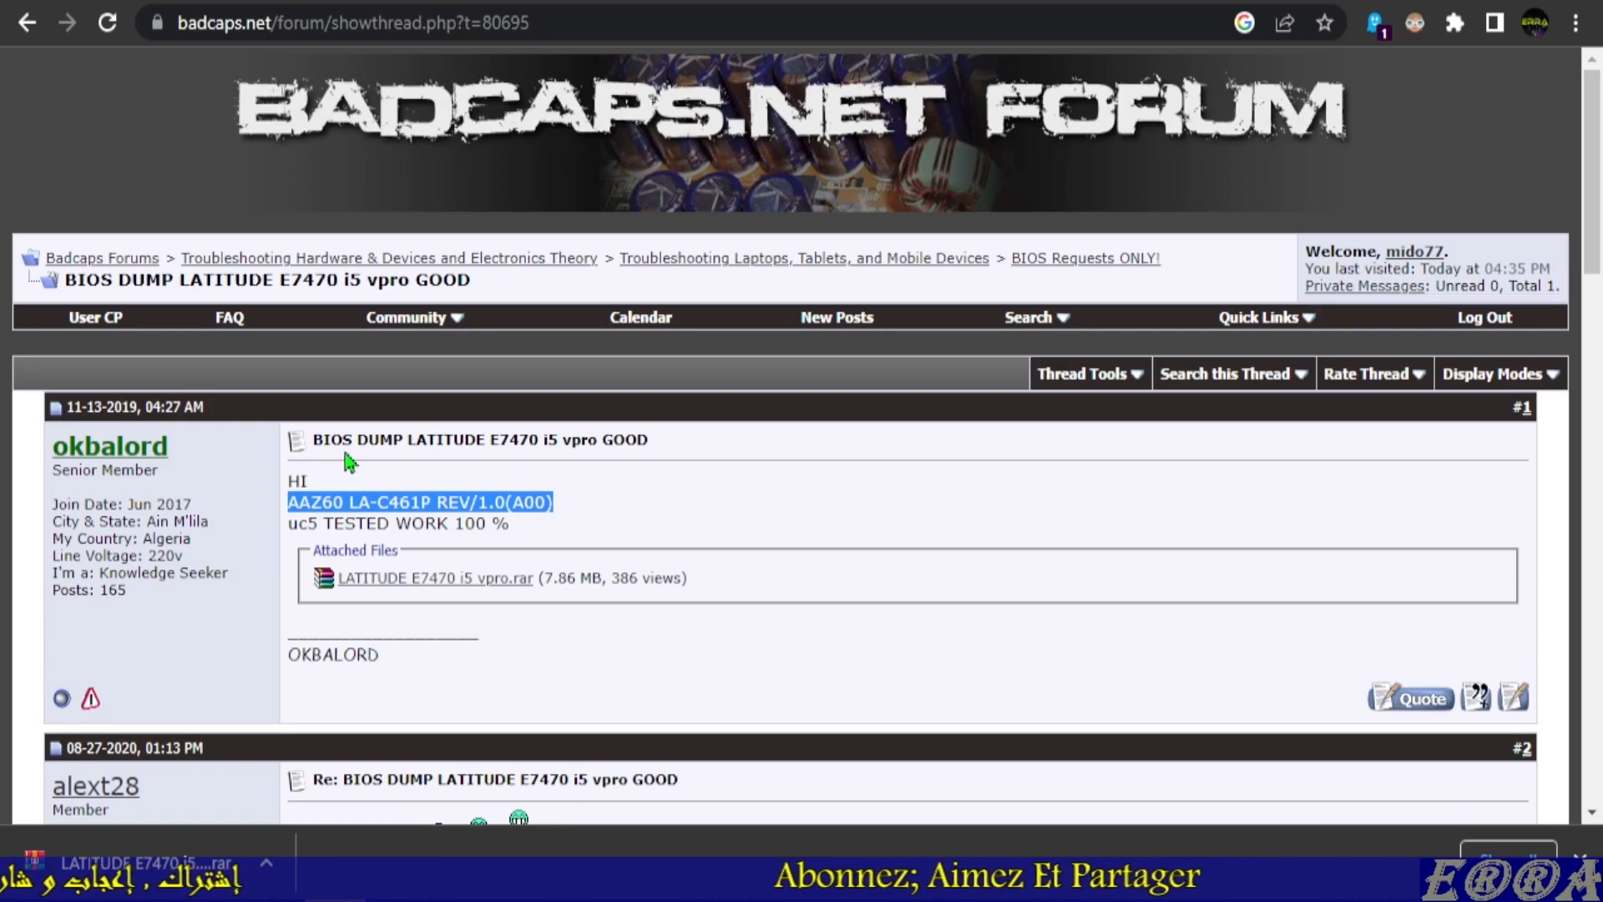
Highlight the thread's post title and show the downloaded archive in its folder
drag(313, 439, 652, 434)
click(639, 498)
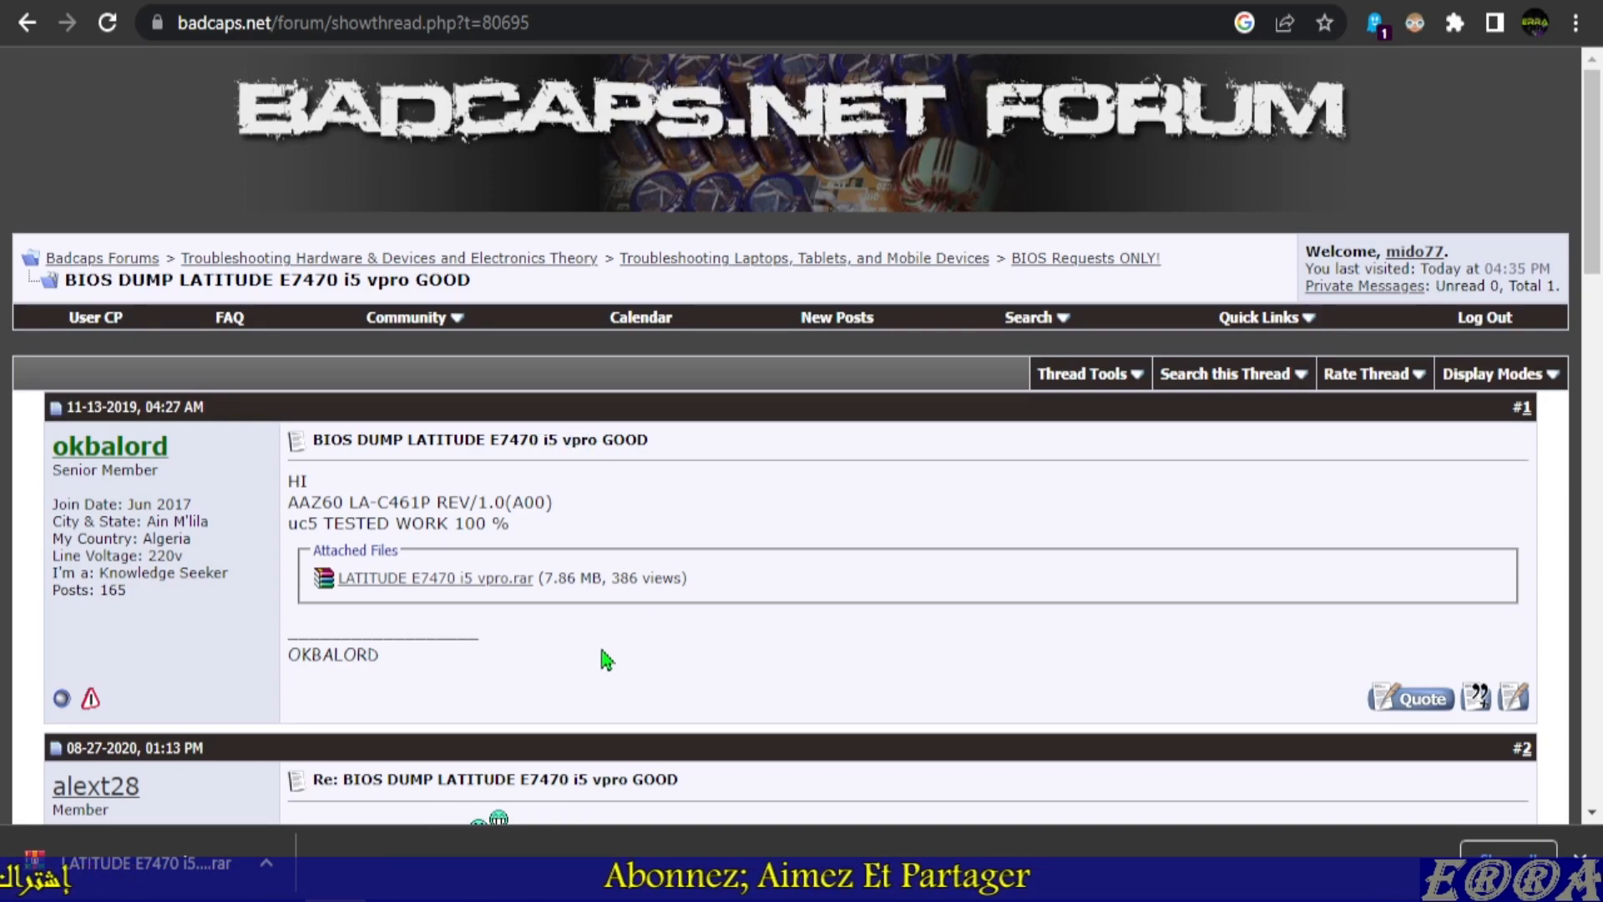
right_click(110, 867)
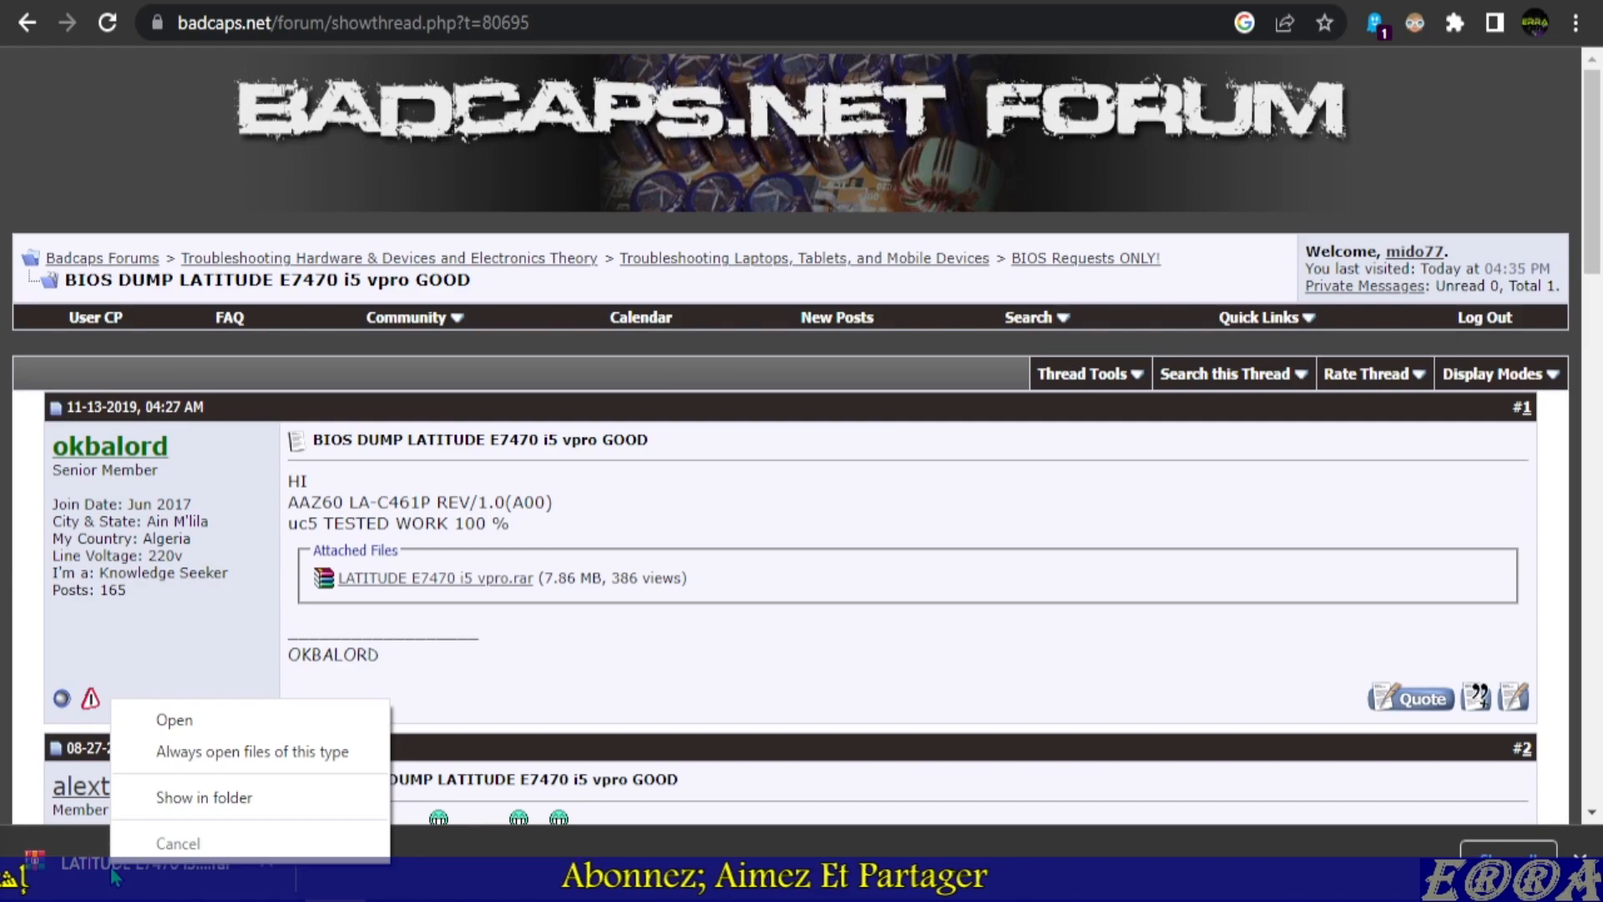
click(219, 804)
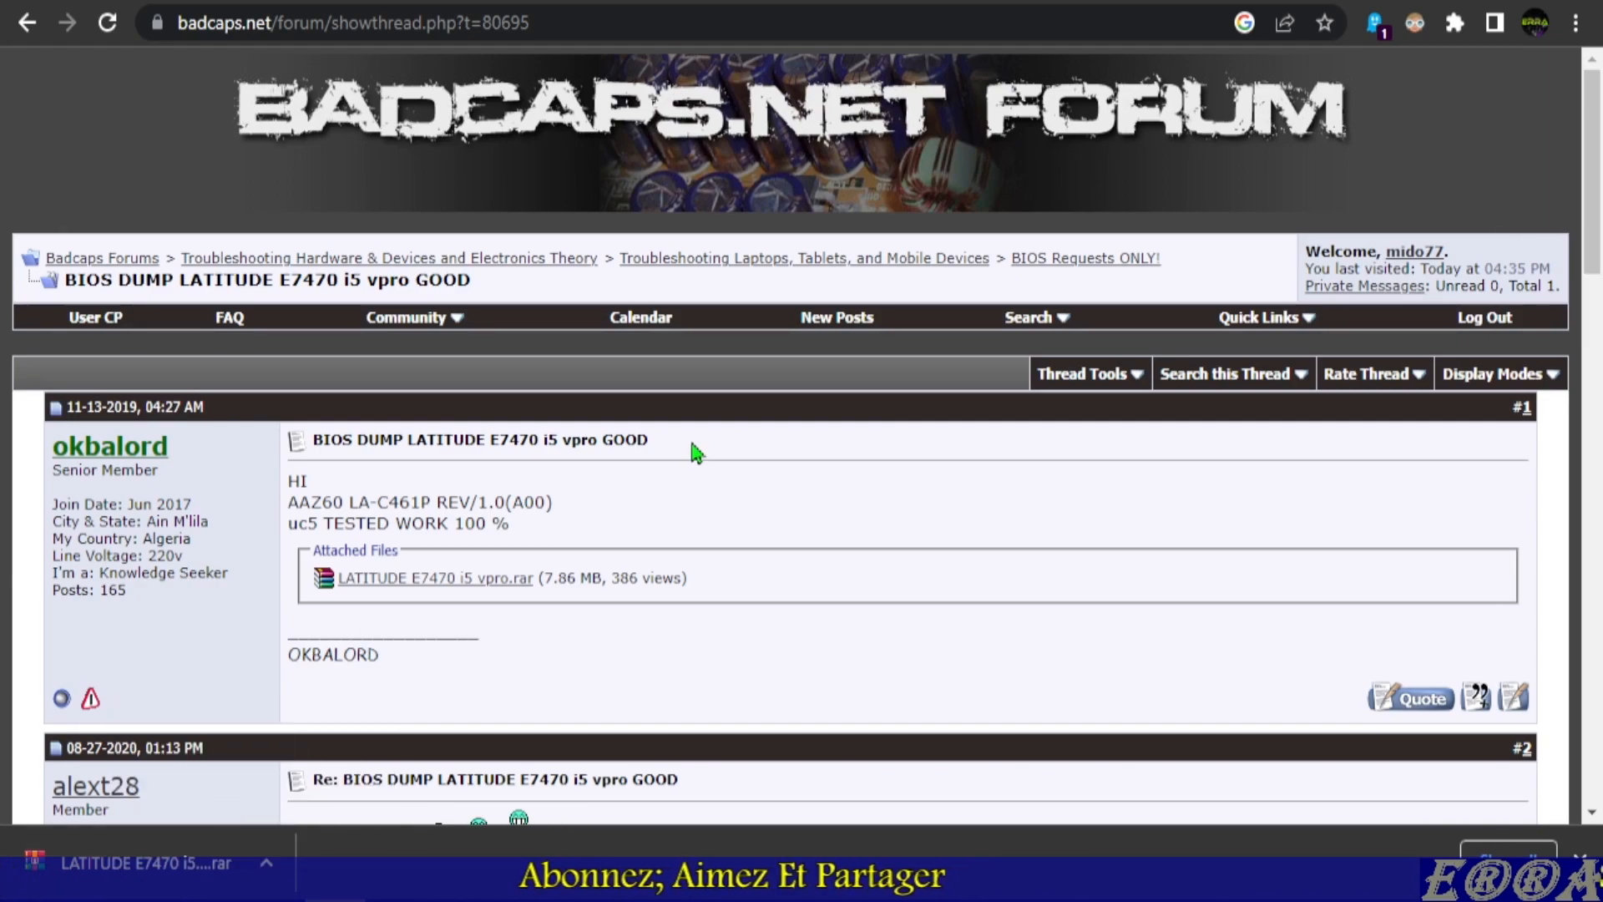
click(397, 900)
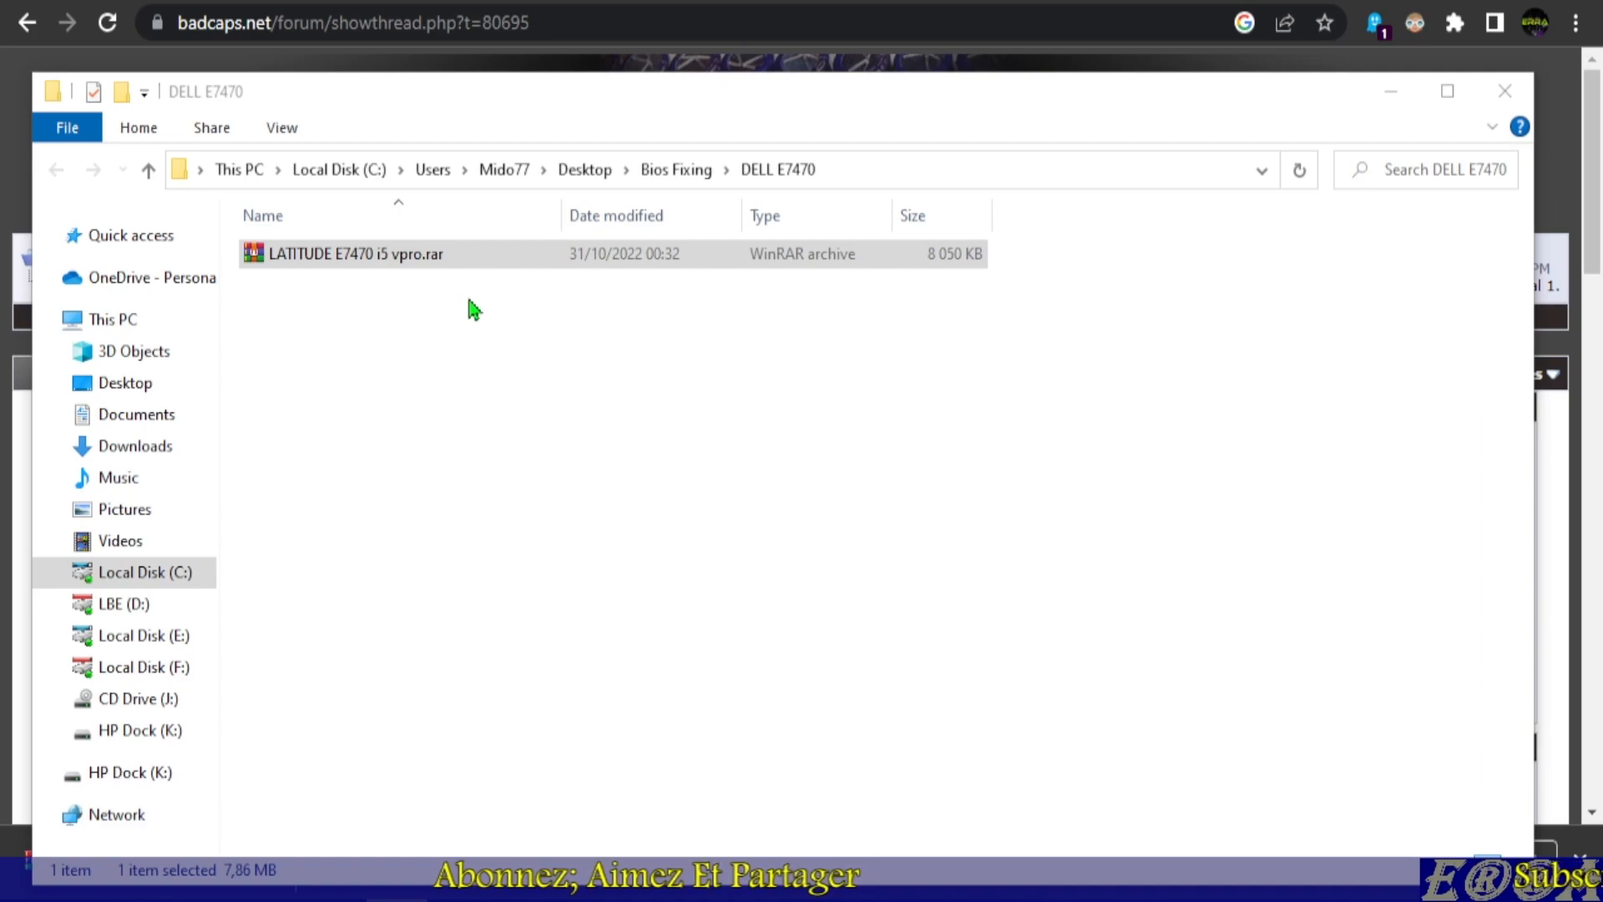
Extract LATITUDE E7470 i5 vpro.rar into the current folder and delete the archive
right_click(372, 267)
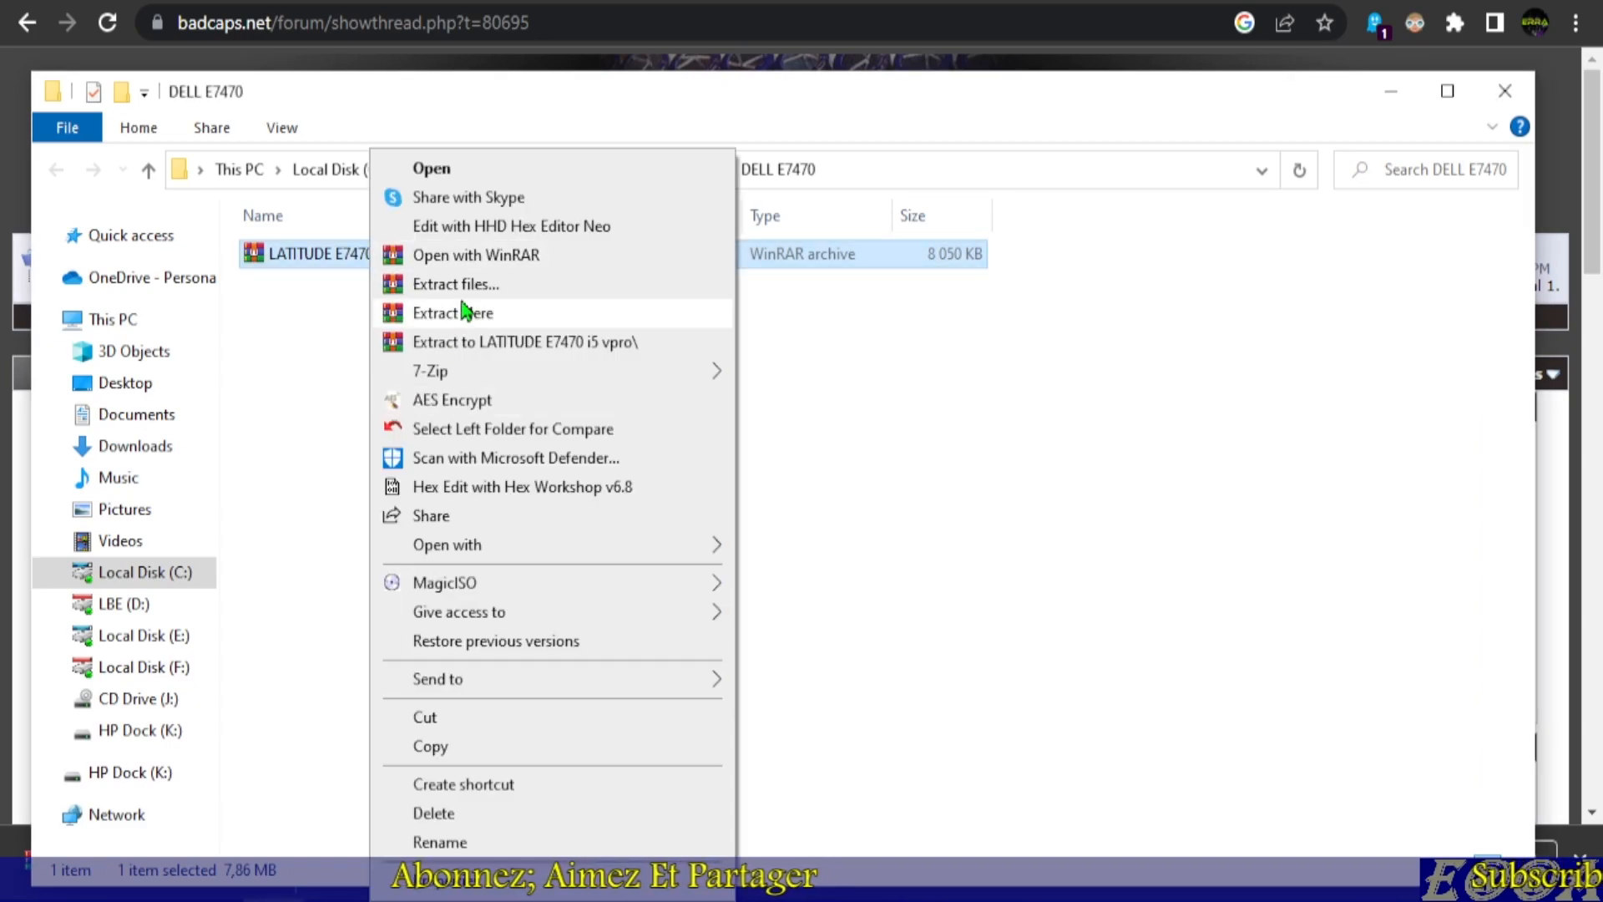
click(459, 314)
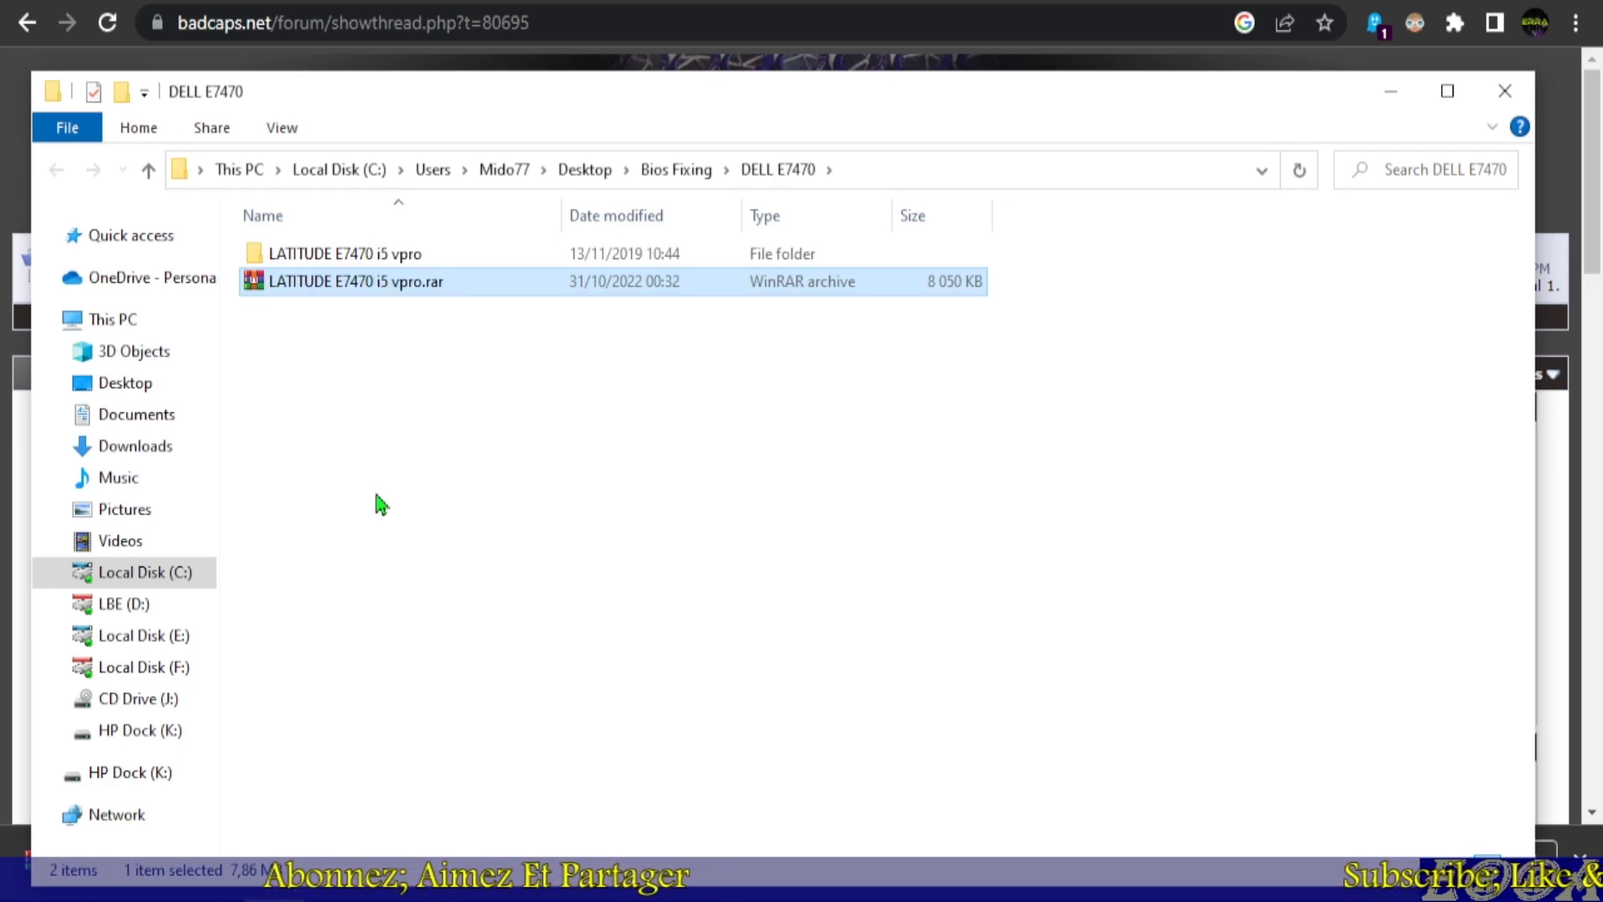
key(Delete)
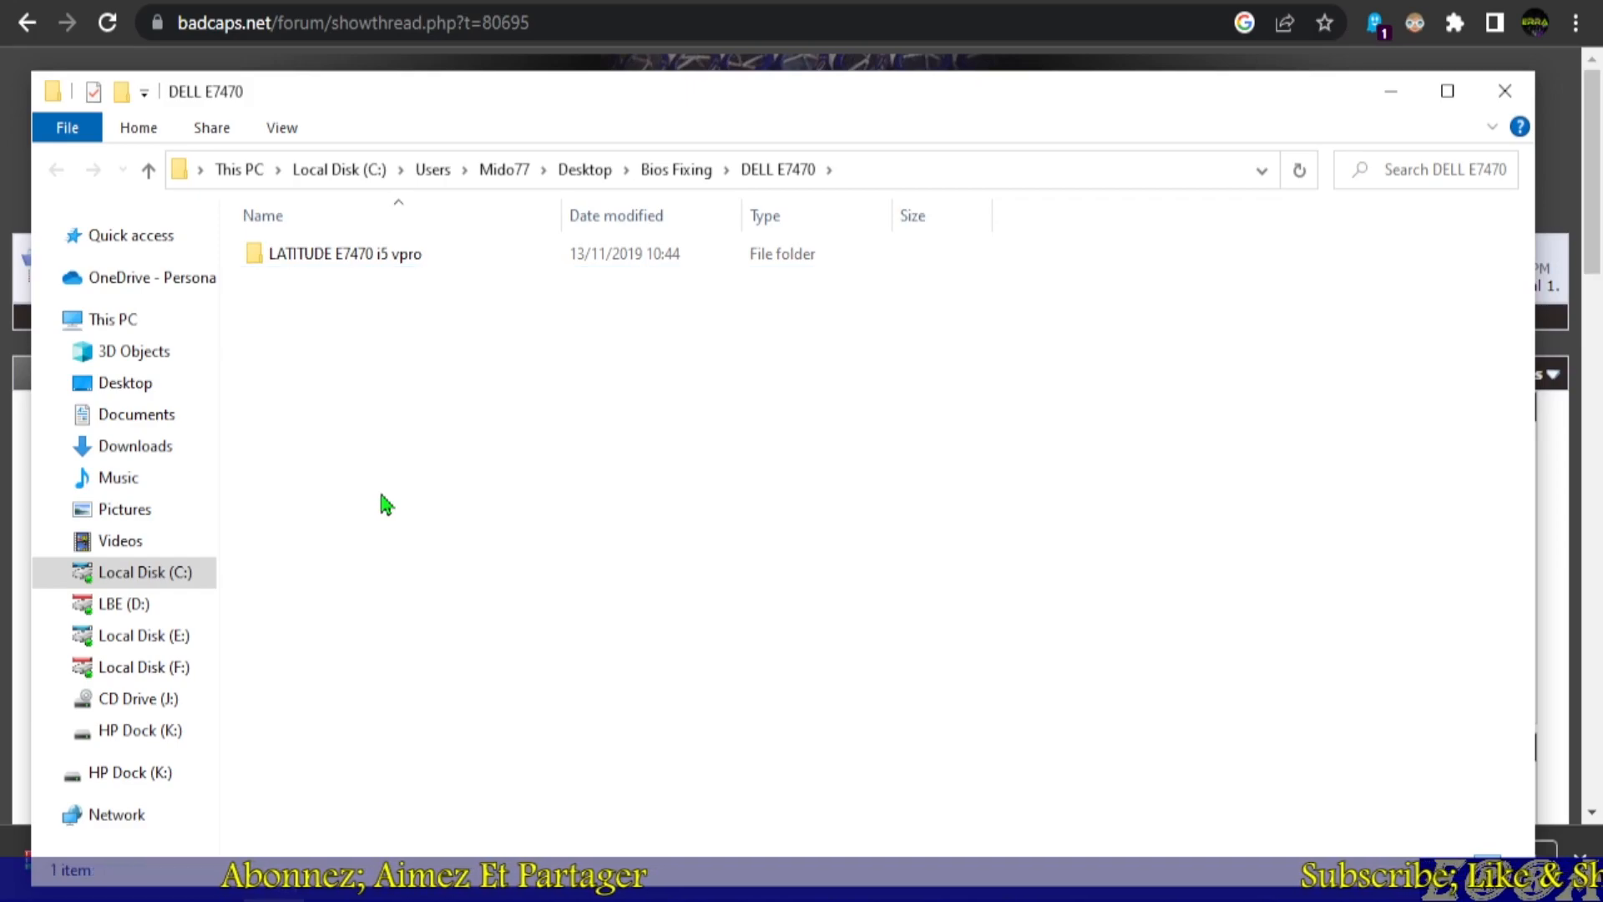
Move uc5.BIN from the extracted folder up into DELL E7470 and delete the LATITUDE E7470 i5 vpro folder
double_click(328, 256)
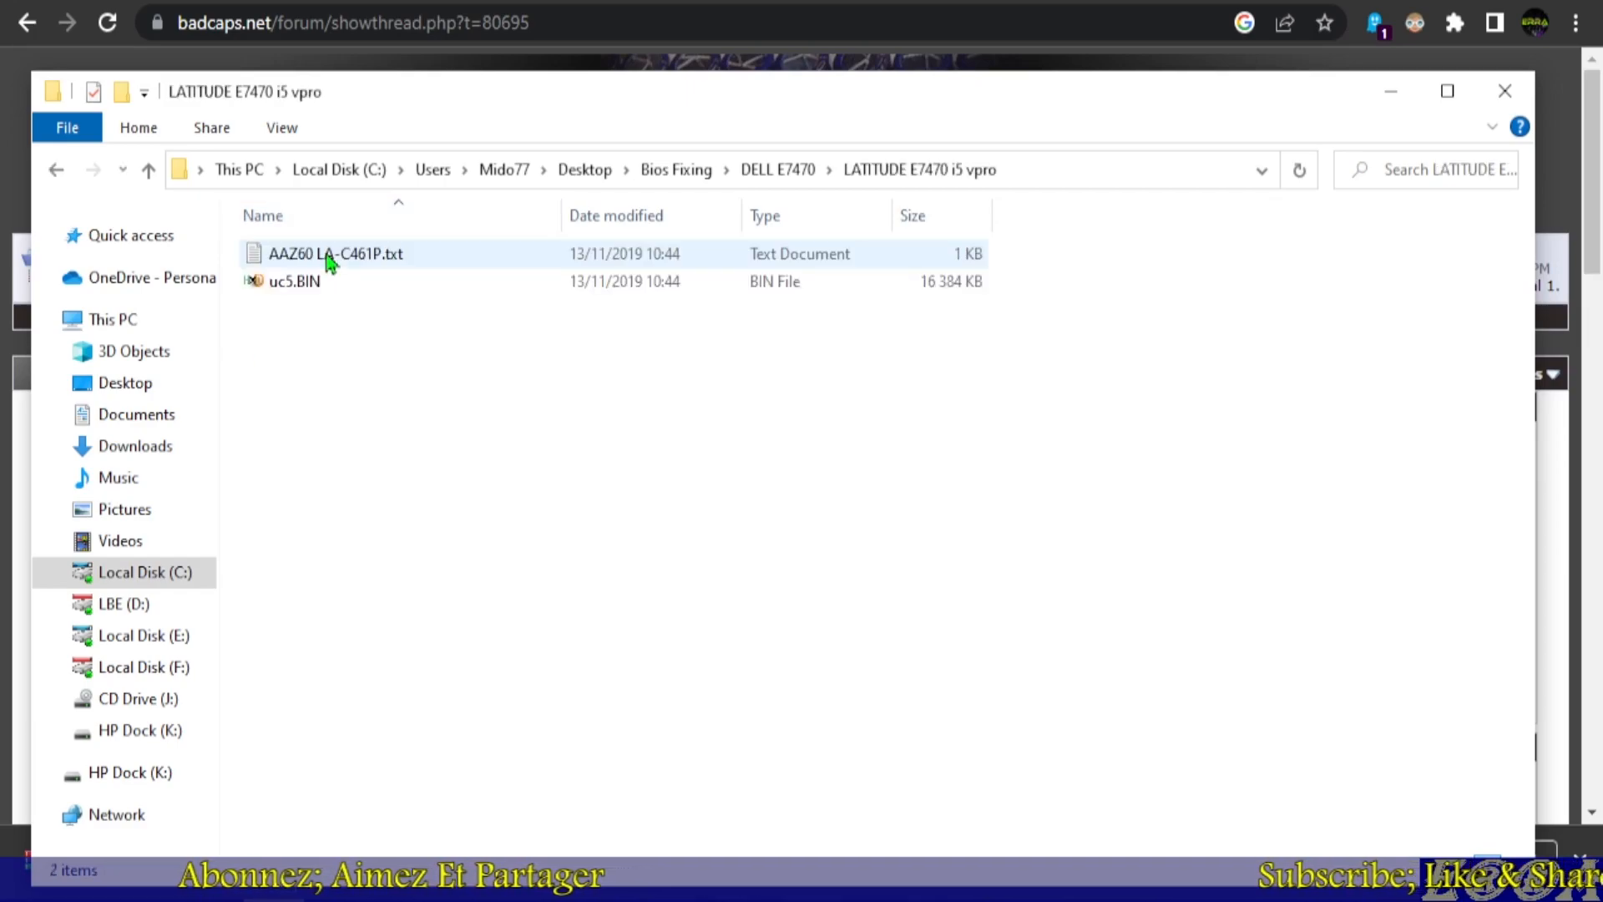
click(287, 284)
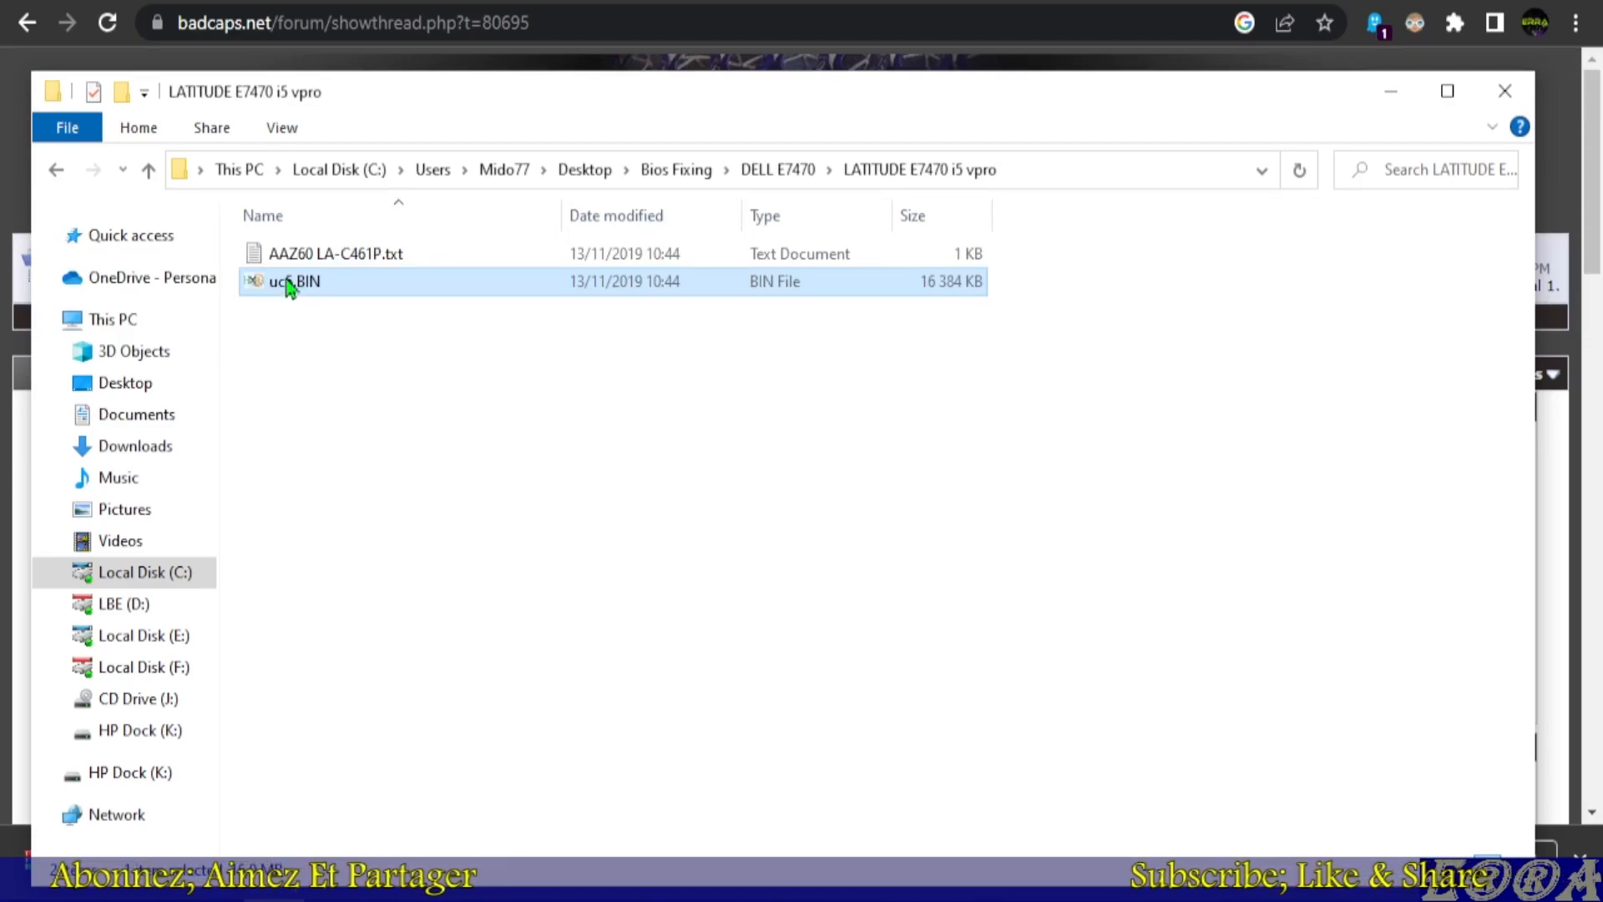
key(alt+Left)
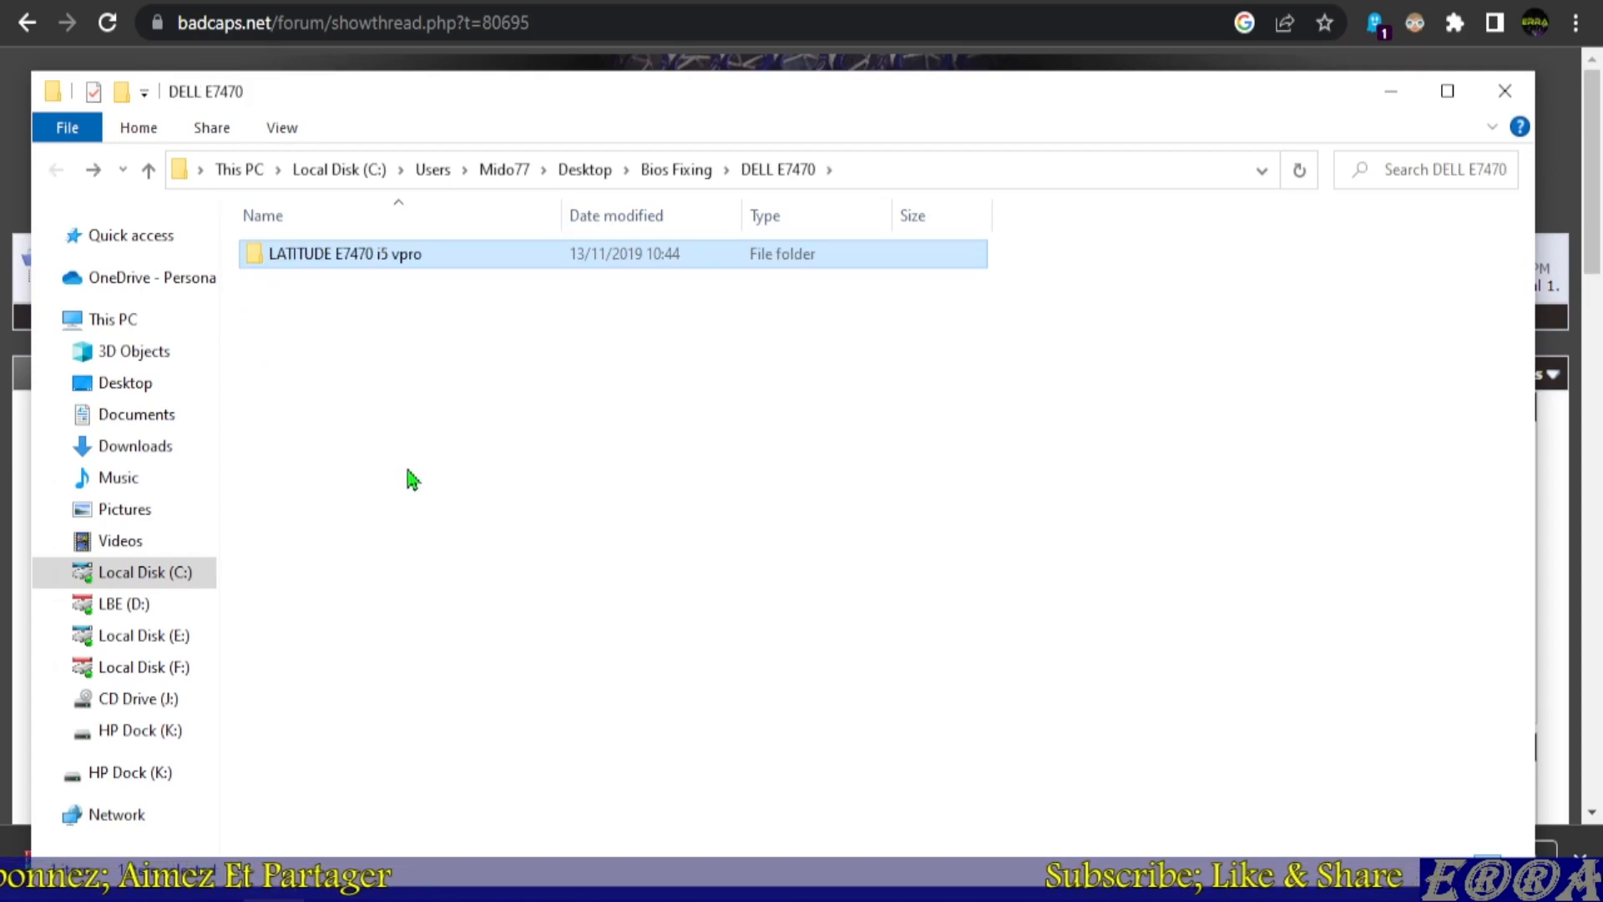
key(ctrl+v)
click(343, 260)
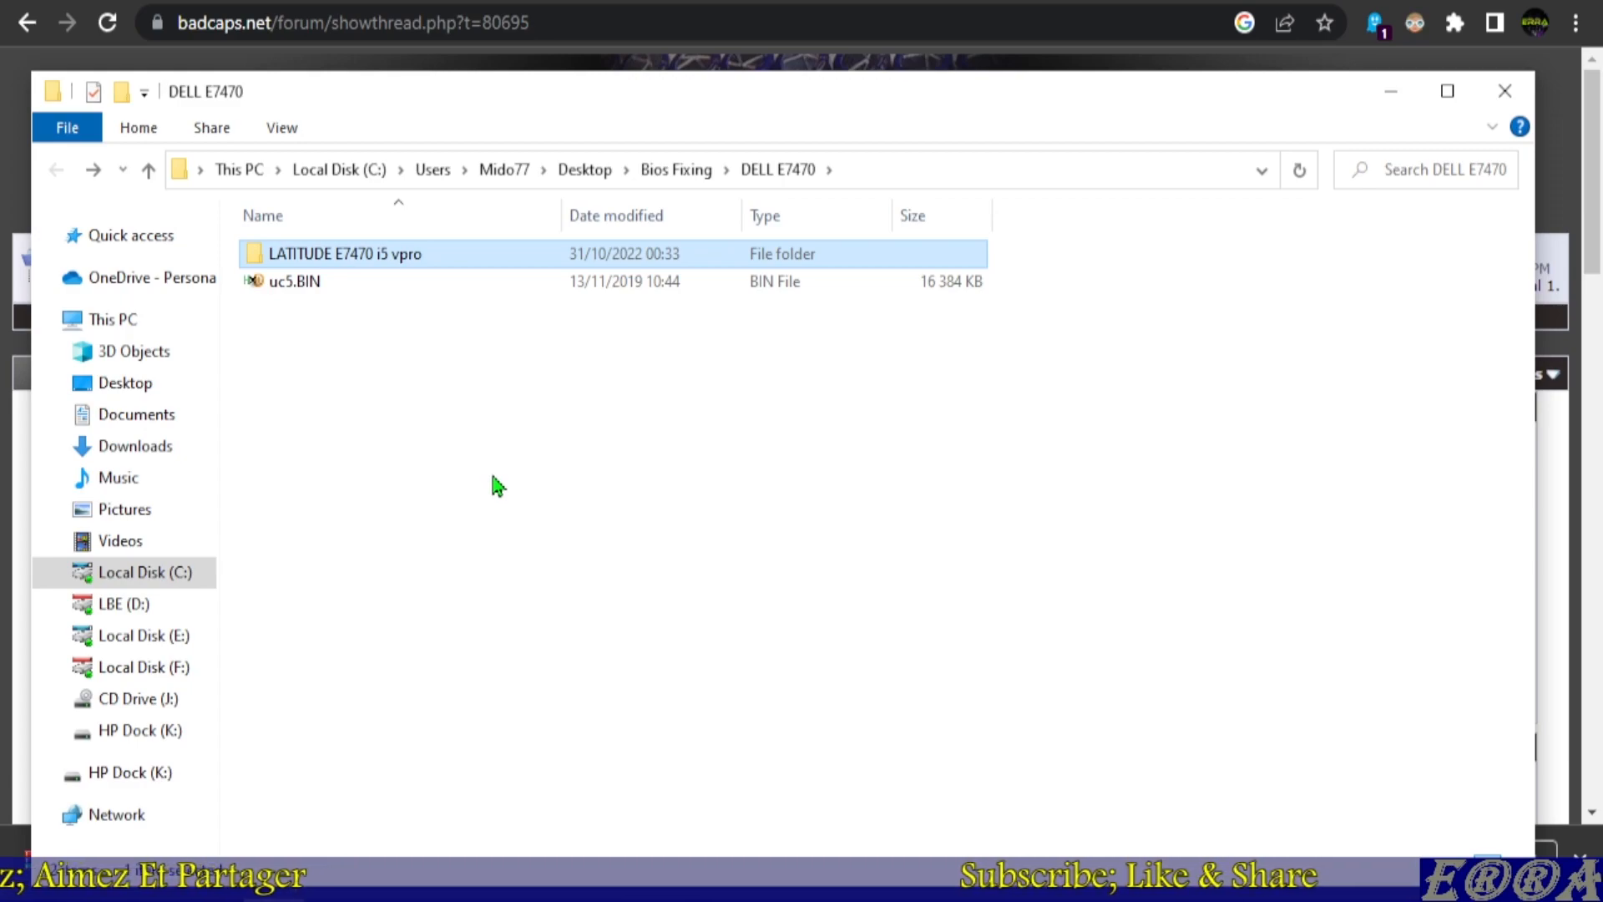
key(Delete)
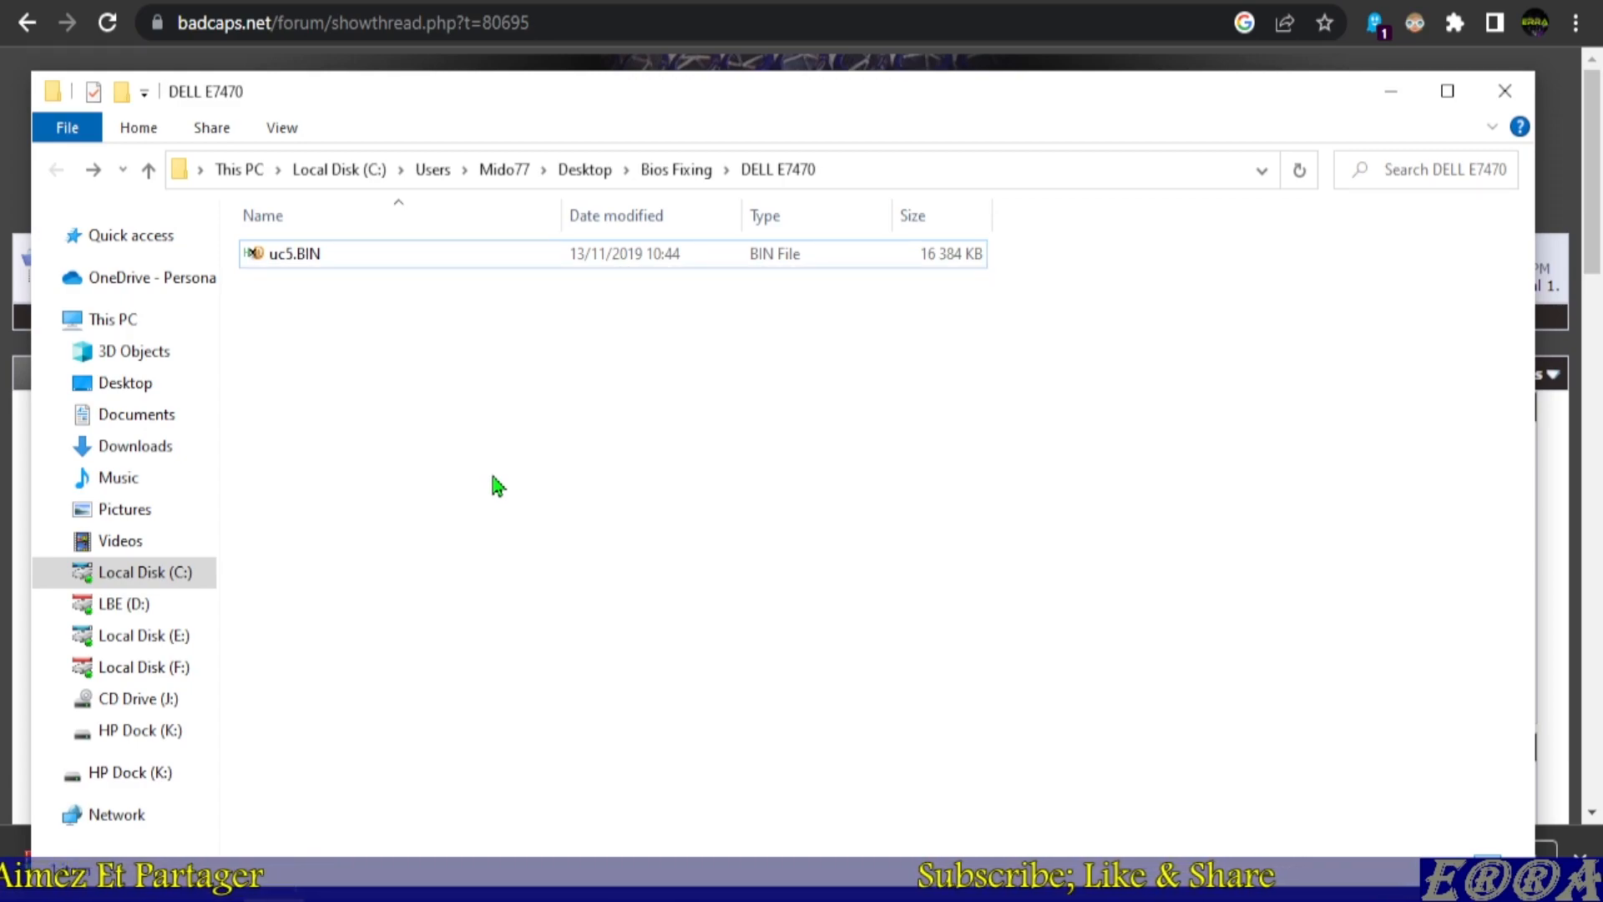
Minimise the DELL E7470 folder window and switch back to the forum thread in Chrome
click(639, 266)
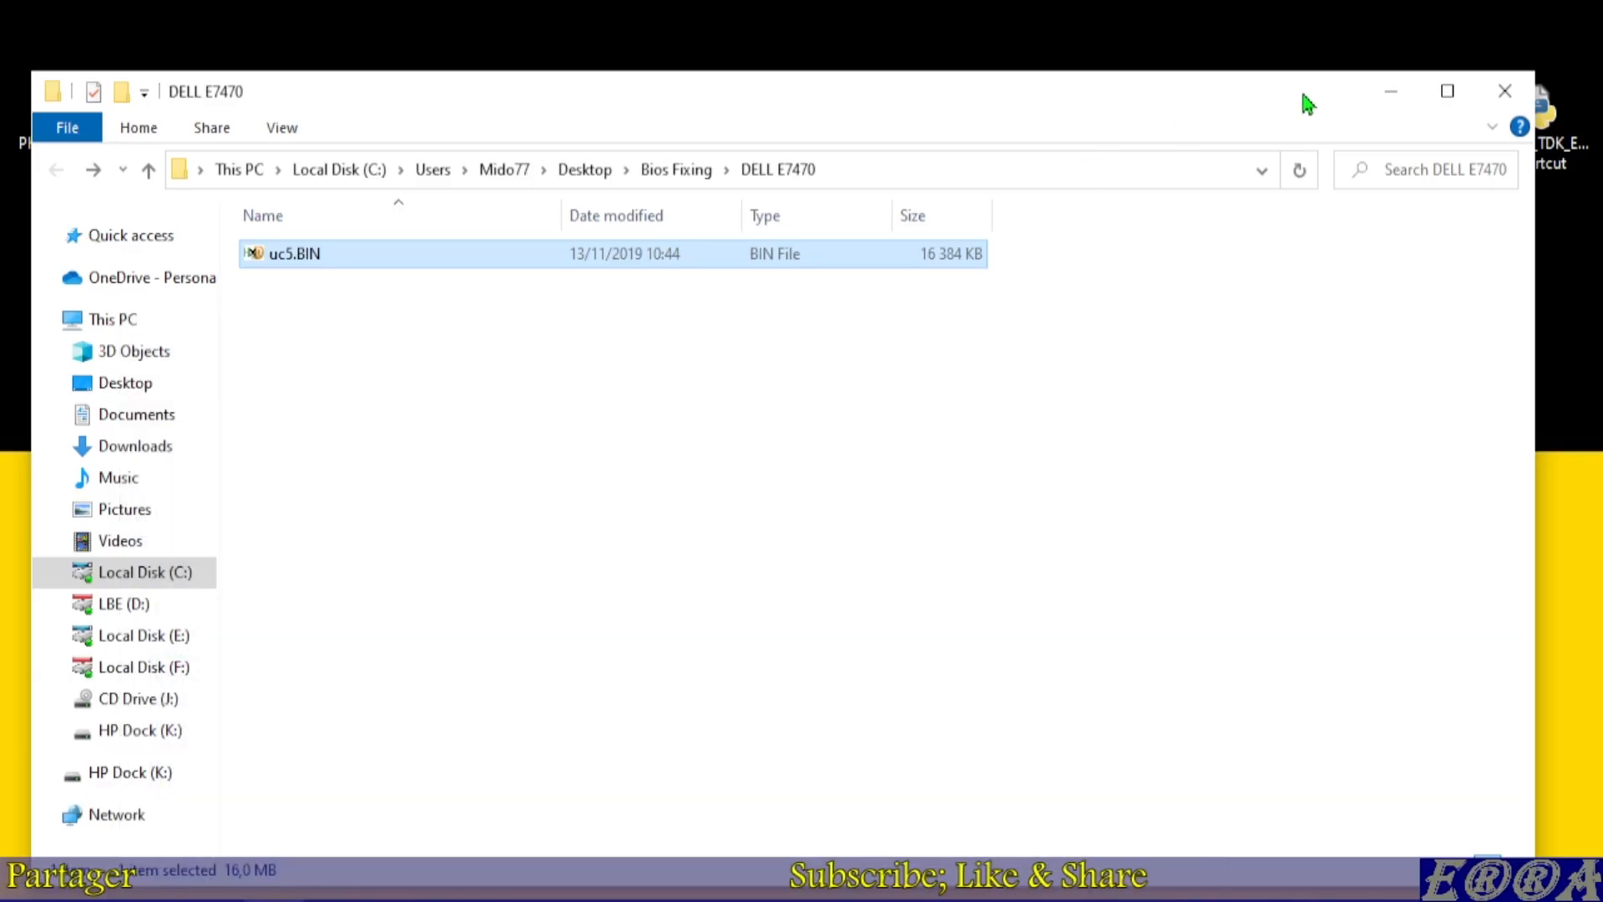
click(1382, 93)
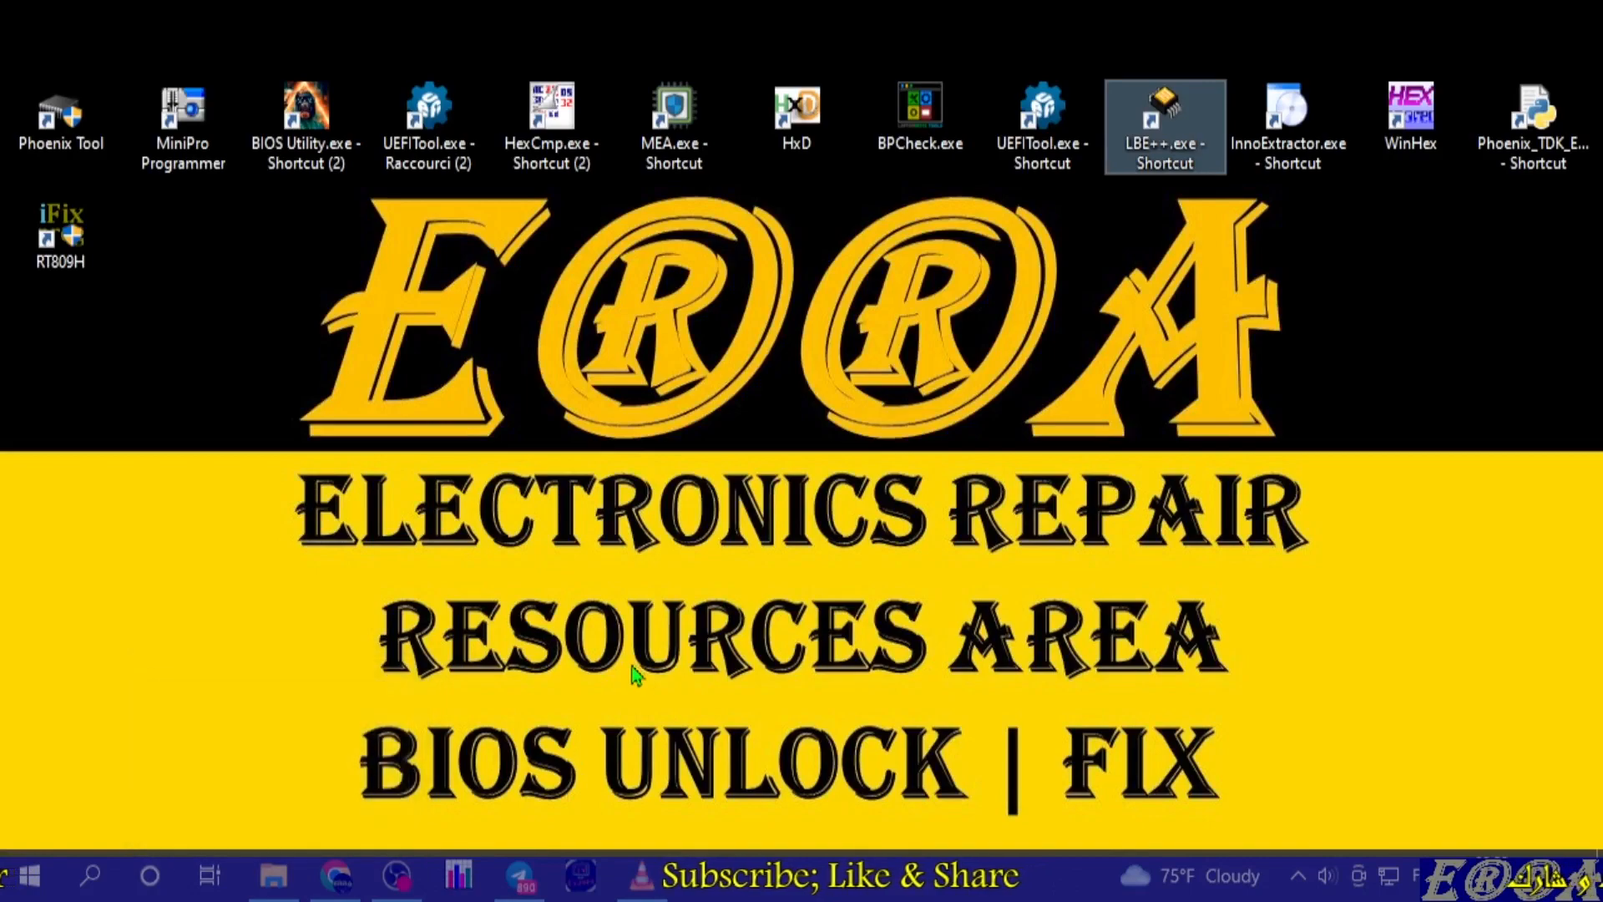
mouse_move(336, 876)
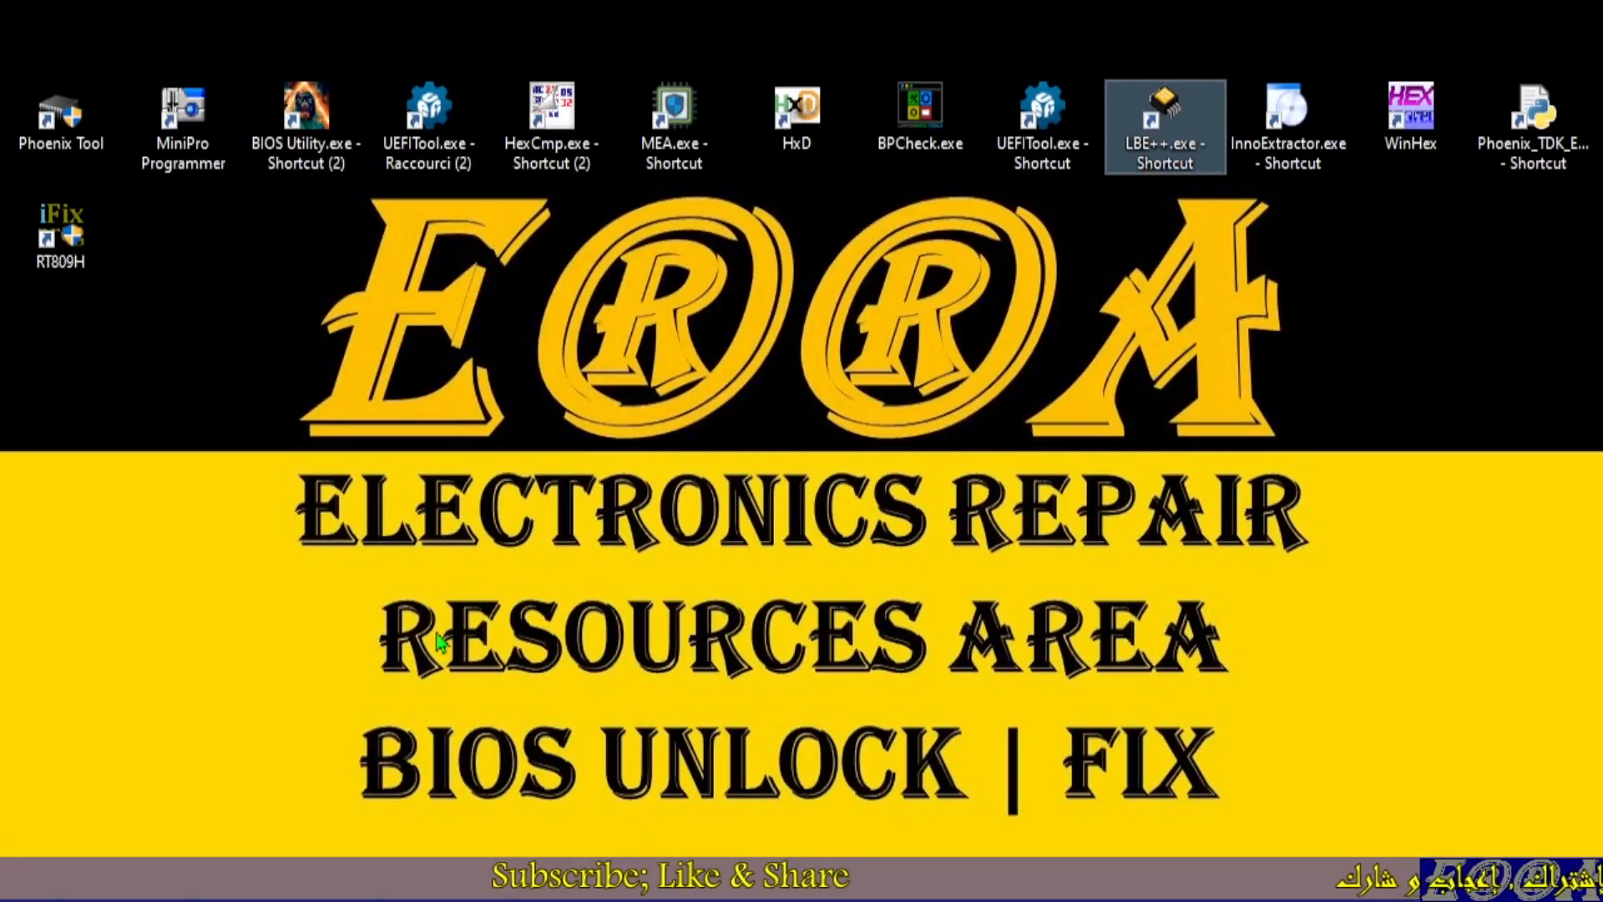
click(334, 886)
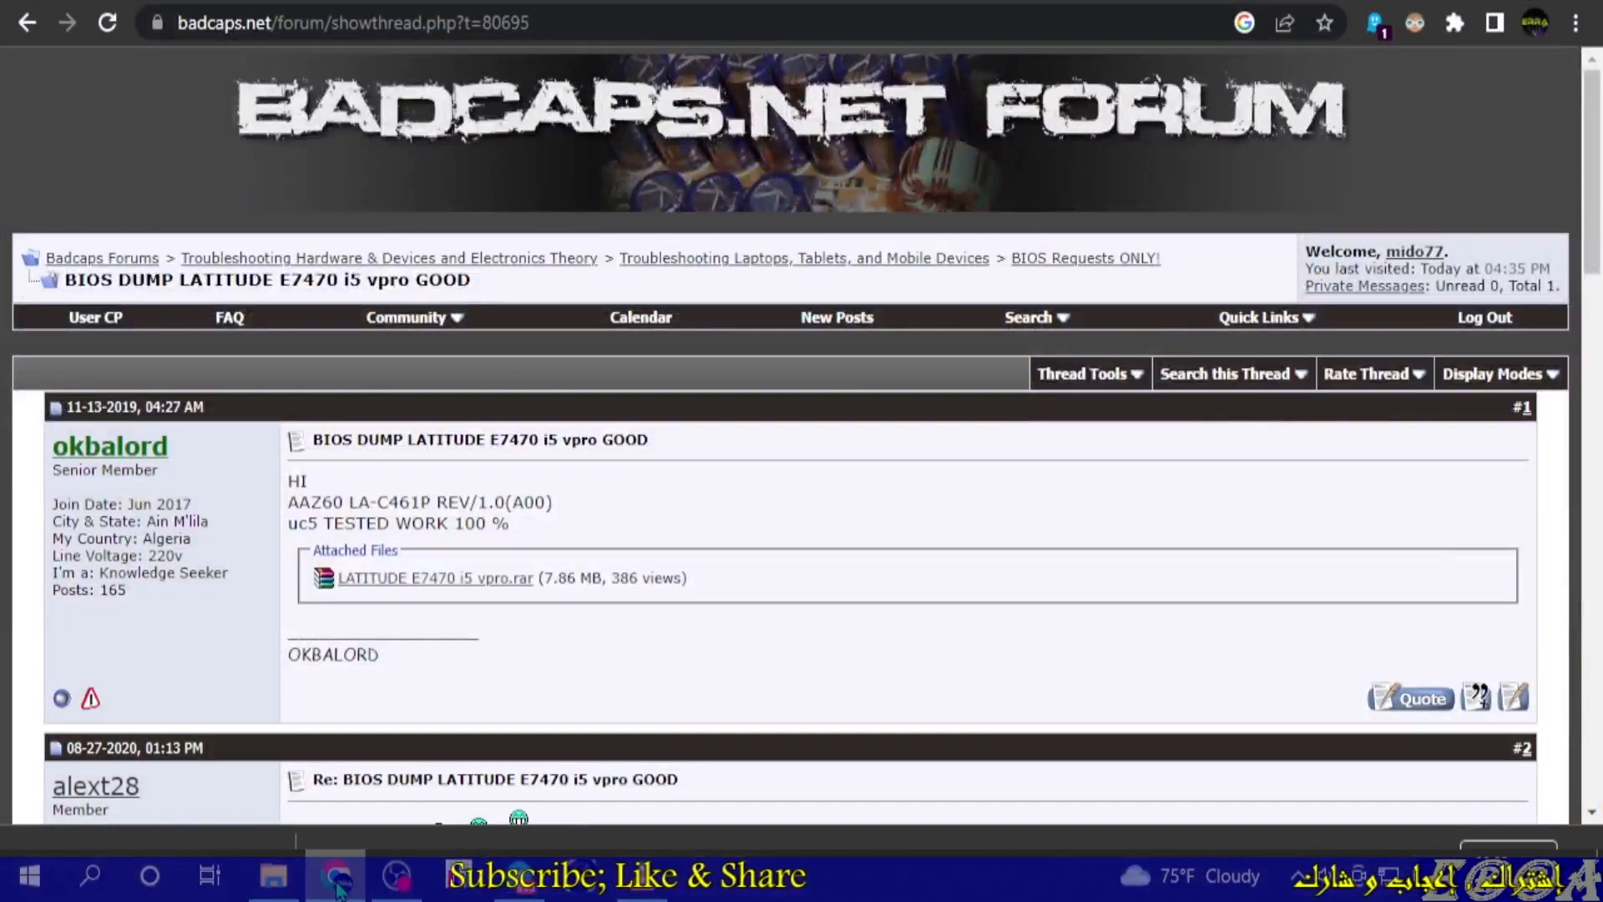
Search Google for "dell e7470 bios" in a new browser tab
click(412, 578)
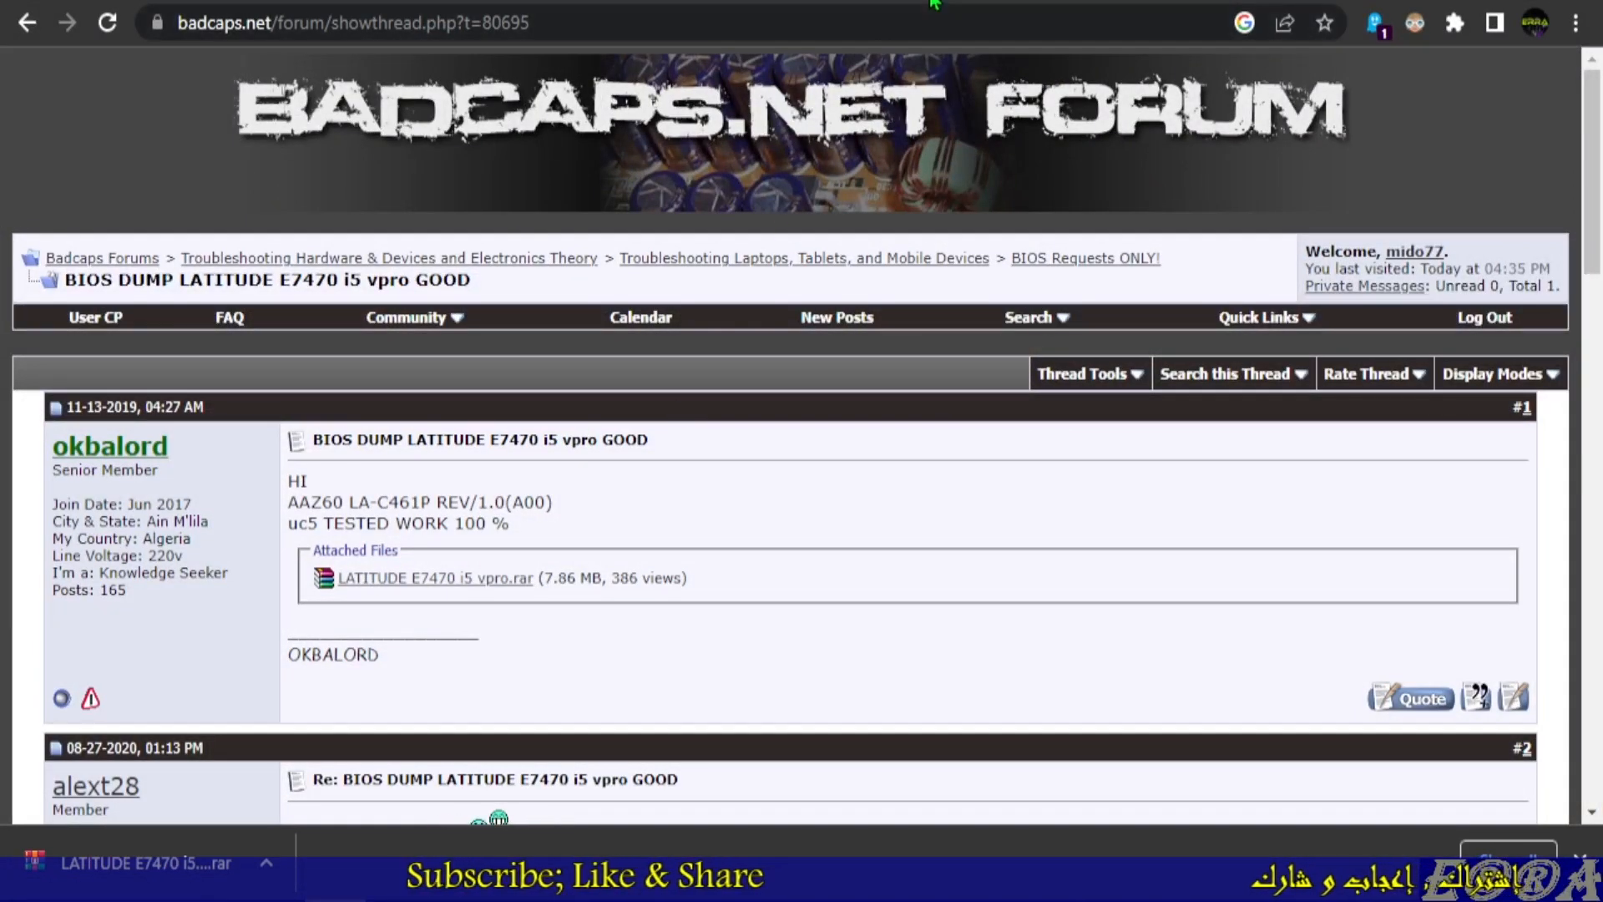
key(ctrl+t)
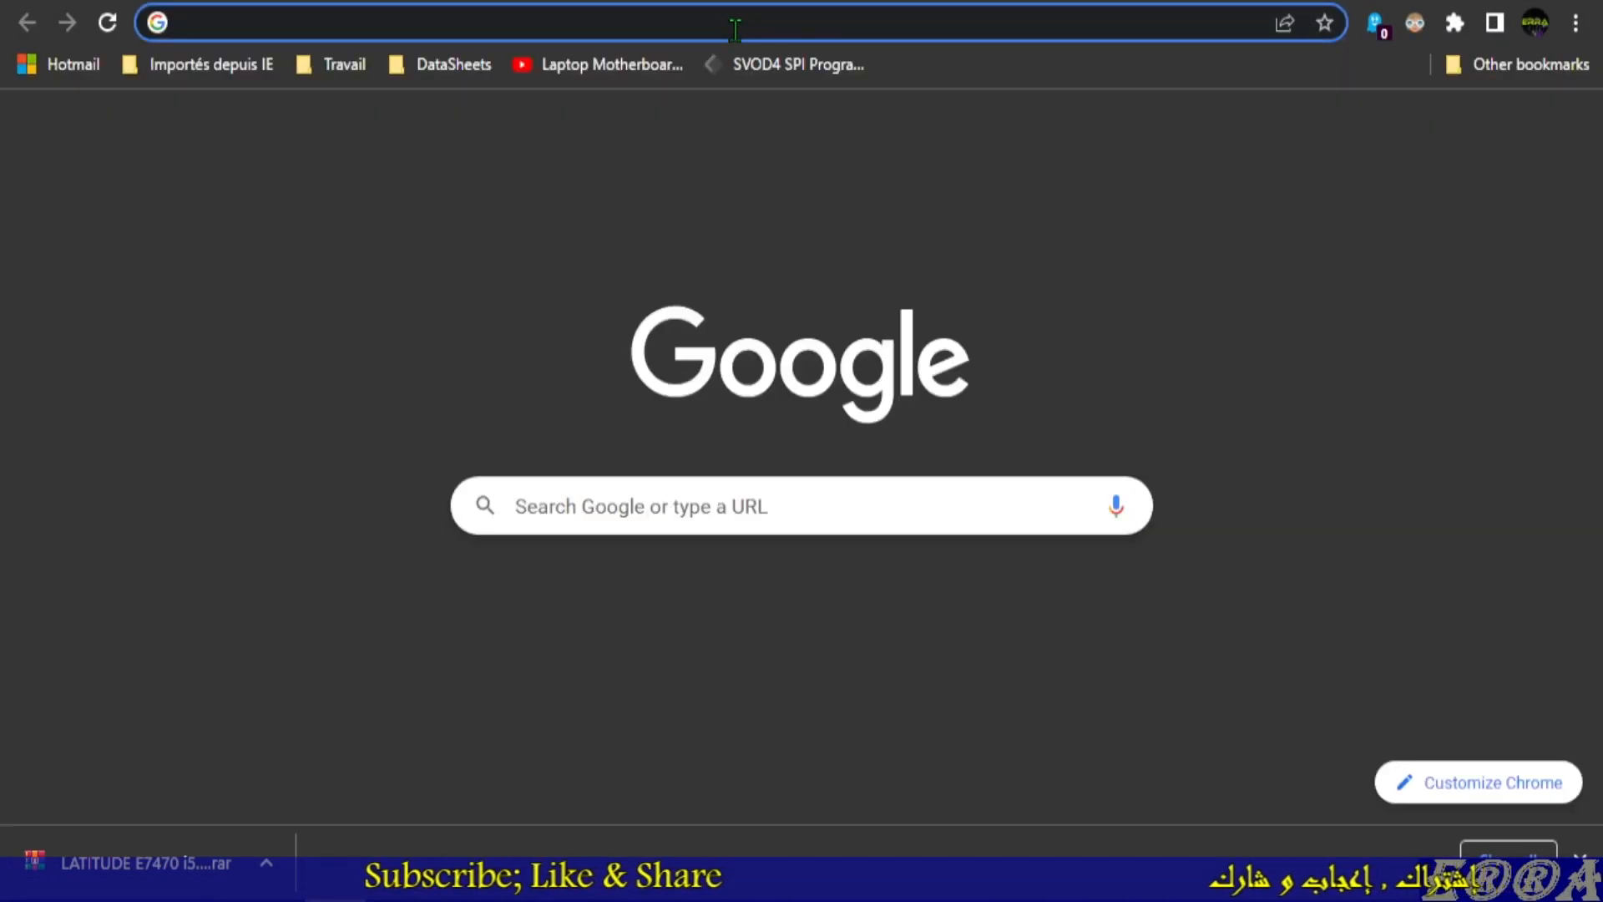
click(732, 24)
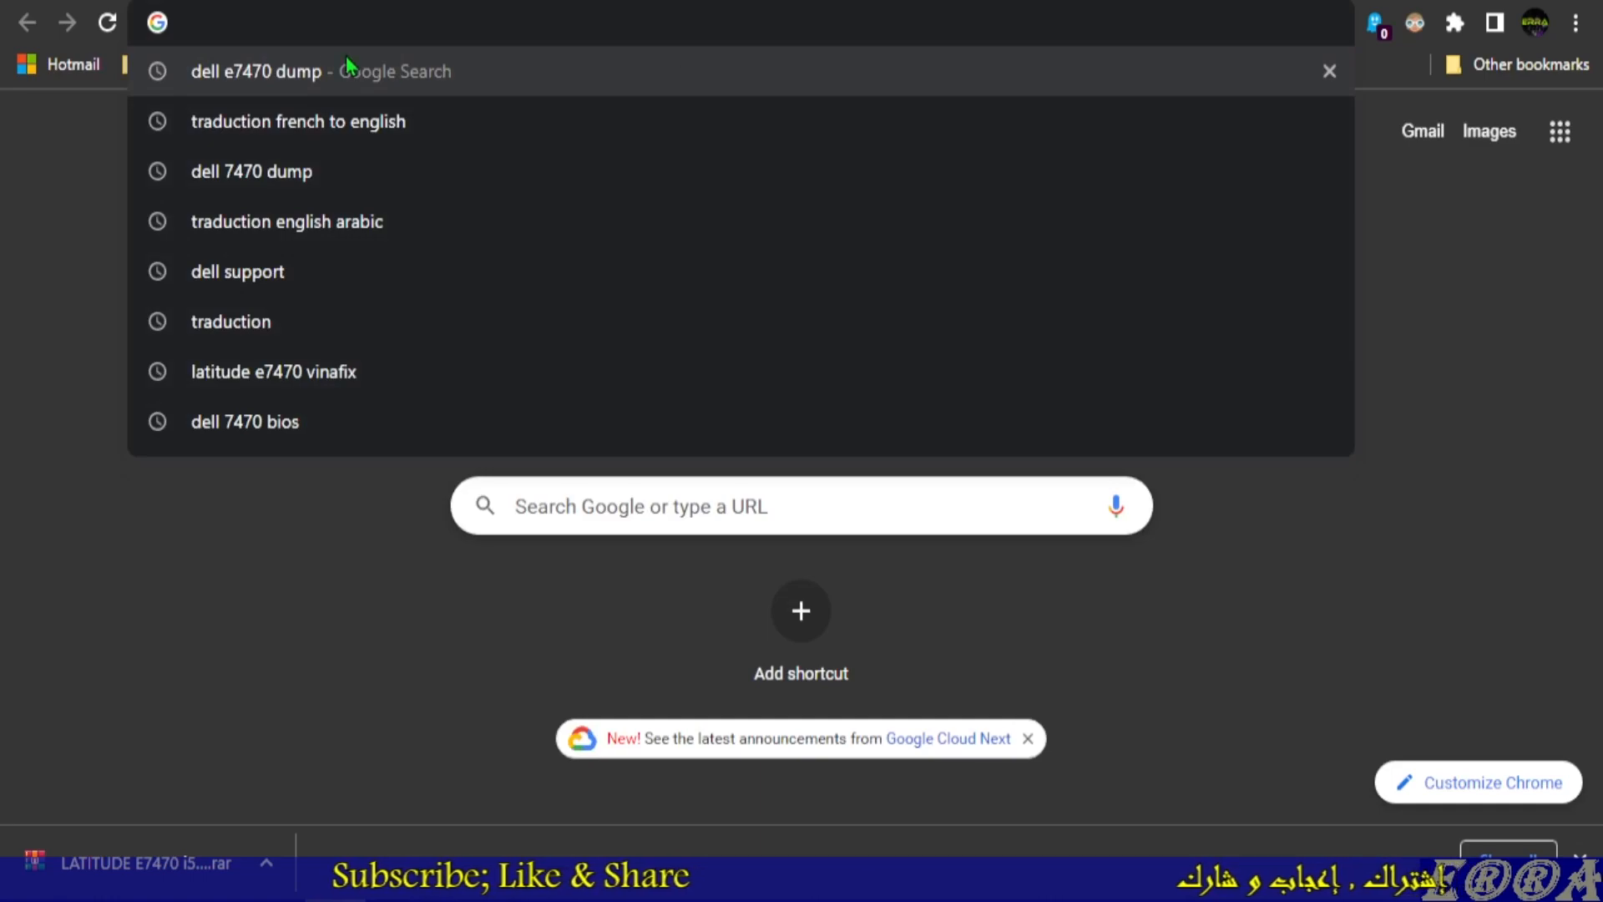
click(258, 72)
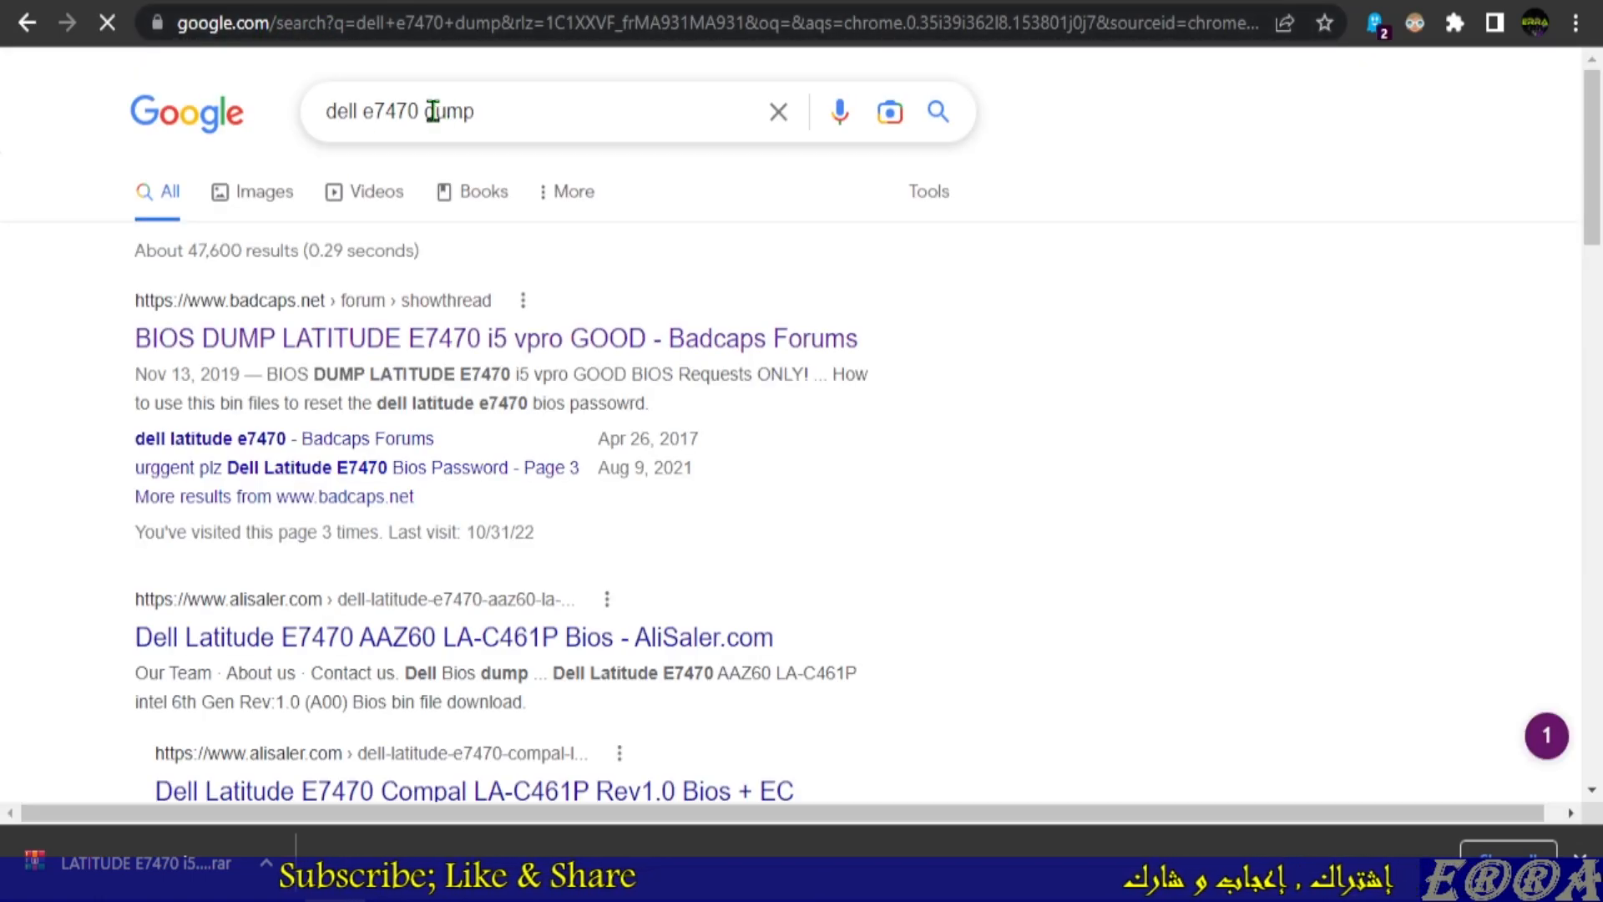
double_click(443, 113)
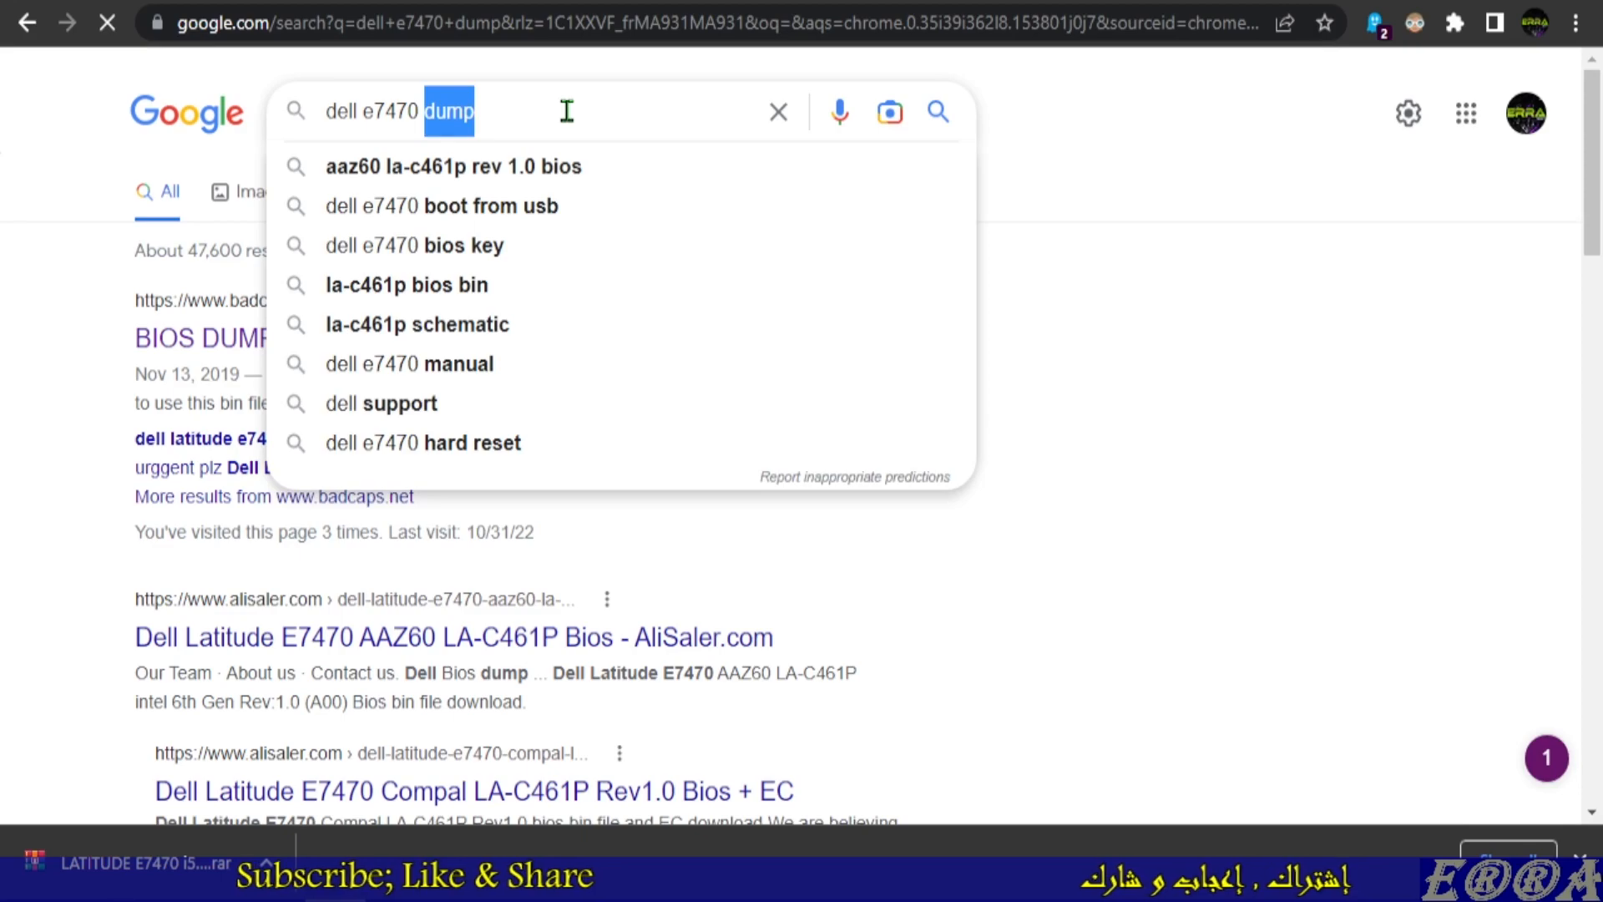
text(bio)
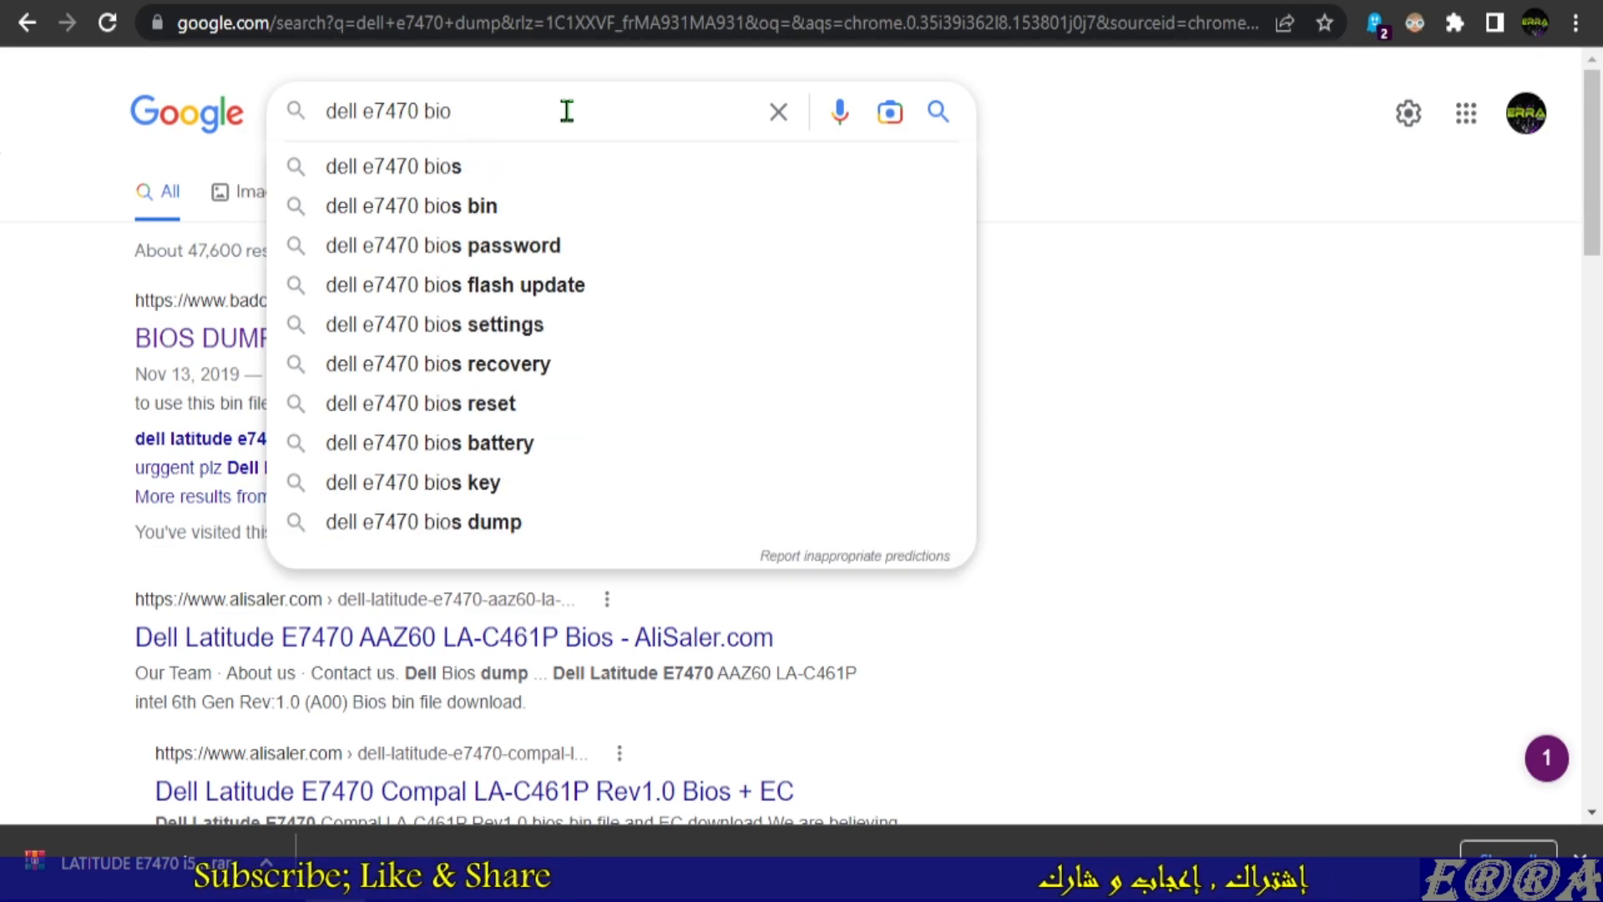
text(s)
key(Return)
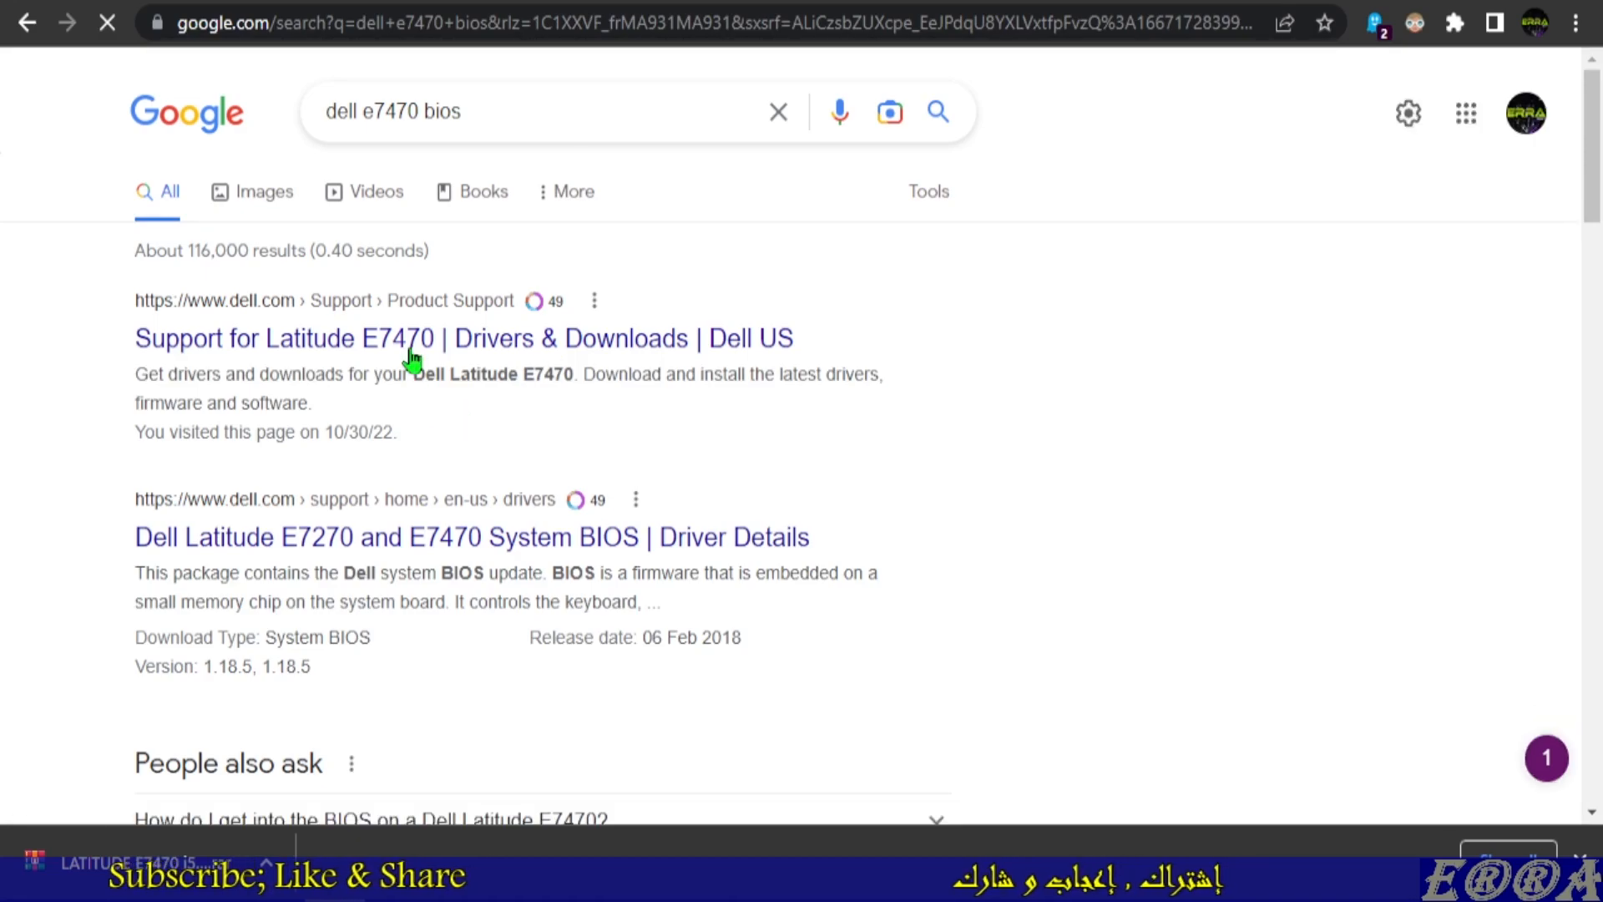
Open Dell's Latitude E7470 Drivers & Downloads support page and translate it to English
click(406, 351)
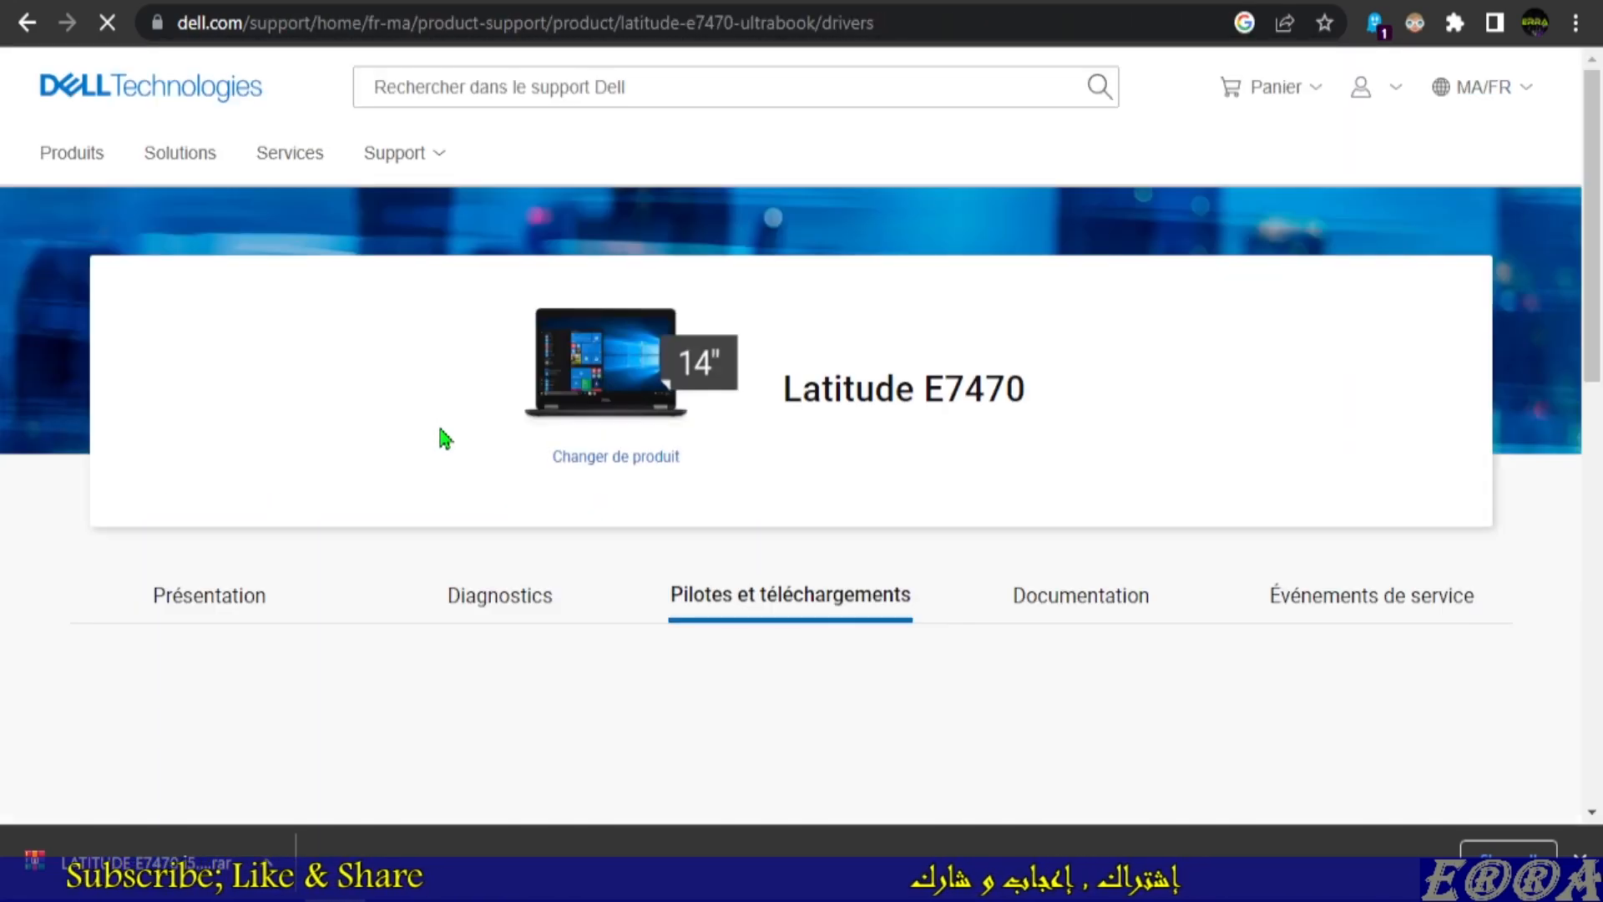
right_click(1218, 413)
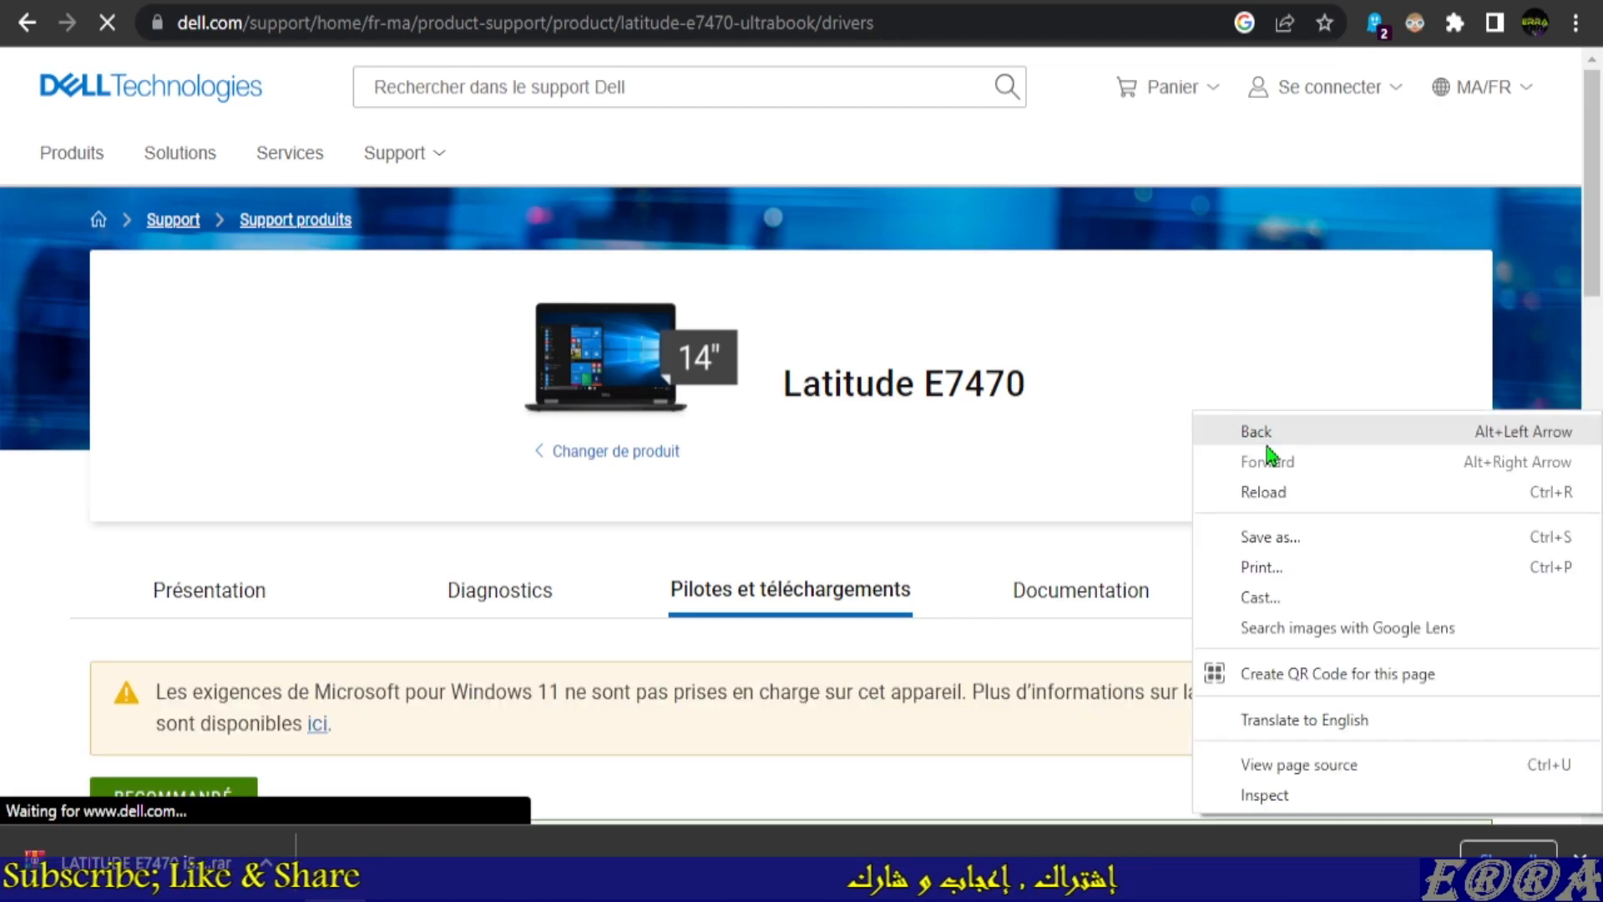
click(1284, 720)
scroll(1102, 532, down, 5)
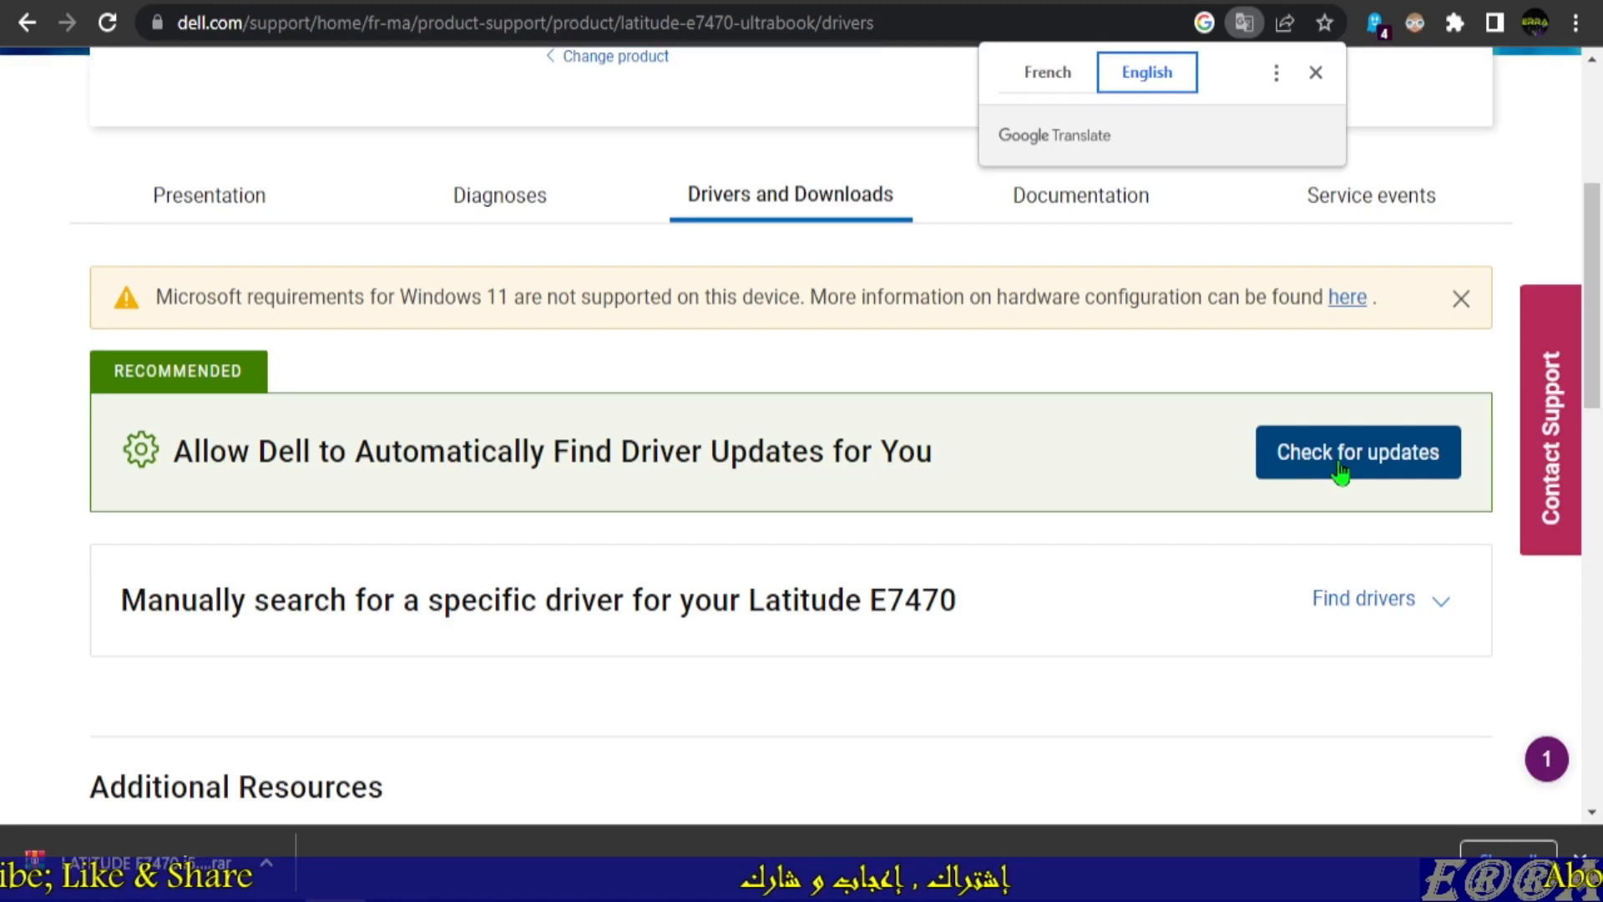
Expand the manual driver search for the Latitude E7470 and filter the download type to System BIOS
click(1360, 612)
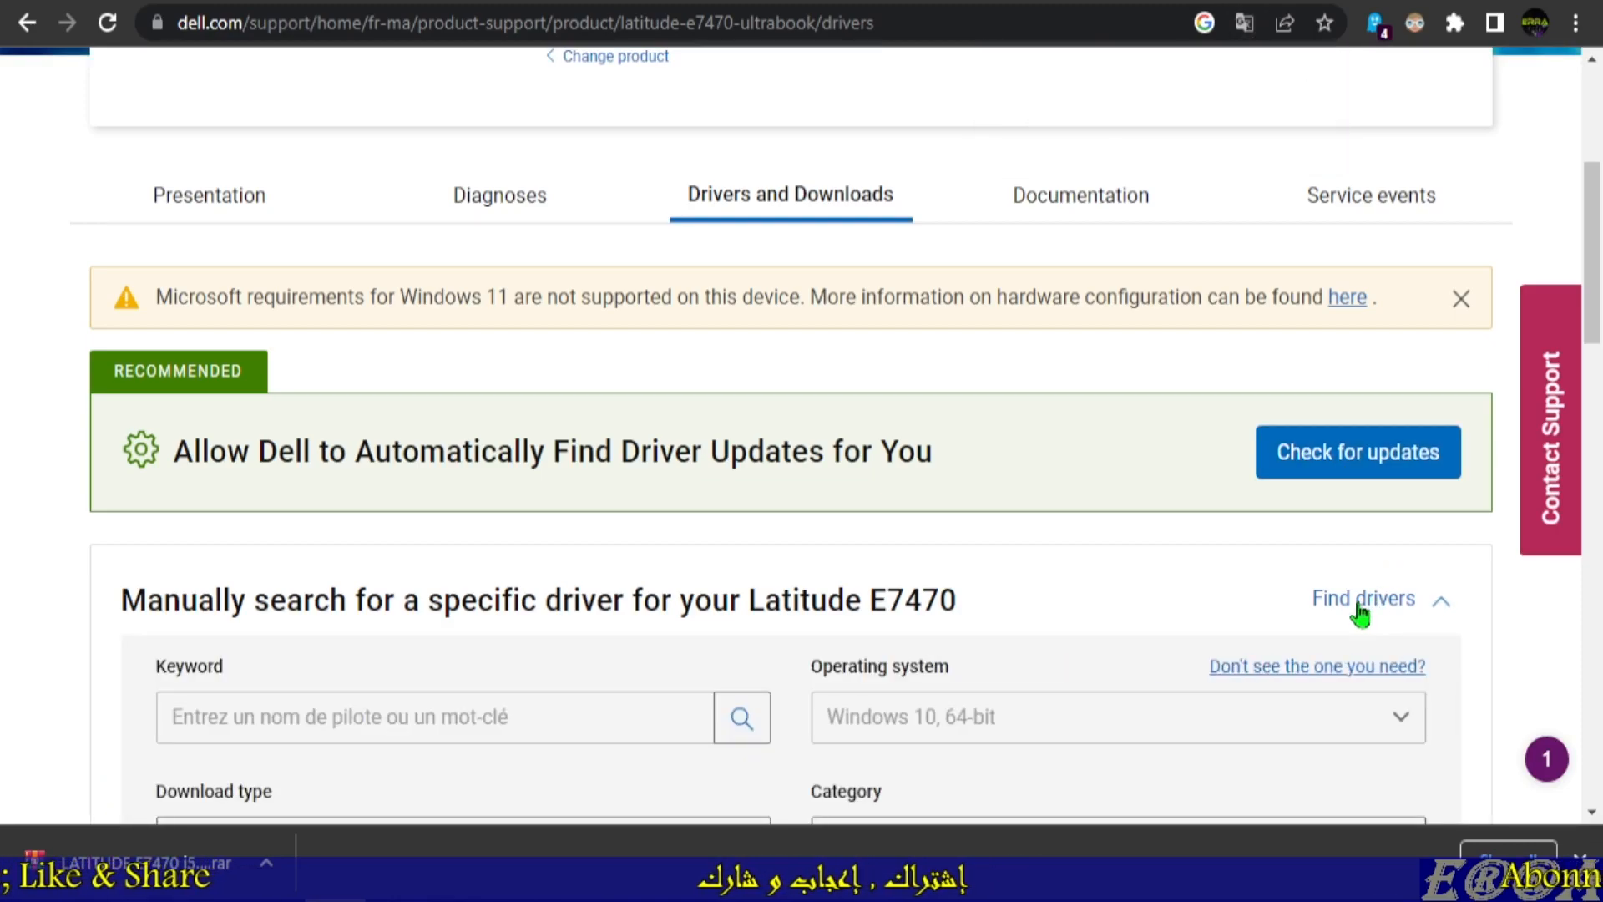
scroll(555, 695, down, 5)
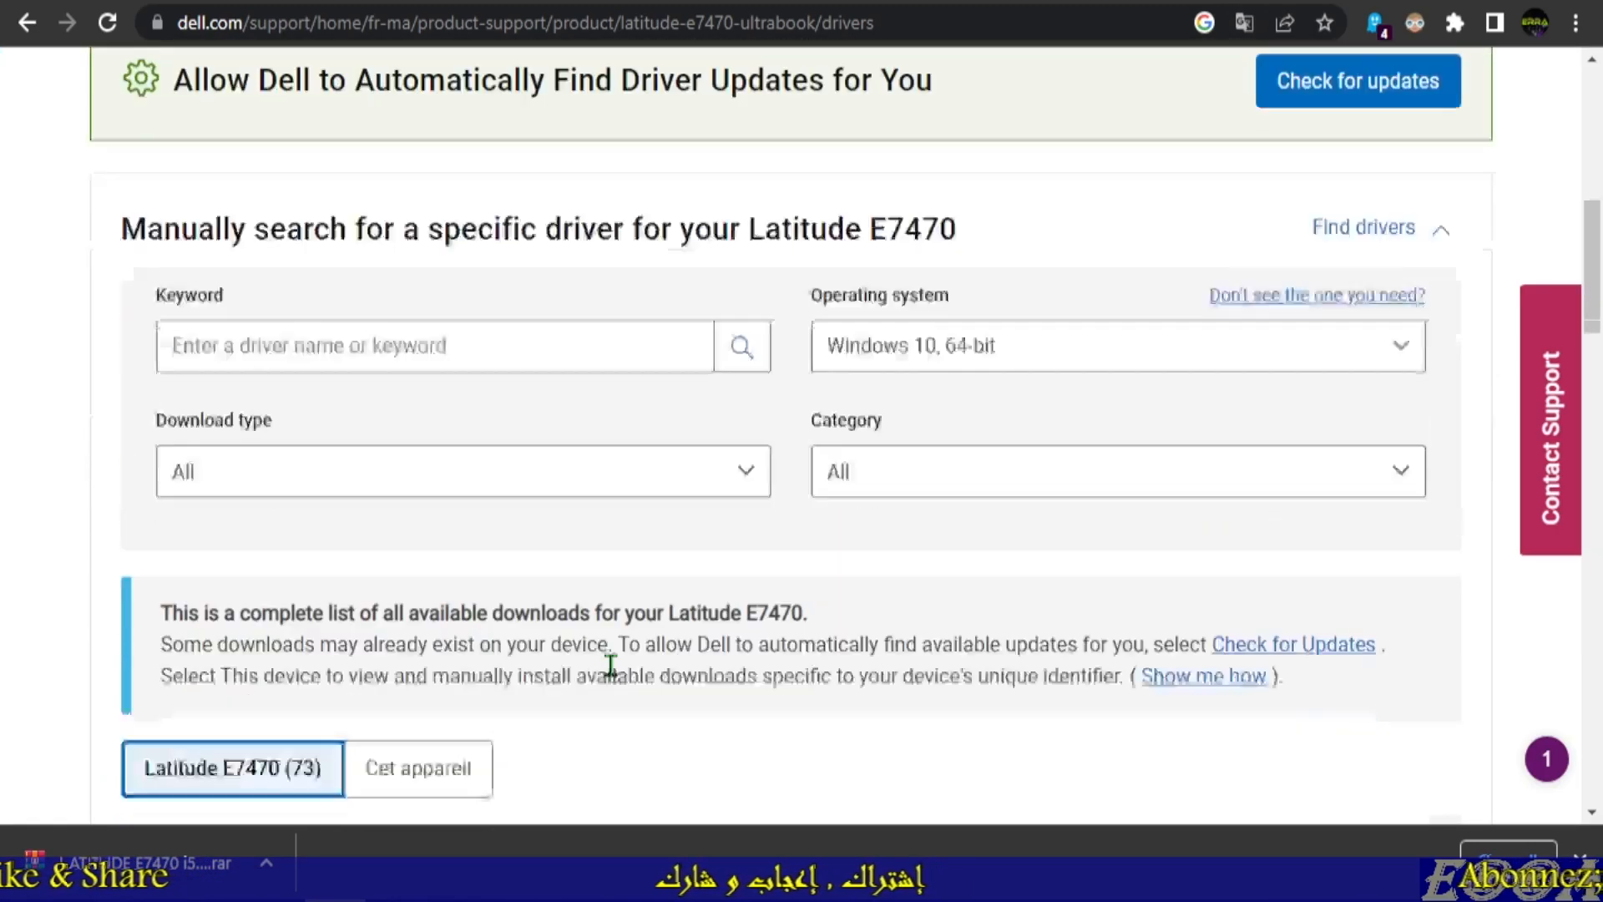
click(275, 459)
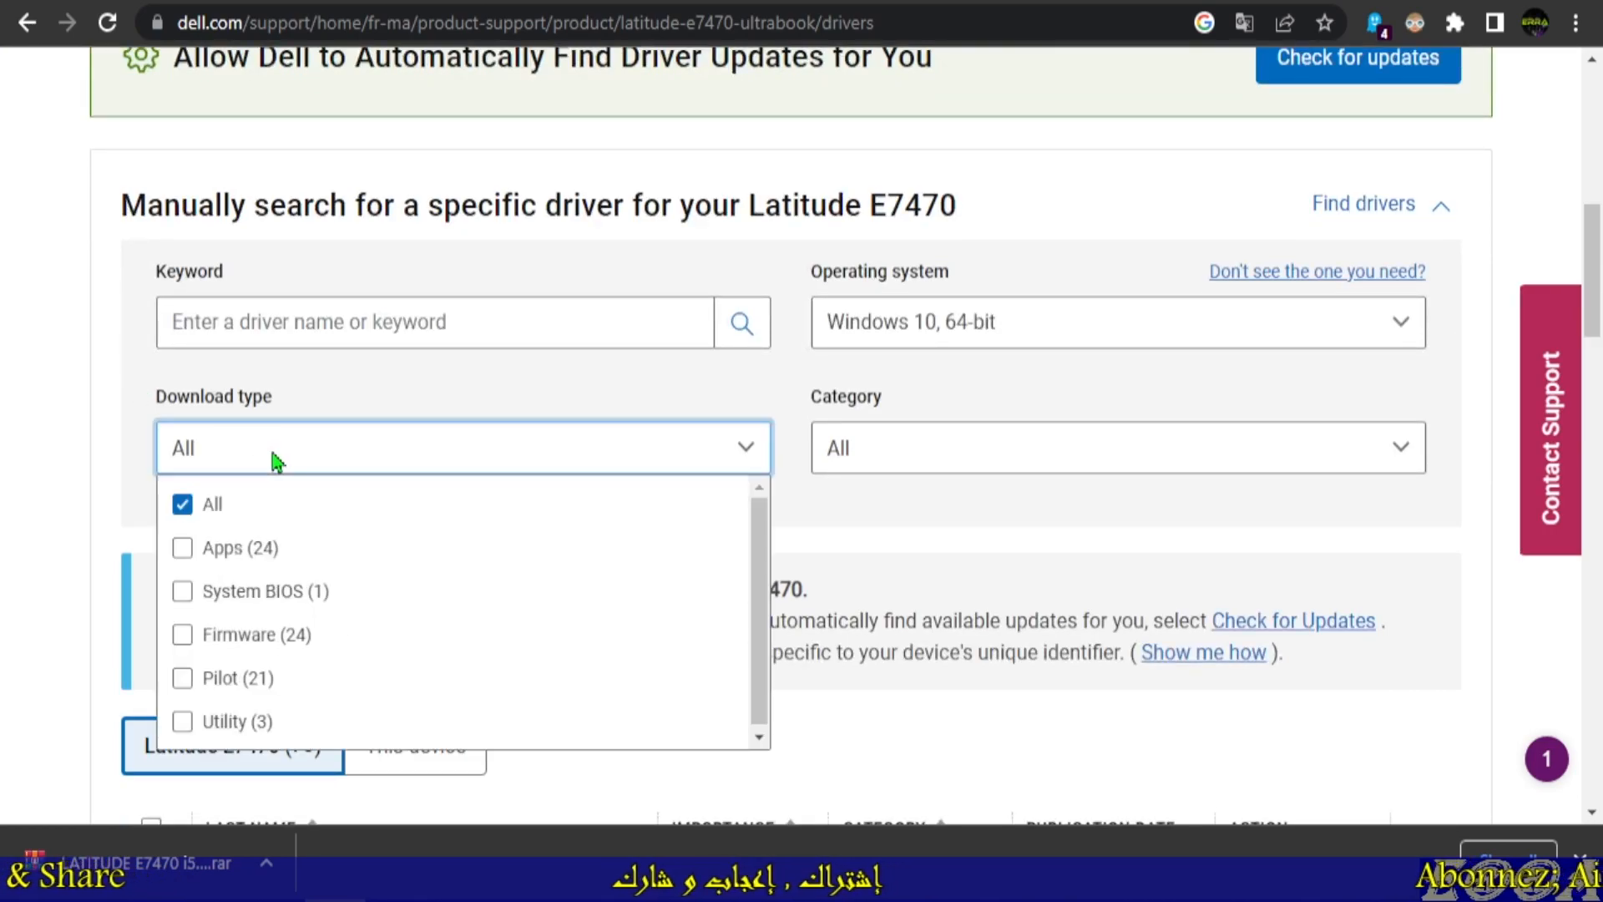
click(430, 455)
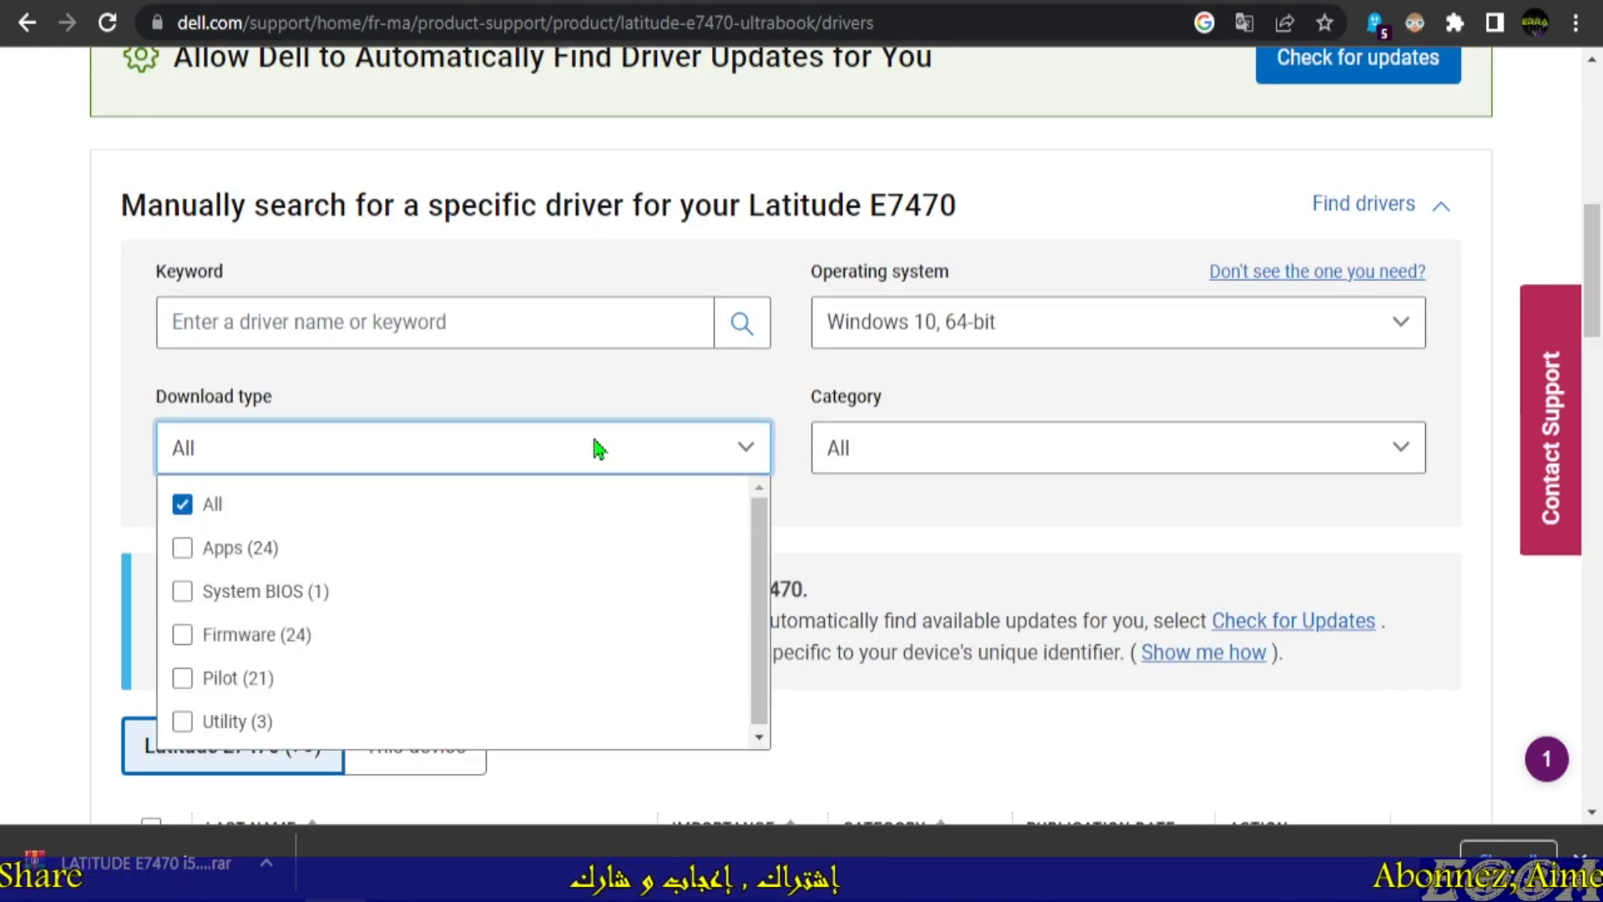
click(182, 591)
click(934, 575)
scroll(1055, 582, down, 5)
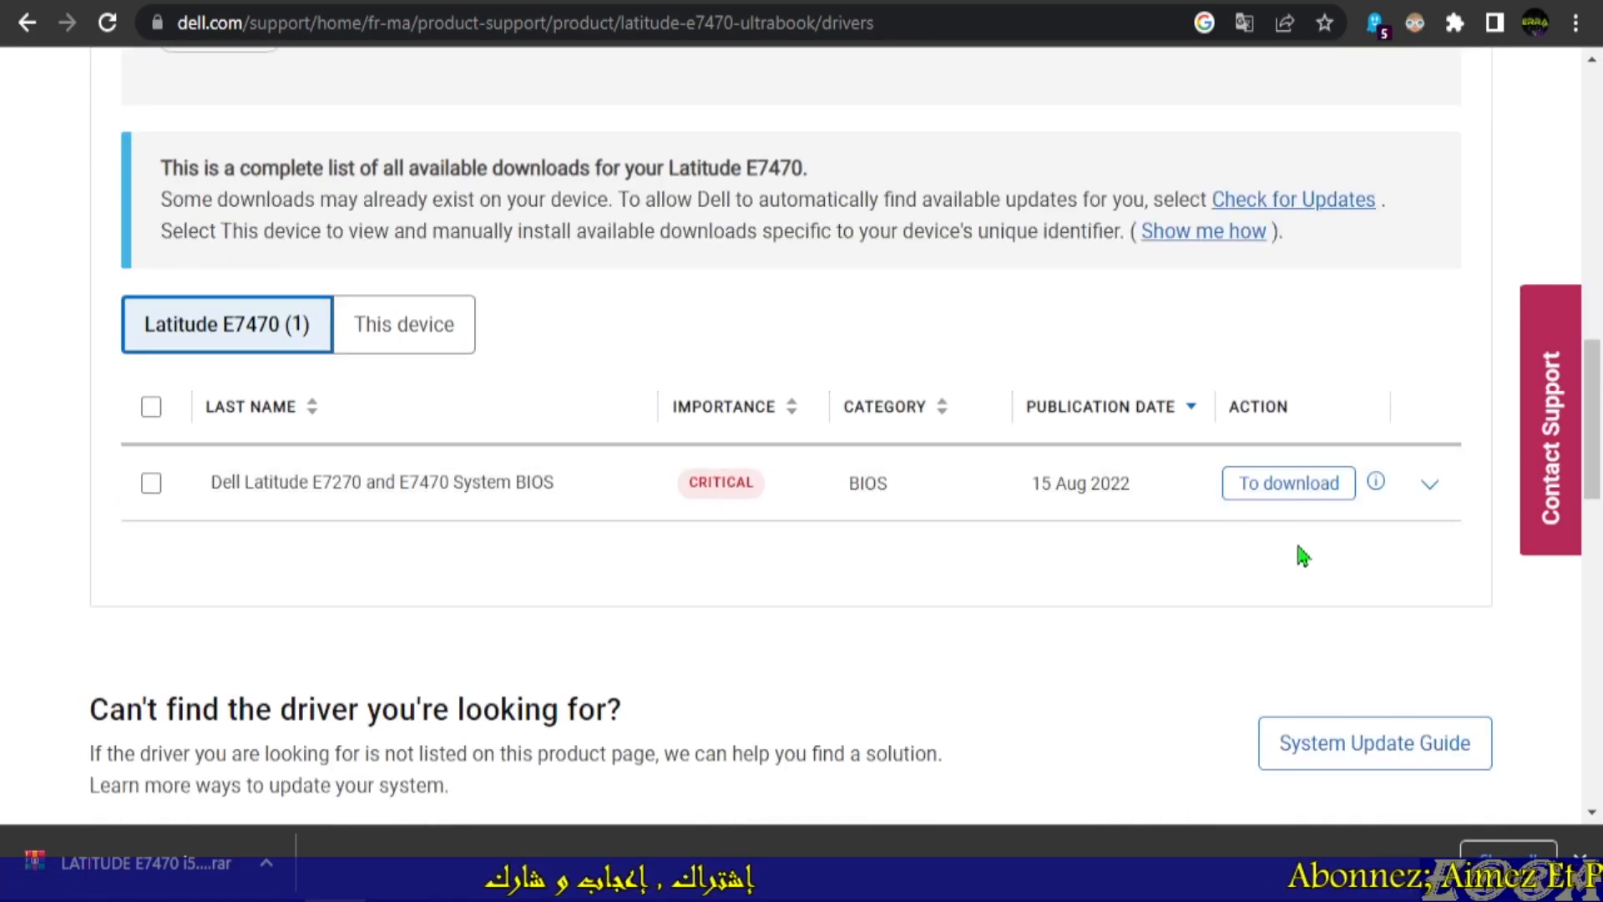
Download the E7270 and E7470 System BIOS, saving Latitude_E7x70_1.35.3.exe into a new EXE folder inside DELL E7470
click(1272, 493)
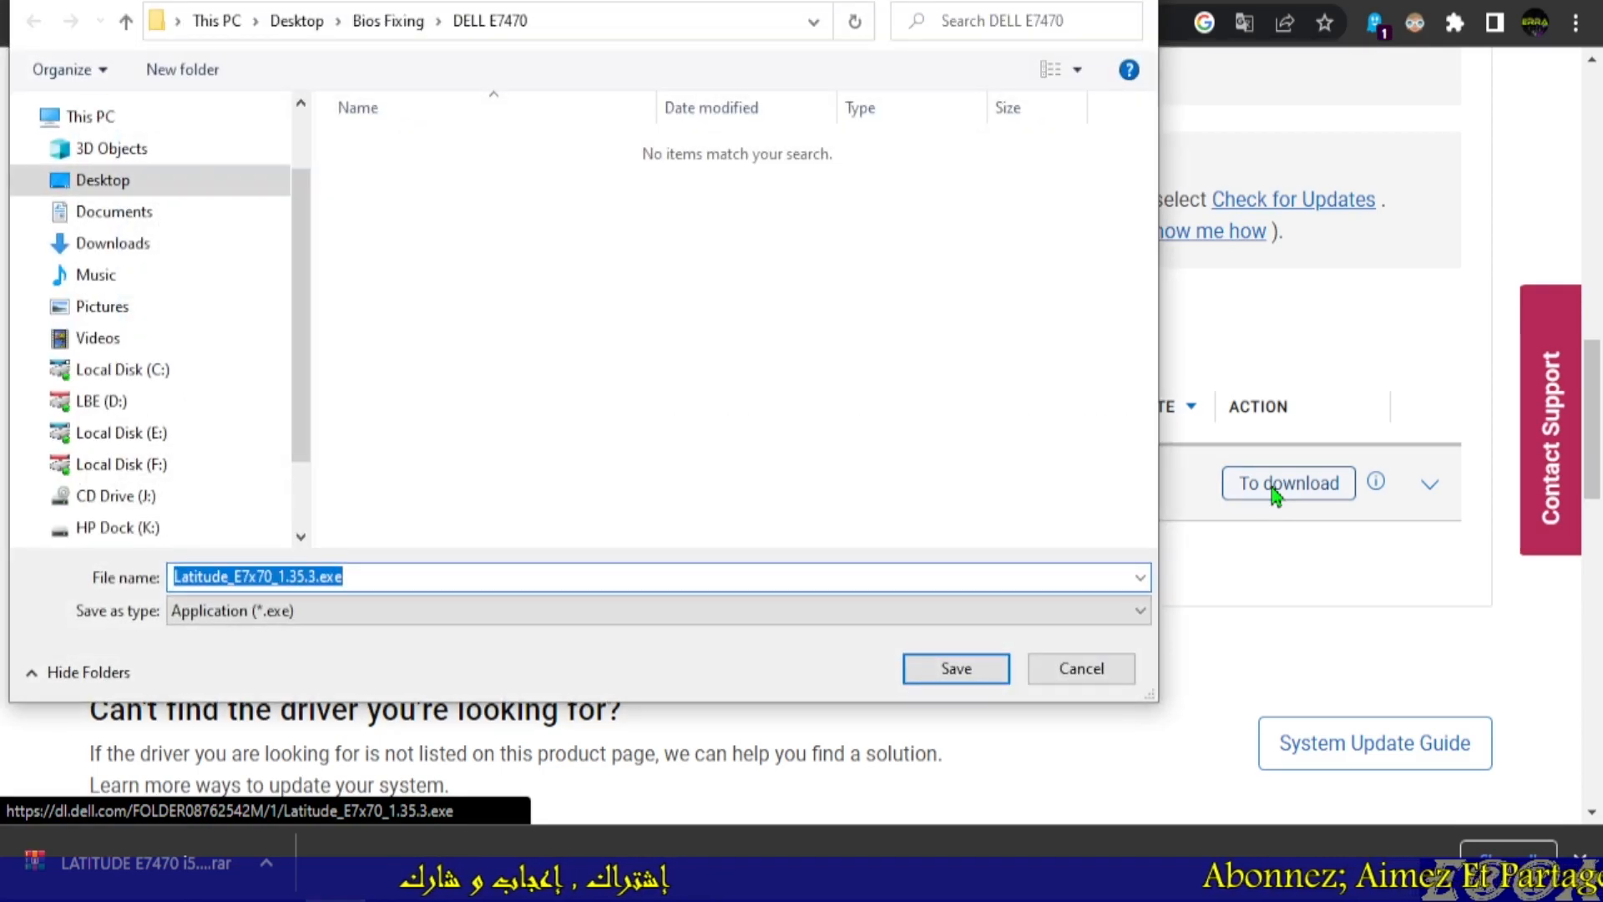
click(473, 32)
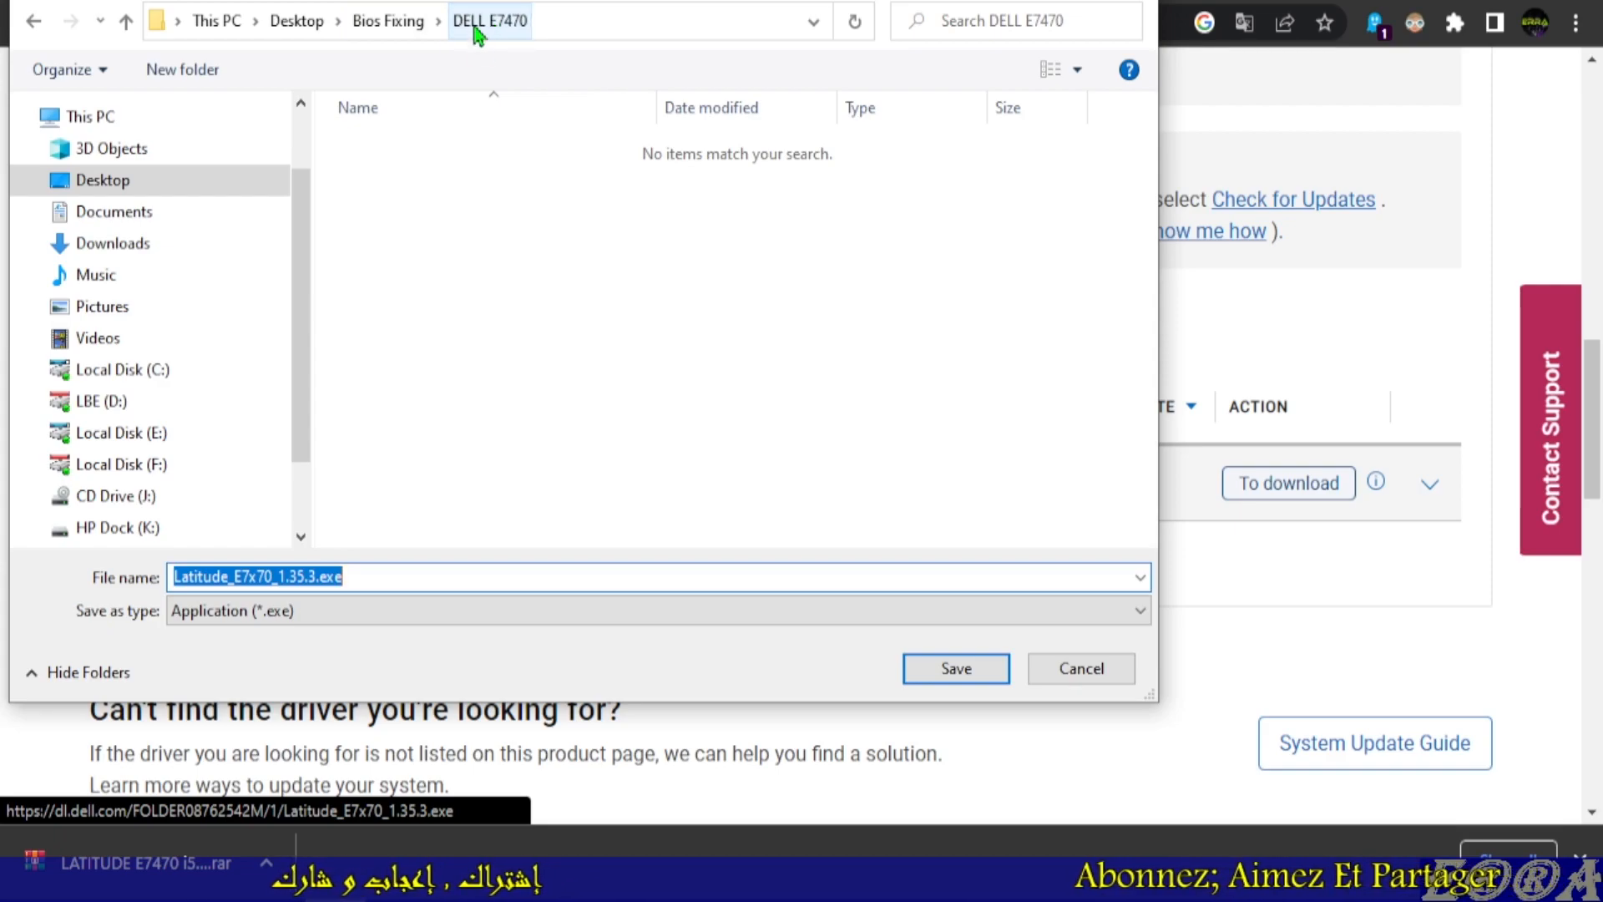
click(183, 69)
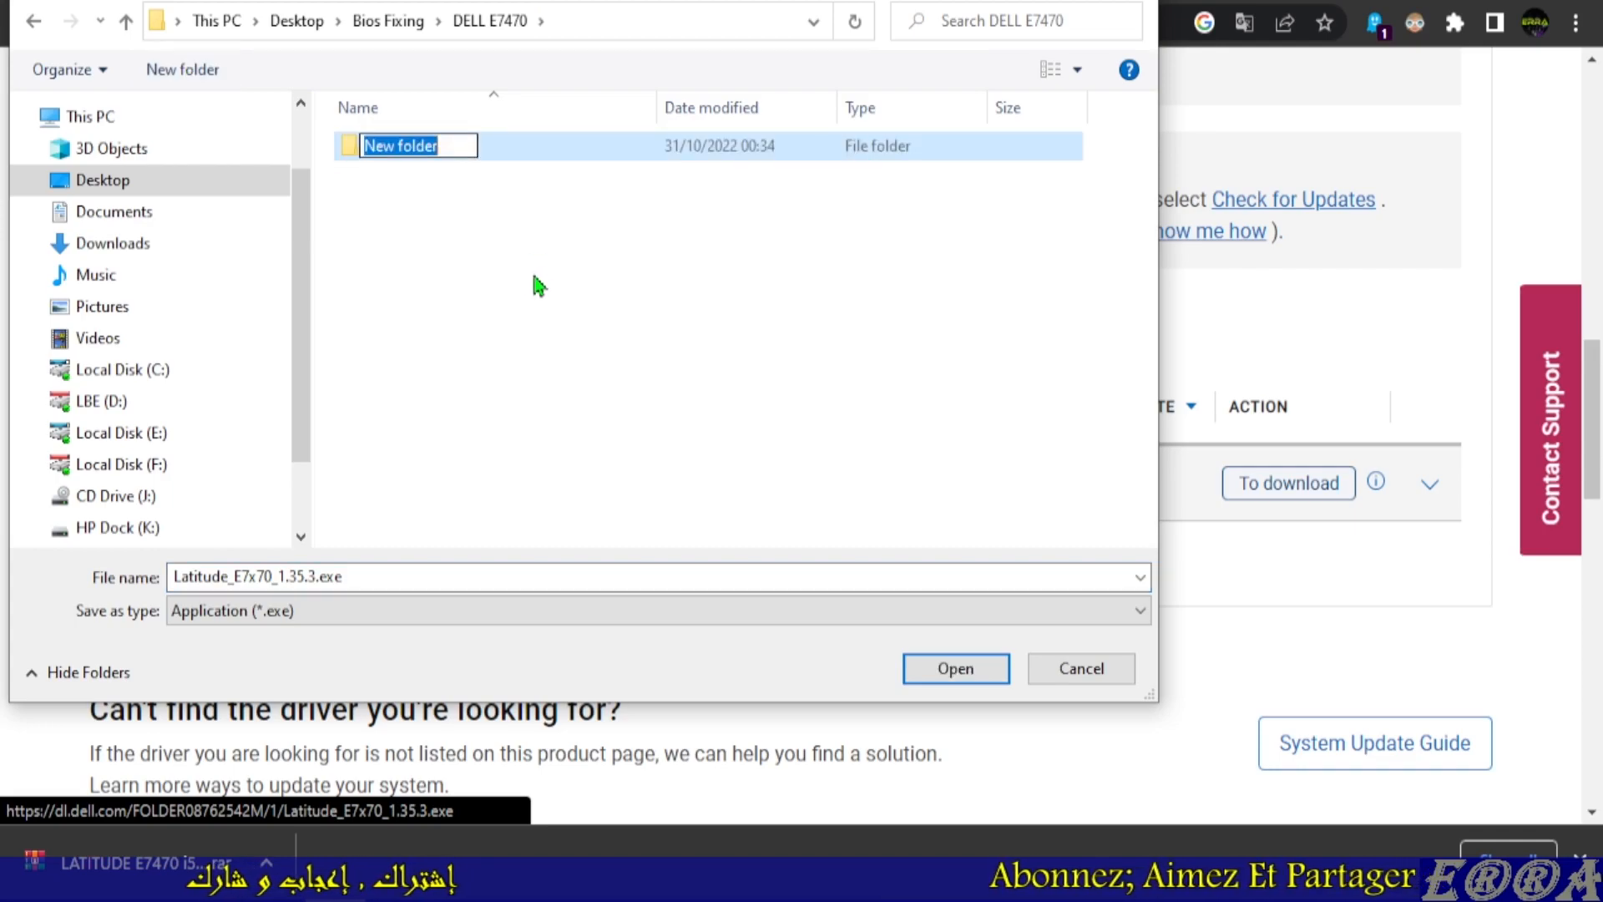
text(EXE)
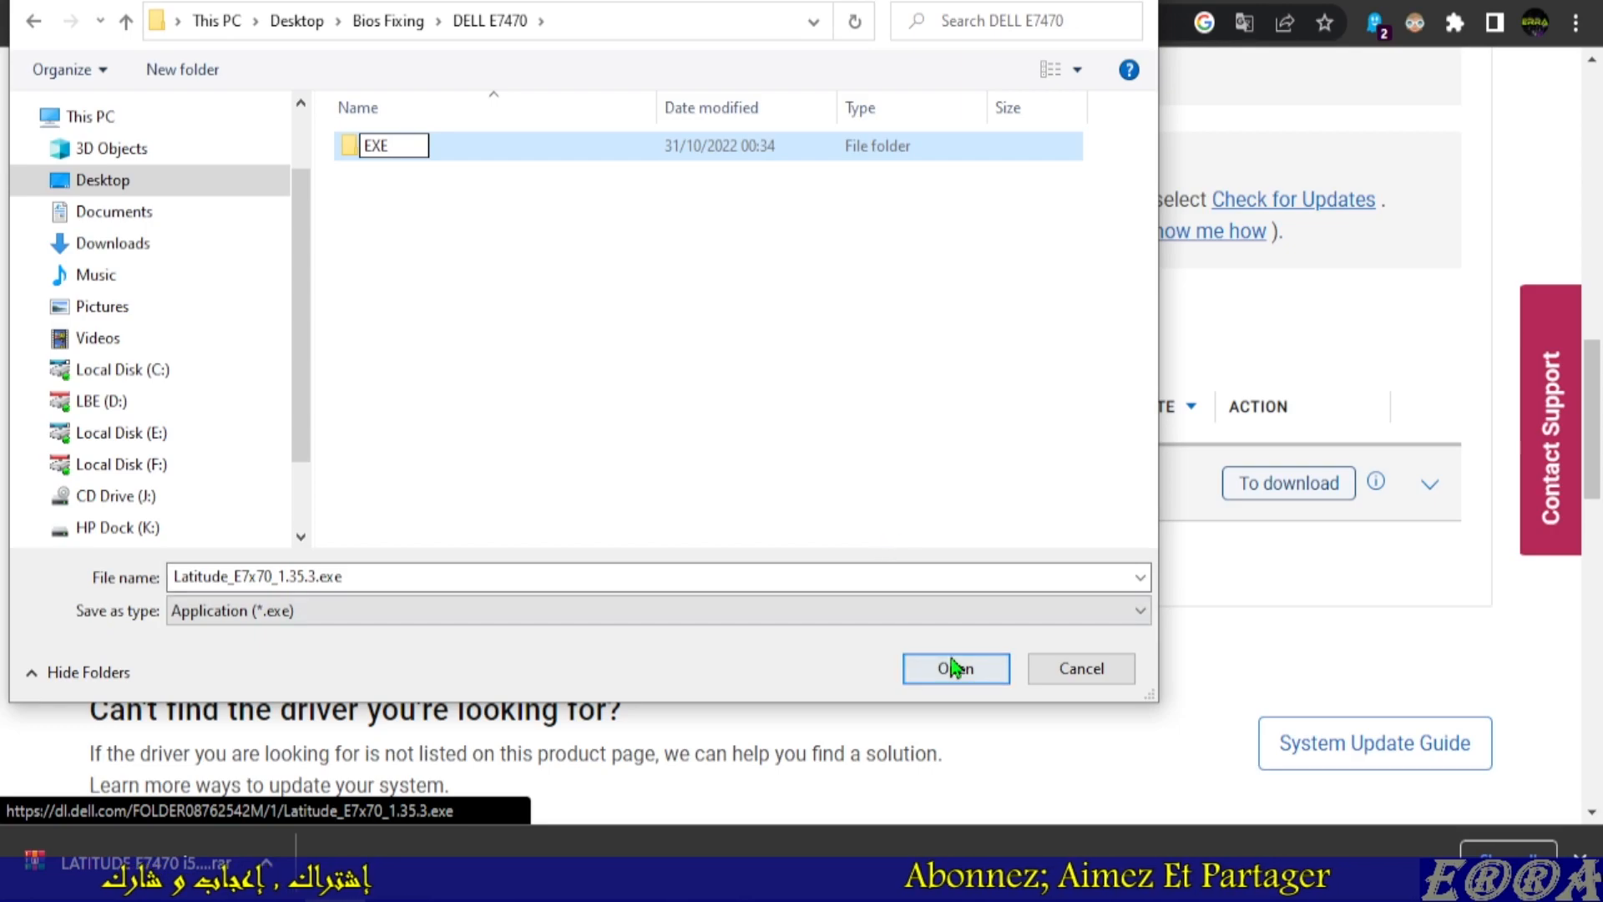
text(*)
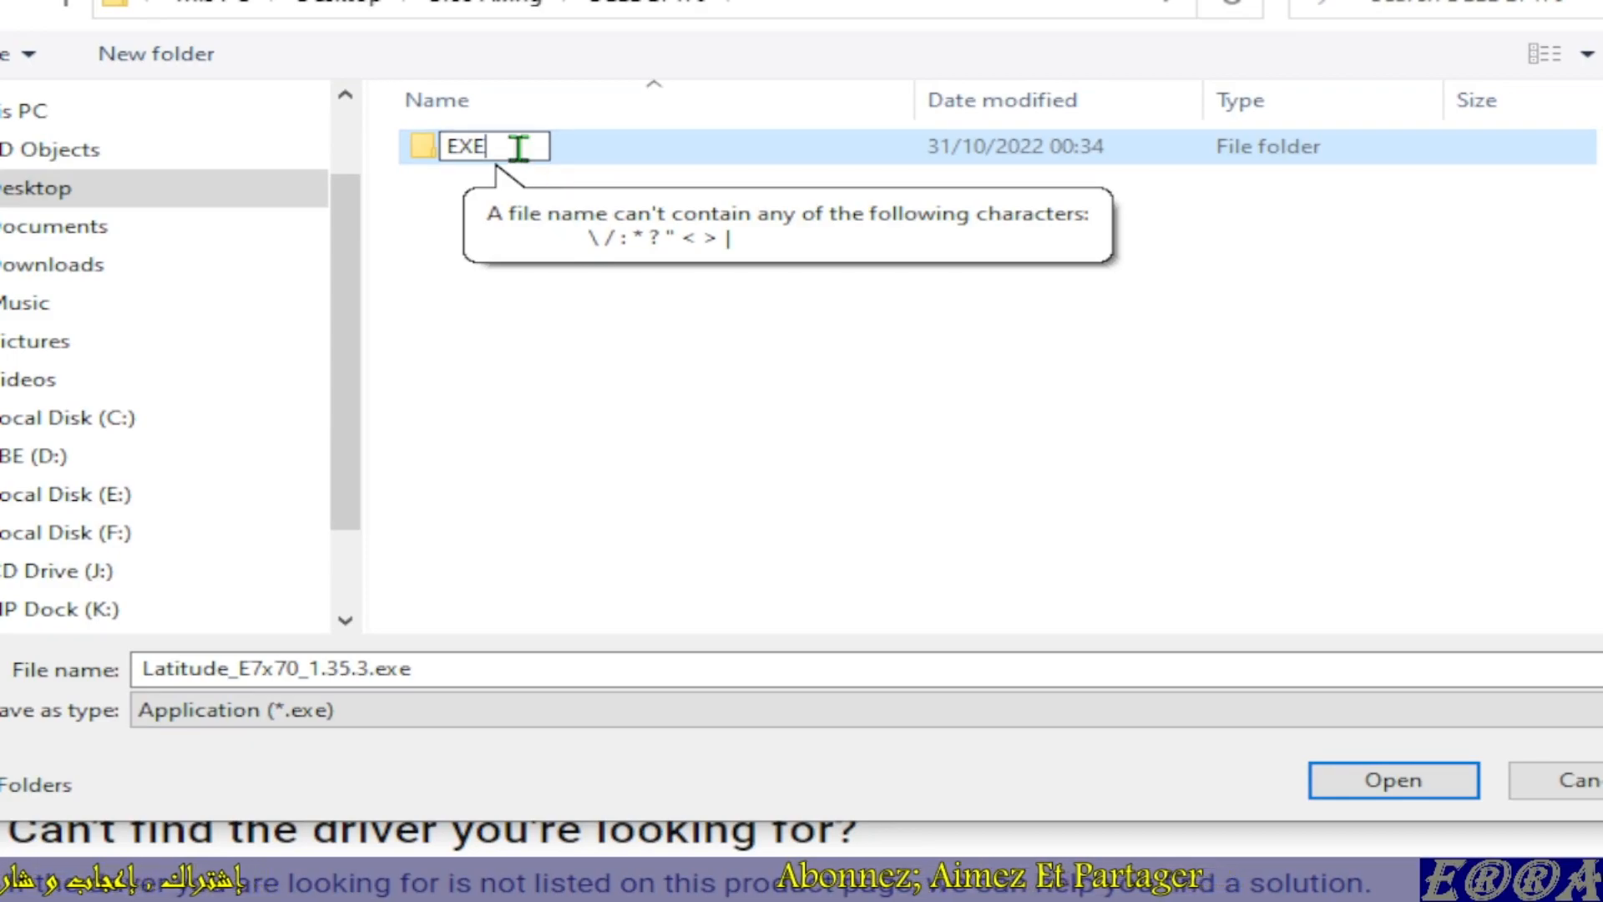
click(507, 364)
click(458, 156)
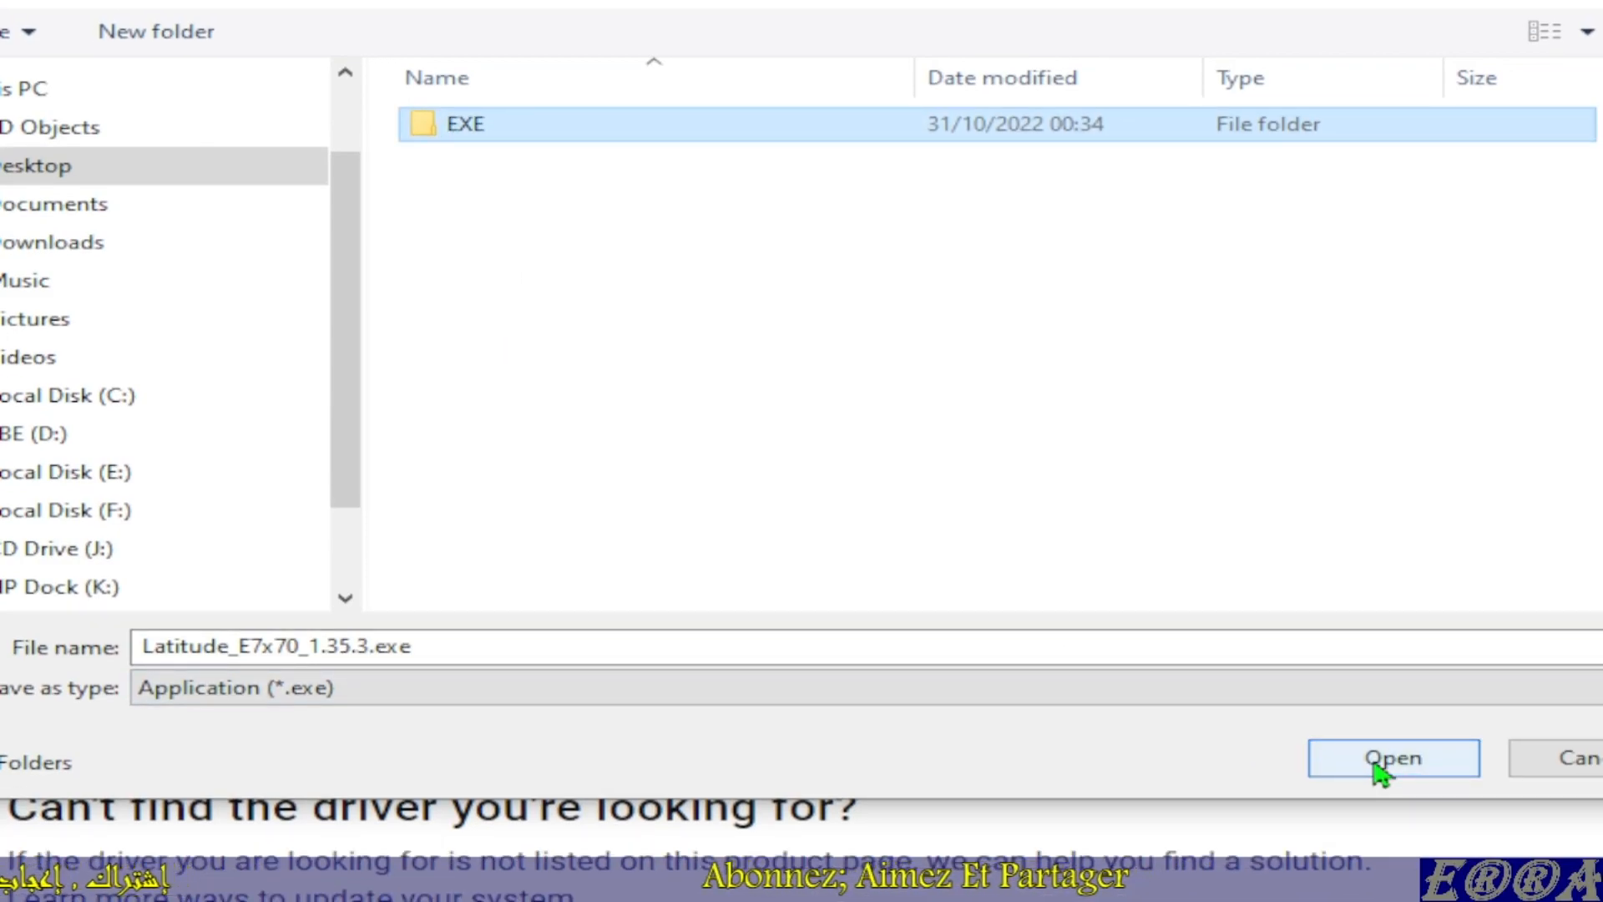
click(1377, 766)
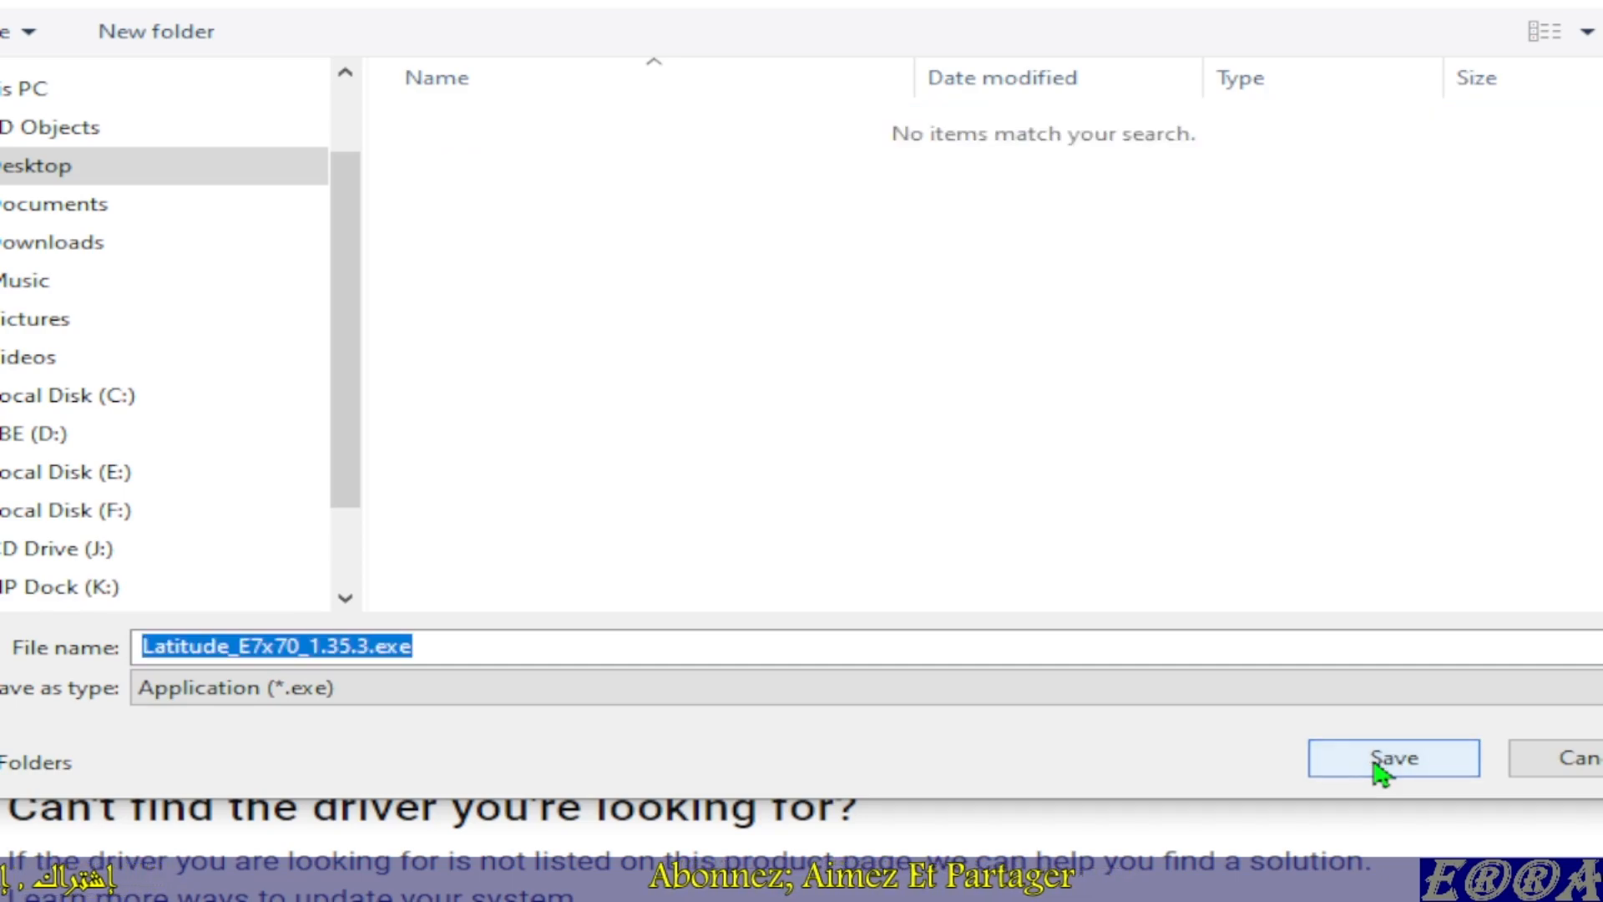
click(1376, 764)
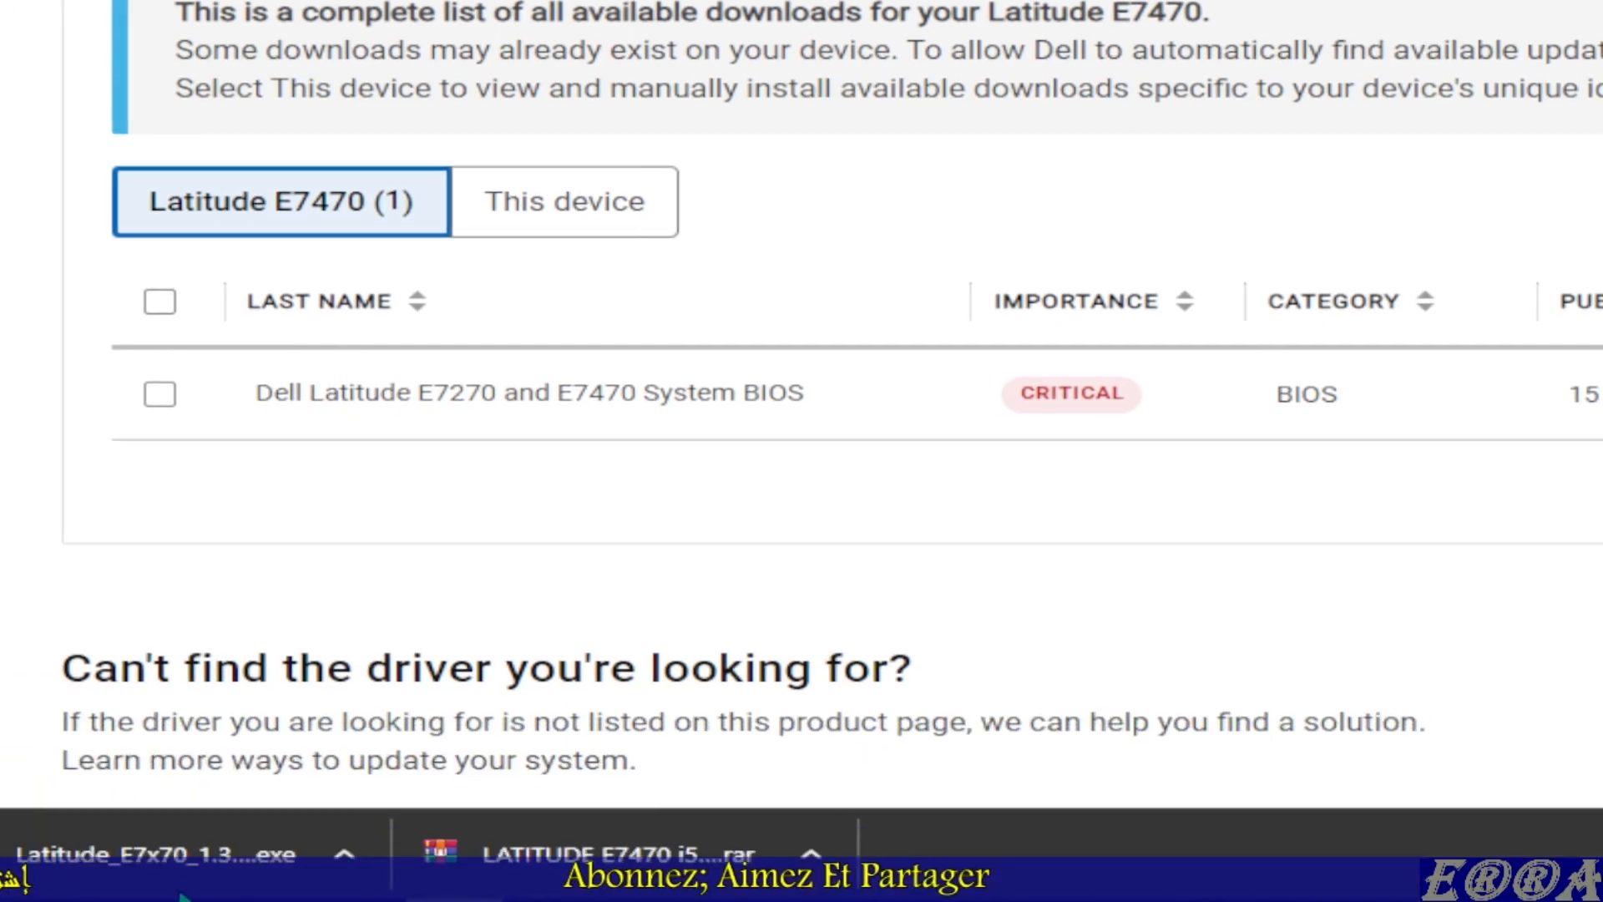
Show the downloaded BIOS executable in its folder, go up to DELL E7470 and select uc5.BIN
right_click(191, 860)
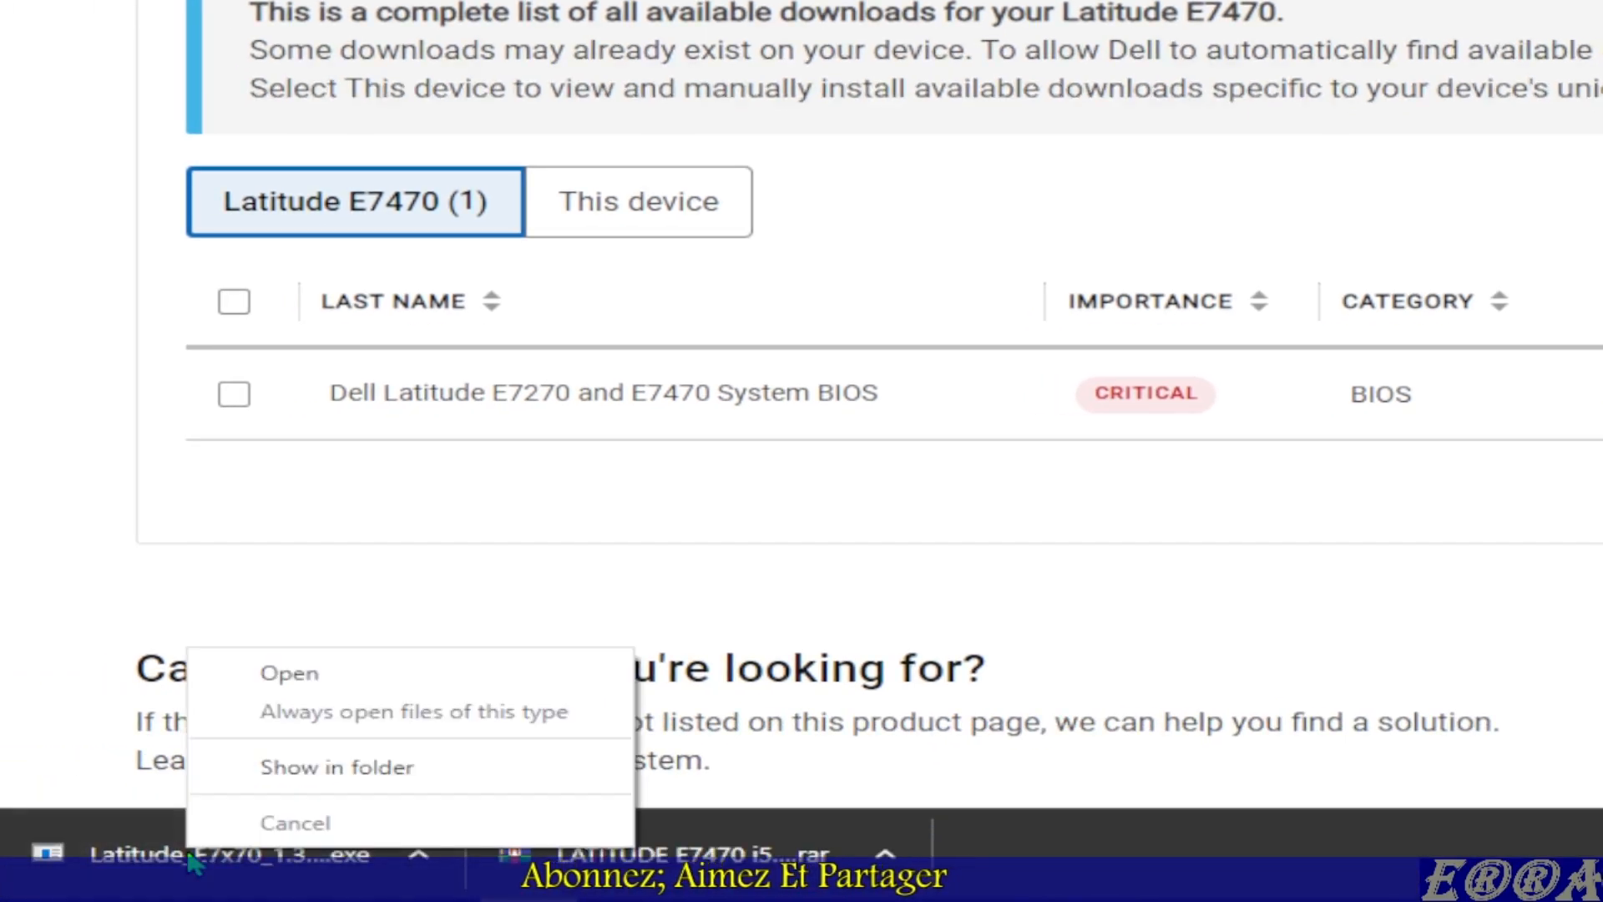
click(367, 785)
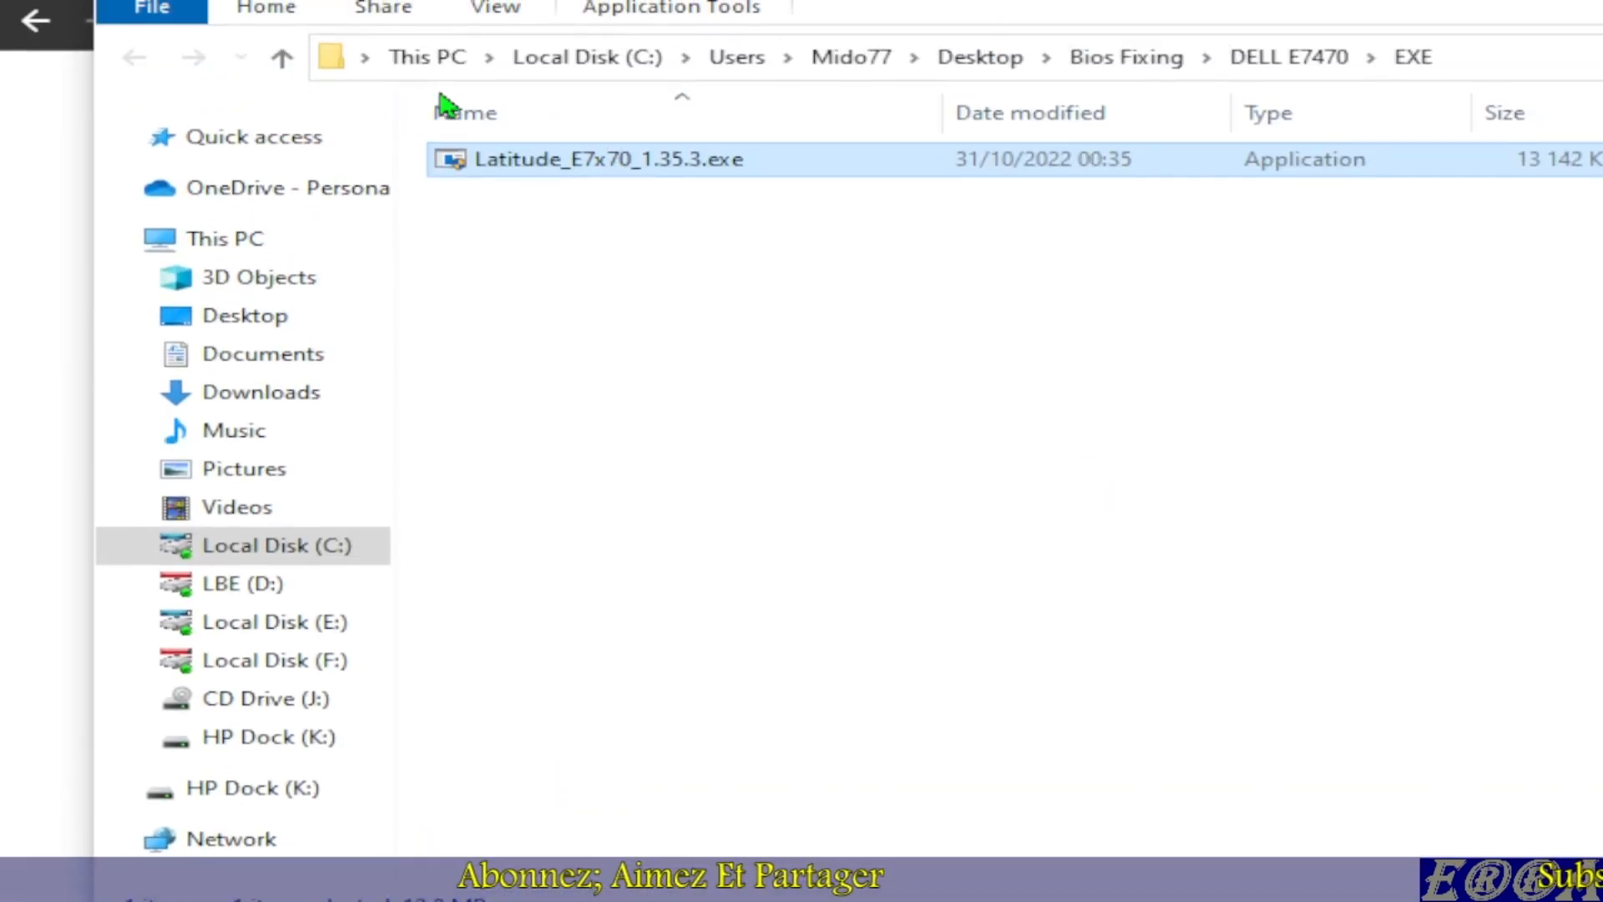
click(282, 57)
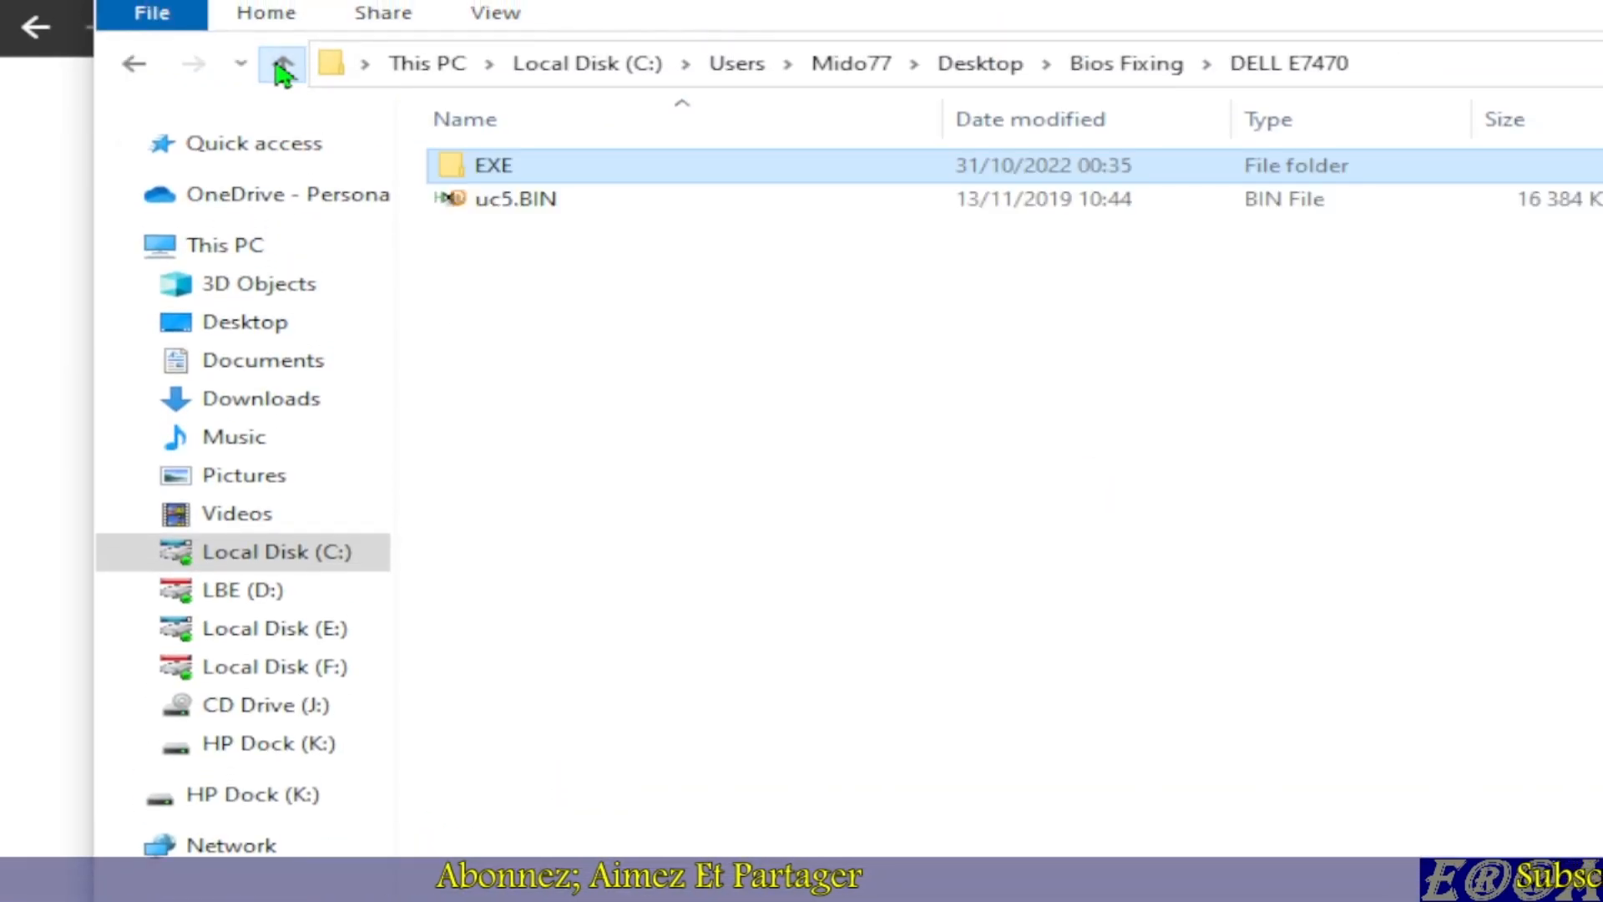
click(554, 202)
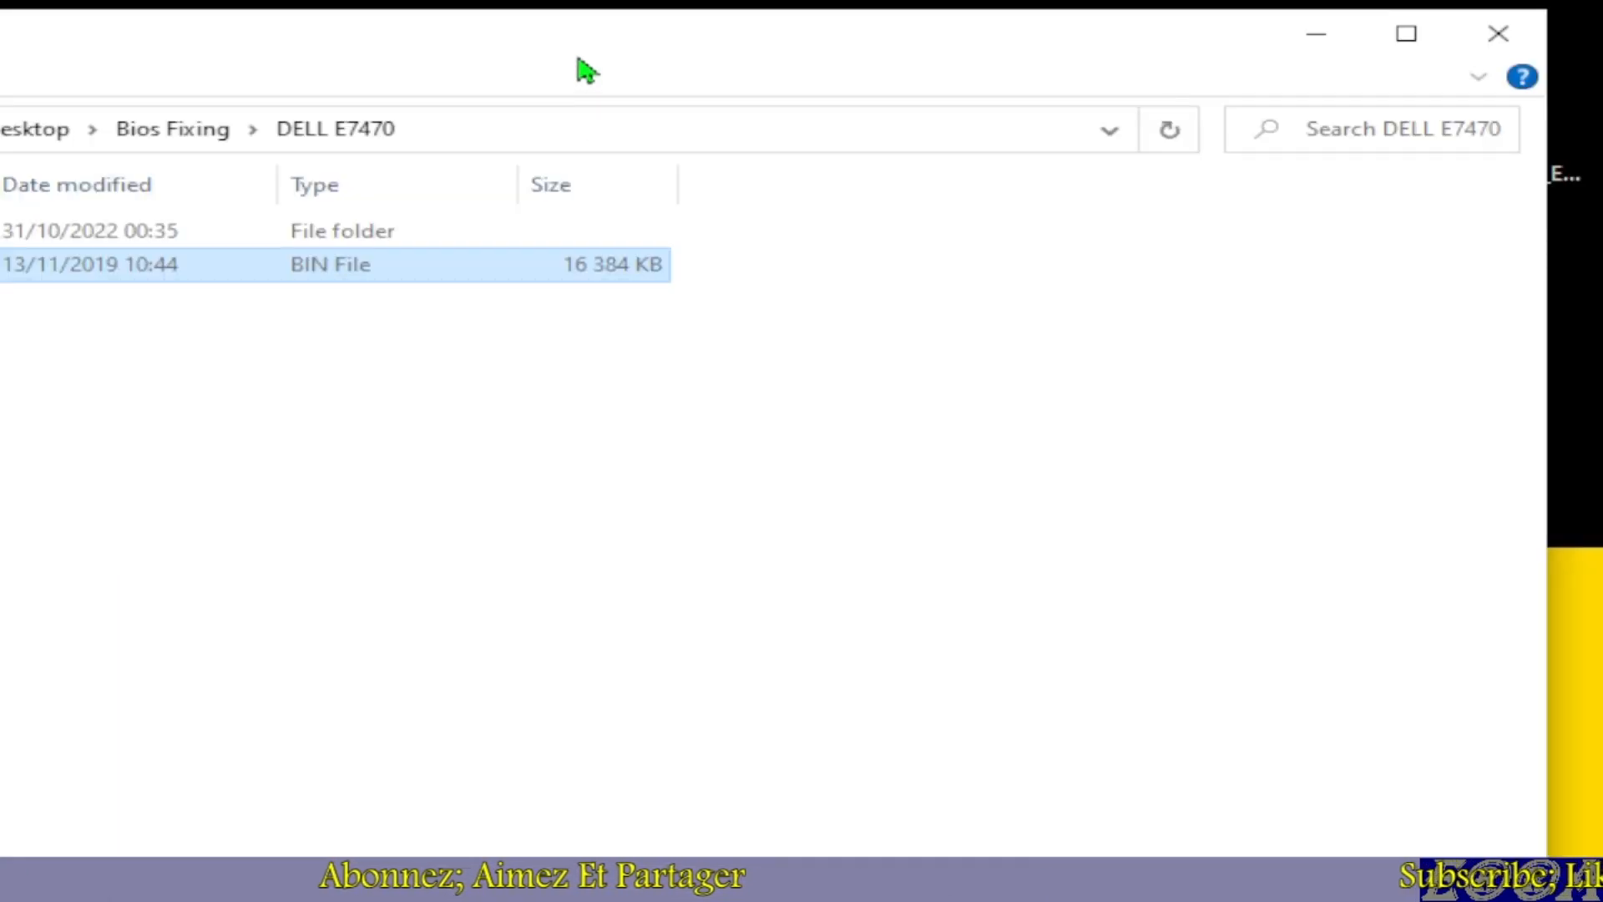
Shrink the DELL E7470 folder window, place it over the lower part of the egyfixlab tool window and select uc5.BIN
drag(577, 59, 520, 390)
drag(394, 98, 411, 0)
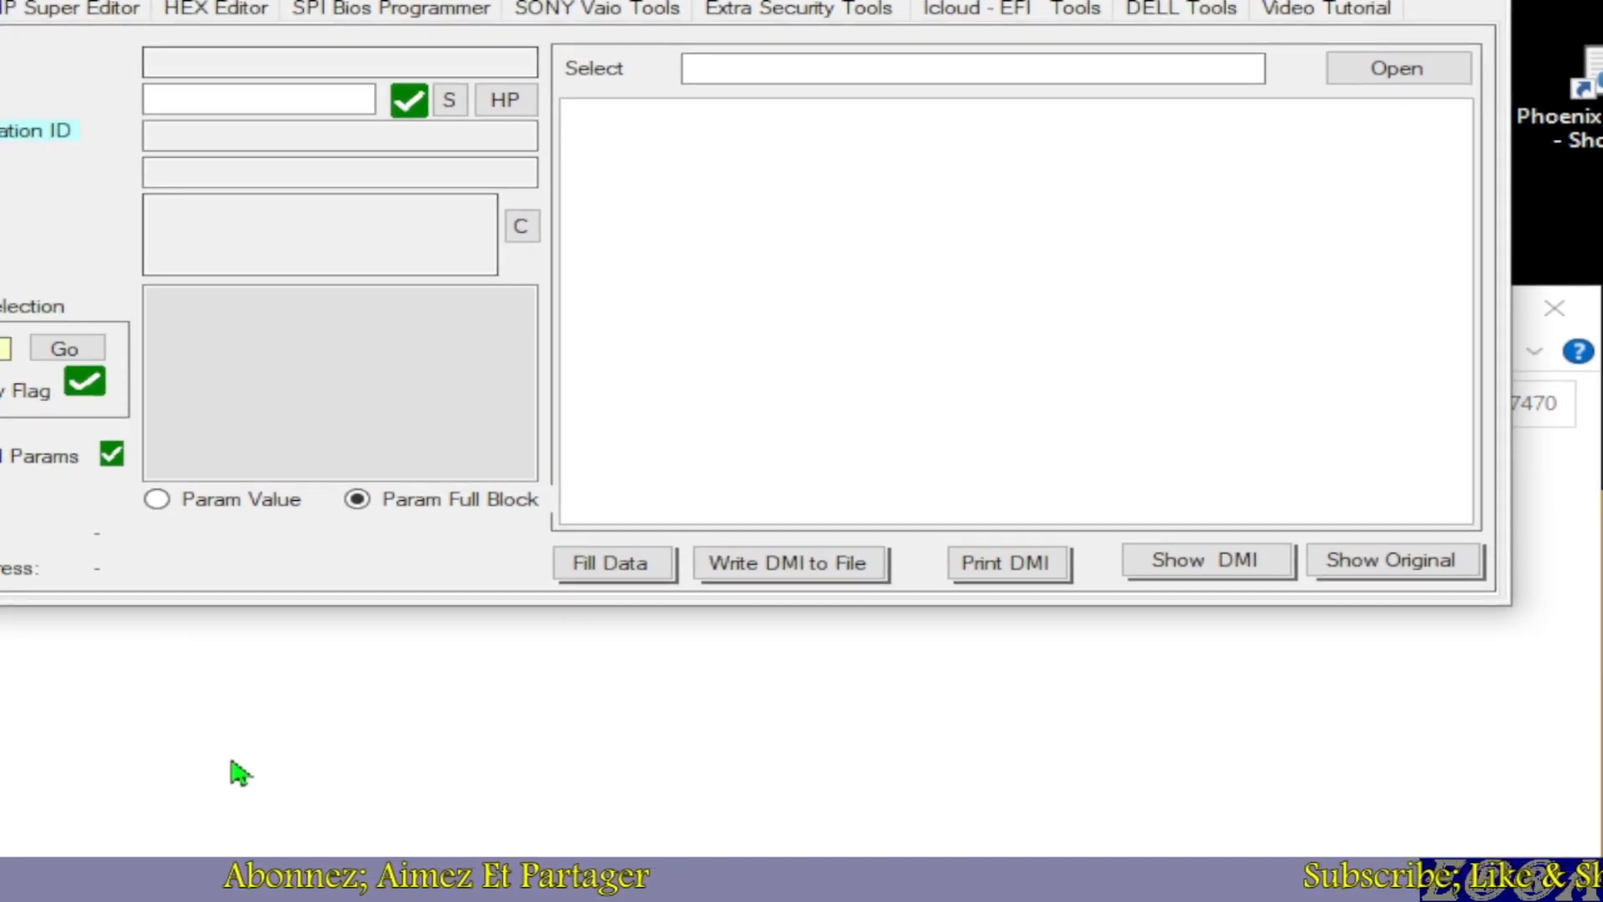
click(240, 772)
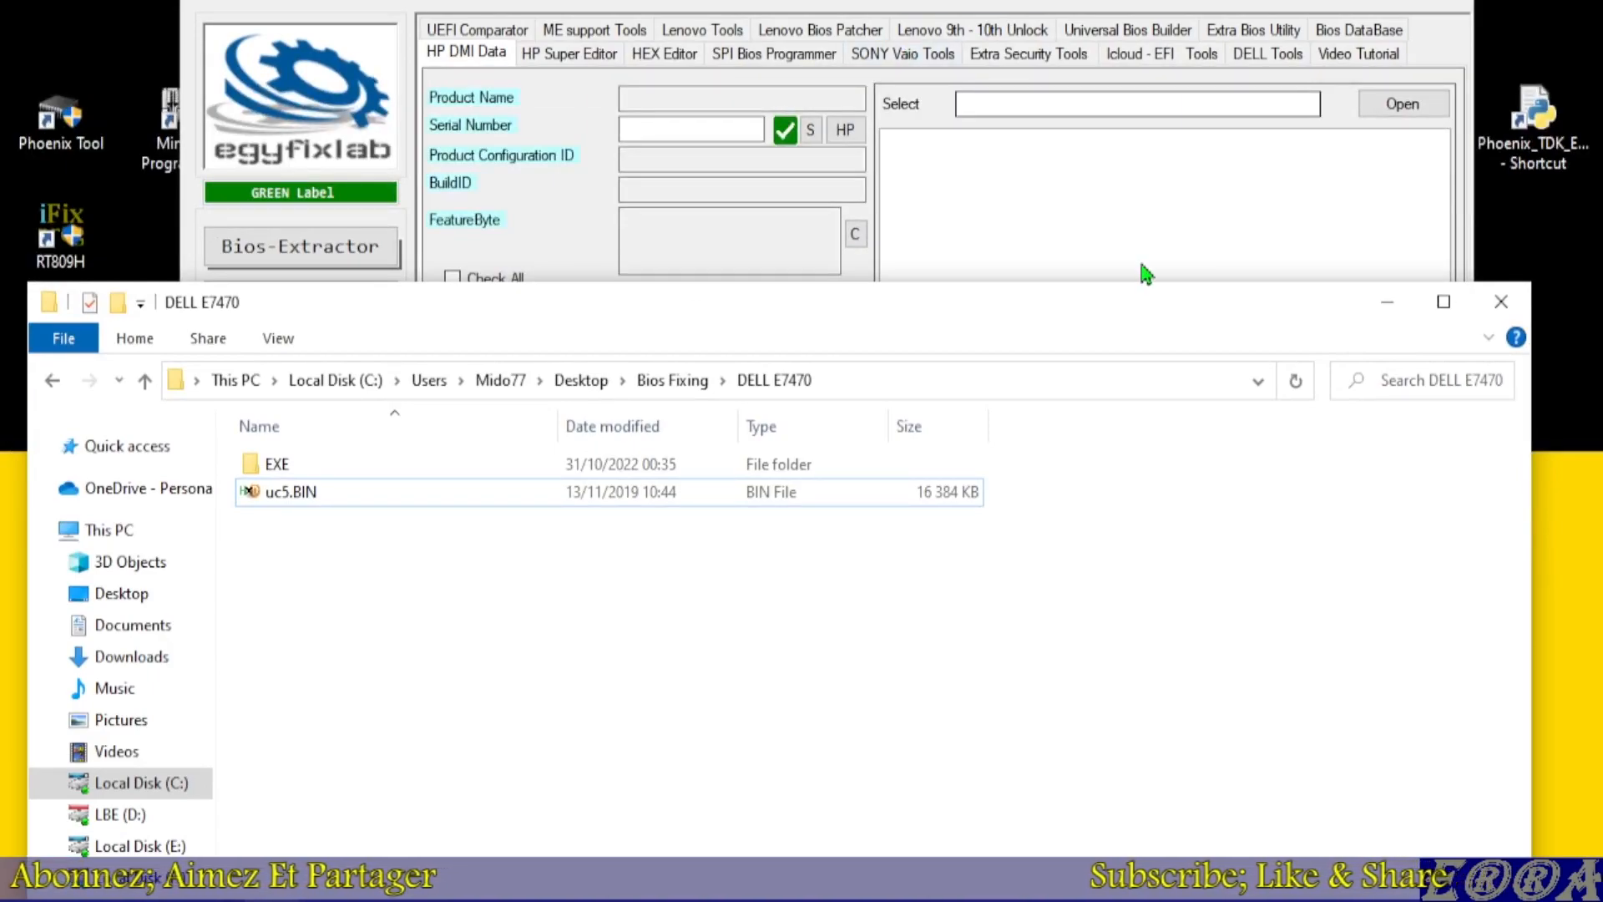
drag(1100, 285, 1102, 569)
drag(967, 576, 1005, 266)
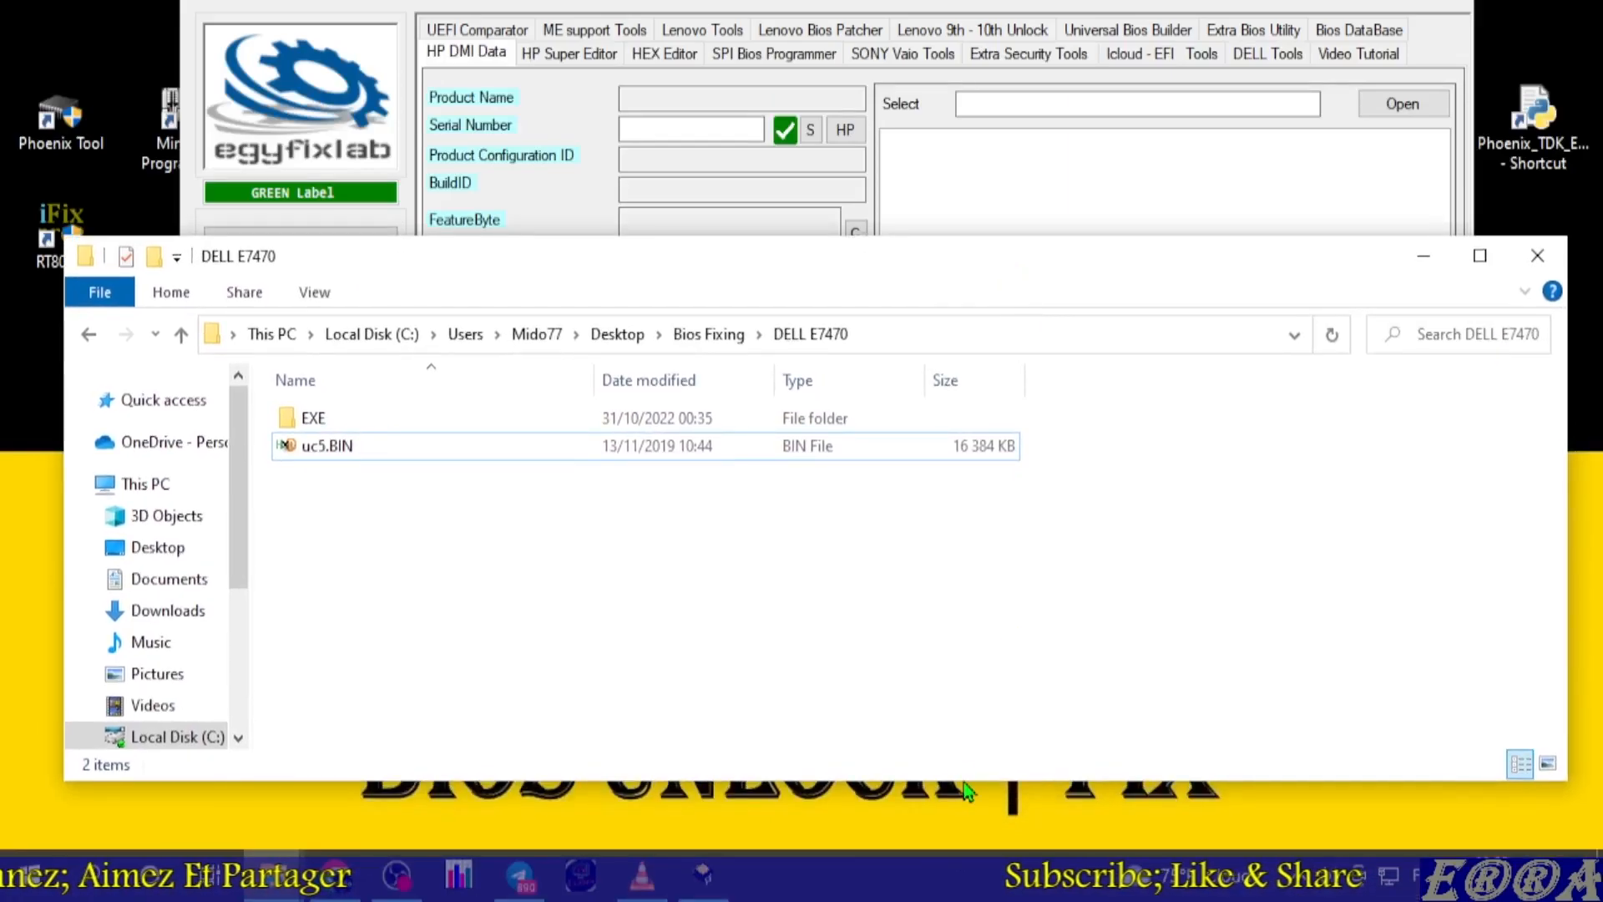
drag(970, 788, 970, 641)
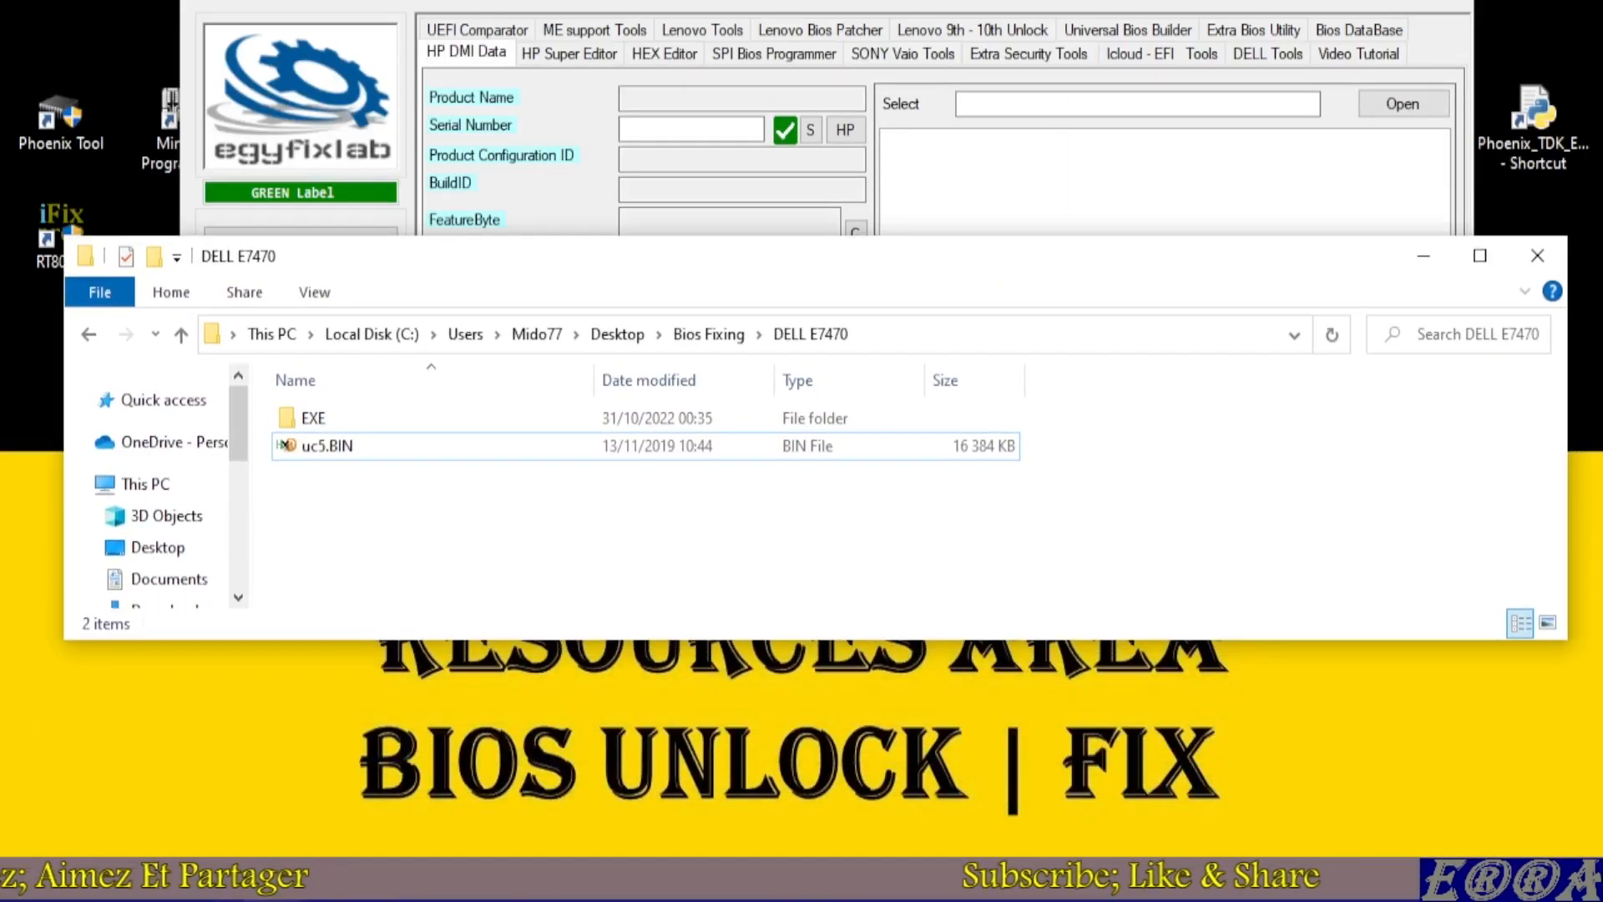
drag(1570, 461, 1234, 460)
drag(676, 284, 848, 417)
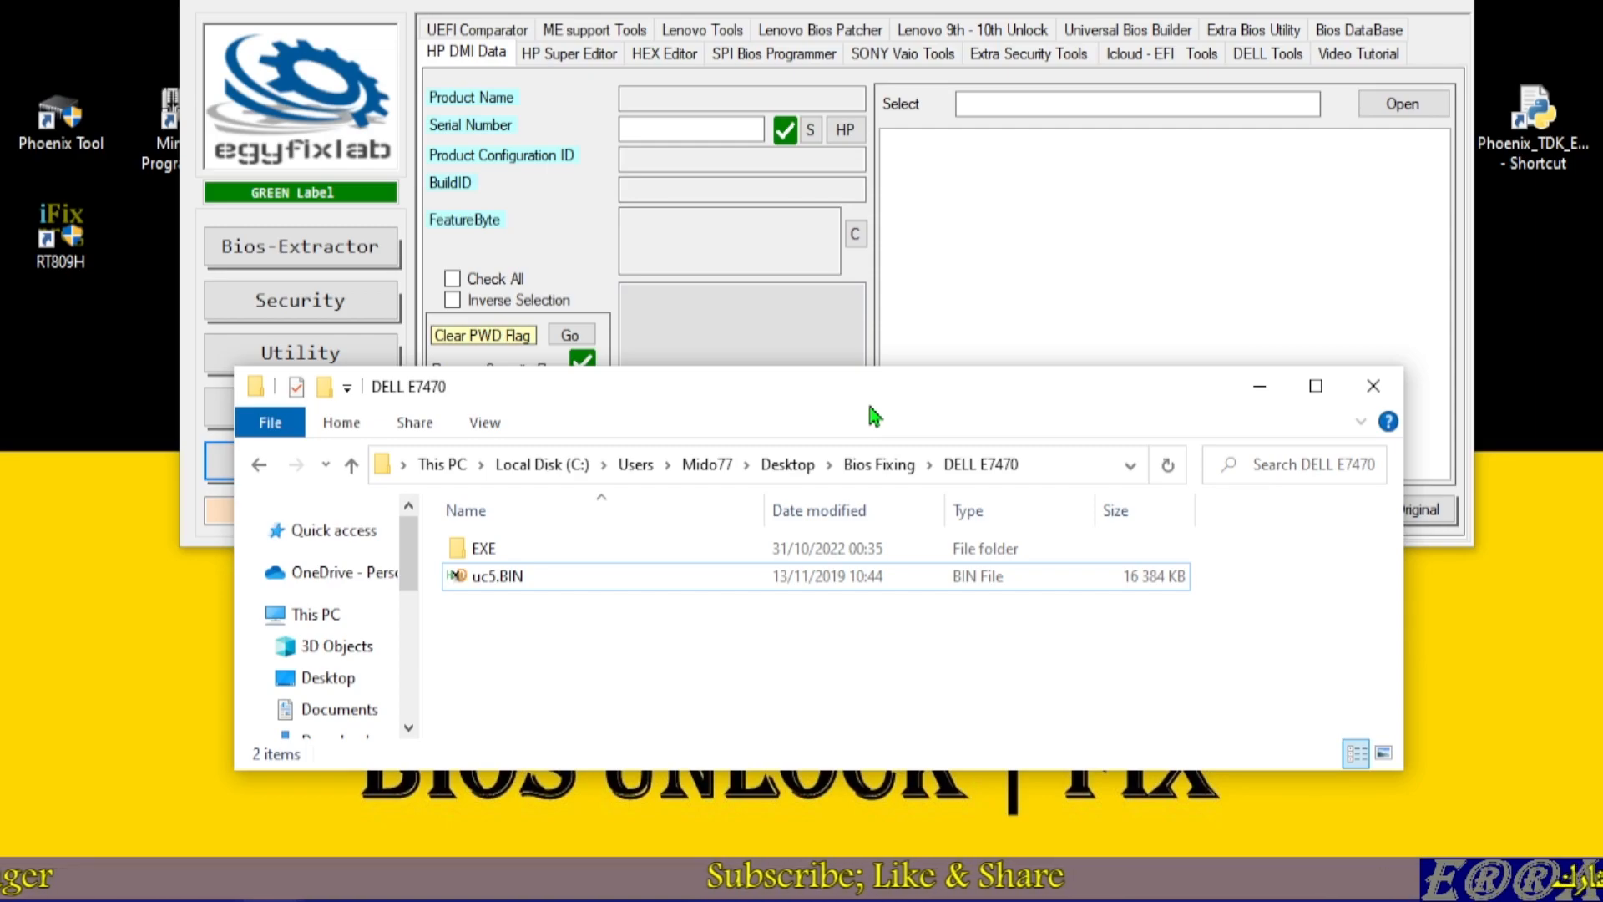
drag(873, 415, 869, 482)
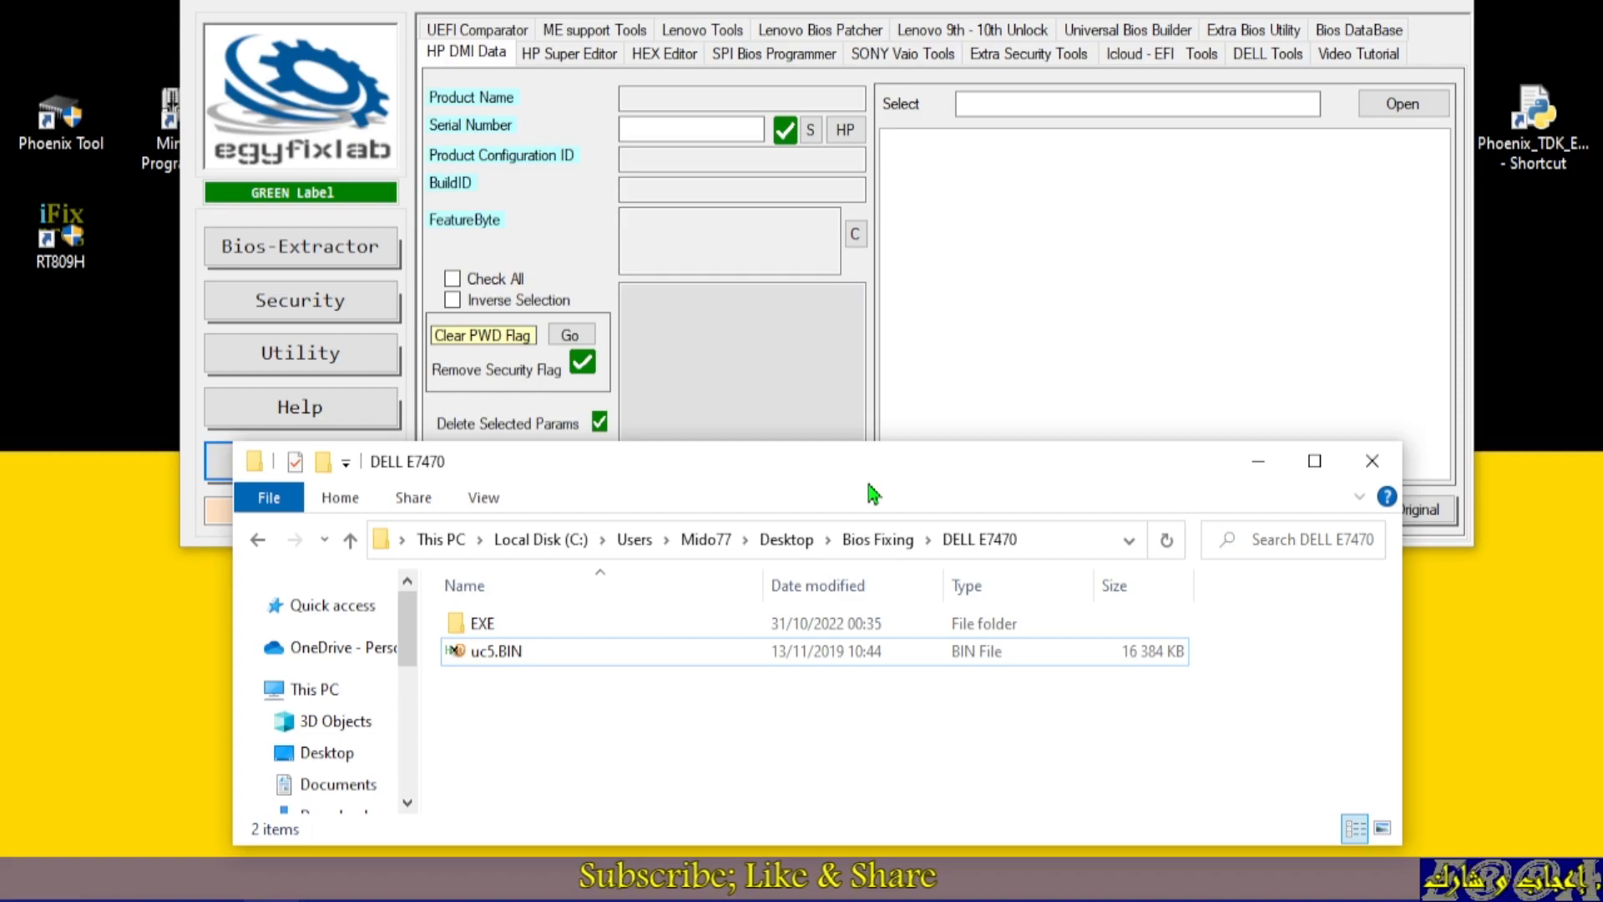
click(494, 656)
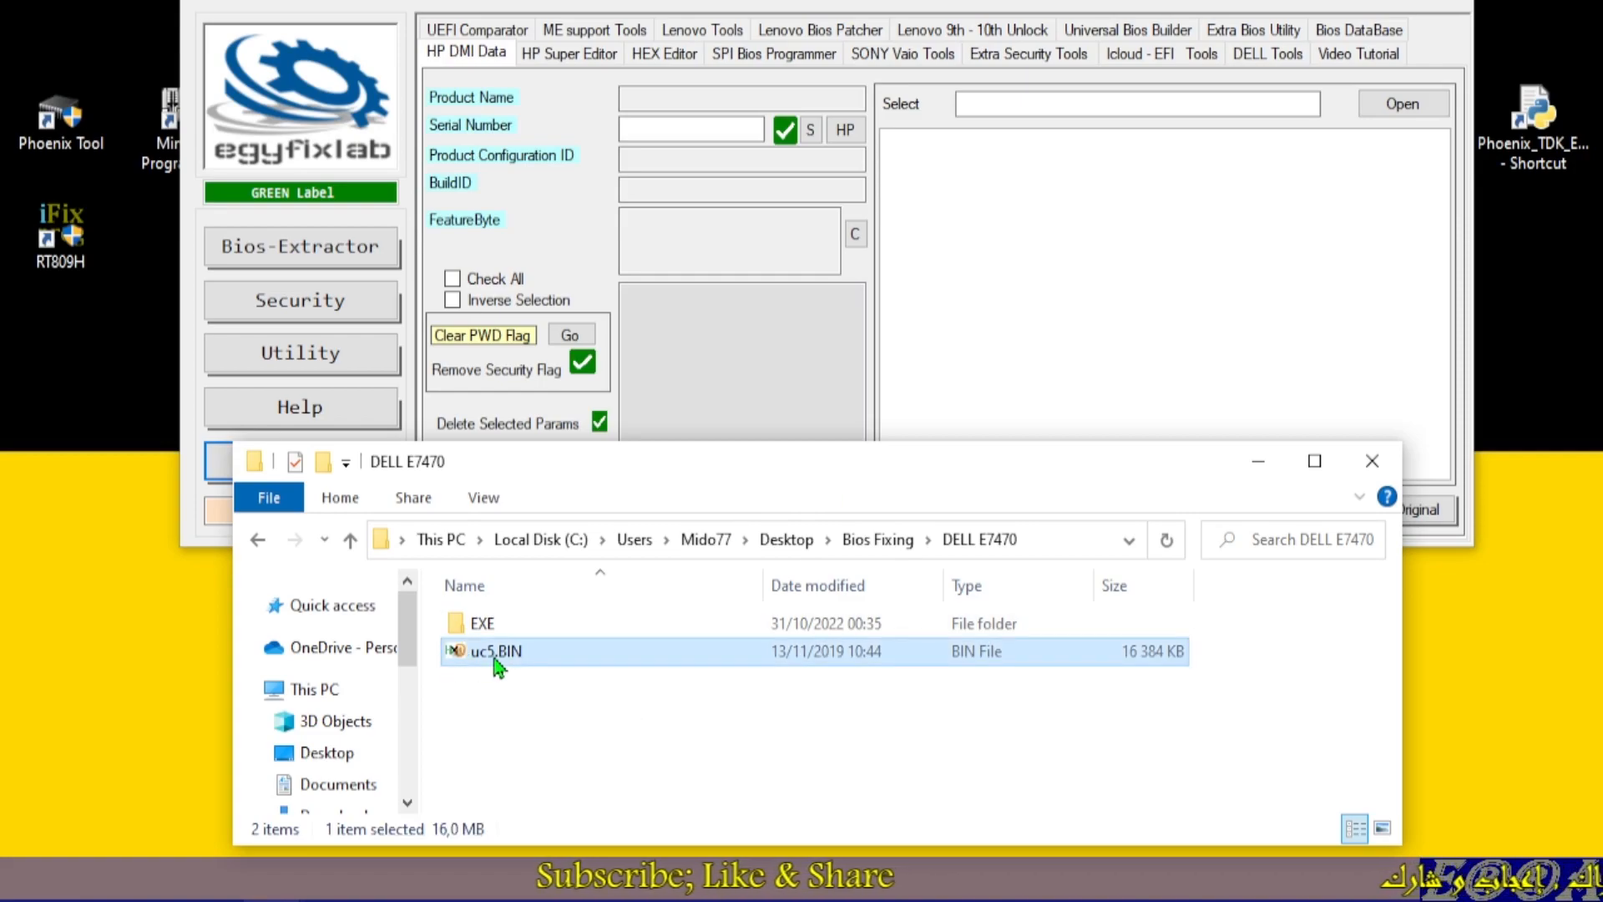
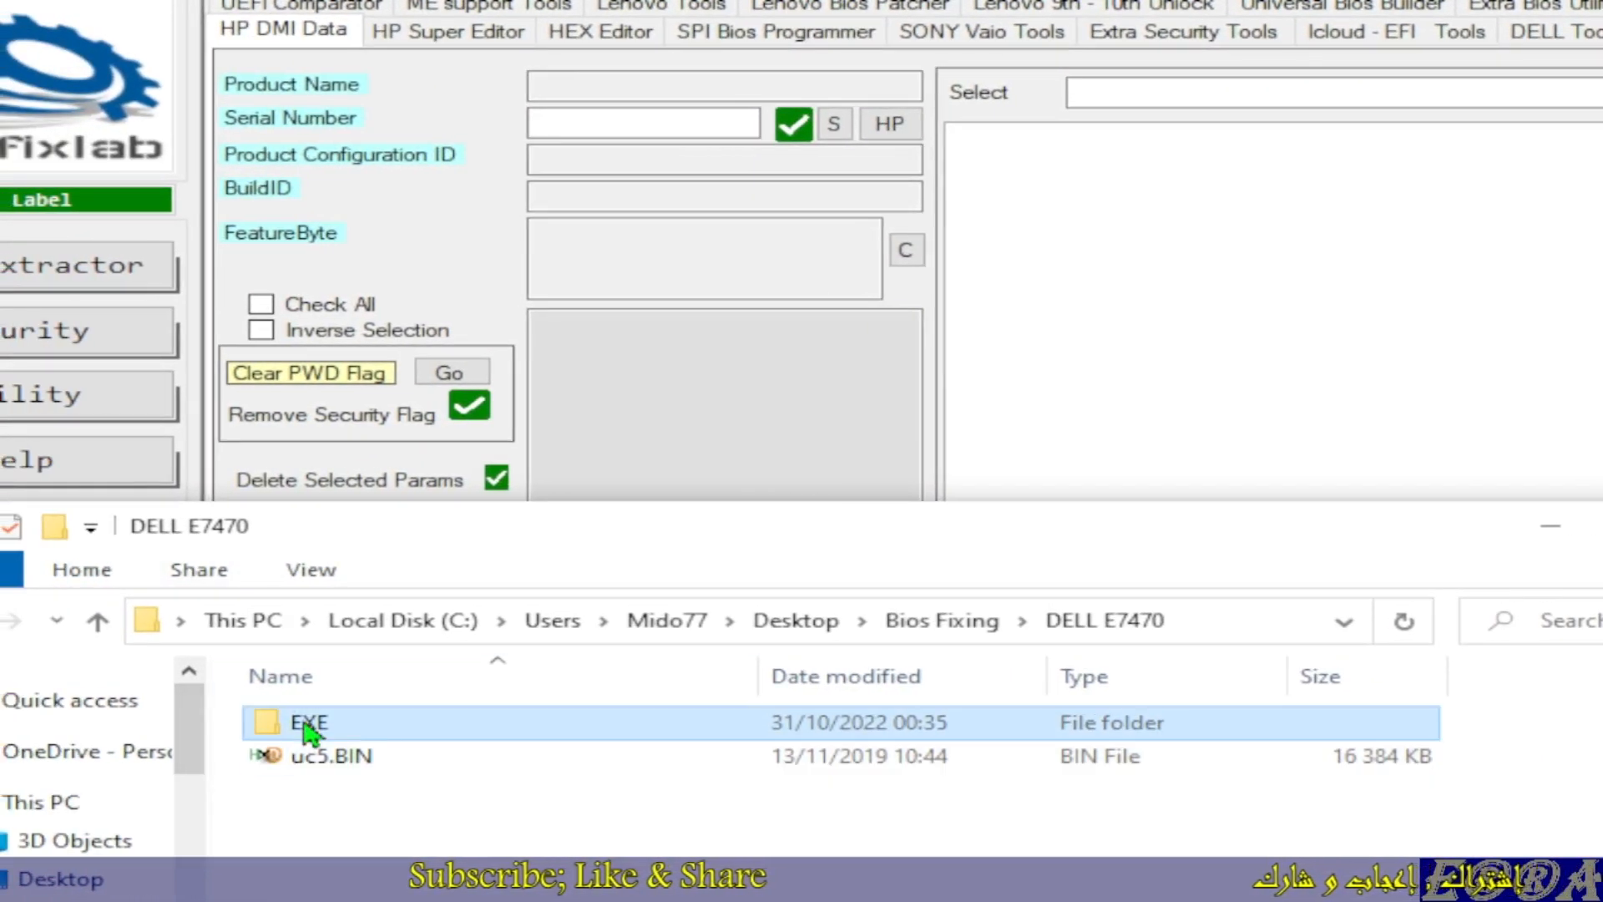
Check the contents of the EXE folder, return to DELL E7470 and open the Universal Bios Builder
double_click(307, 726)
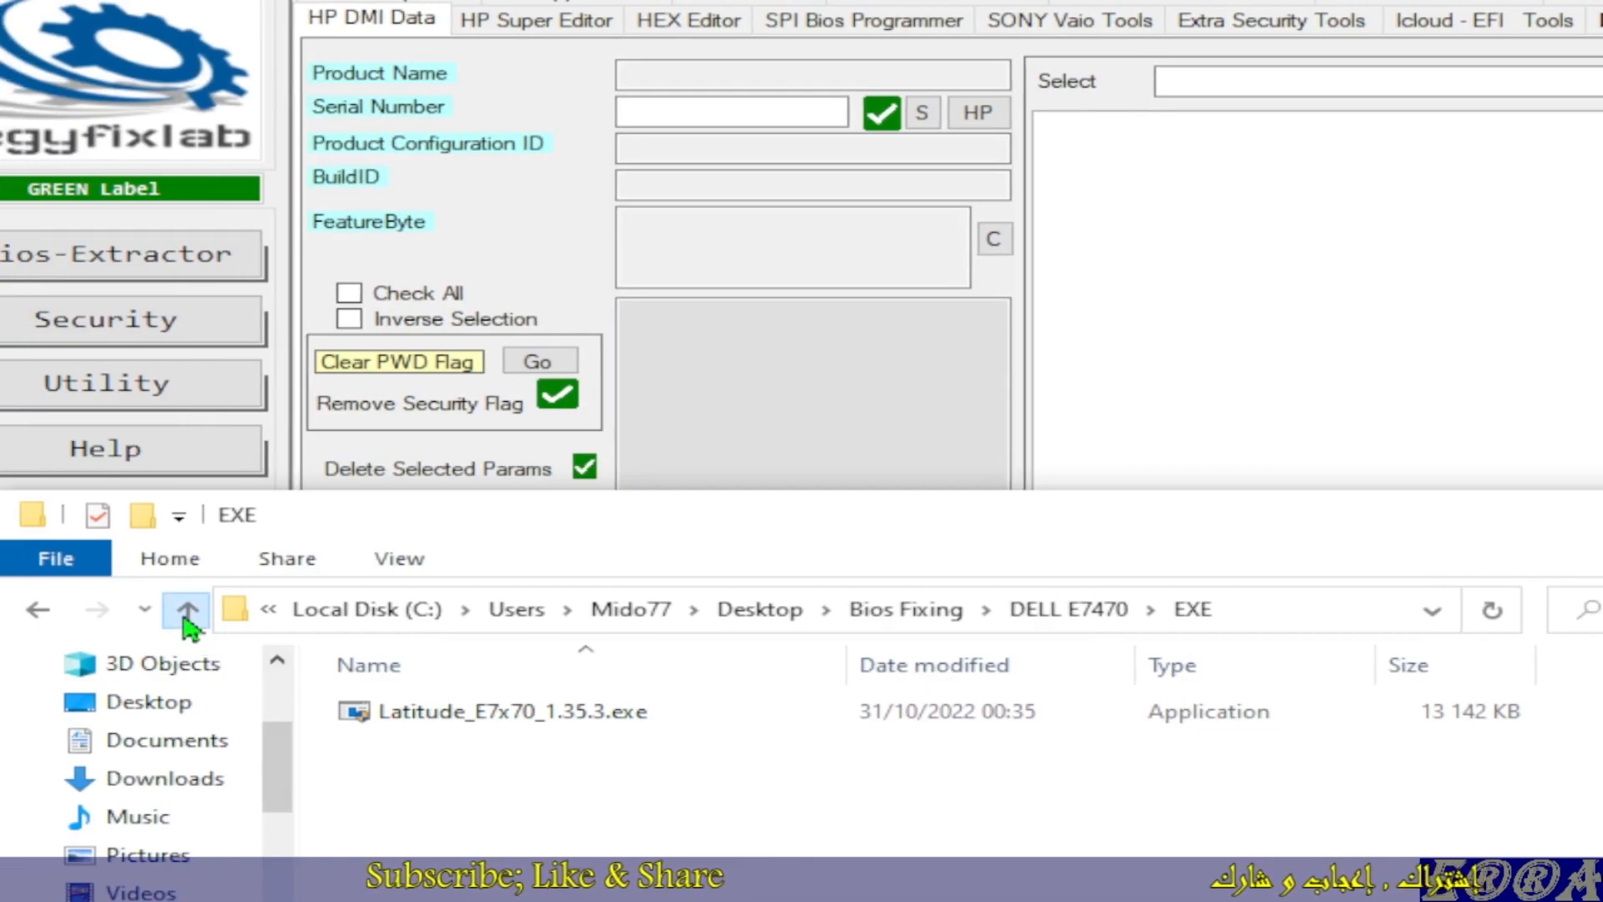
click(187, 610)
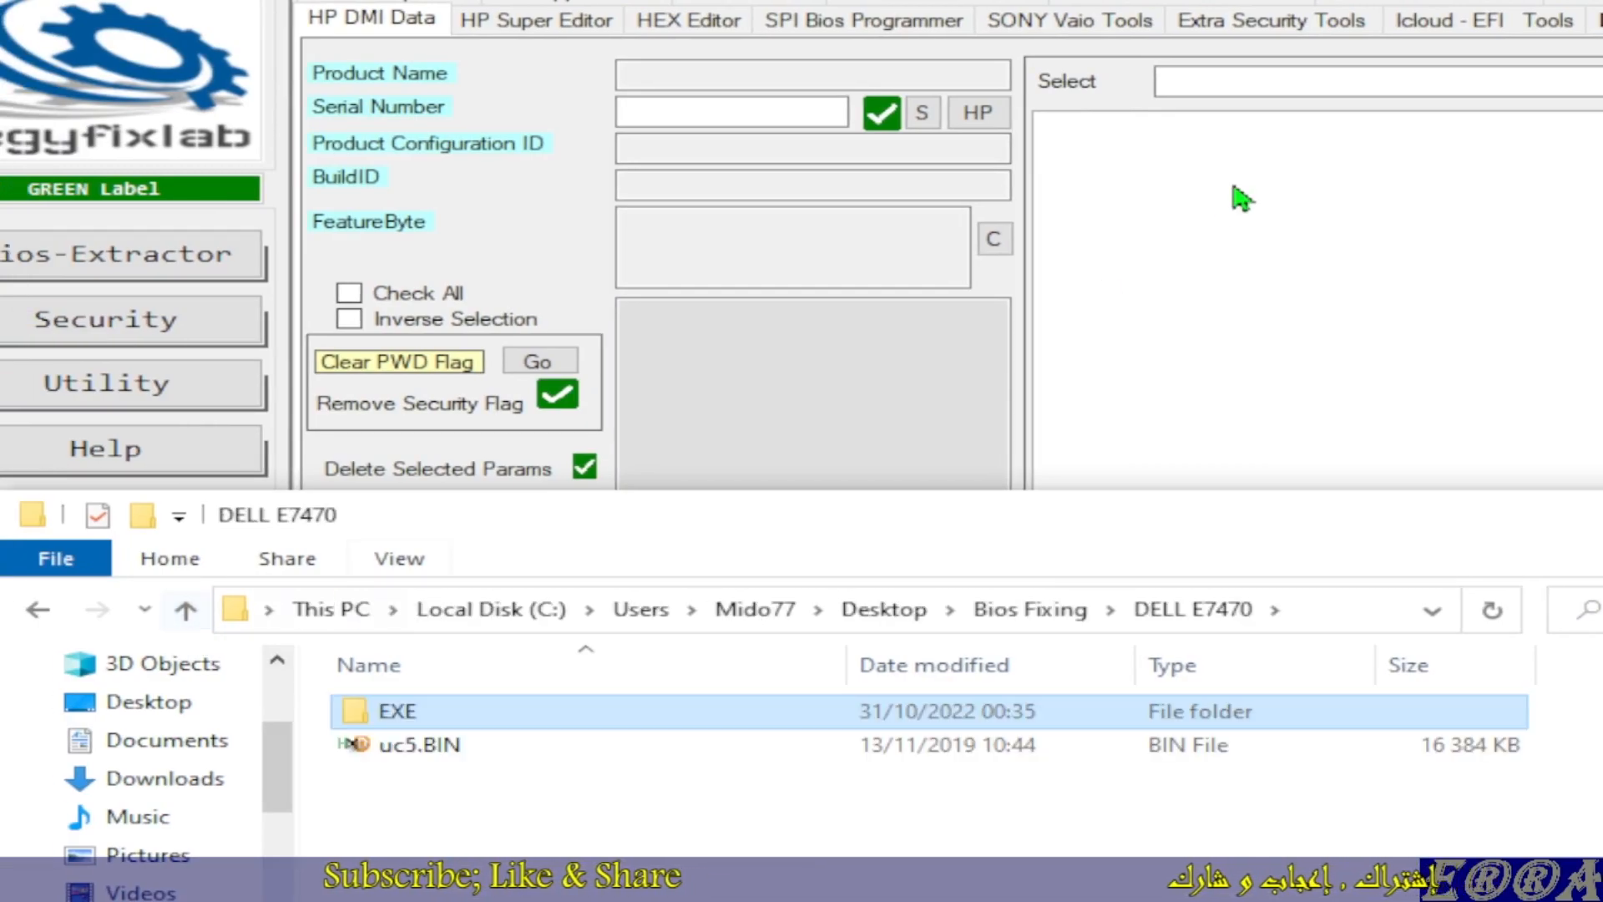
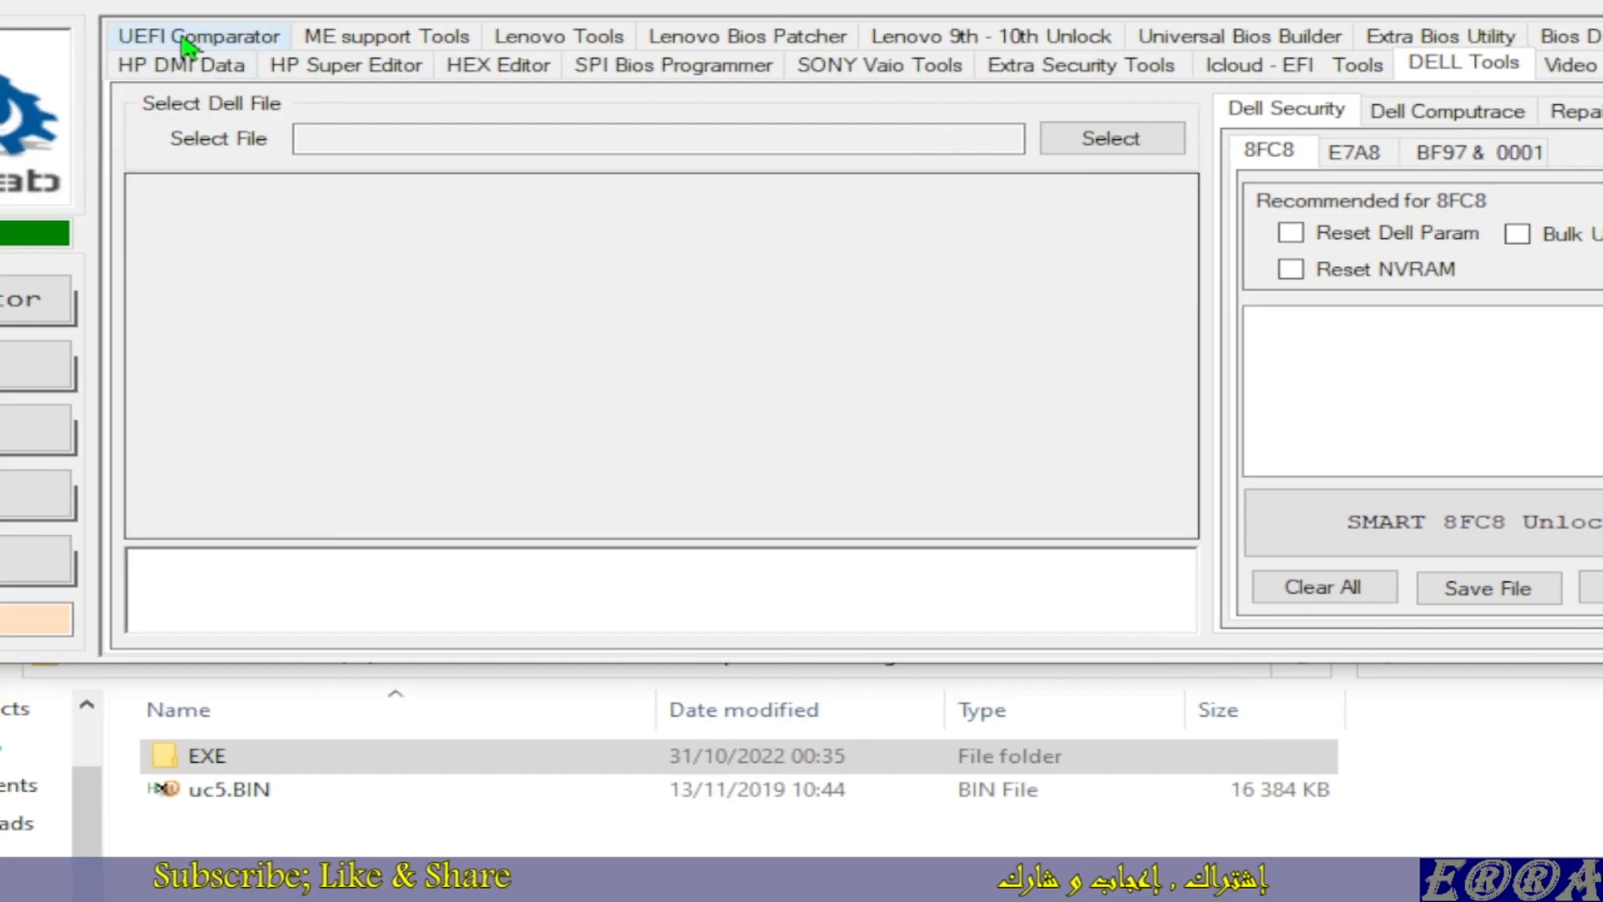
click(179, 38)
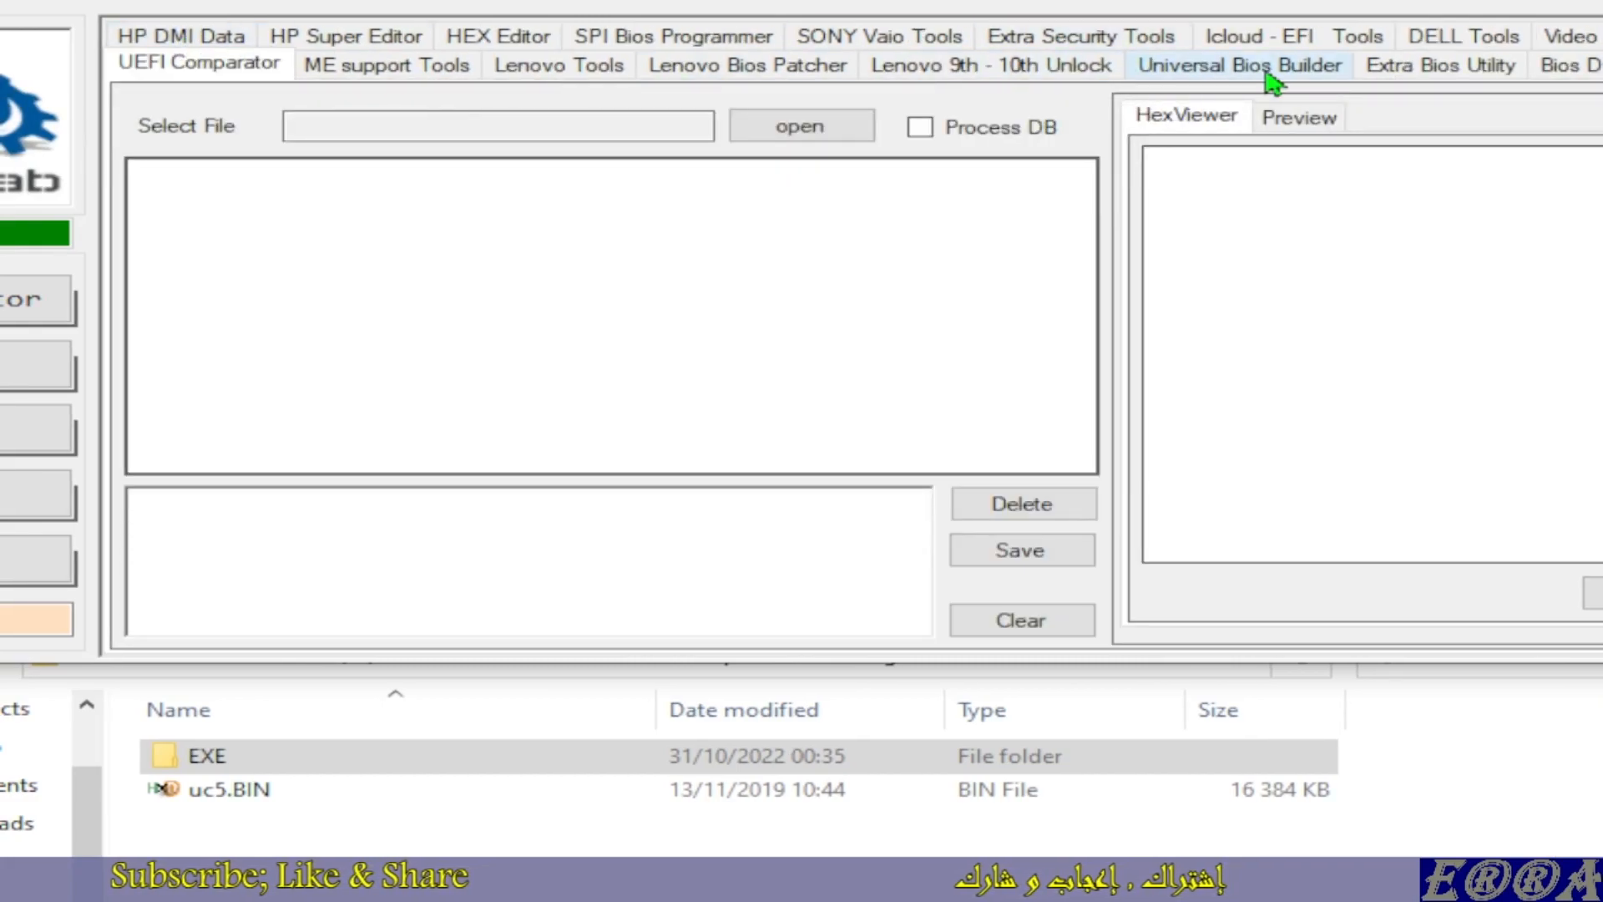
click(1203, 69)
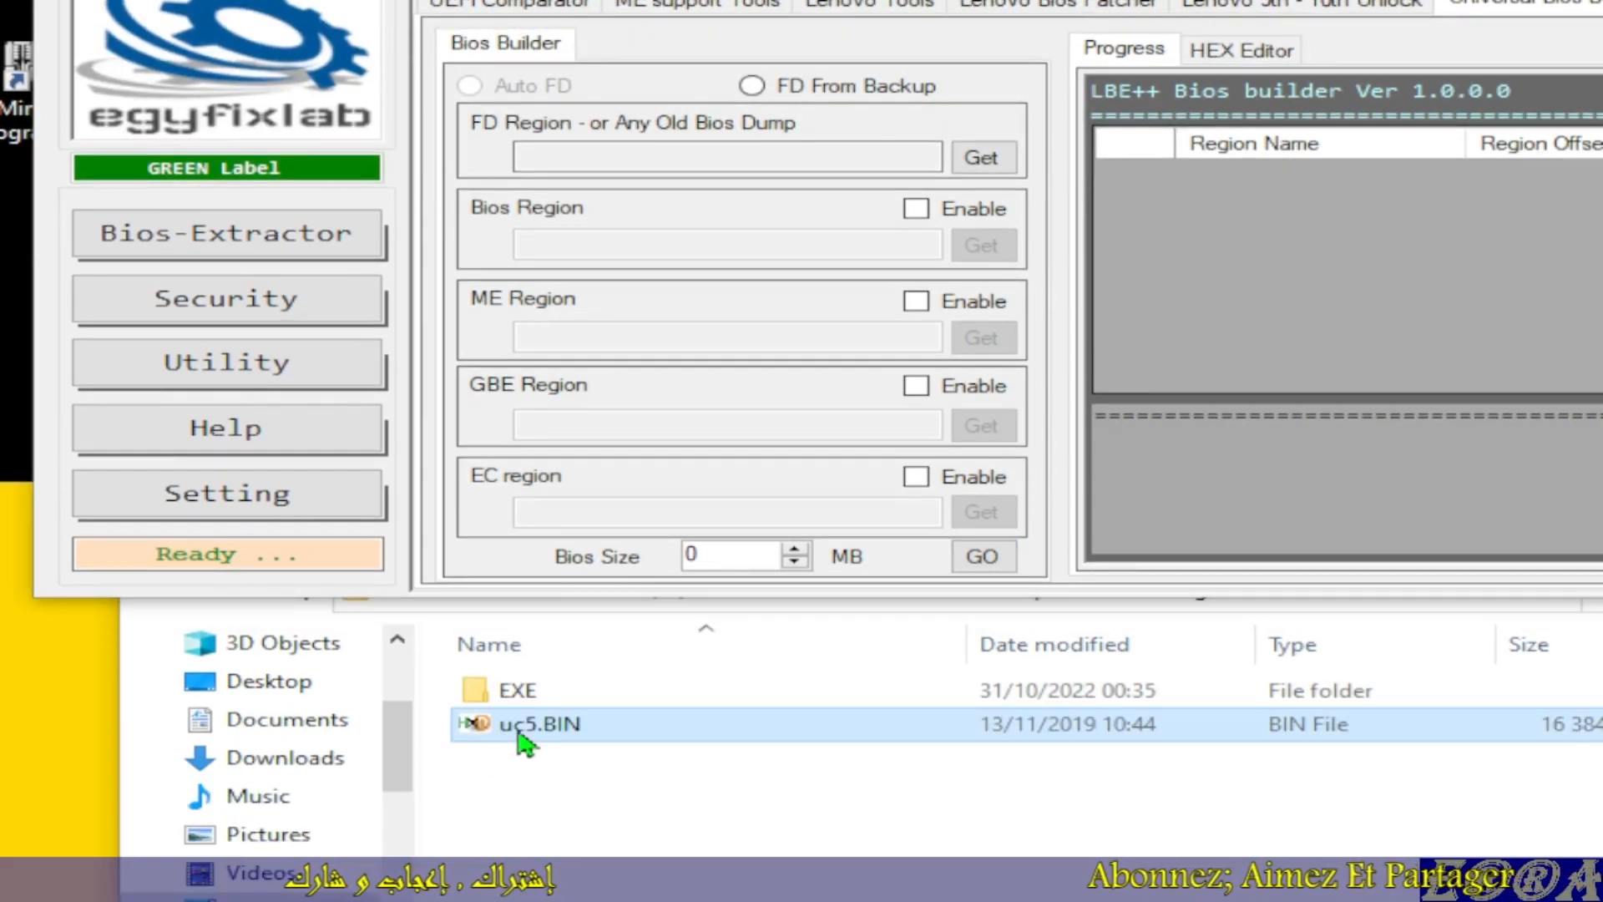
Select uc5.BIN in the DELL E7470 folder, then open the EXE folder holding the downloaded BIOS executable
click(570, 799)
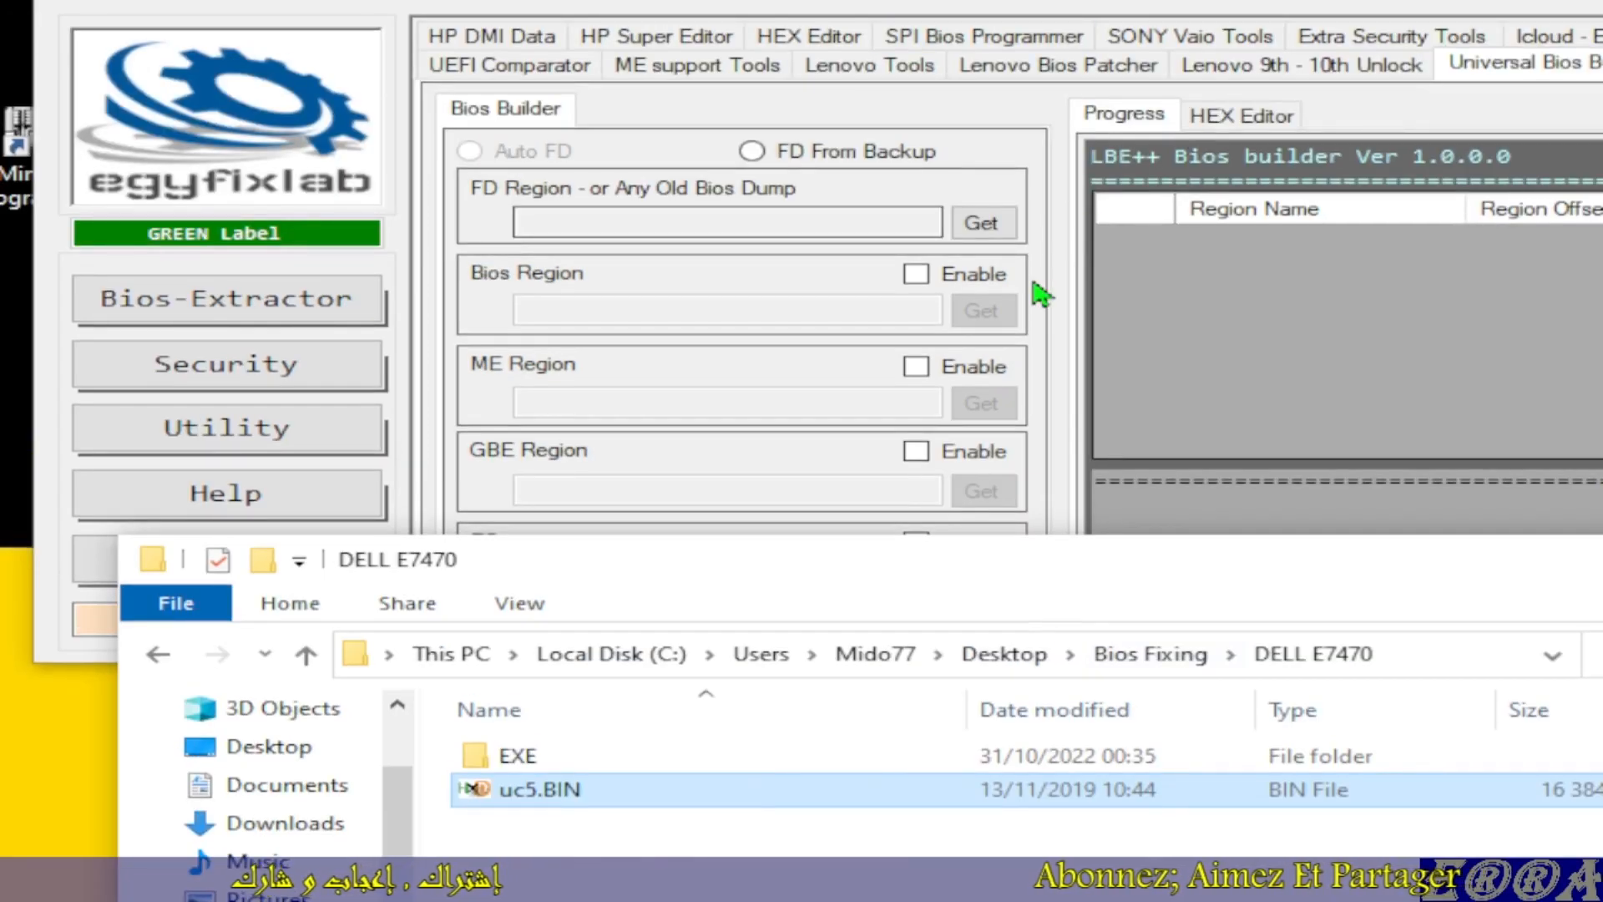
drag(1189, 0, 1131, 1)
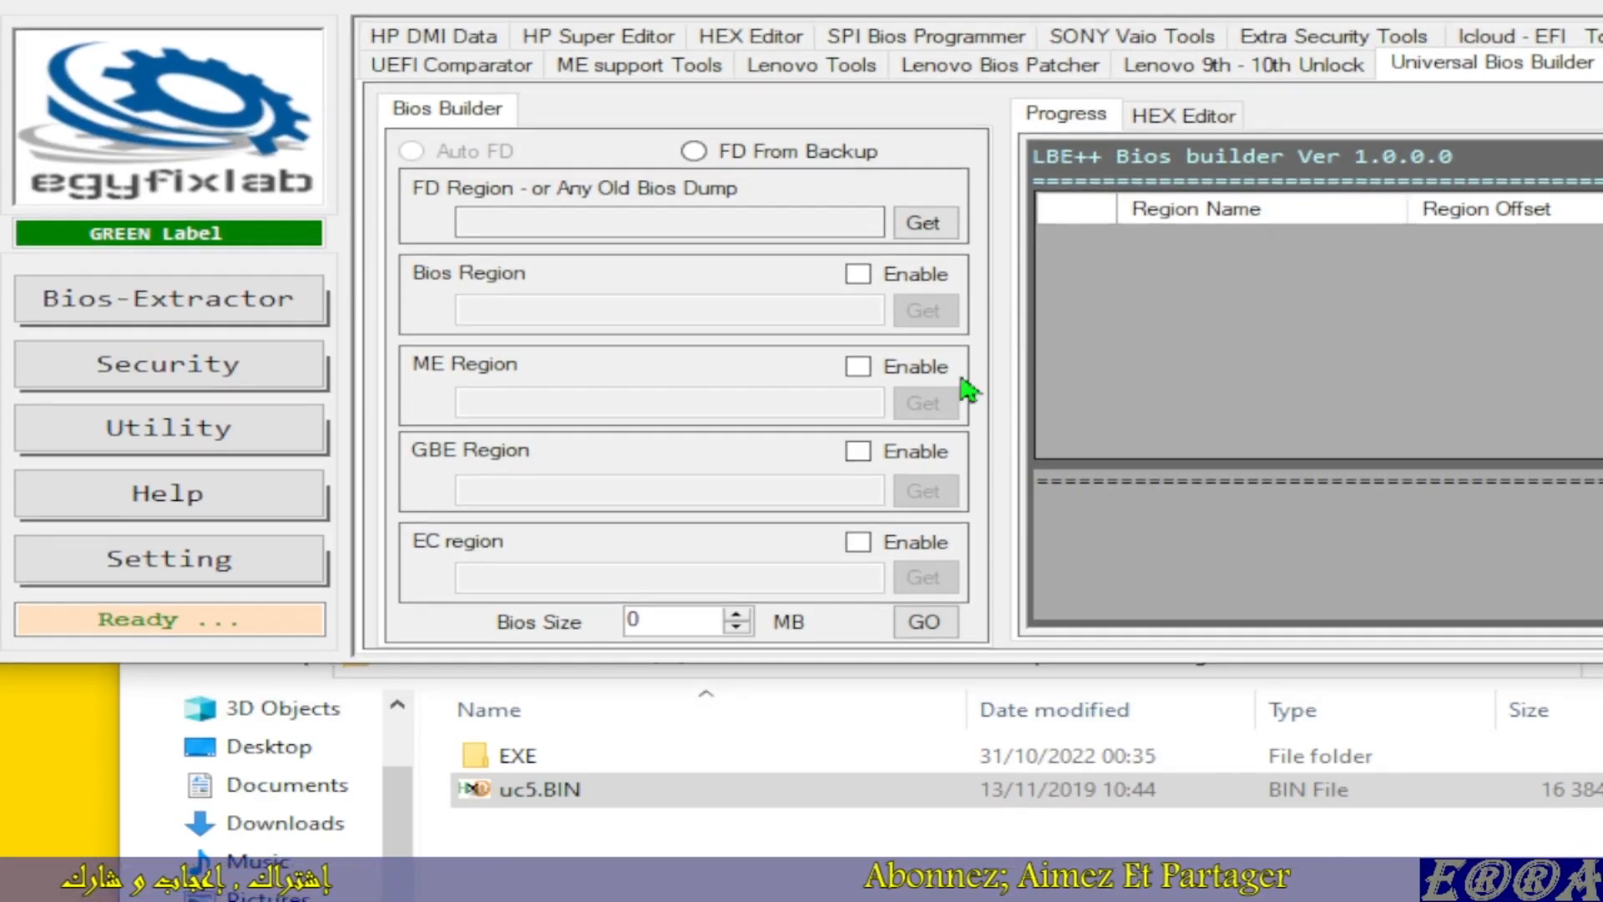
click(805, 773)
click(527, 690)
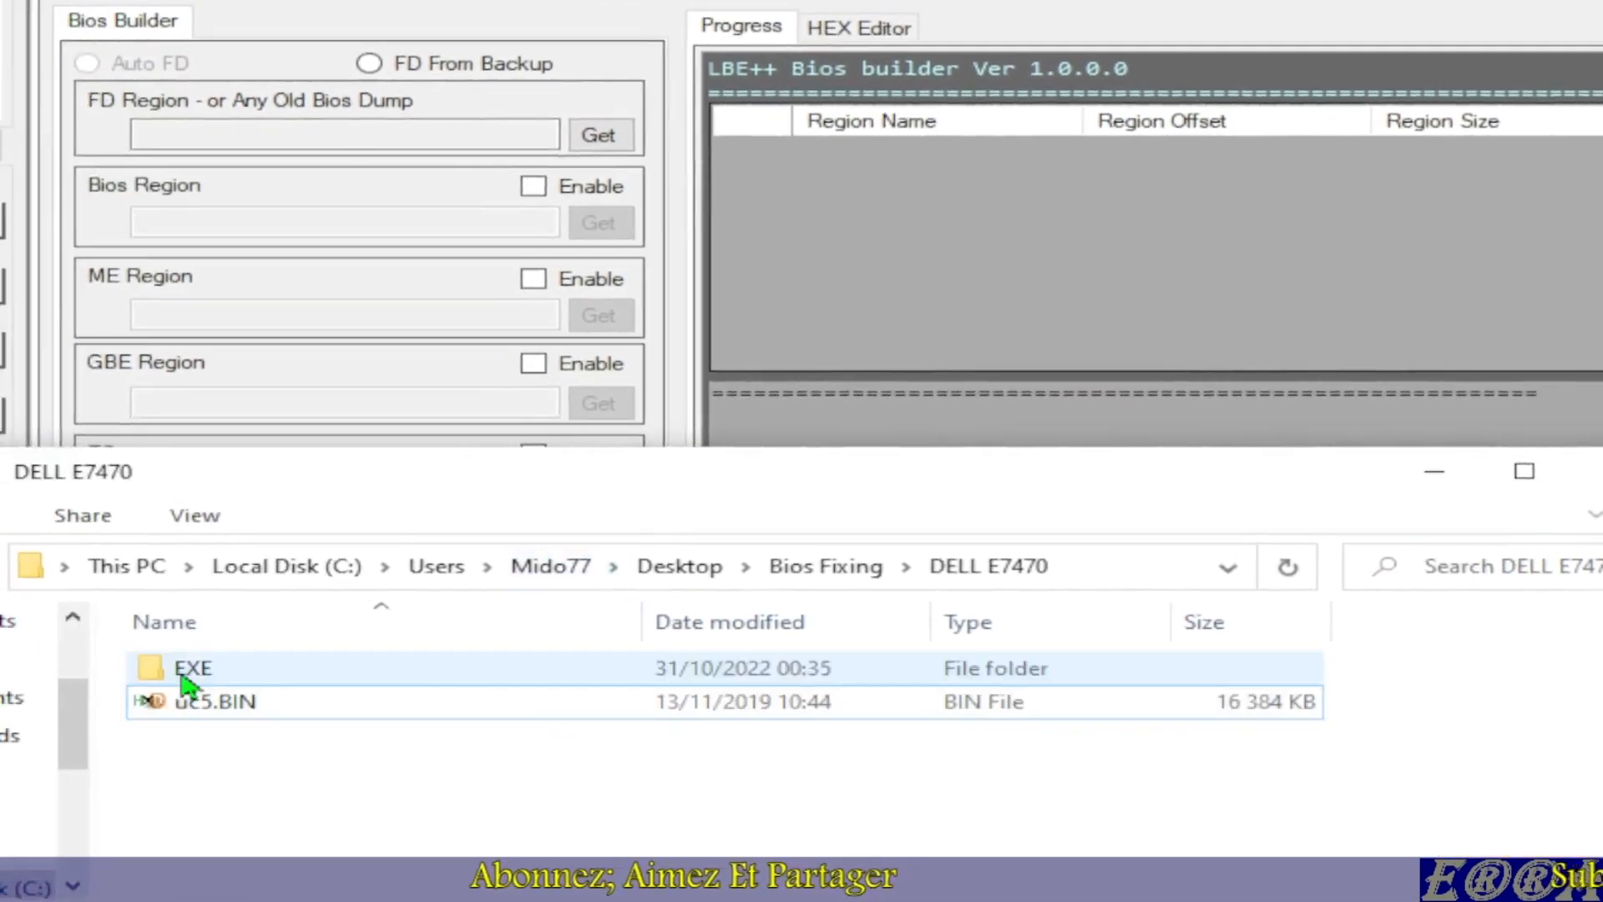
click(190, 680)
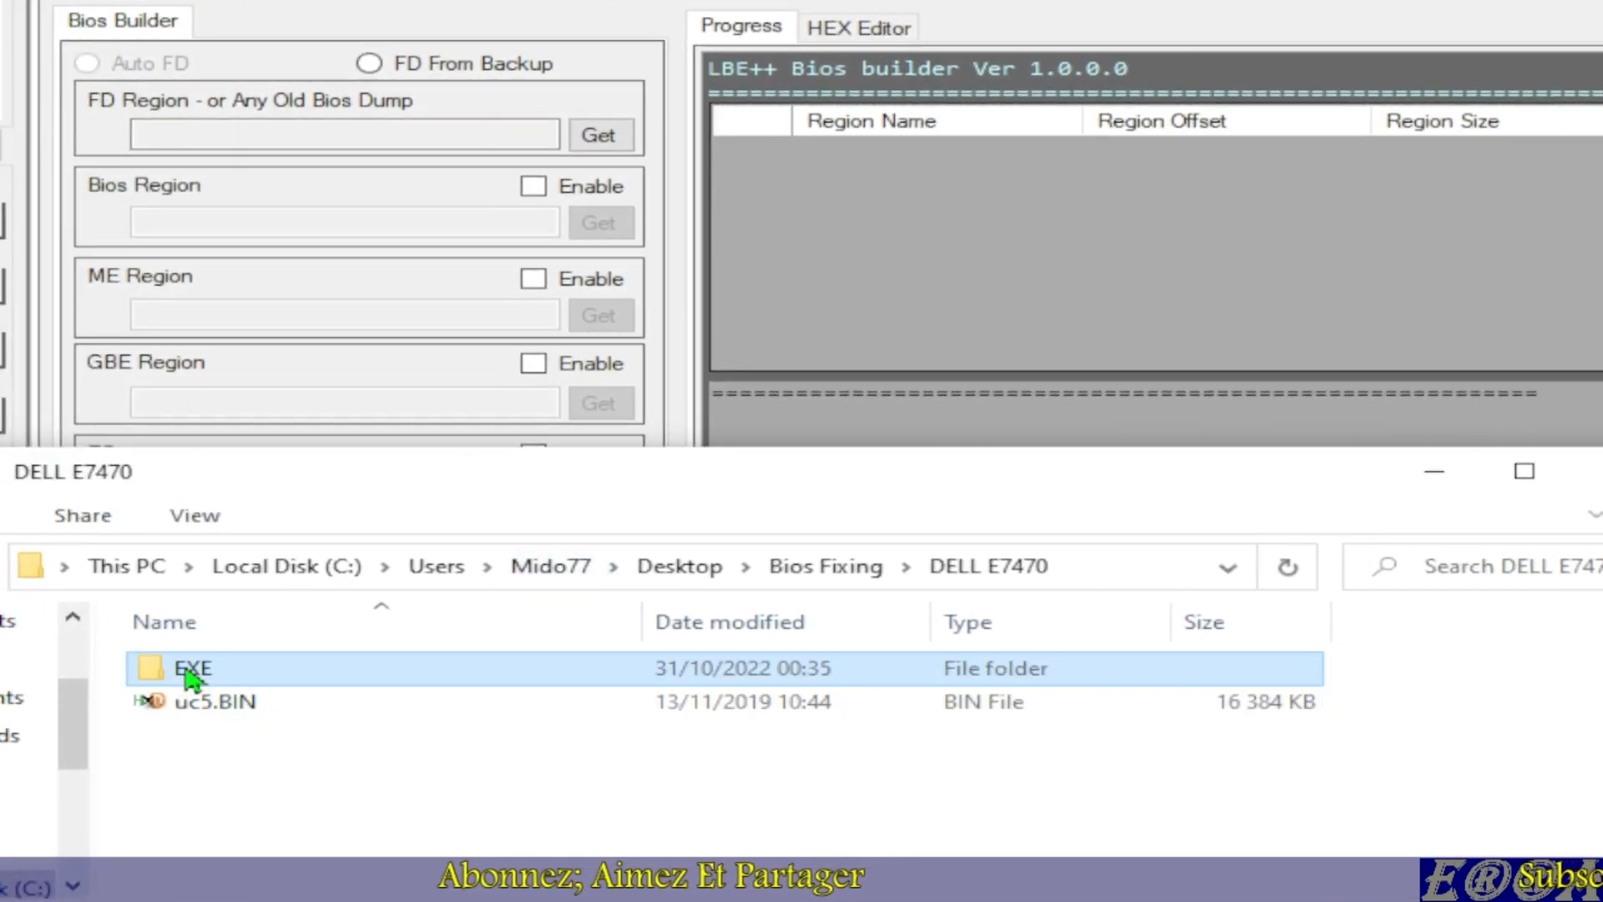
double_click(189, 681)
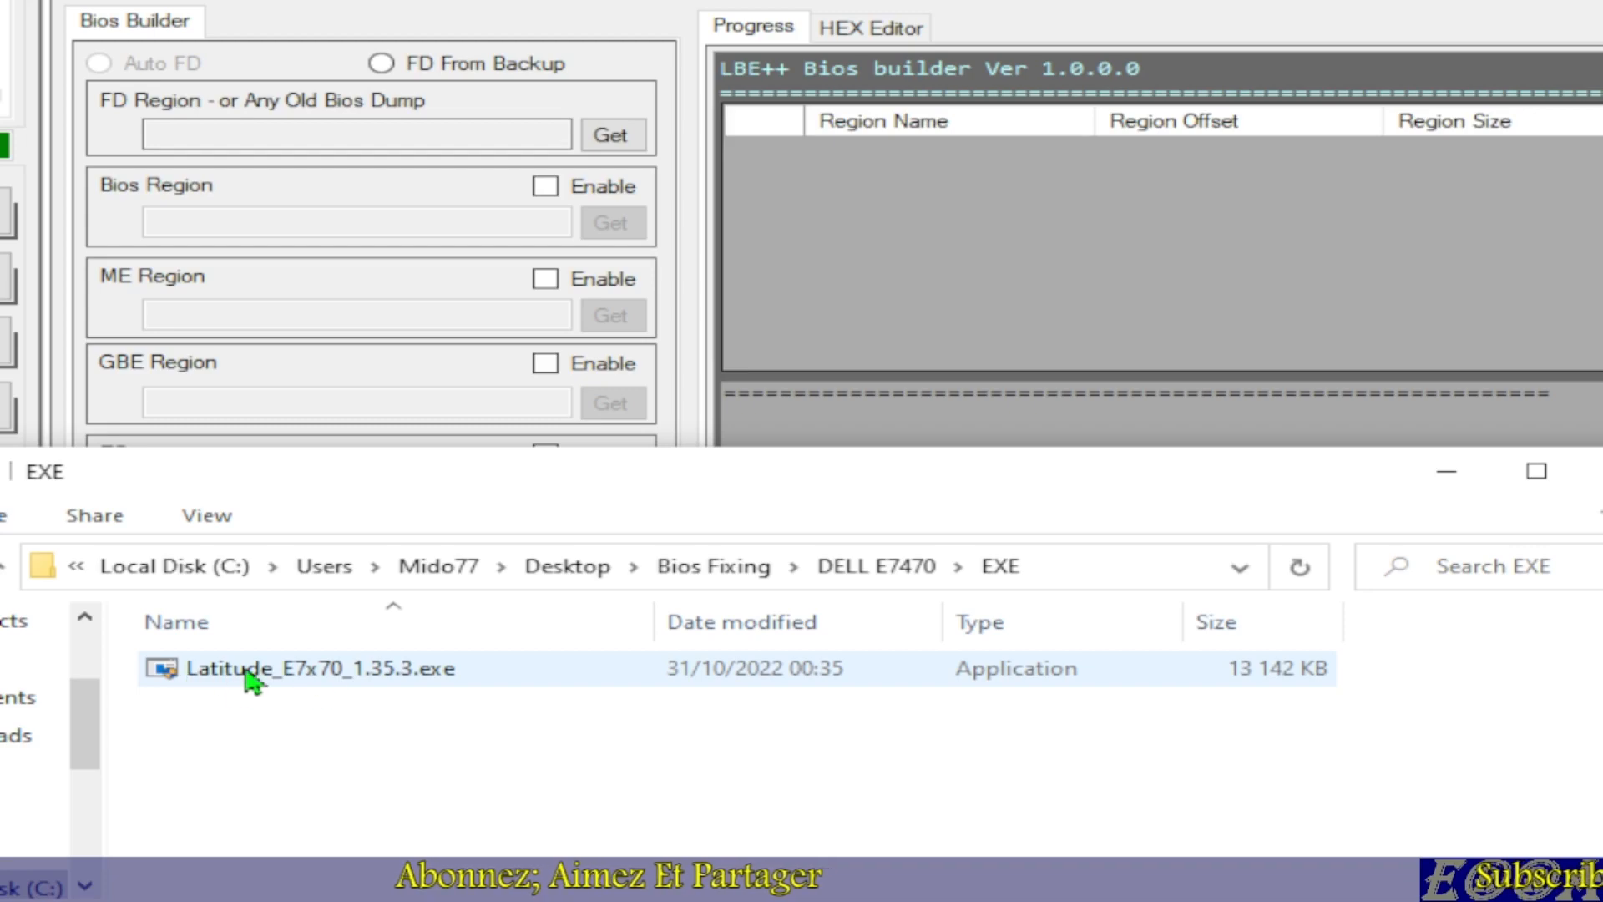
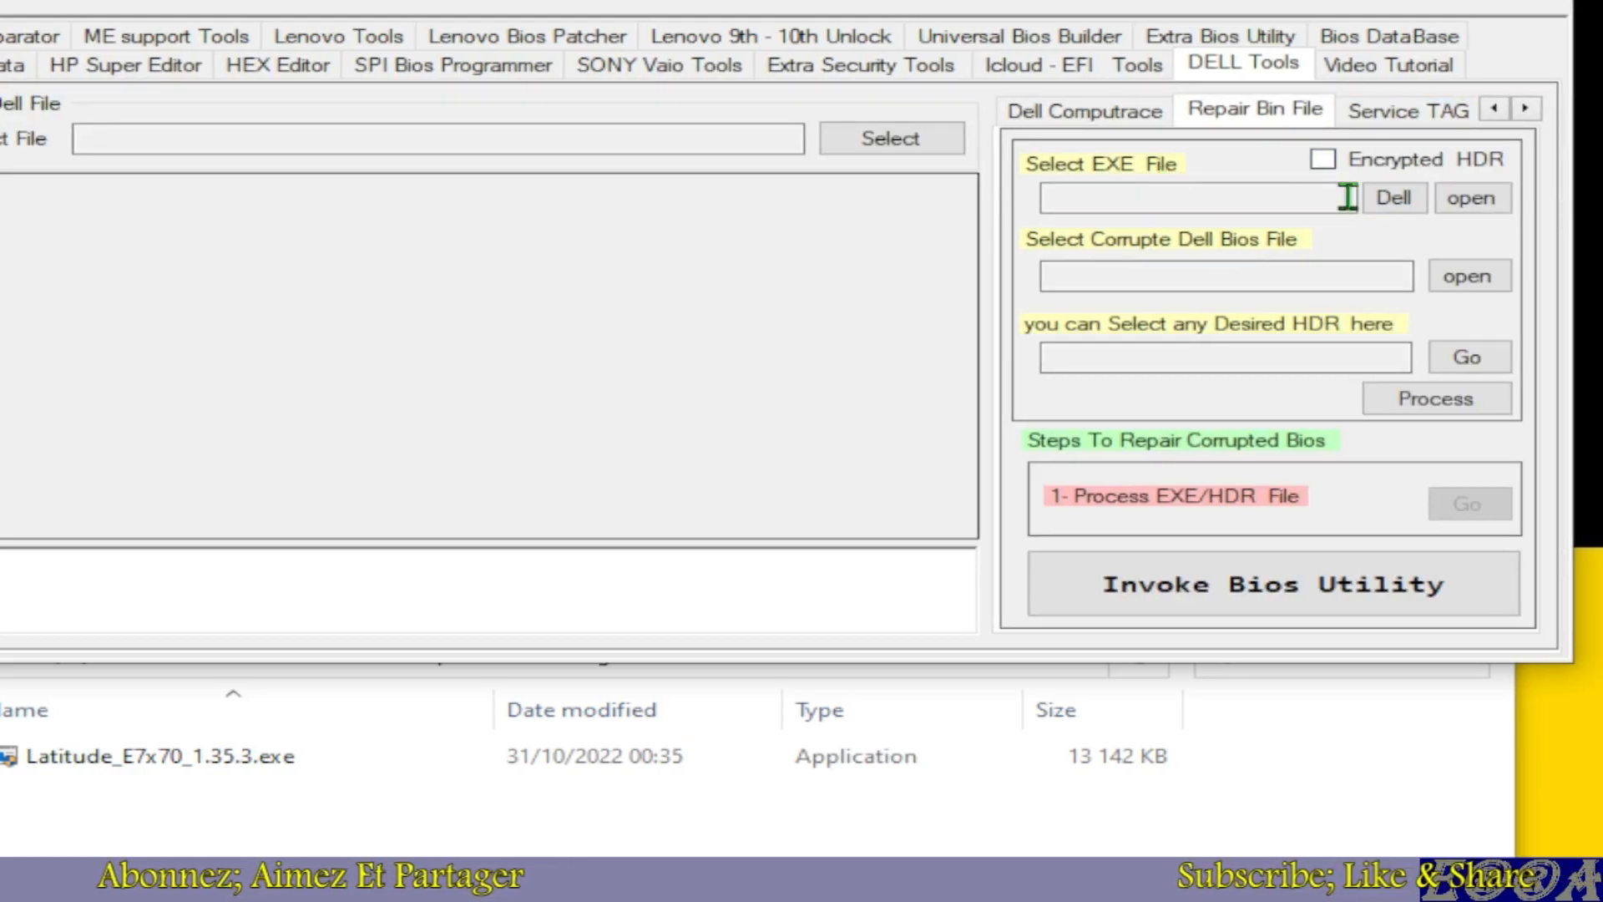
Load Latitude_E7x70_1.35.3.exe from Desktop\Bios Fixing\DELL E7470\EXE as the EXE file for the Dell bin repair
click(1479, 204)
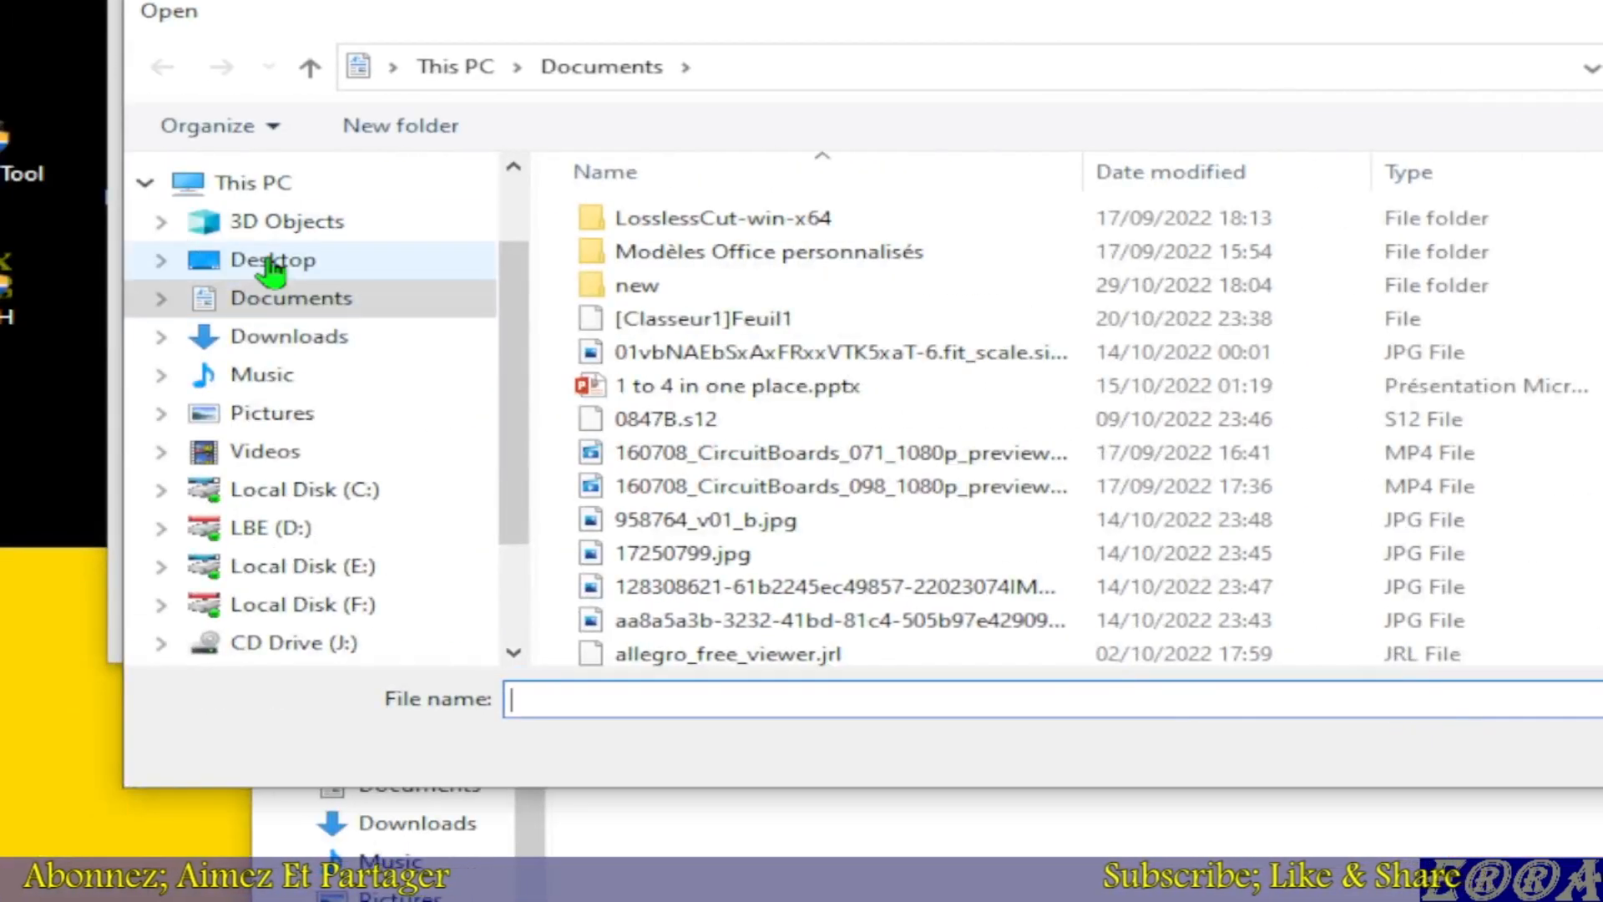
click(269, 260)
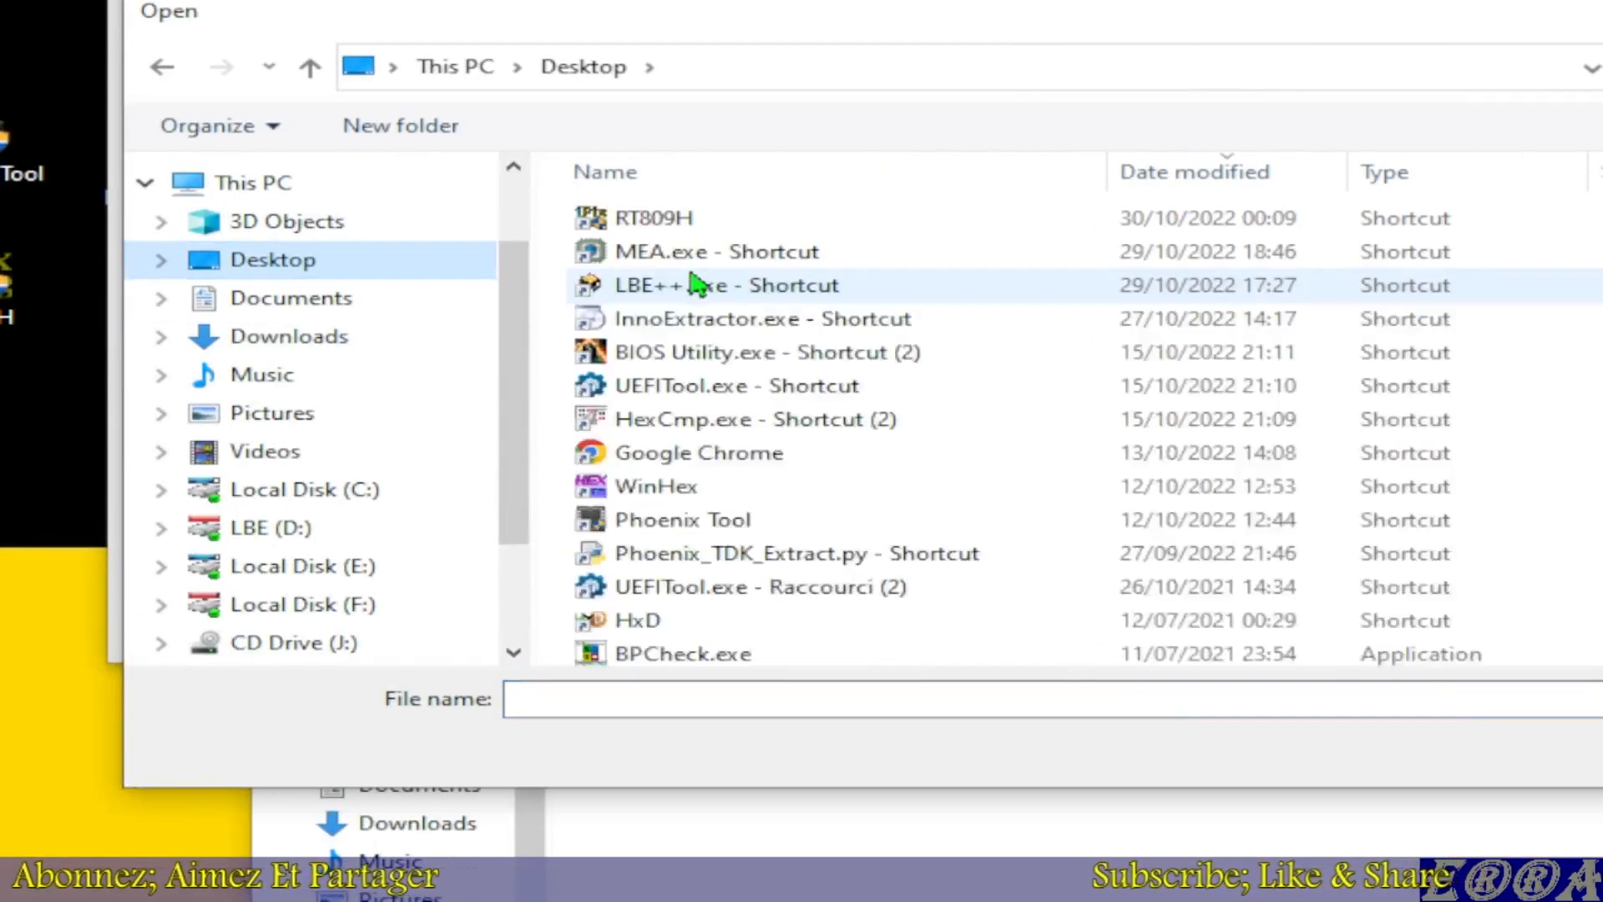
scroll(735, 501, down, 2)
double_click(687, 628)
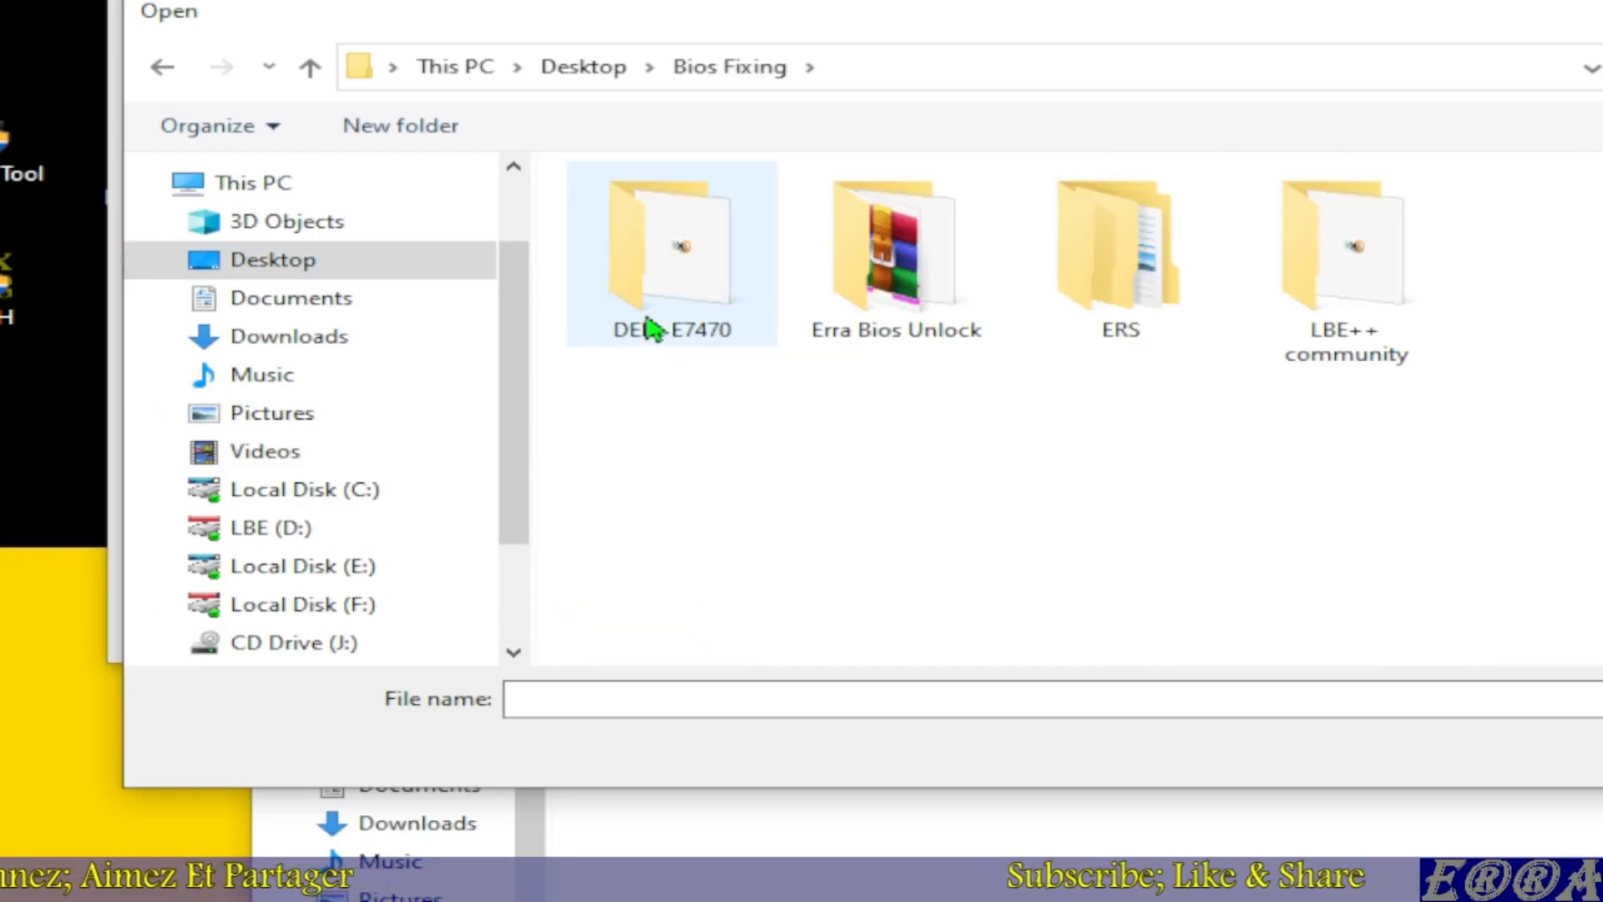
double_click(698, 255)
double_click(638, 220)
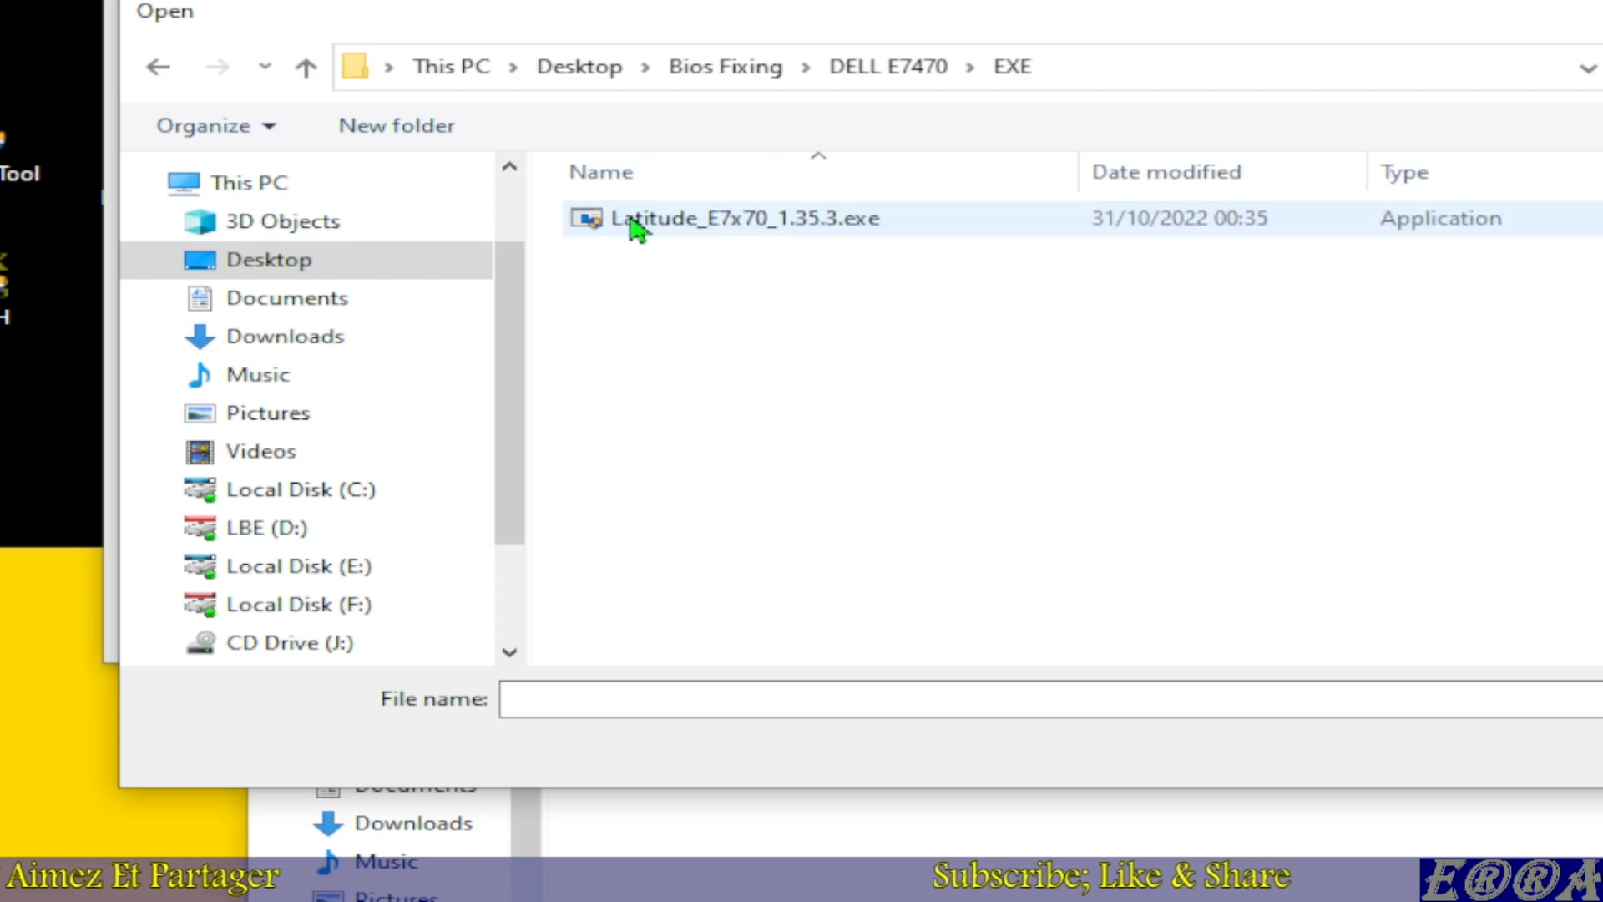
double_click(740, 223)
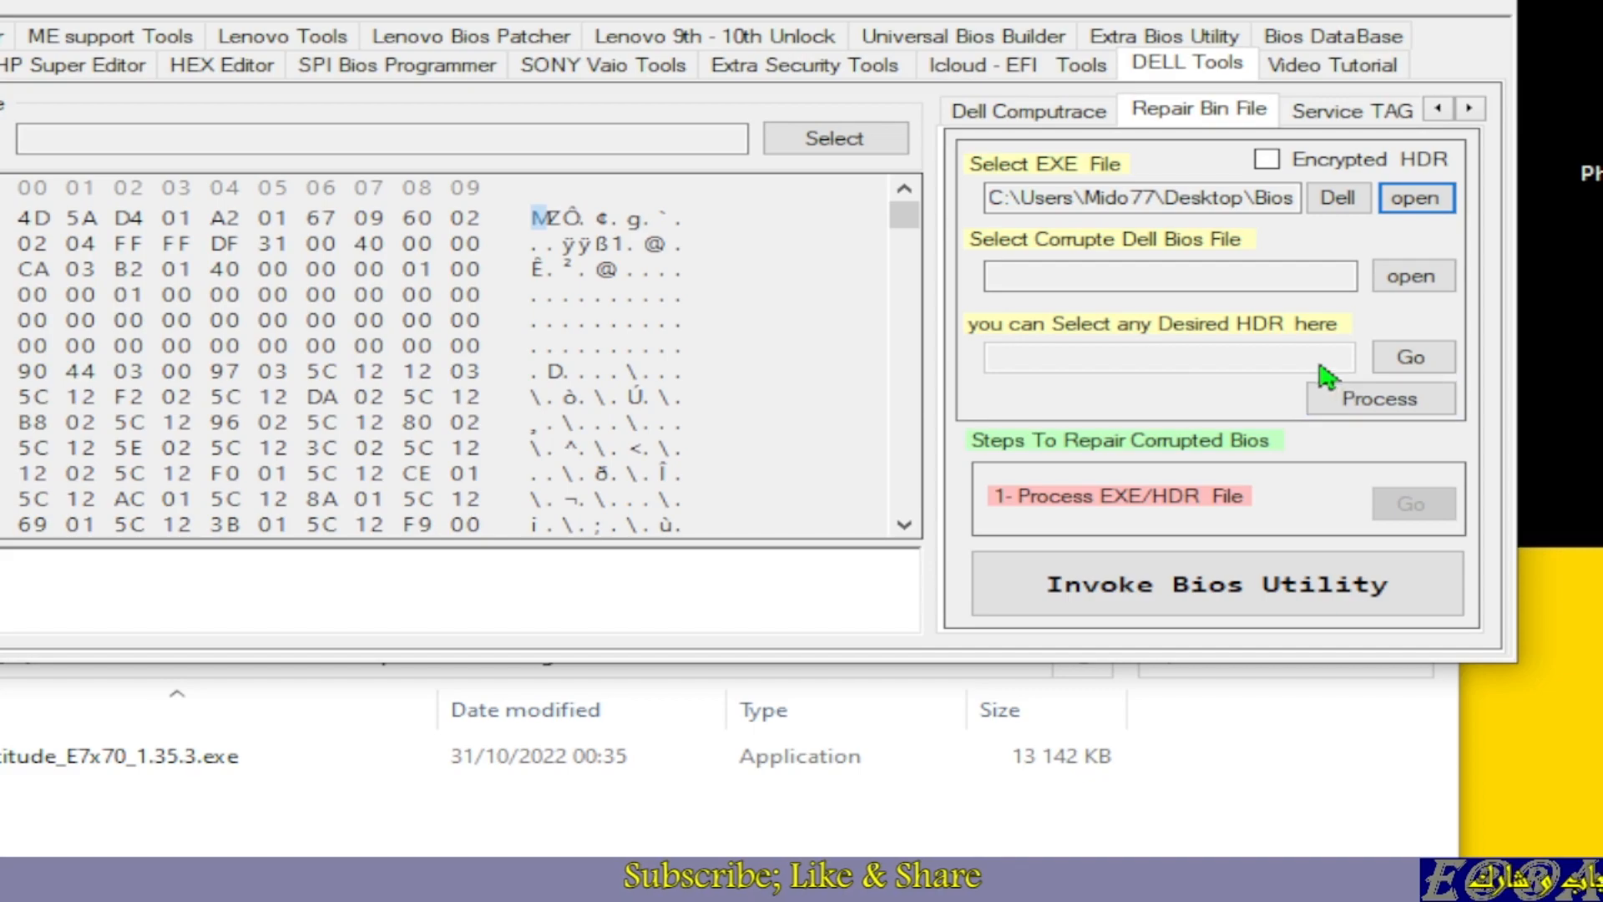
Process the loaded EXE into an HDR file and select Latitude_E7x70_1.35.3_HDR.bin in the EXE folder
click(1367, 408)
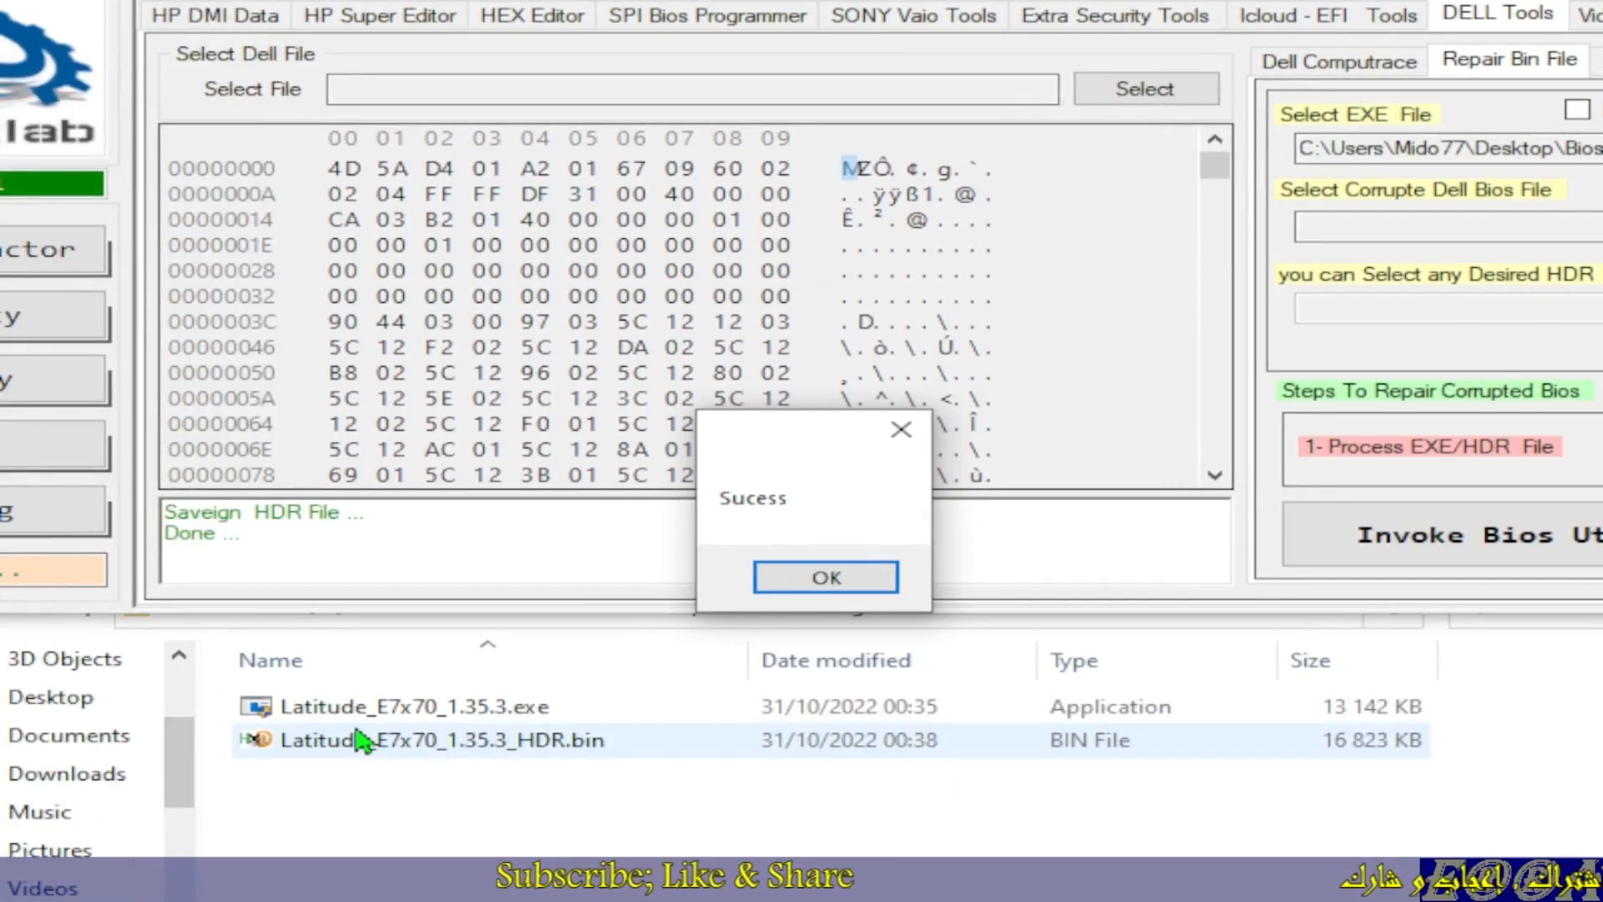
click(349, 752)
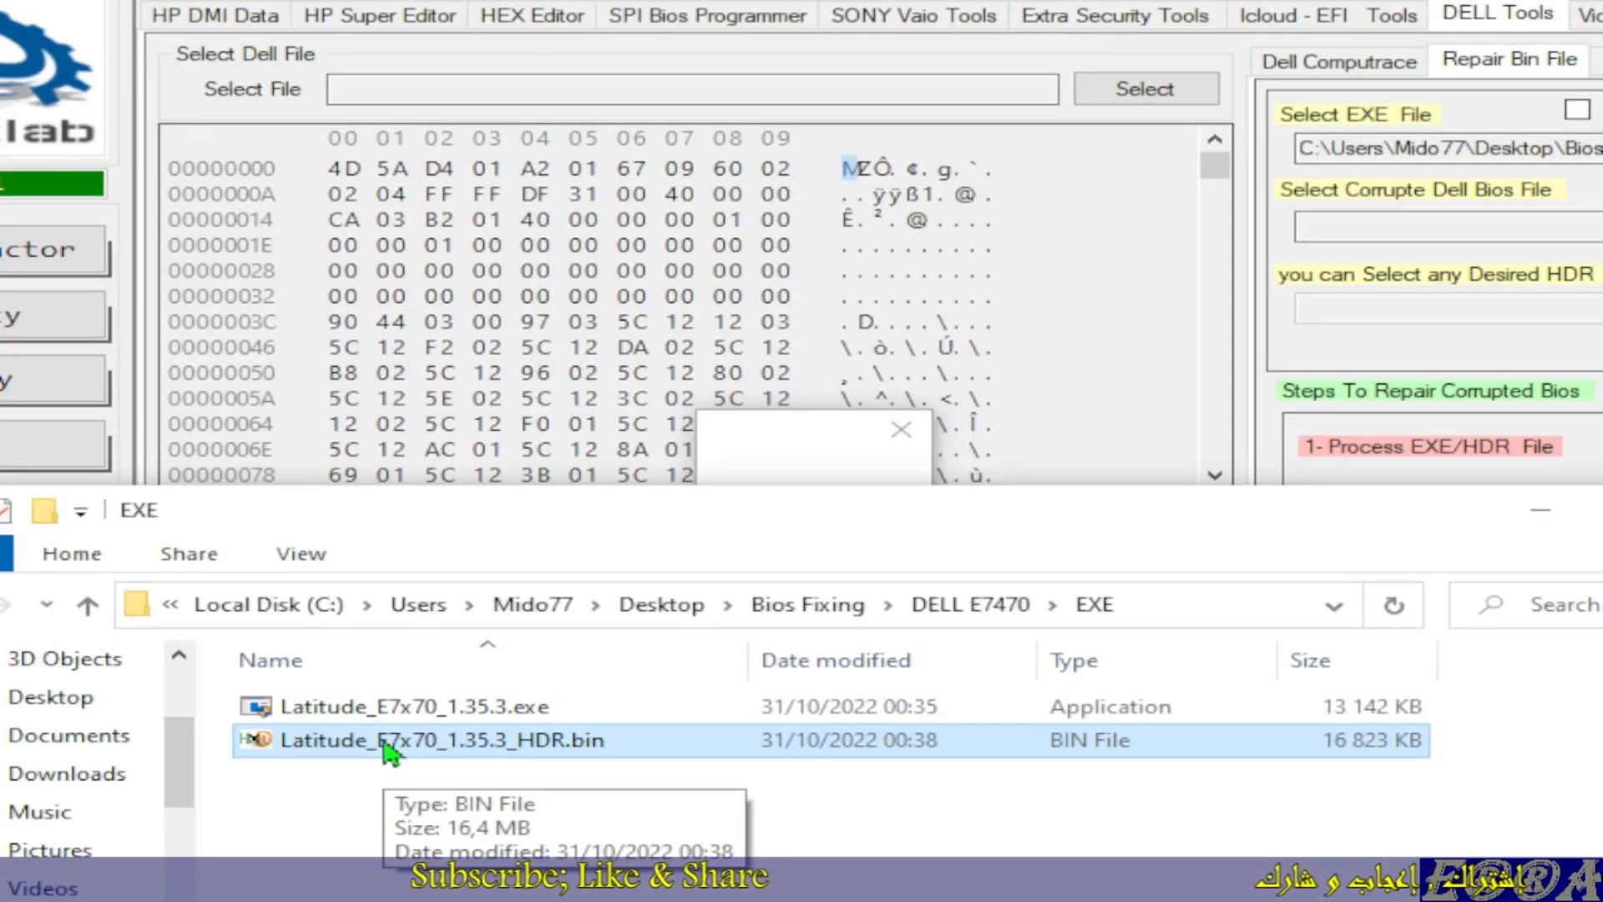
click(814, 451)
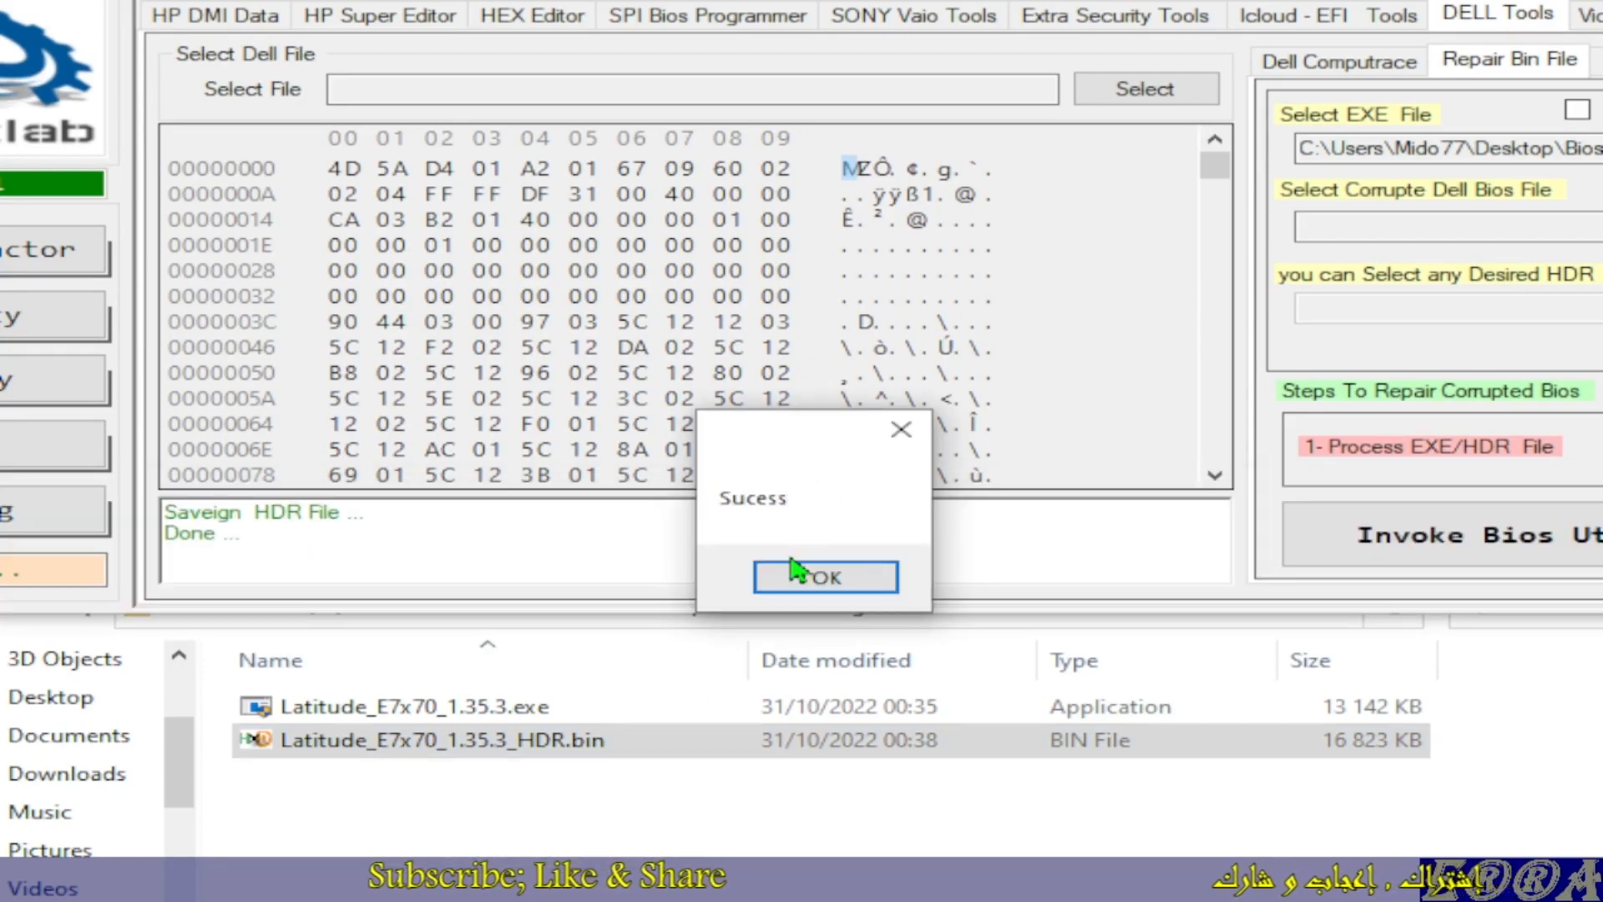
click(817, 575)
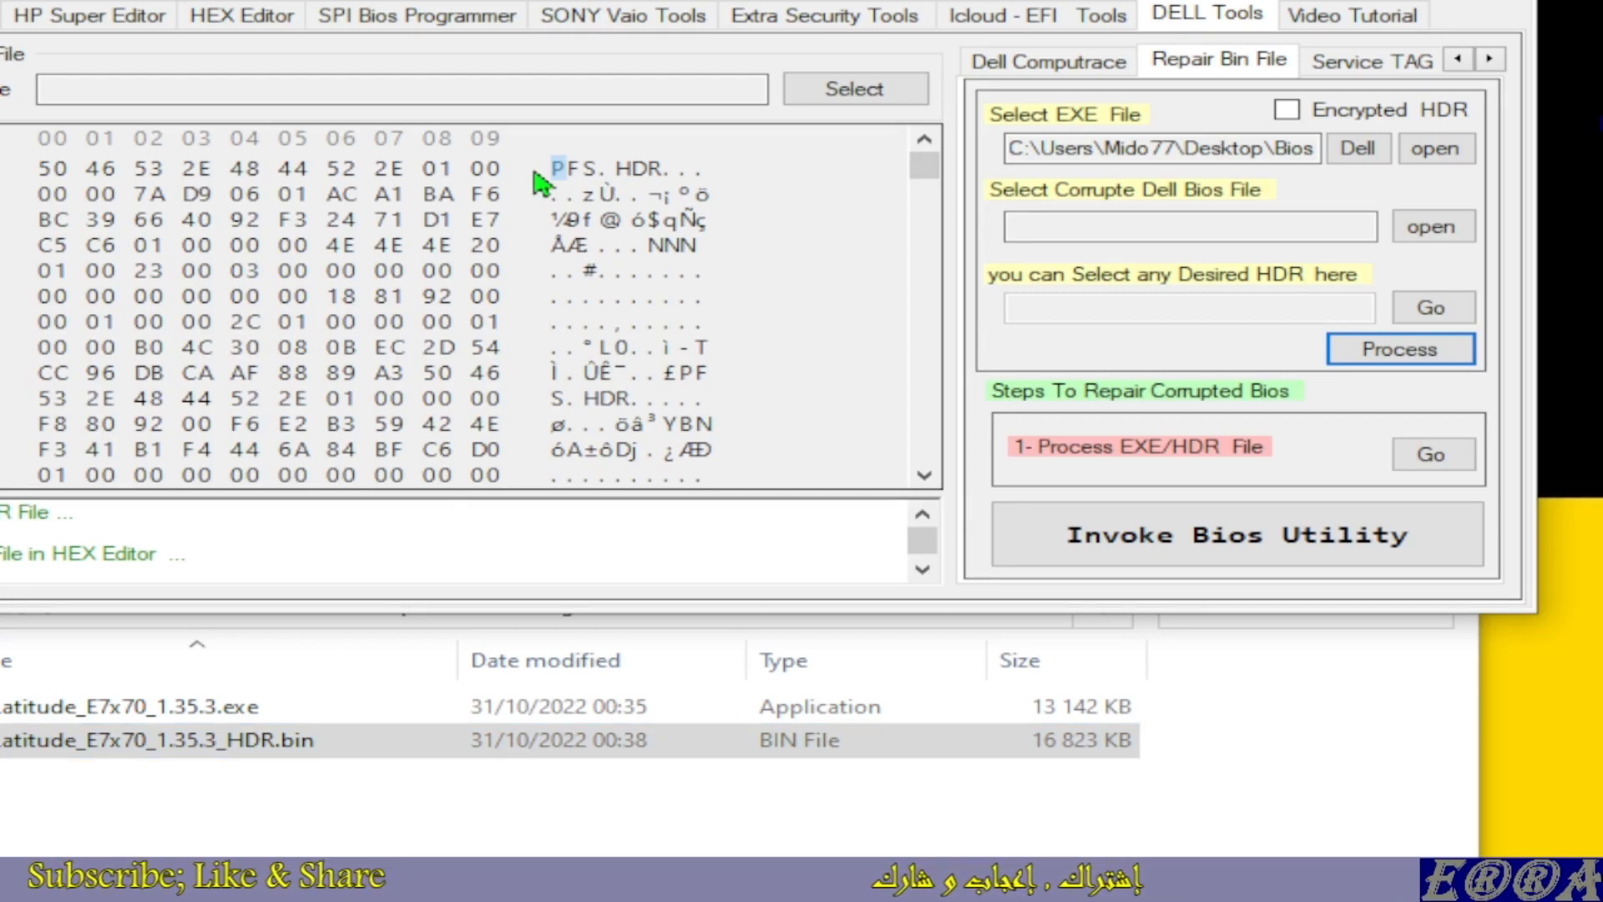
Examine the opening bytes of the extracted HDR file in the hex viewer, starting from the PFS.HDR signature
drag(551, 194, 676, 399)
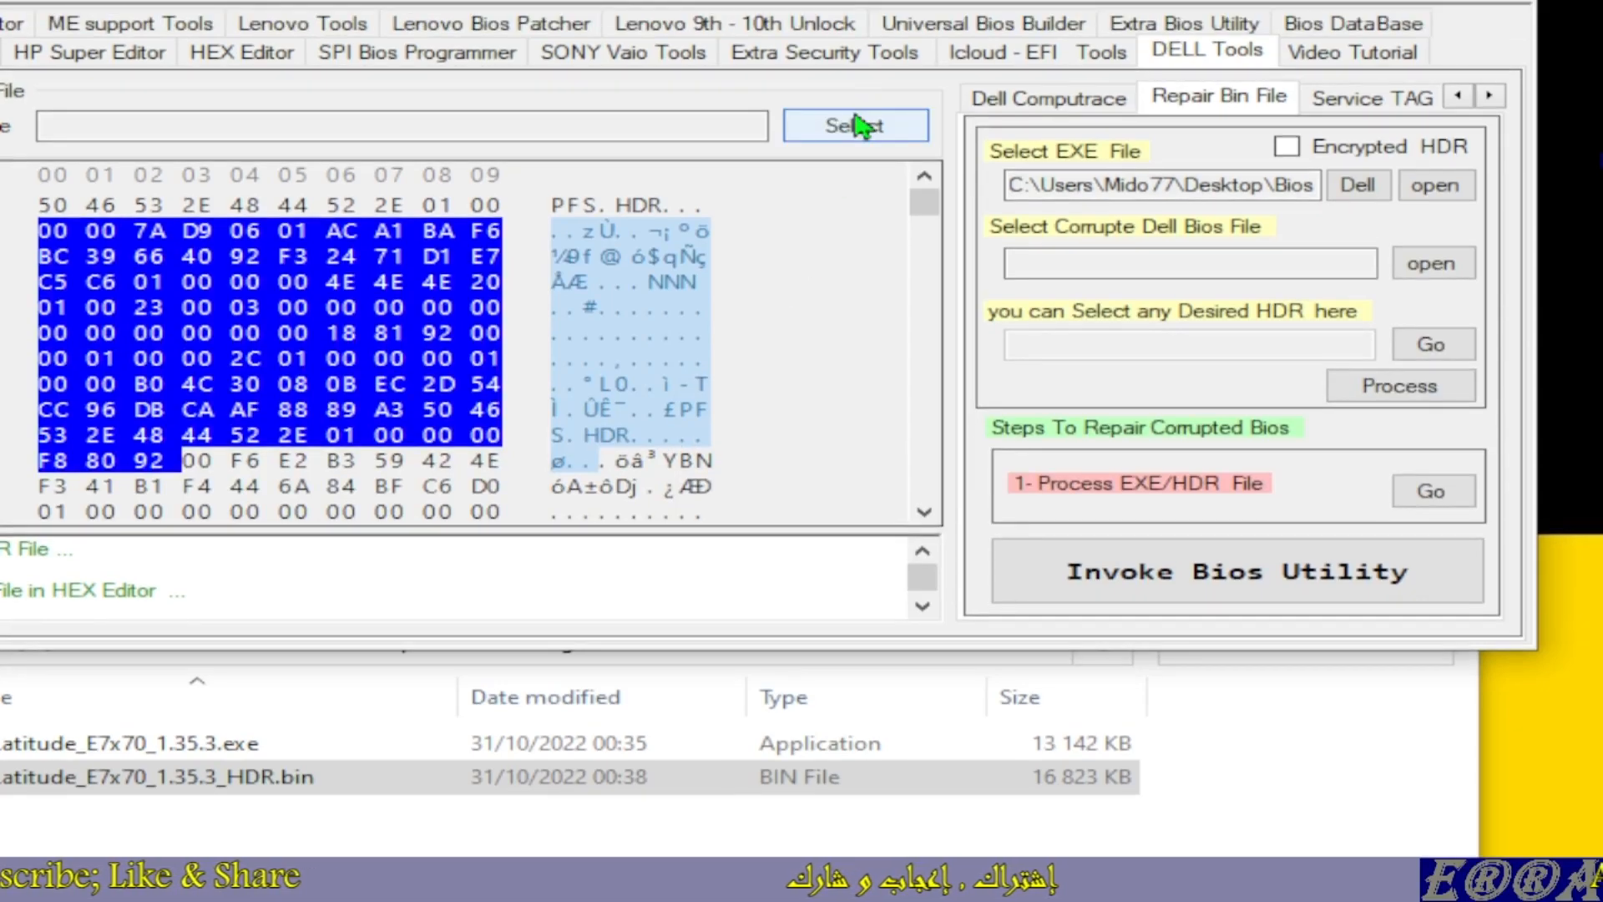
click(553, 209)
drag(555, 208, 681, 461)
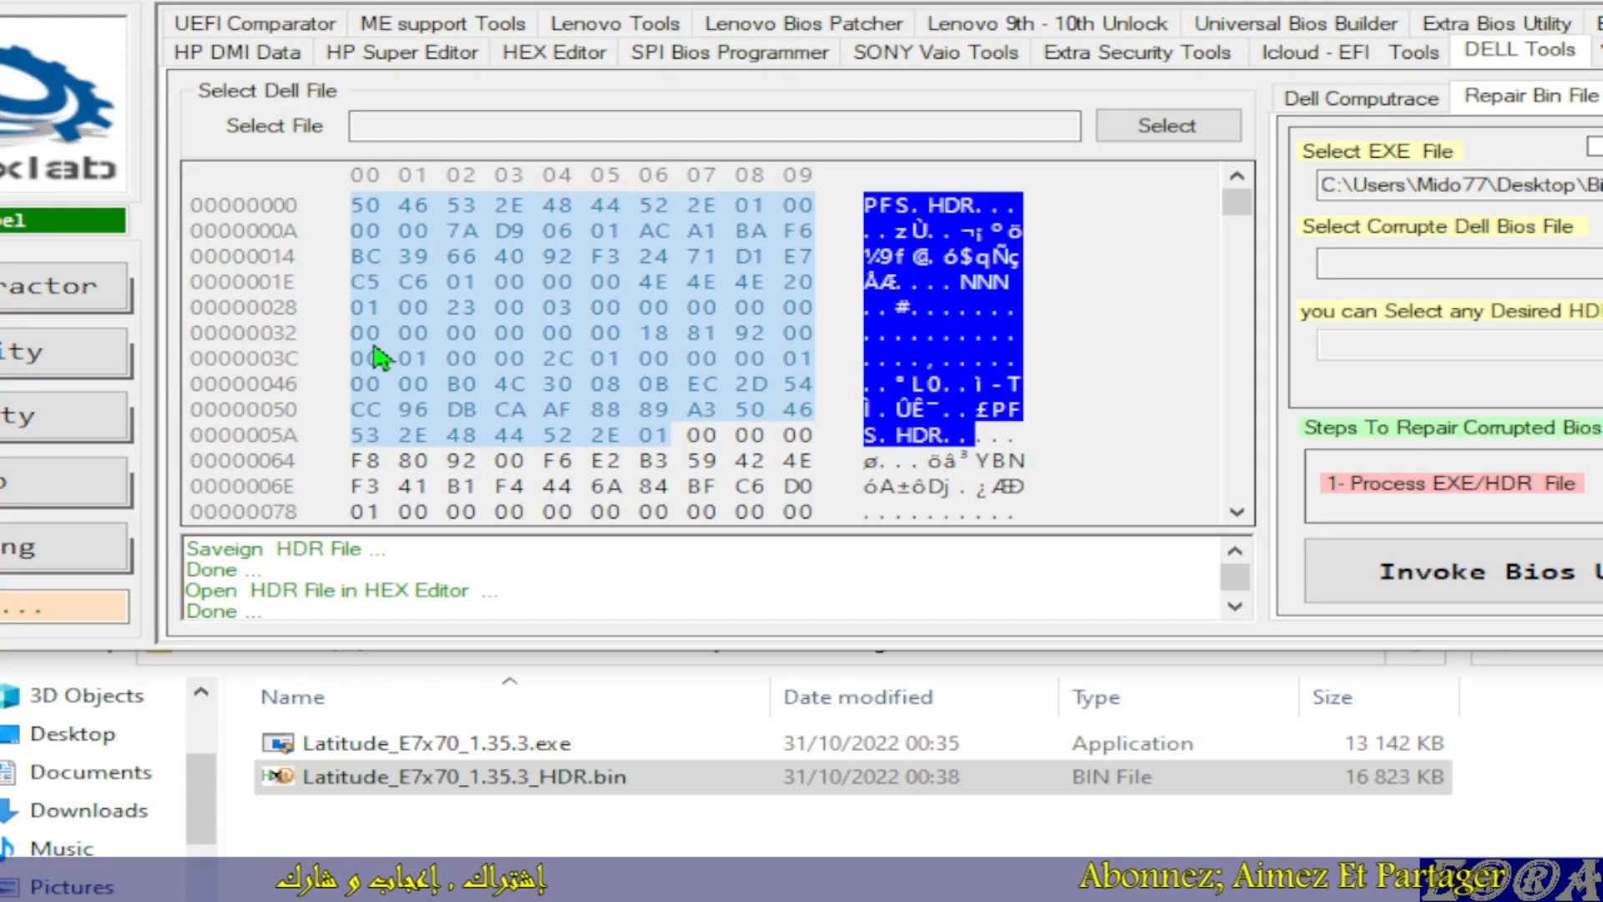
mouse_move(1242, 214)
mouse_down()
mouse_move(1234, 472)
mouse_move(1267, 504)
mouse_move(1234, 201)
mouse_up()
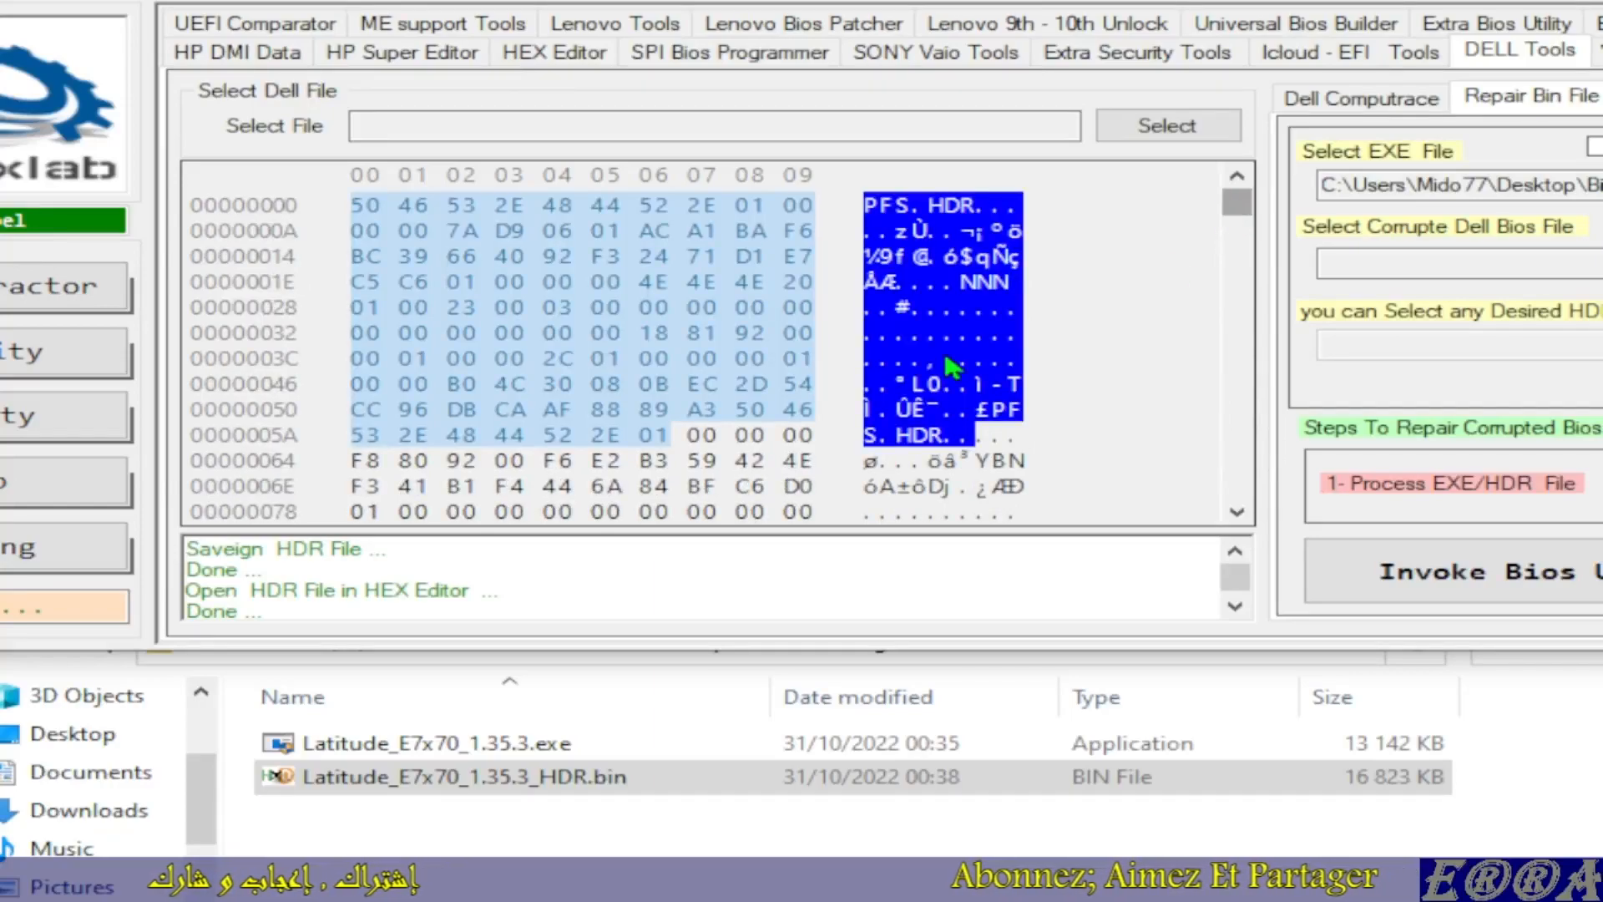
click(902, 237)
drag(869, 224, 906, 511)
scroll(829, 410, down, 3)
scroll(826, 408, up, 3)
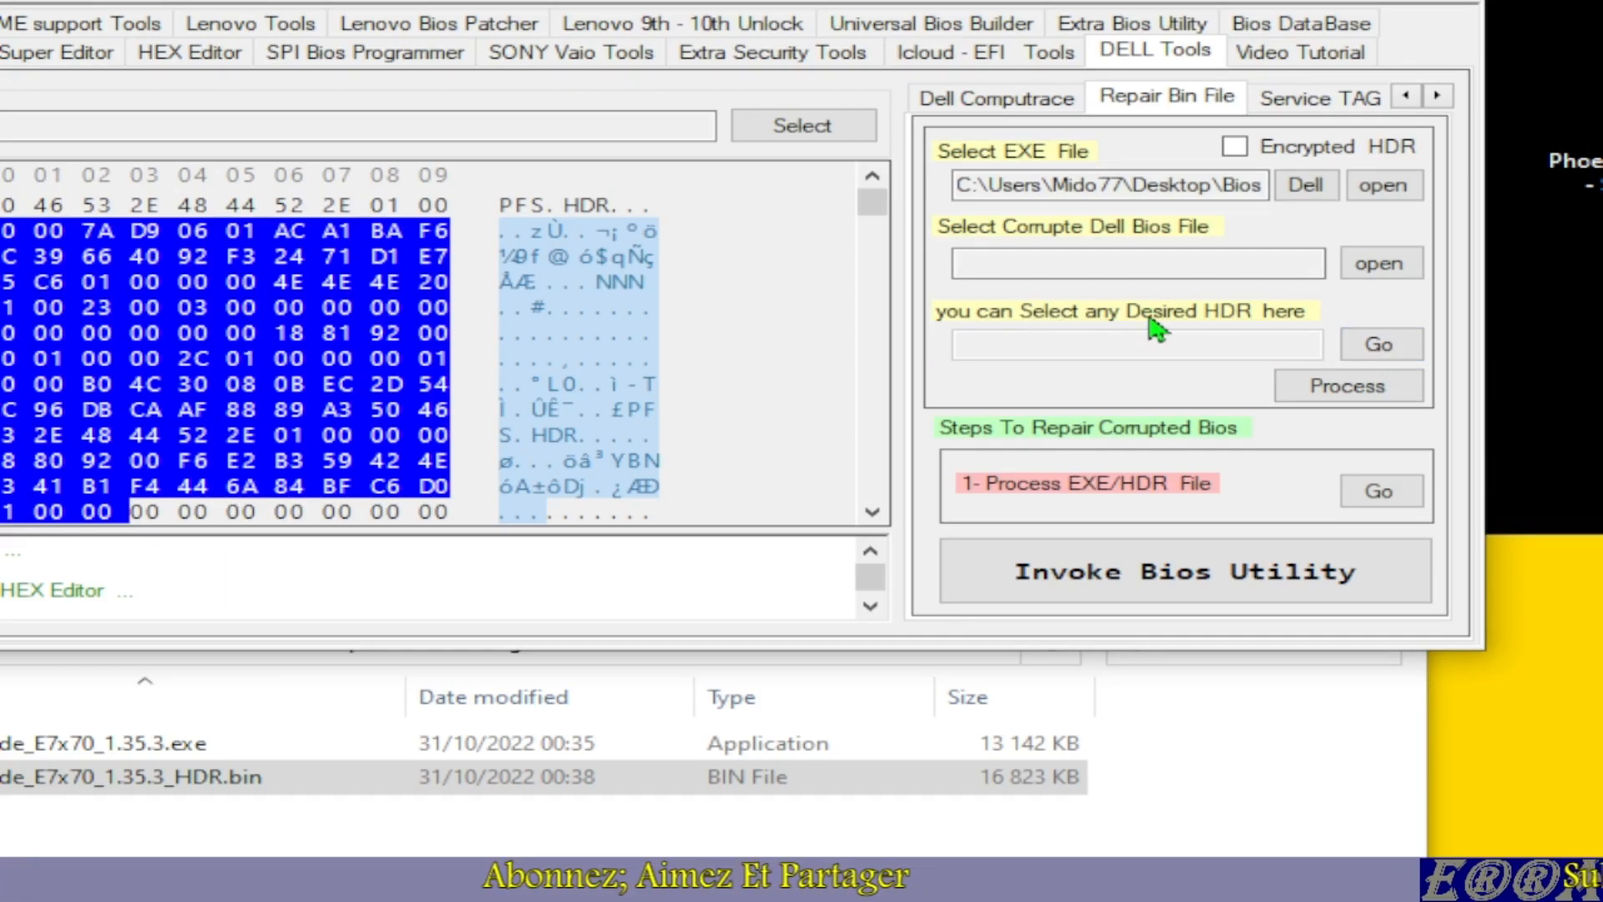
Choose Latitude_E7x70_1.35.3_HDR.bin as the desired HDR and open it in the Dell HDR Editor, placed over the tool window
click(1379, 346)
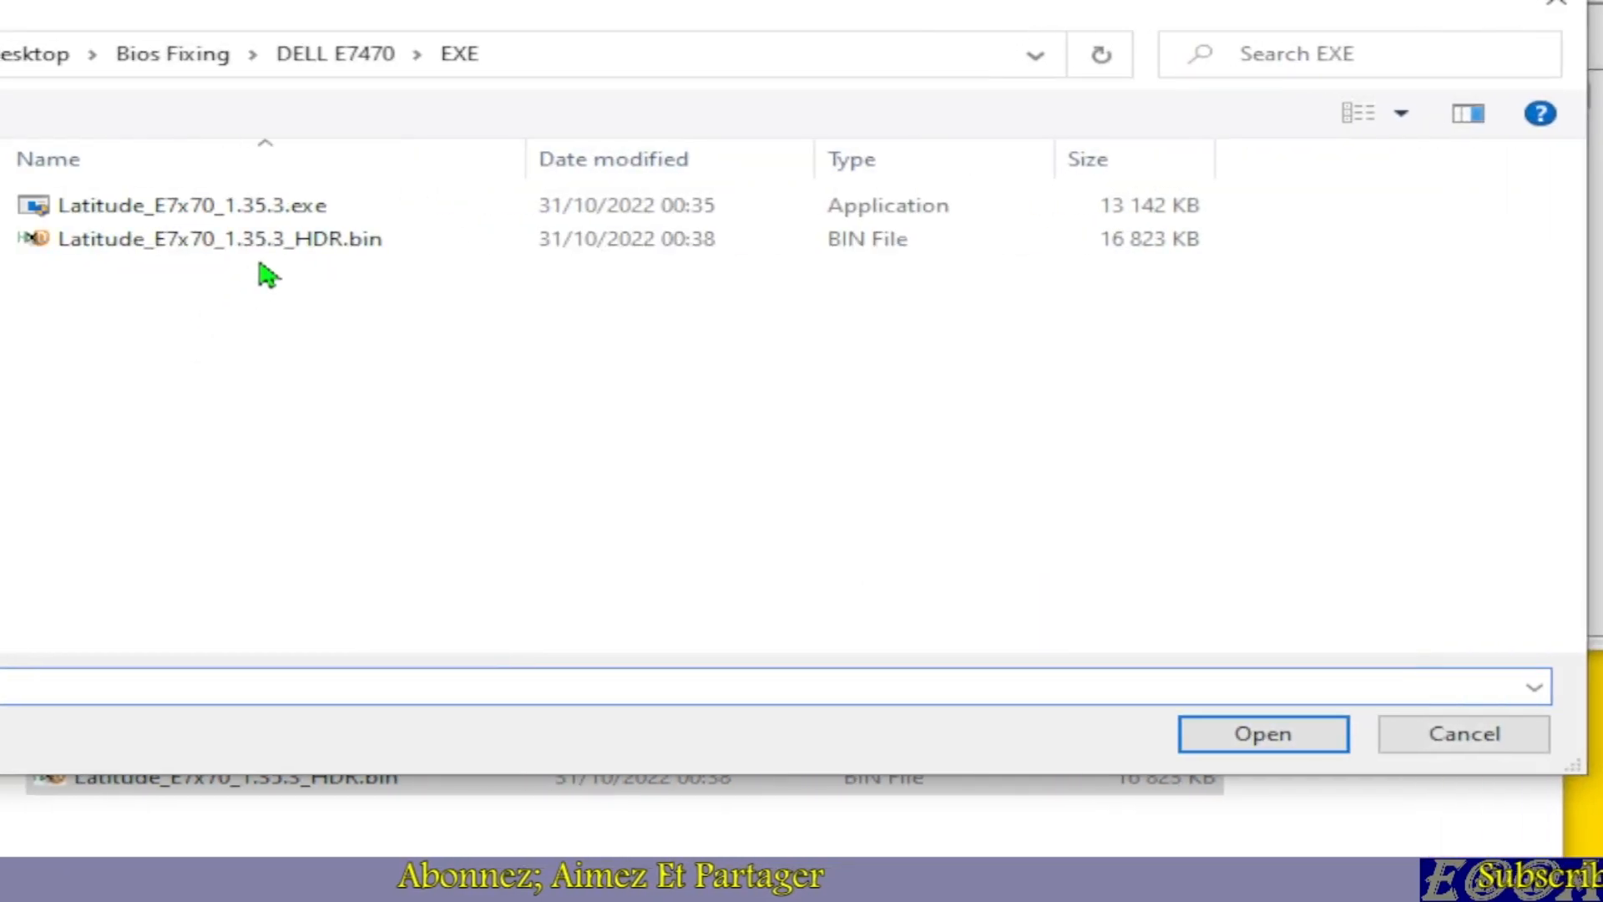
double_click(267, 240)
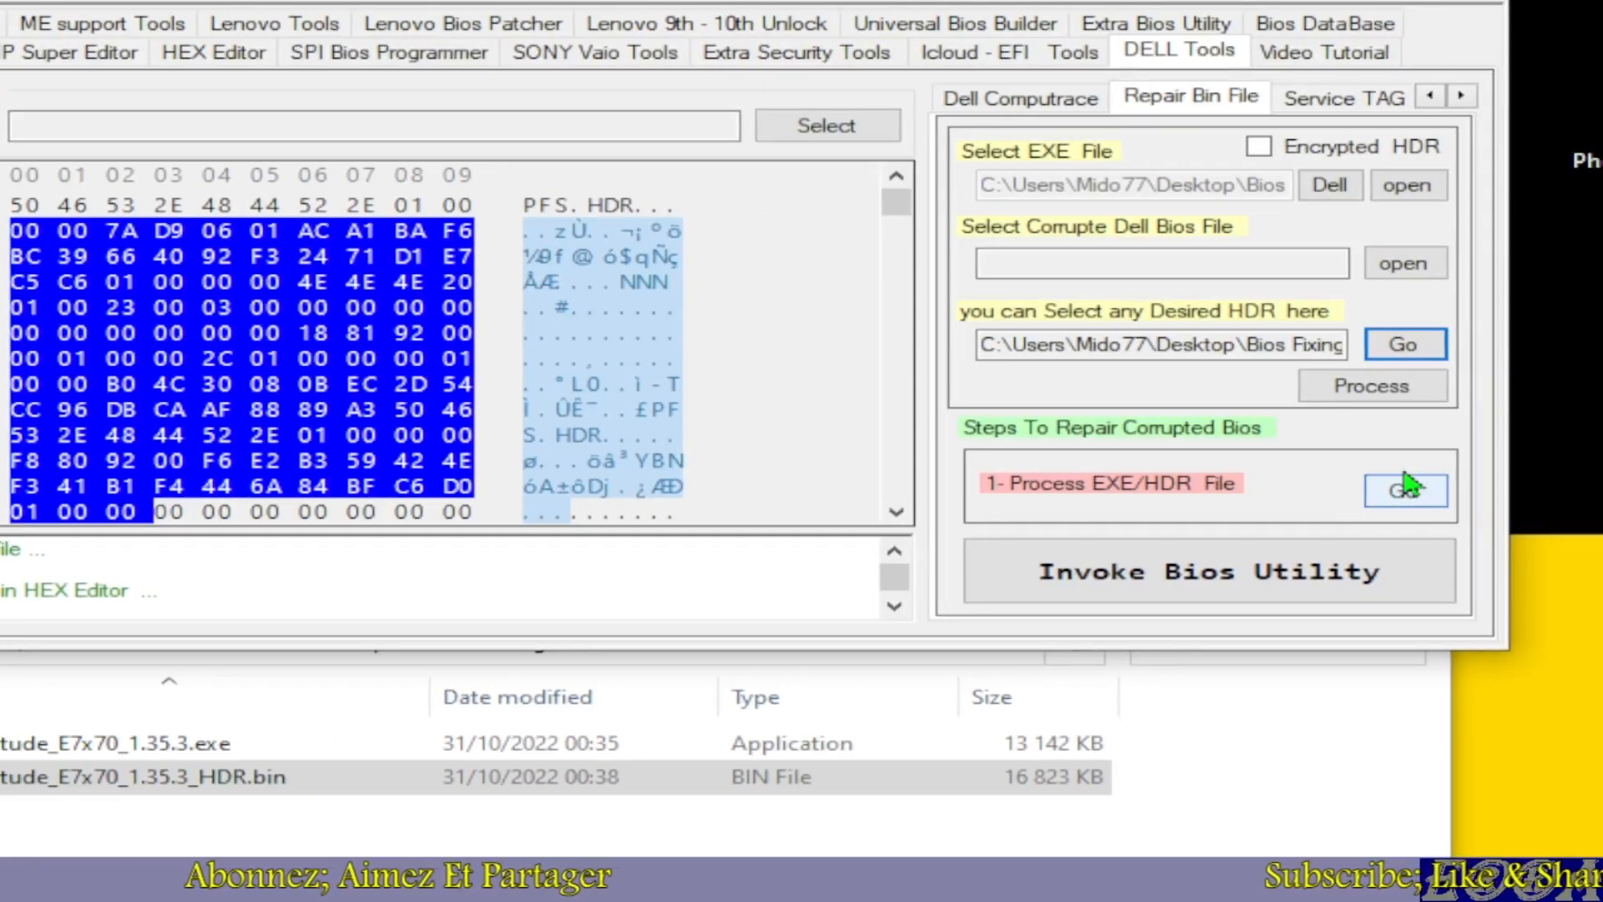
click(1398, 500)
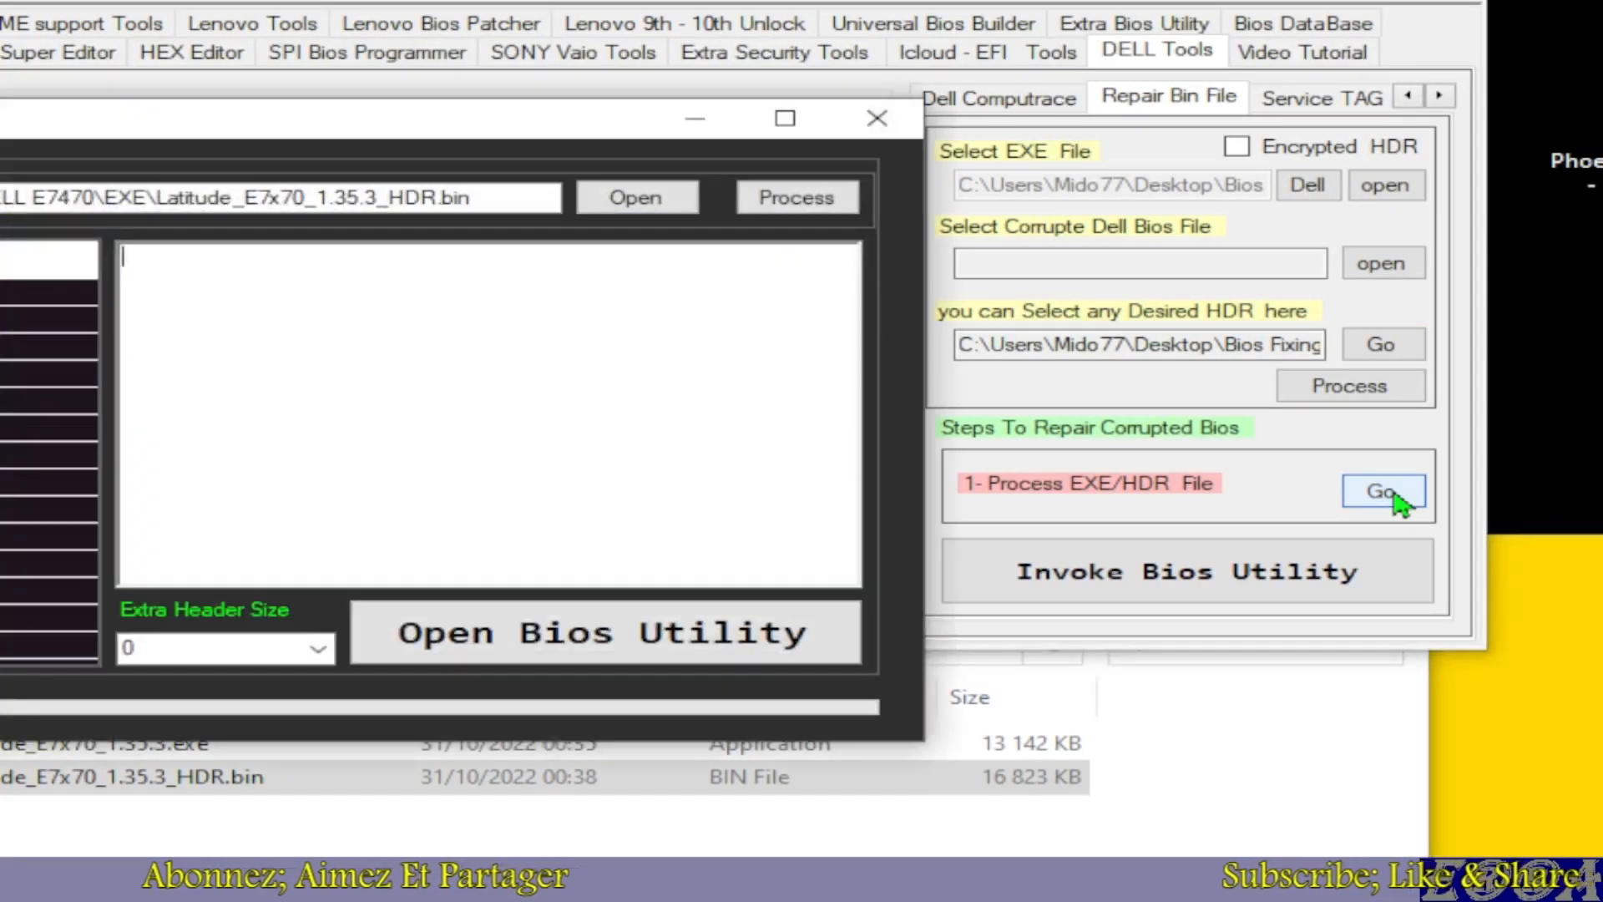
drag(323, 127, 738, 113)
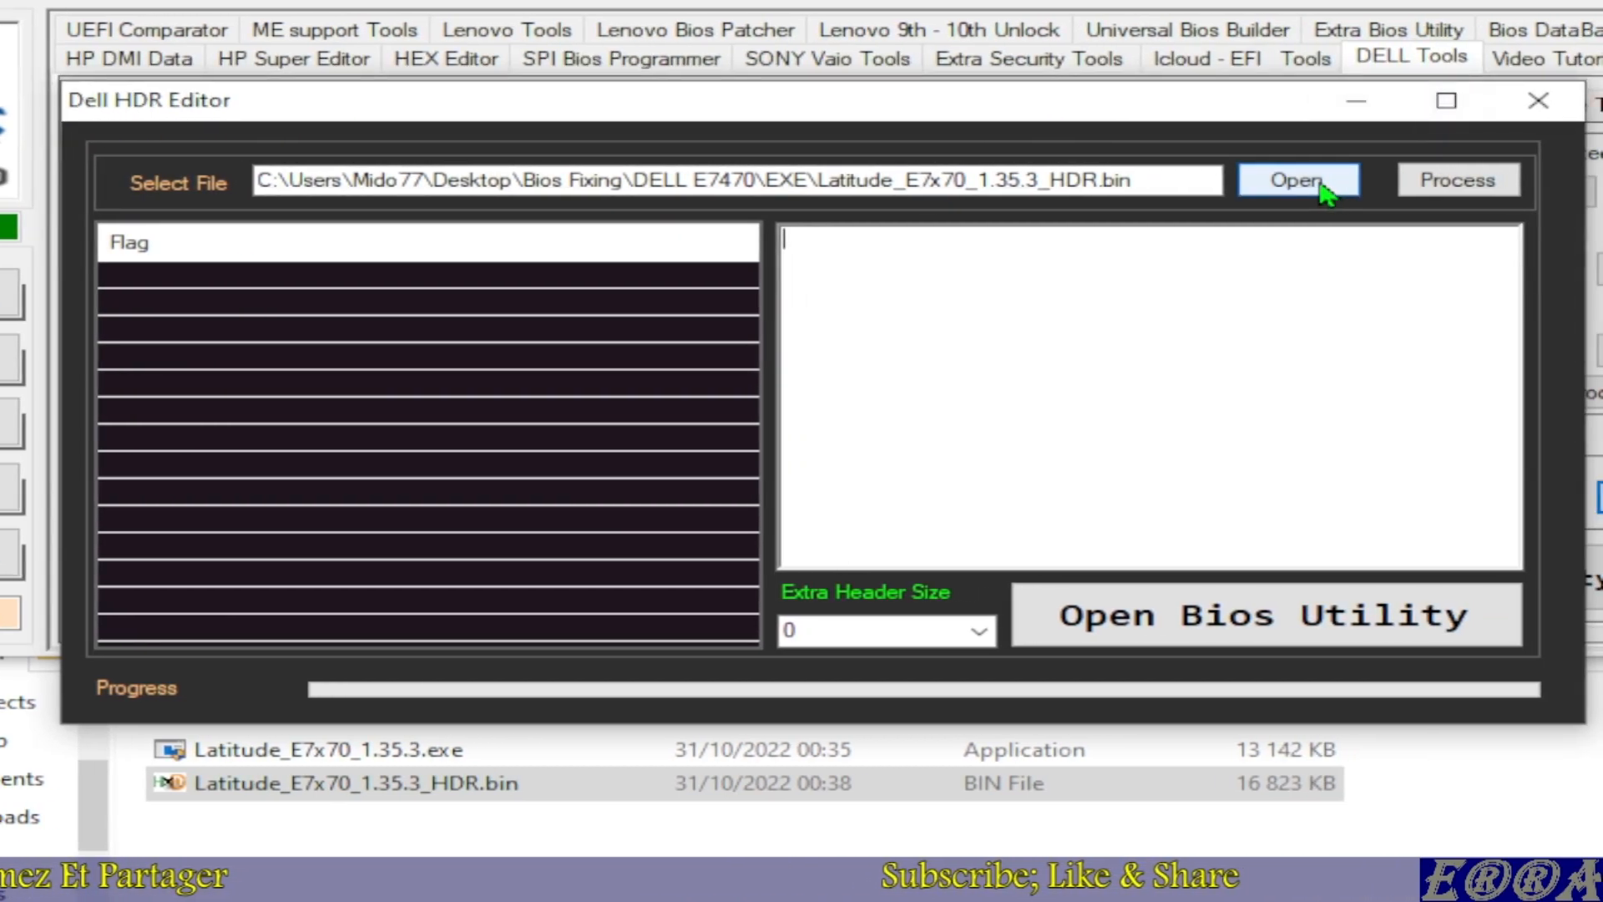
Review the extra header size options and process Latitude_E7x70_1.35.3_HDR.bin with a size of 0
drag(1151, 180, 793, 186)
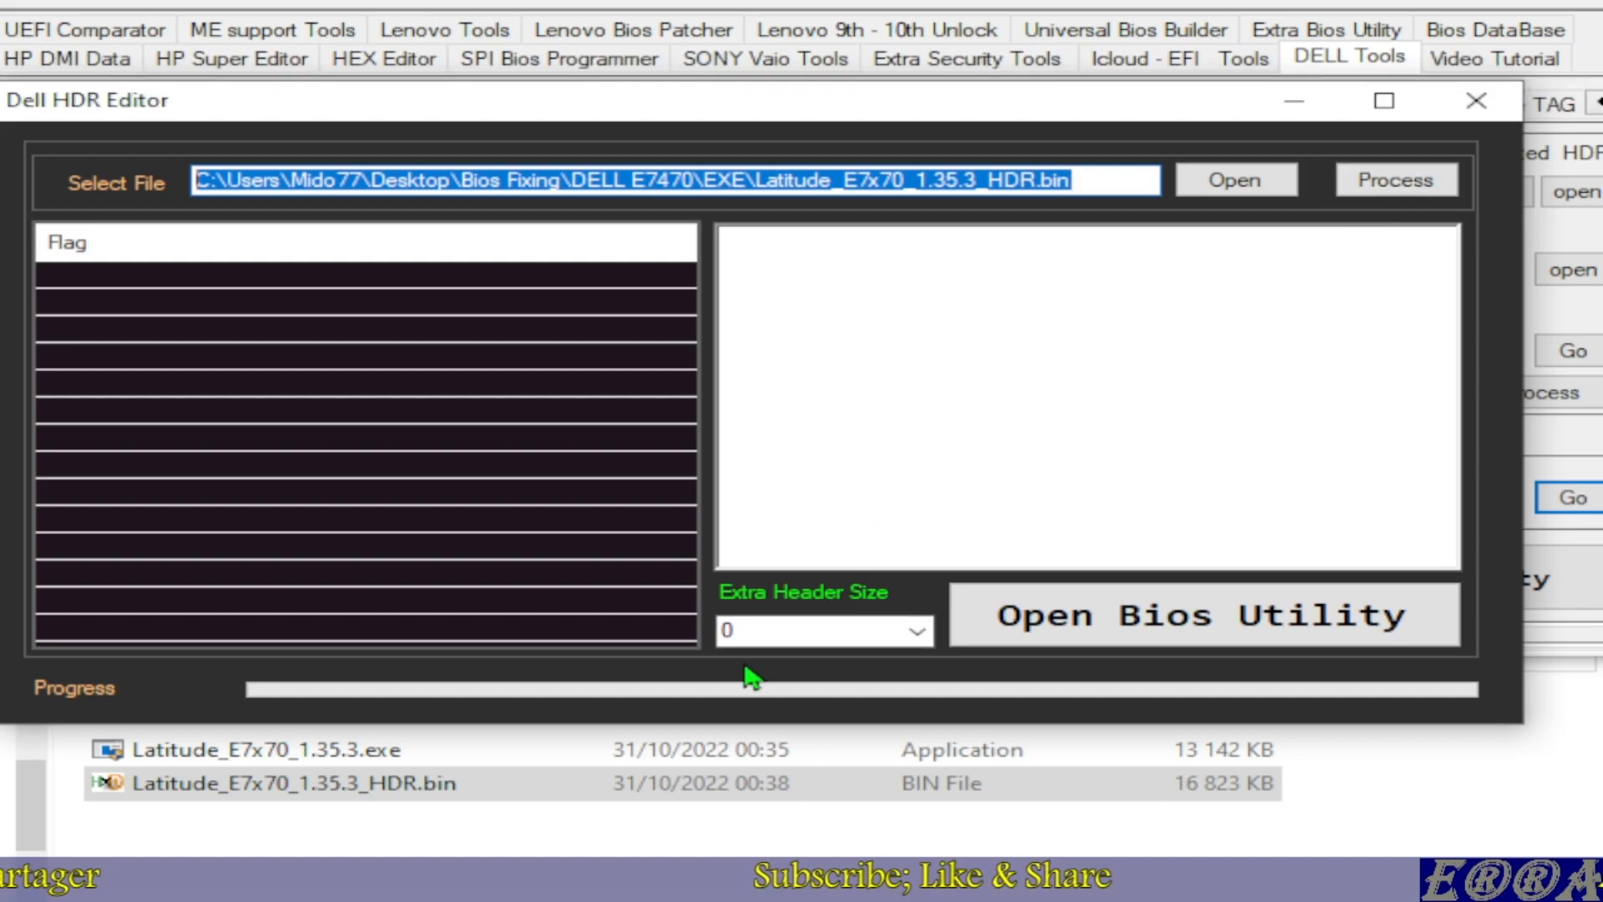
click(916, 632)
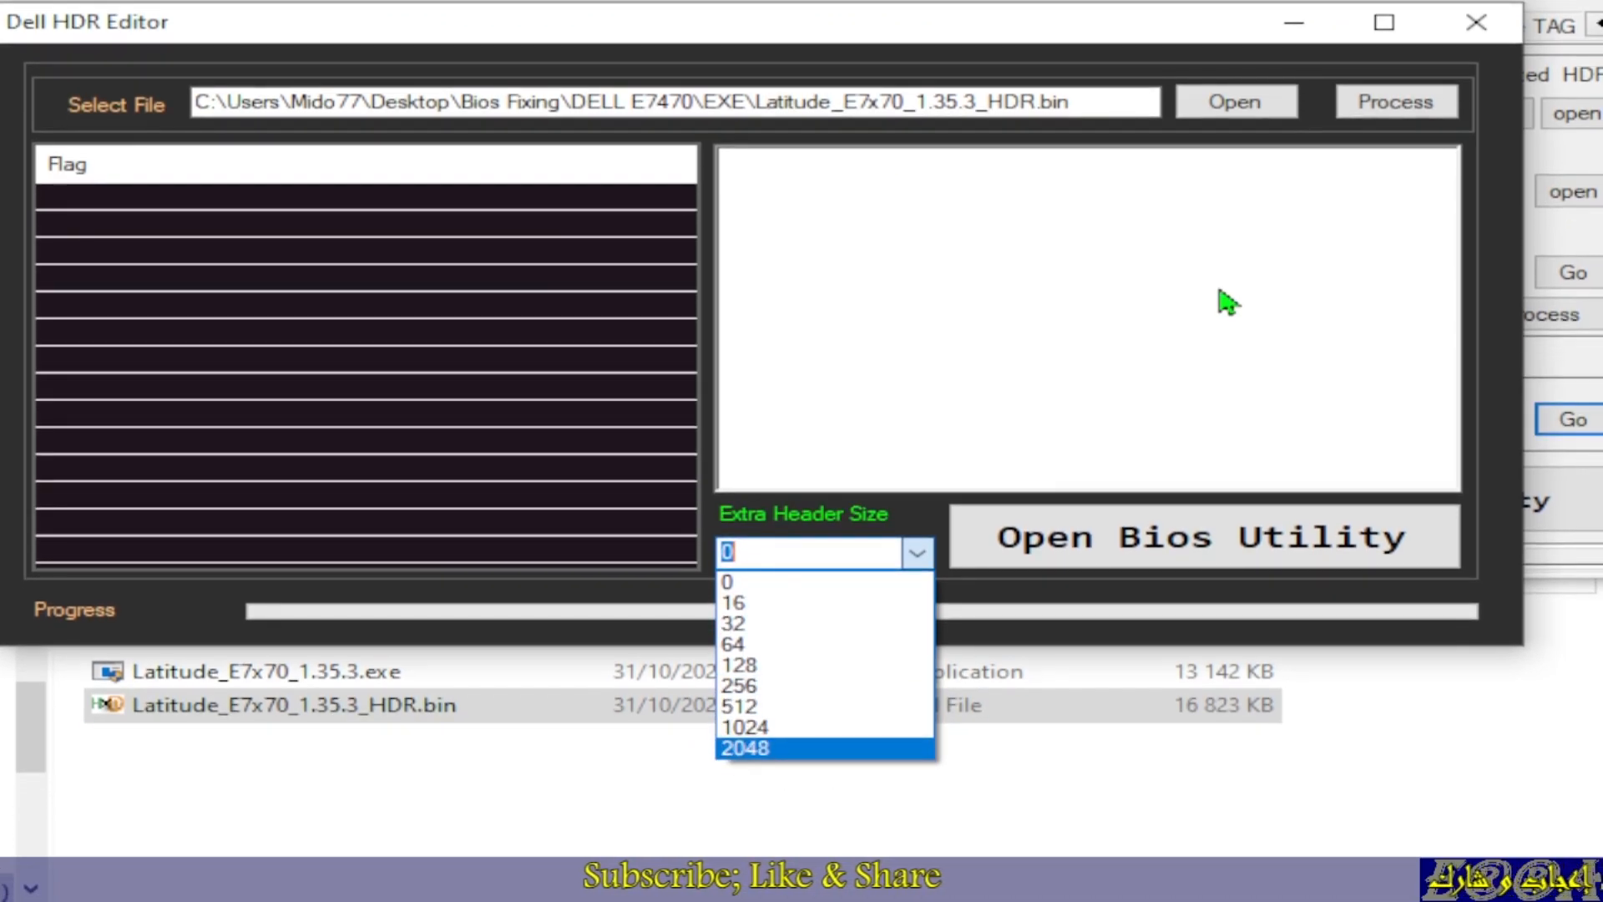
click(1149, 253)
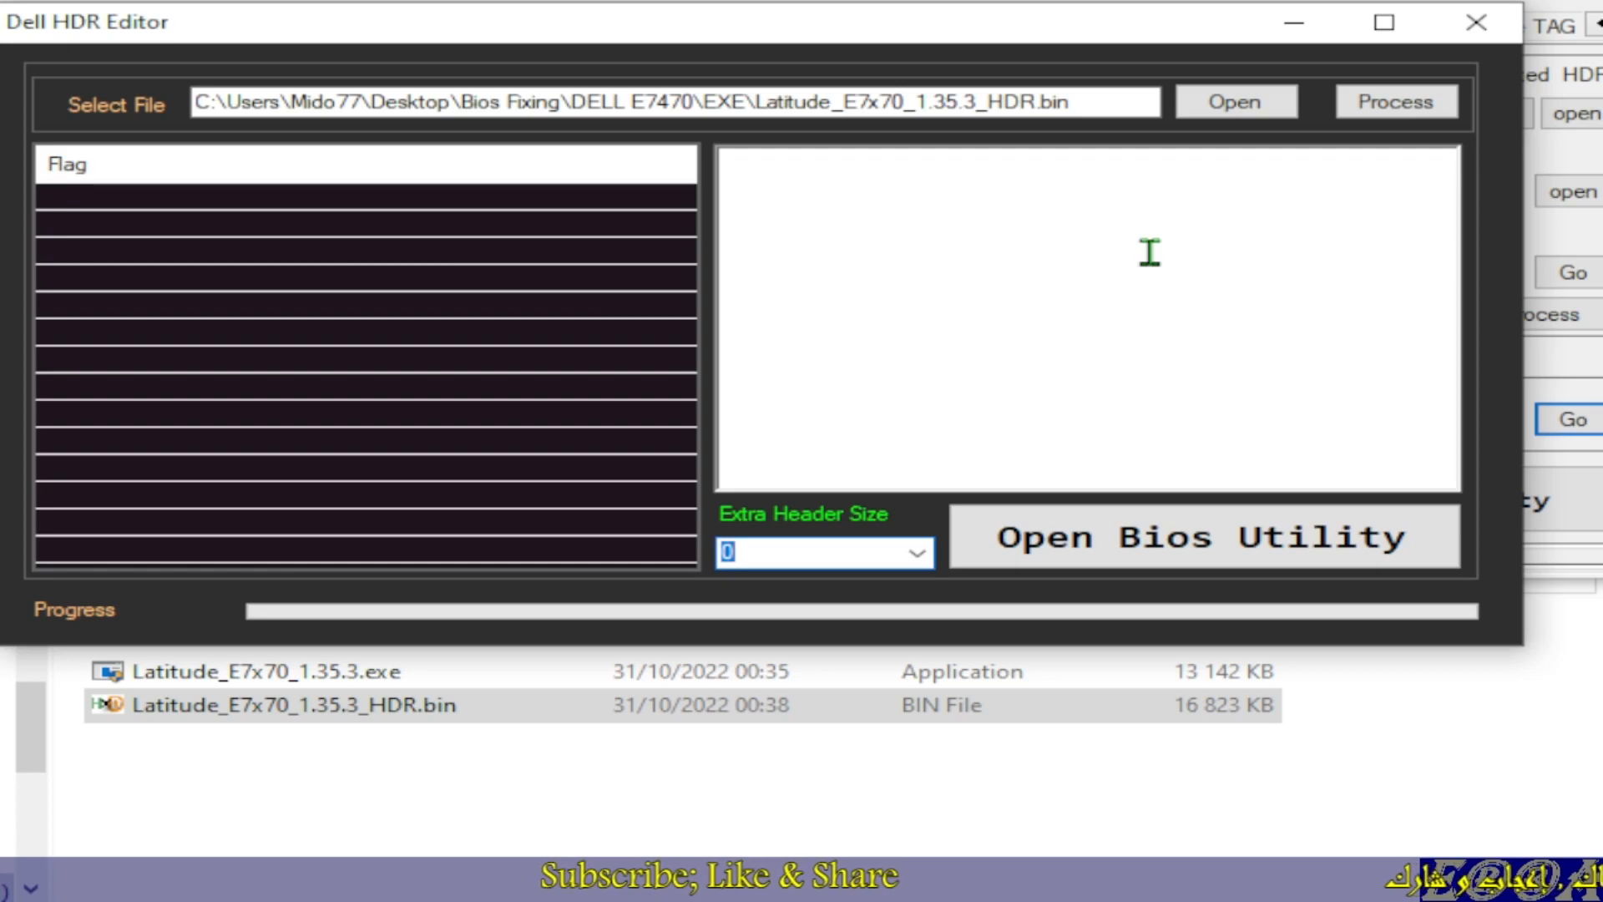
click(1398, 99)
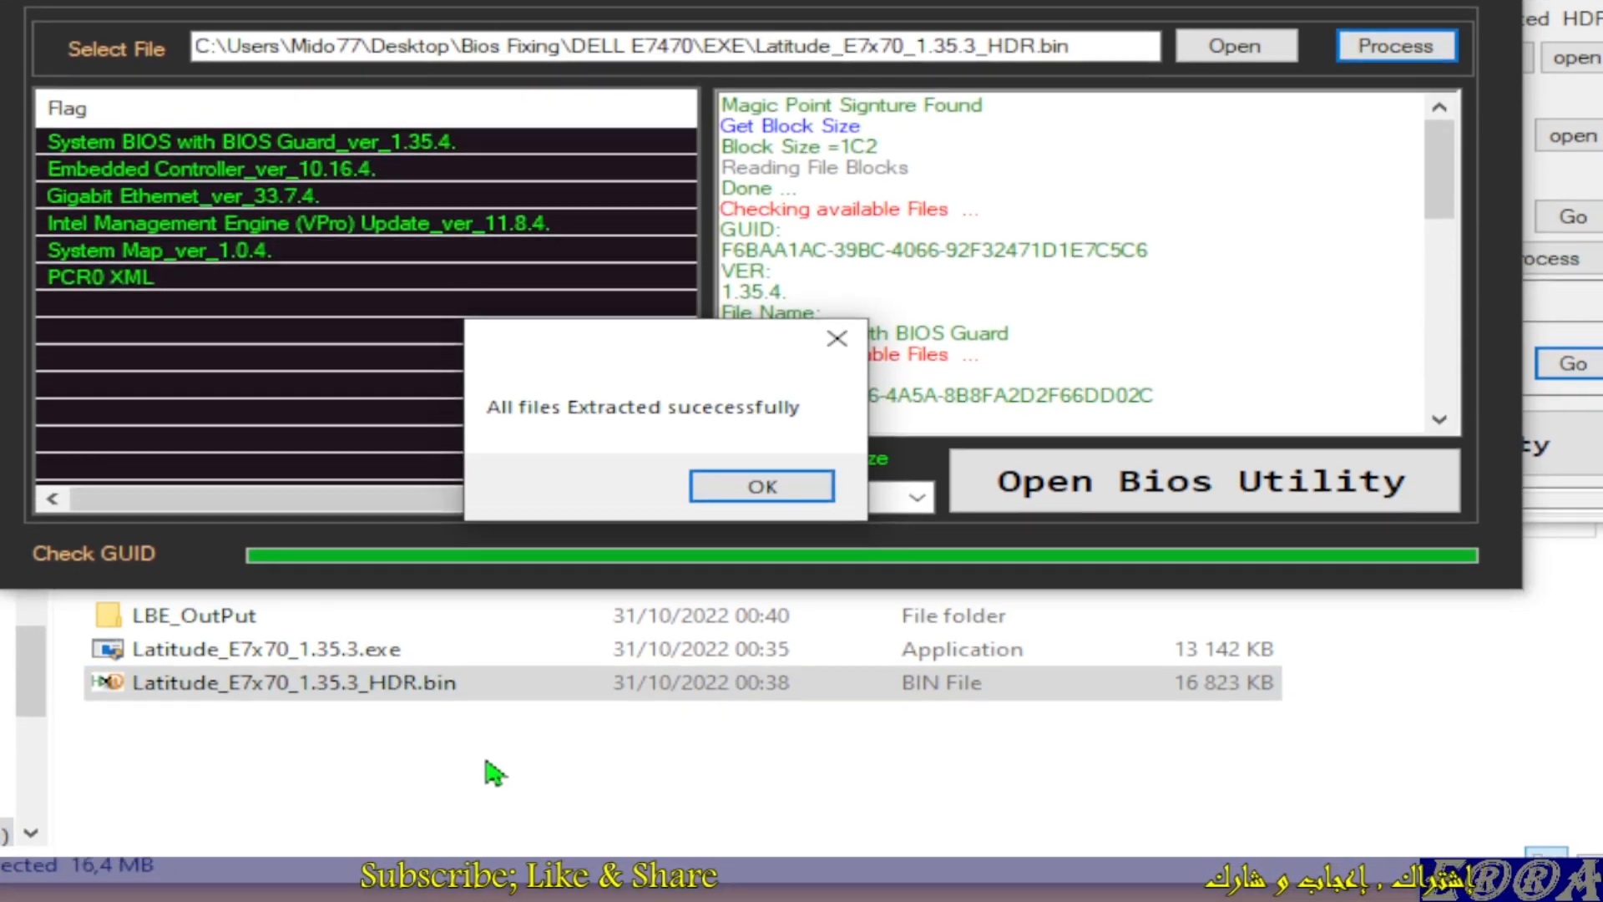
Open the LBE_OutPut folder inside EXE and widen its Name column to read the full extracted file names
click(426, 816)
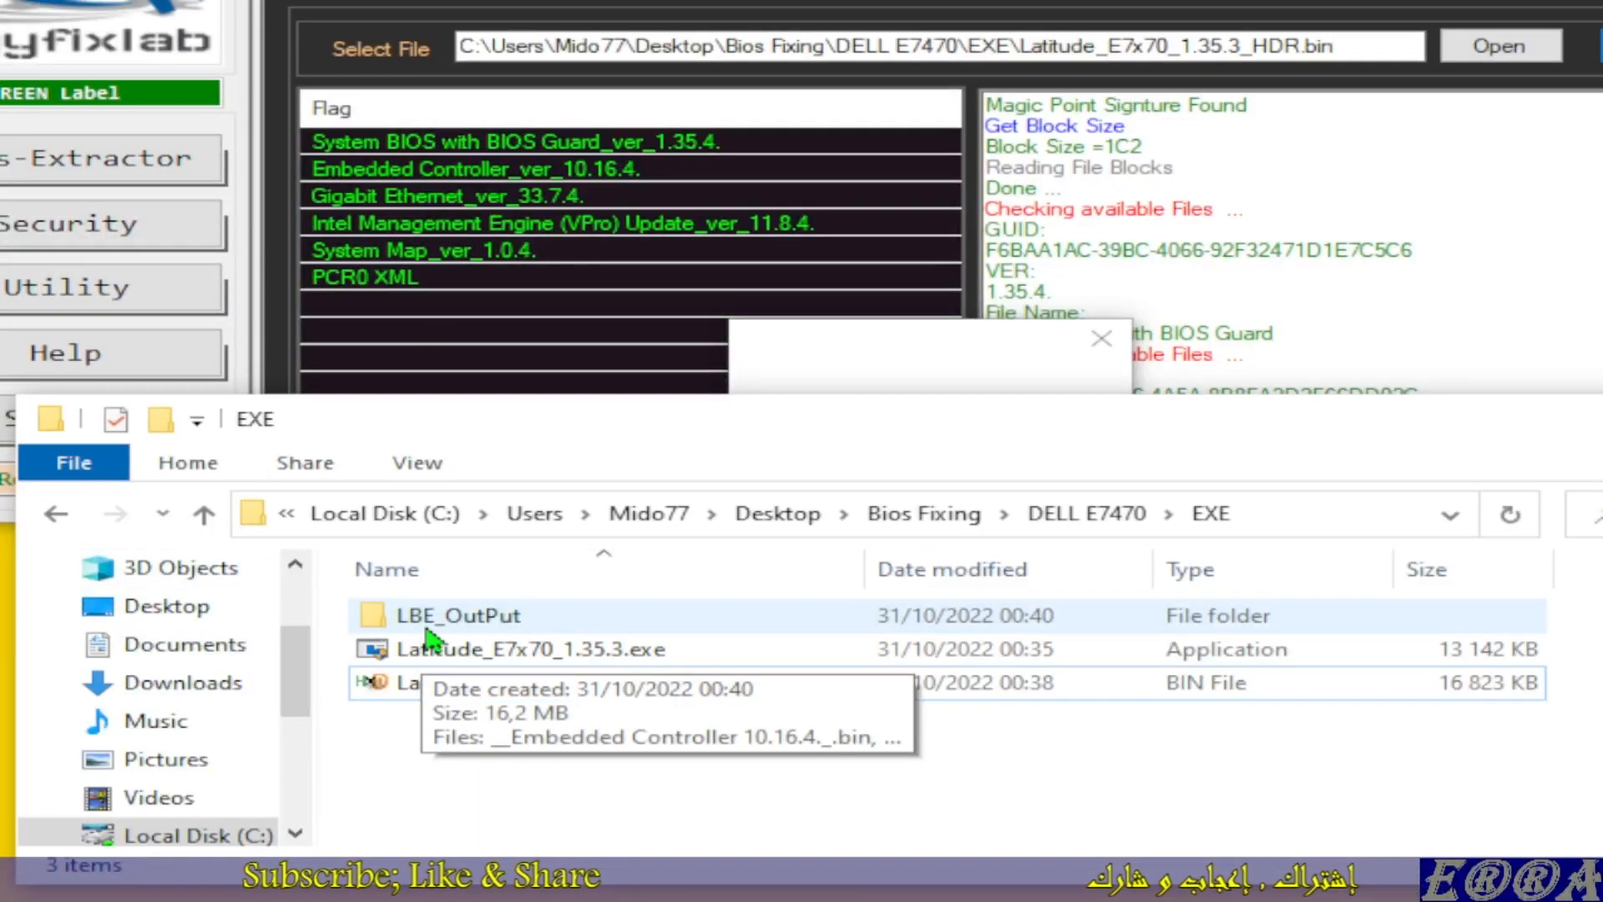
double_click(445, 628)
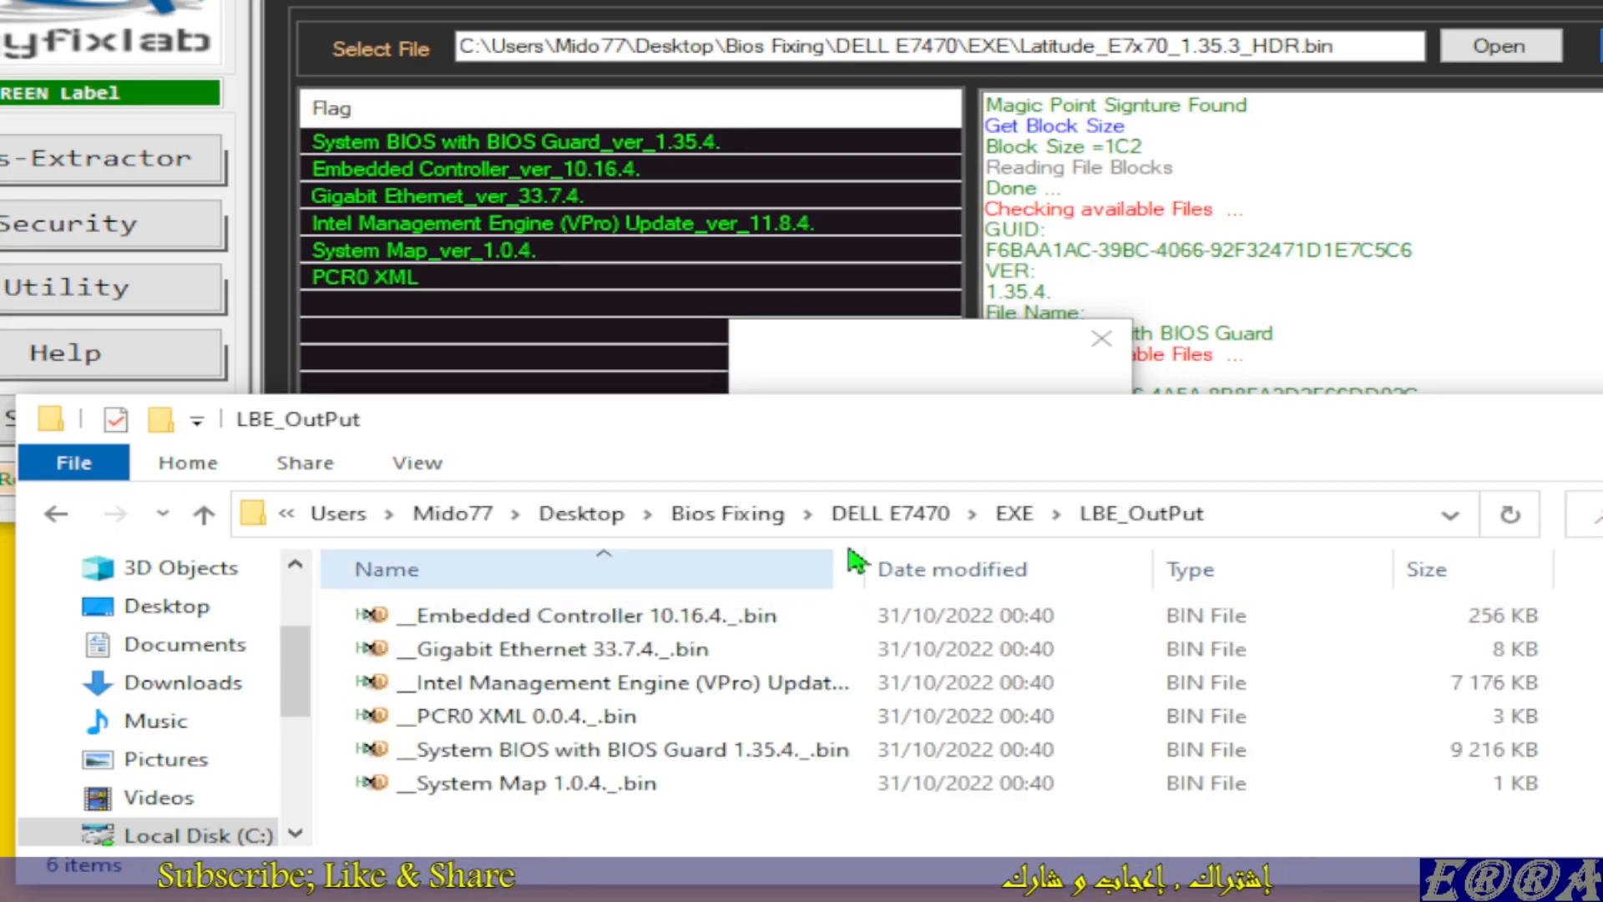
drag(864, 557, 1008, 556)
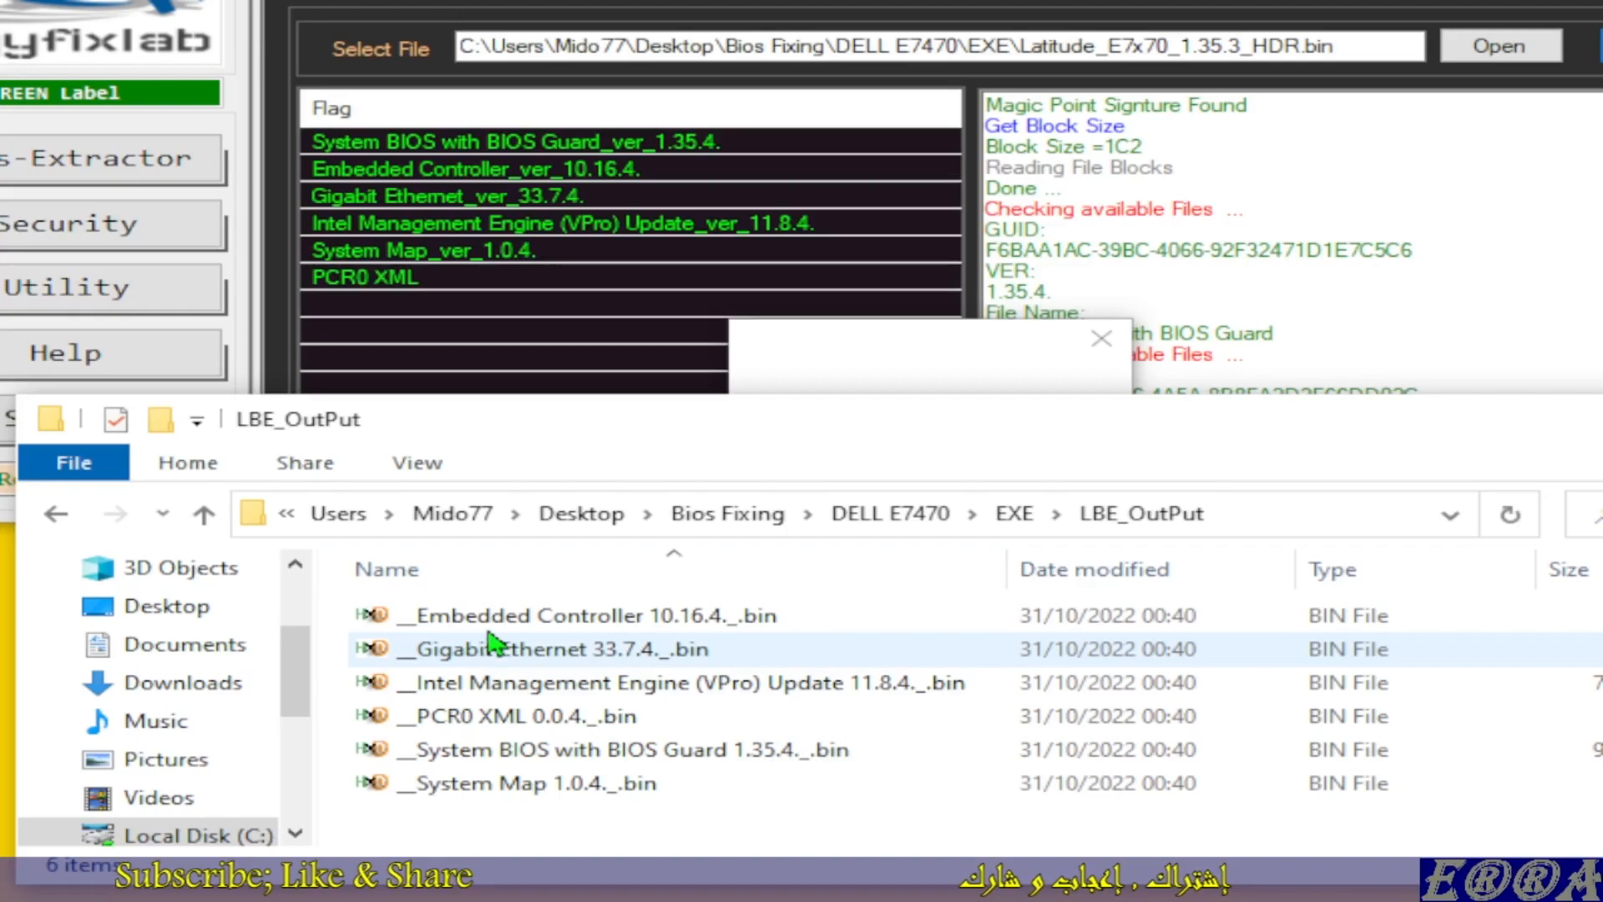
Sort the extracted LBE_OutPut files by size, largest first, and check the individual component files and their sizes
click(1429, 579)
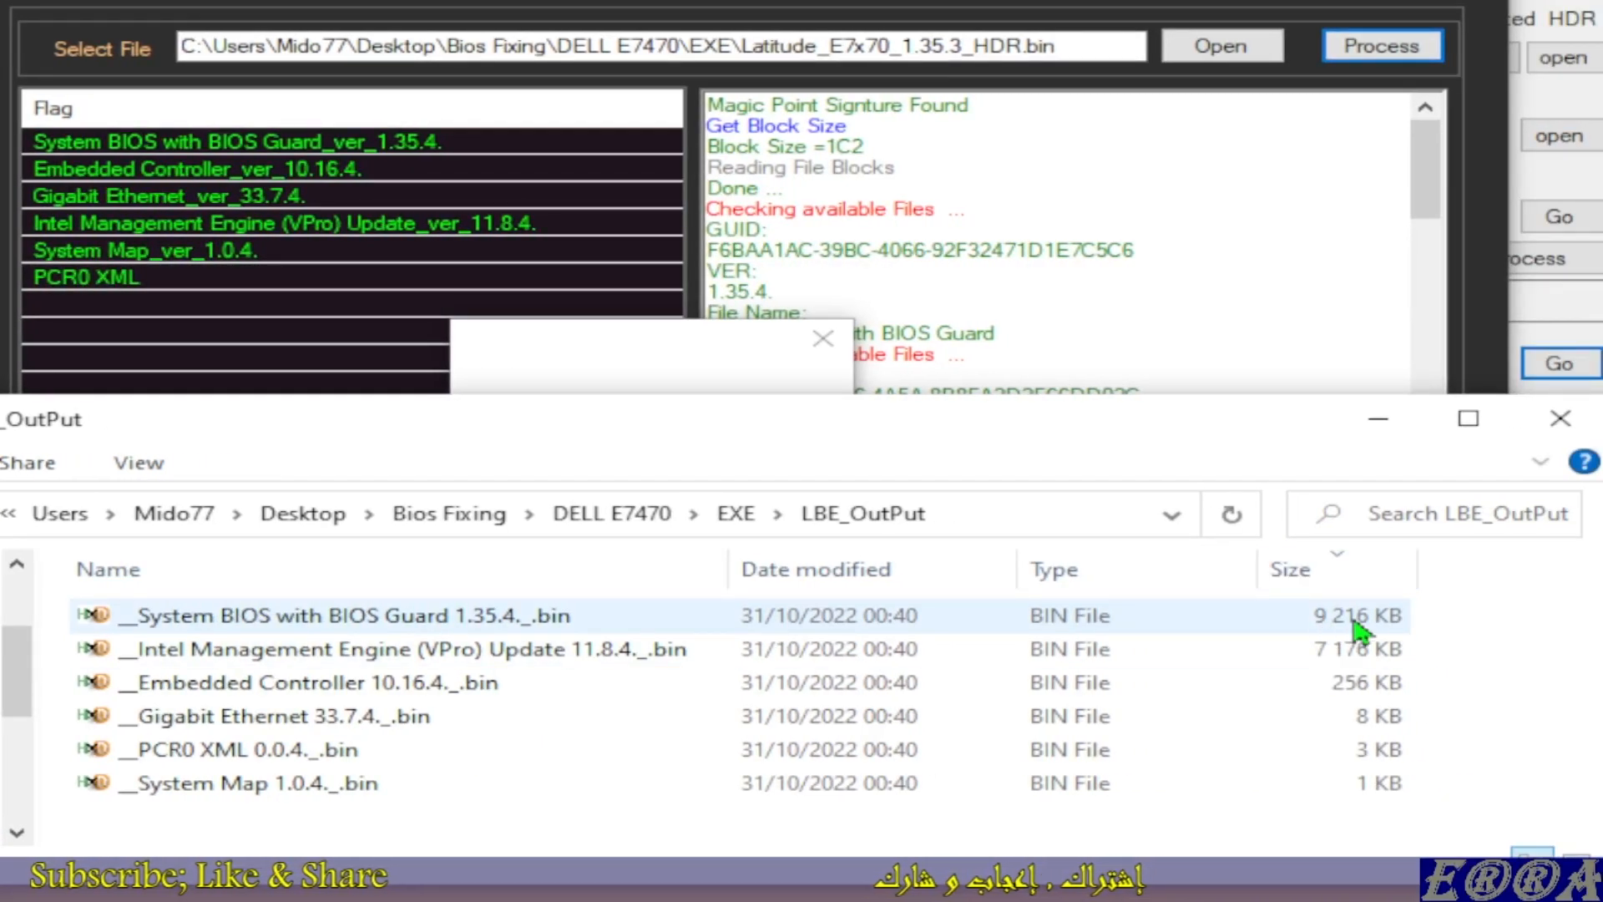
click(271, 651)
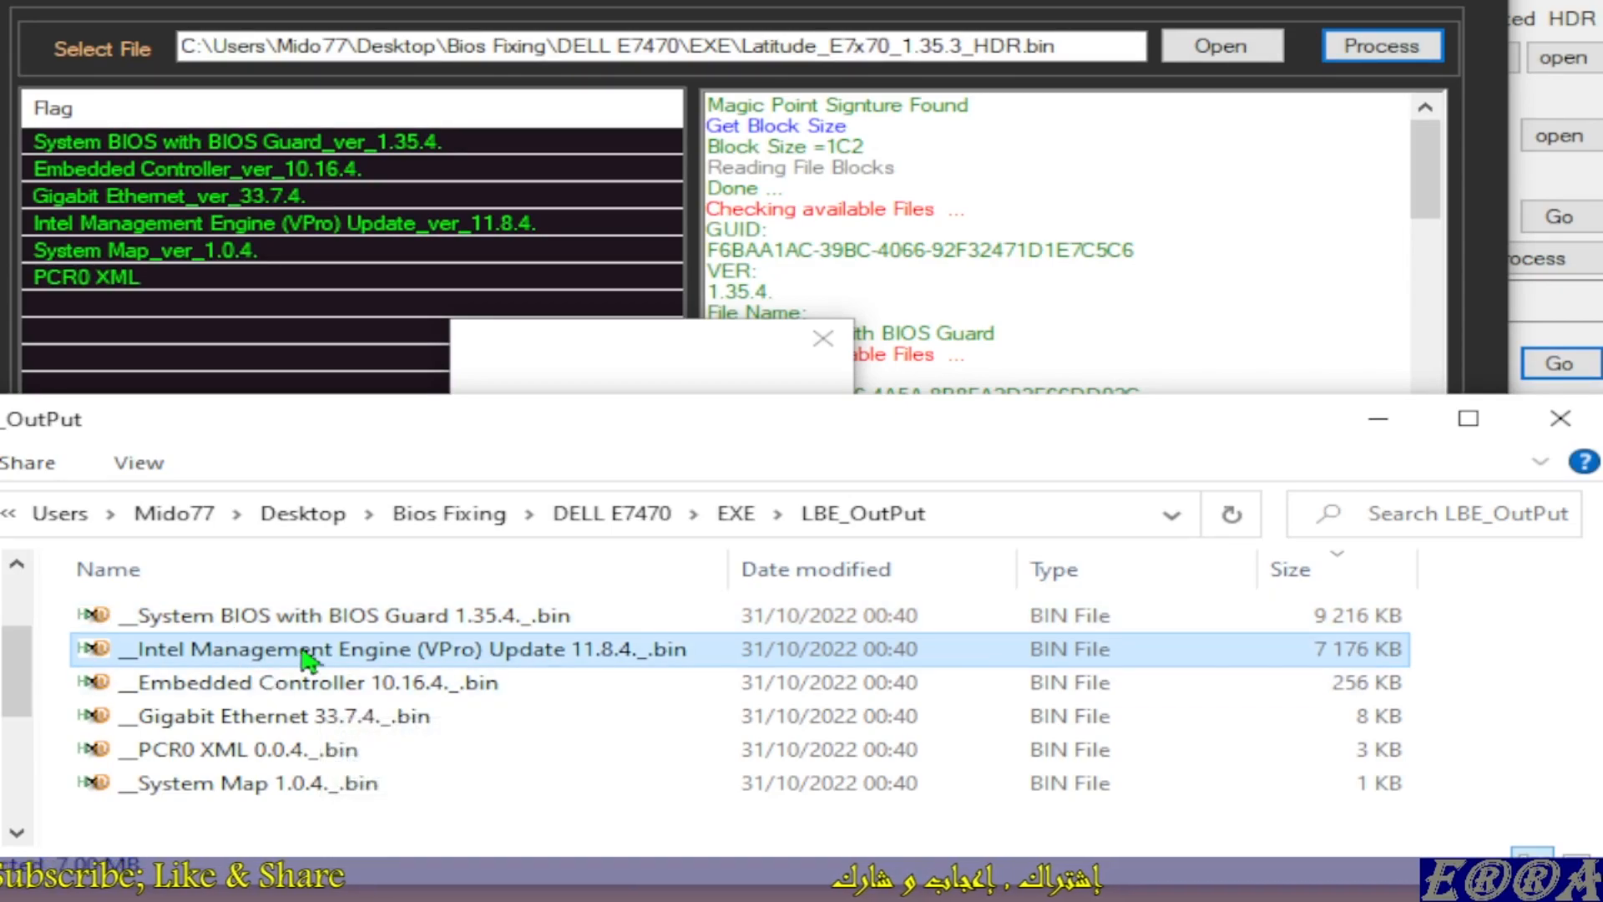
click(251, 681)
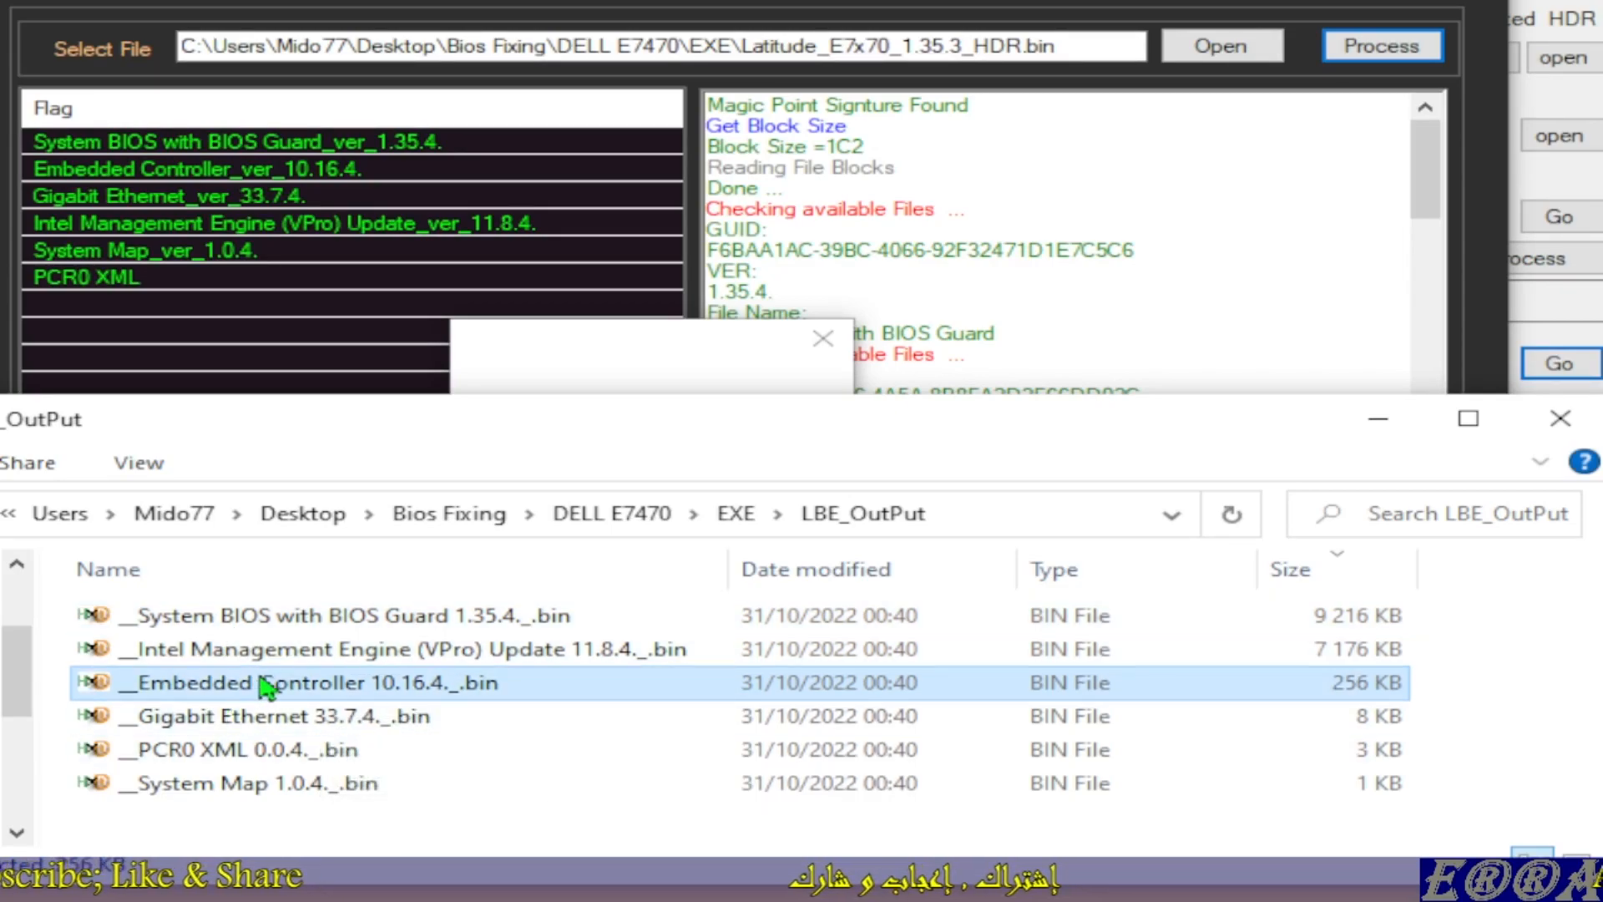
click(190, 702)
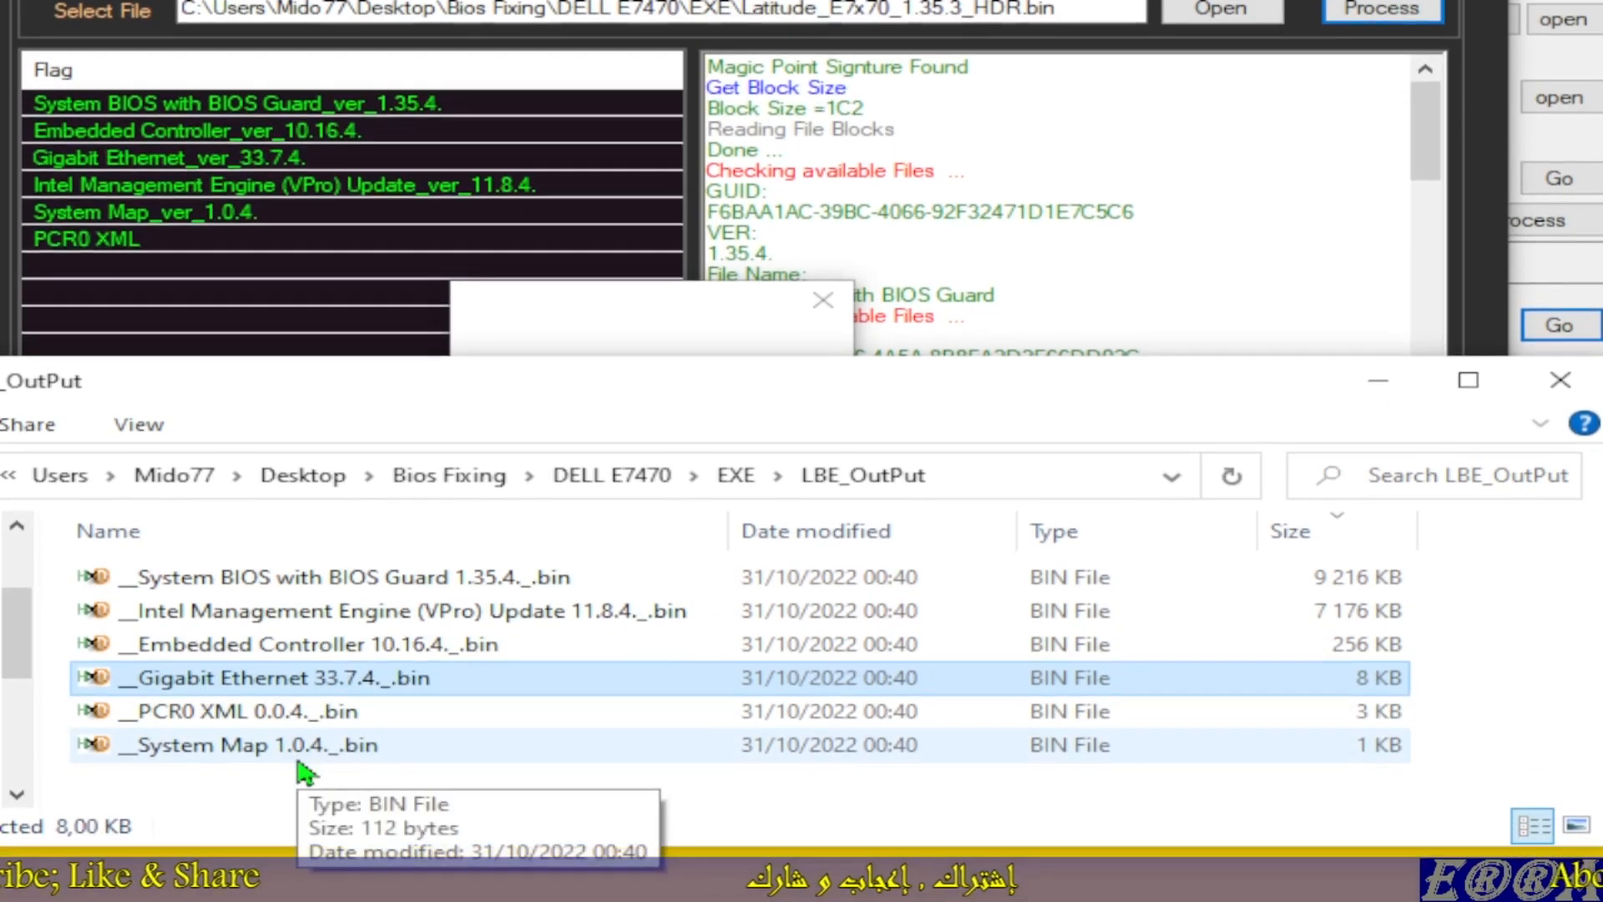
click(246, 713)
click(243, 747)
click(250, 717)
click(369, 751)
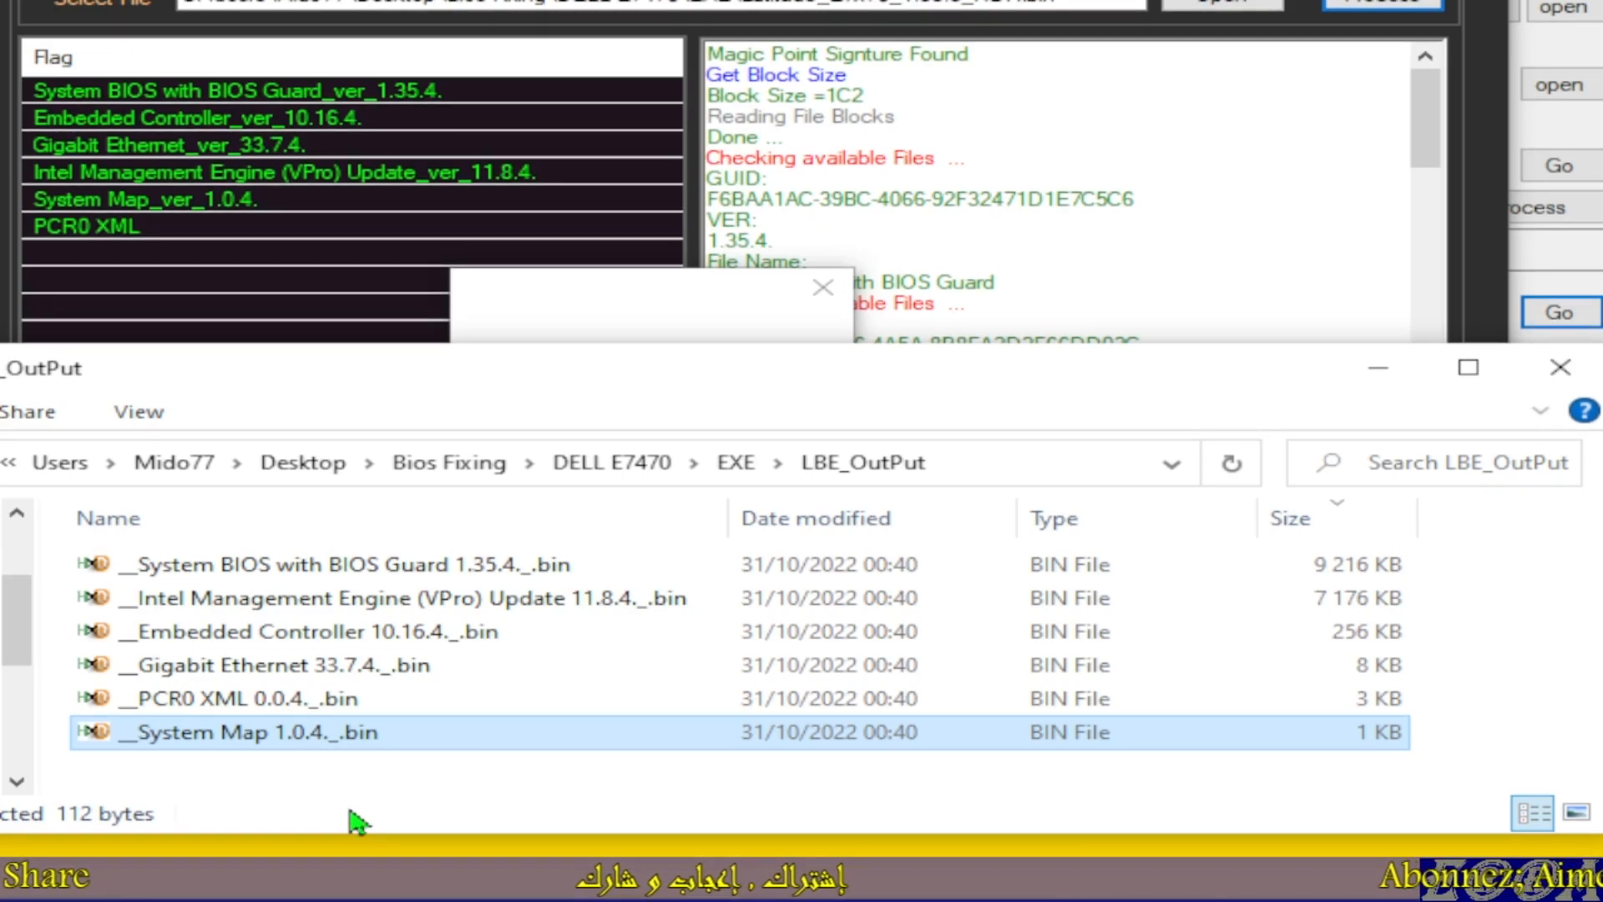
Close the Dell HDR Editor and open the Universal Bios Builder
click(777, 437)
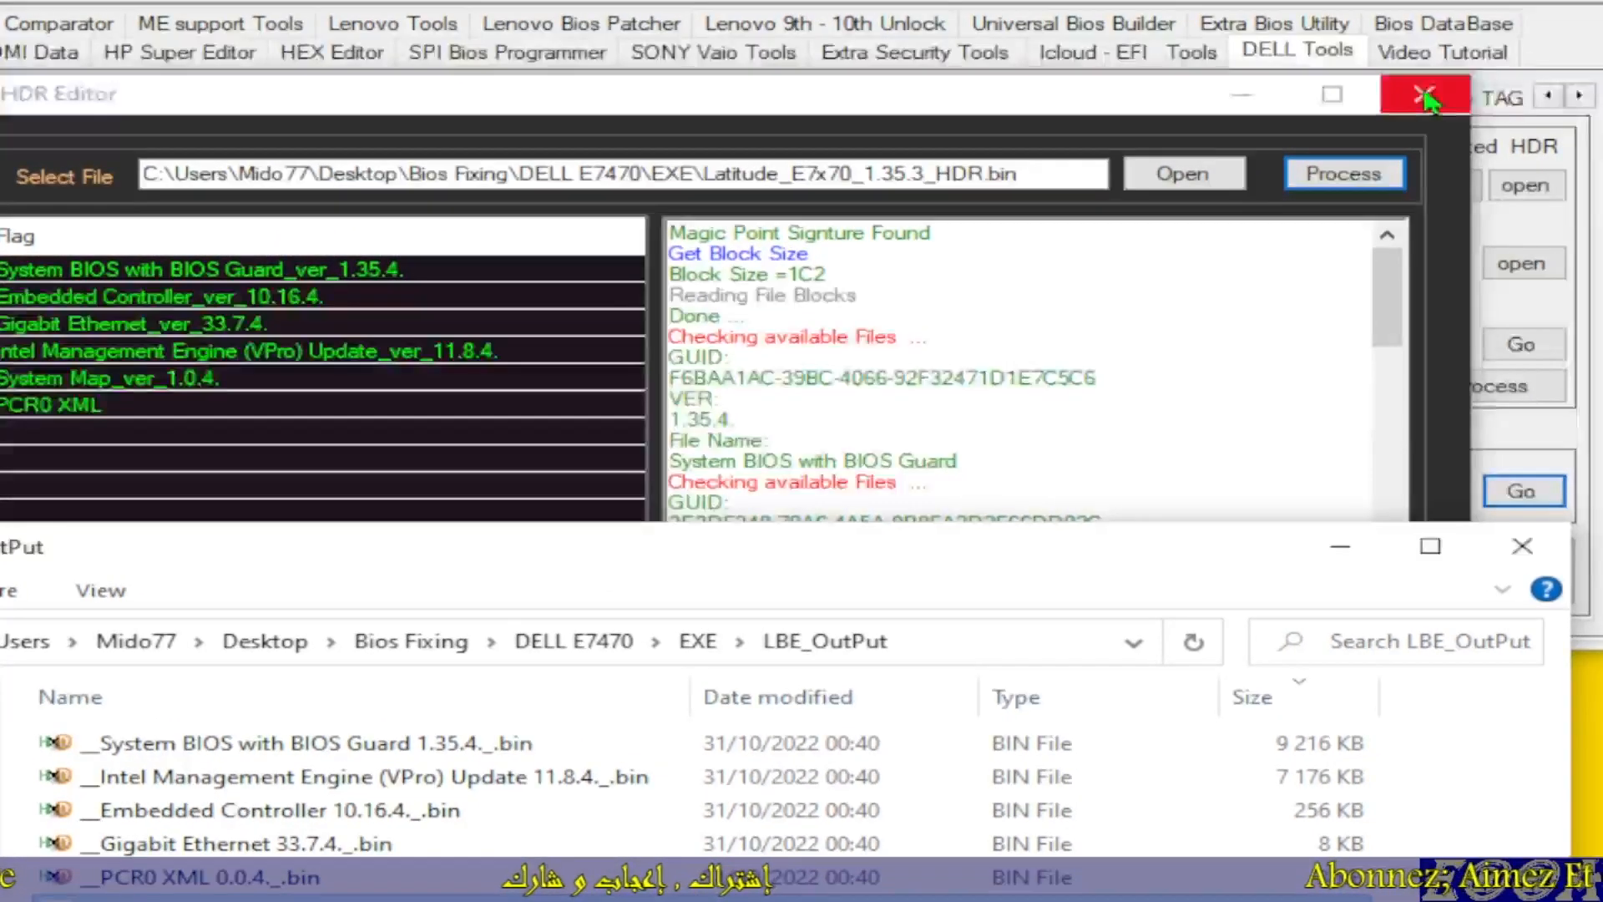
click(1426, 99)
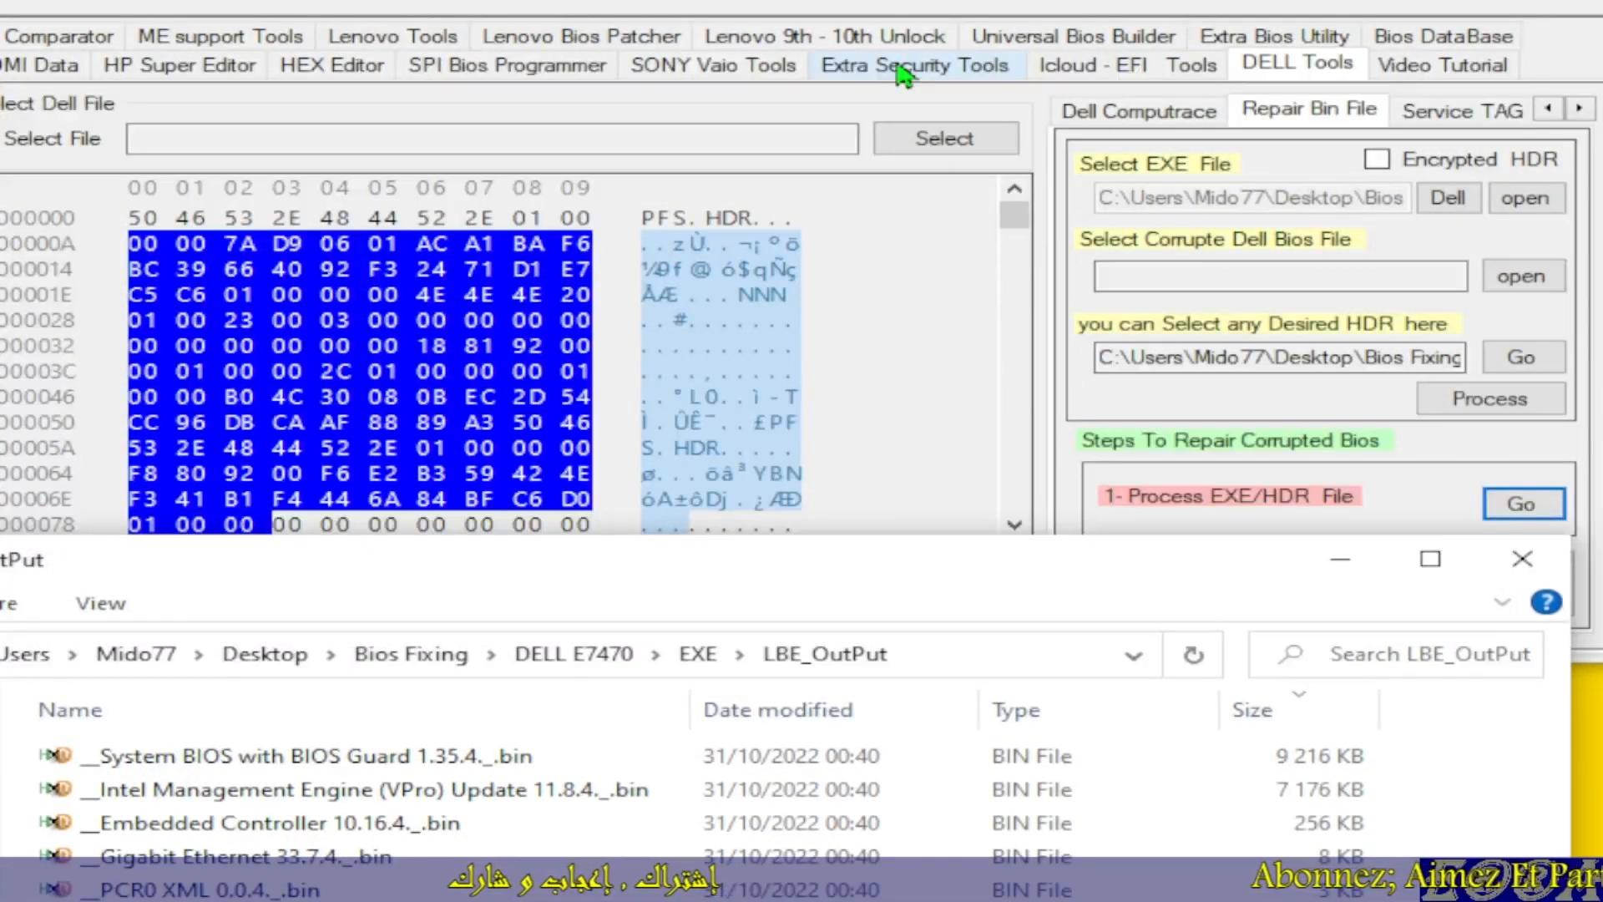
click(1083, 39)
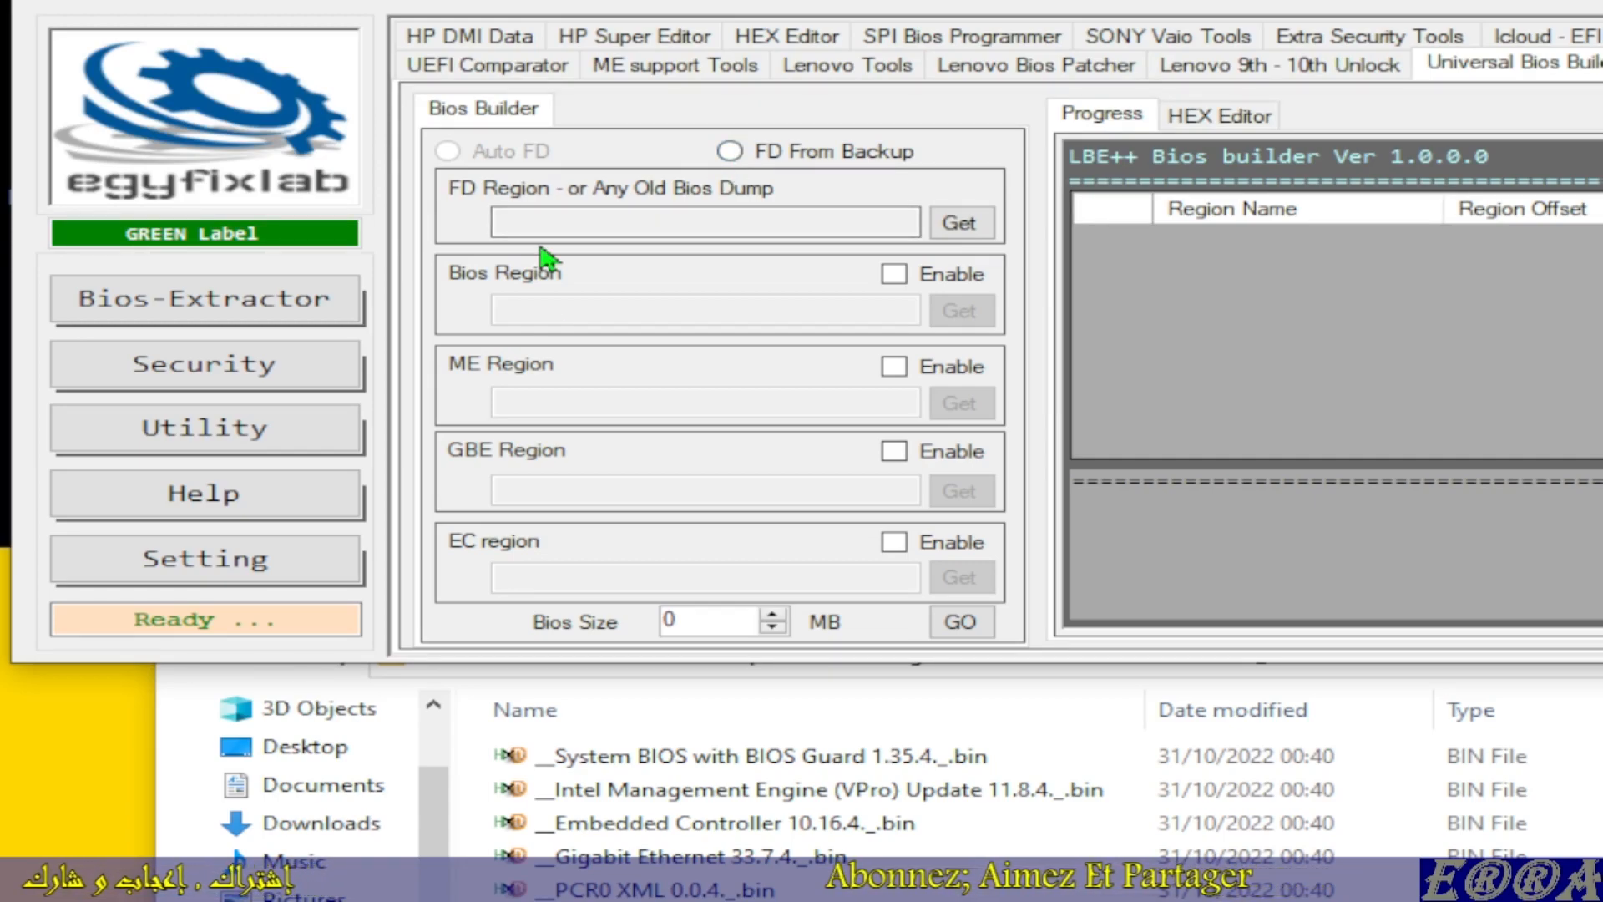
Load uc5.BIN from the DELL E7470 folder as the FD region or old BIOS dump
click(651, 219)
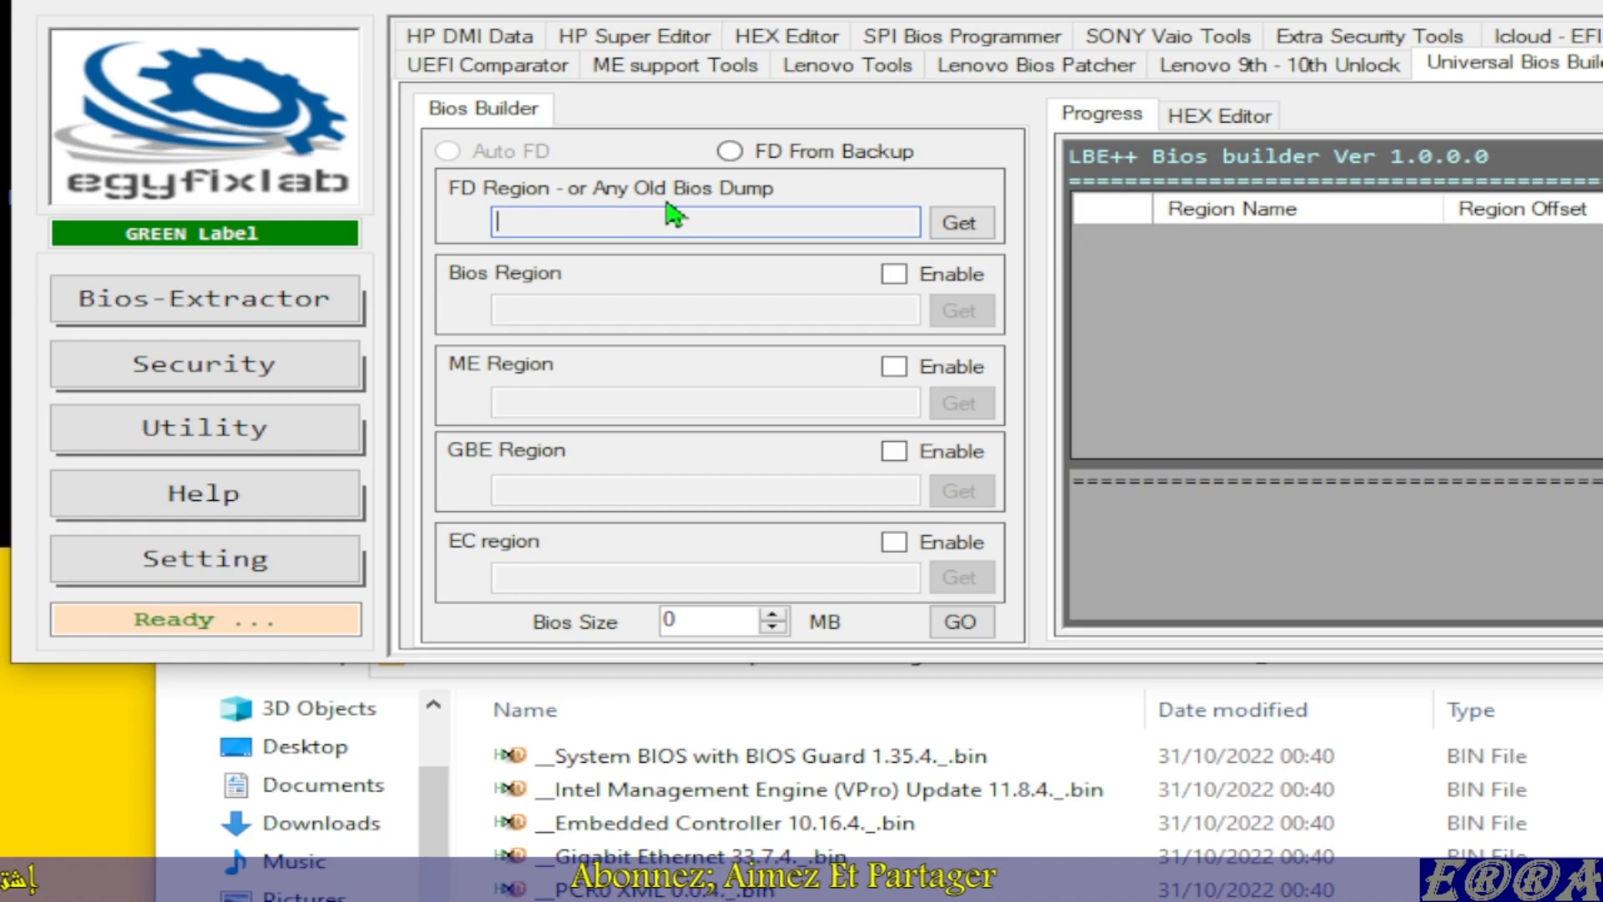
click(950, 230)
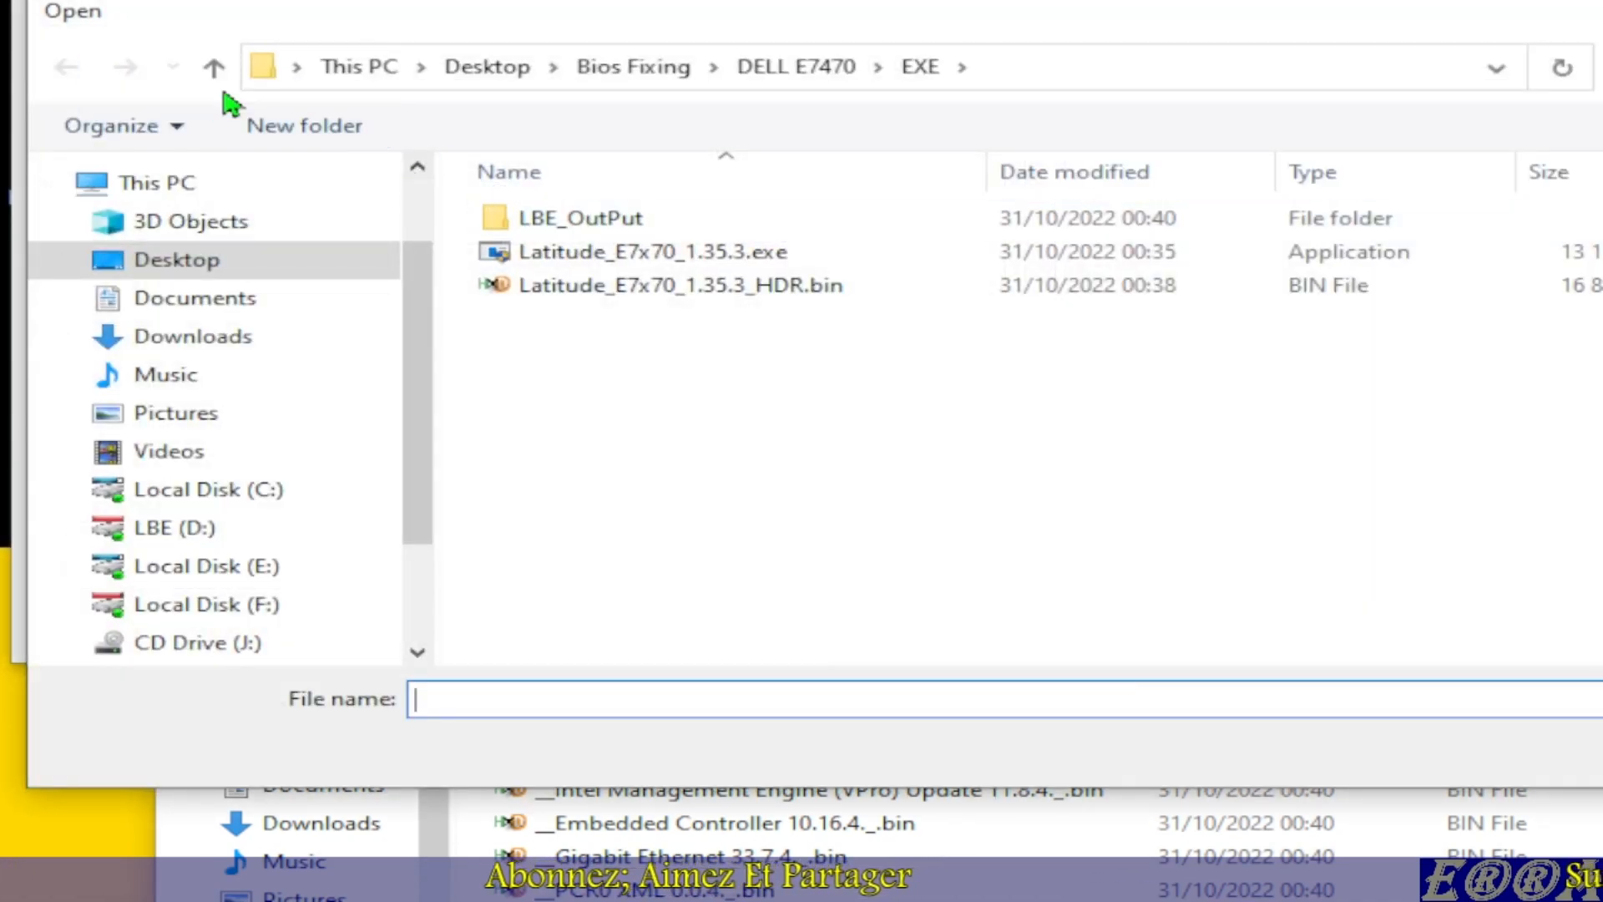
click(215, 69)
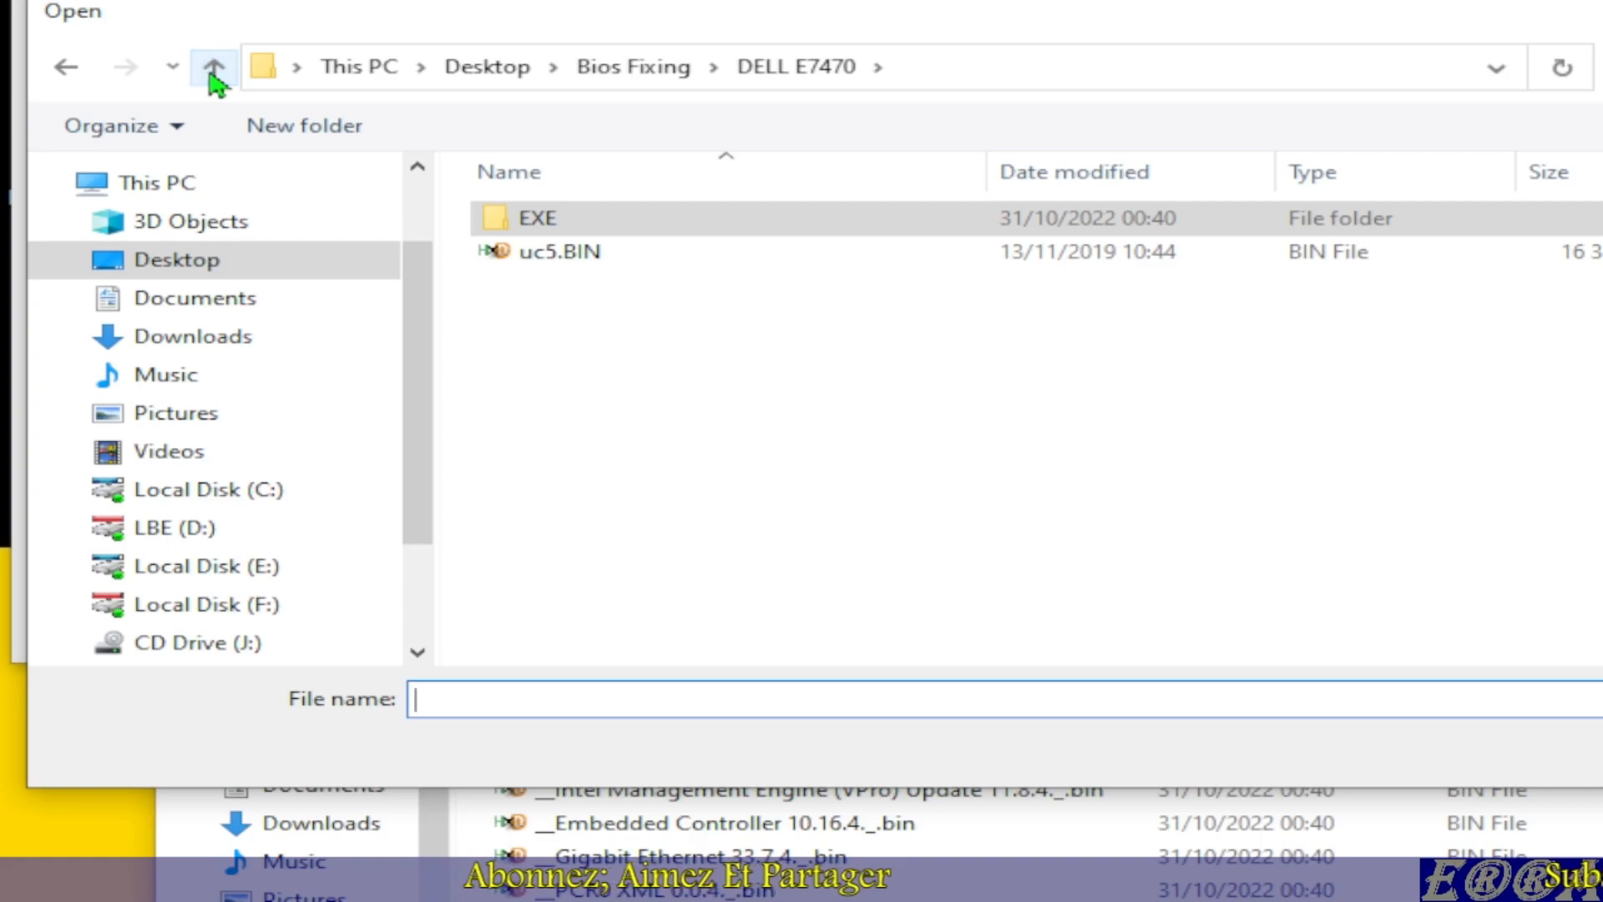
double_click(568, 253)
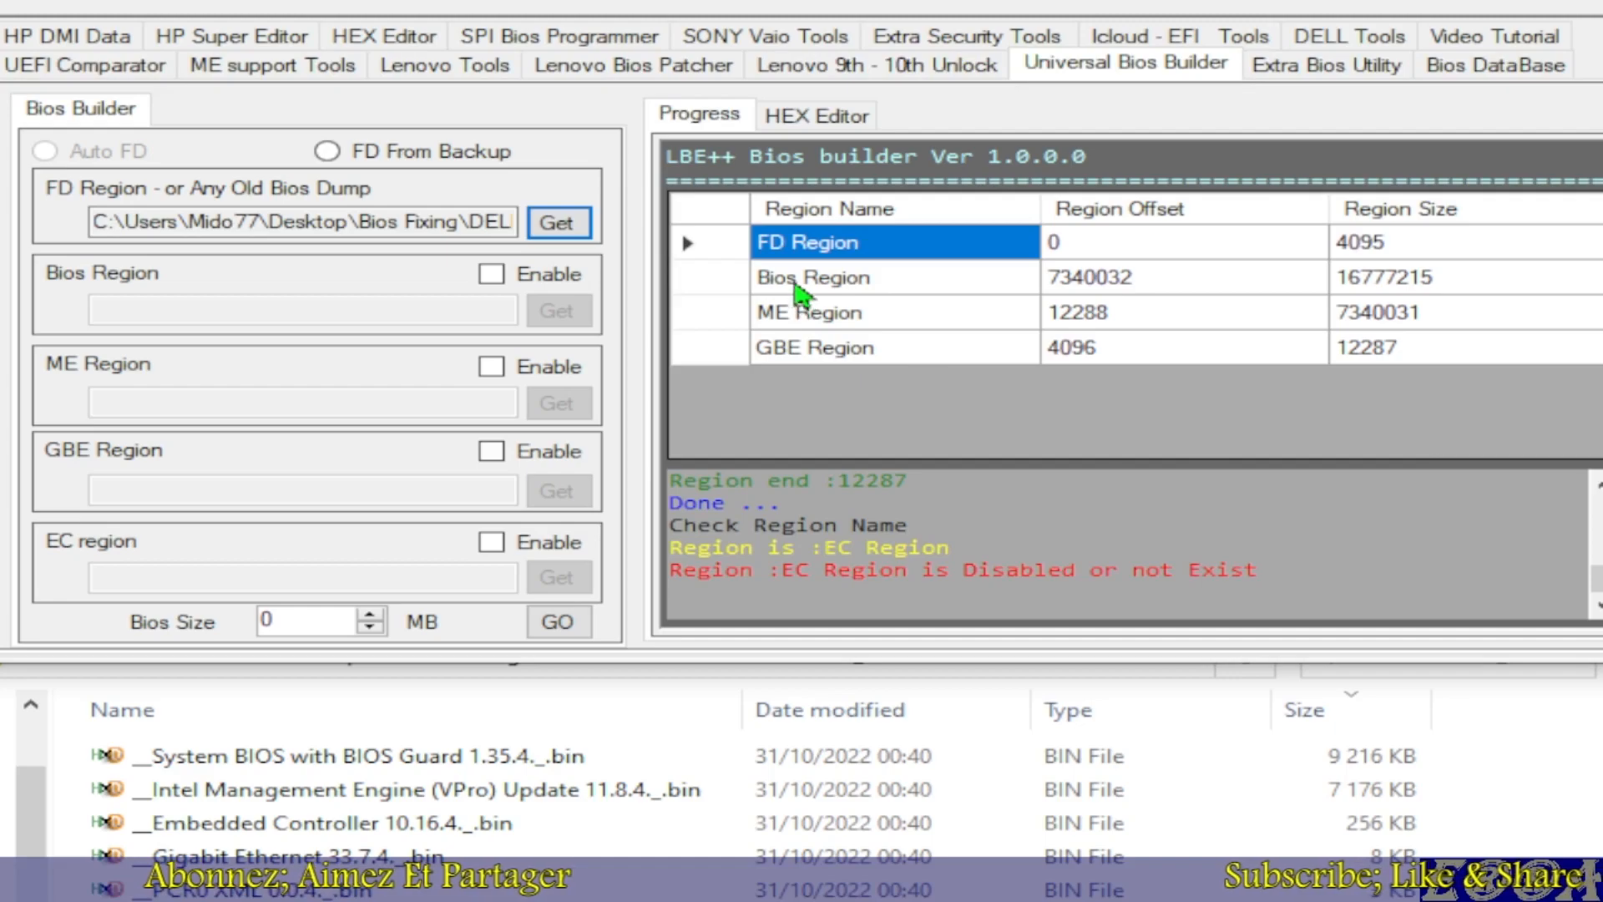
Review the FD, Bios, ME and GBE entries with their offsets and sizes in the builder's region table
click(795, 293)
click(830, 320)
click(822, 350)
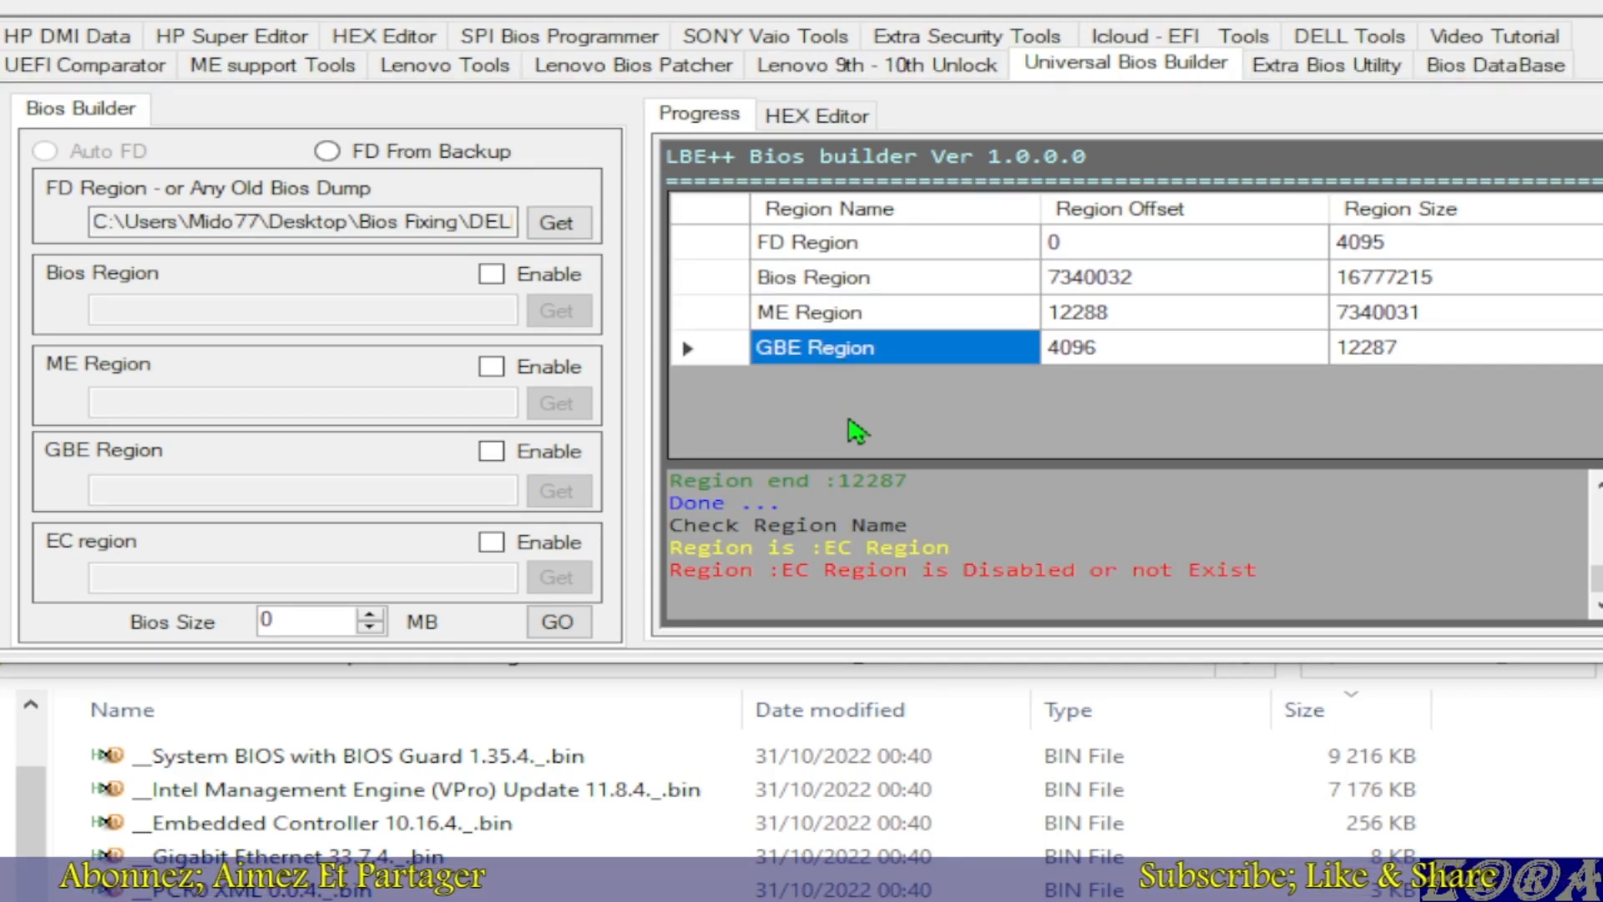
click(786, 256)
click(788, 277)
click(790, 312)
click(798, 345)
click(803, 314)
click(797, 279)
click(794, 249)
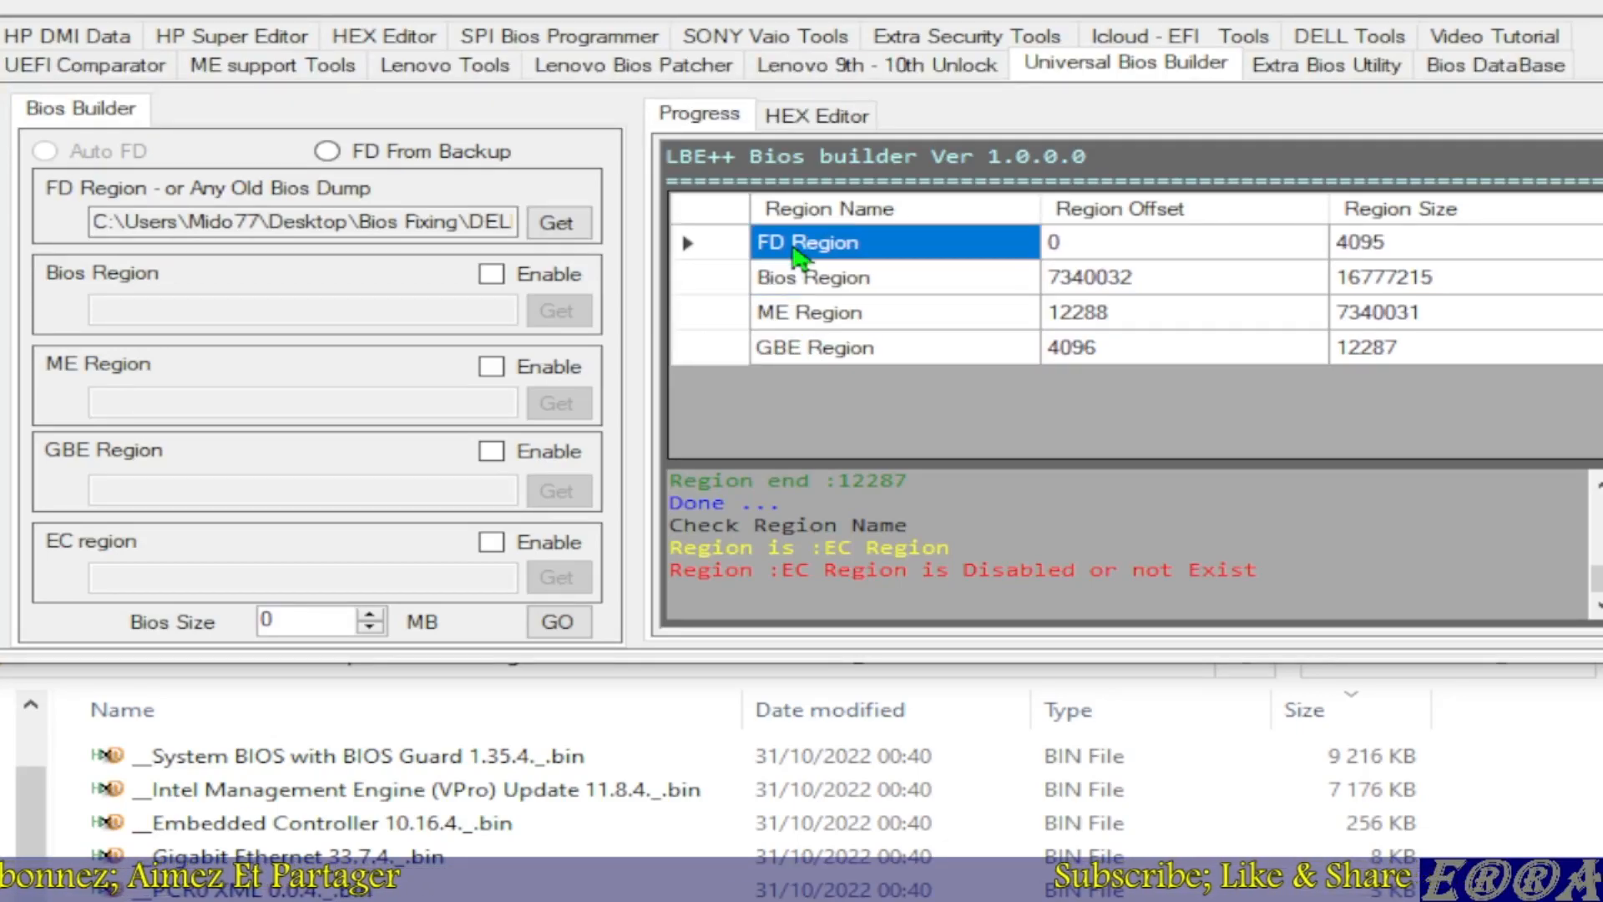
click(800, 278)
click(801, 313)
click(800, 349)
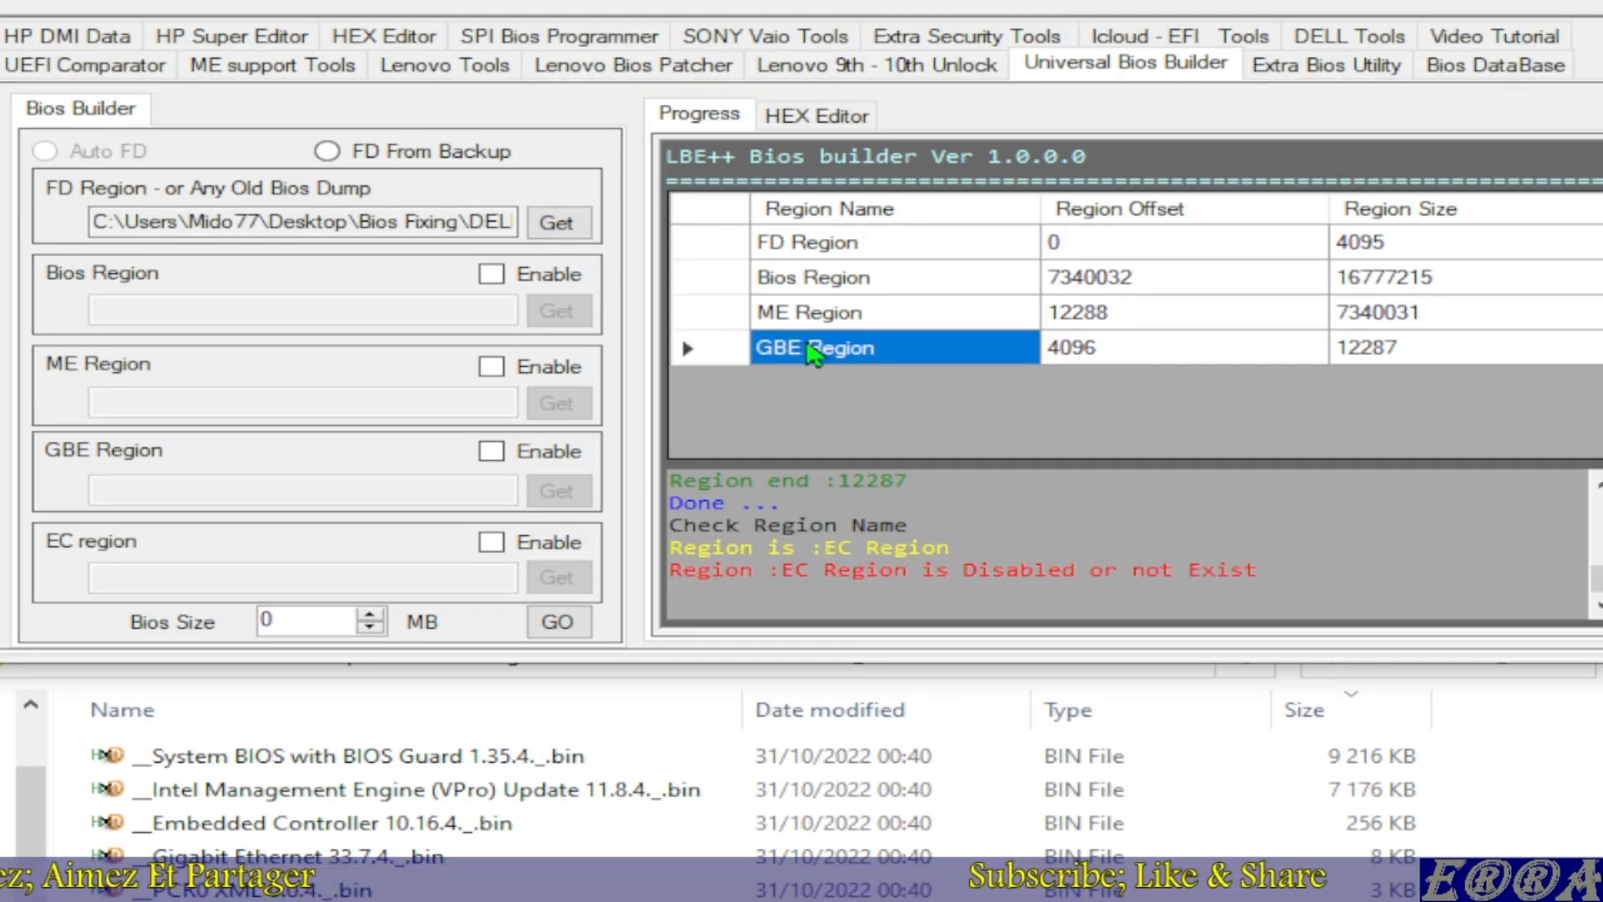
click(809, 246)
click(810, 280)
click(804, 313)
click(806, 349)
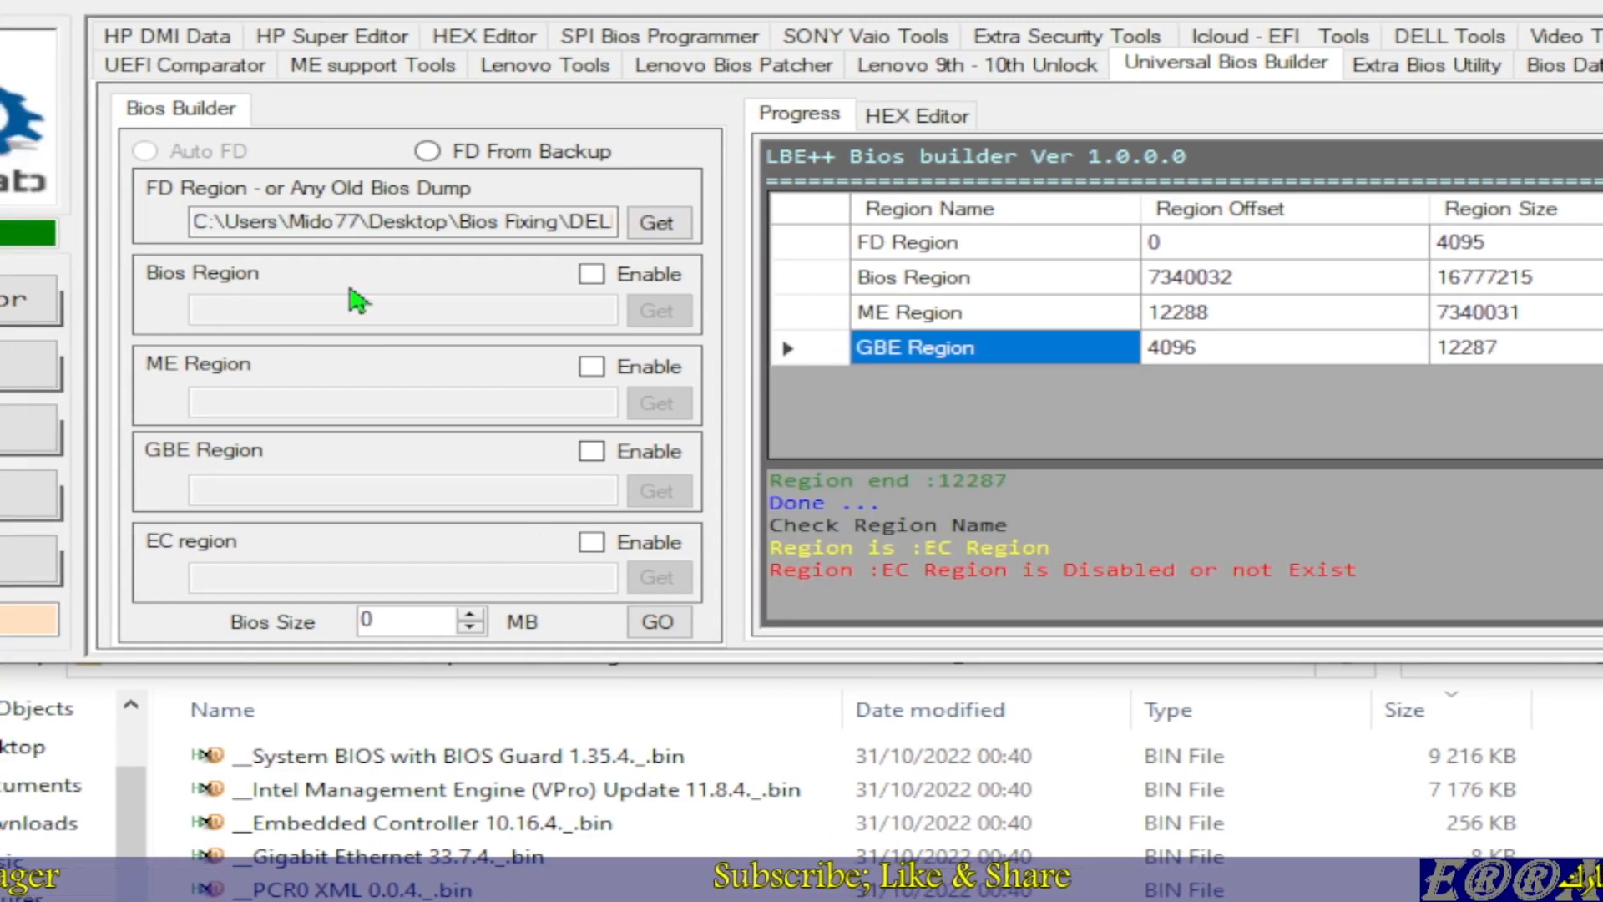
Enable the Bios Region and load __System BIOS with BIOS Guard 1.35.4._.bin from EXE\LBE_OutPut, with the files sorted by size
click(592, 277)
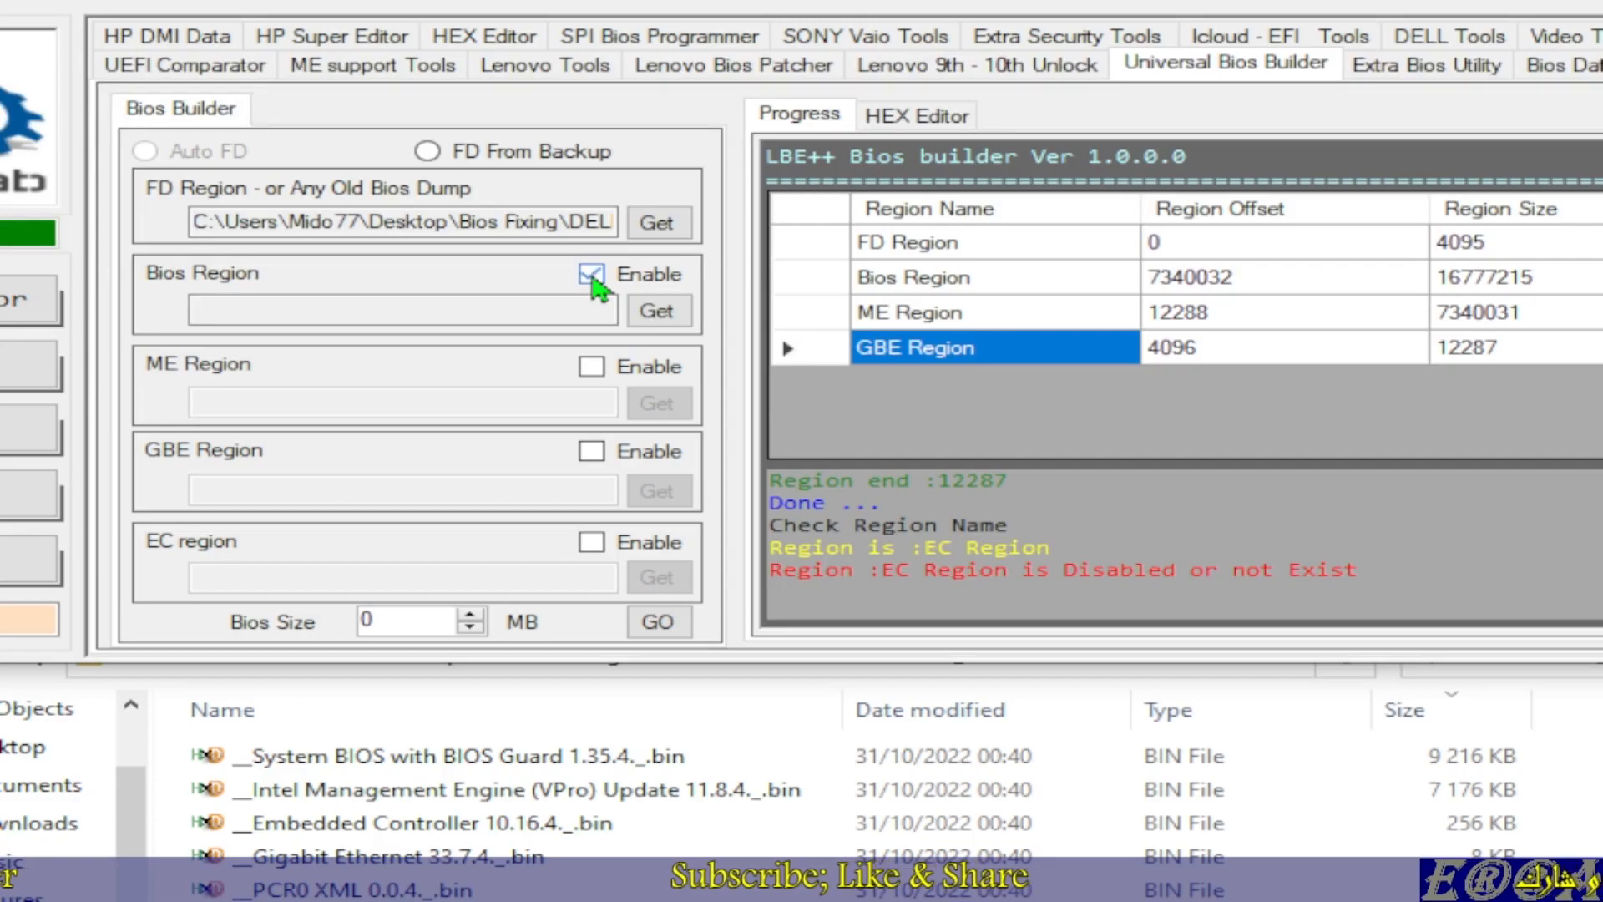
click(666, 317)
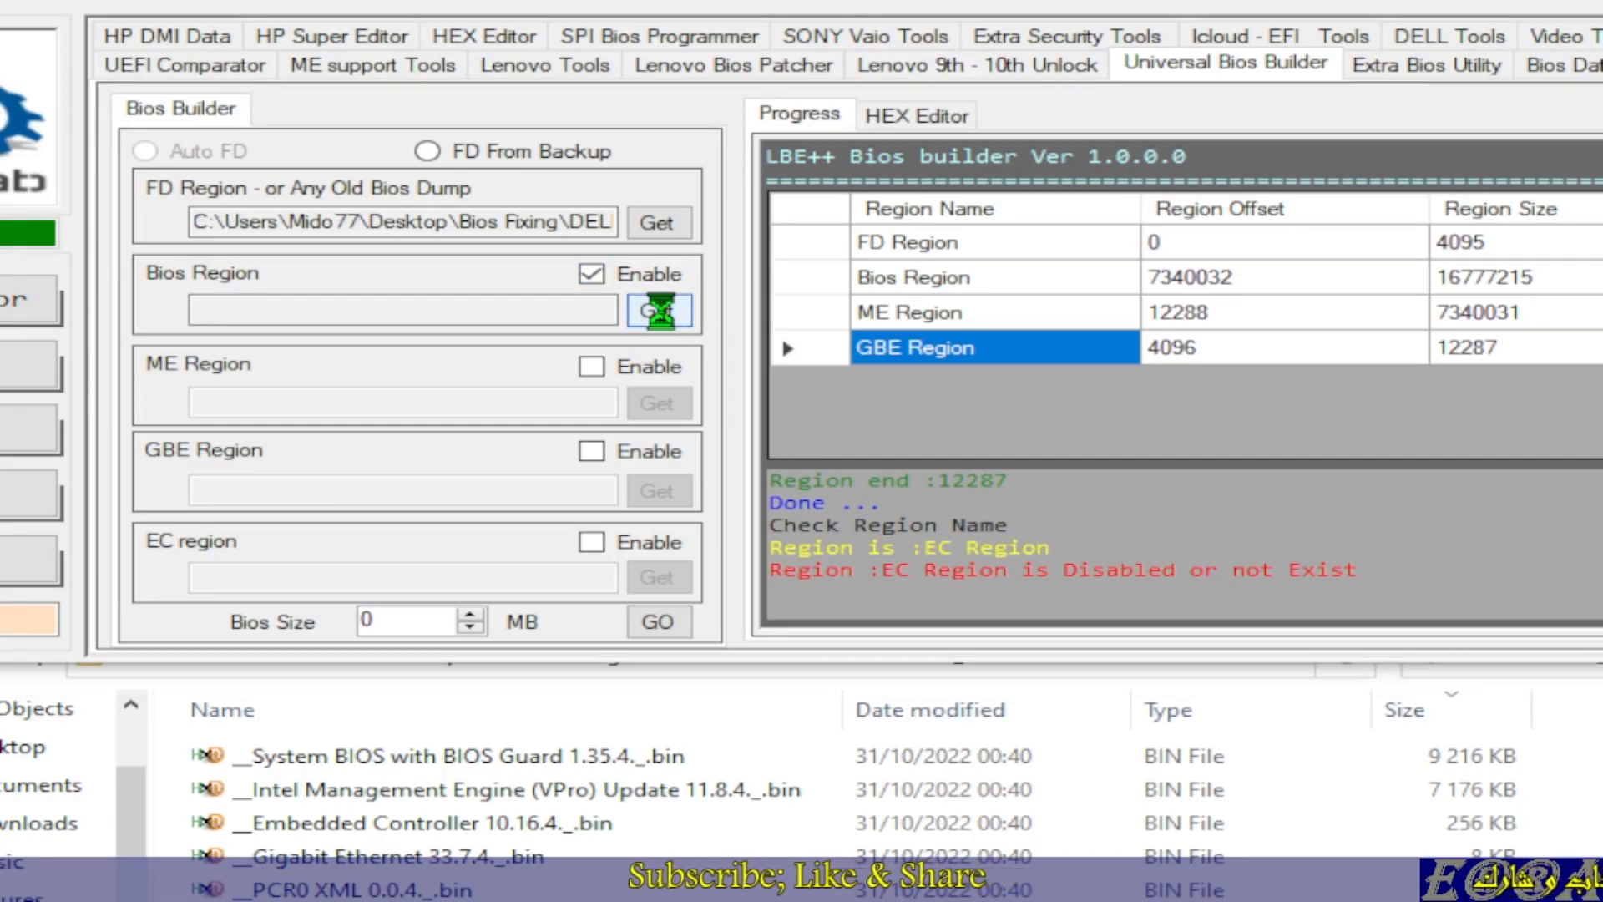
double_click(229, 223)
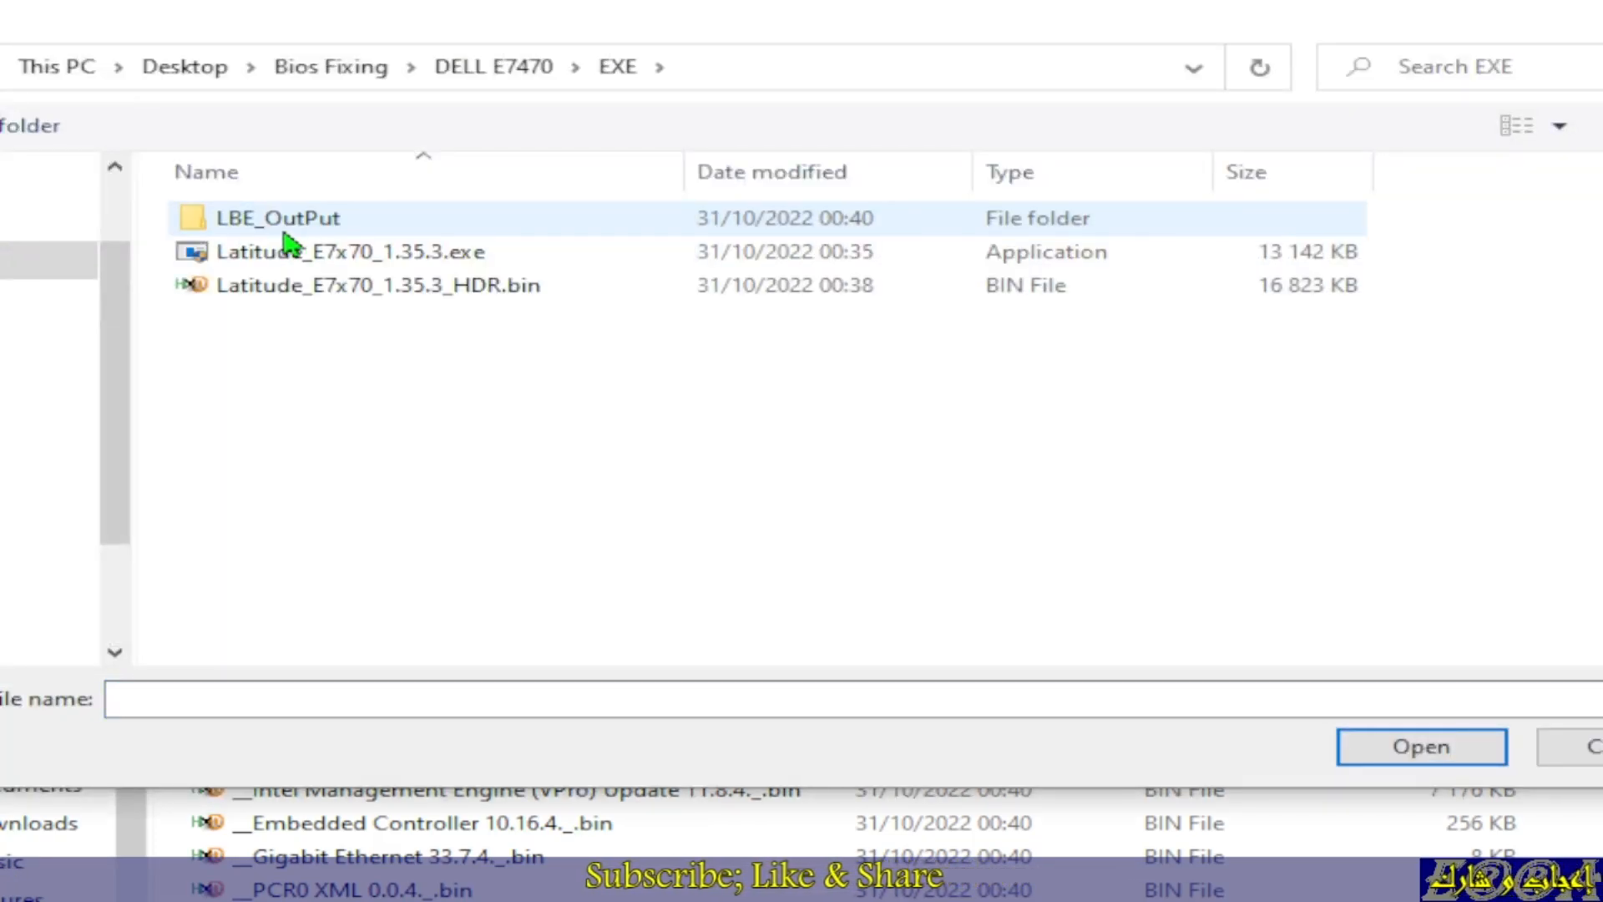
double_click(225, 224)
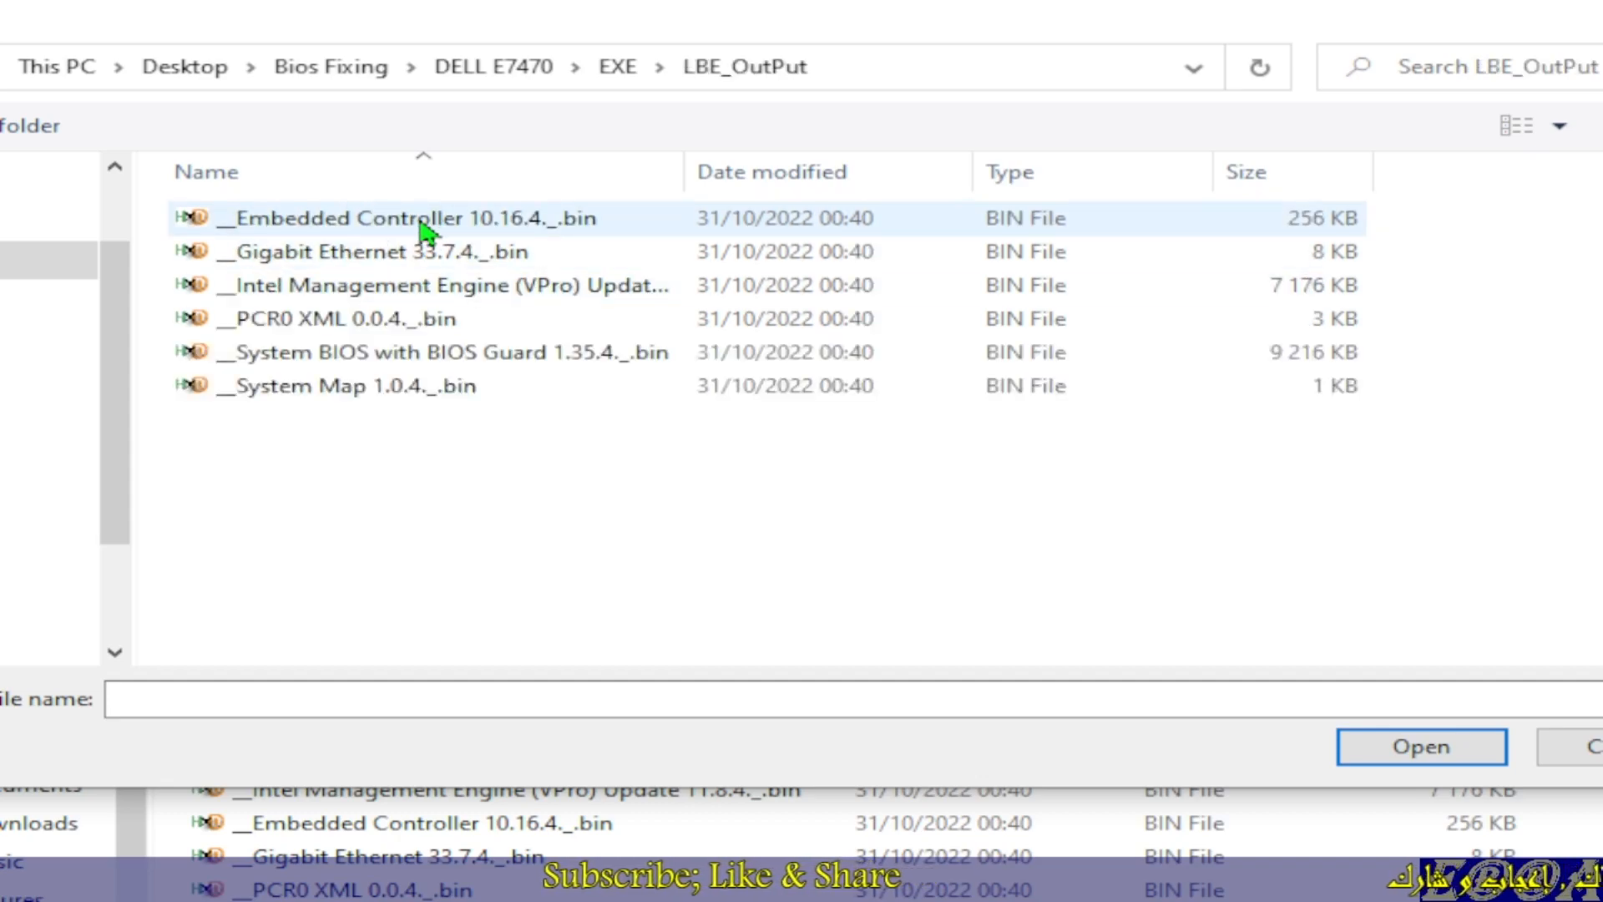
click(1259, 182)
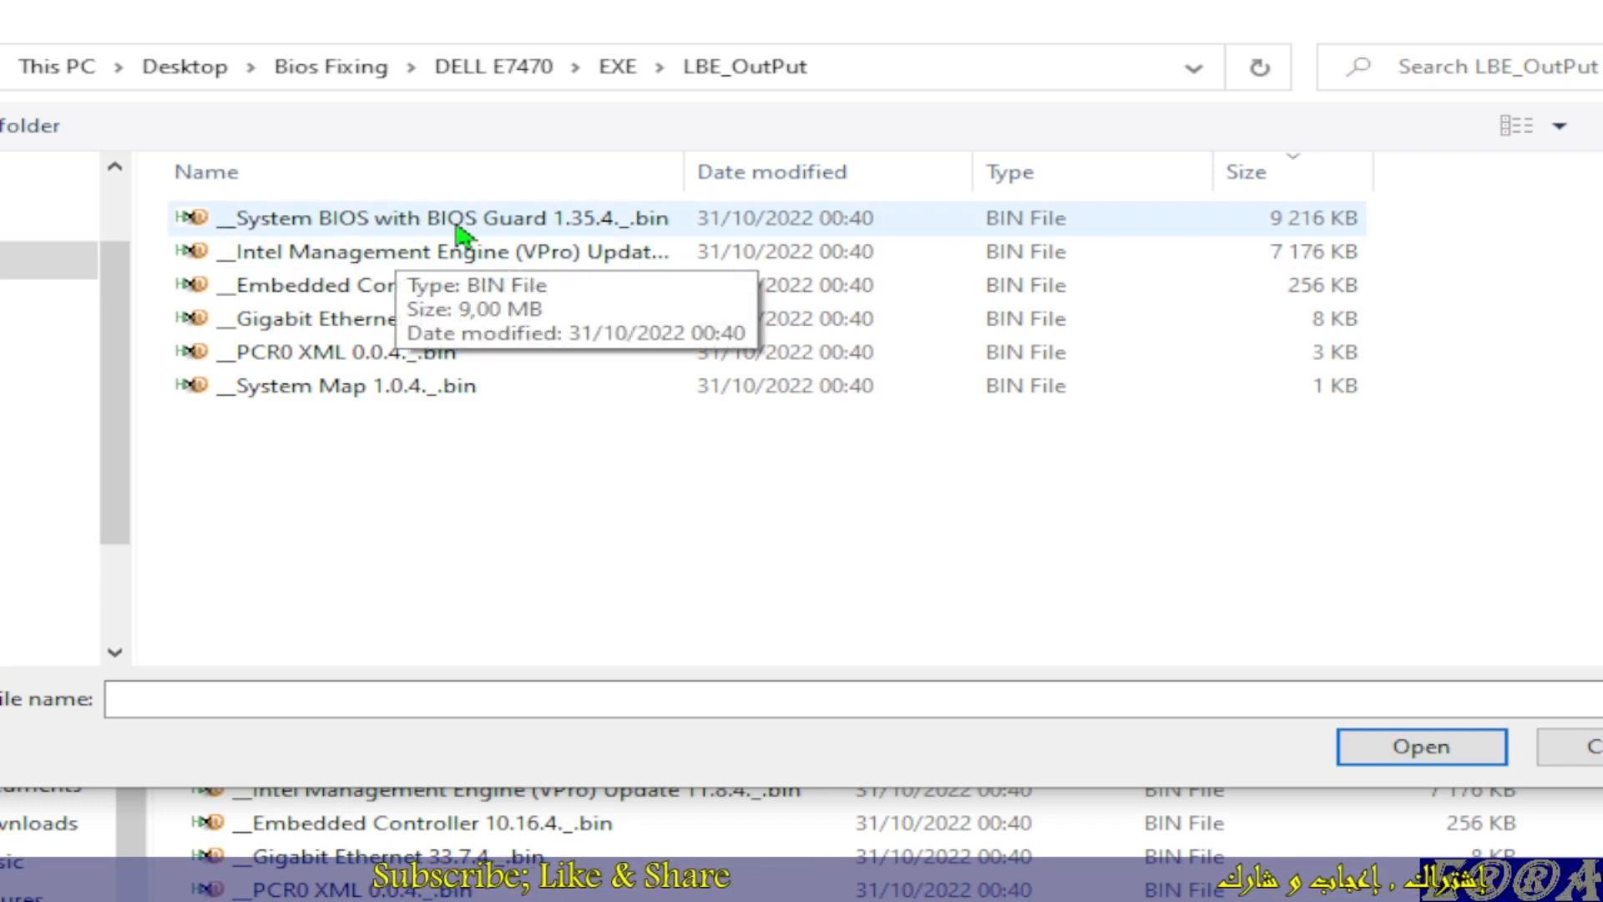
click(519, 232)
double_click(519, 240)
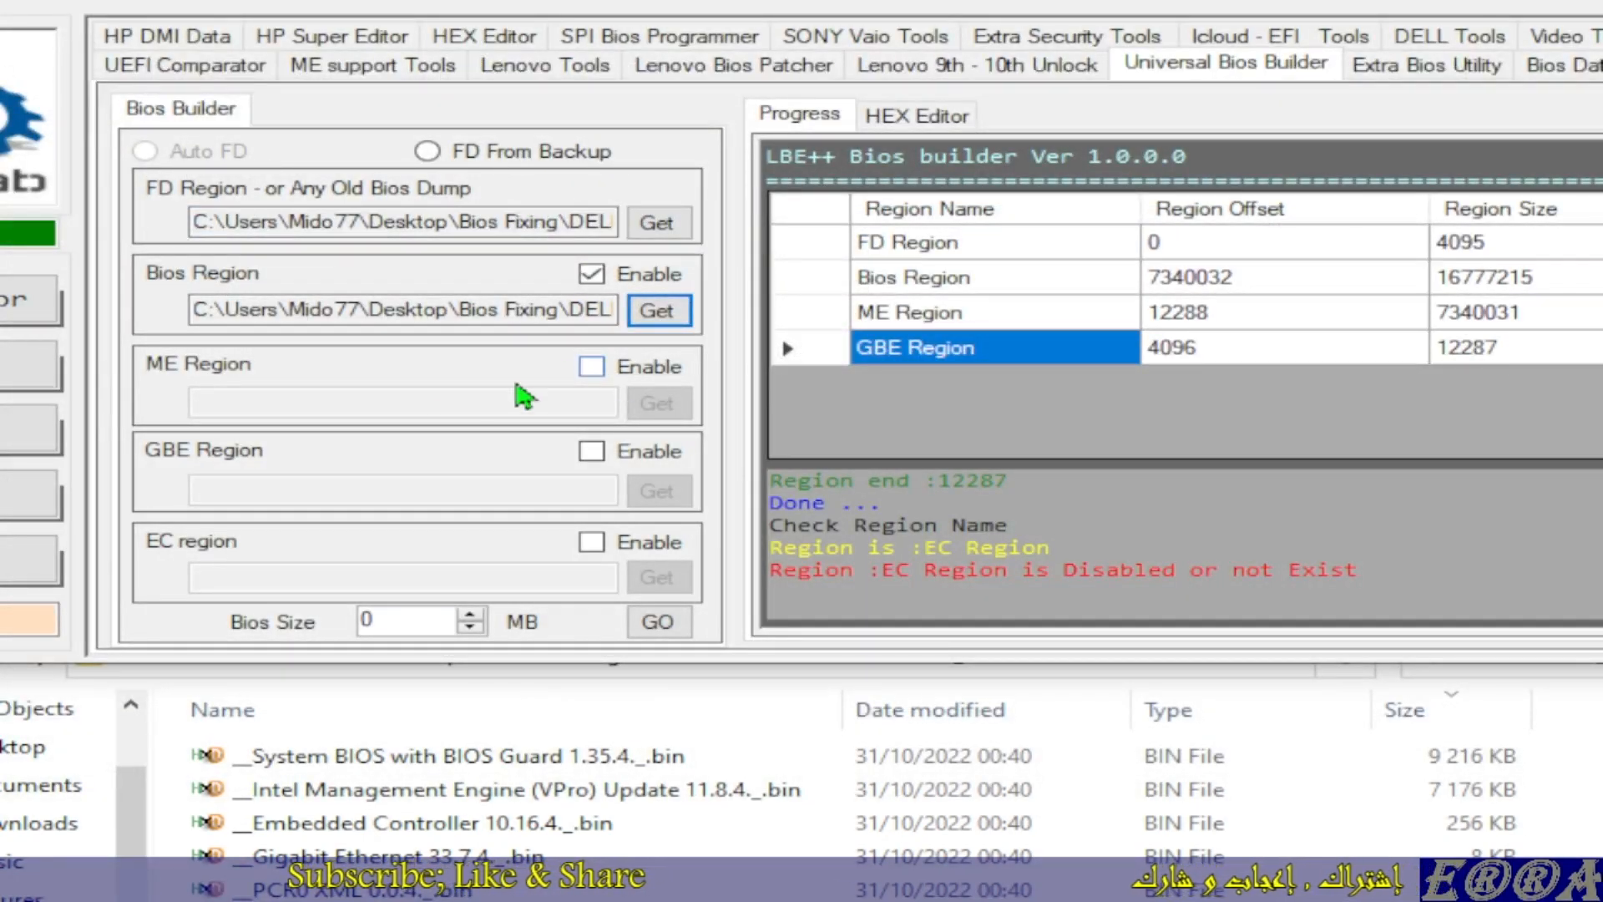
Enable the ME Region and load the Intel Management Engine (VPro) Update 11.8.4 file from LBE_OutPut
click(601, 365)
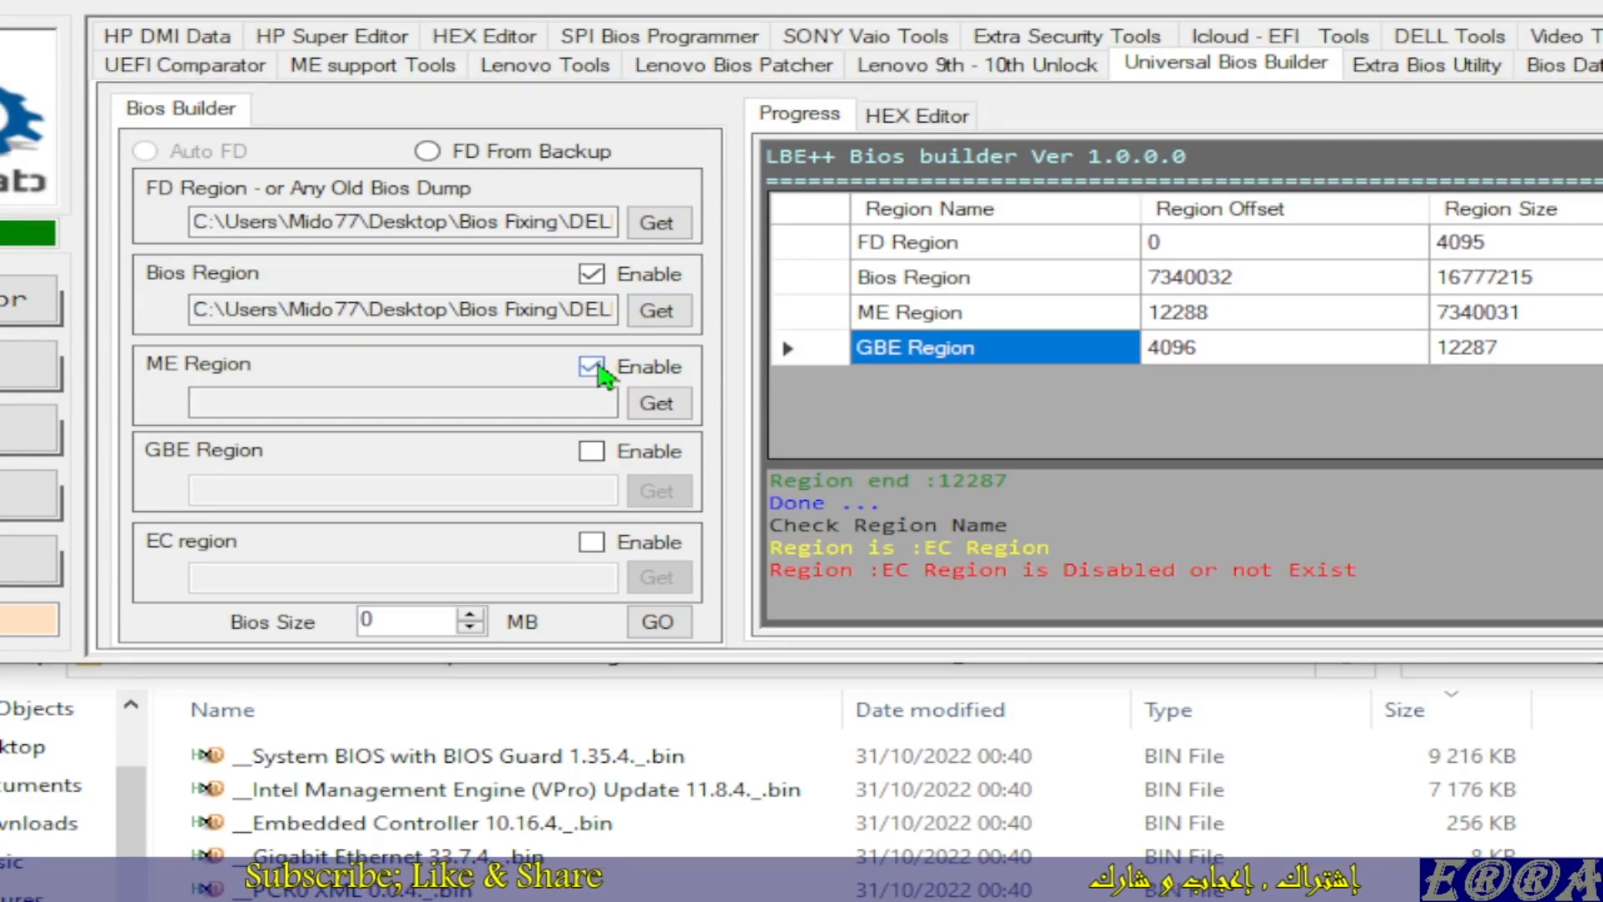
click(657, 403)
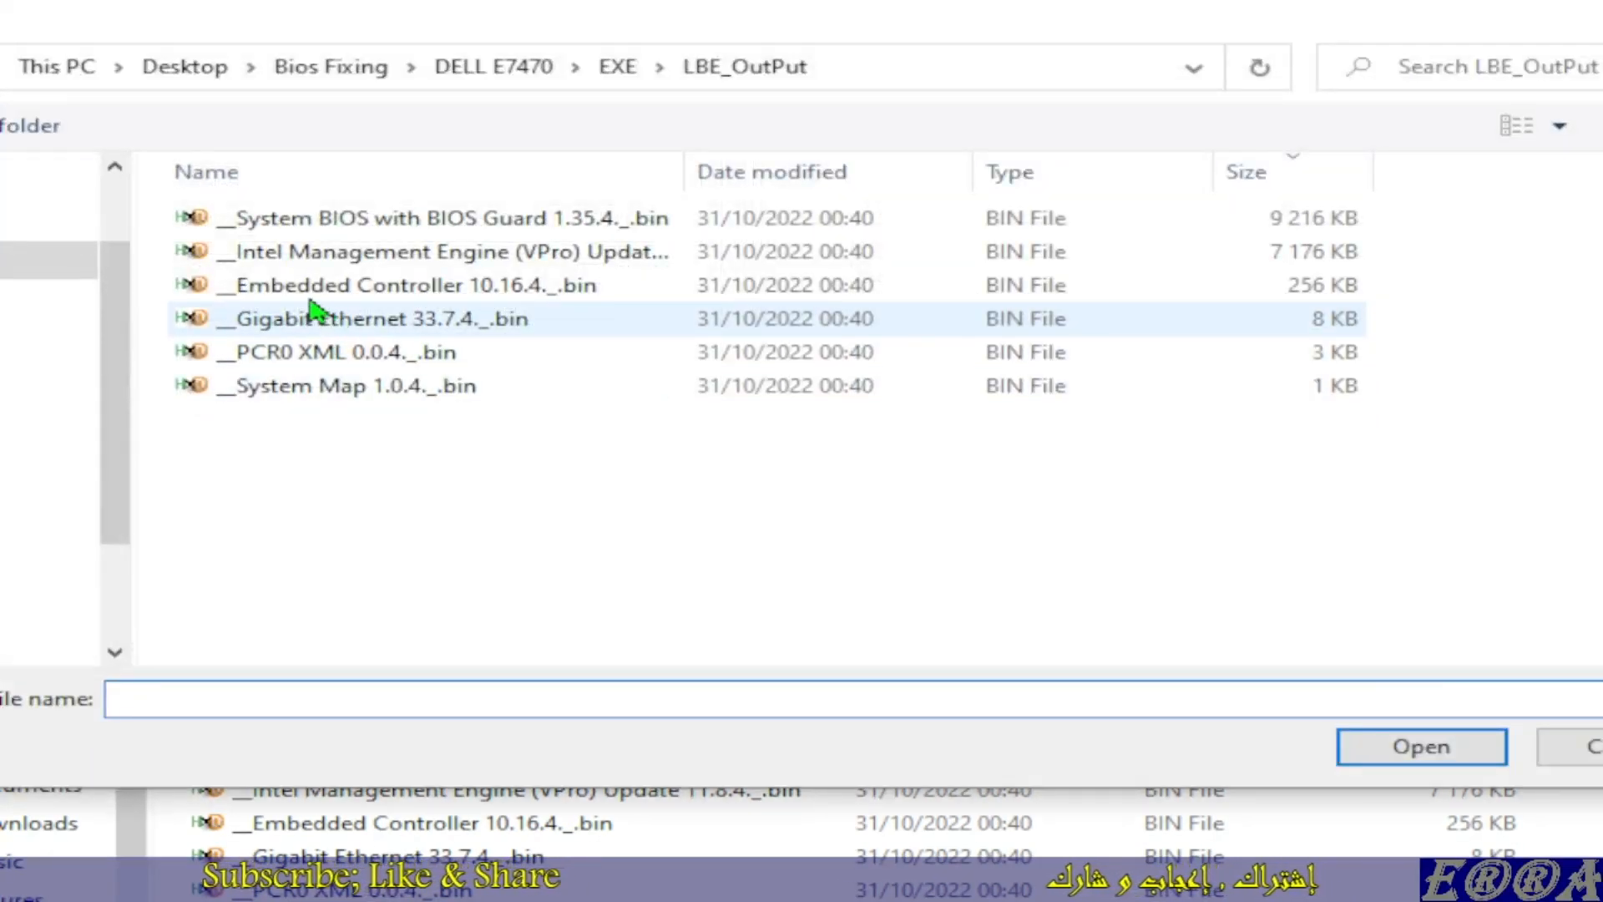
double_click(511, 261)
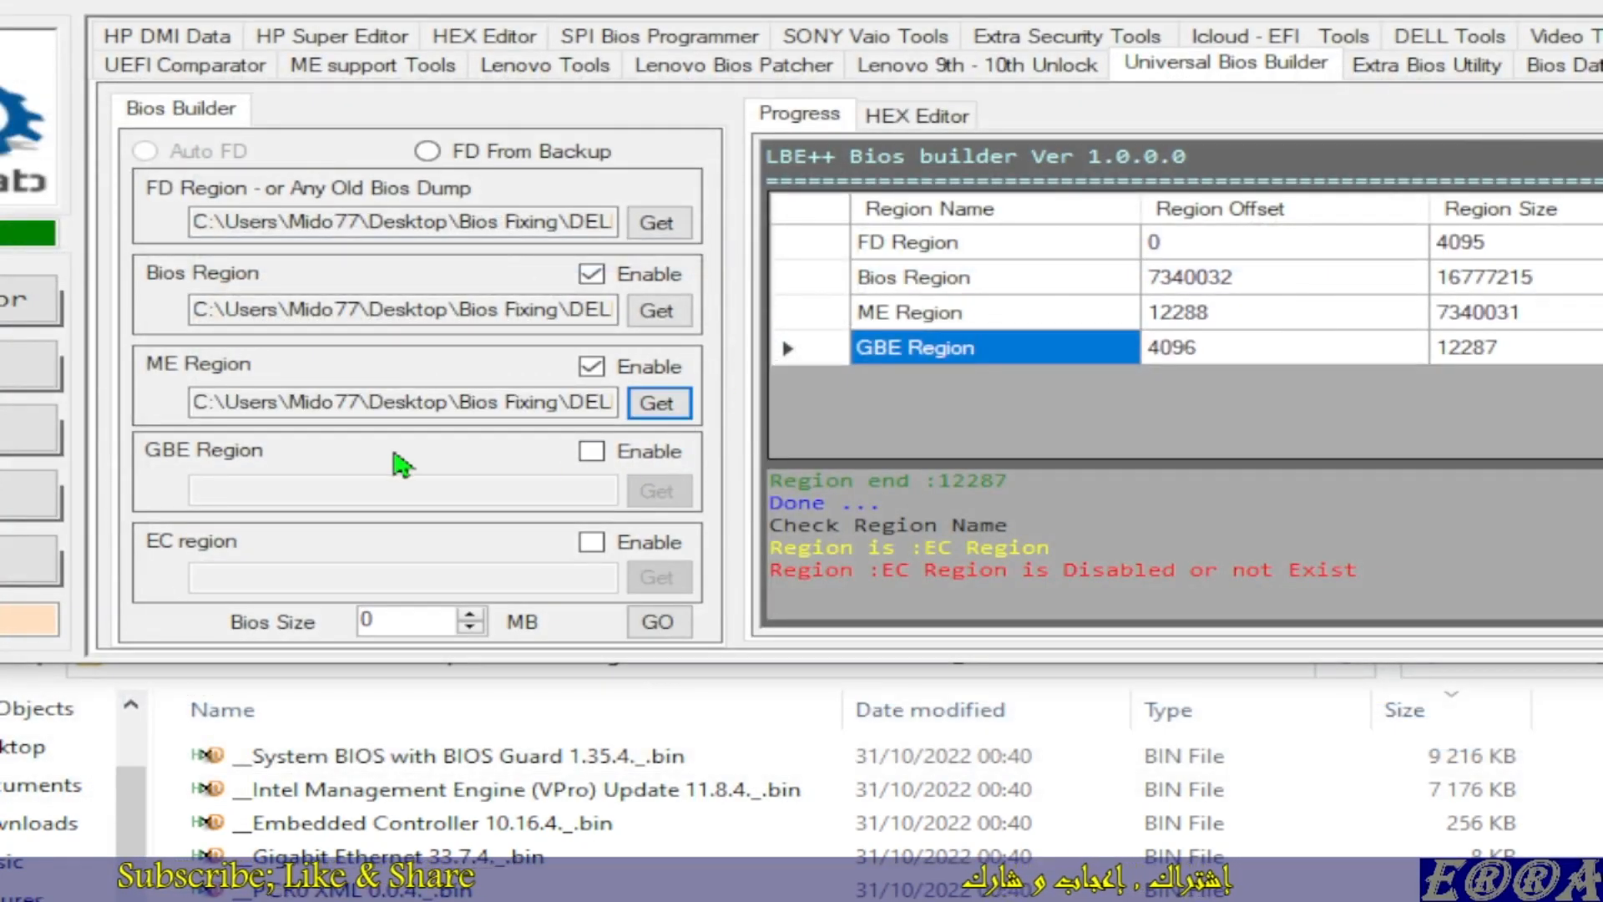
Enable the GBE Region and load __Gigabit Ethernet 33.7.4._.bin, checking the EC Region message in the log
click(639, 451)
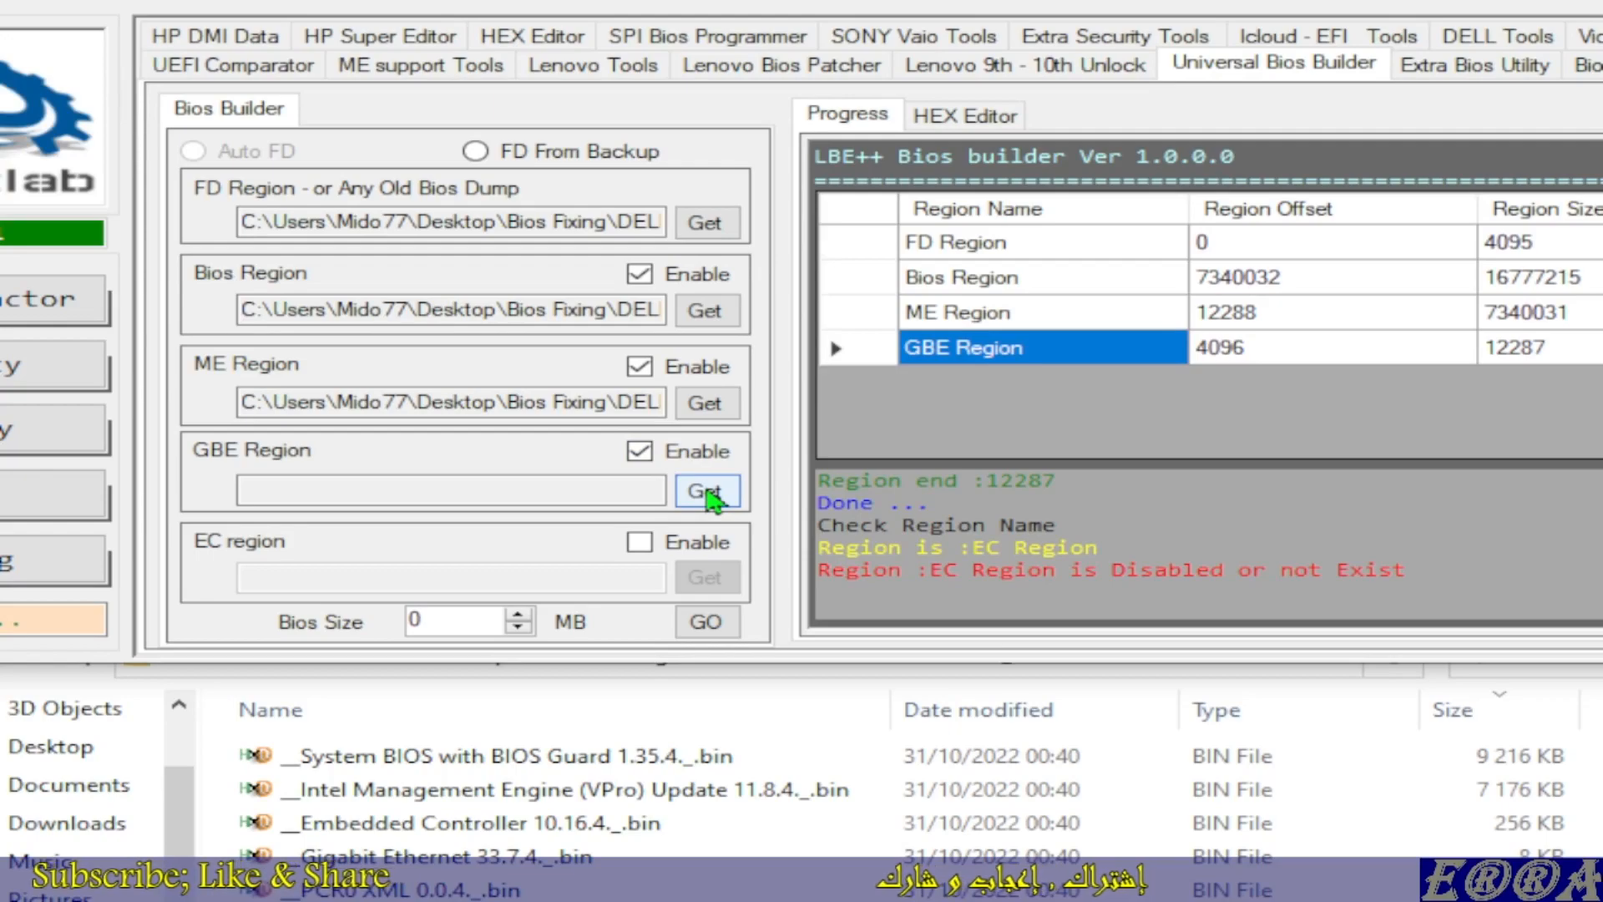
drag(919, 576, 1438, 574)
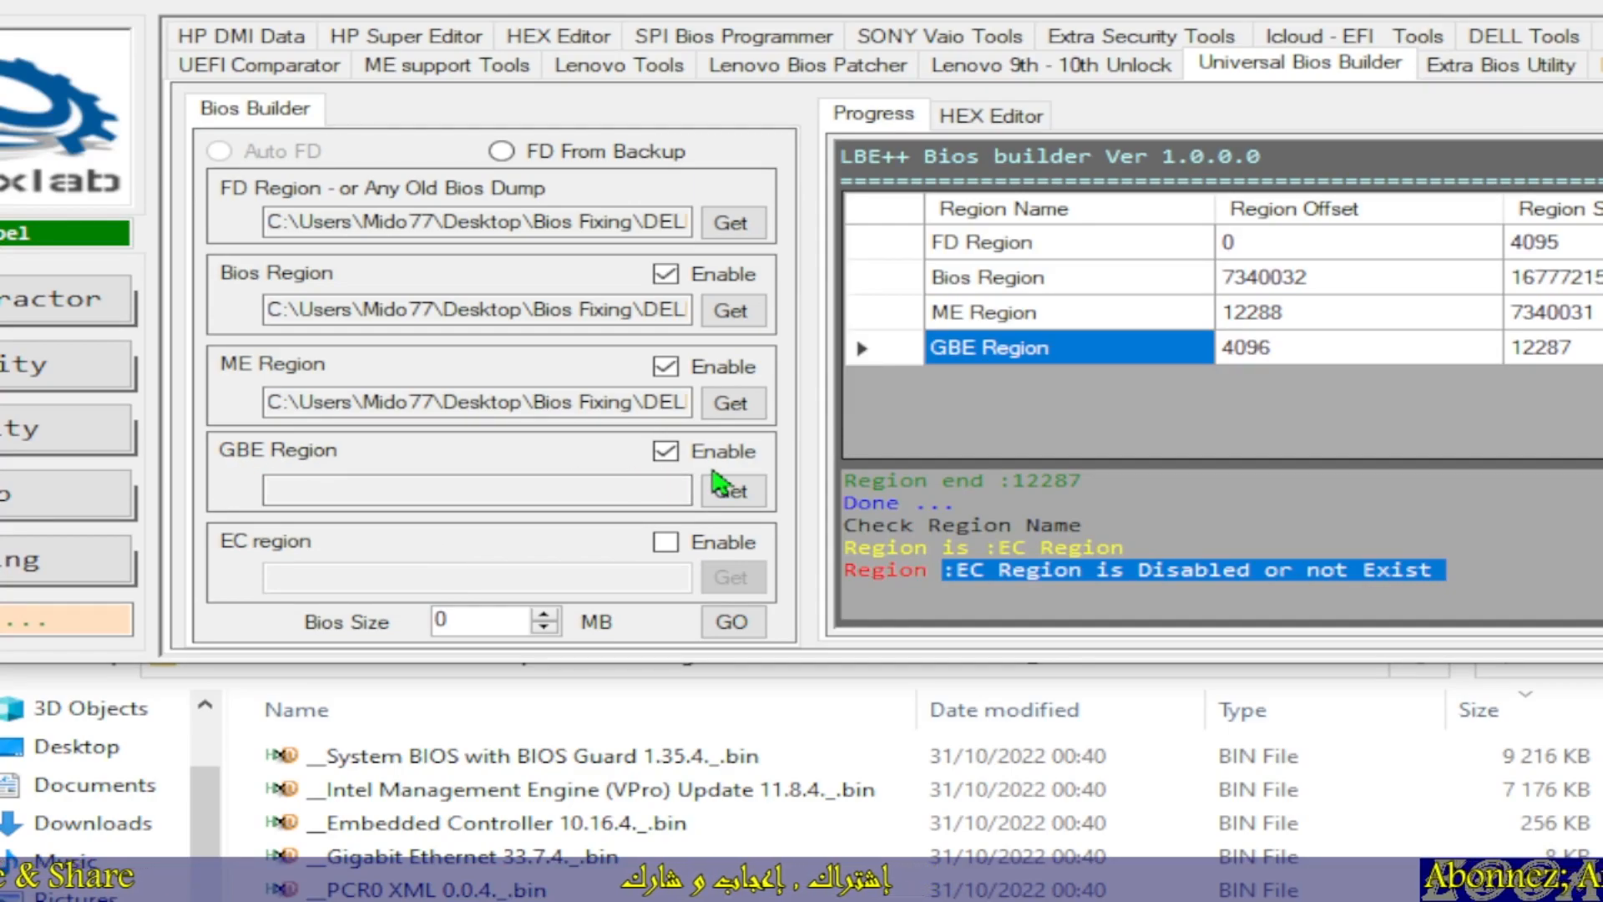
click(745, 495)
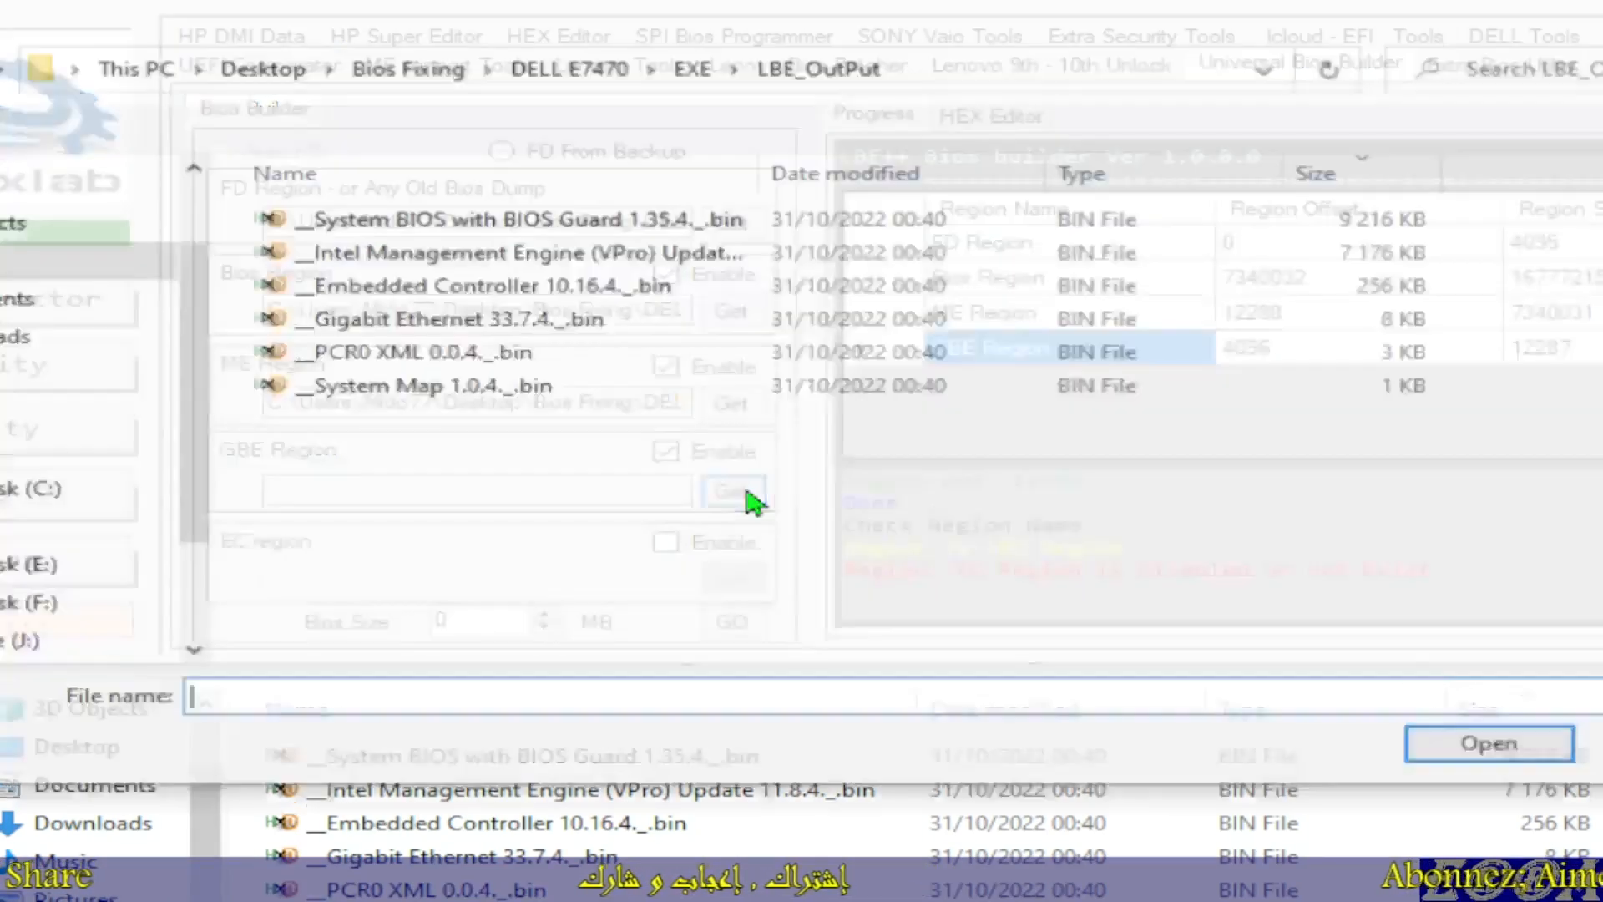
click(394, 328)
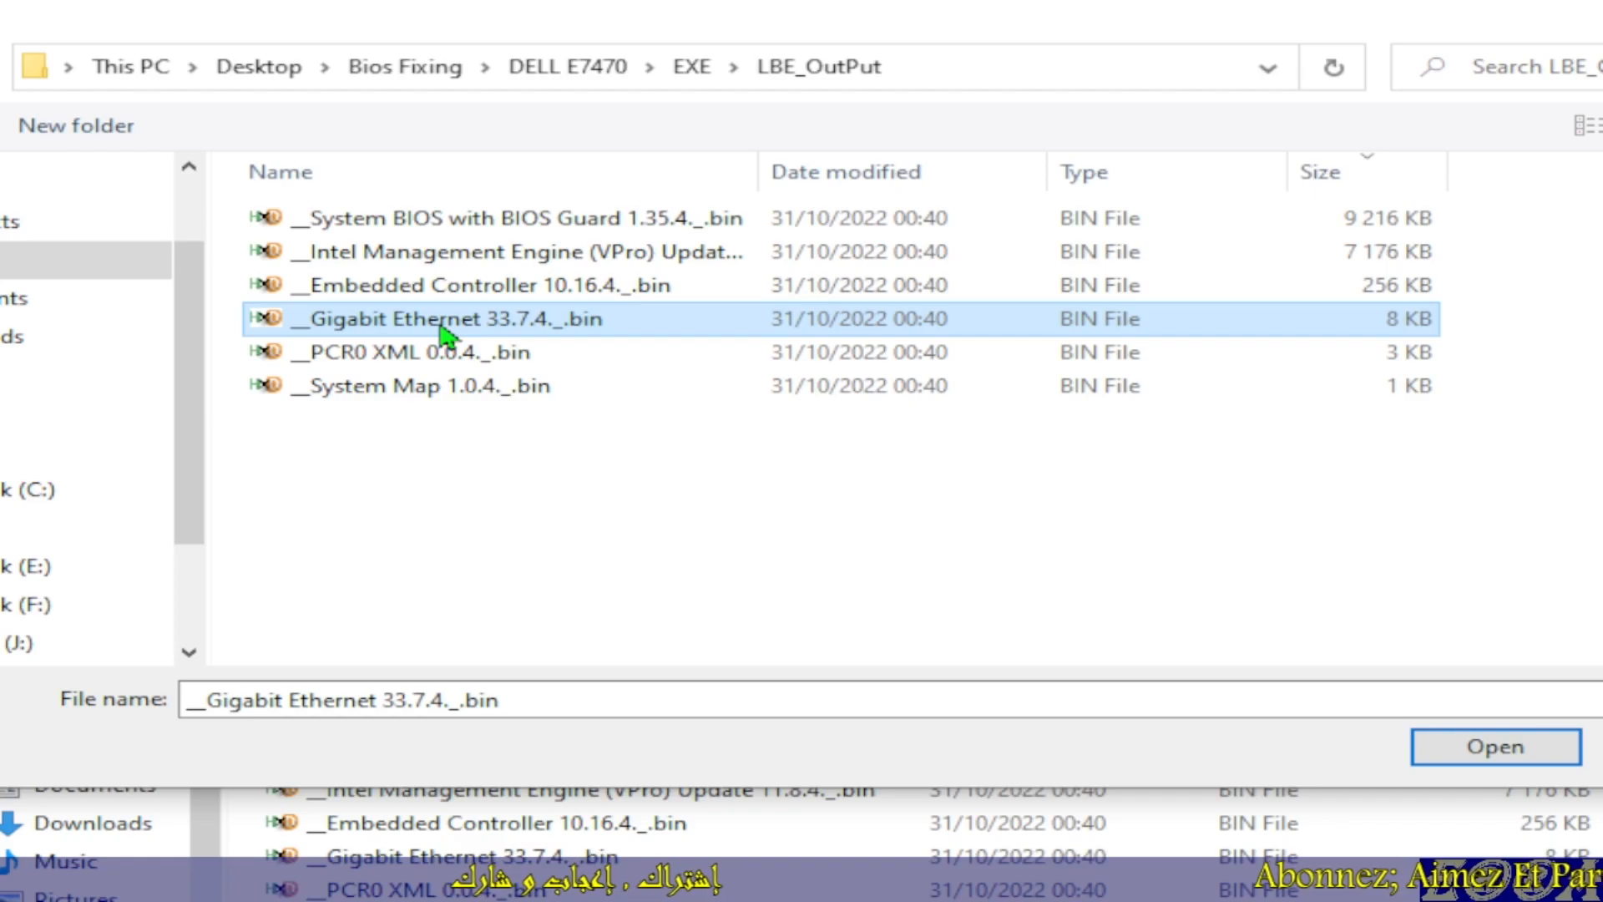
double_click(440, 334)
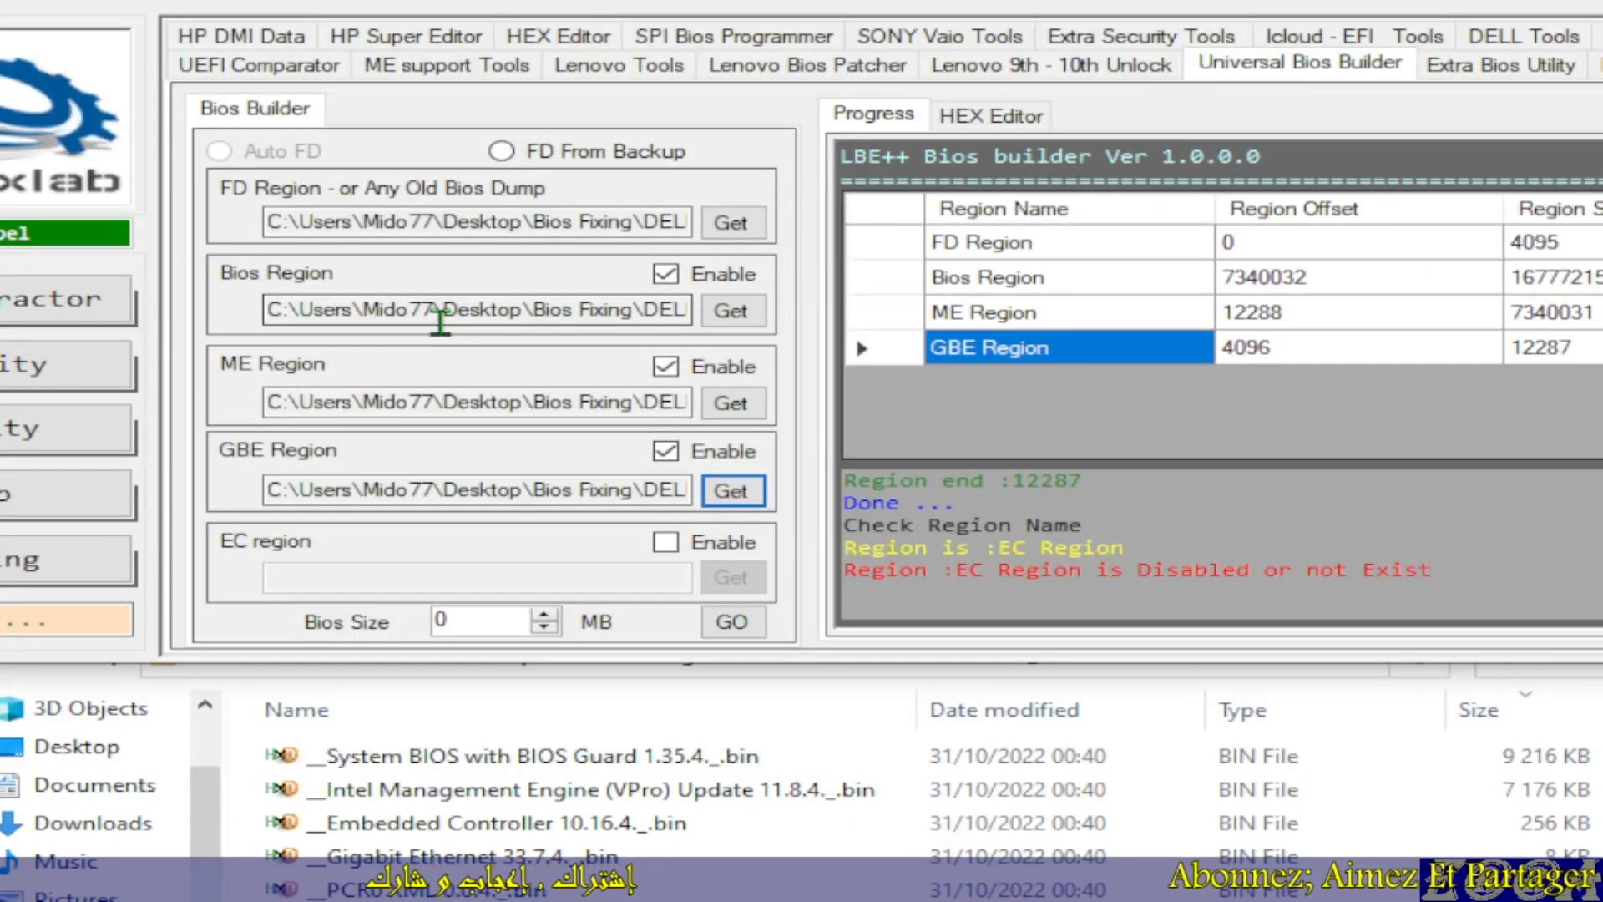
Show the builder's HEX Editor, select the Bios Size value and look up the size of uc5.BIN in the DELL E7470 folder
click(996, 125)
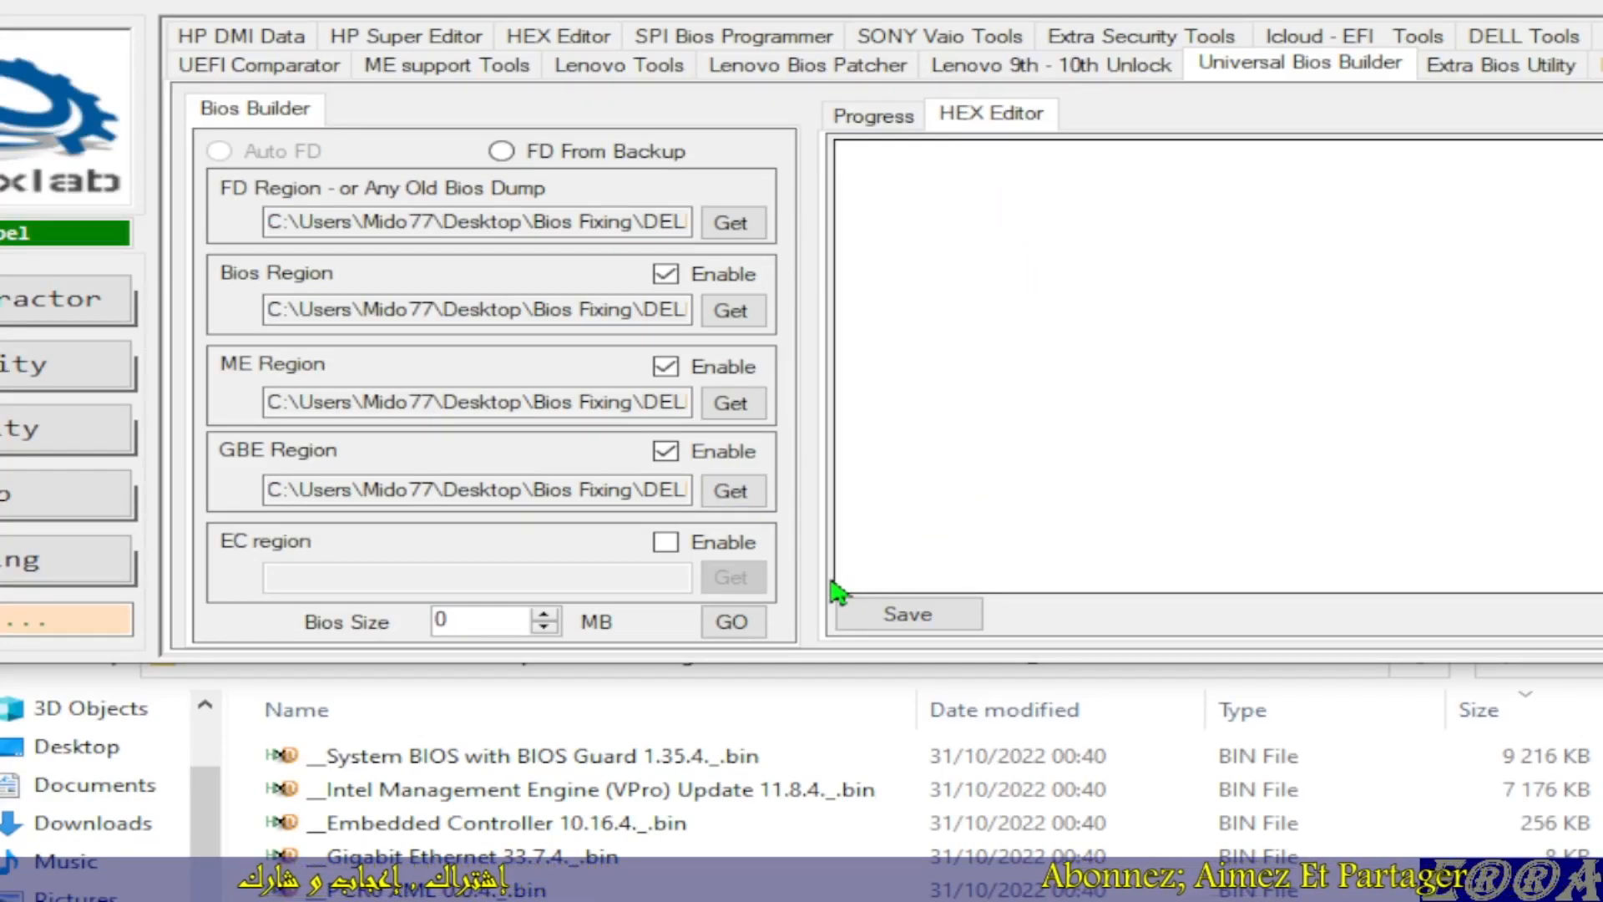
double_click(442, 620)
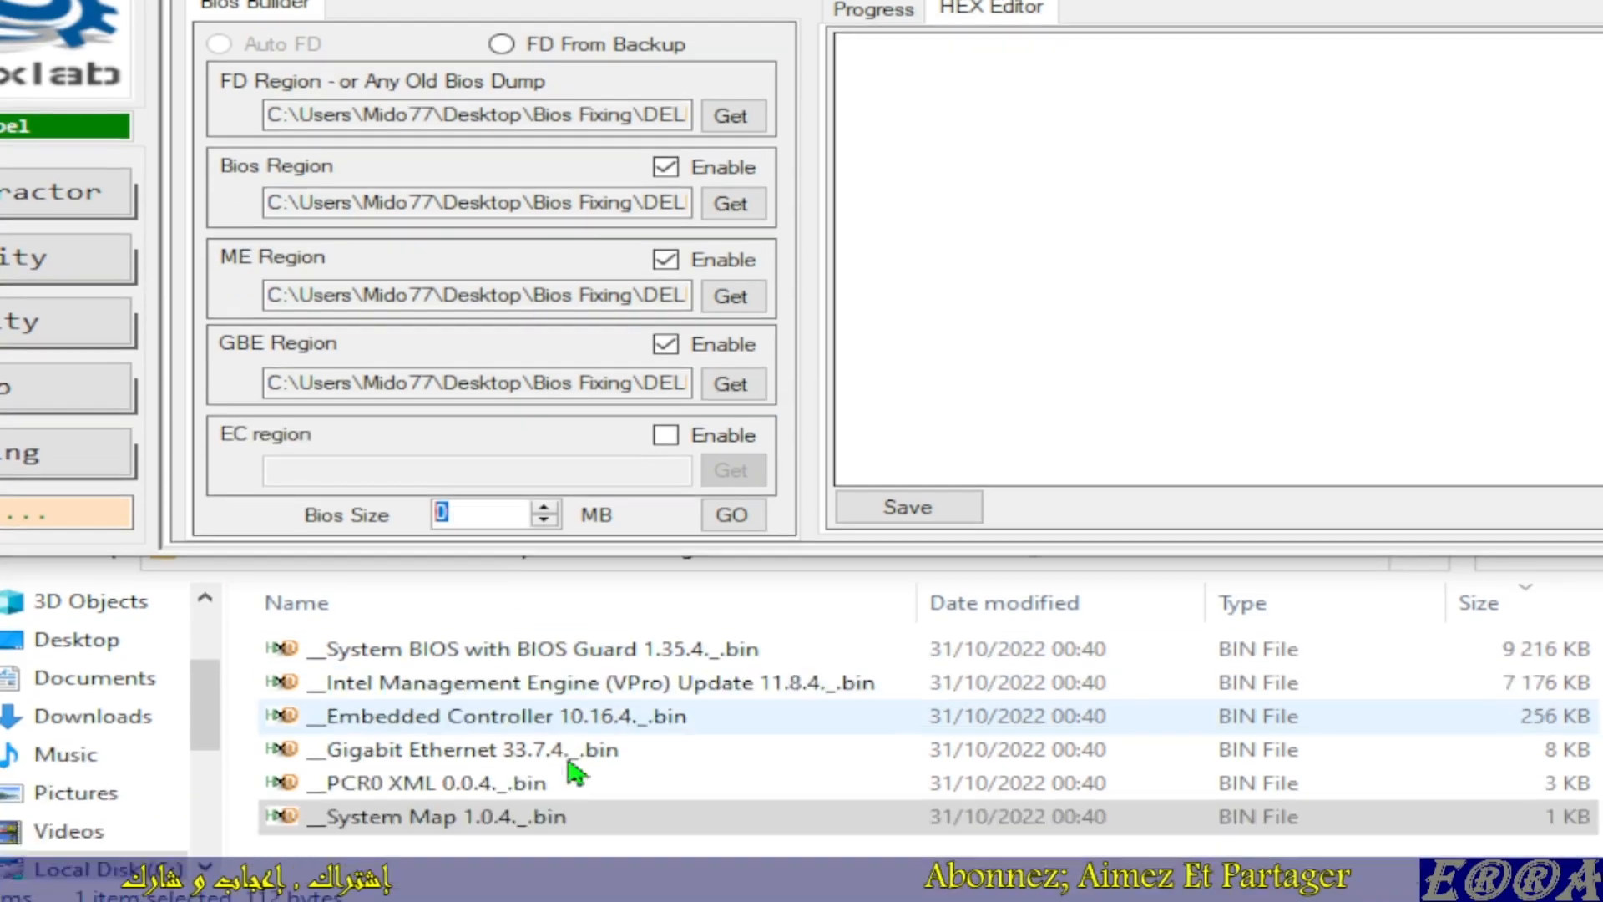
click(520, 810)
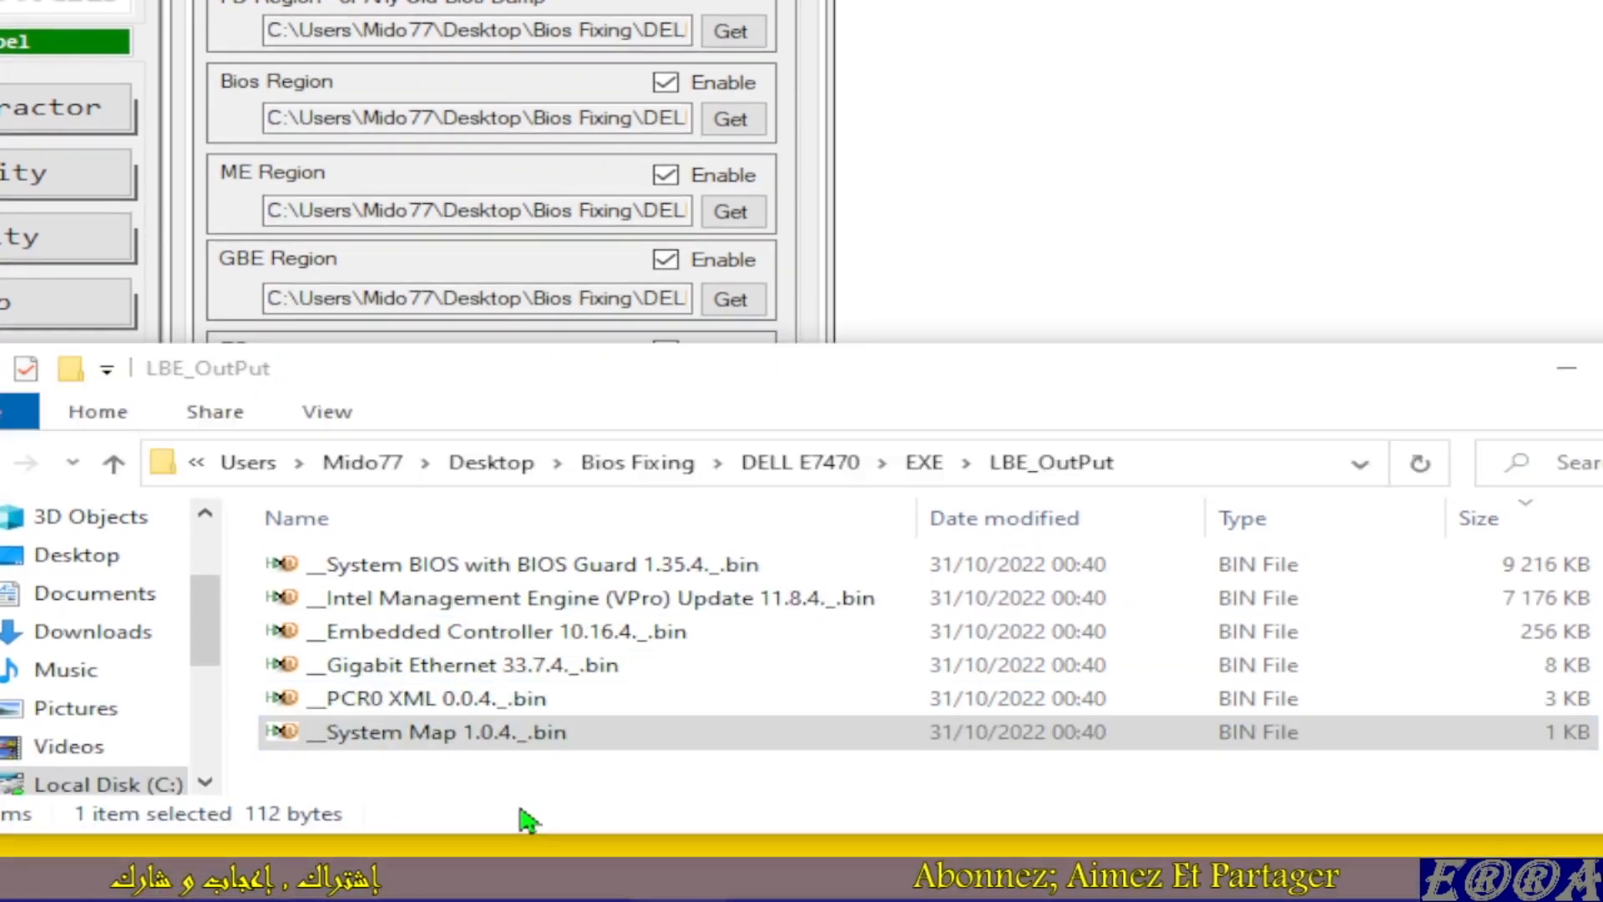
click(113, 463)
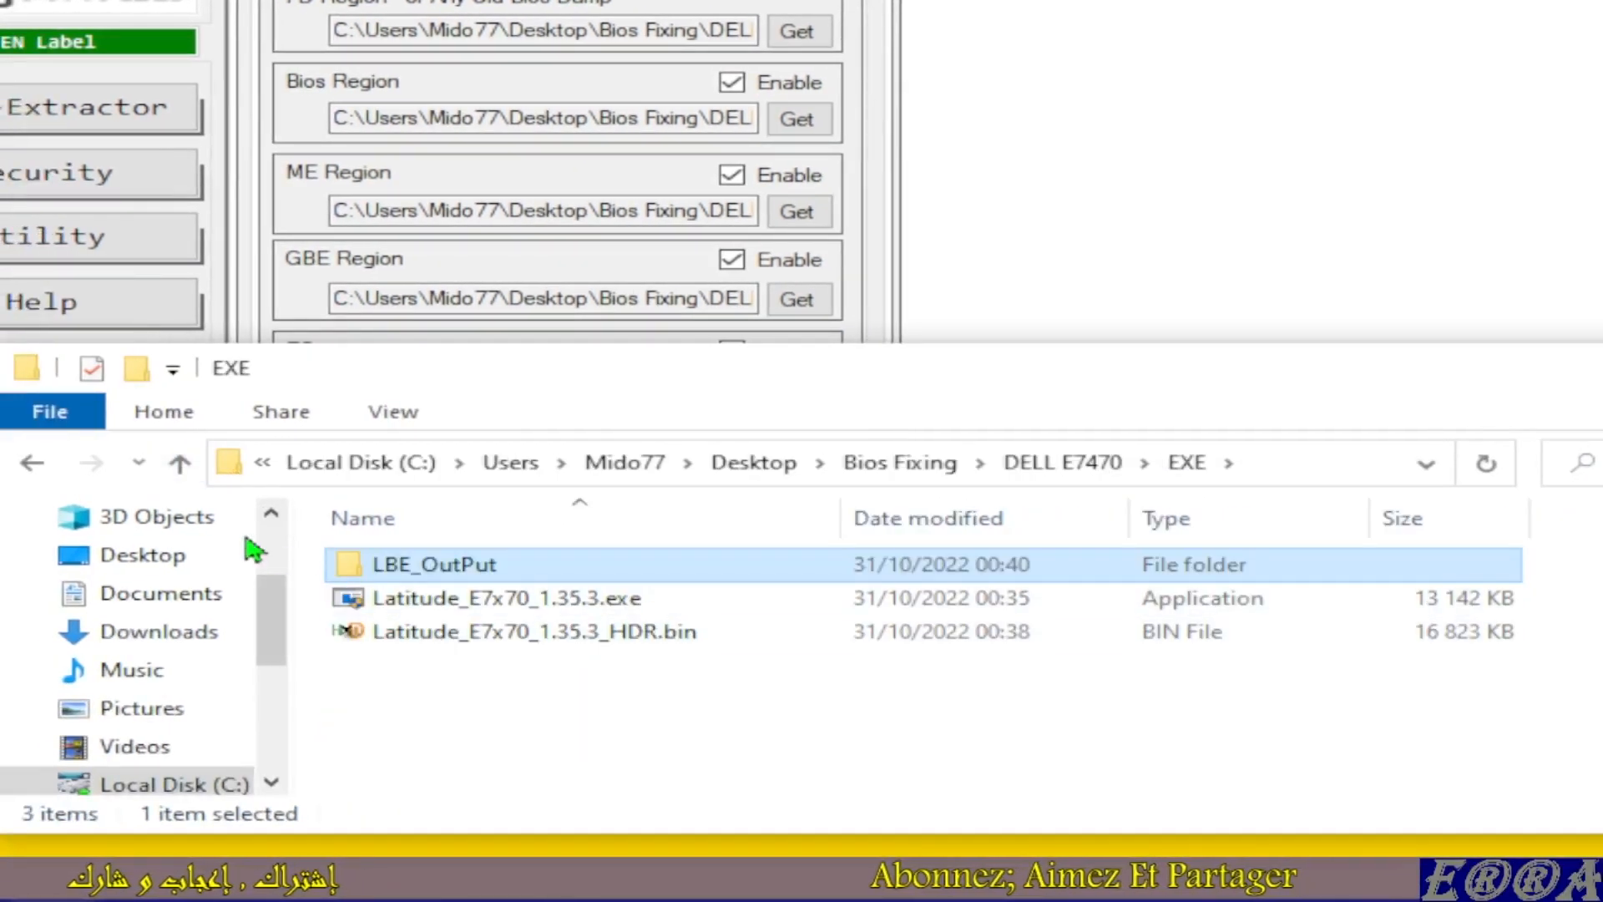
click(180, 463)
click(403, 605)
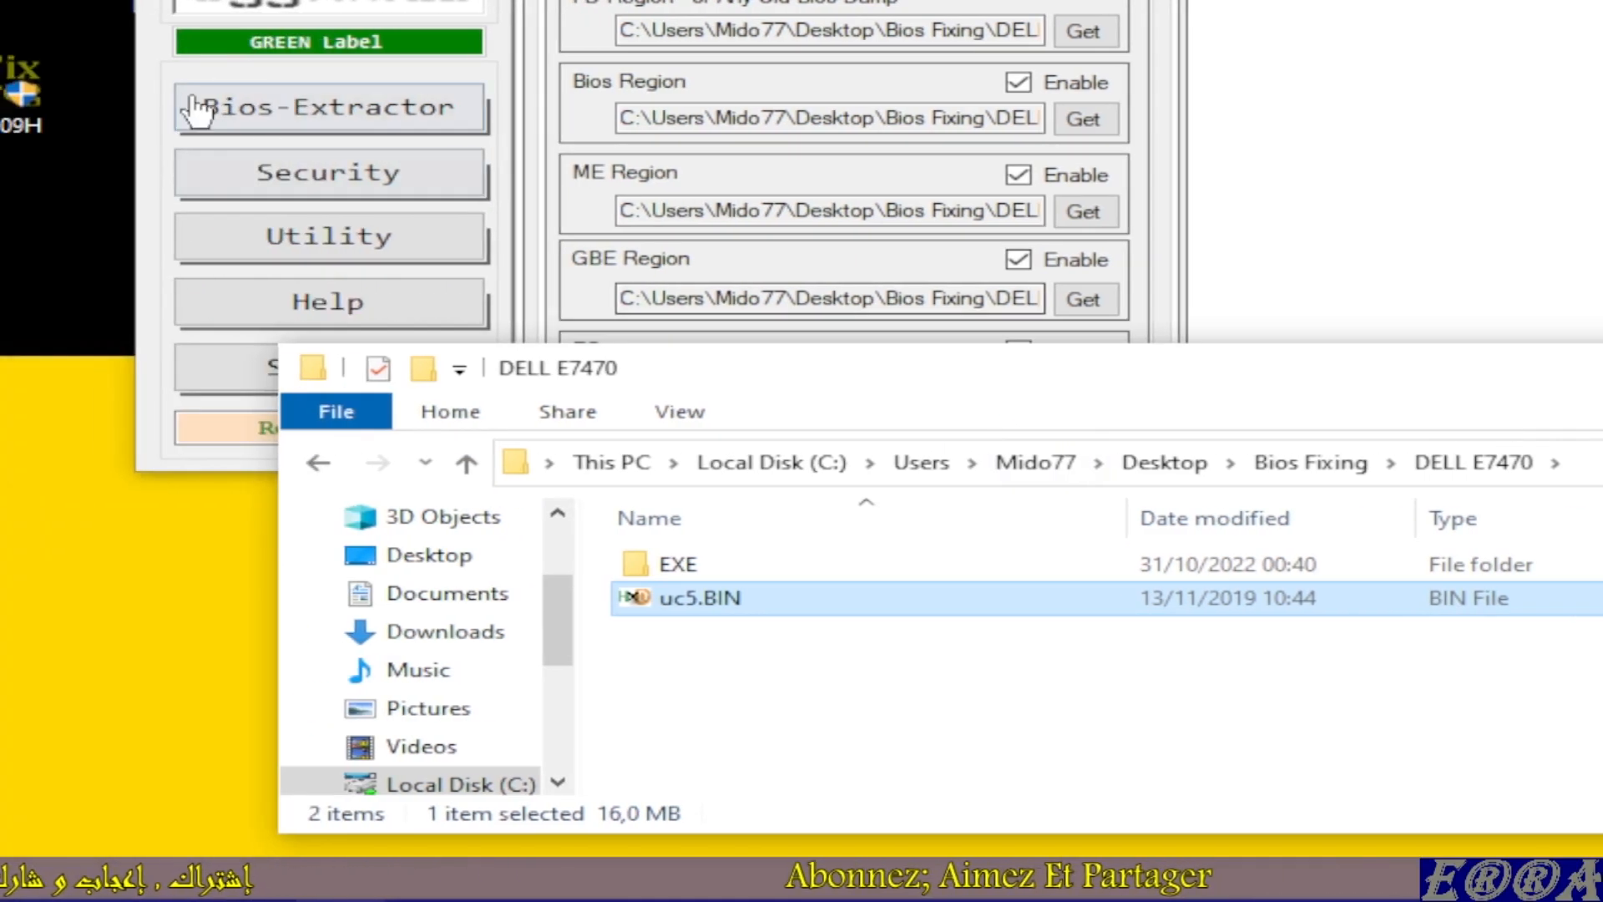
Build the BIOS image with a Bios Size of 16 MB and examine the start and end of its hex data
click(189, 111)
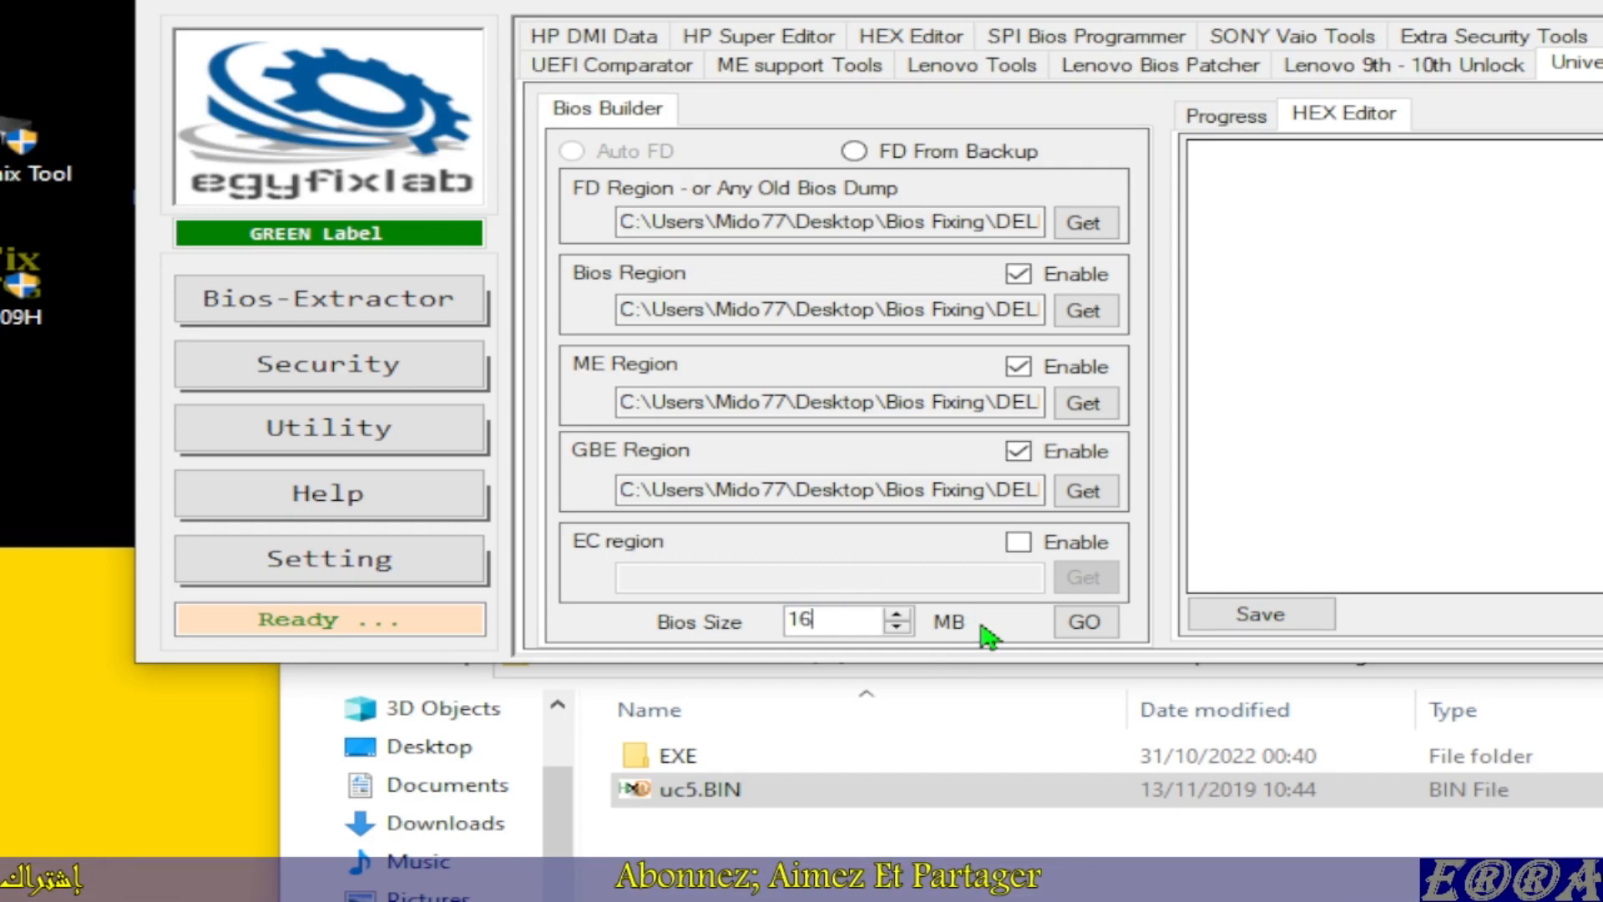
click(1091, 627)
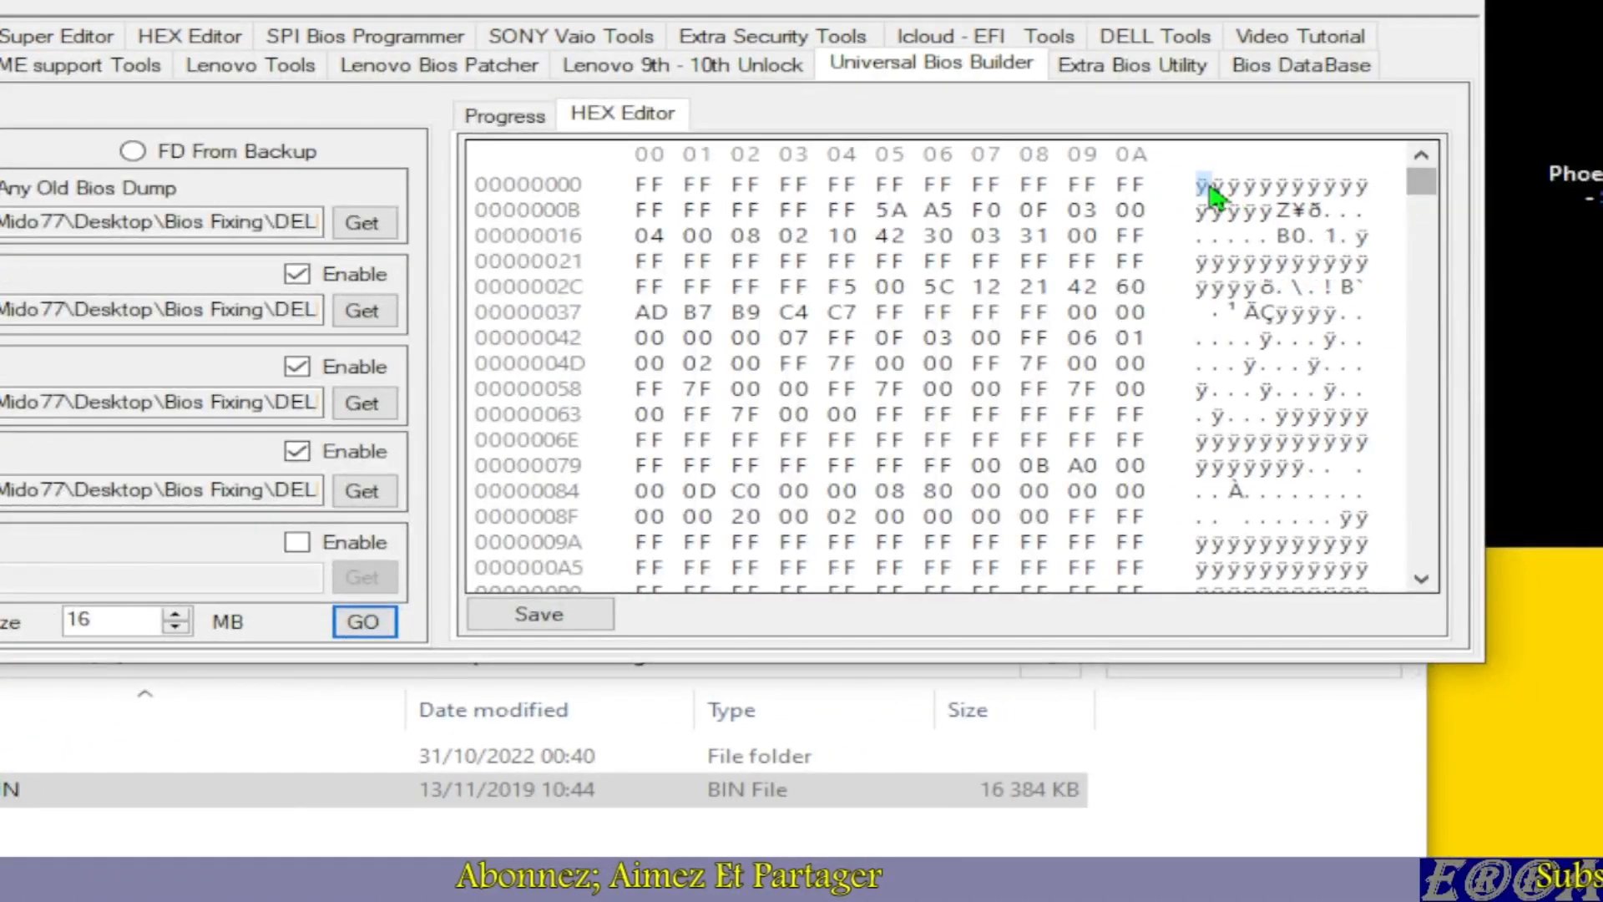
drag(1212, 194, 1353, 519)
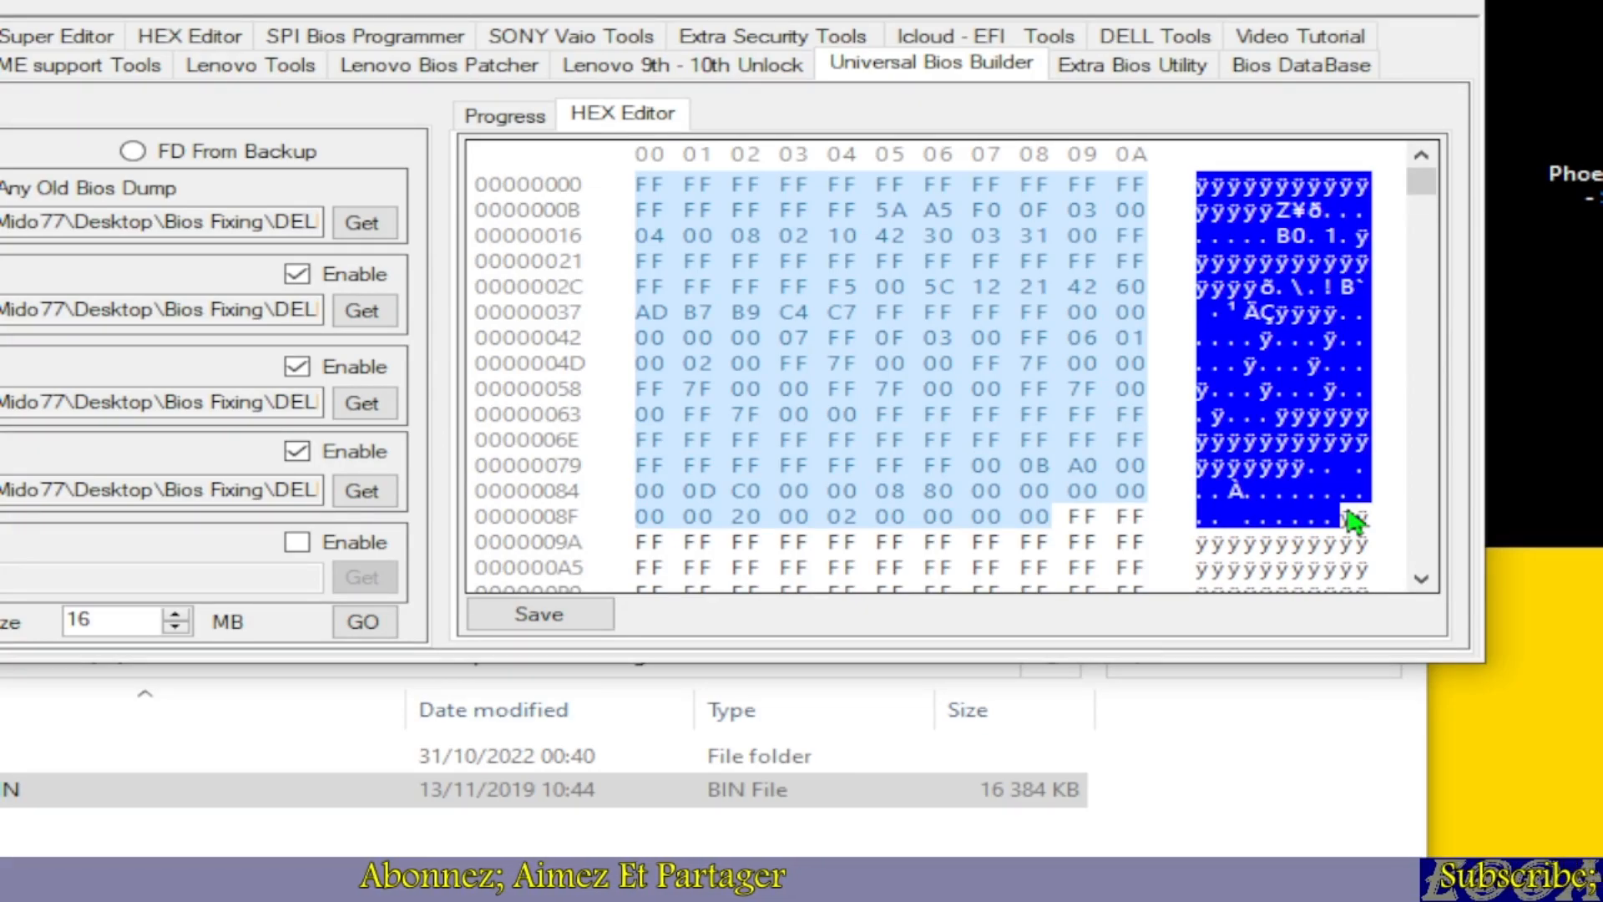
drag(1419, 180, 1426, 568)
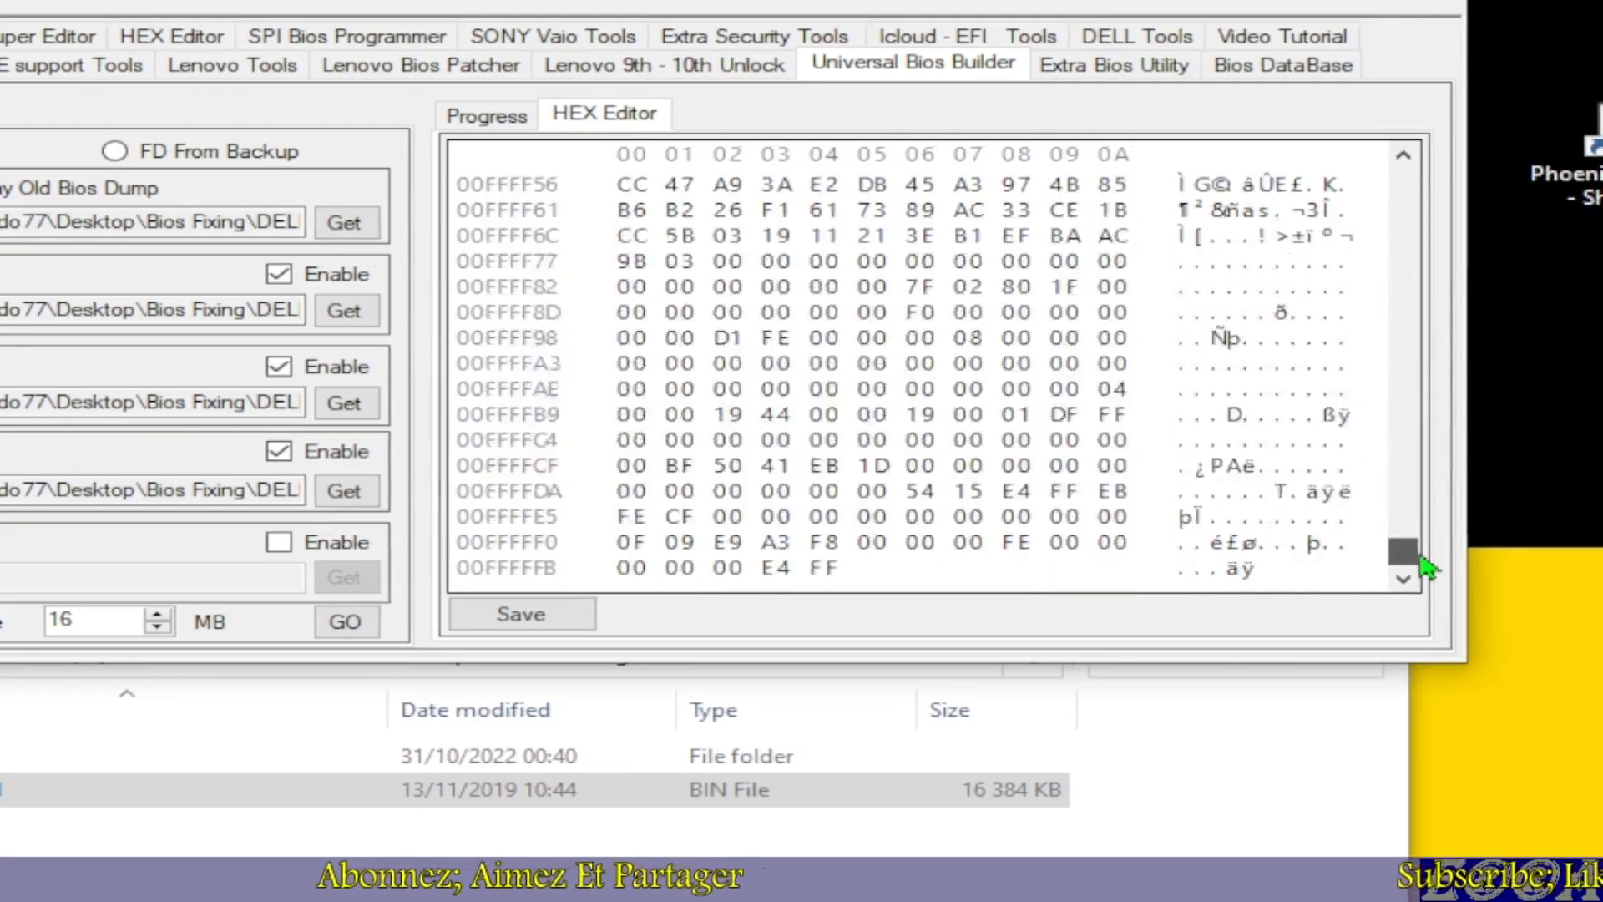
drag(1265, 567, 1171, 438)
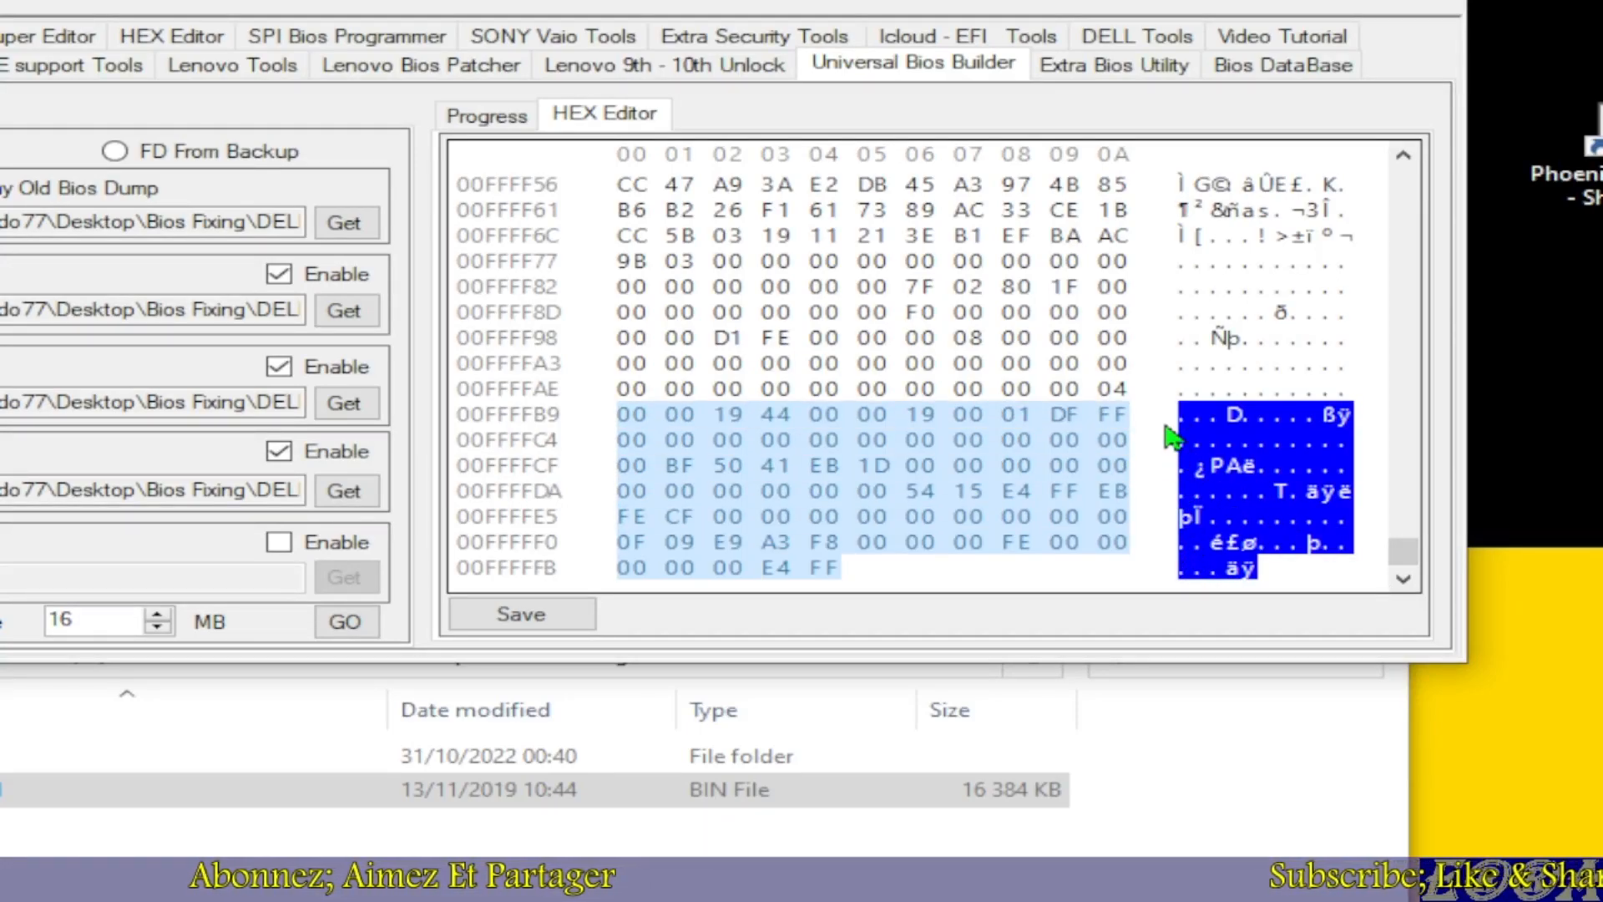
Save the built image and move Generated File.bin from LBE_OutPut up to the DELL E7470 folder
click(532, 623)
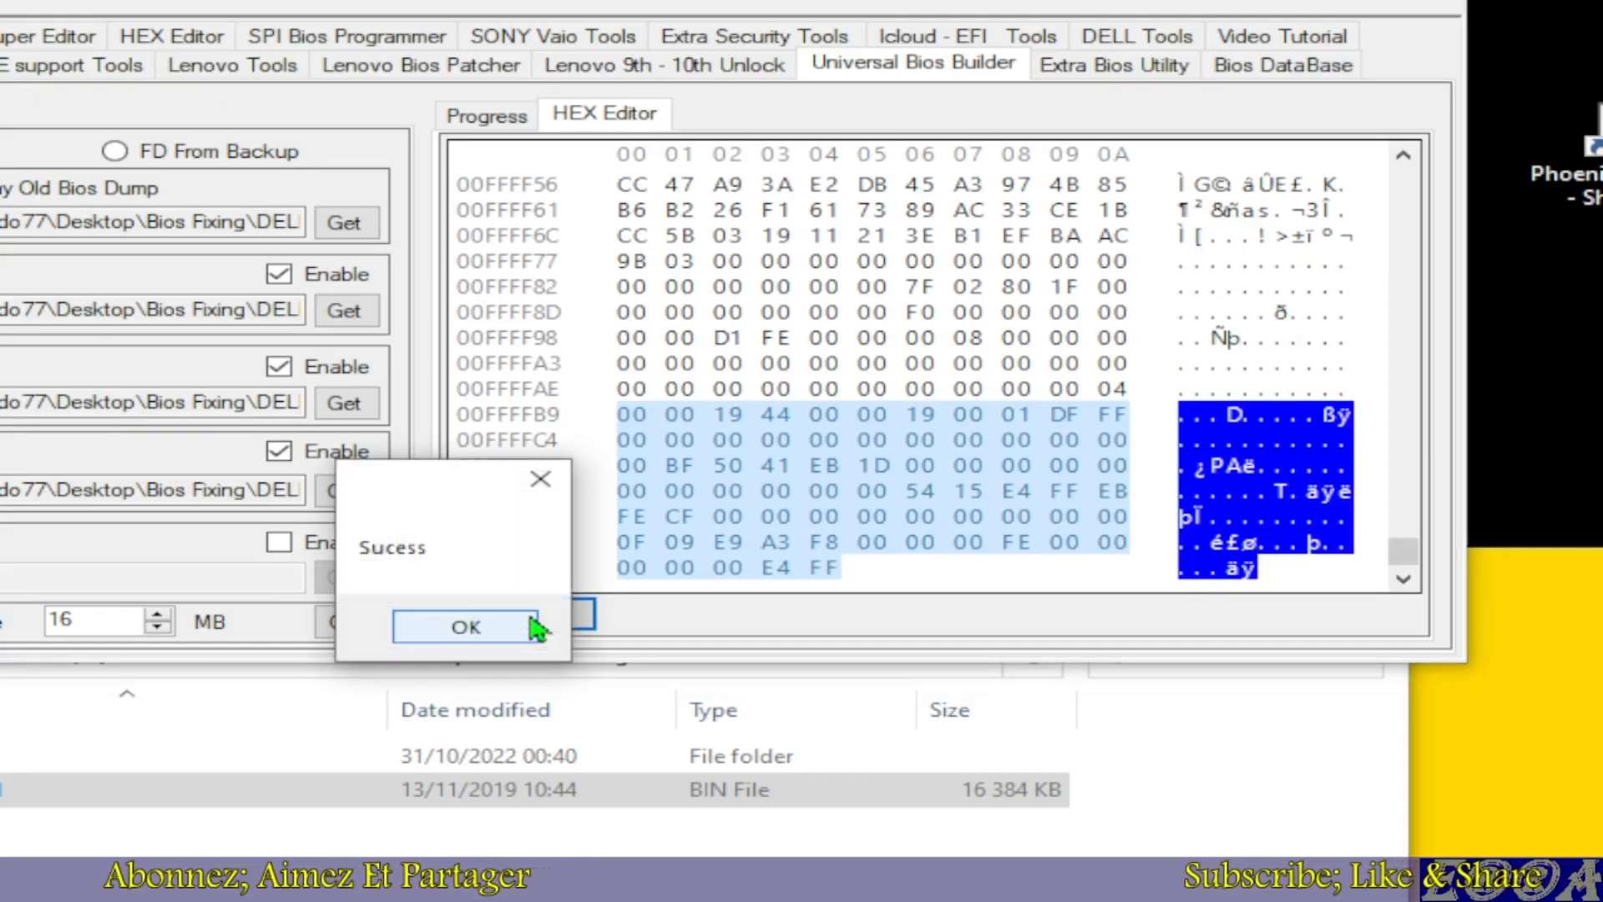
click(465, 627)
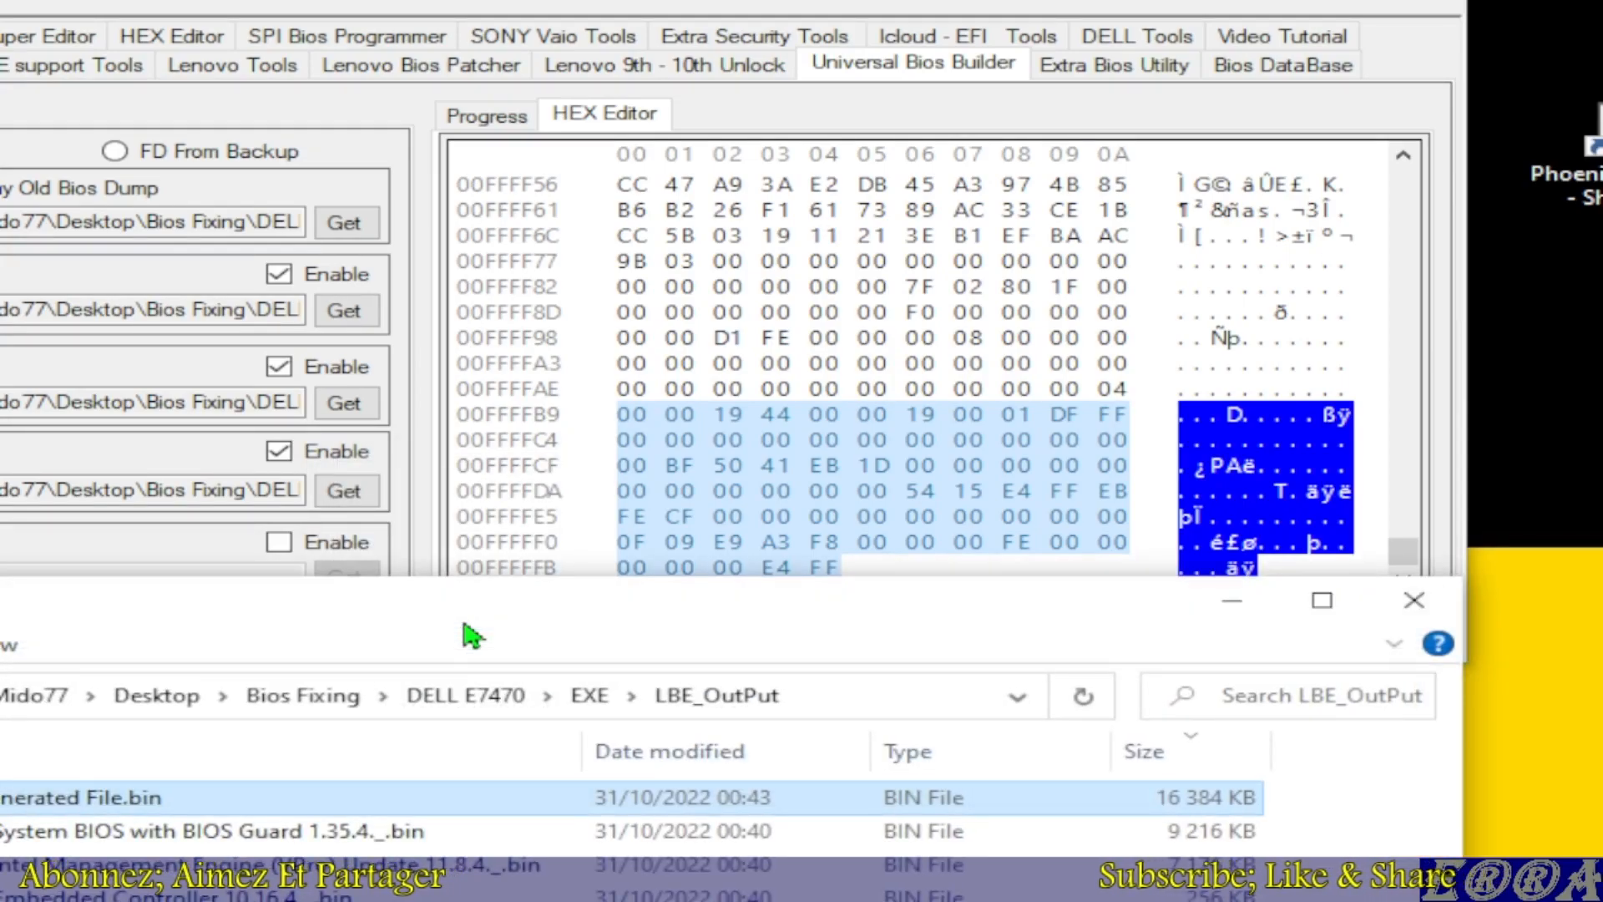
drag(458, 627, 561, 248)
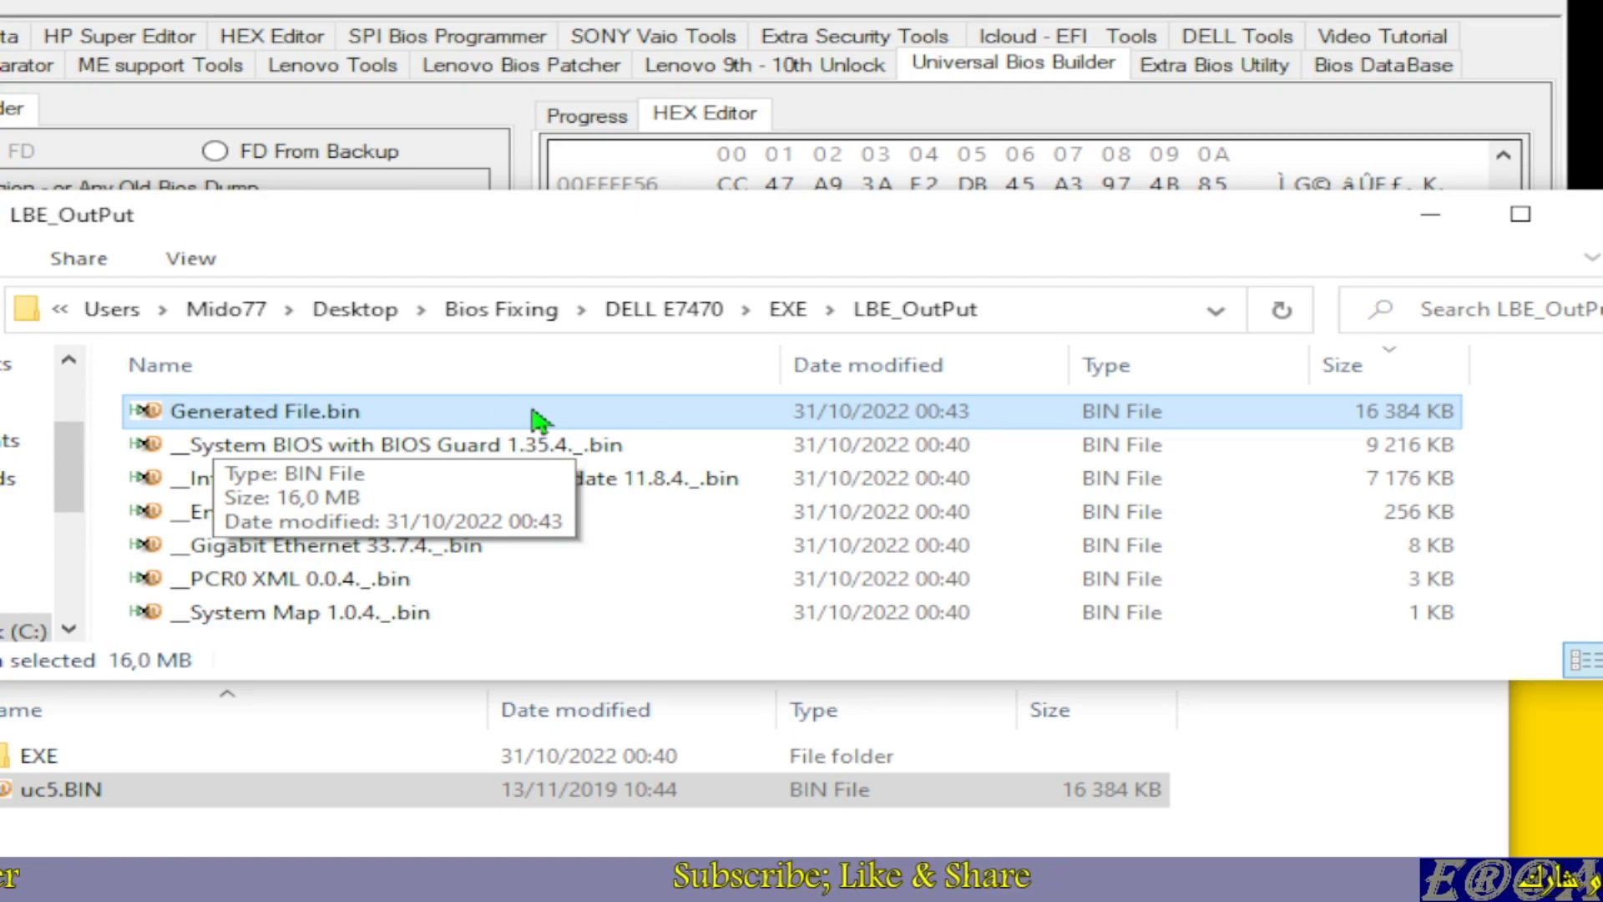
right_click(422, 412)
click(513, 724)
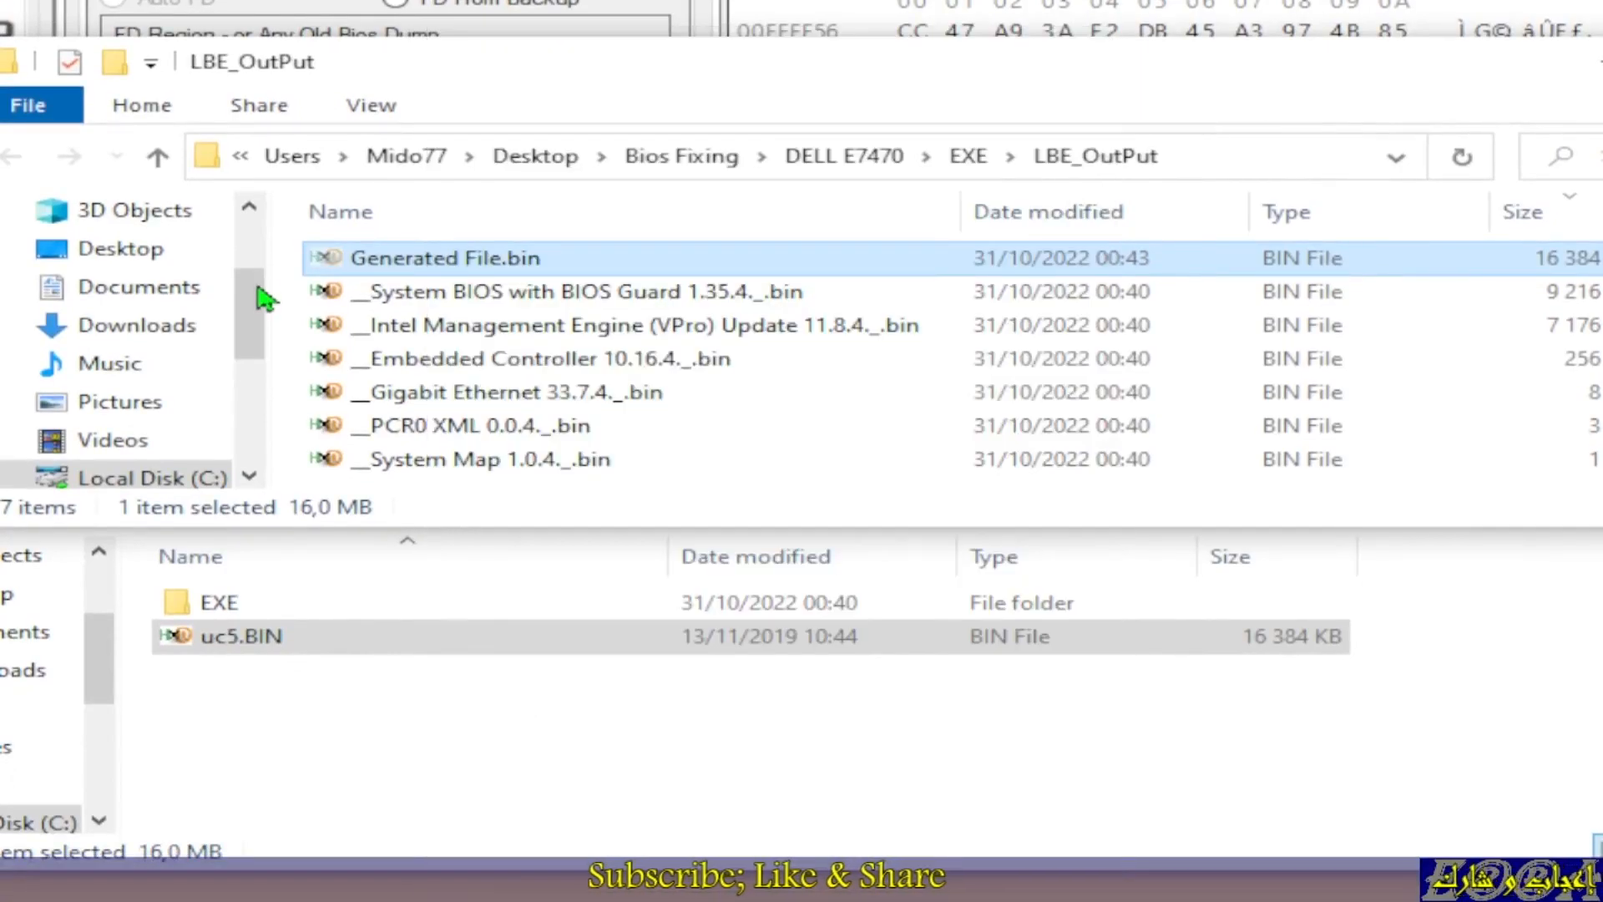
click(167, 165)
click(182, 159)
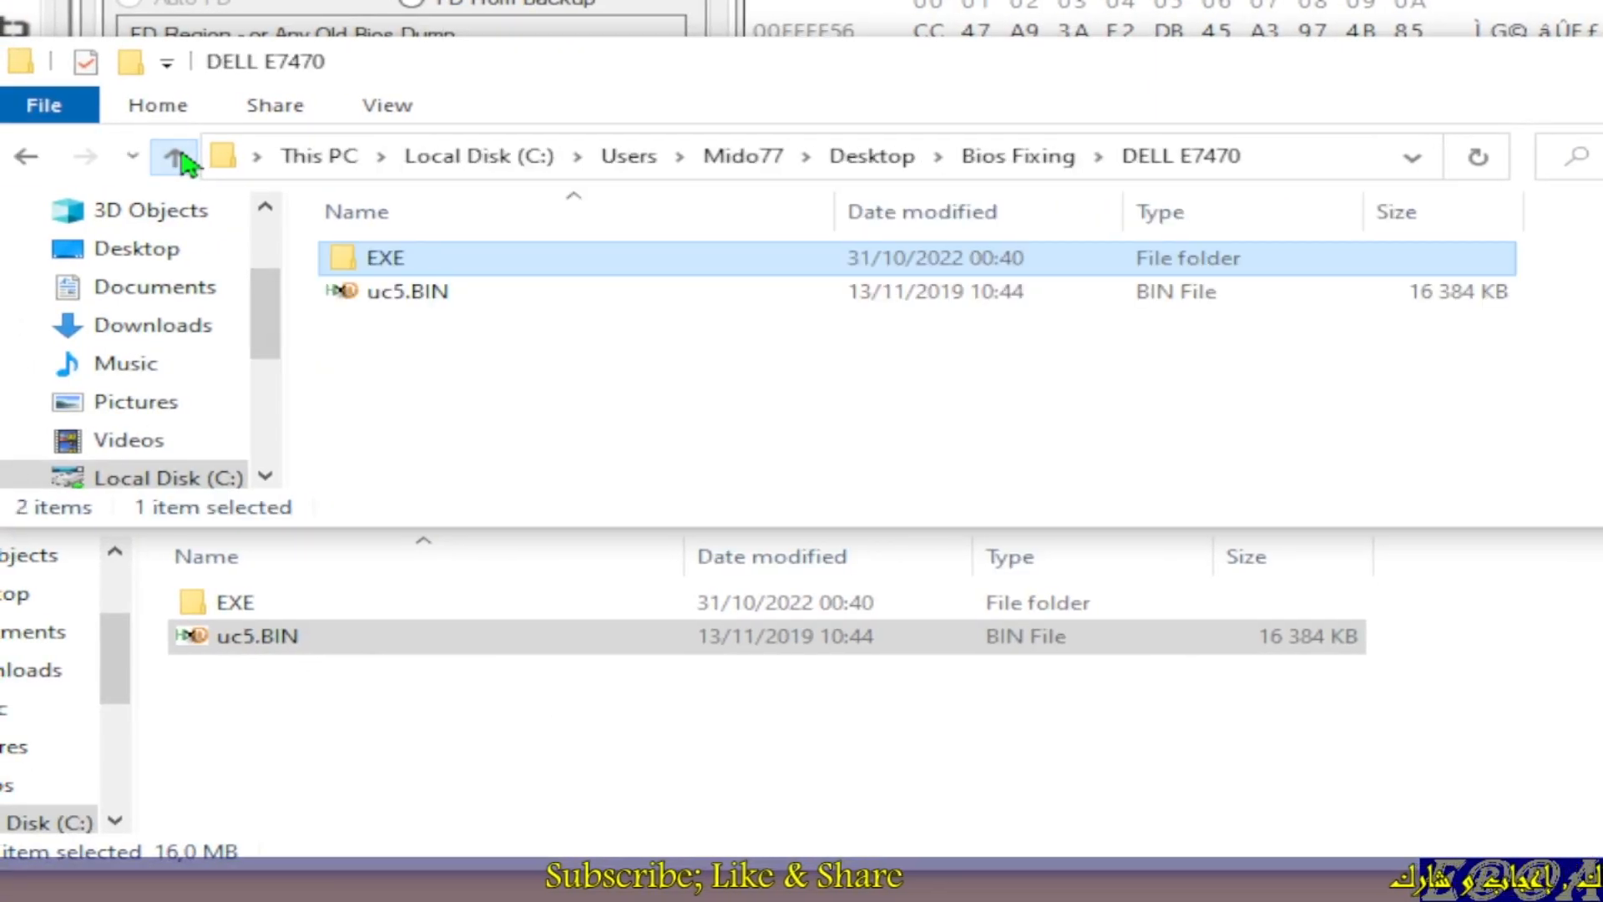
right_click(464, 391)
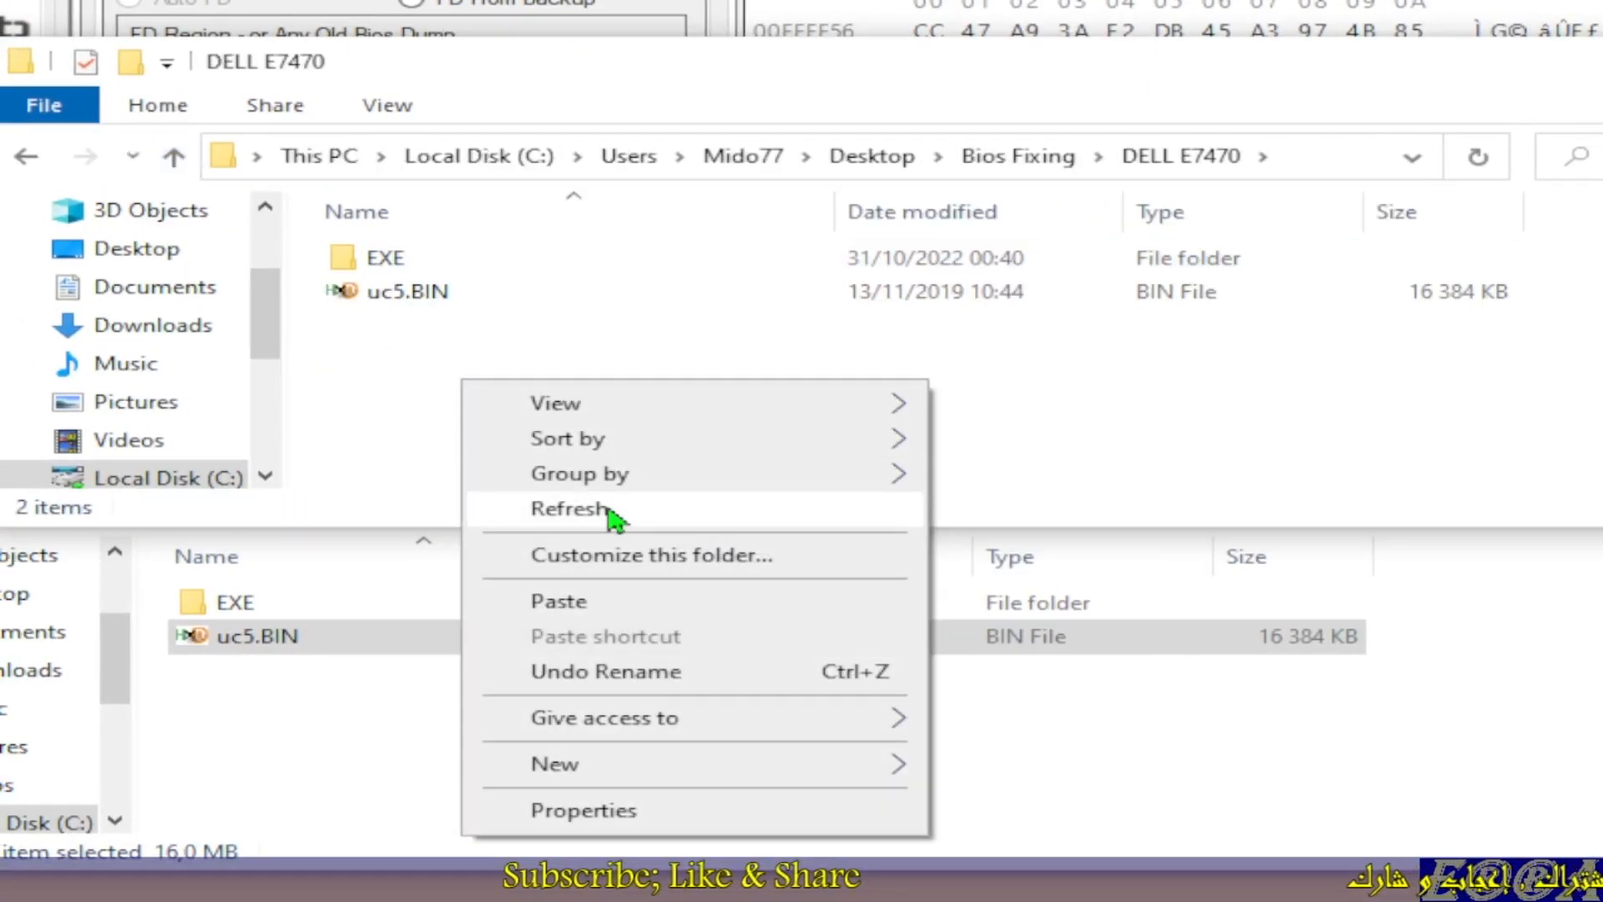
click(601, 614)
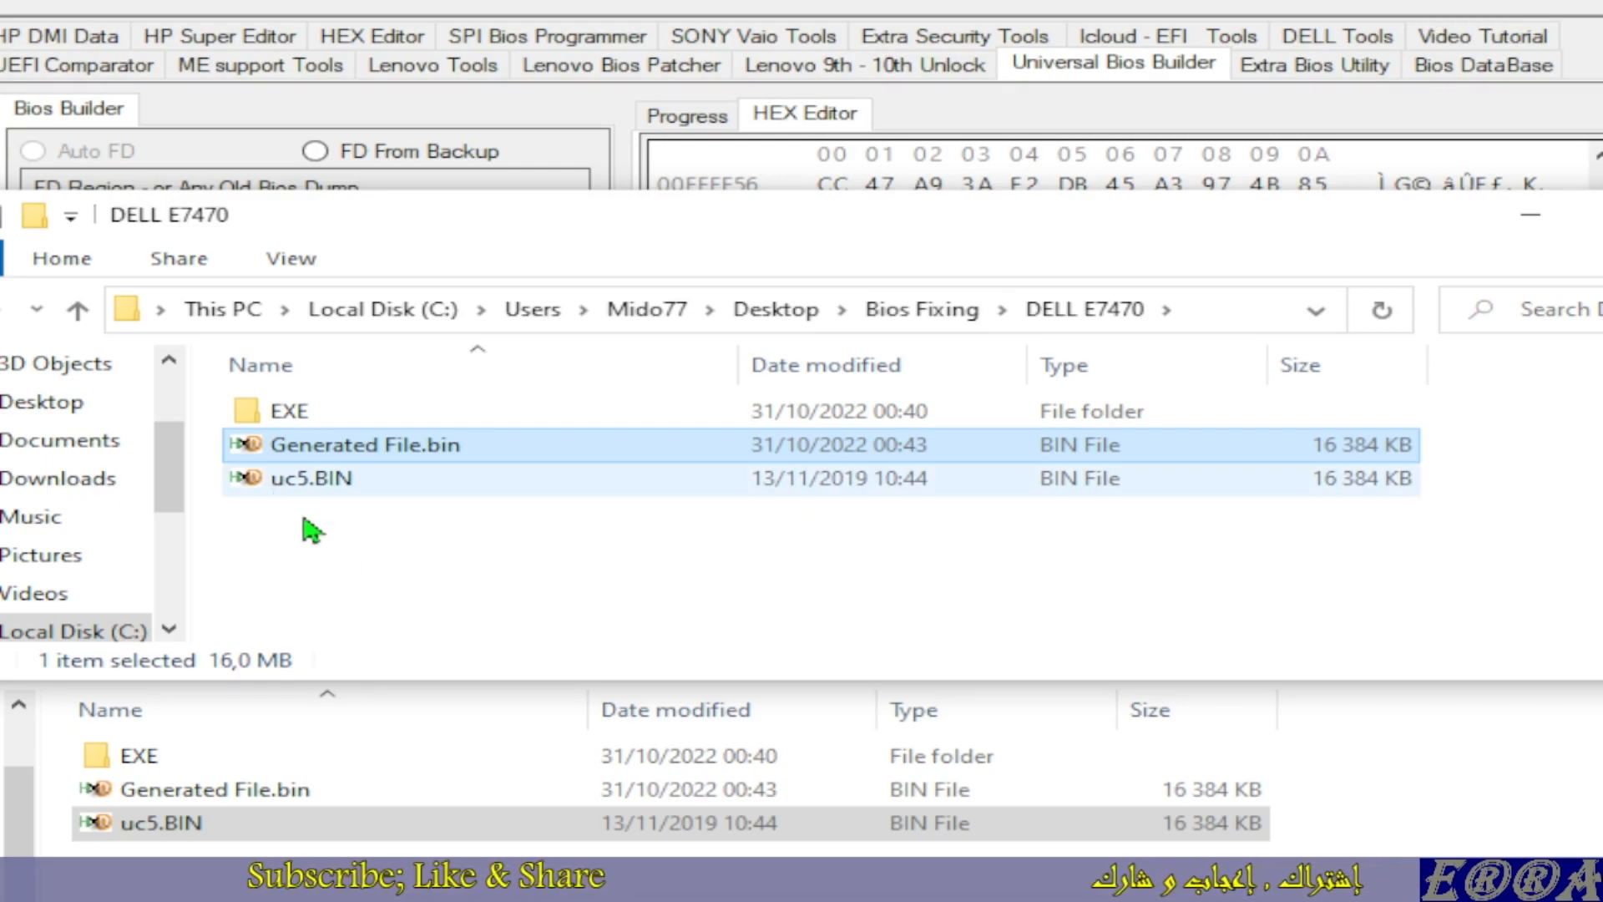
drag(422, 541, 314, 458)
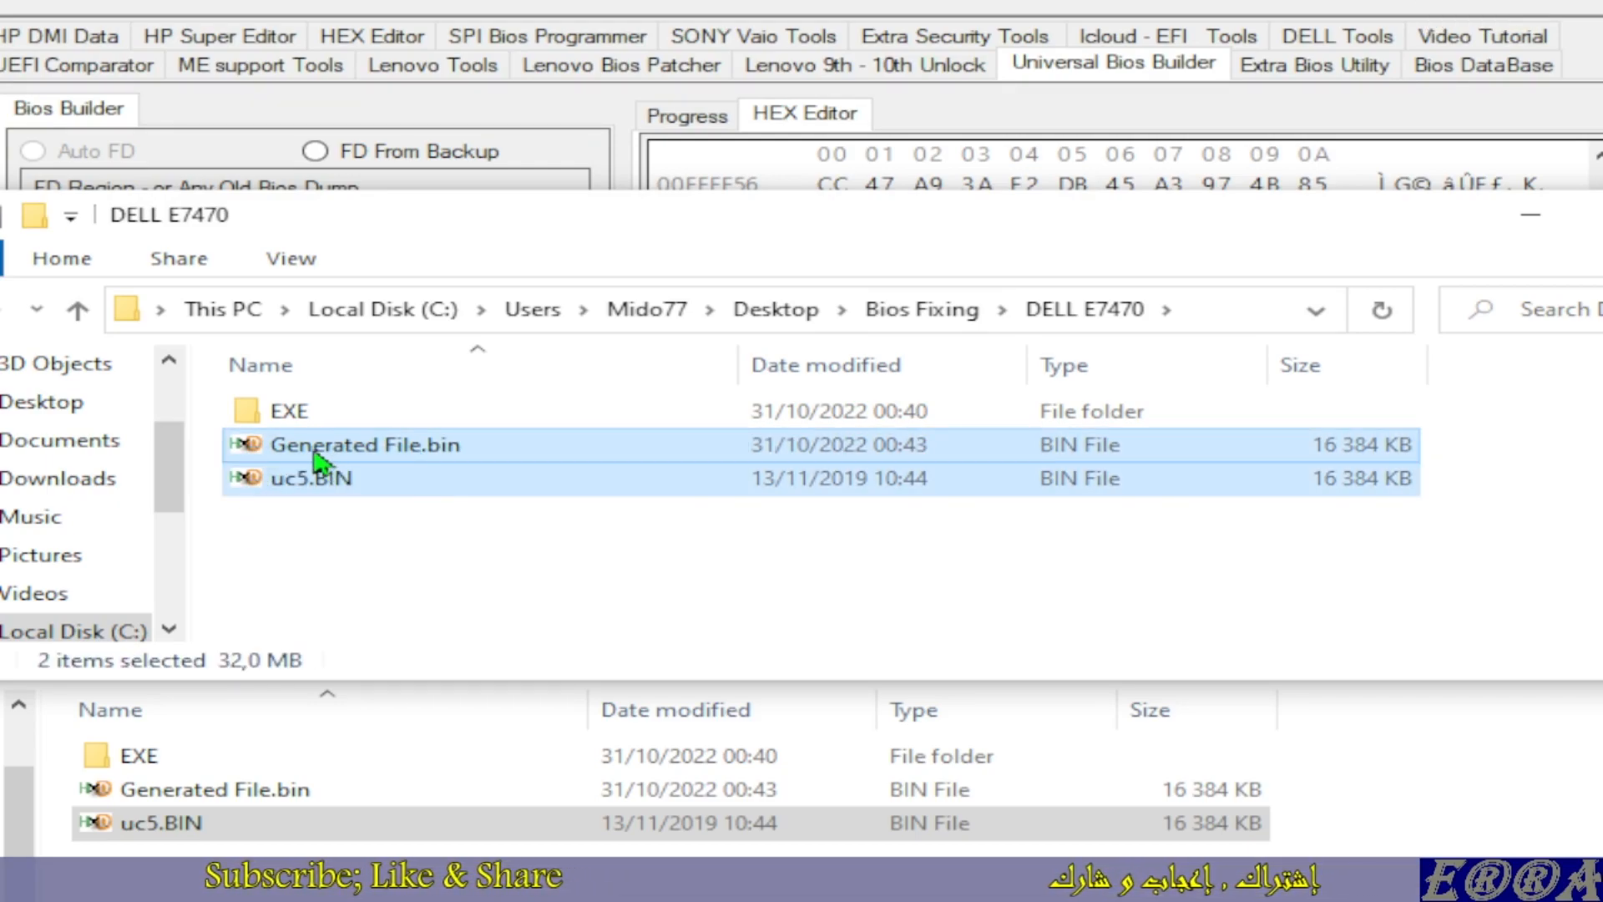
double_click(315, 458)
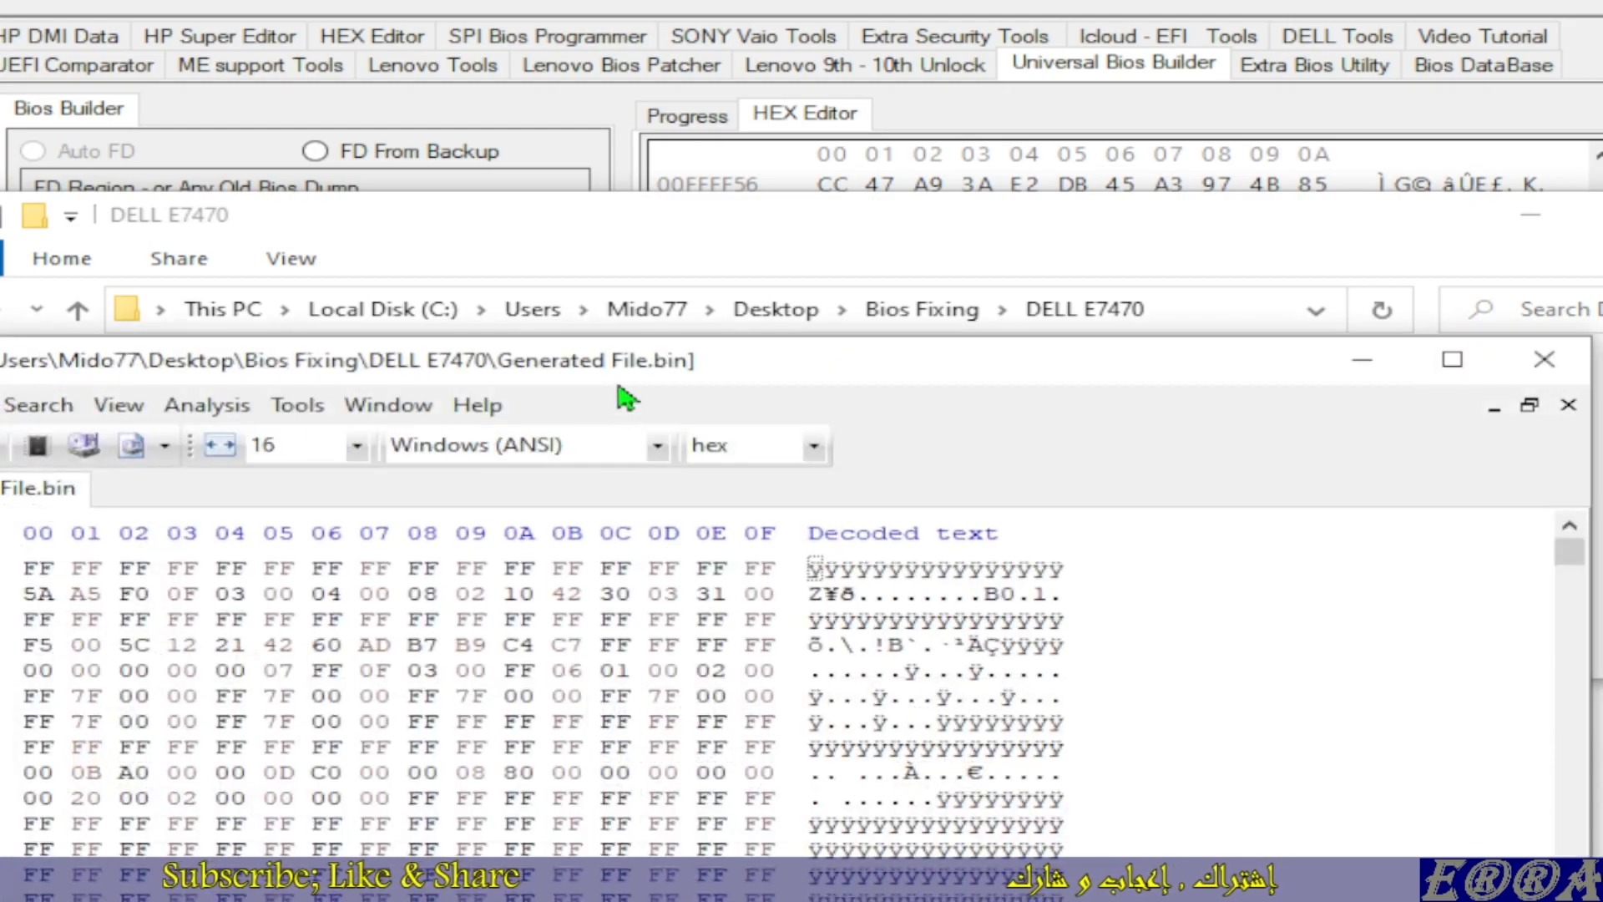
drag(630, 367, 902, 104)
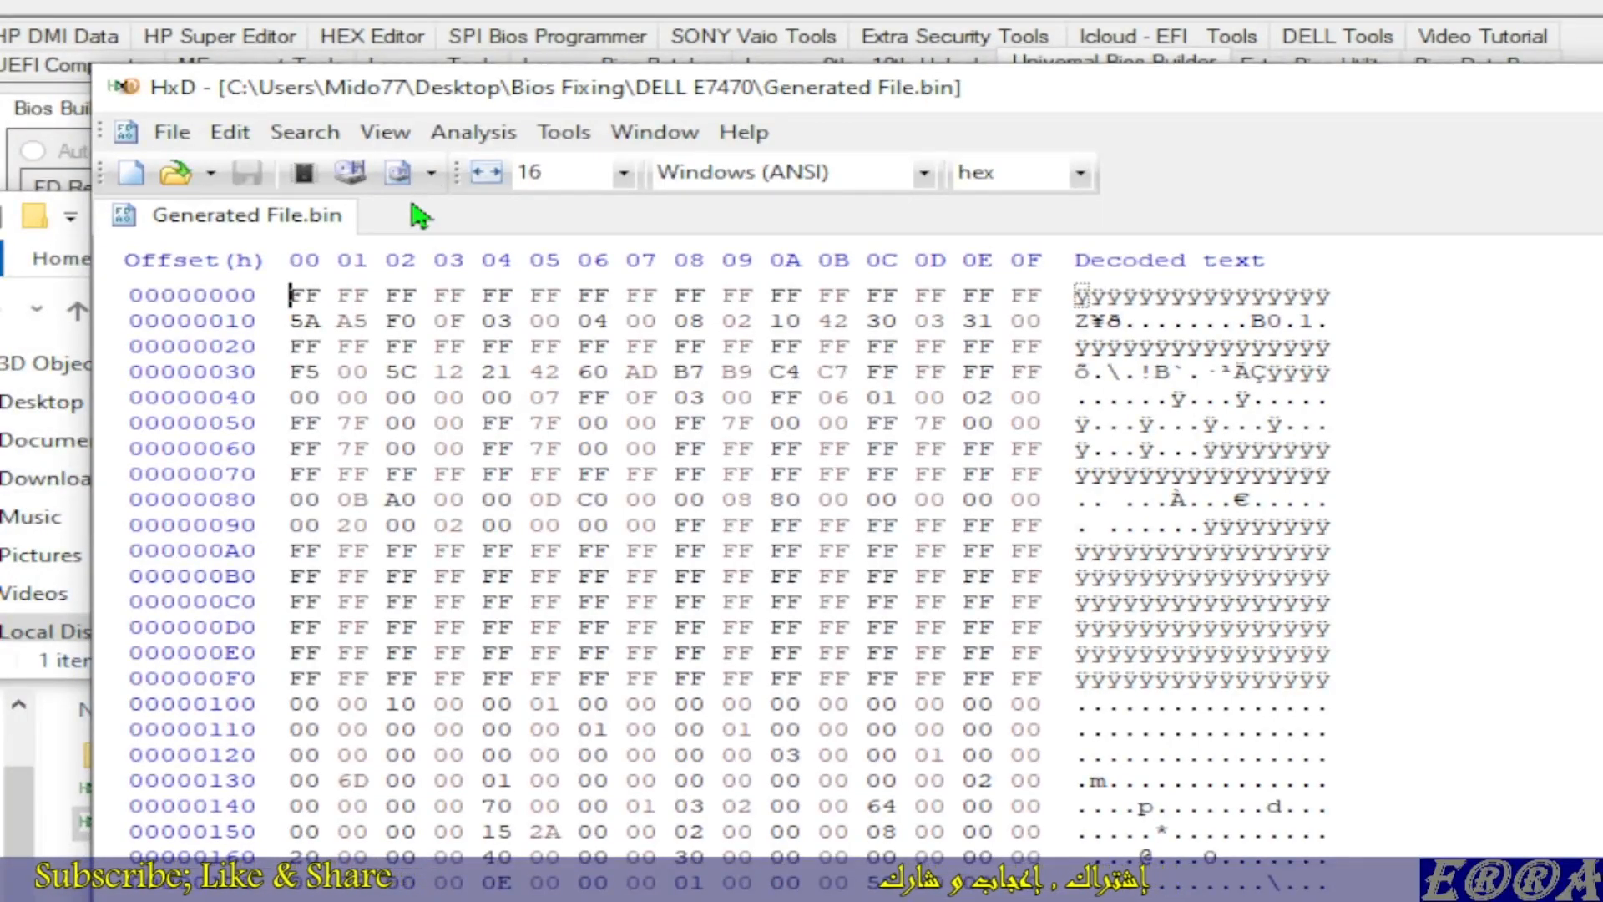
drag(894, 88, 891, 119)
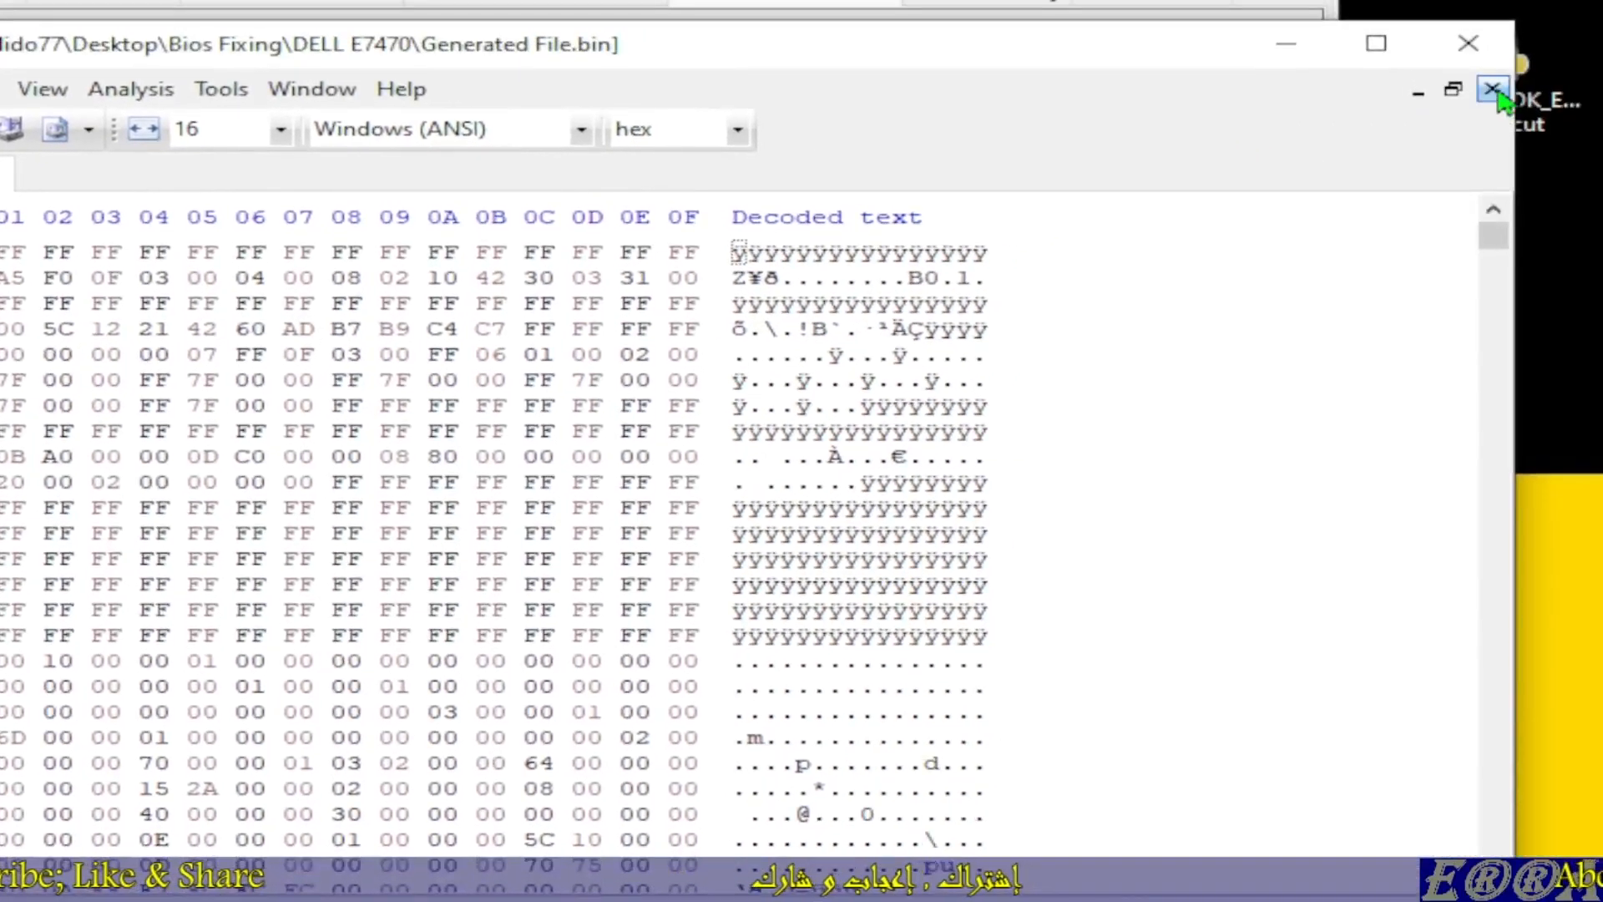
click(1493, 89)
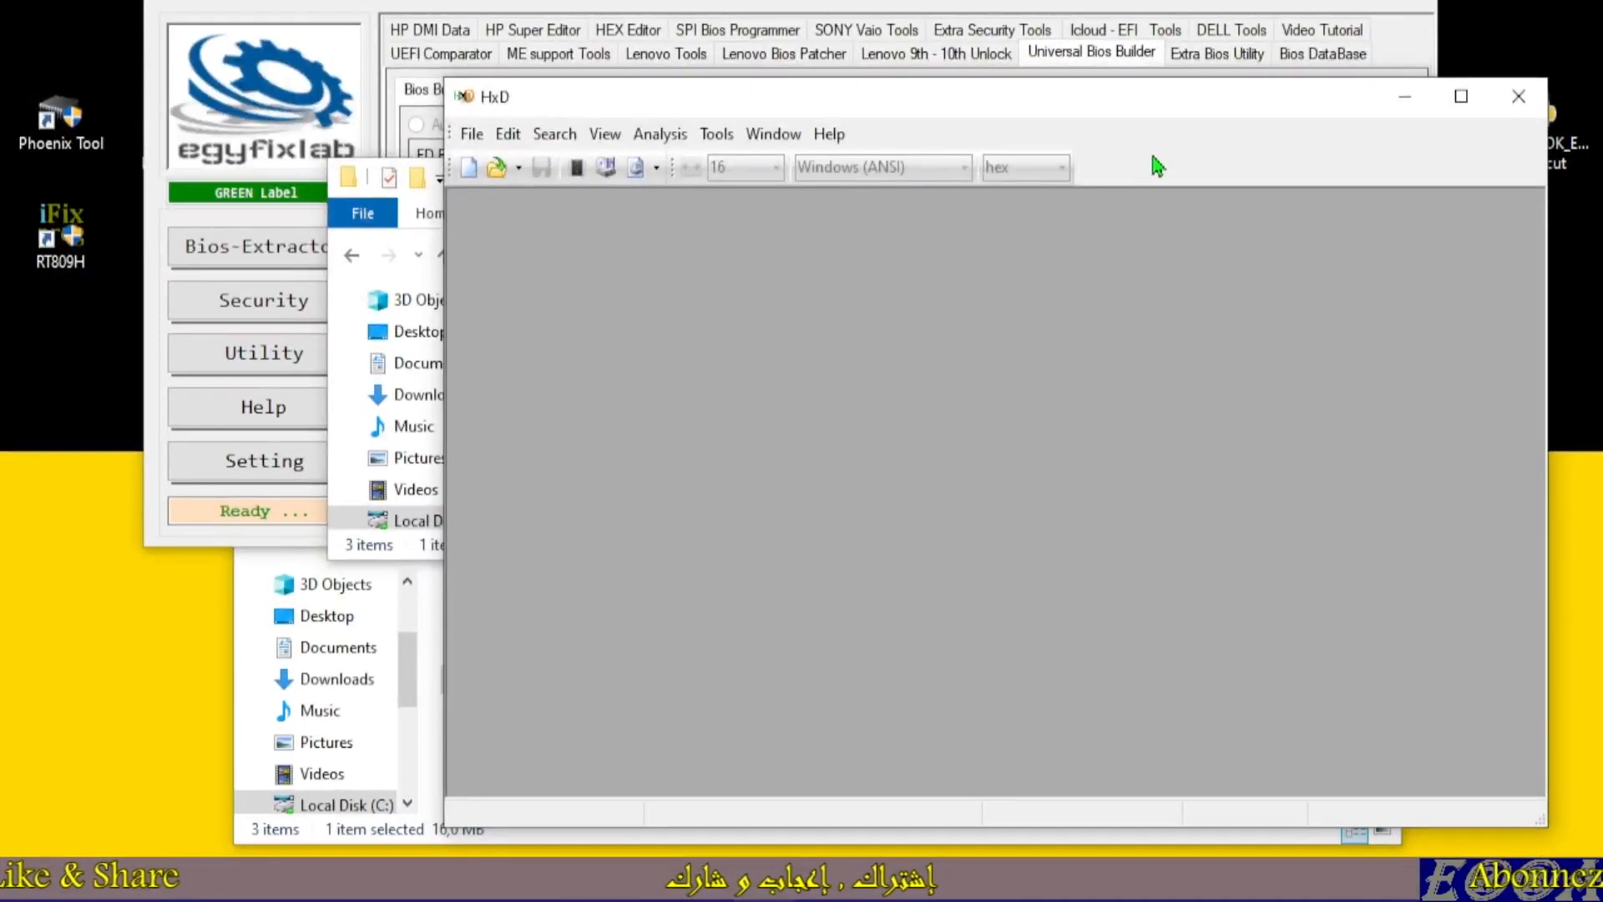
click(1524, 97)
Open Generated File.bin and uc5.BIN together in HxD and look at the start of each file
drag(687, 431, 589, 409)
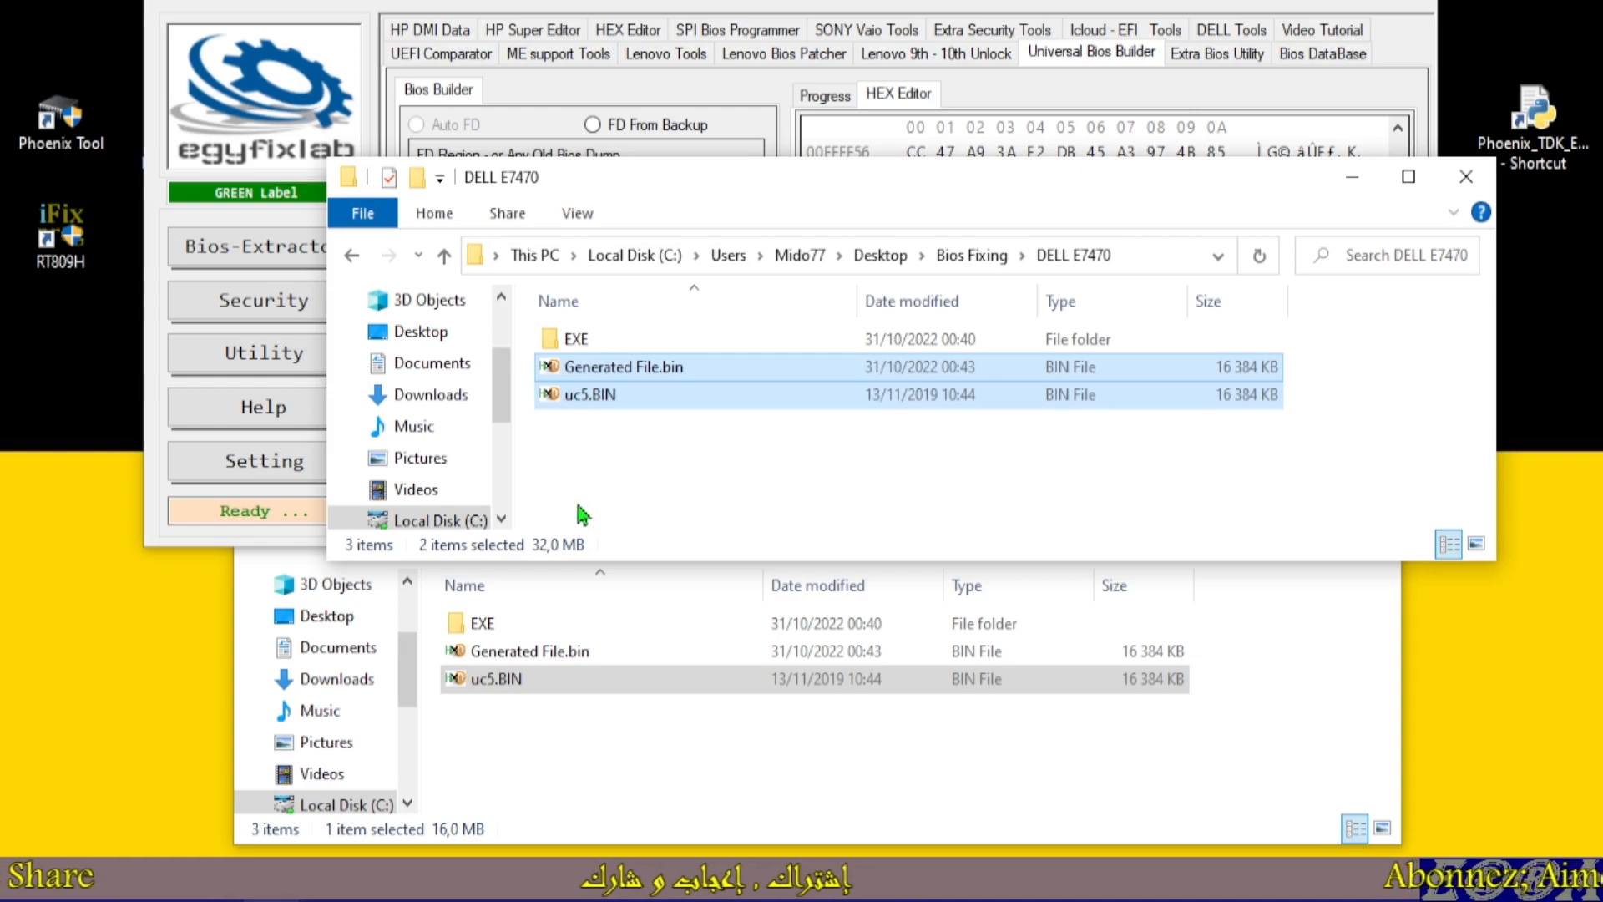
key(Return)
click(564, 208)
click(648, 207)
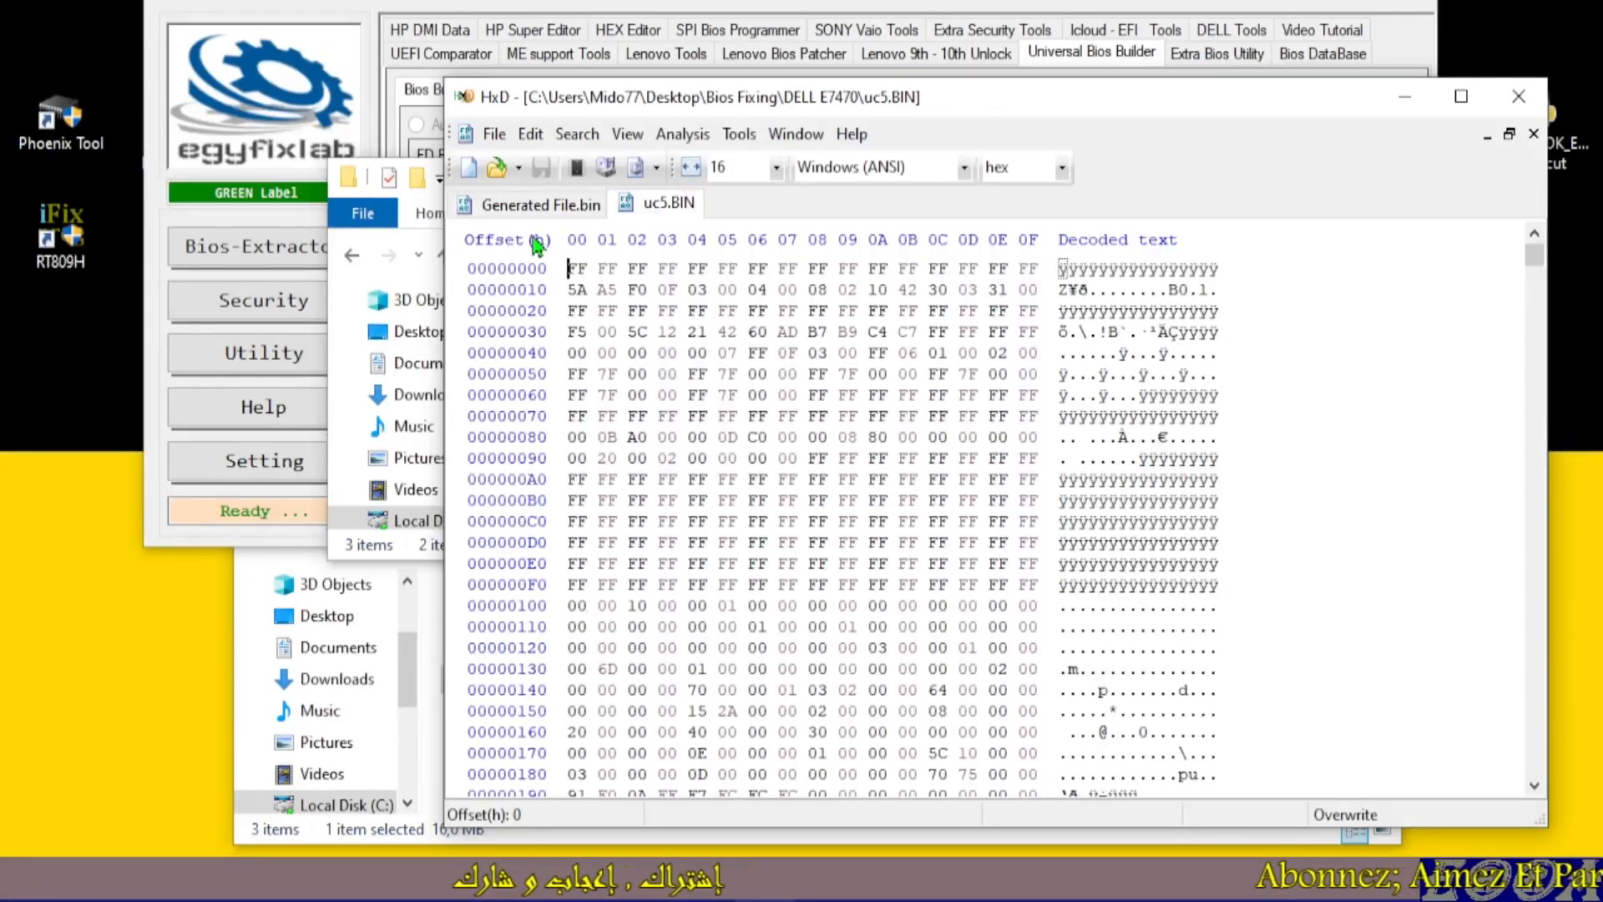
click(589, 207)
click(662, 209)
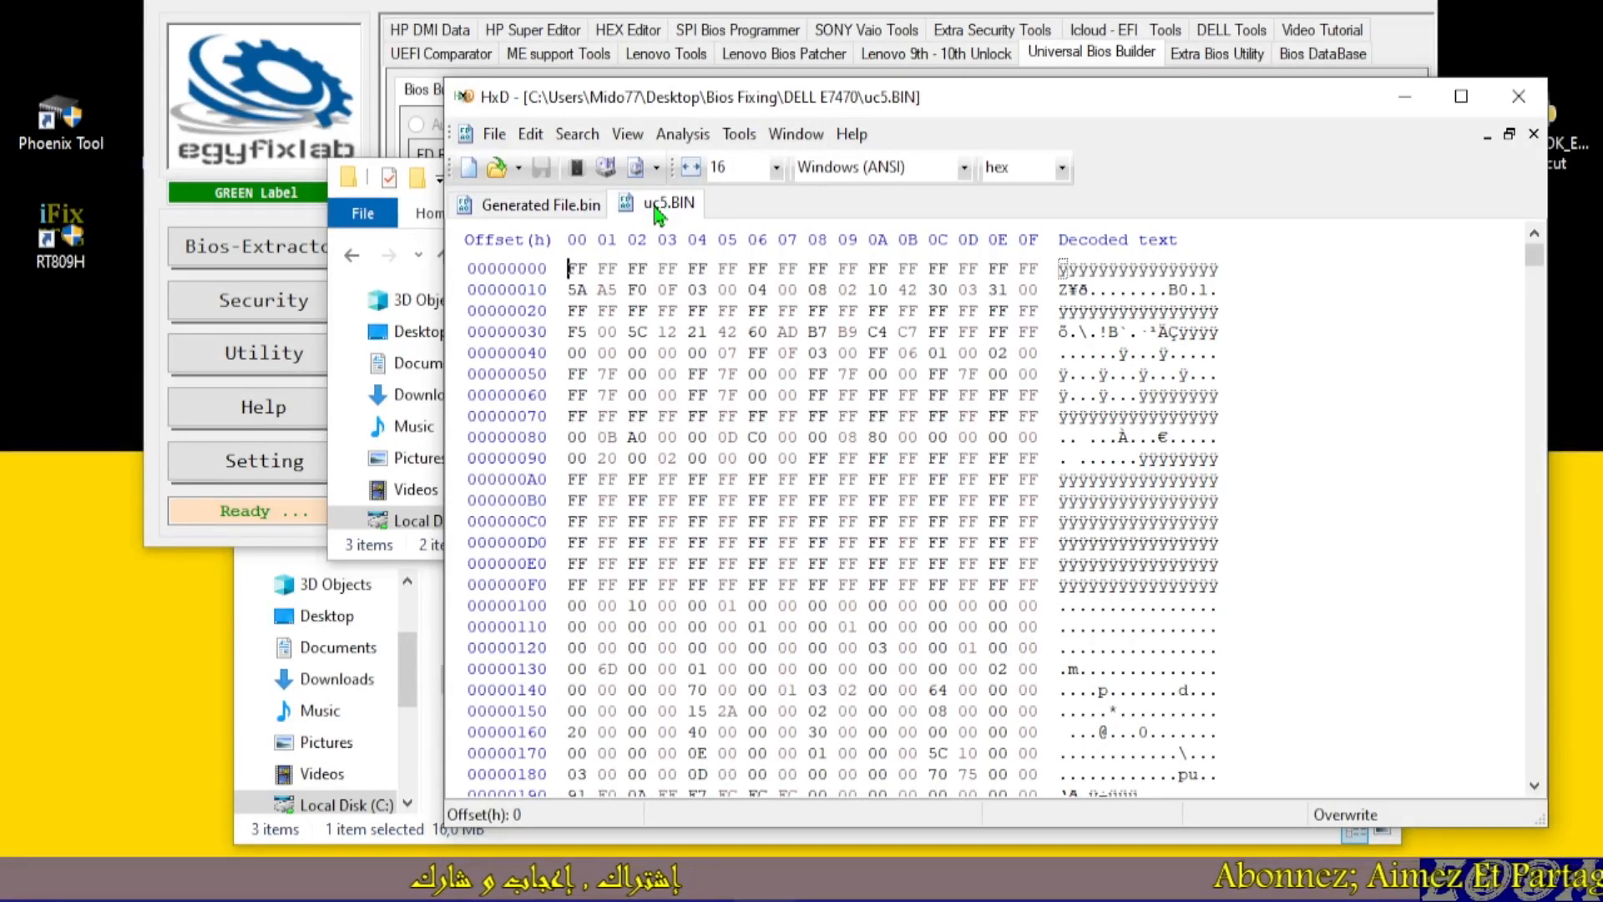
Compare all data of uc5.BIN with Generated File.bin in HxD, with the windows tiled vertically
click(657, 138)
mouse_move(735, 221)
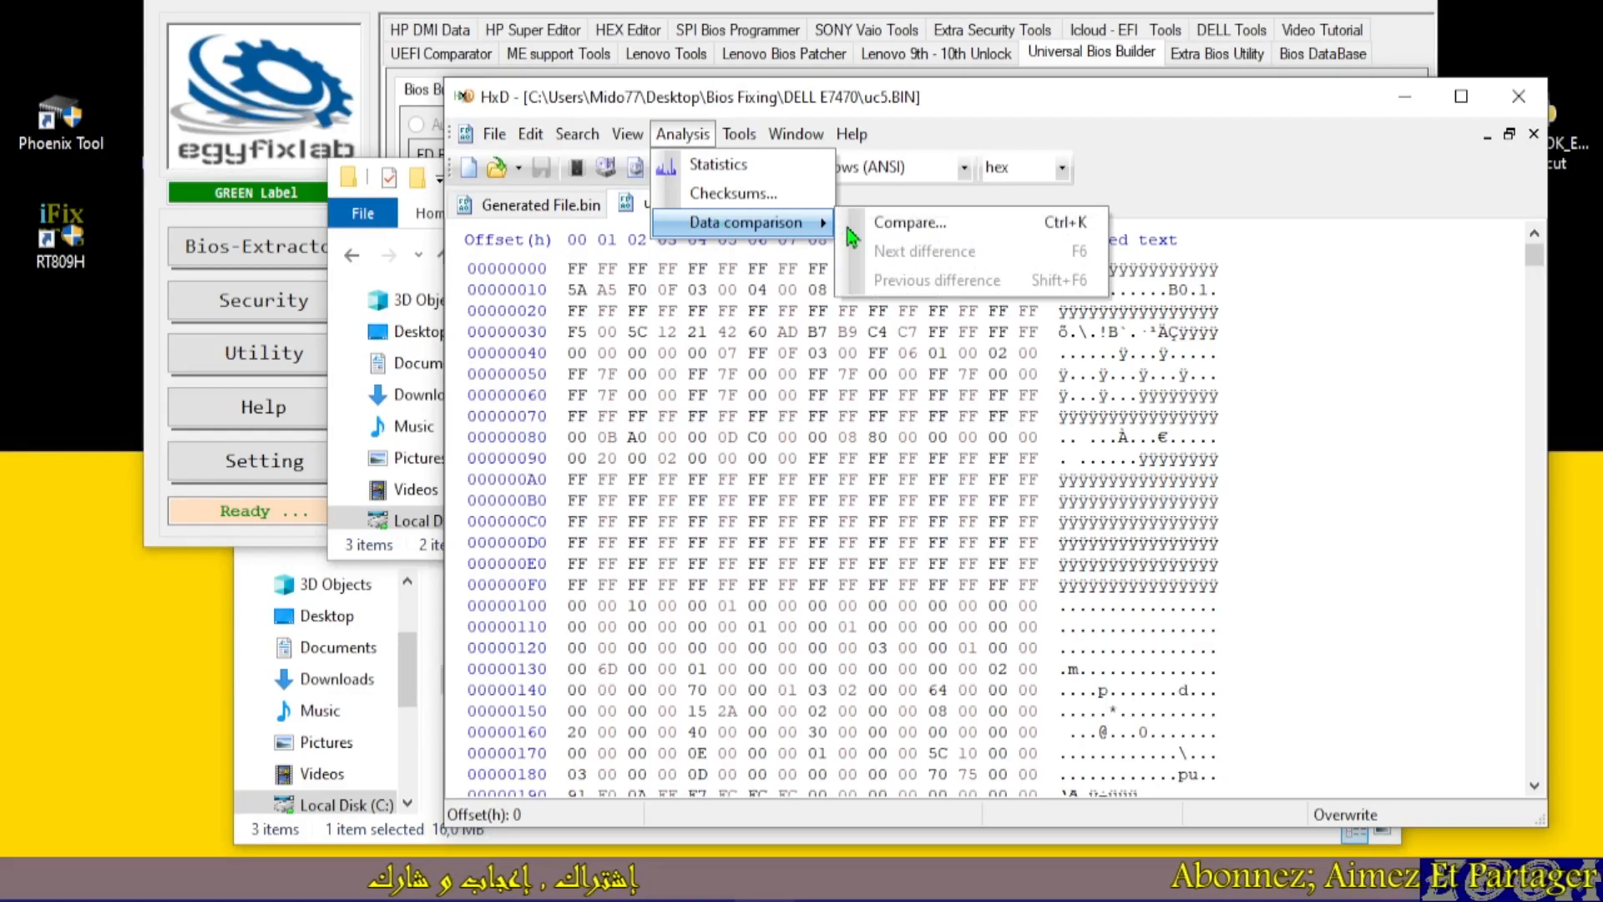
click(910, 241)
drag(1054, 664, 776, 177)
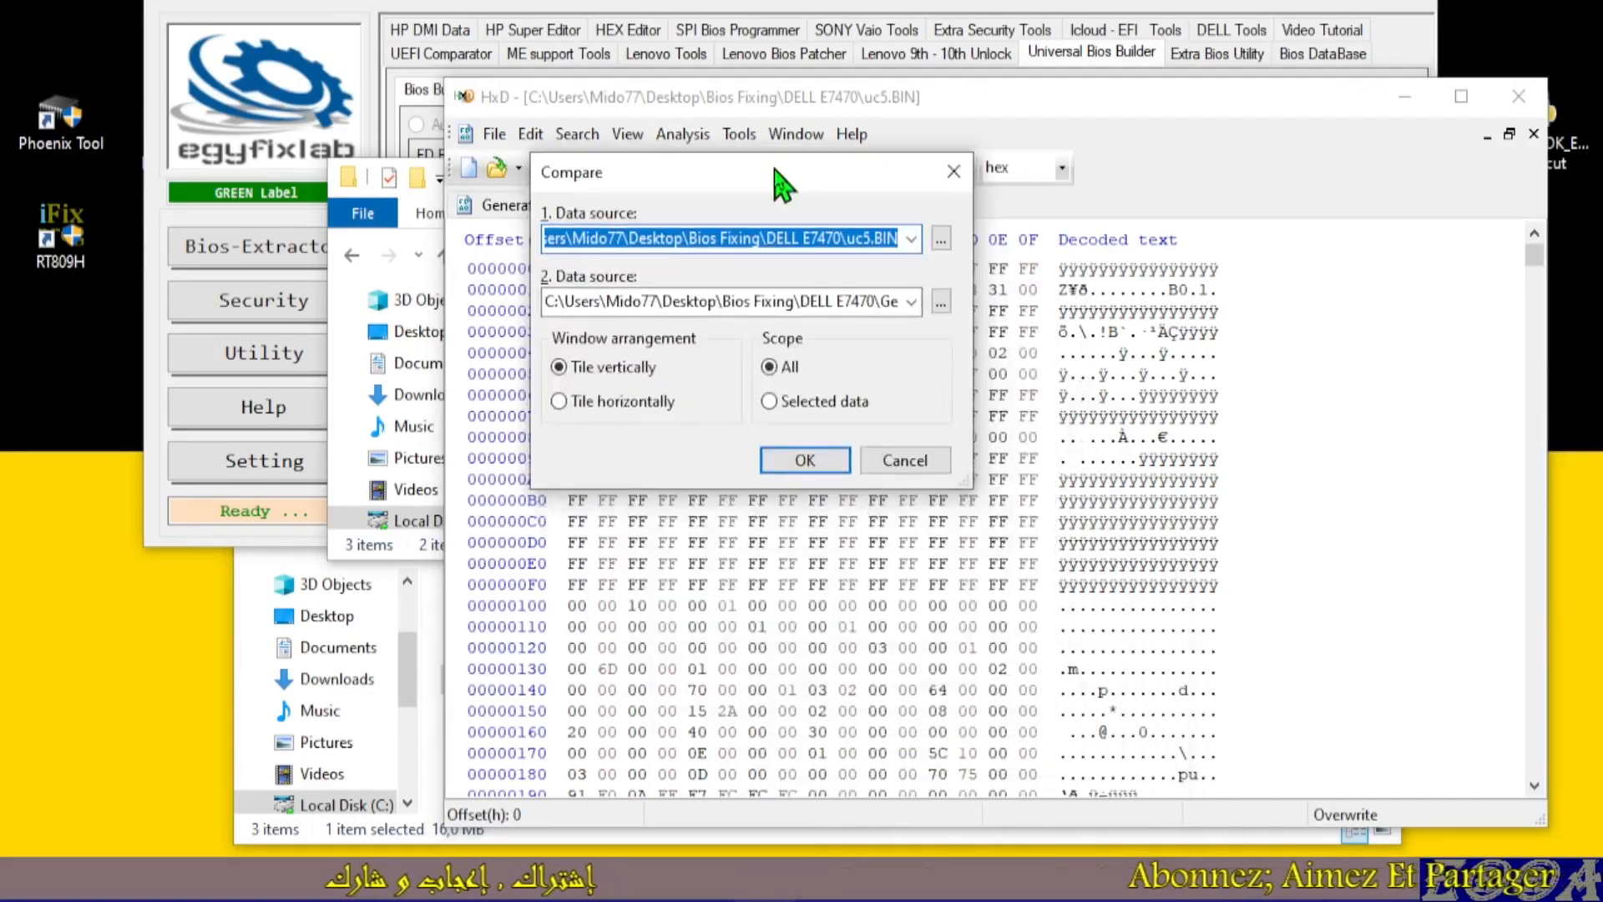
click(805, 460)
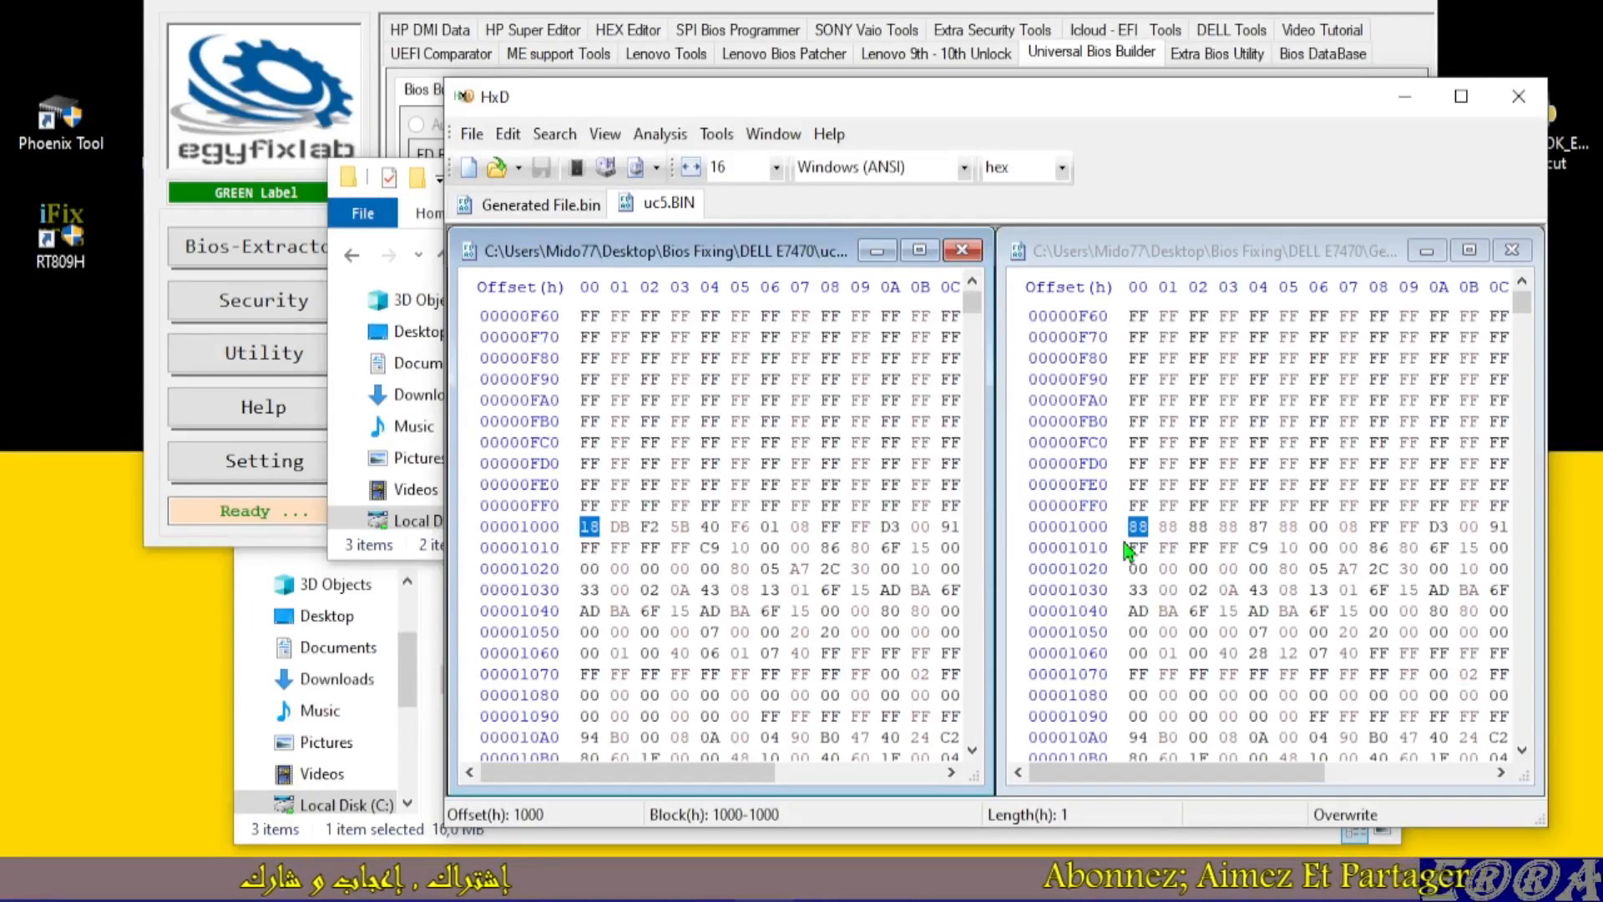
drag(885, 96, 794, 214)
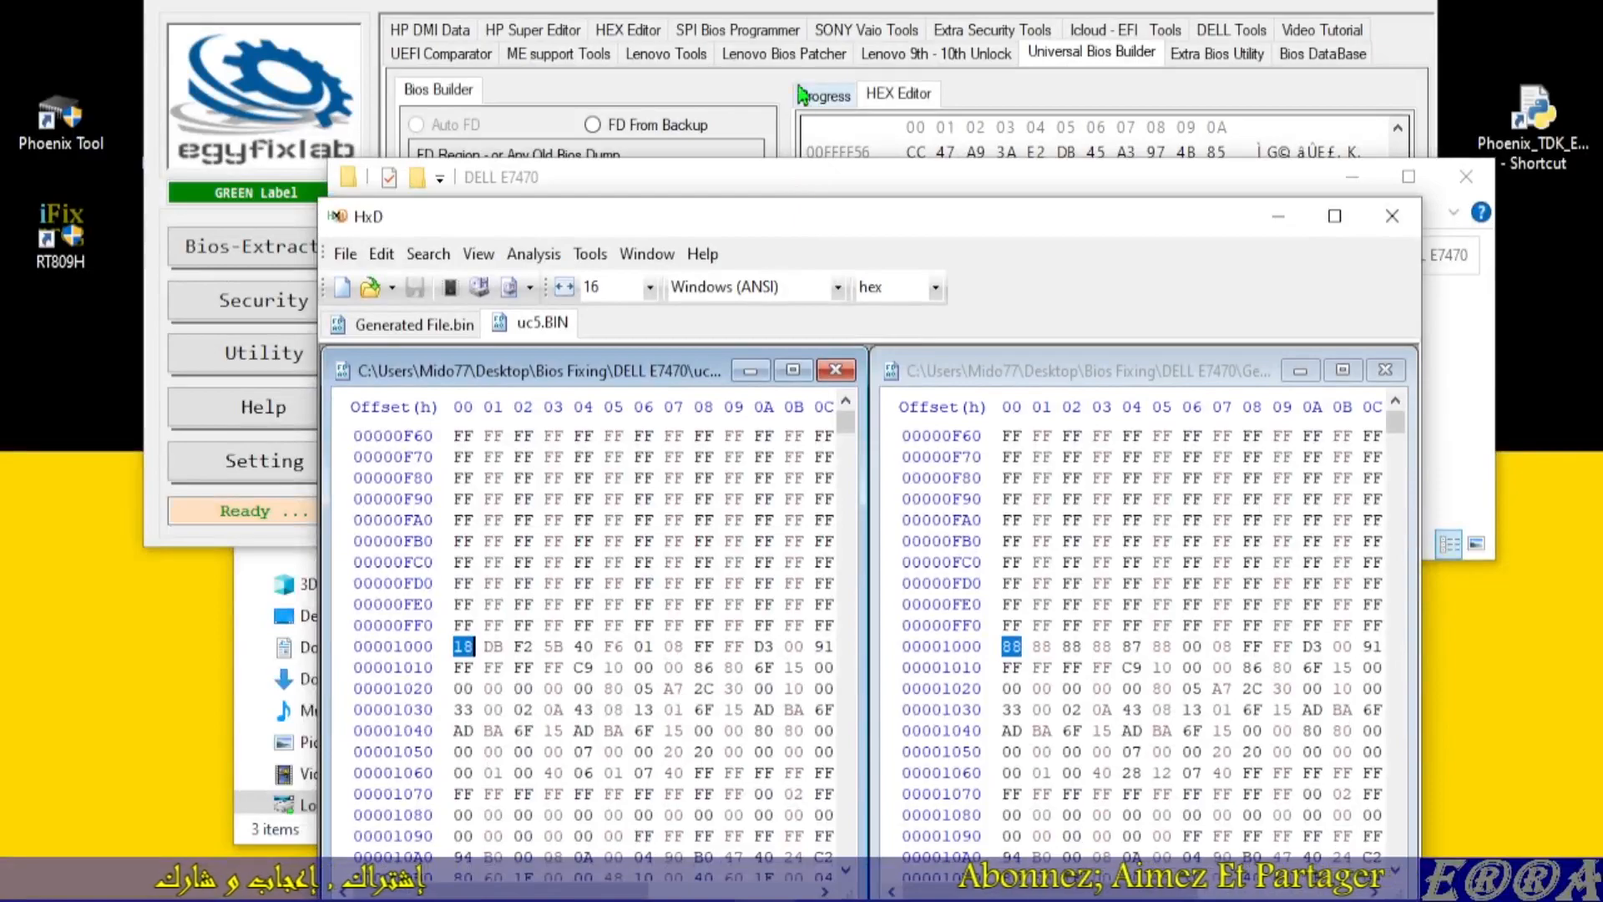
Review the region table and log in the Universal Bios Builder's Progress view, and close the HxD comparison
click(790, 4)
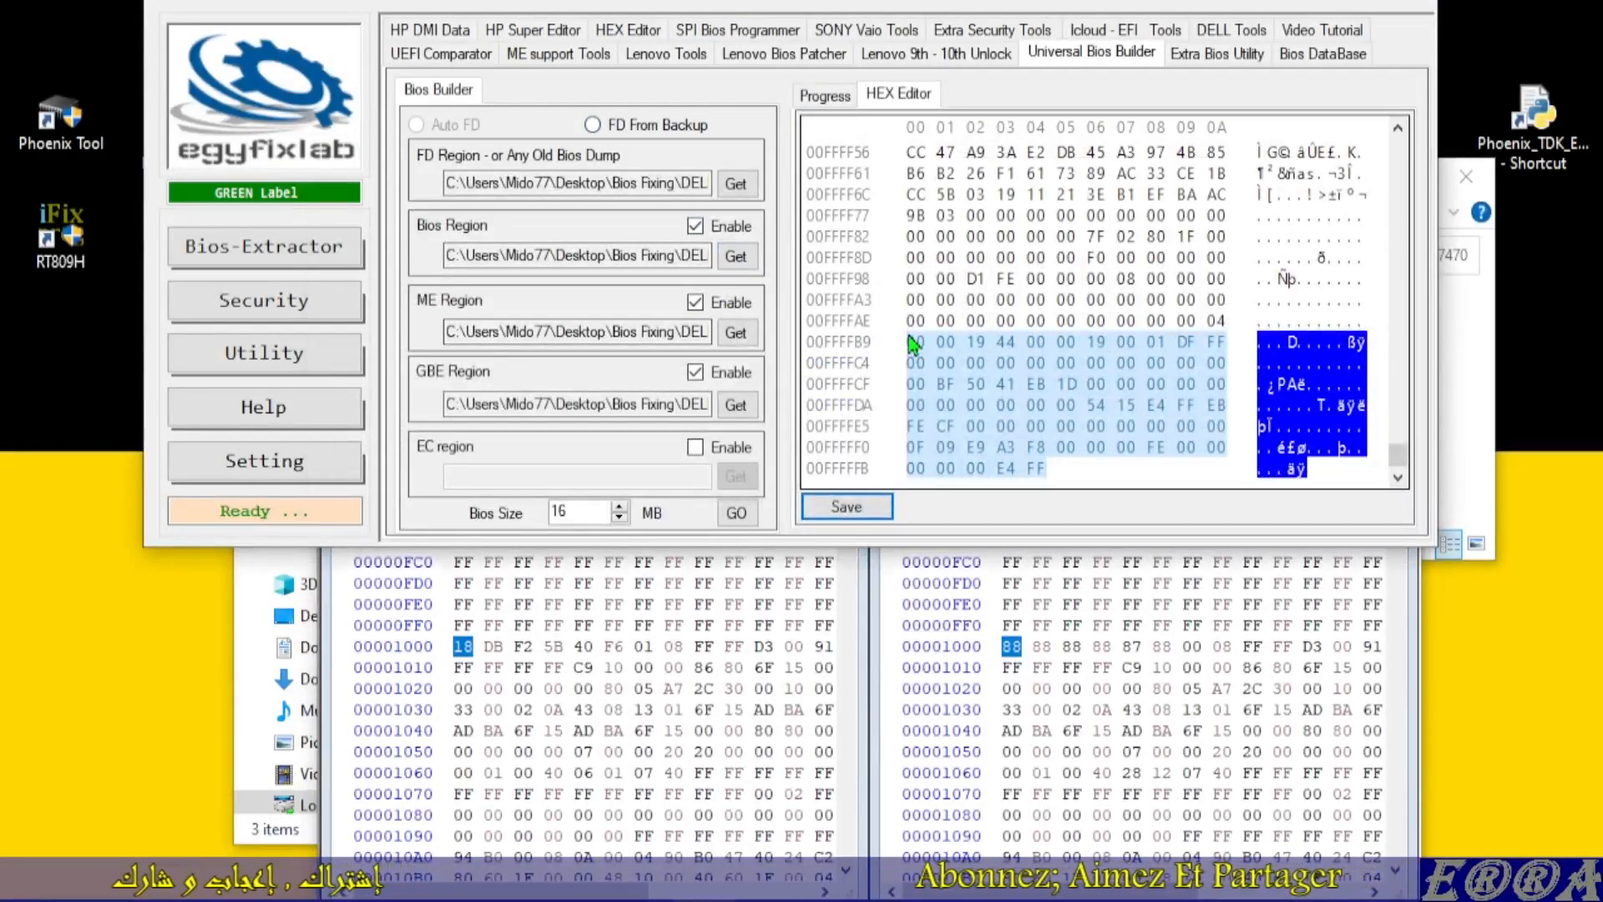
click(825, 99)
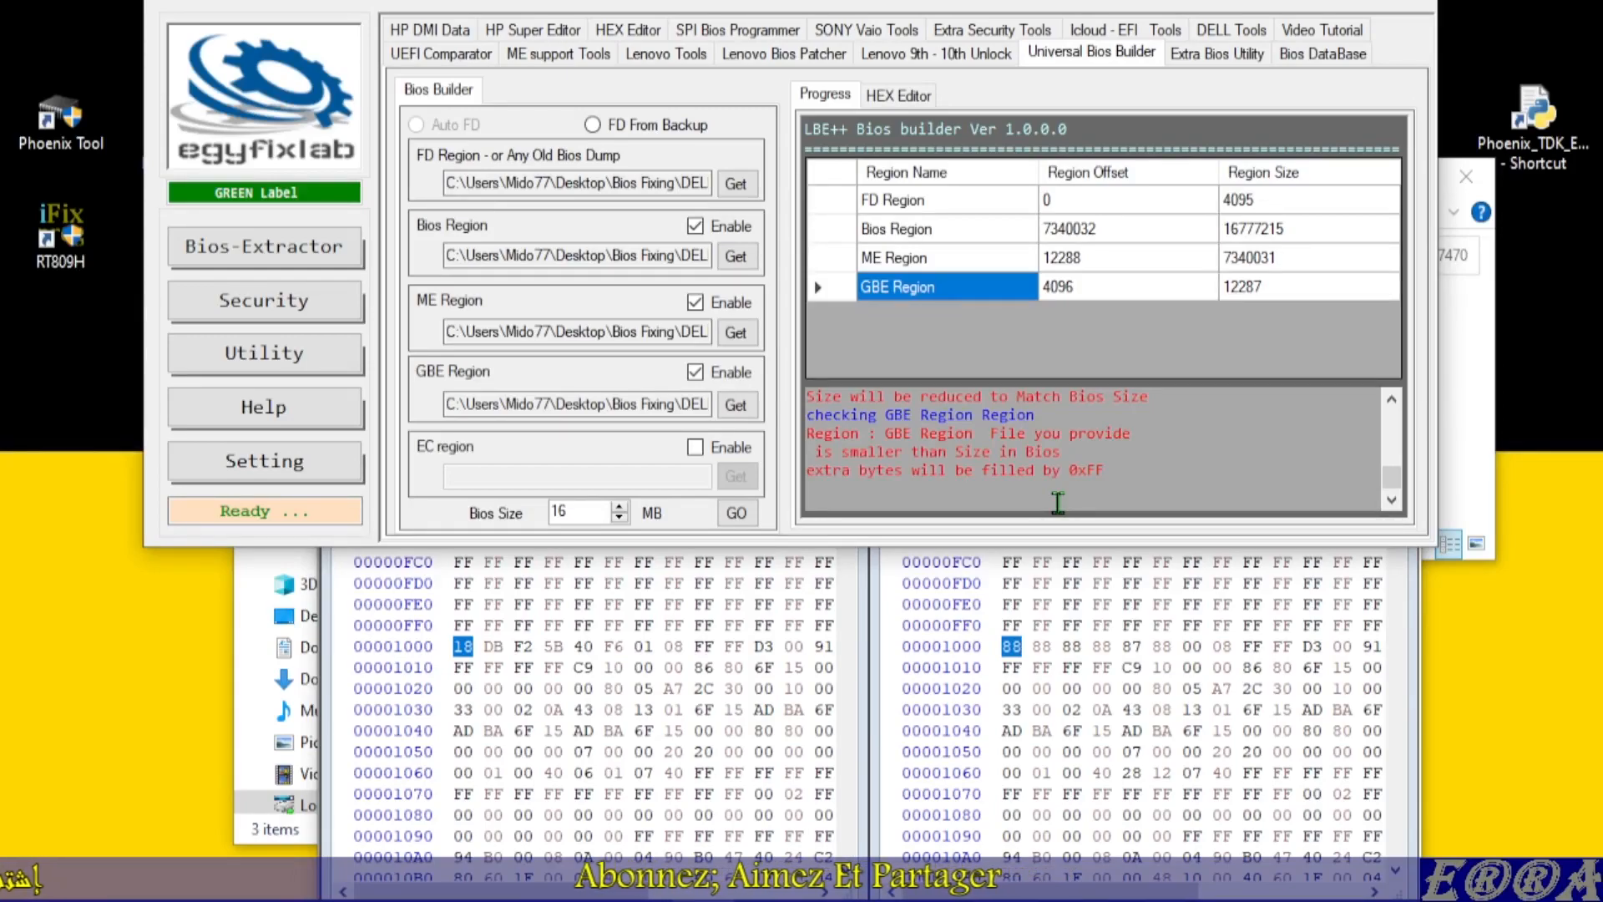
click(1003, 666)
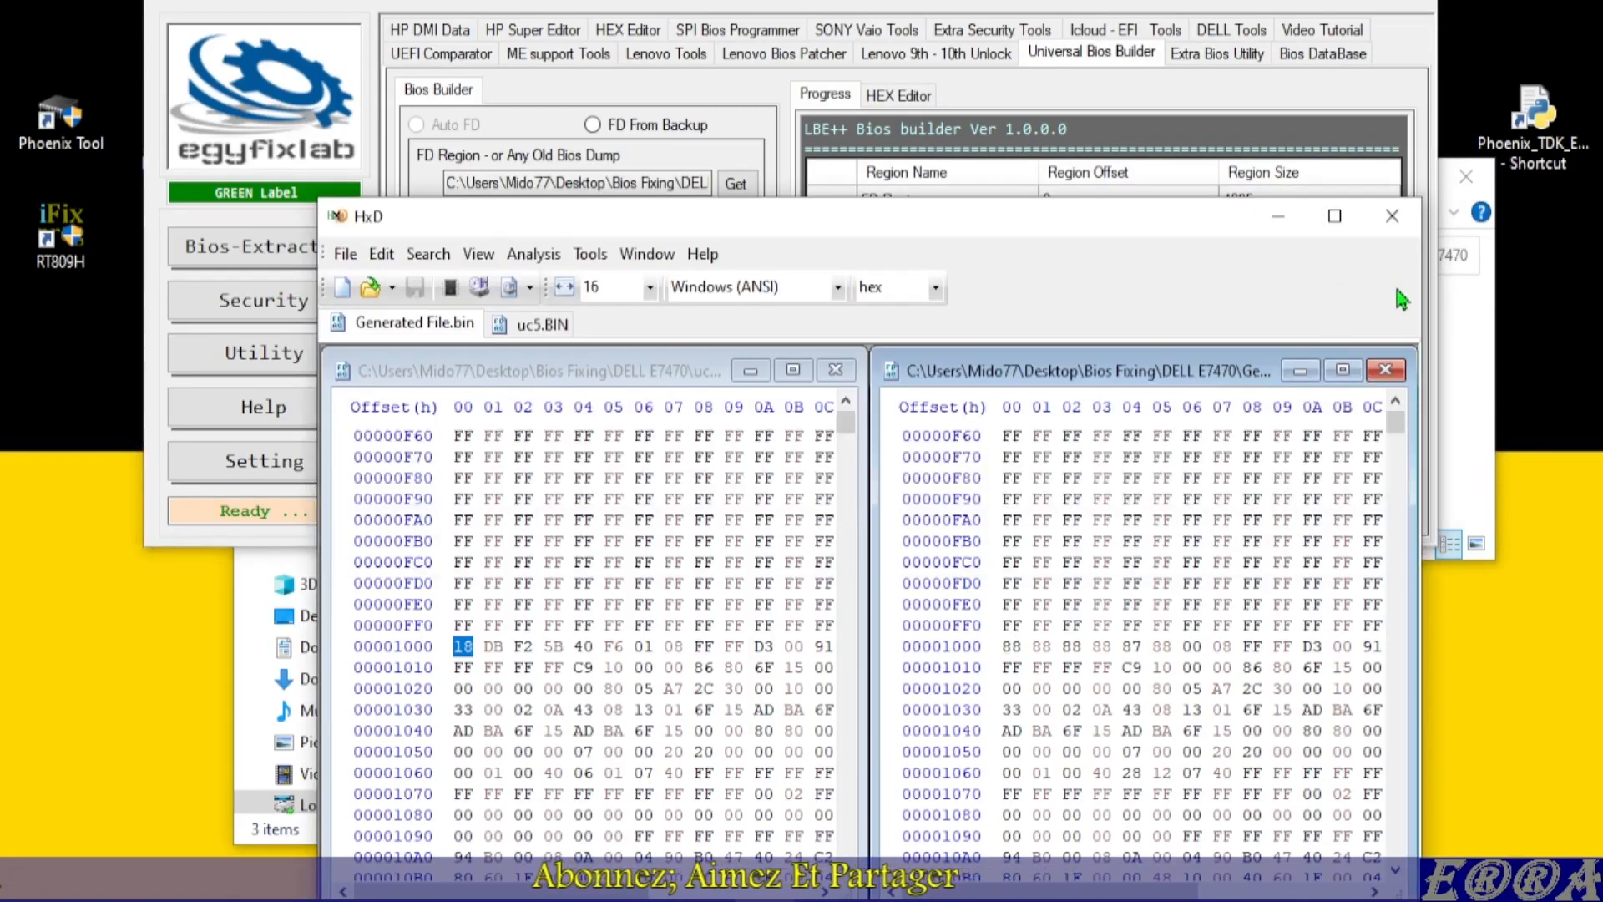
click(1395, 222)
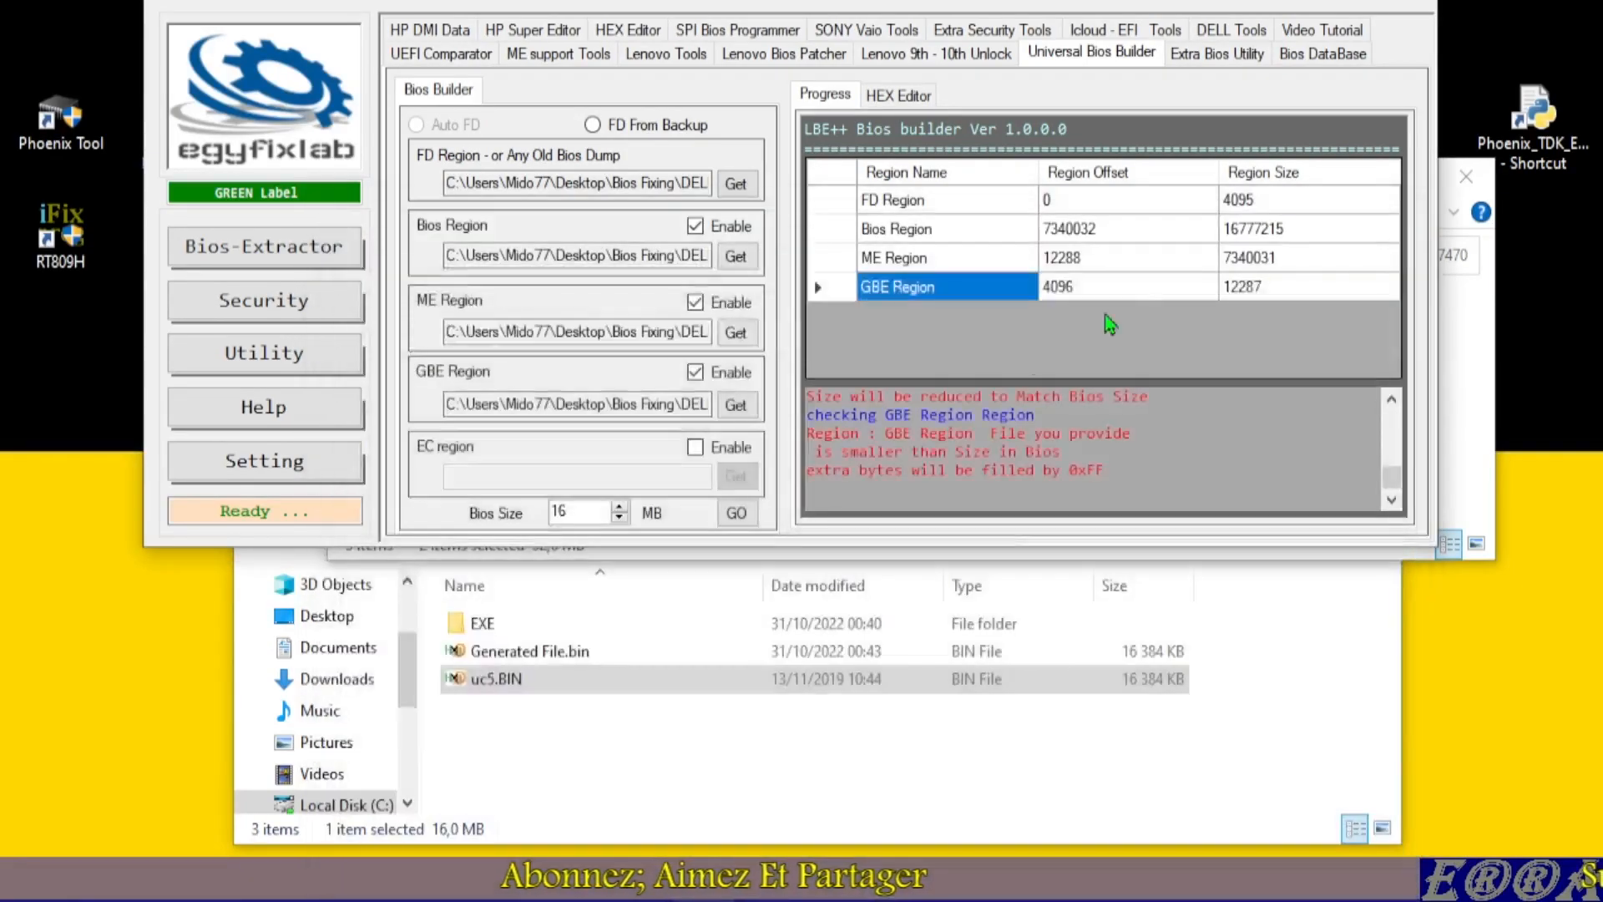
Browse to EXE\LBE_OutPut in the DELL E7470 folder and review the full set of extracted region files
click(653, 769)
double_click(473, 622)
double_click(498, 628)
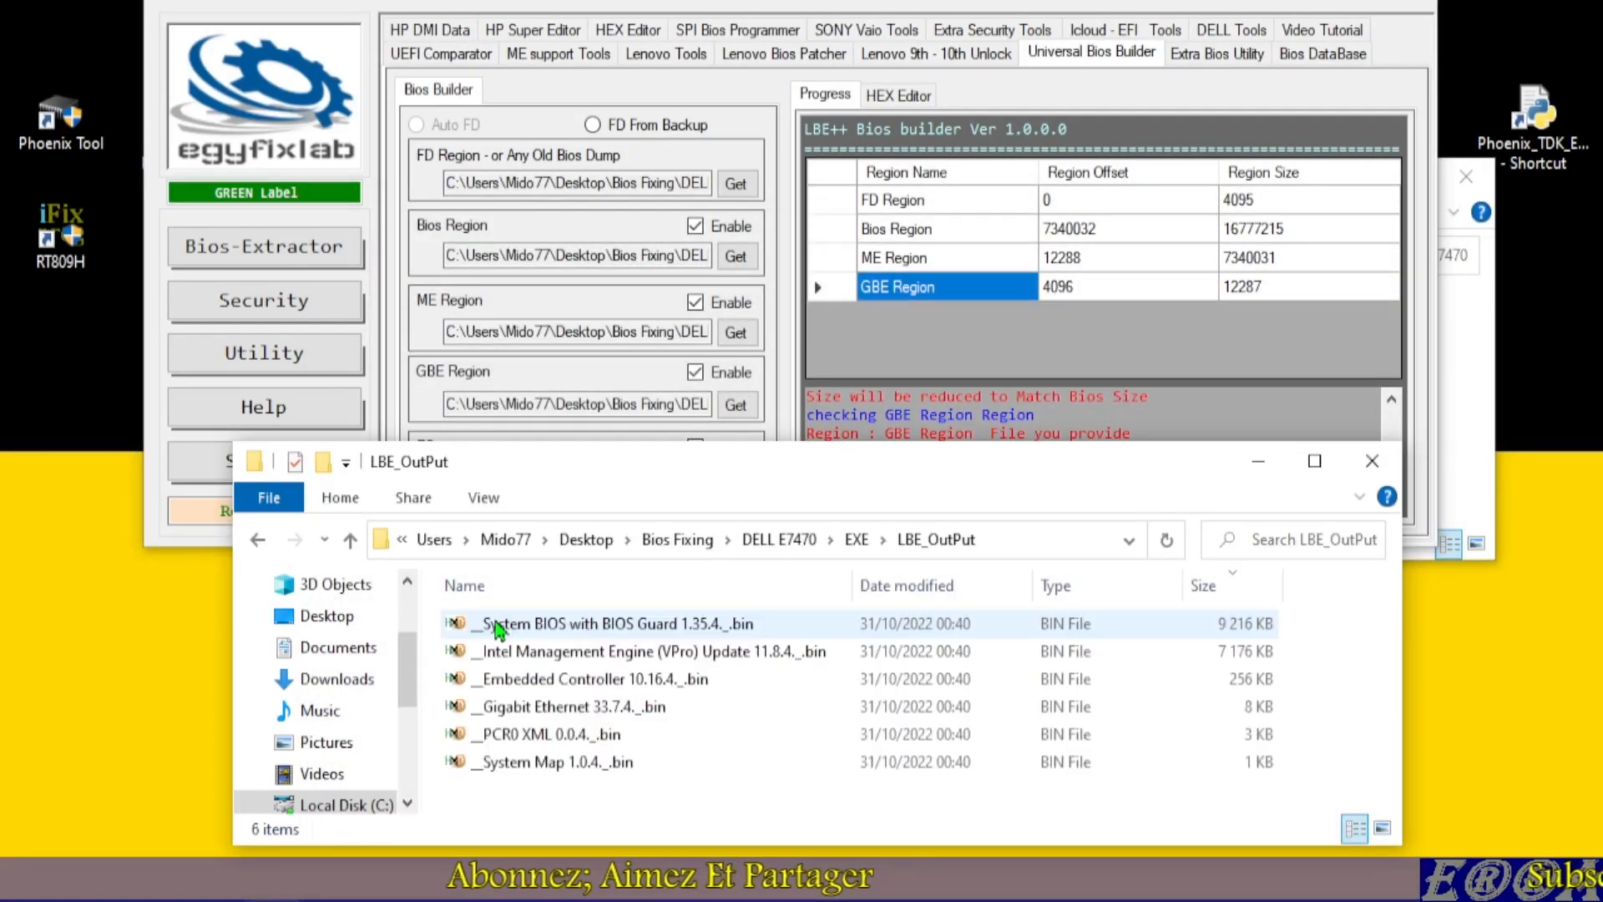
drag(588, 785, 498, 622)
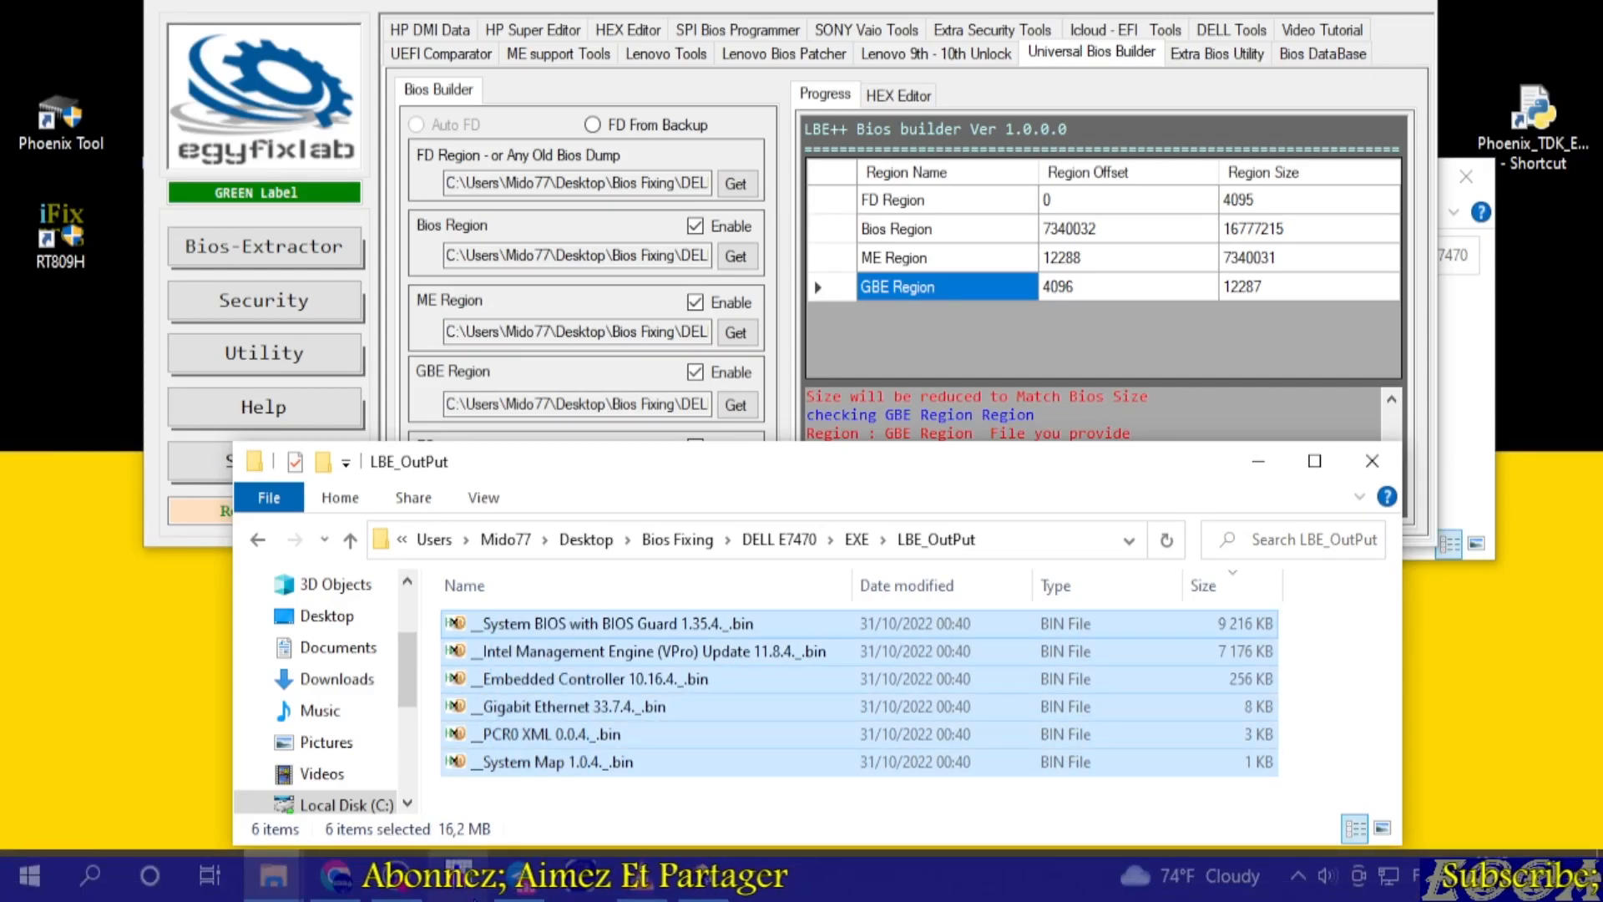
click(761, 165)
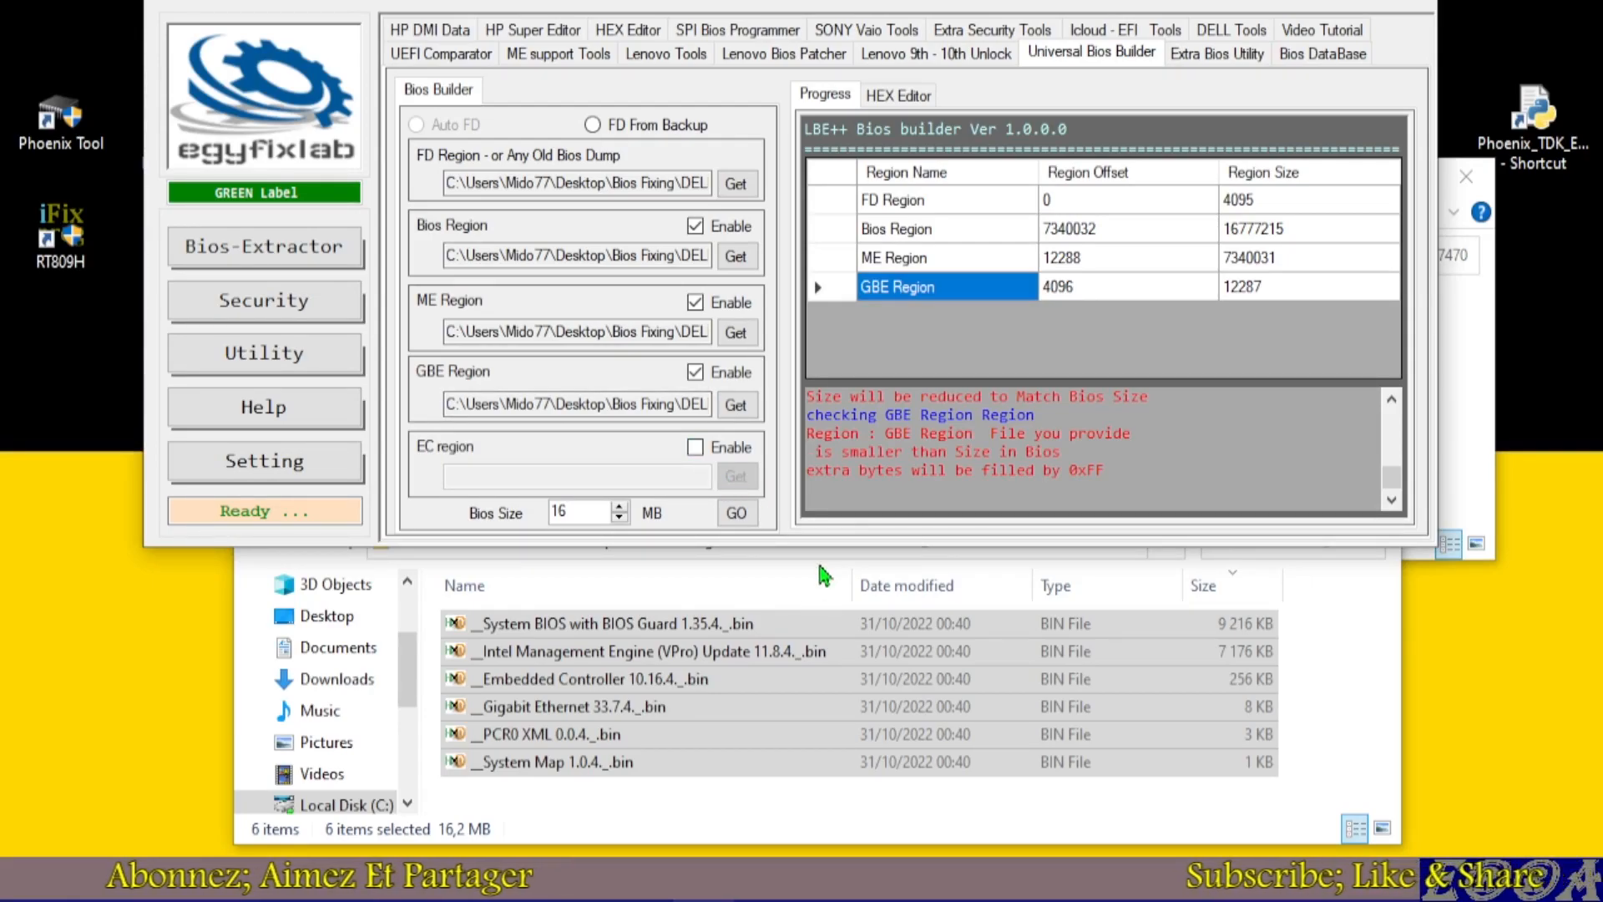
click(716, 827)
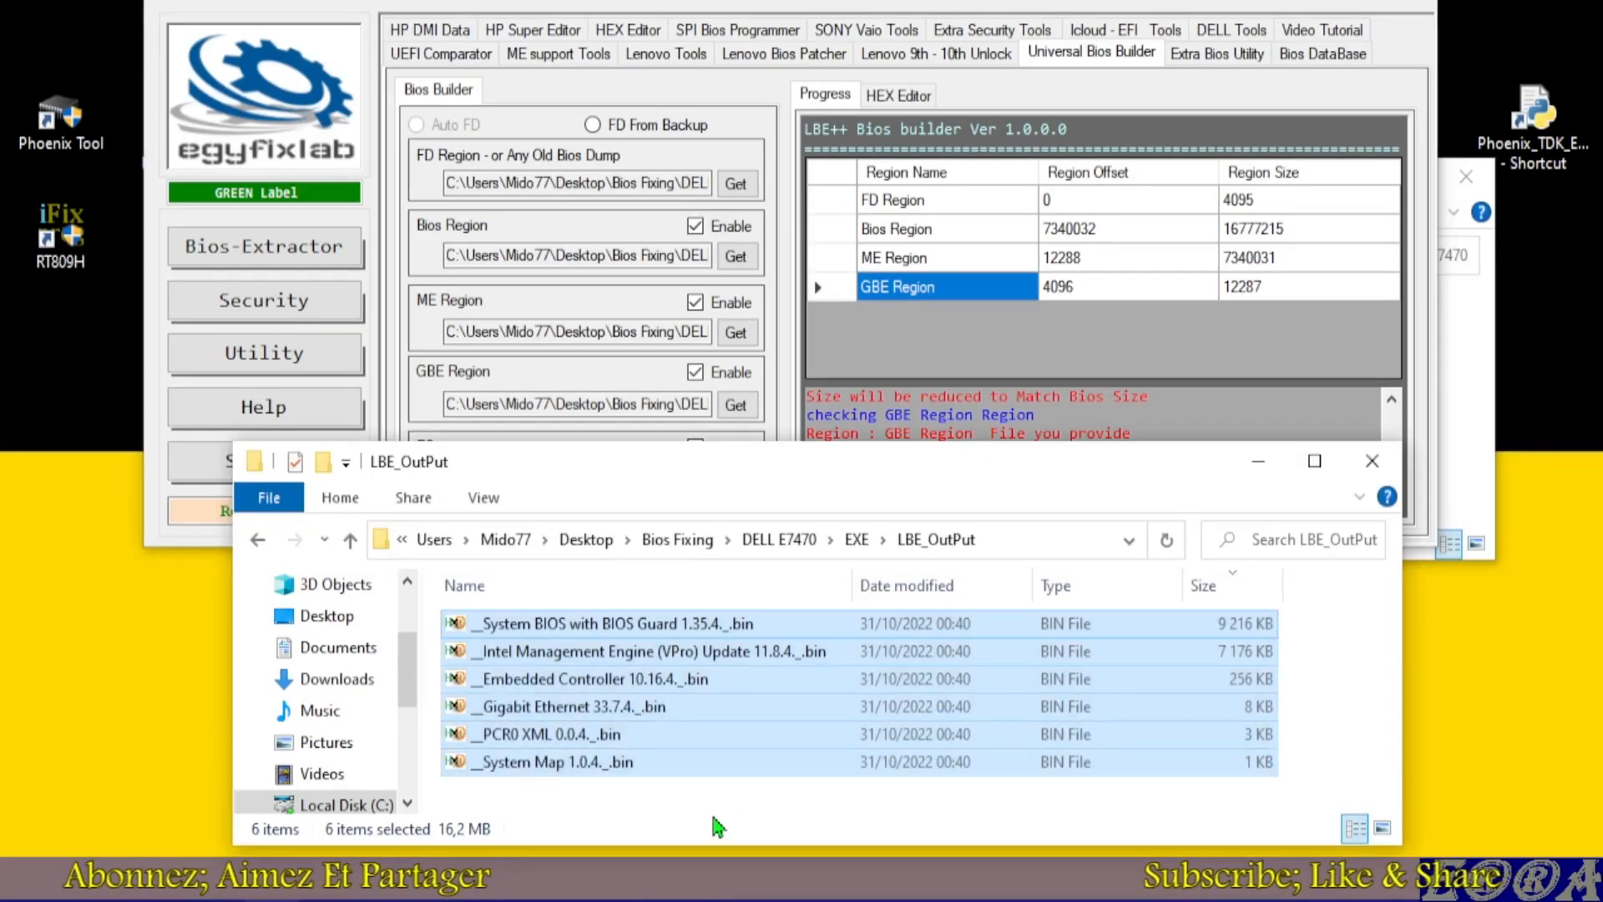
Select Generated File.bin in the DELL E7470 folder and bring up the ME support Tools in egyfixlab's tool
click(351, 540)
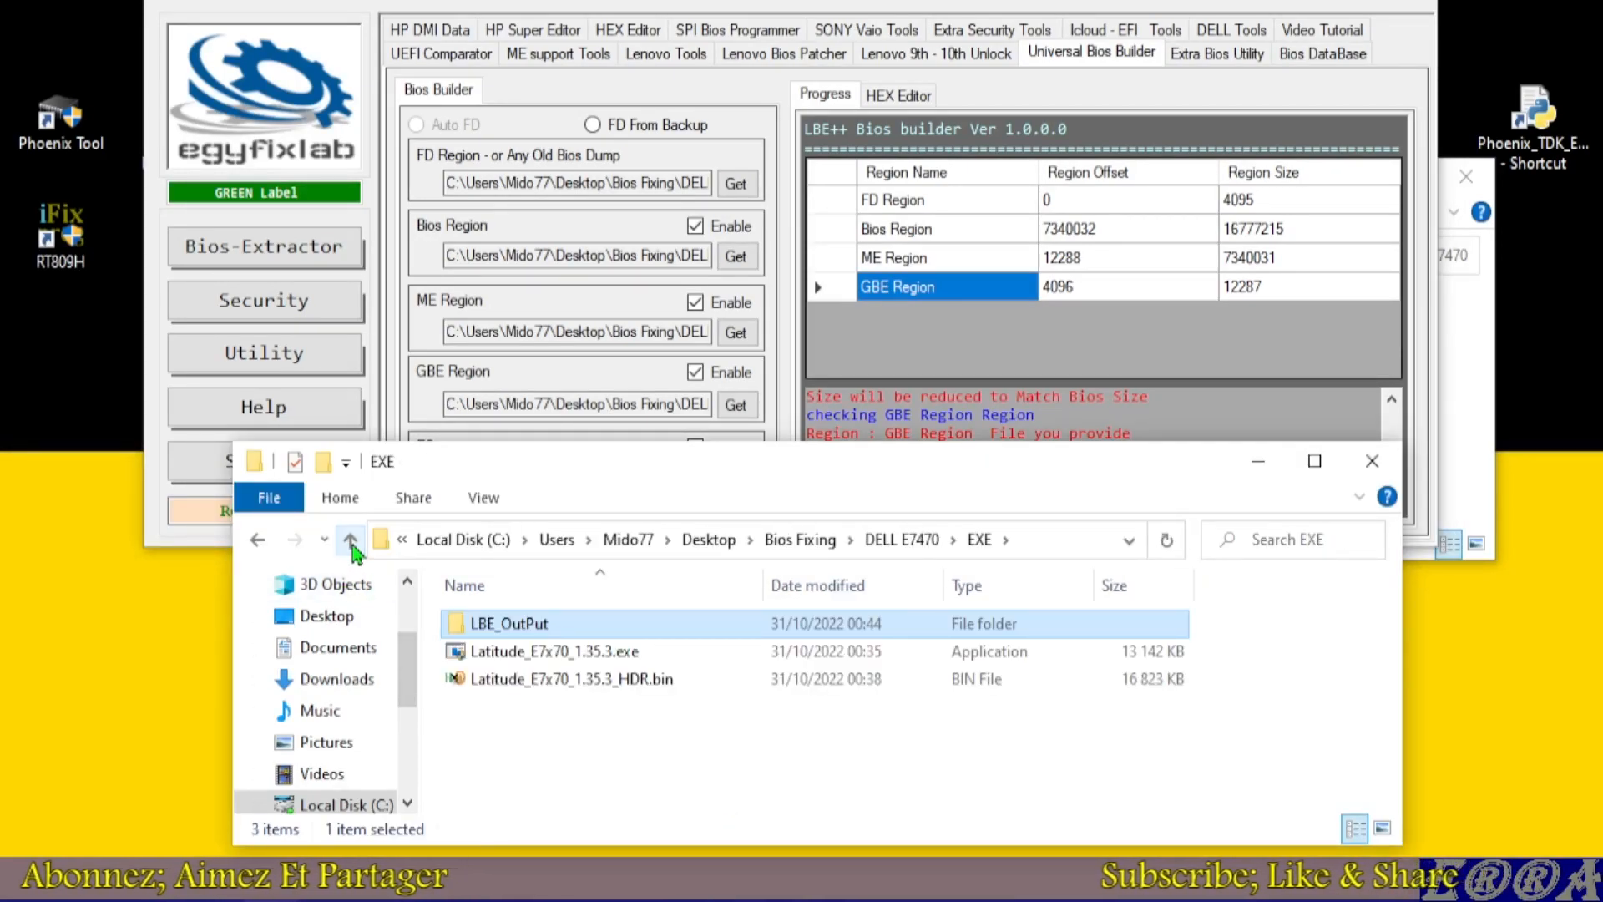
click(350, 541)
click(501, 651)
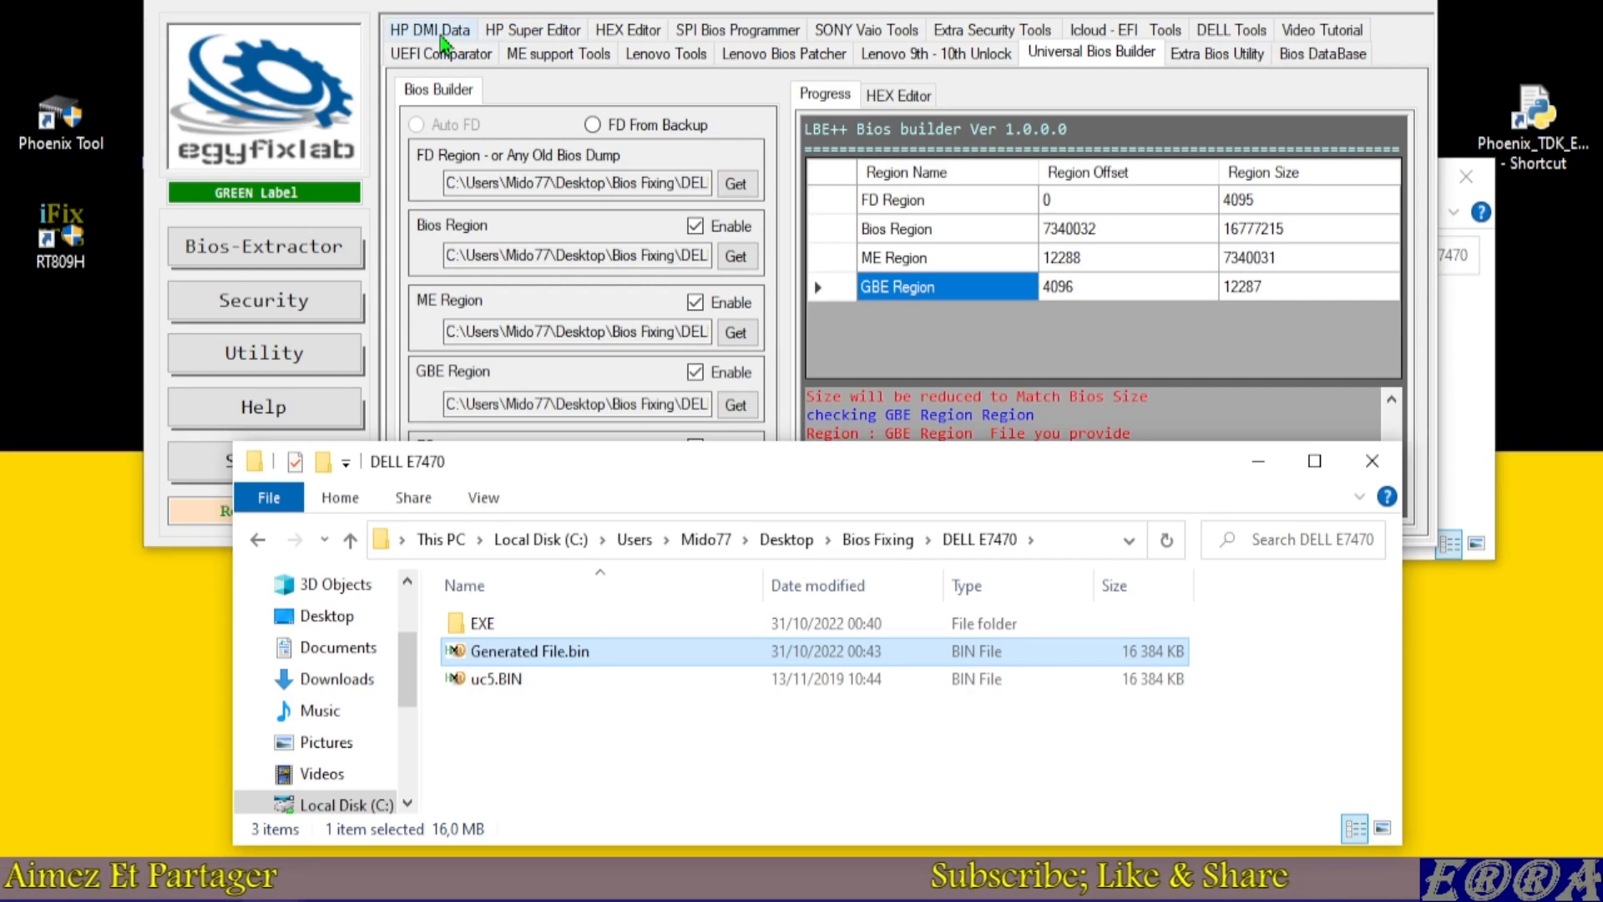
click(552, 58)
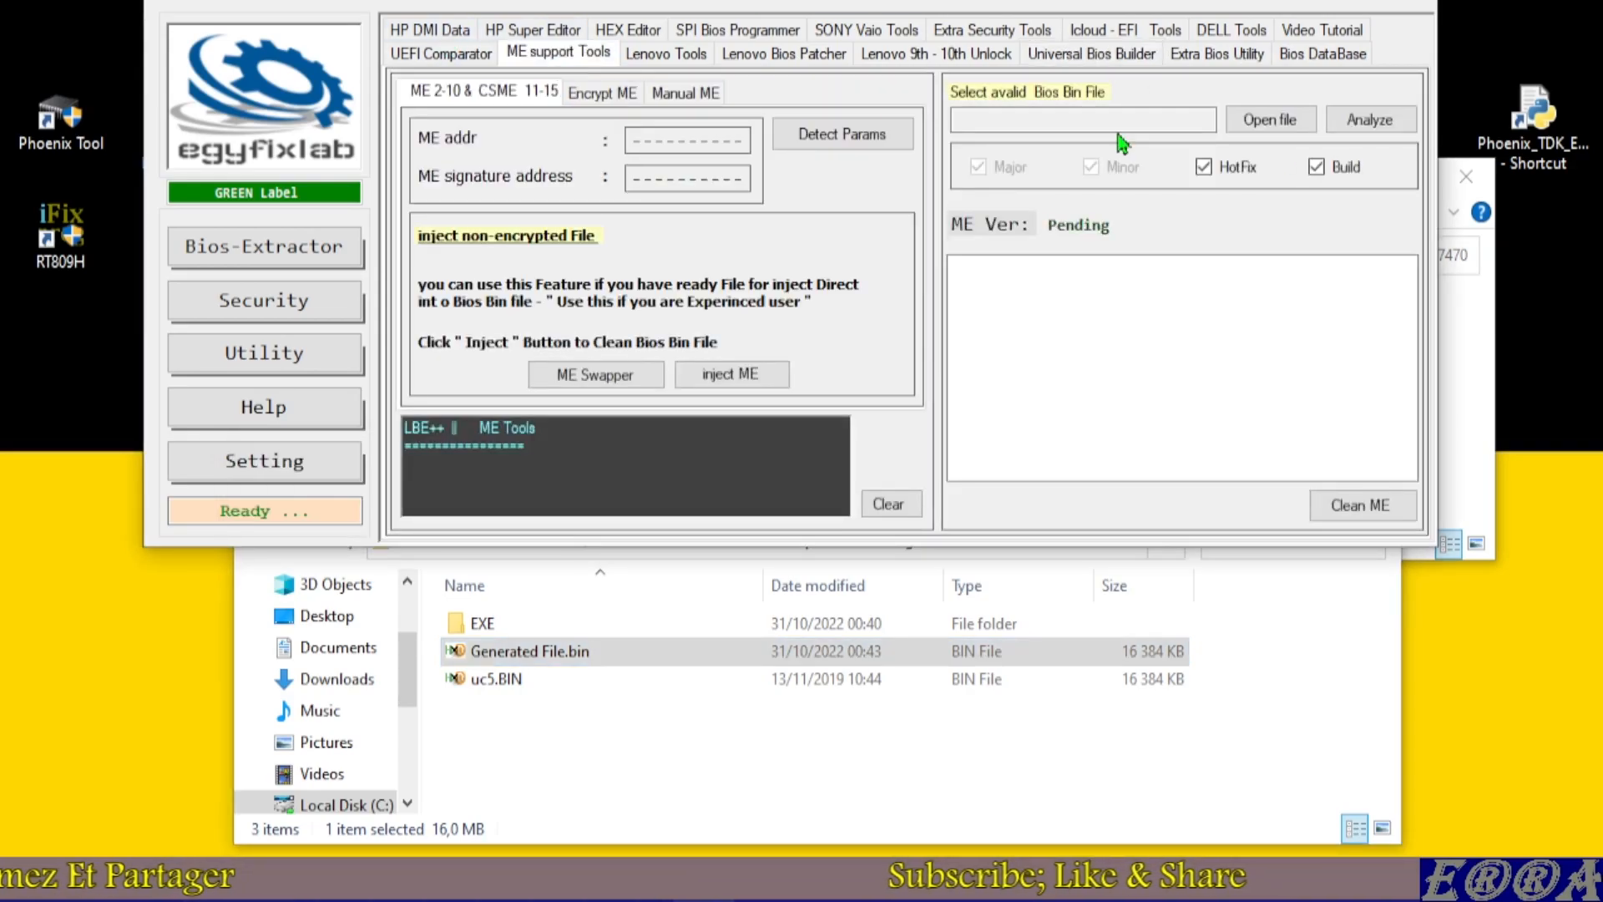
Load uc5.BIN from the DELL E7470 folder as the BIOS file and analyze it in ME Analyzer with no extra options
click(1276, 128)
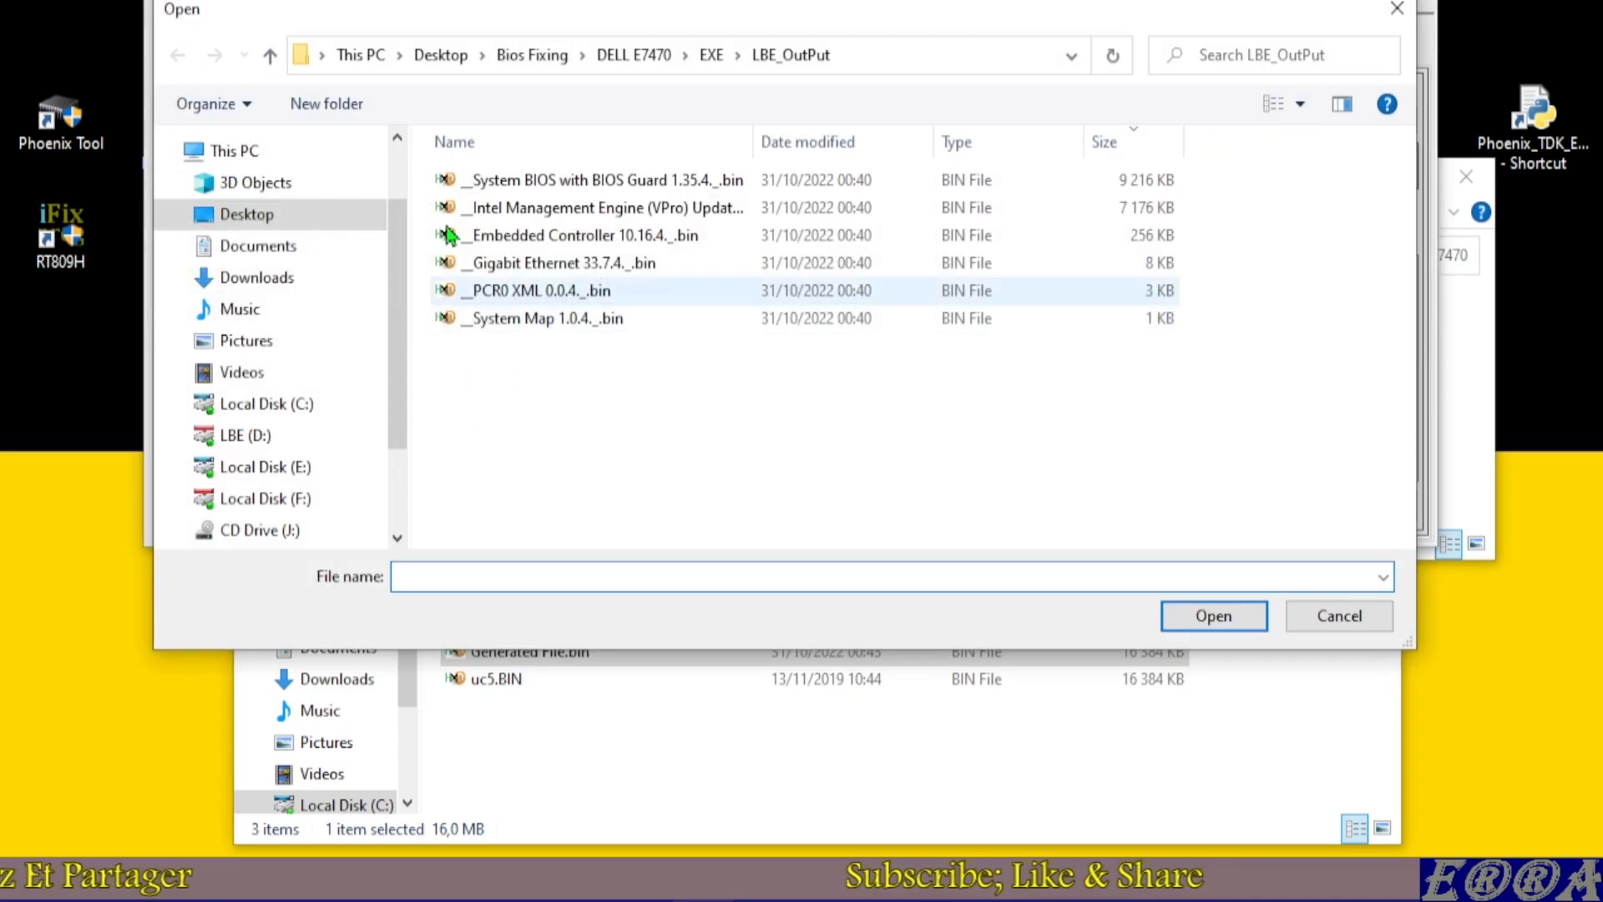
click(270, 57)
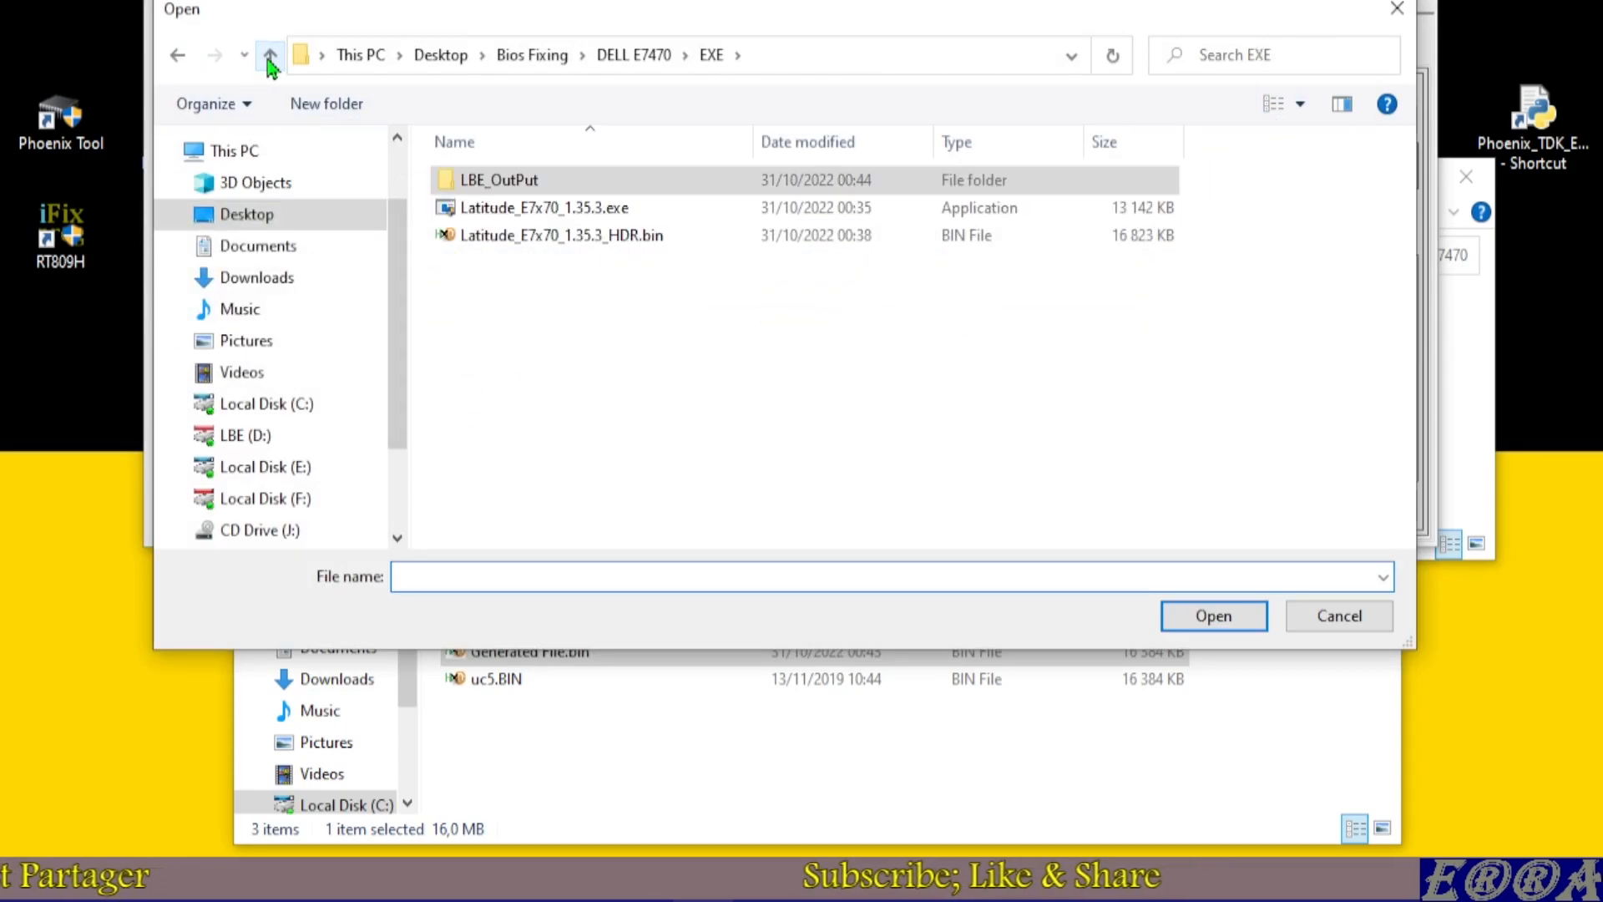
click(270, 57)
double_click(485, 238)
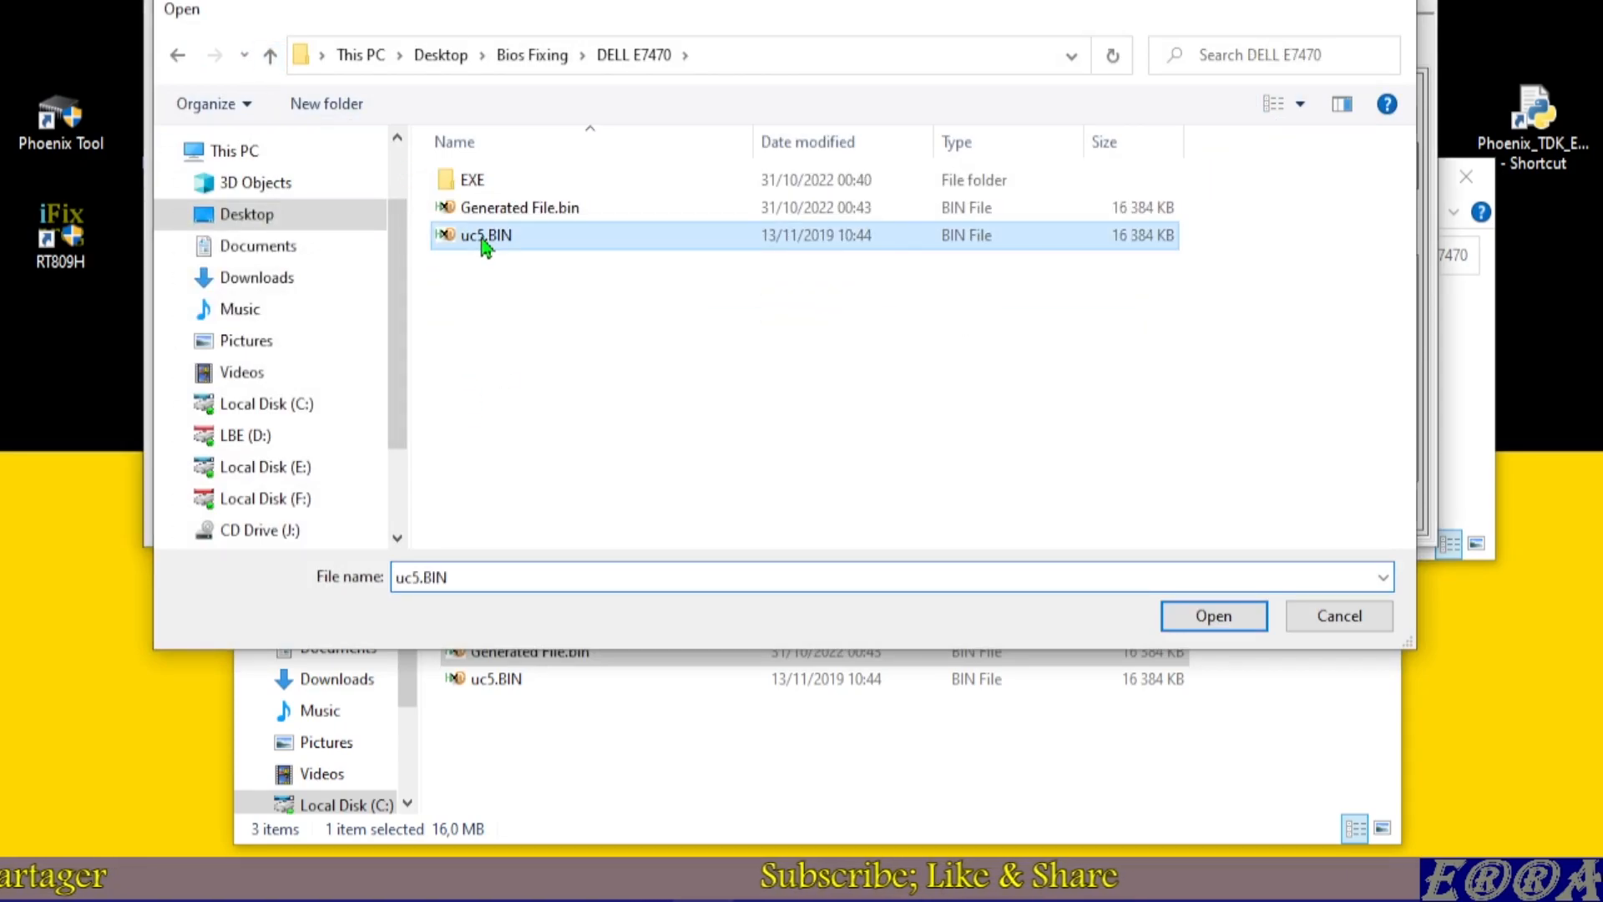
click(1370, 121)
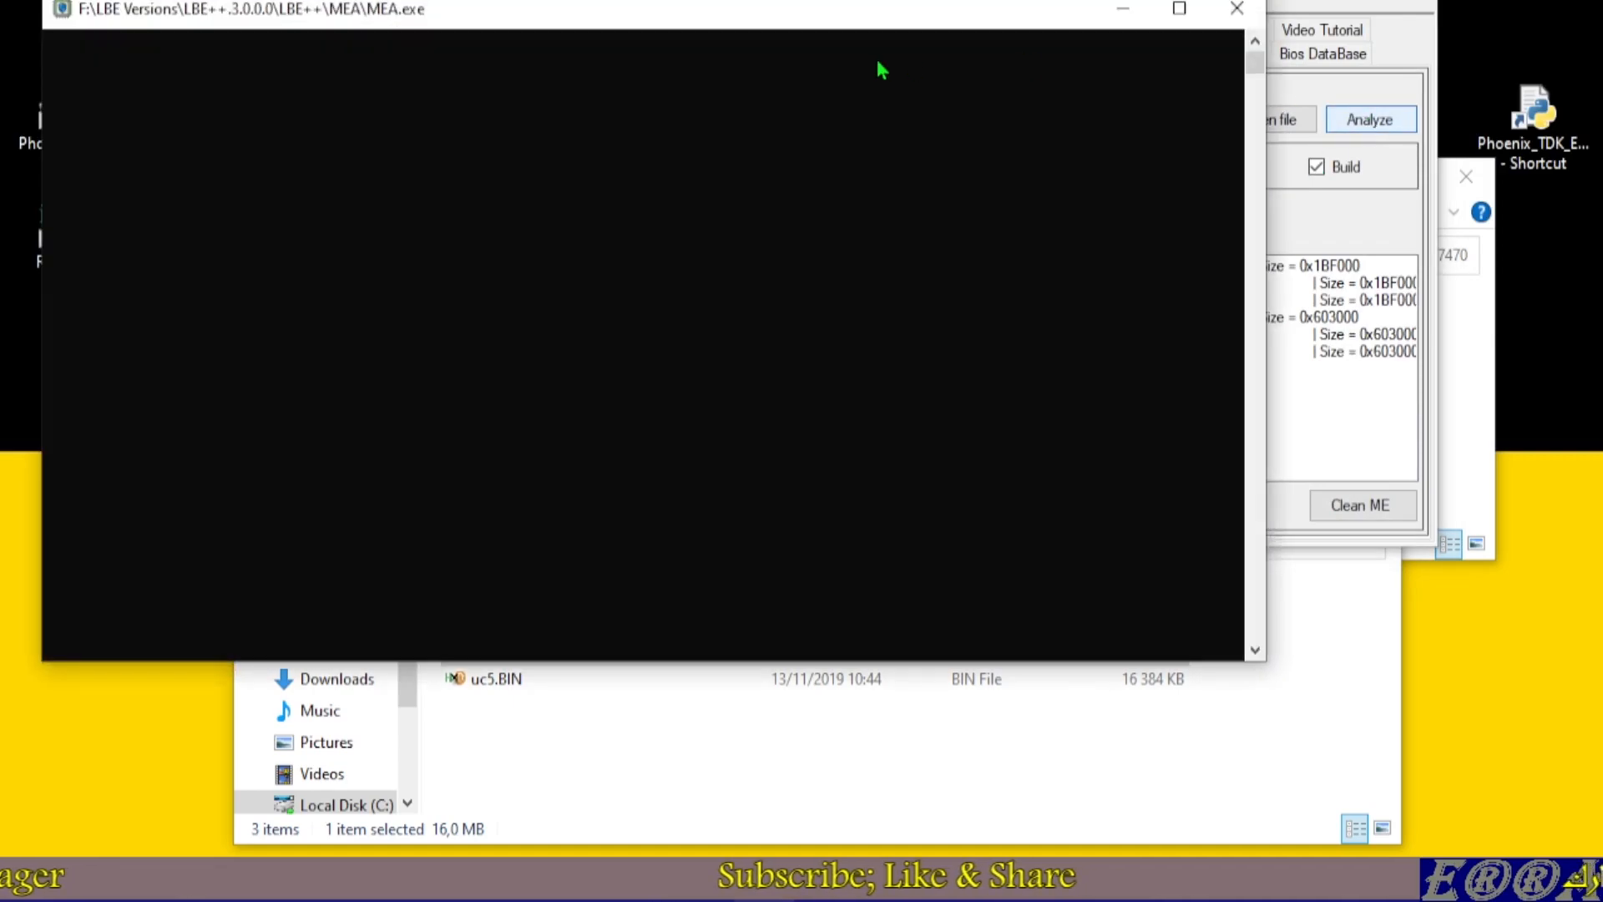
drag(624, 35, 674, 55)
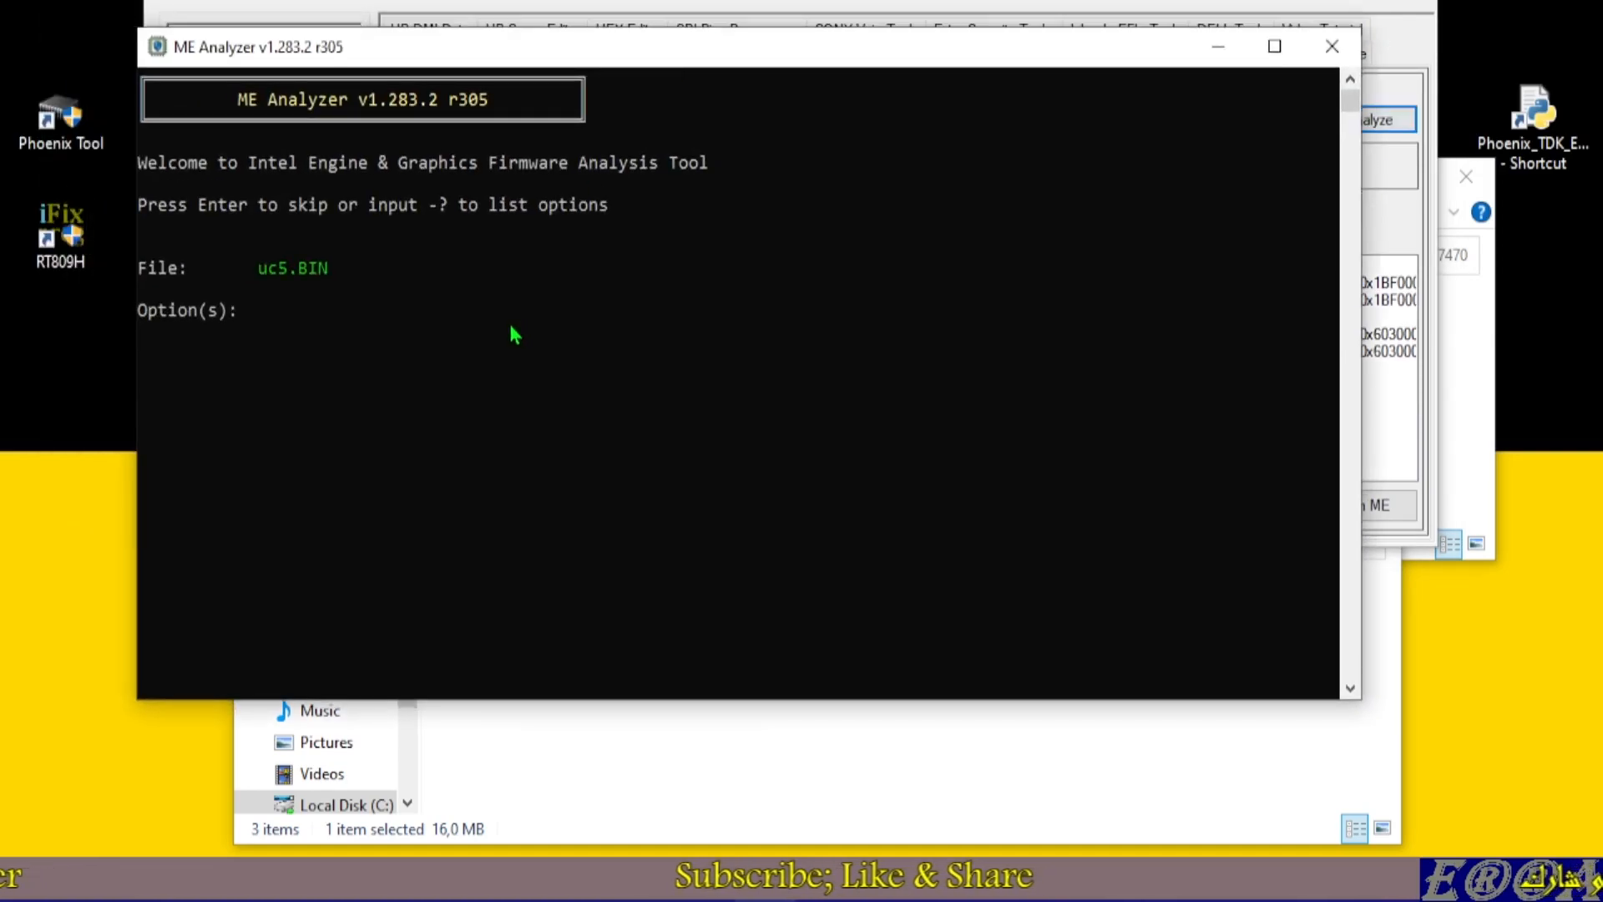
key(Return)
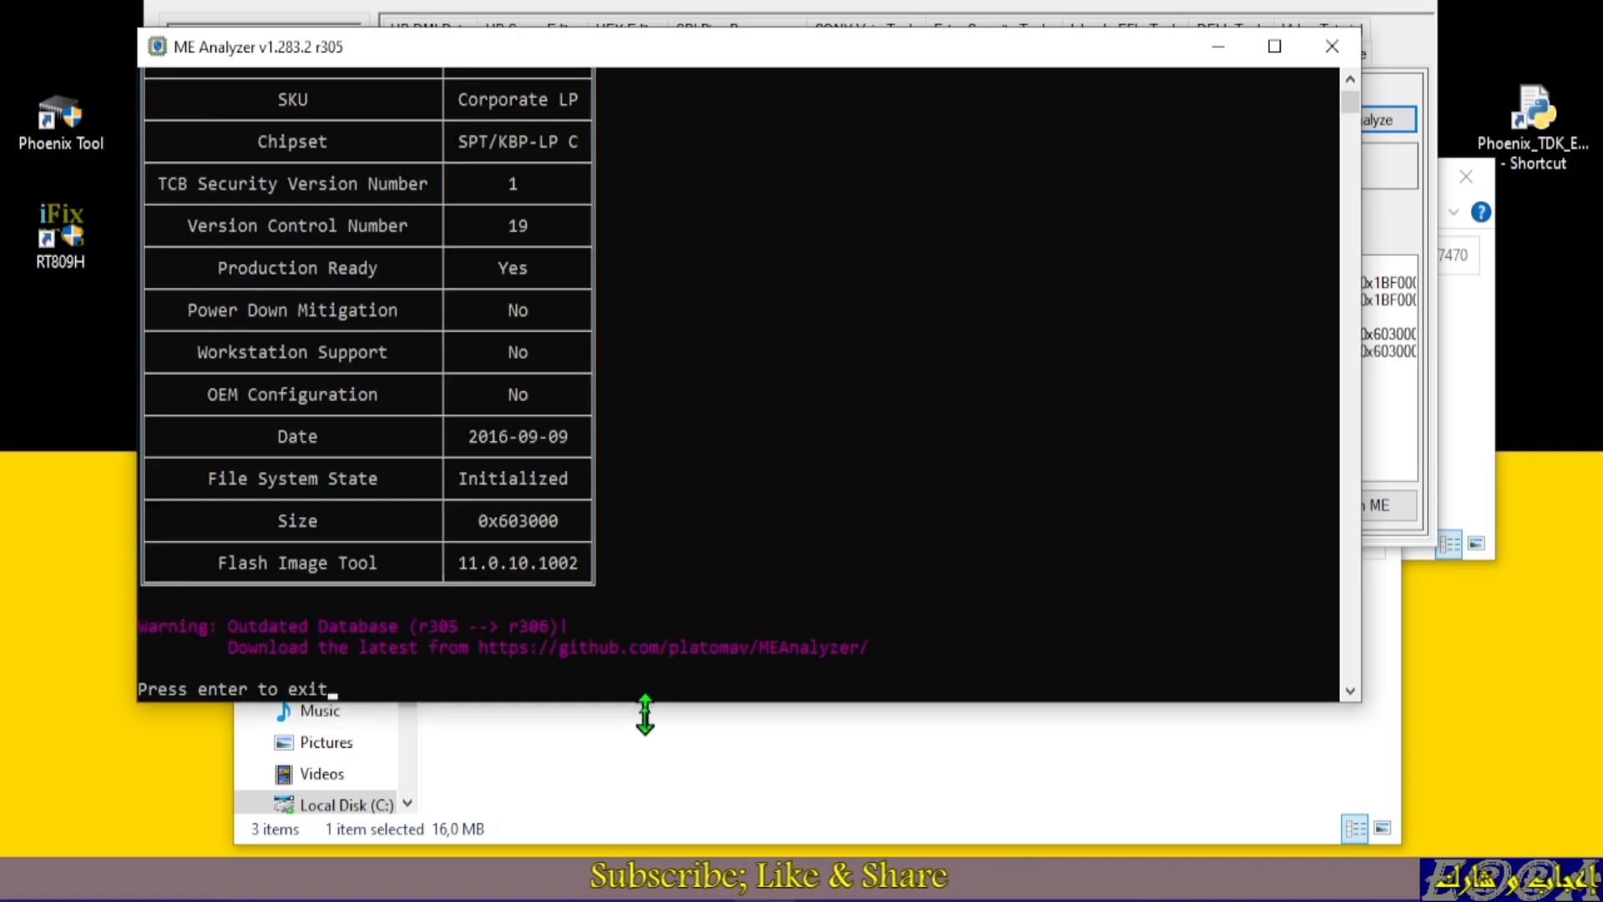
Make the ME Analyzer window taller and narrower, and review the full uc5.BIN report
drag(643, 703, 647, 853)
drag(1359, 398, 877, 397)
drag(140, 603, 478, 668)
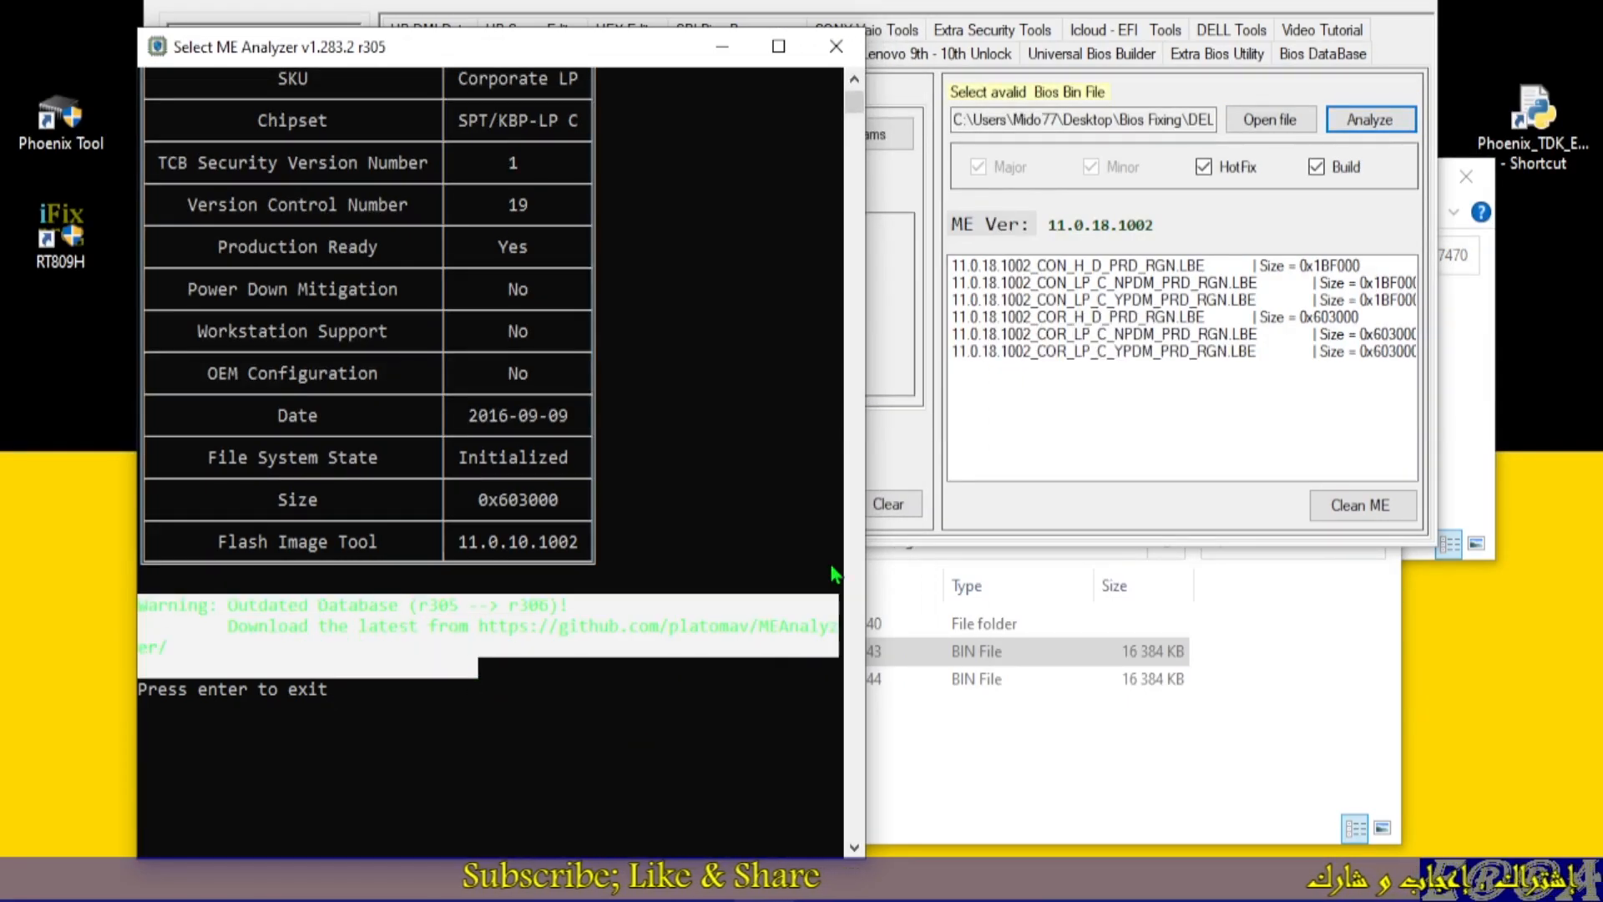
scroll(684, 425, up, 4)
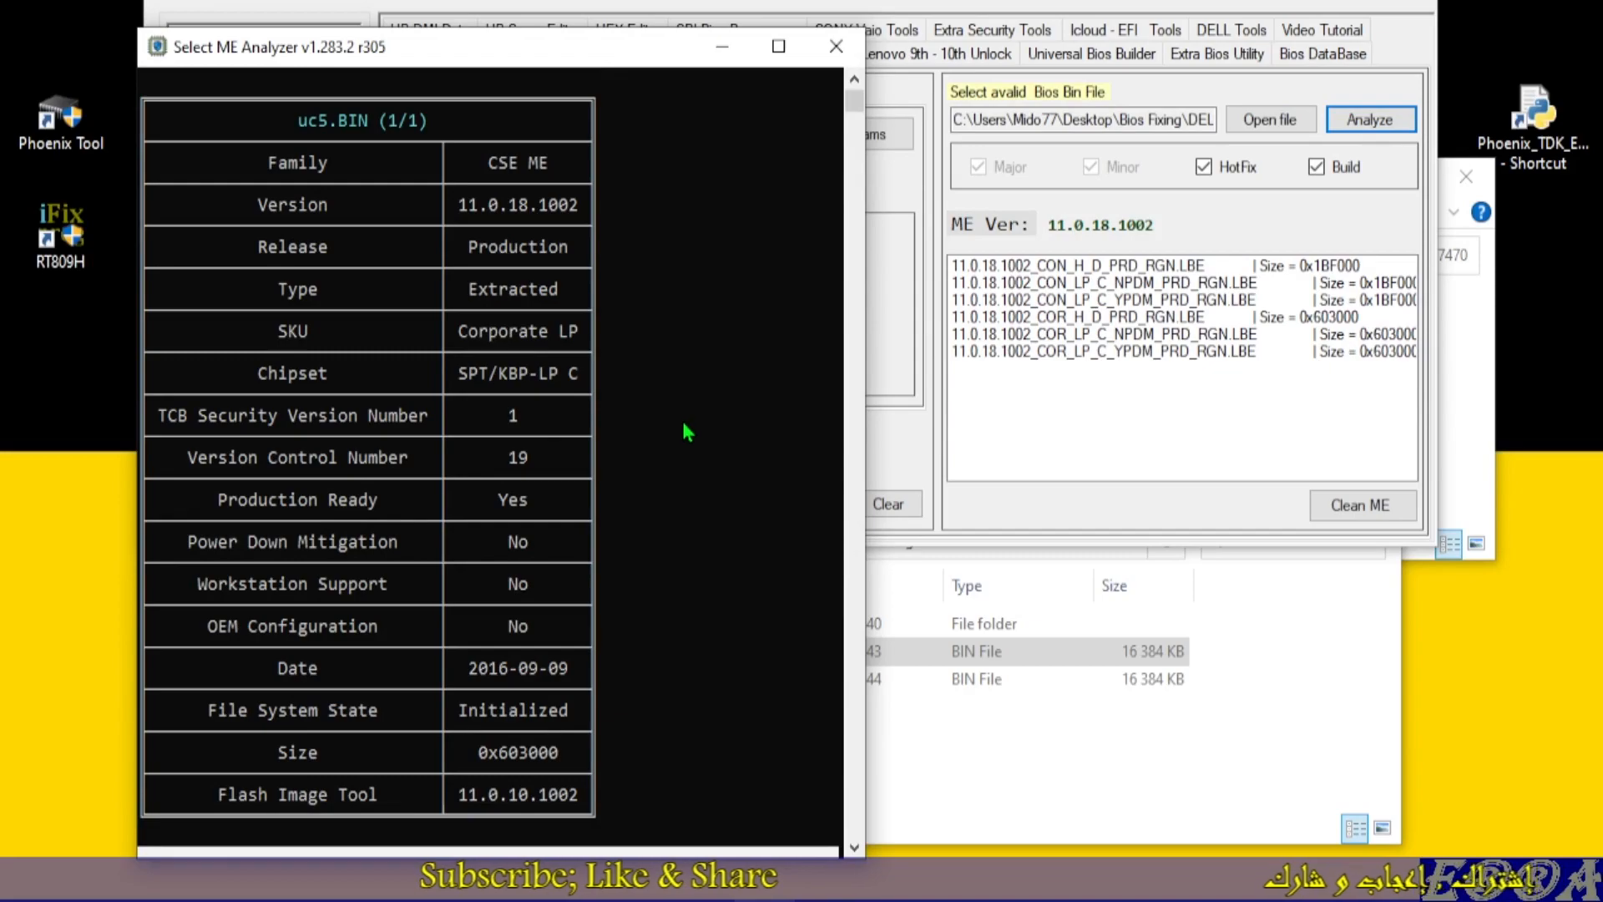
scroll(685, 423, down, 1)
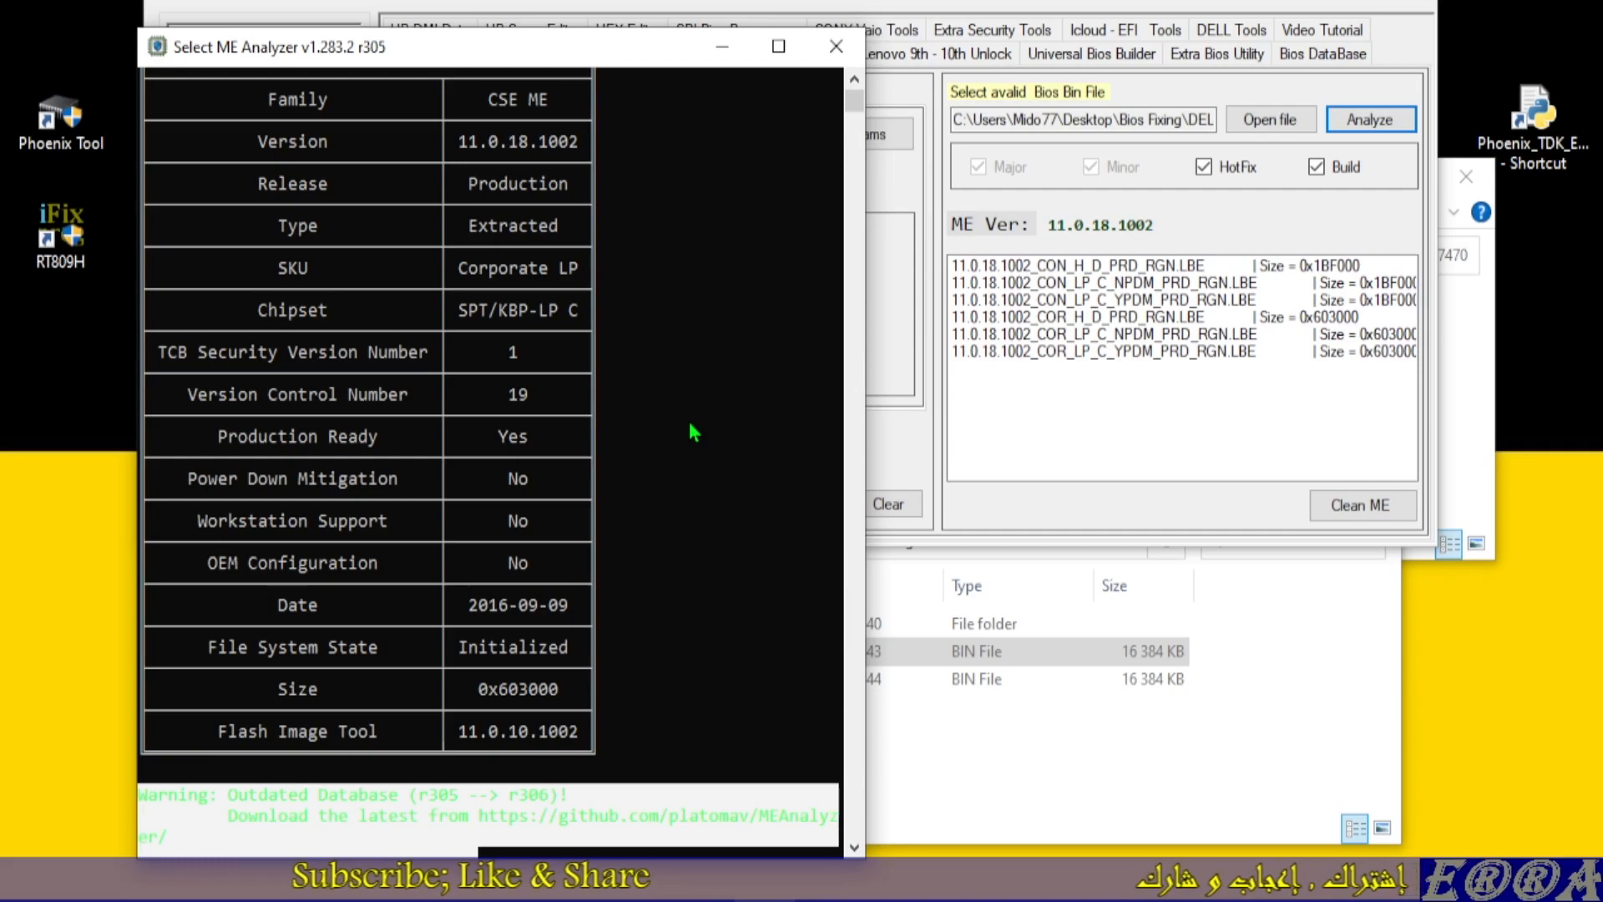
Examine the uc5.BIN report's rows from Version to Size, paying attention to the File System State
click(525, 816)
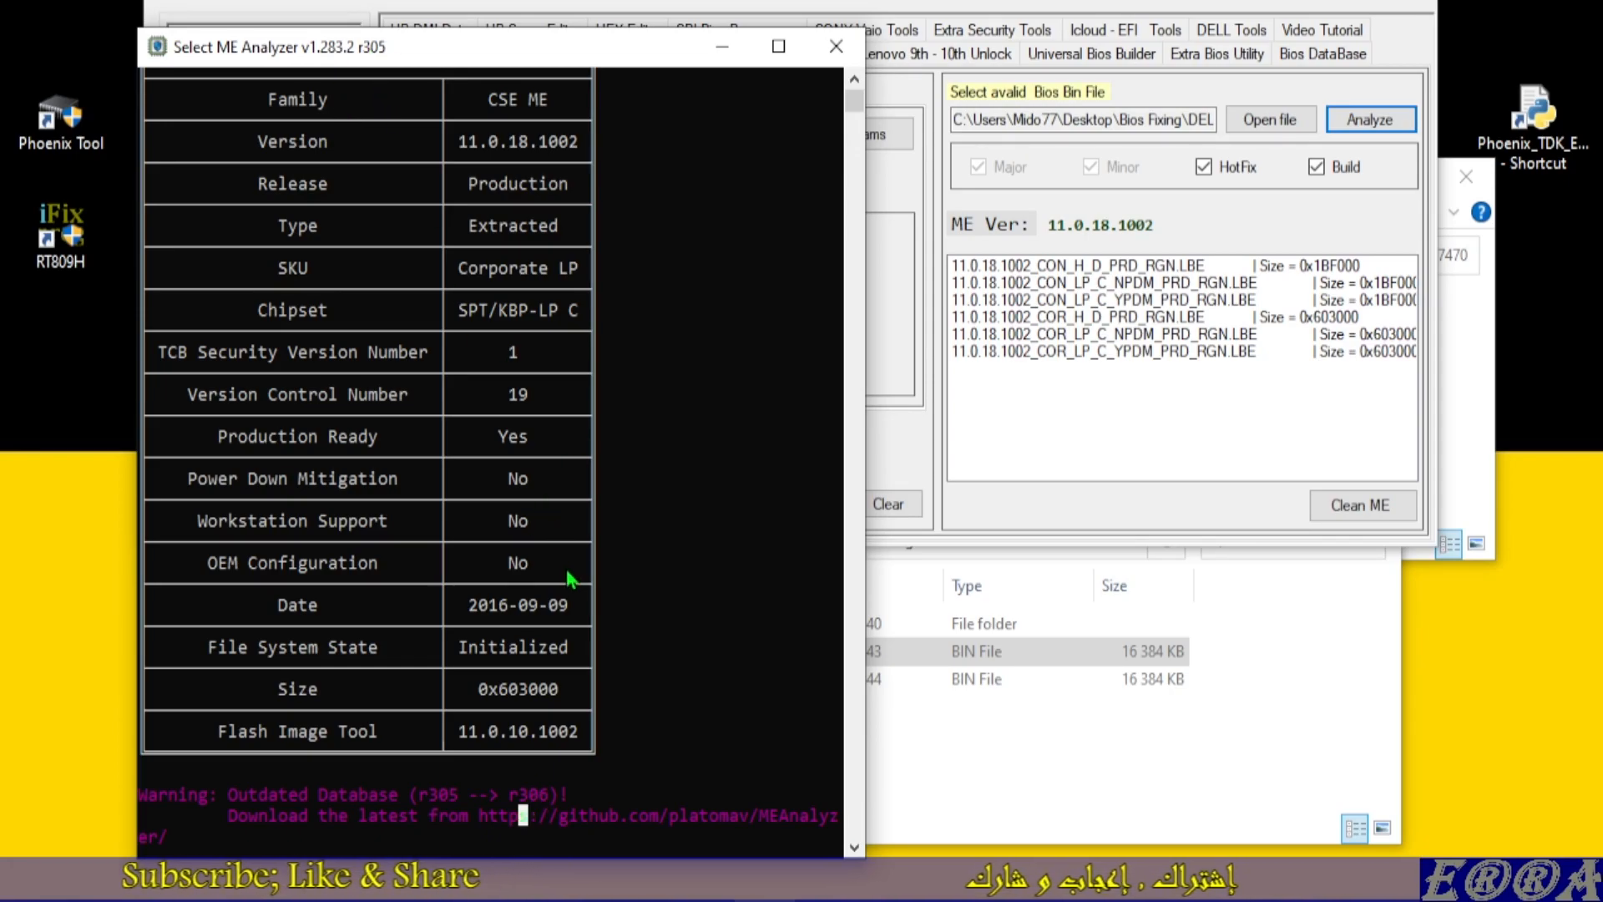
scroll(571, 578, up, 1)
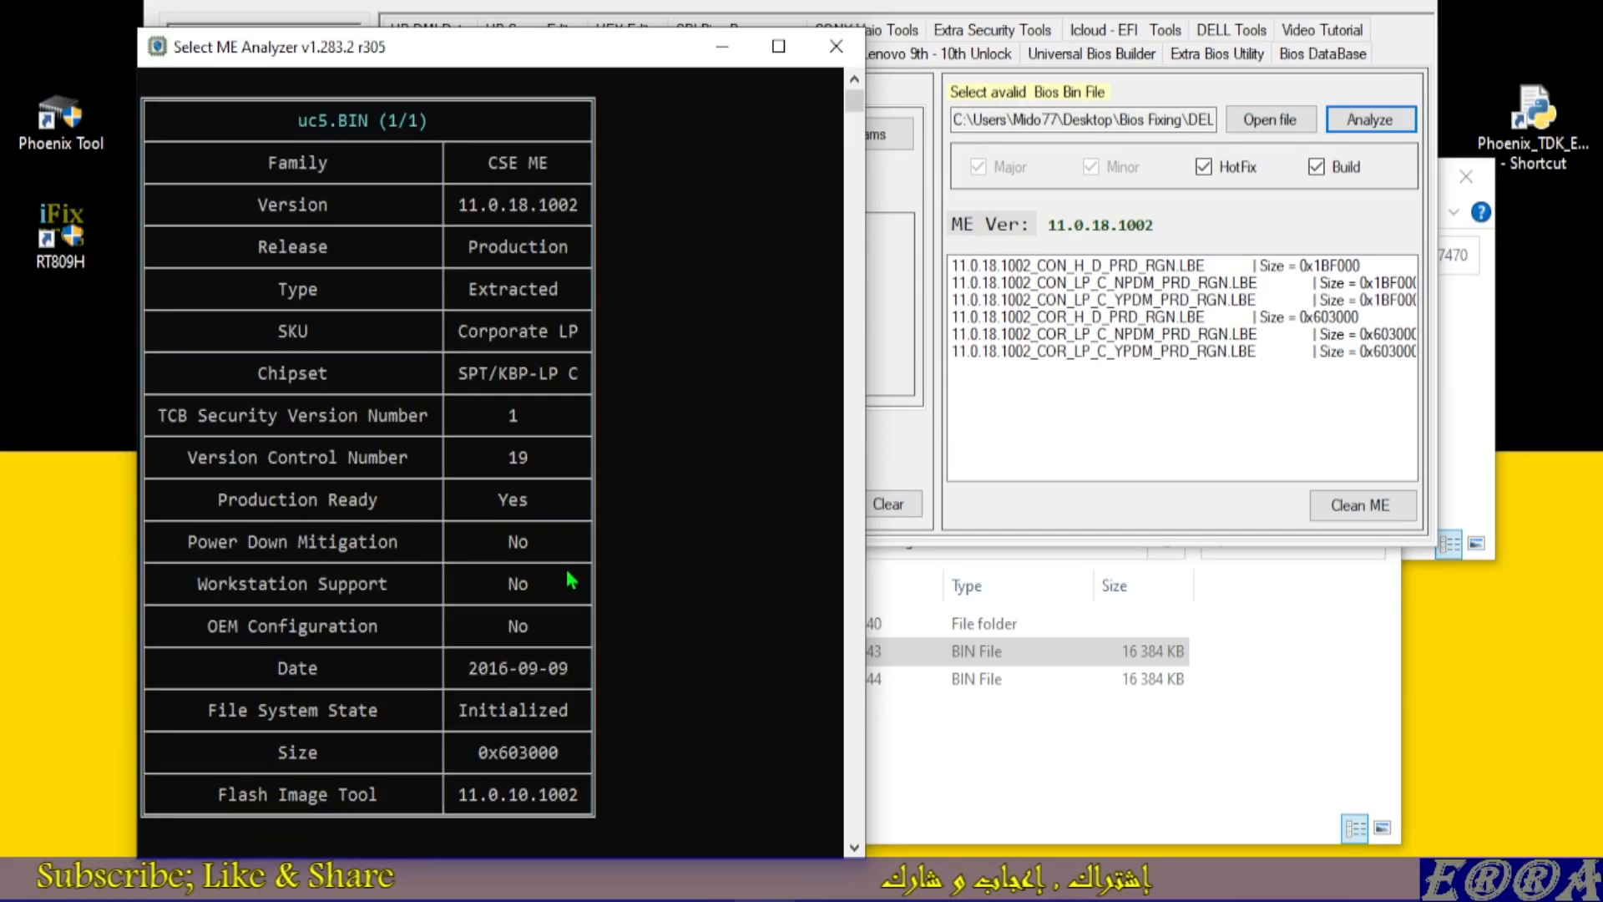
scroll(571, 579, down, 1)
scroll(571, 576, up, 2)
scroll(568, 551, down, 2)
double_click(543, 648)
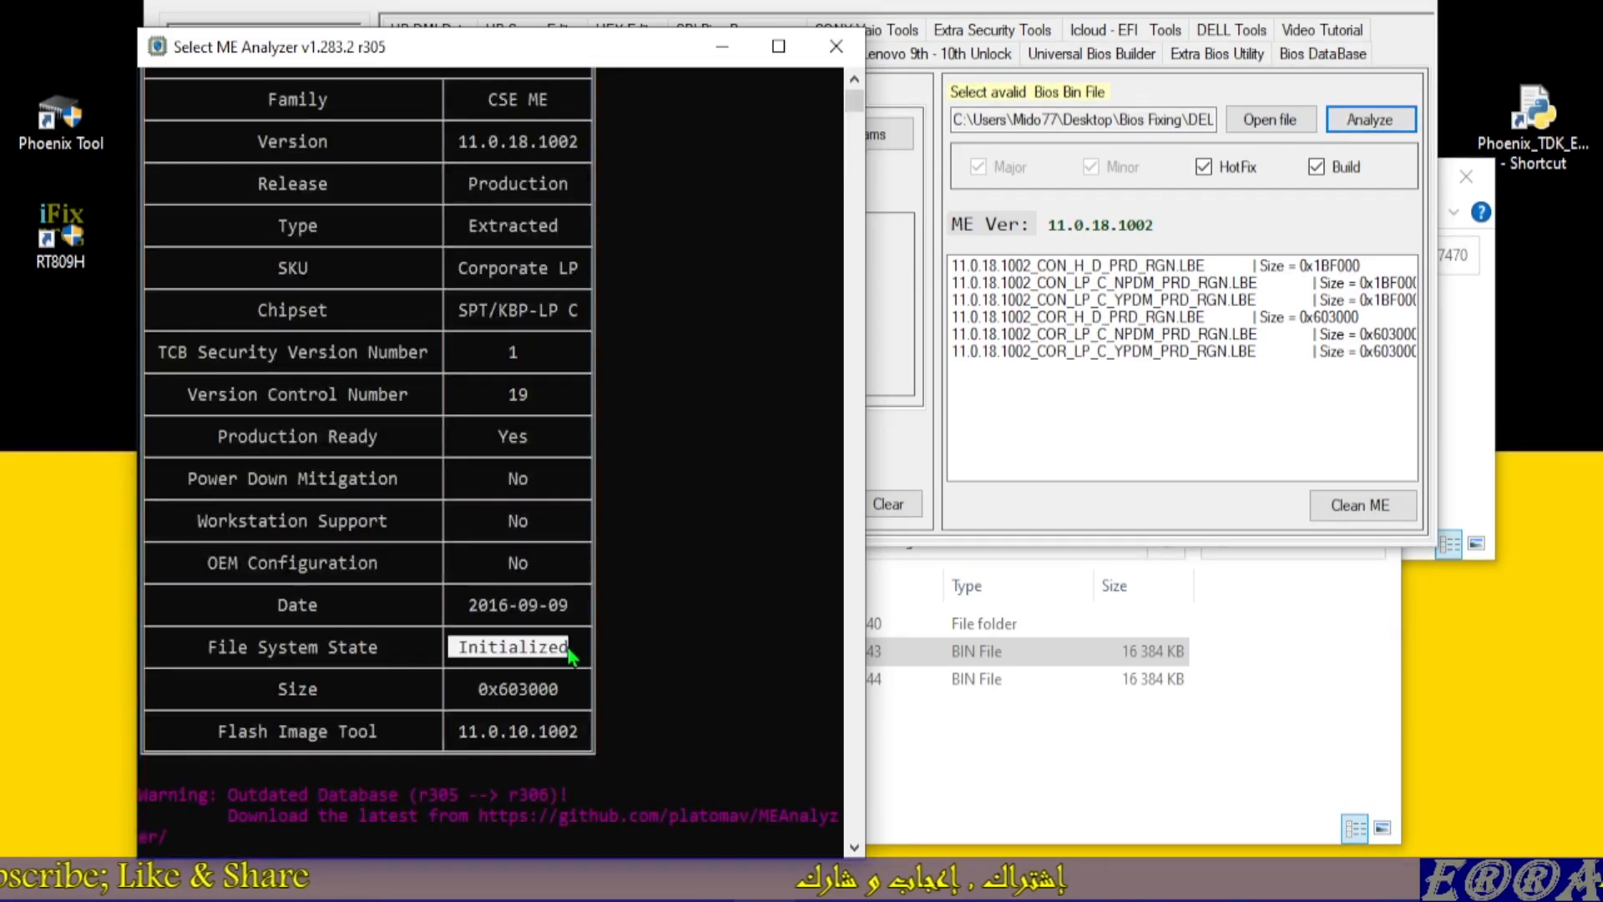
drag(451, 140, 566, 693)
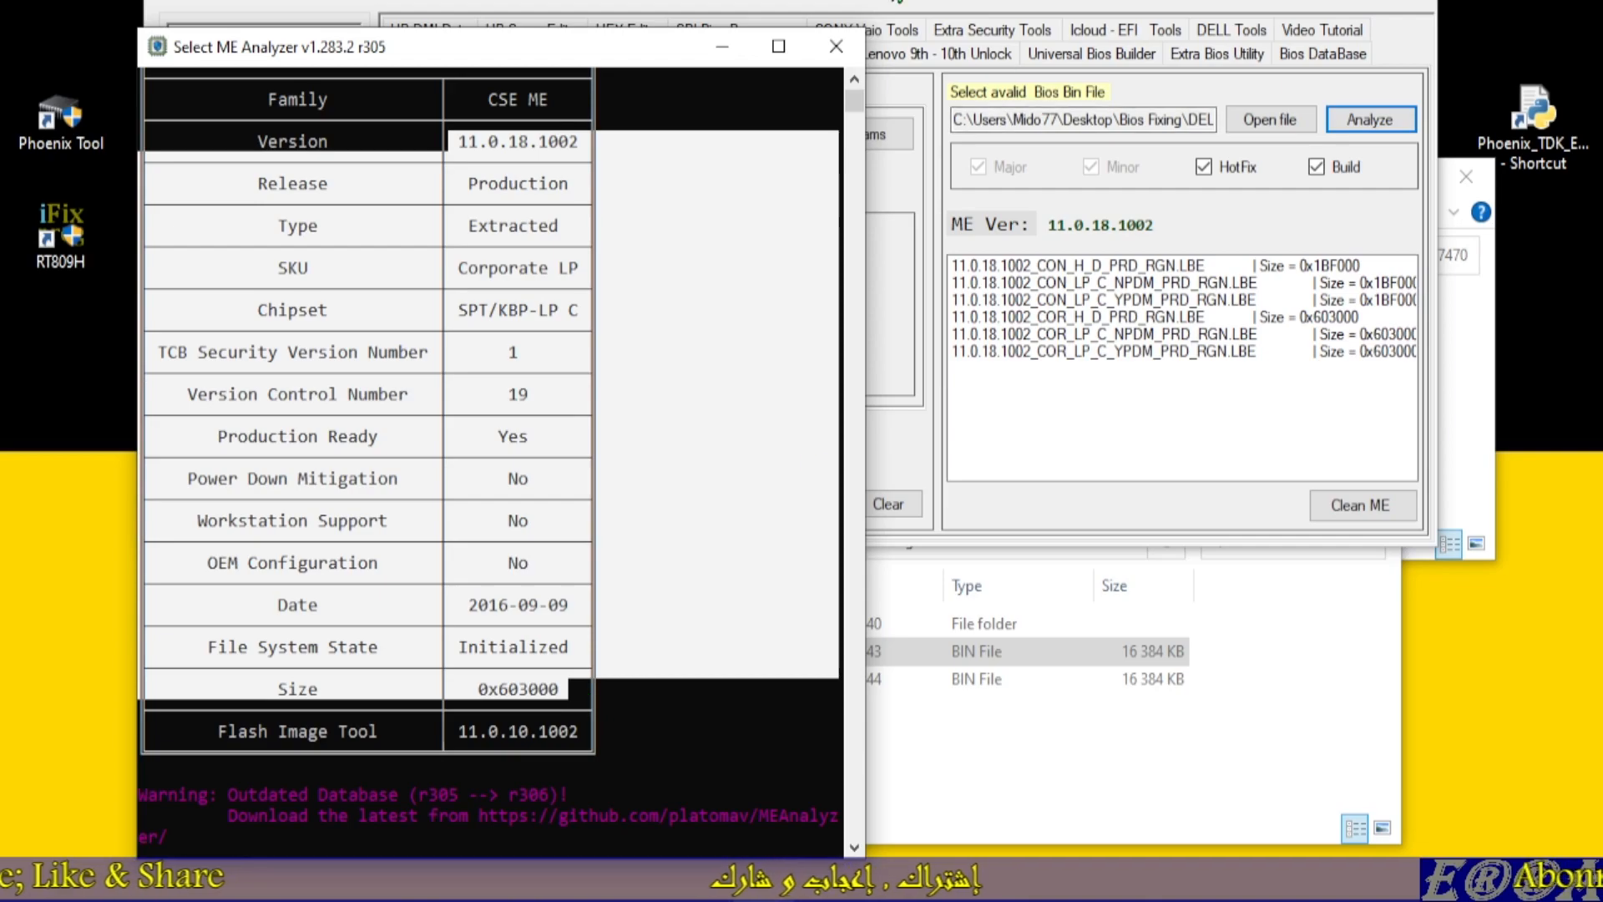
drag(687, 28, 687, 0)
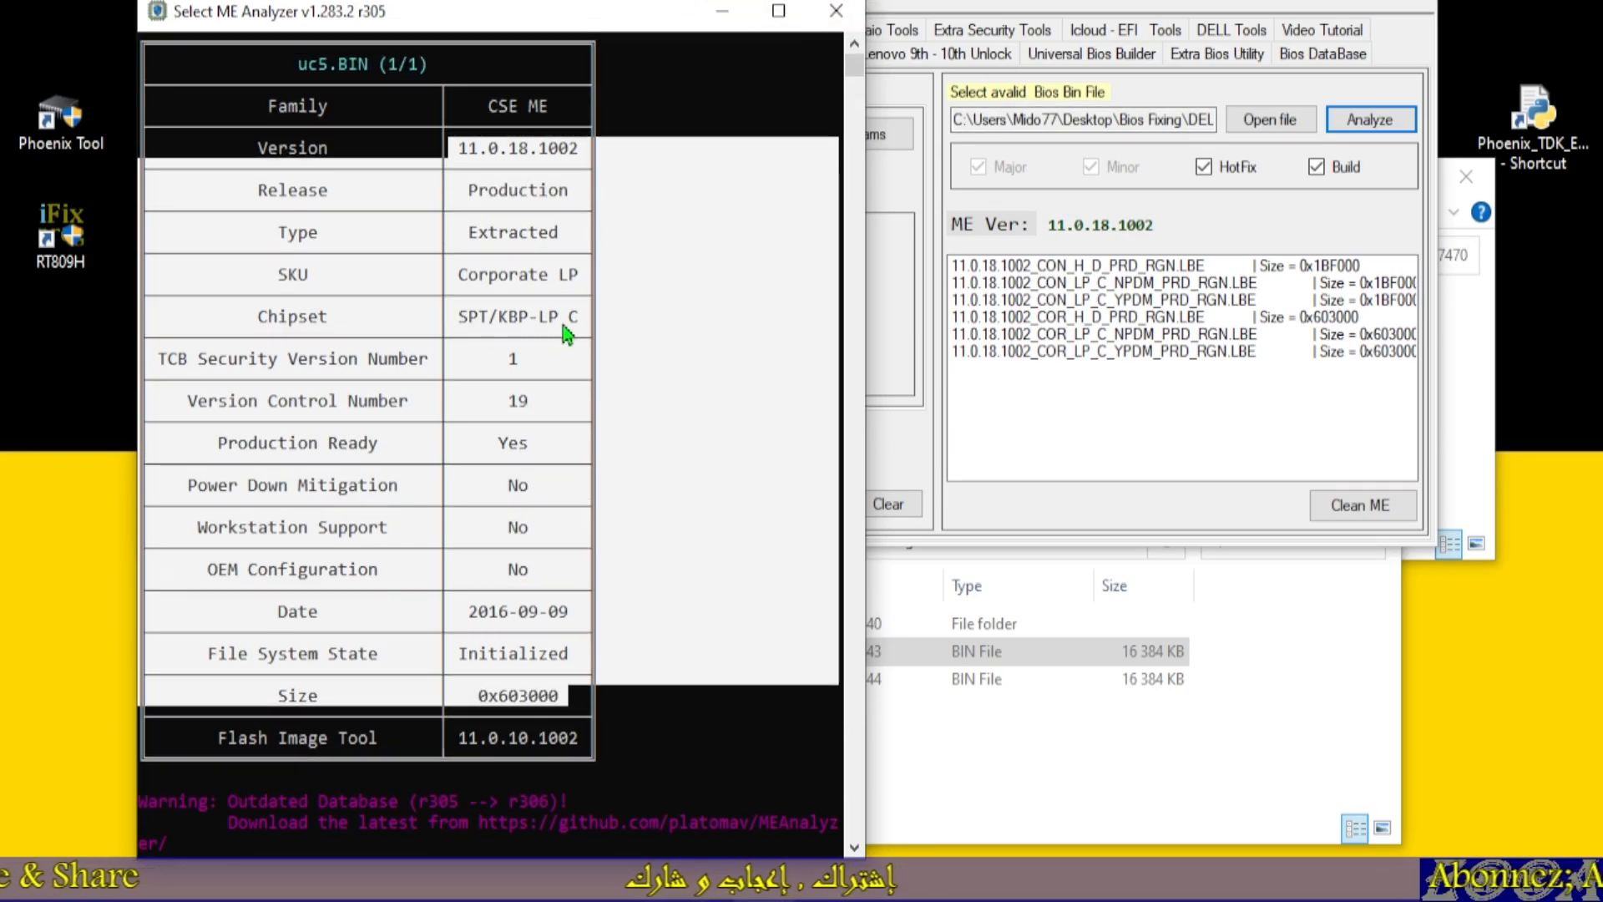
scroll(563, 333, down, 3)
scroll(565, 333, up, 4)
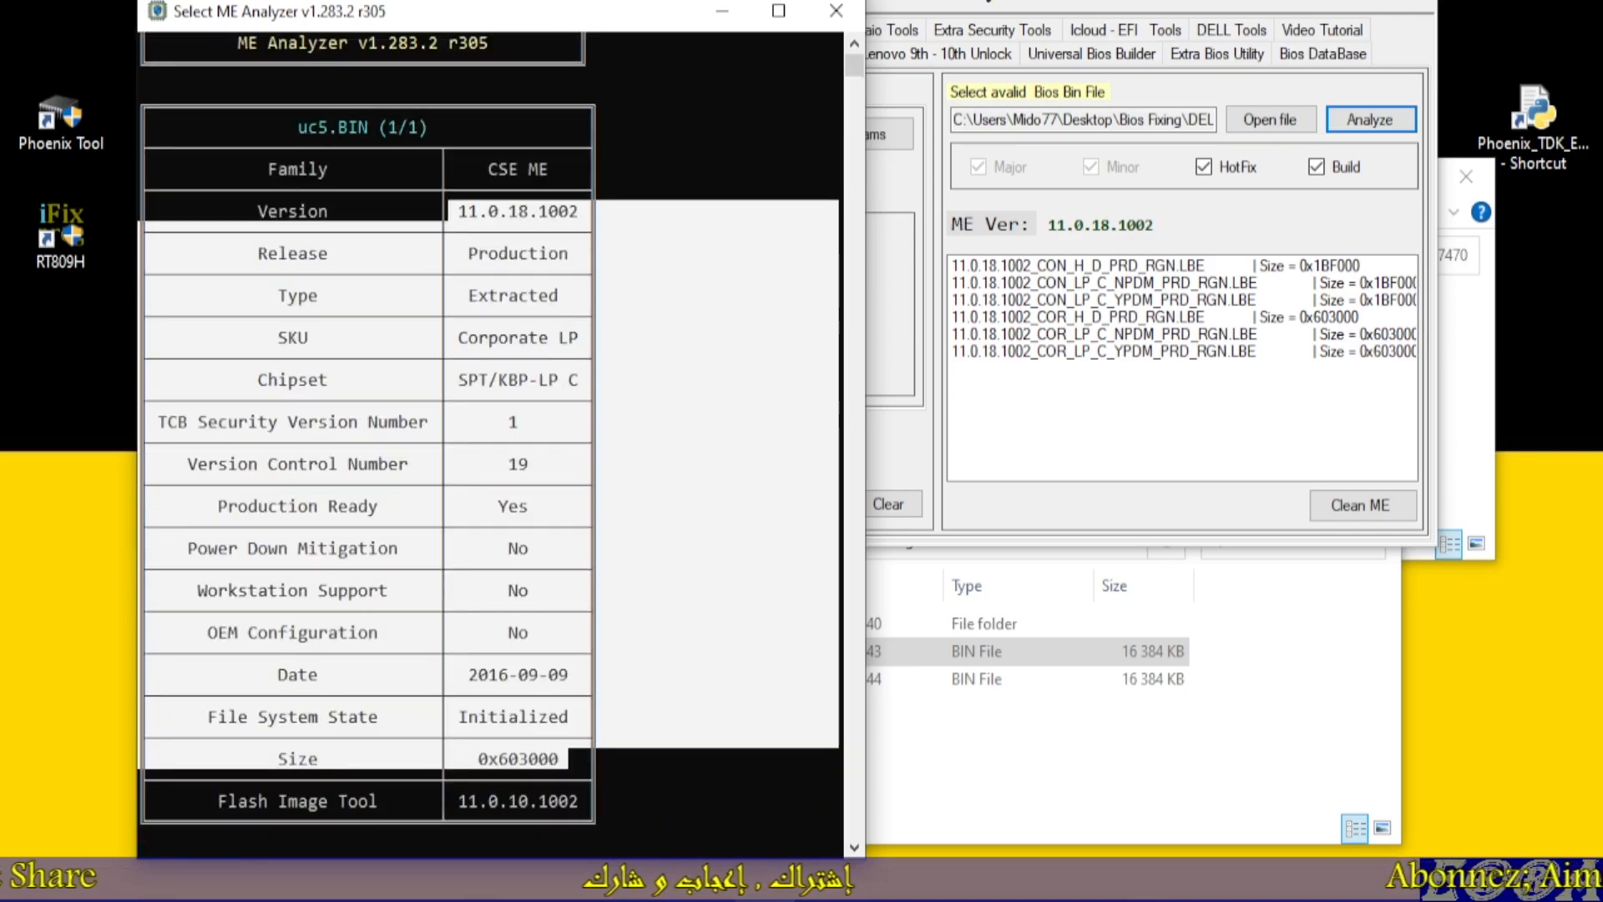
Load Generated File.bin from the DELL E7470 folder and analyze it in ME Analyzer with no extra options
click(1242, 91)
click(1250, 111)
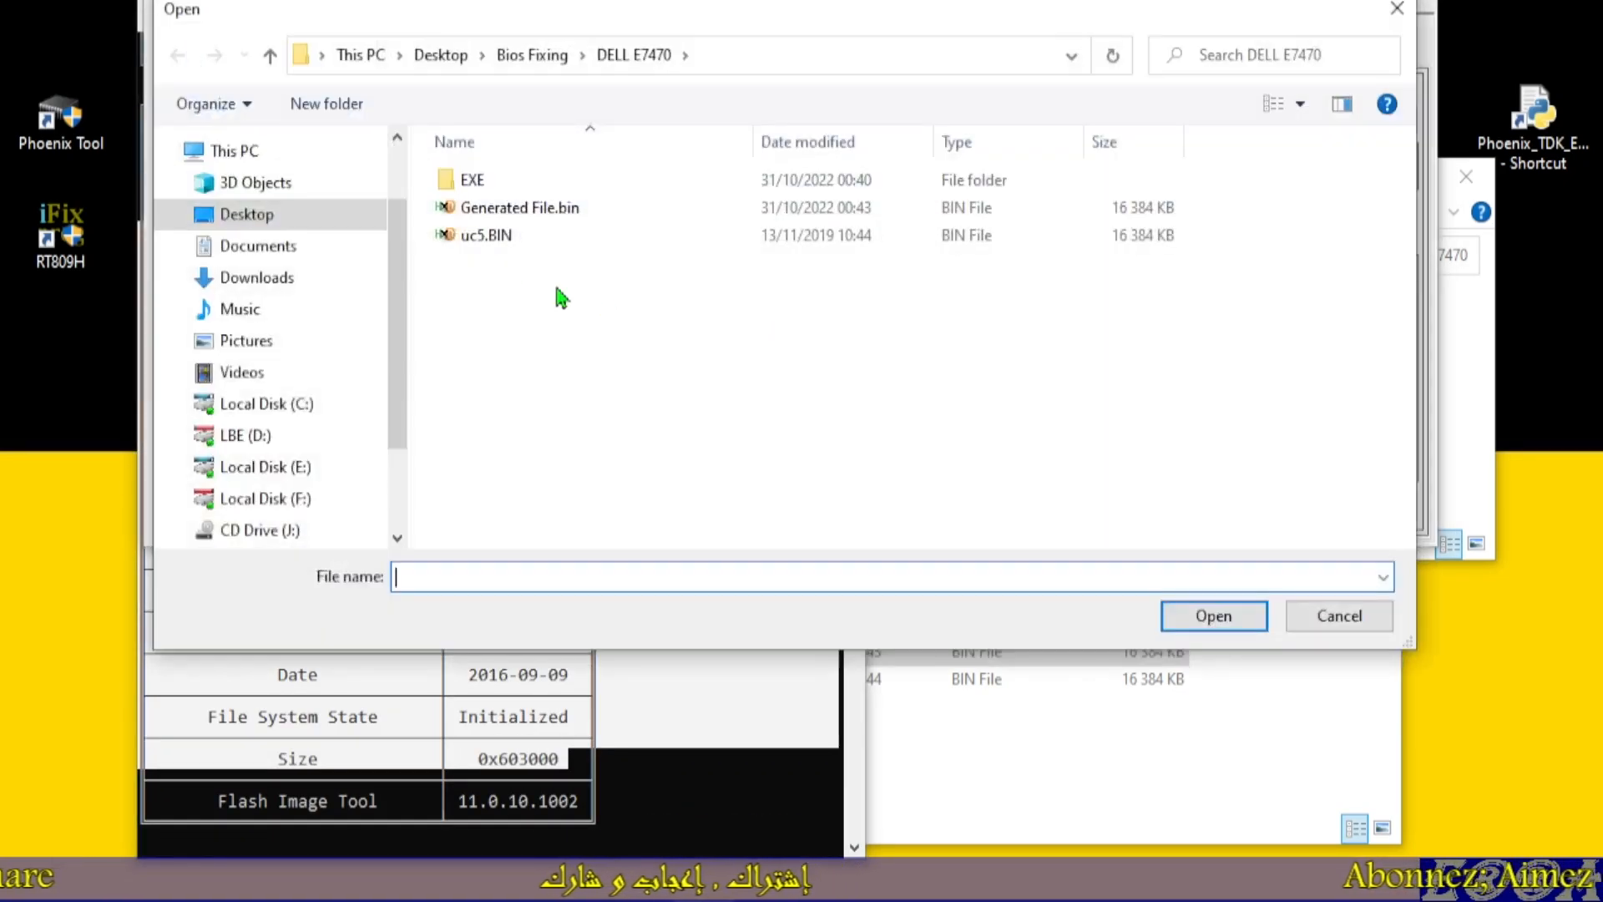
click(517, 209)
double_click(518, 208)
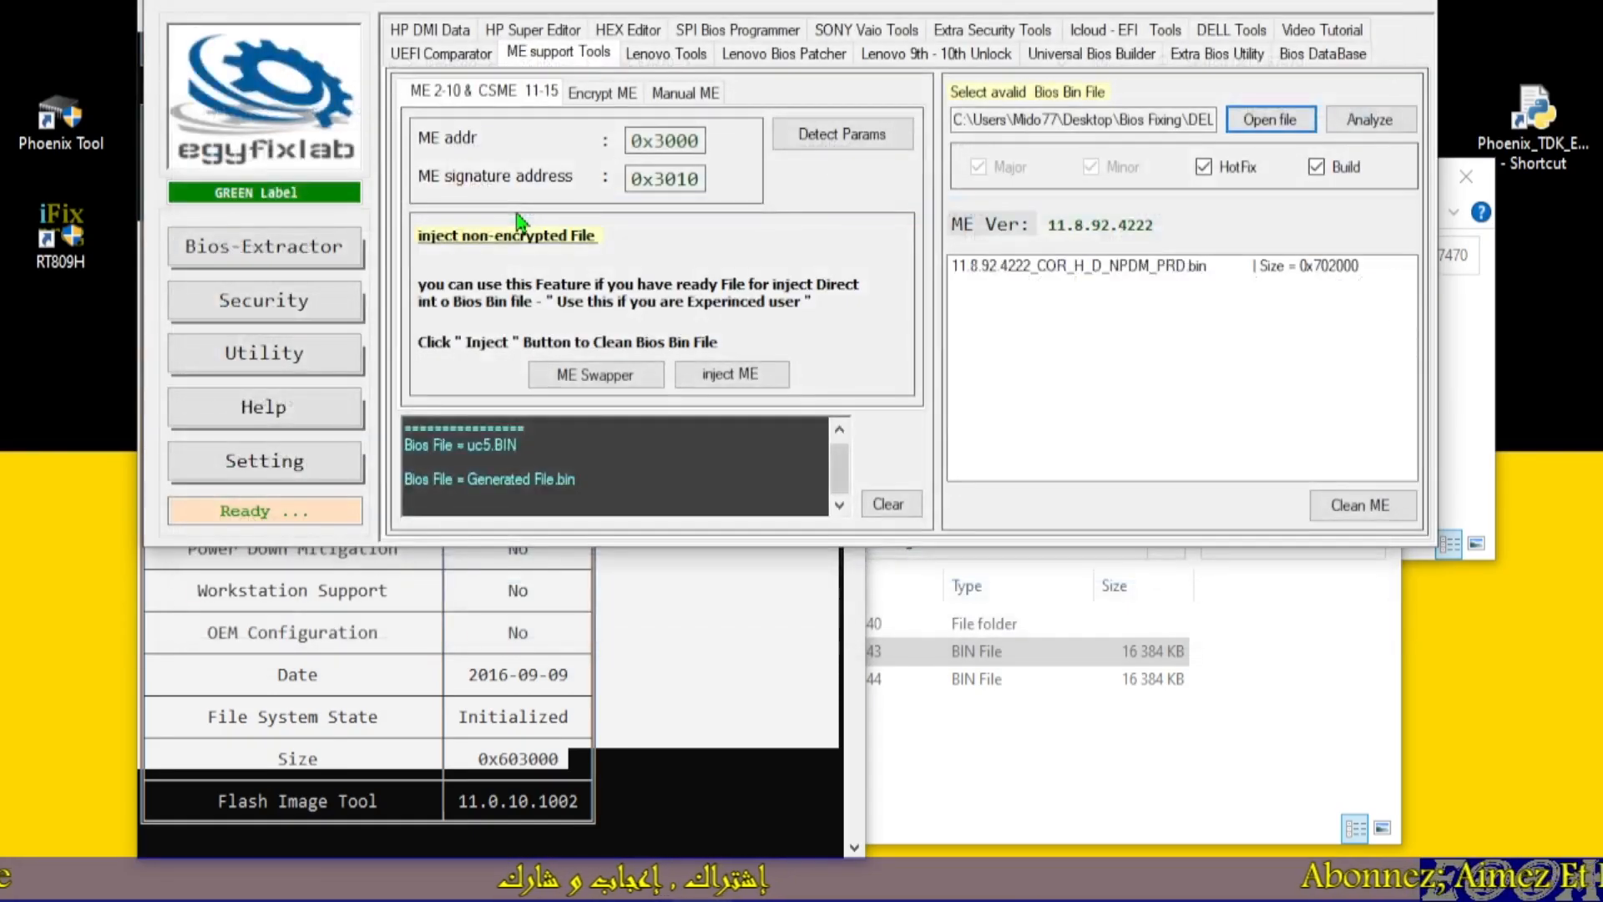
click(1361, 121)
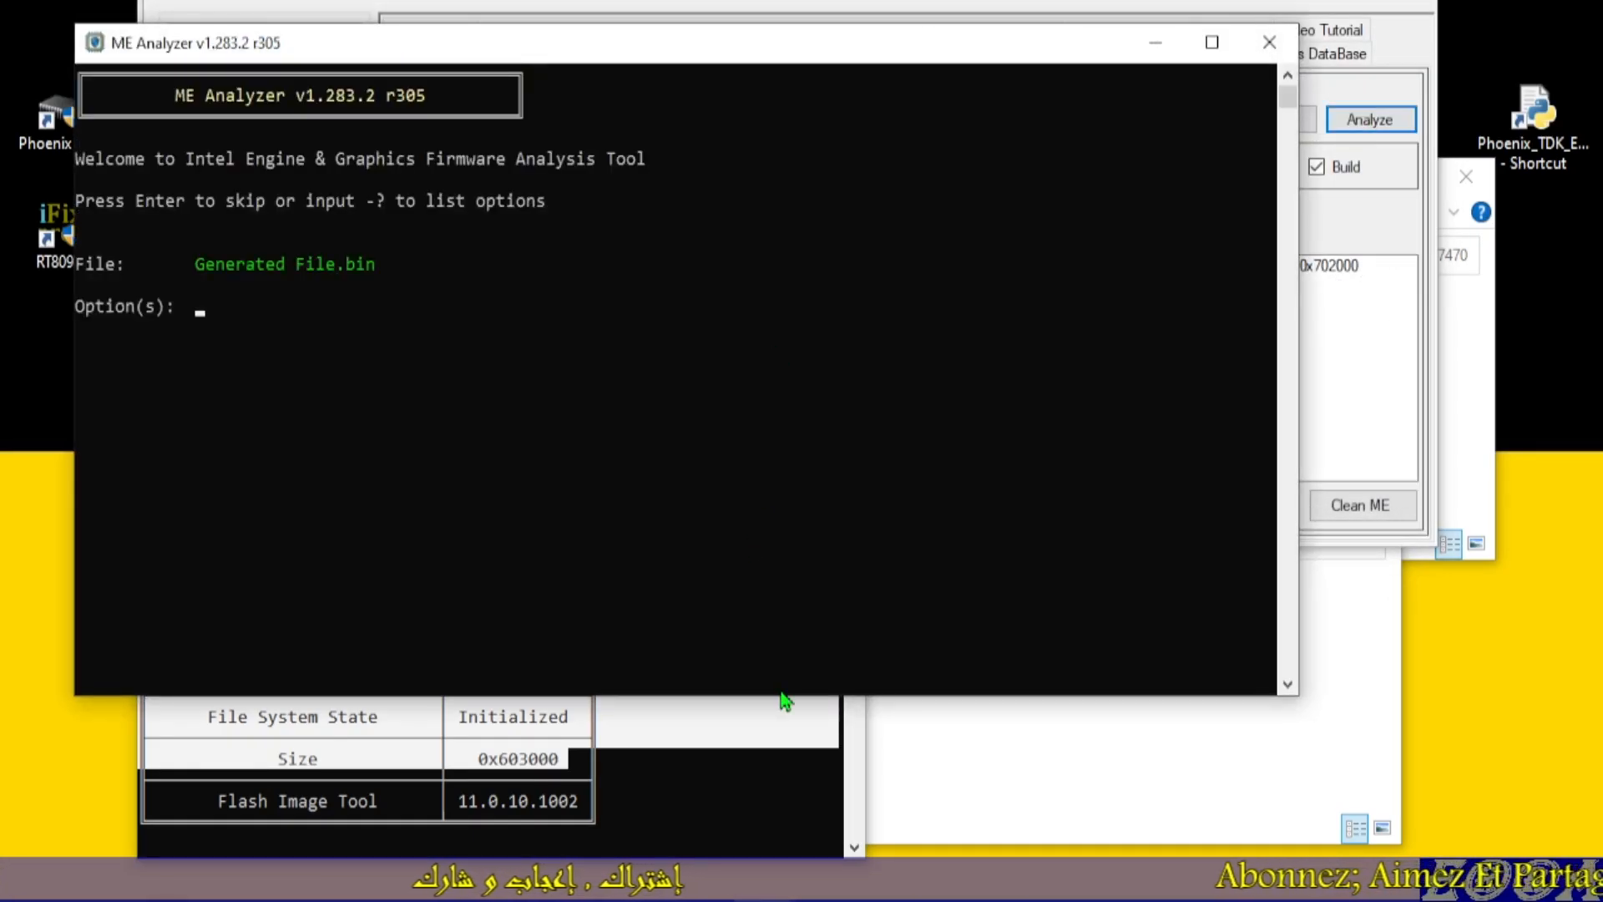
drag(782, 698, 797, 857)
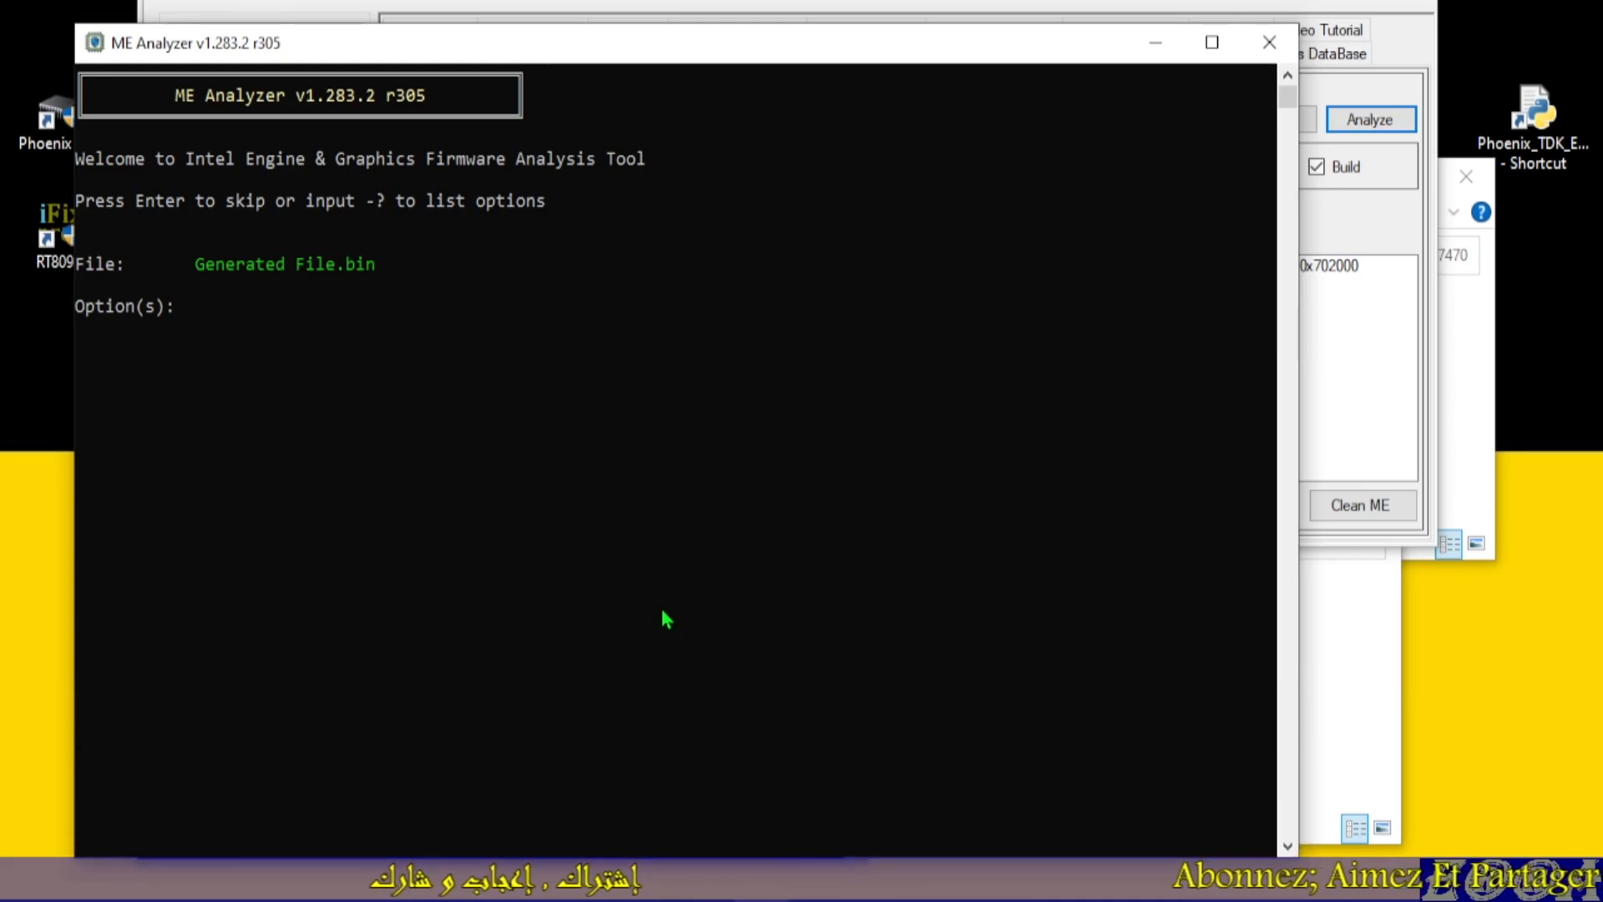
key(Return)
Check the ME details of Generated File.bin and compare its File System State with that of uc5.BIN
drag(404, 115, 565, 636)
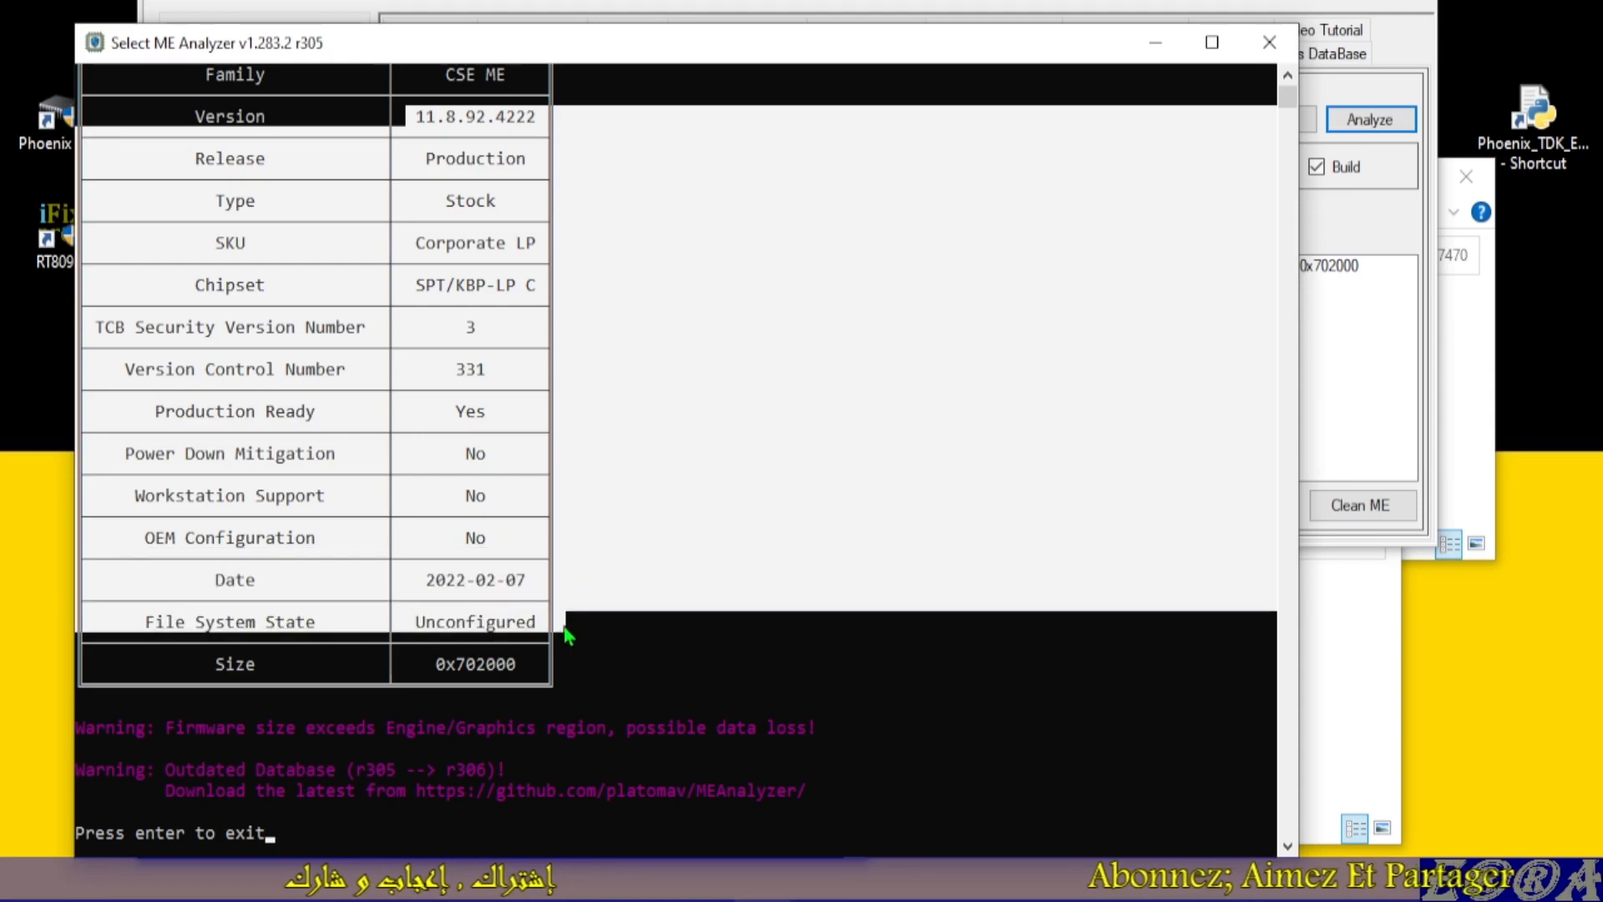
click(602, 605)
drag(409, 622, 539, 641)
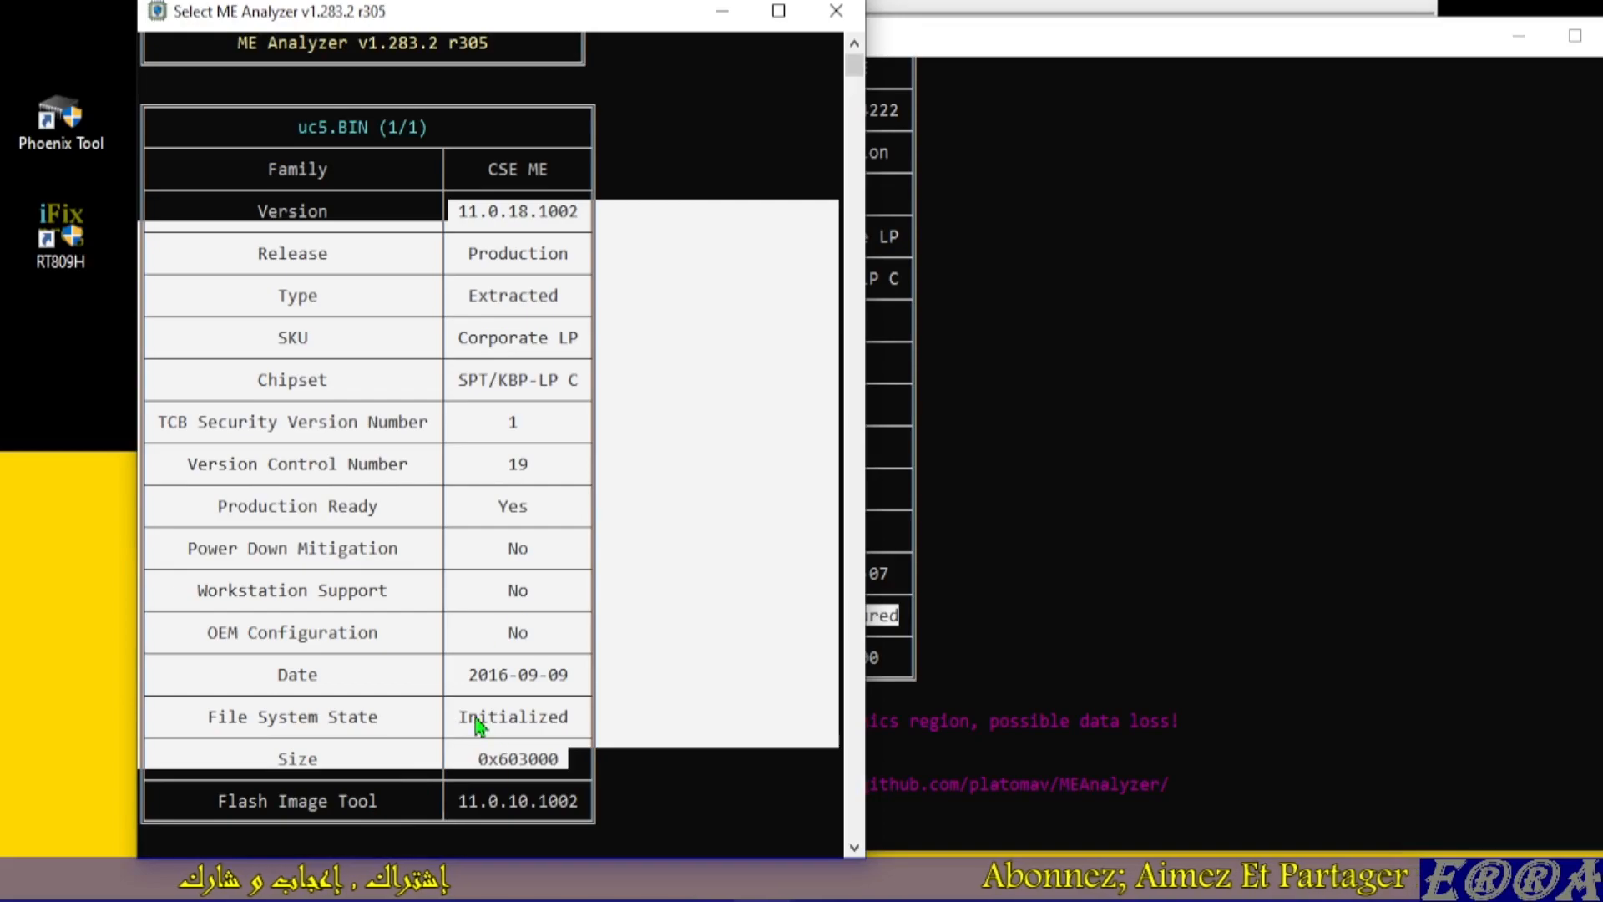
click(479, 725)
drag(461, 715, 576, 725)
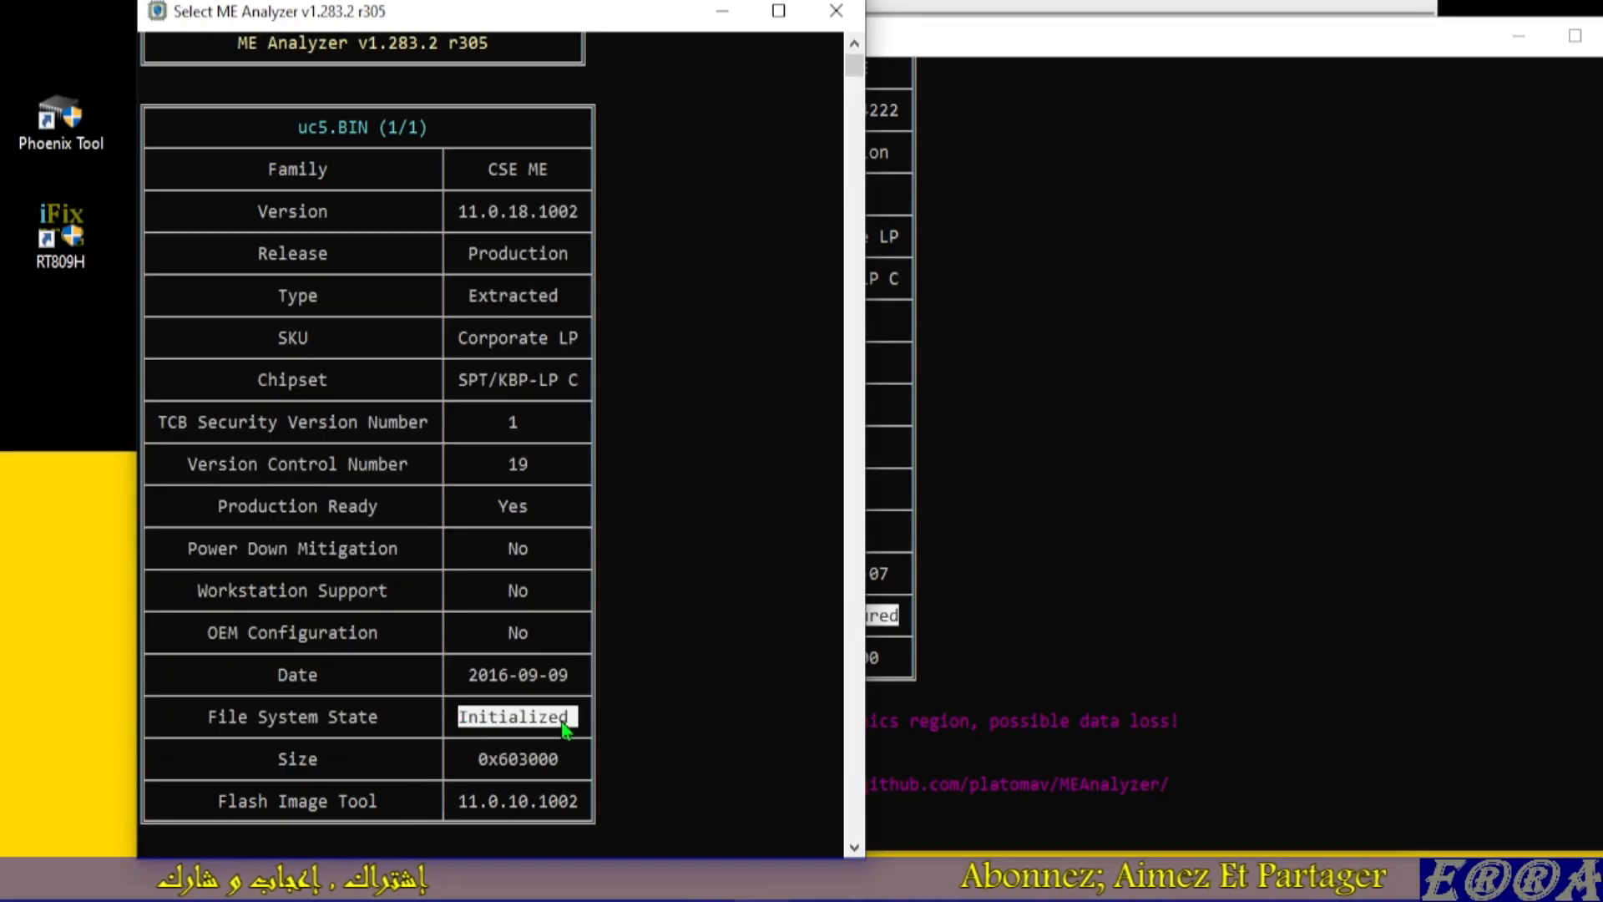
Arrange the two ME Analyzer reports side by side and highlight the File System State of Generated File.bin
click(983, 17)
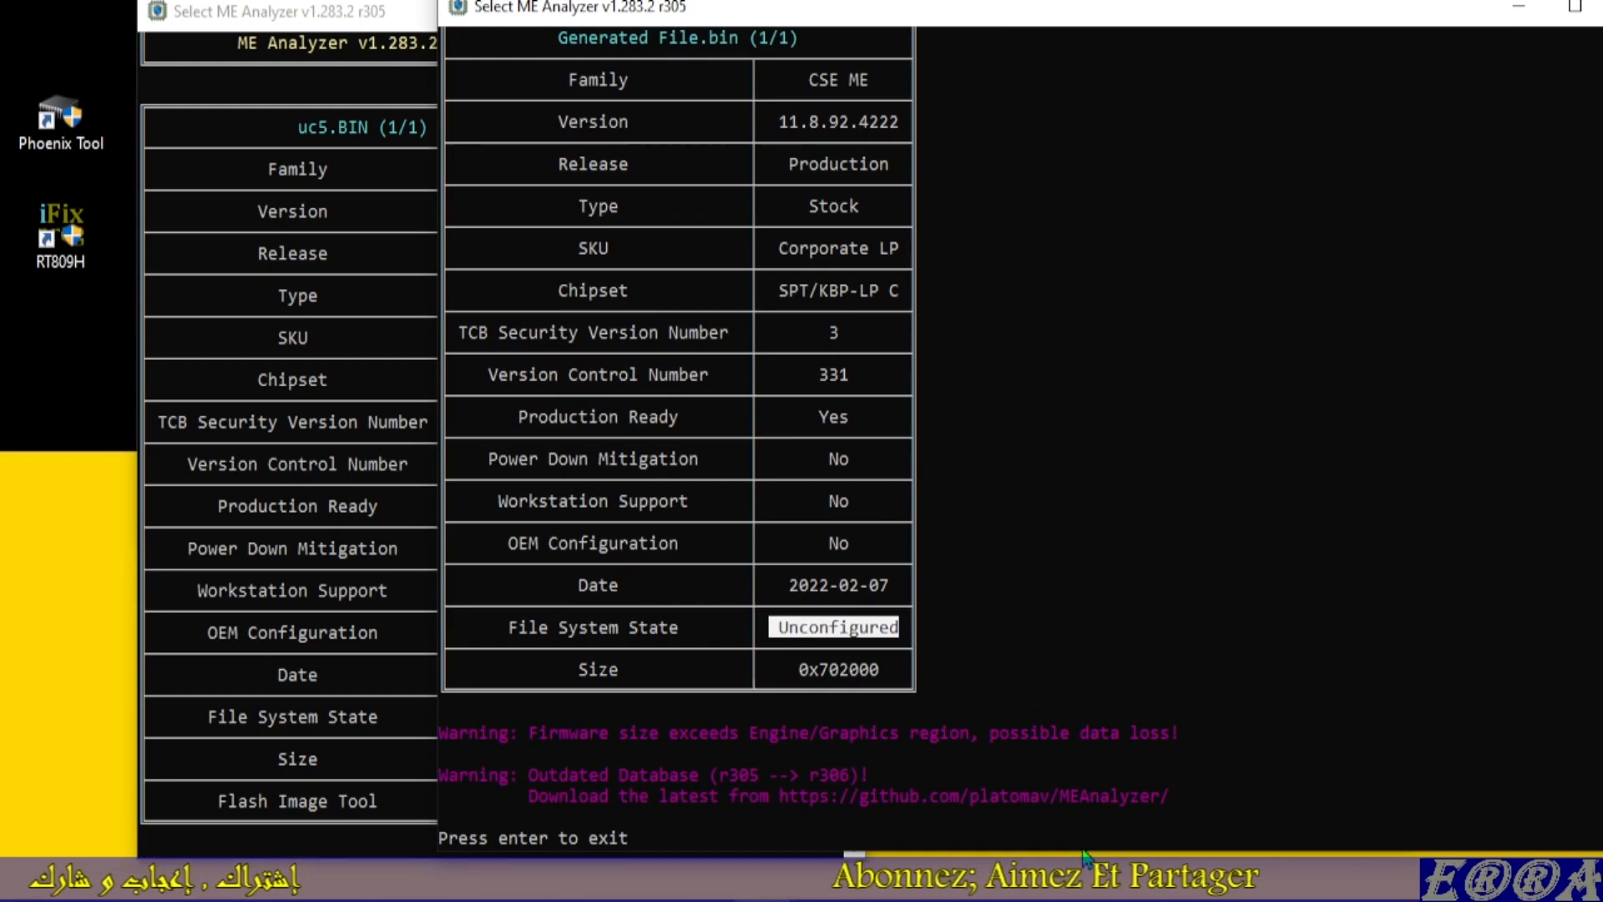
drag(1107, 11, 905, 28)
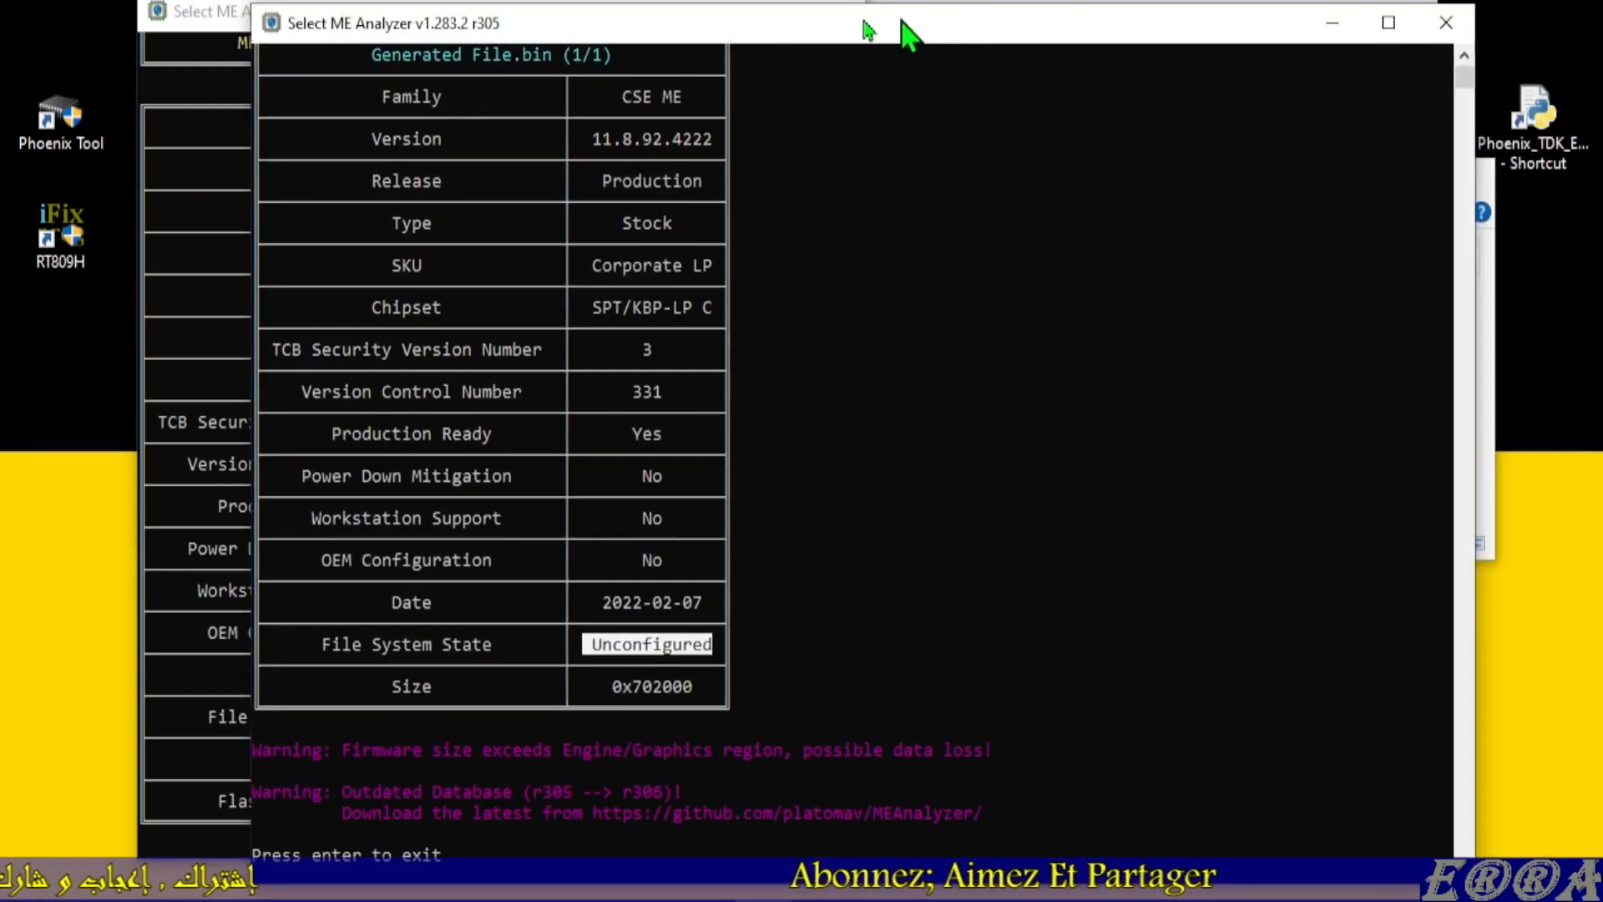
drag(1419, 269, 837, 250)
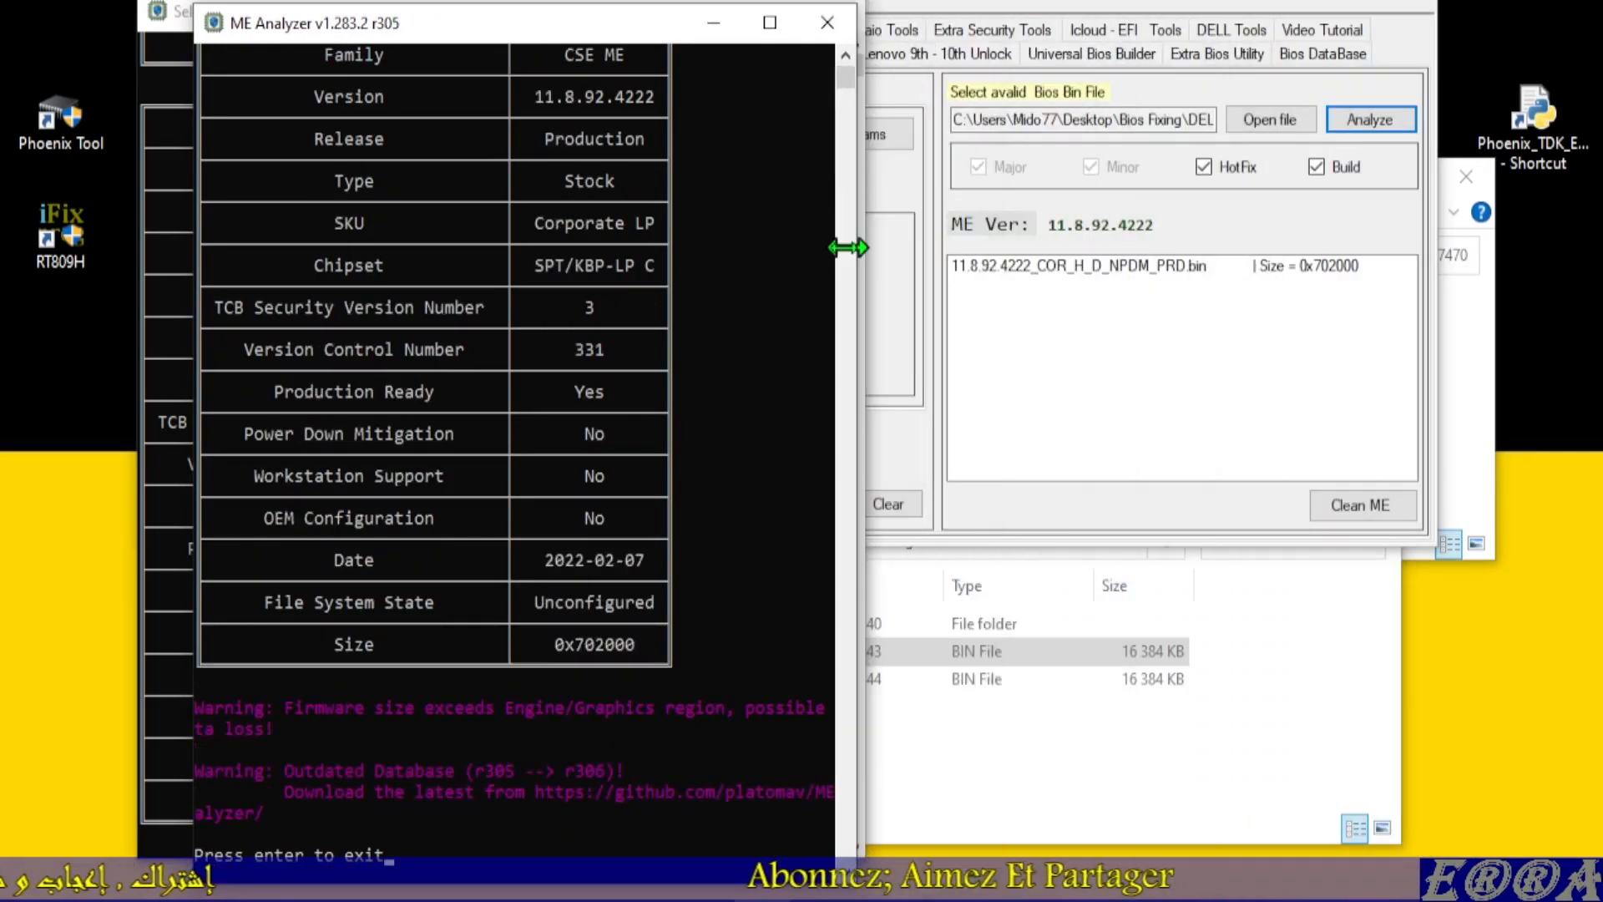
drag(540, 31, 983, 62)
drag(977, 633, 1096, 635)
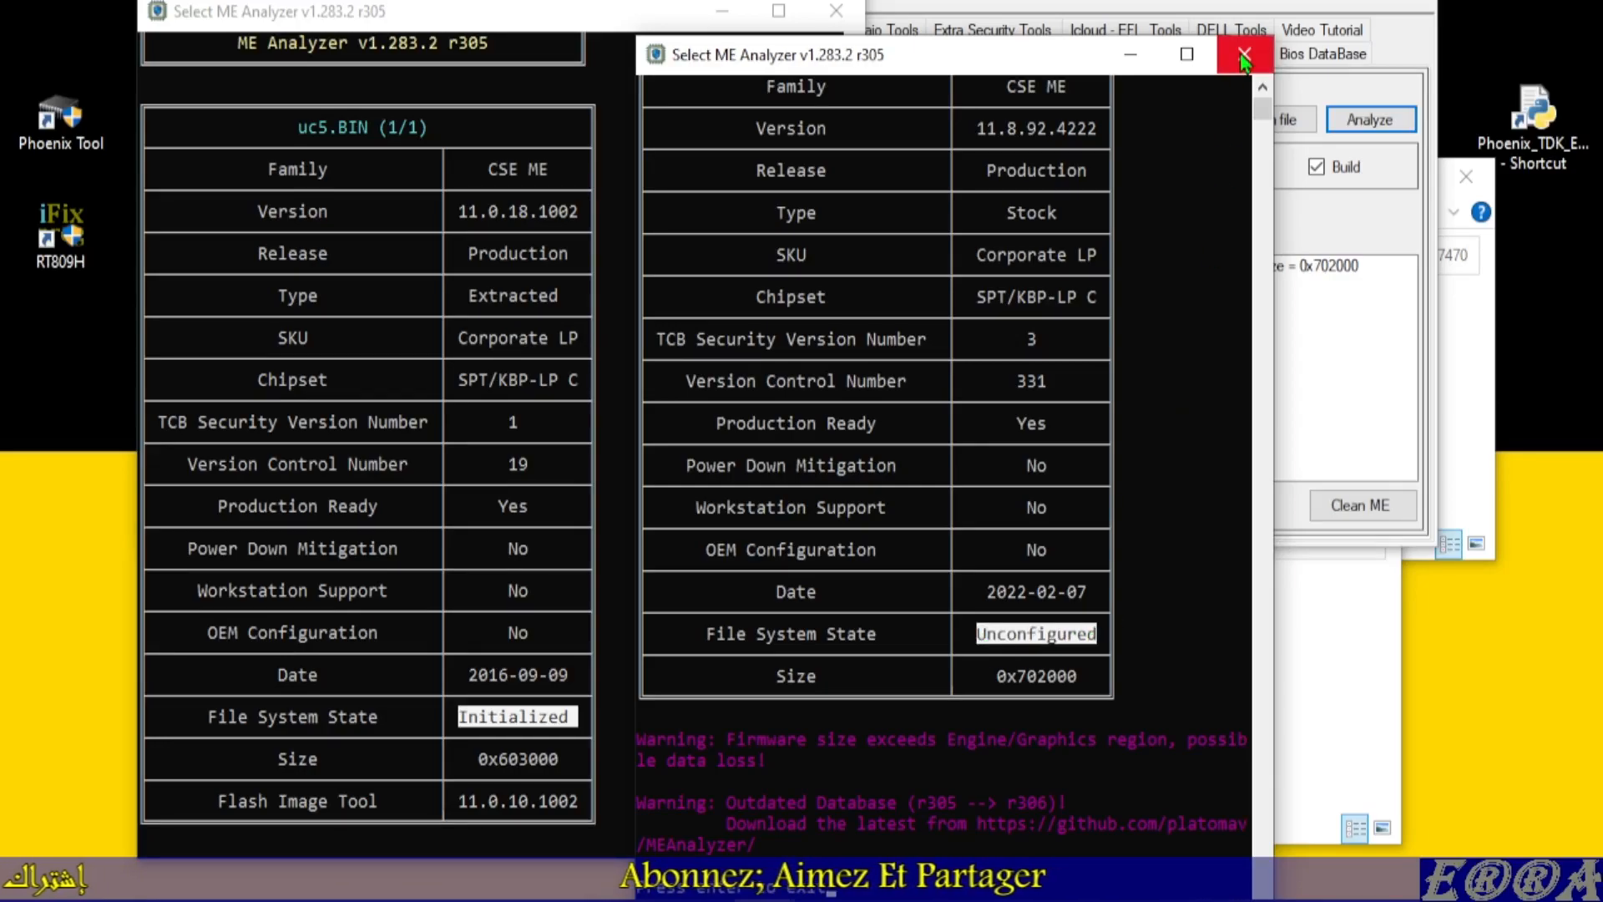
Close the uc5.BIN report, move the Generated File.bin report aside and return to the ME support Tools
click(815, 10)
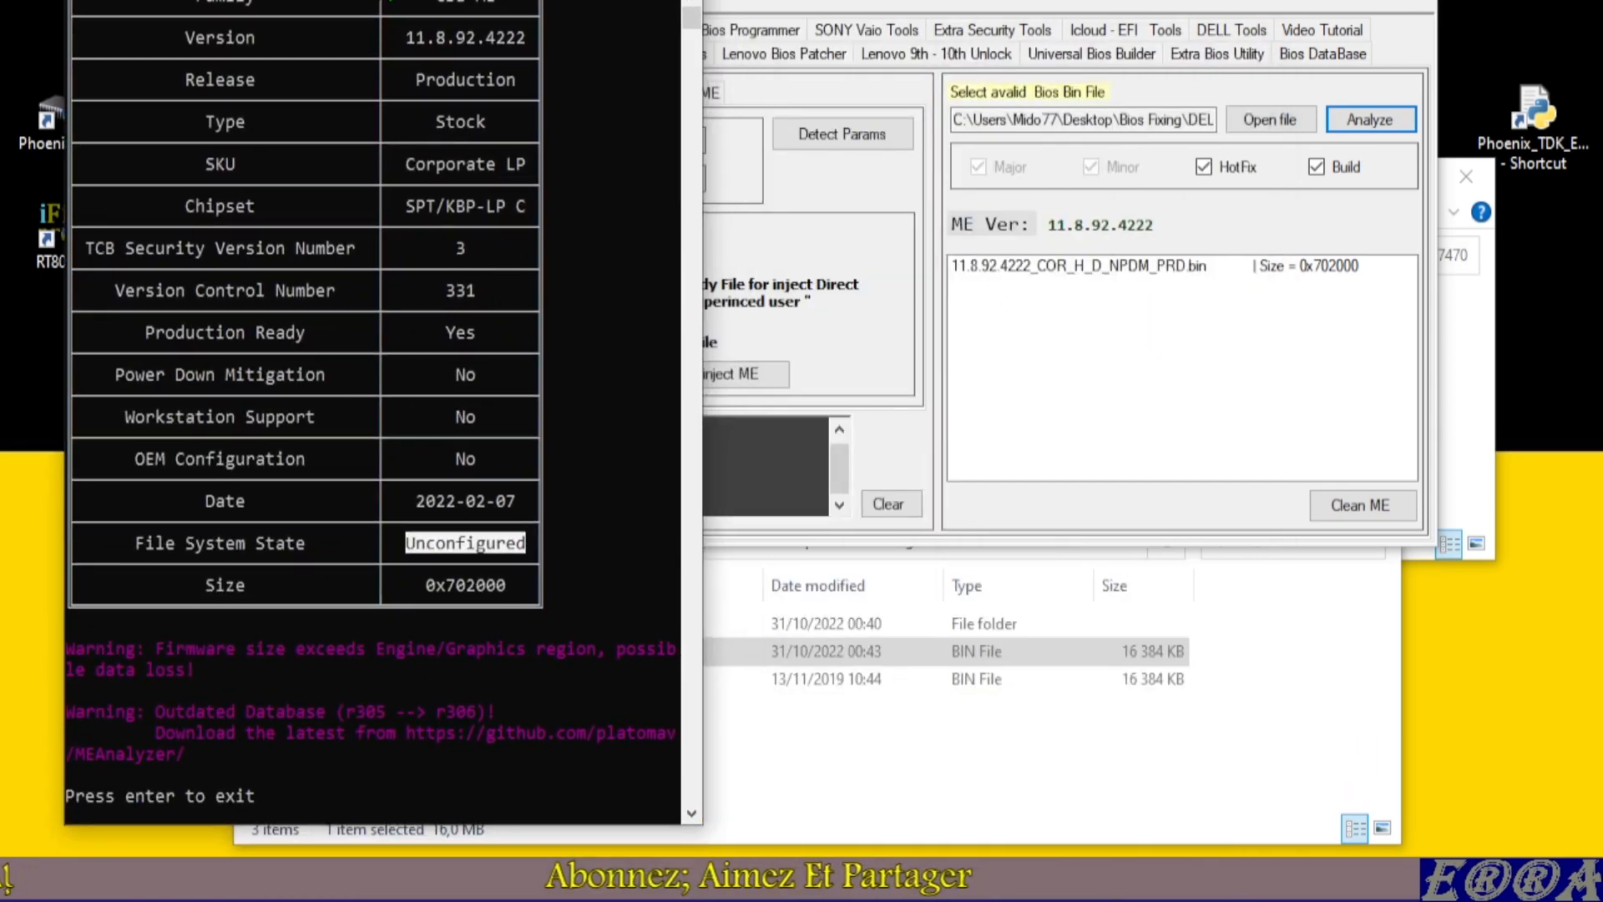
drag(380, 0, 394, 17)
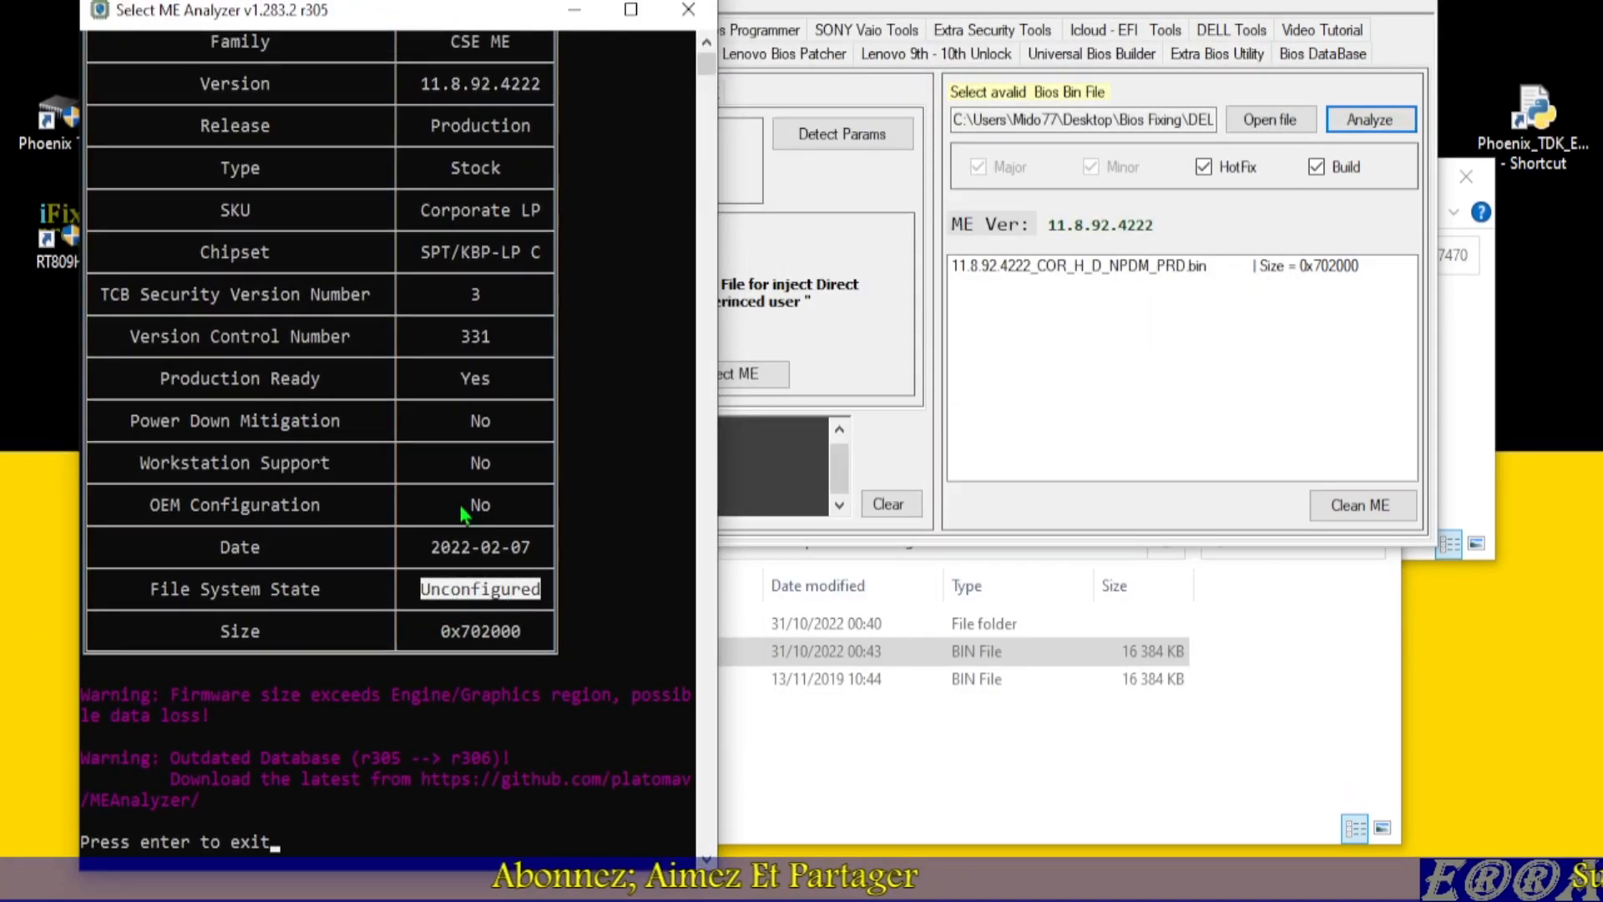
click(1083, 119)
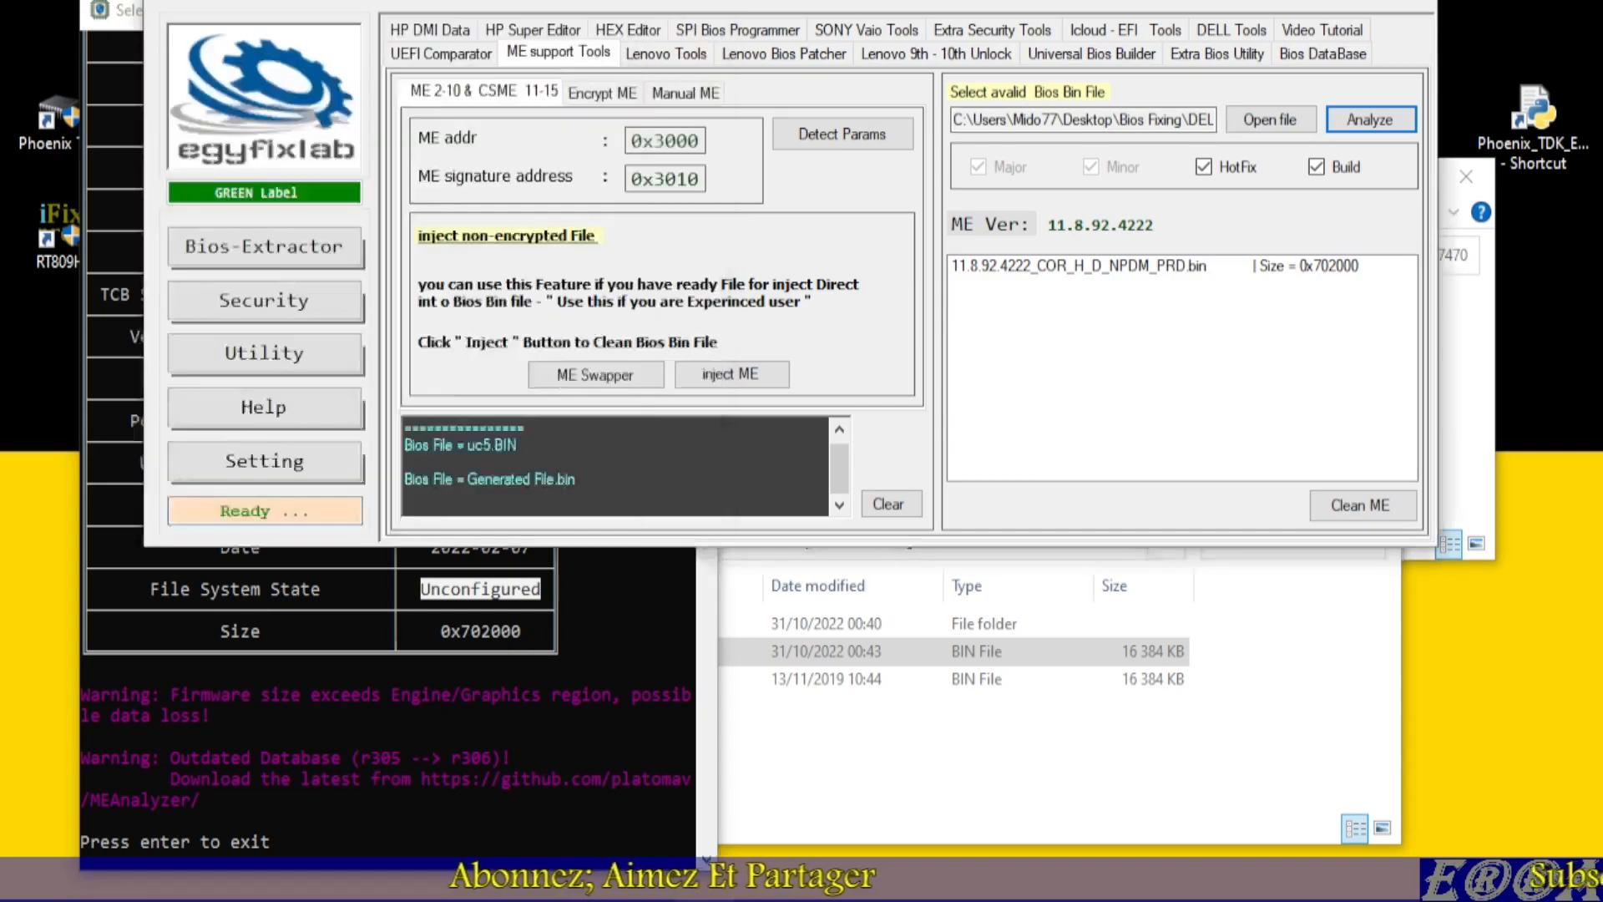
Process 11.8.92.4222_COR_H_D_NPDM_PRD.bin manually with FITool 11.8.86.3877, and bring up the DELL E7470 folder with the output files
click(1043, 268)
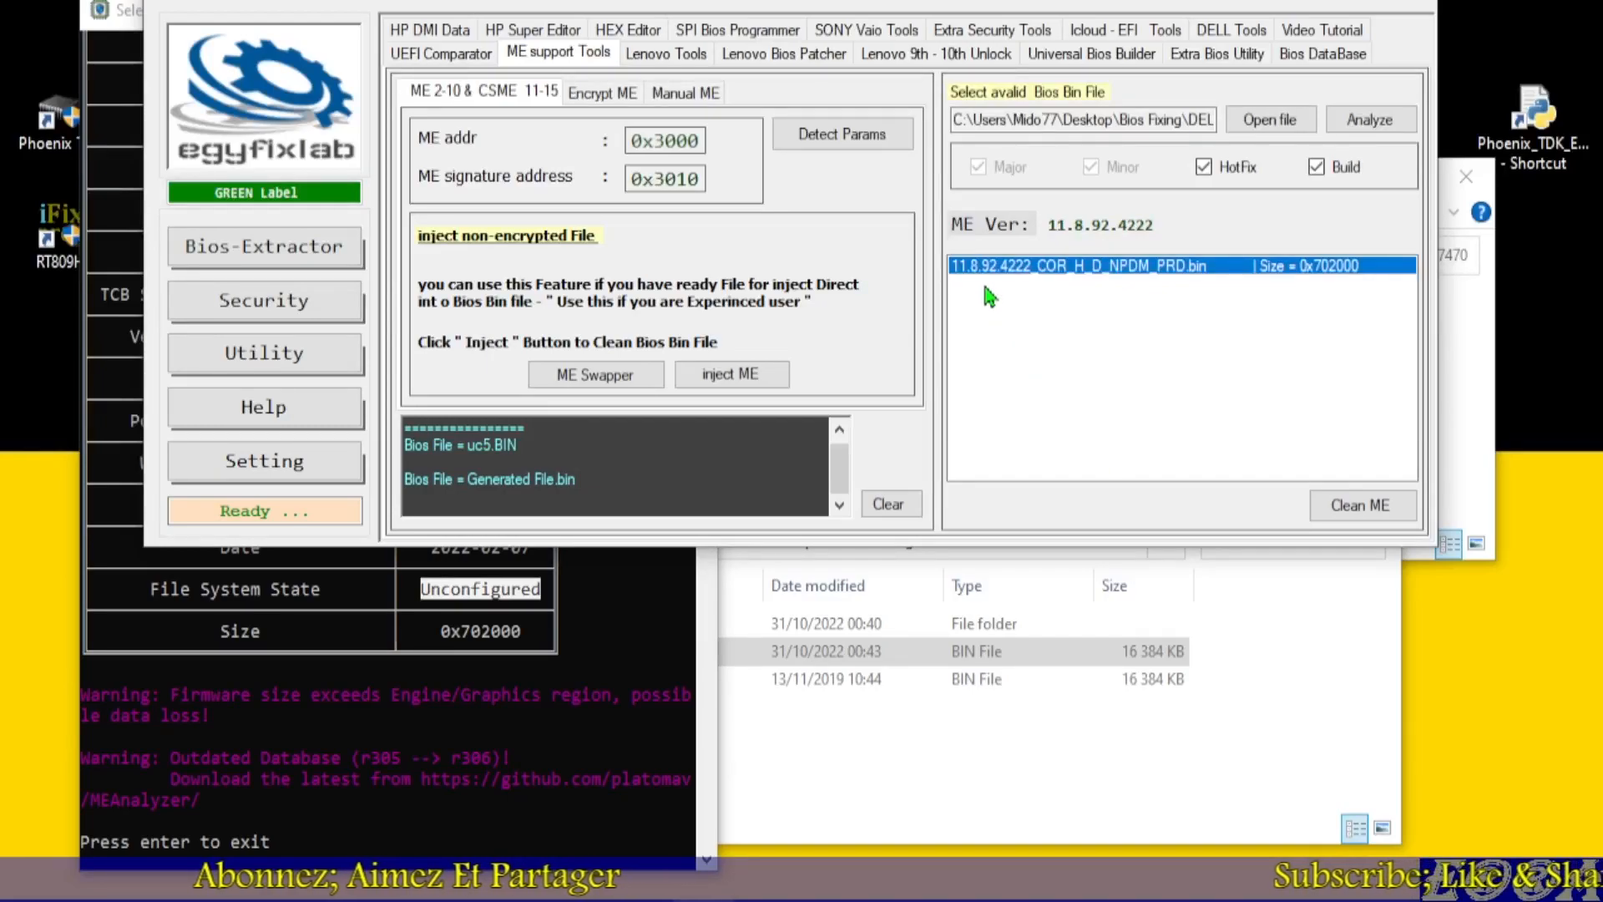
click(678, 93)
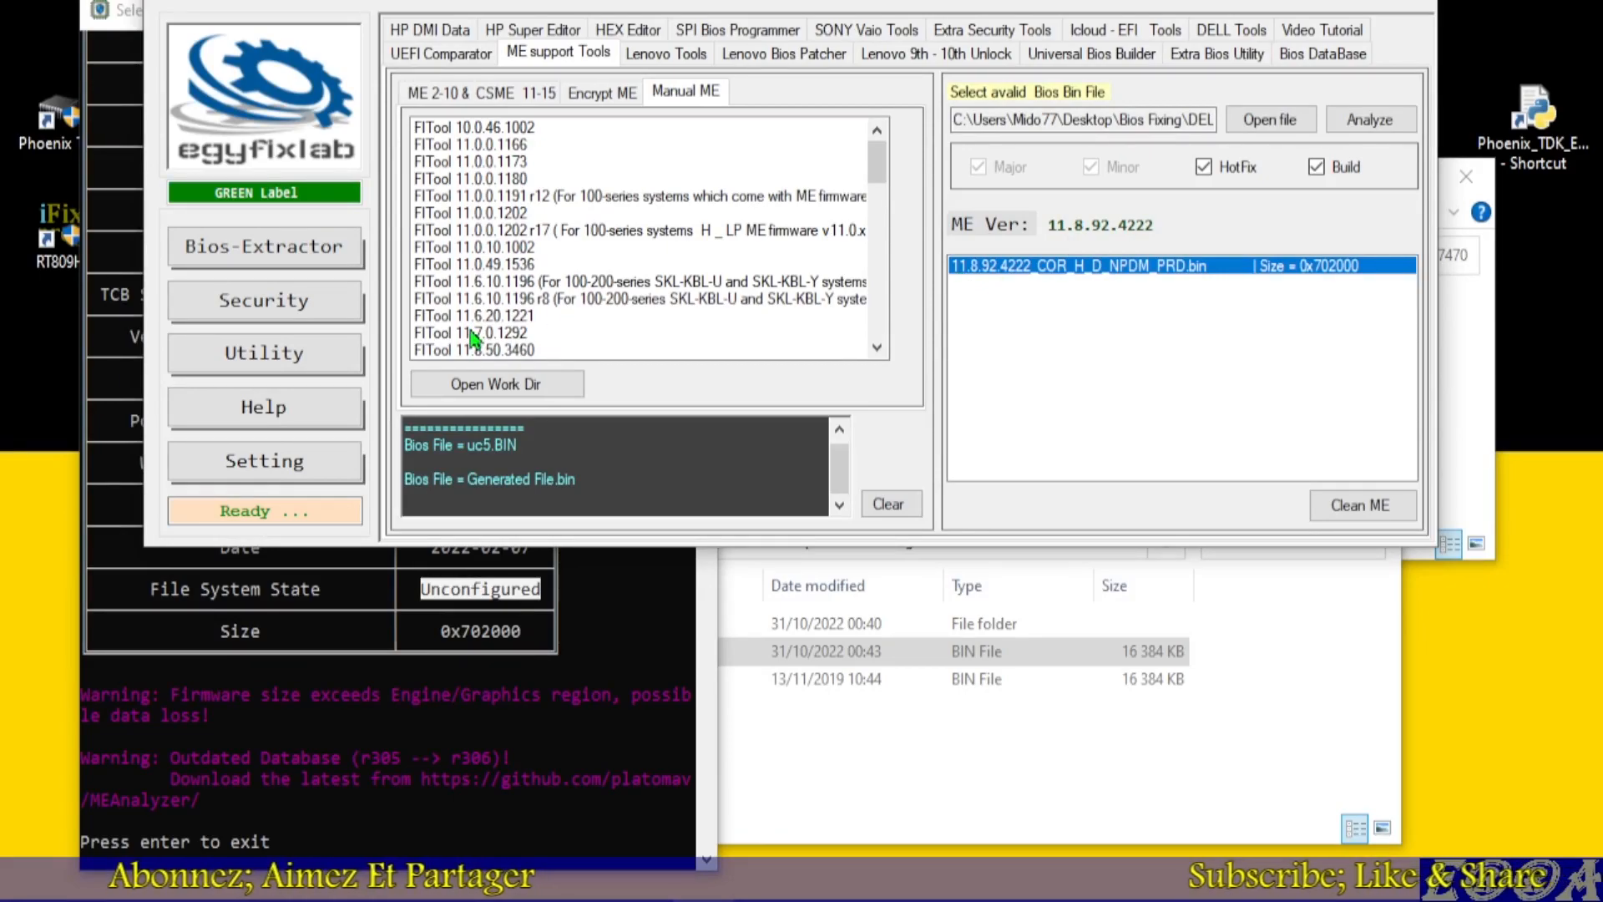
scroll(483, 309, down, 2)
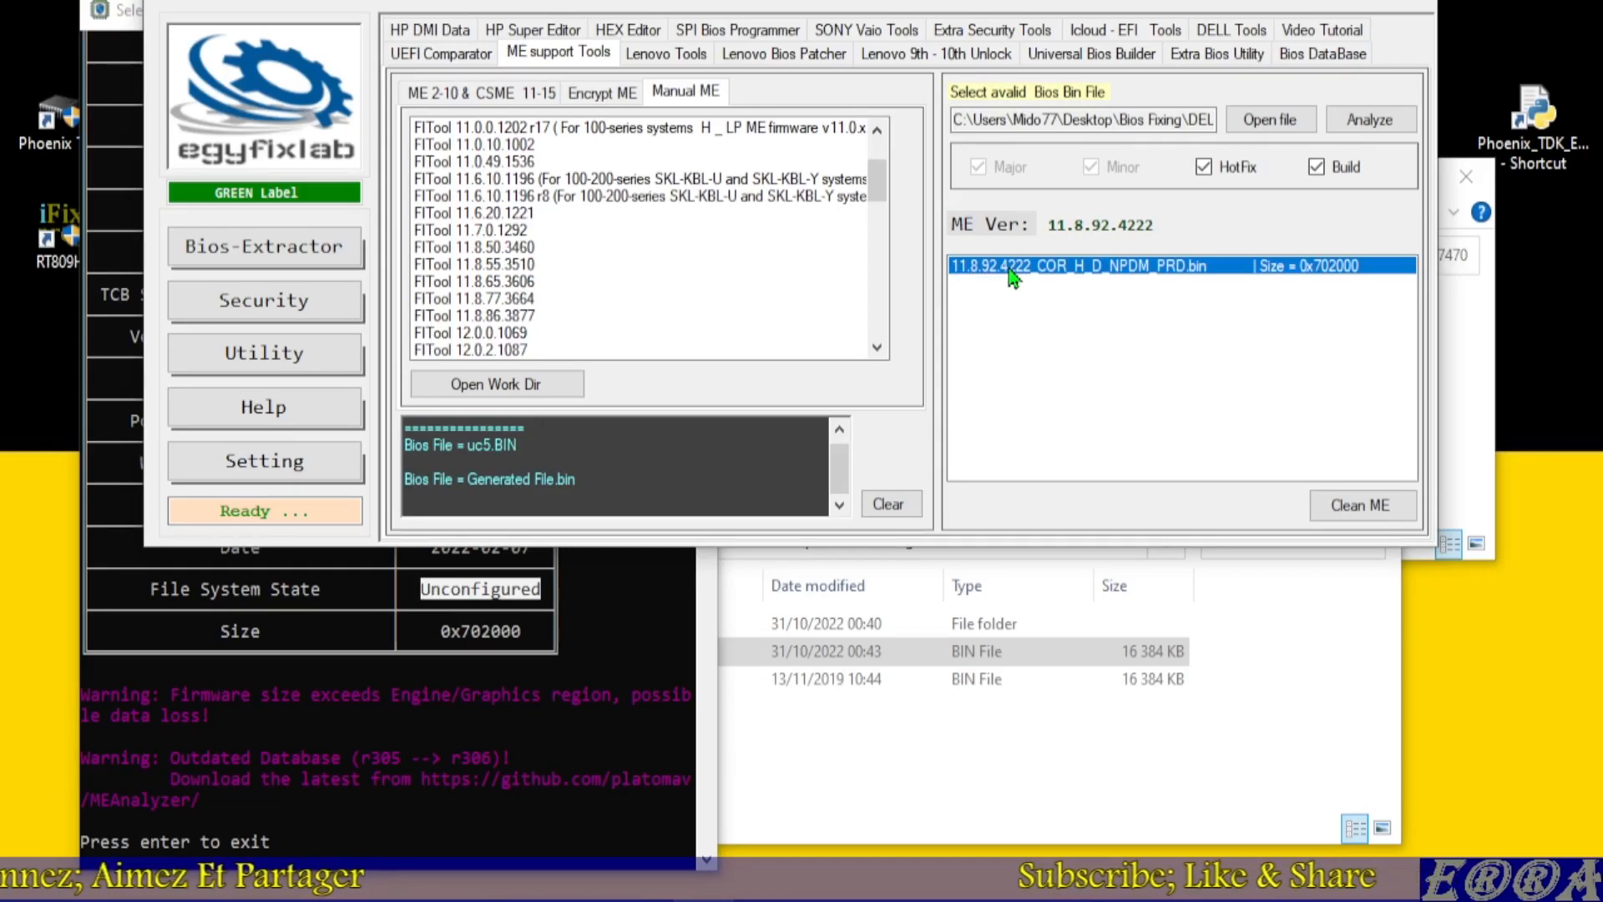
click(484, 318)
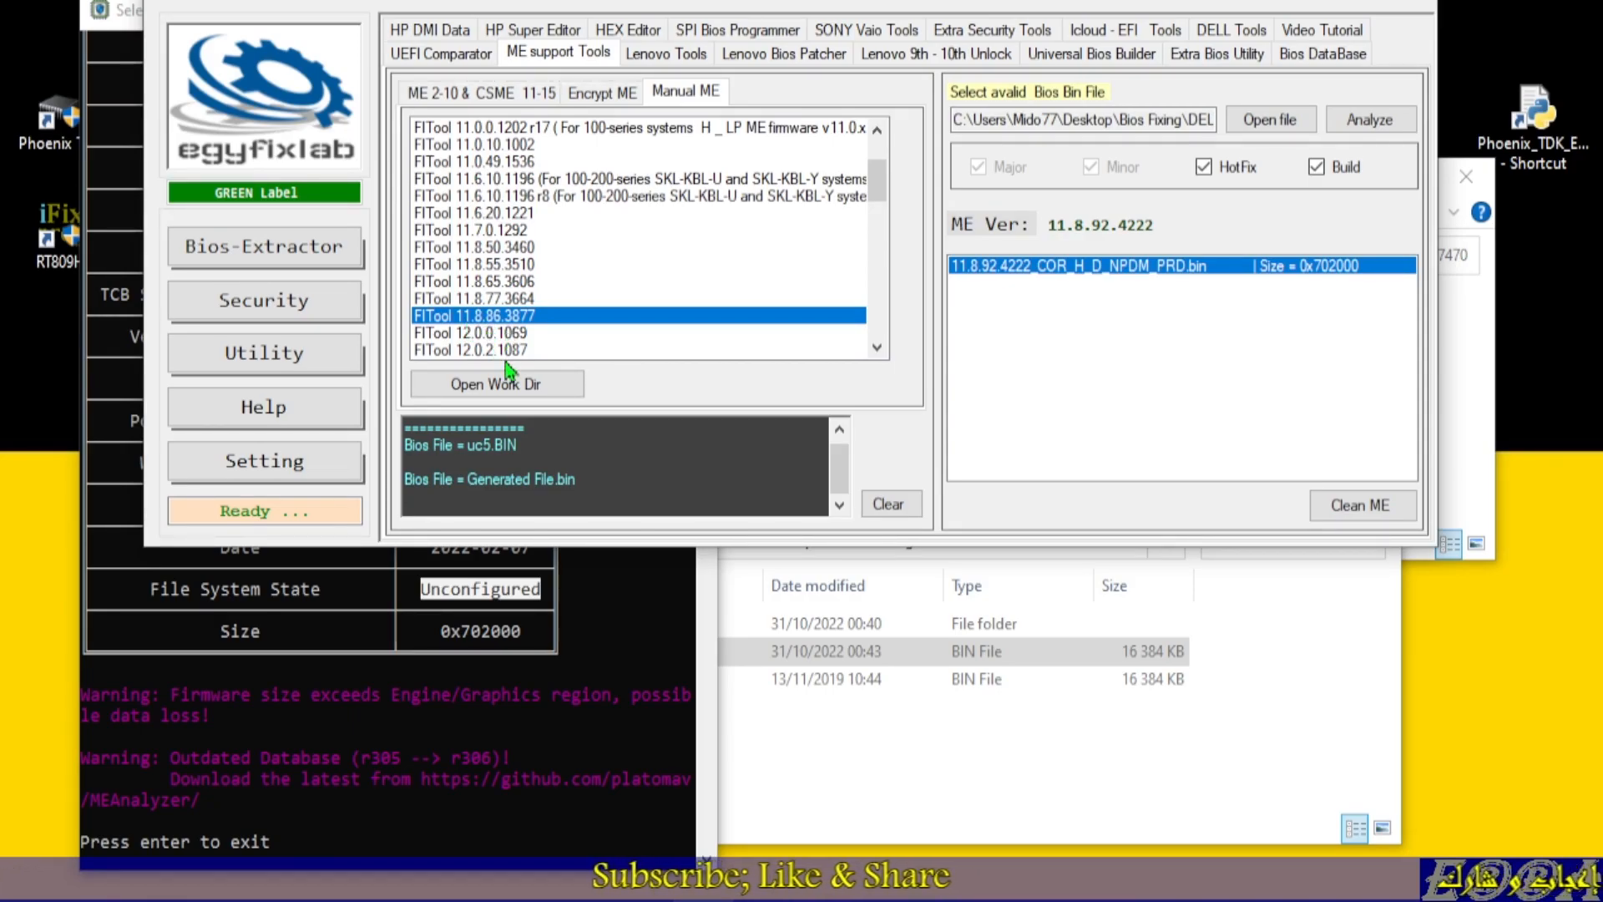
double_click(481, 320)
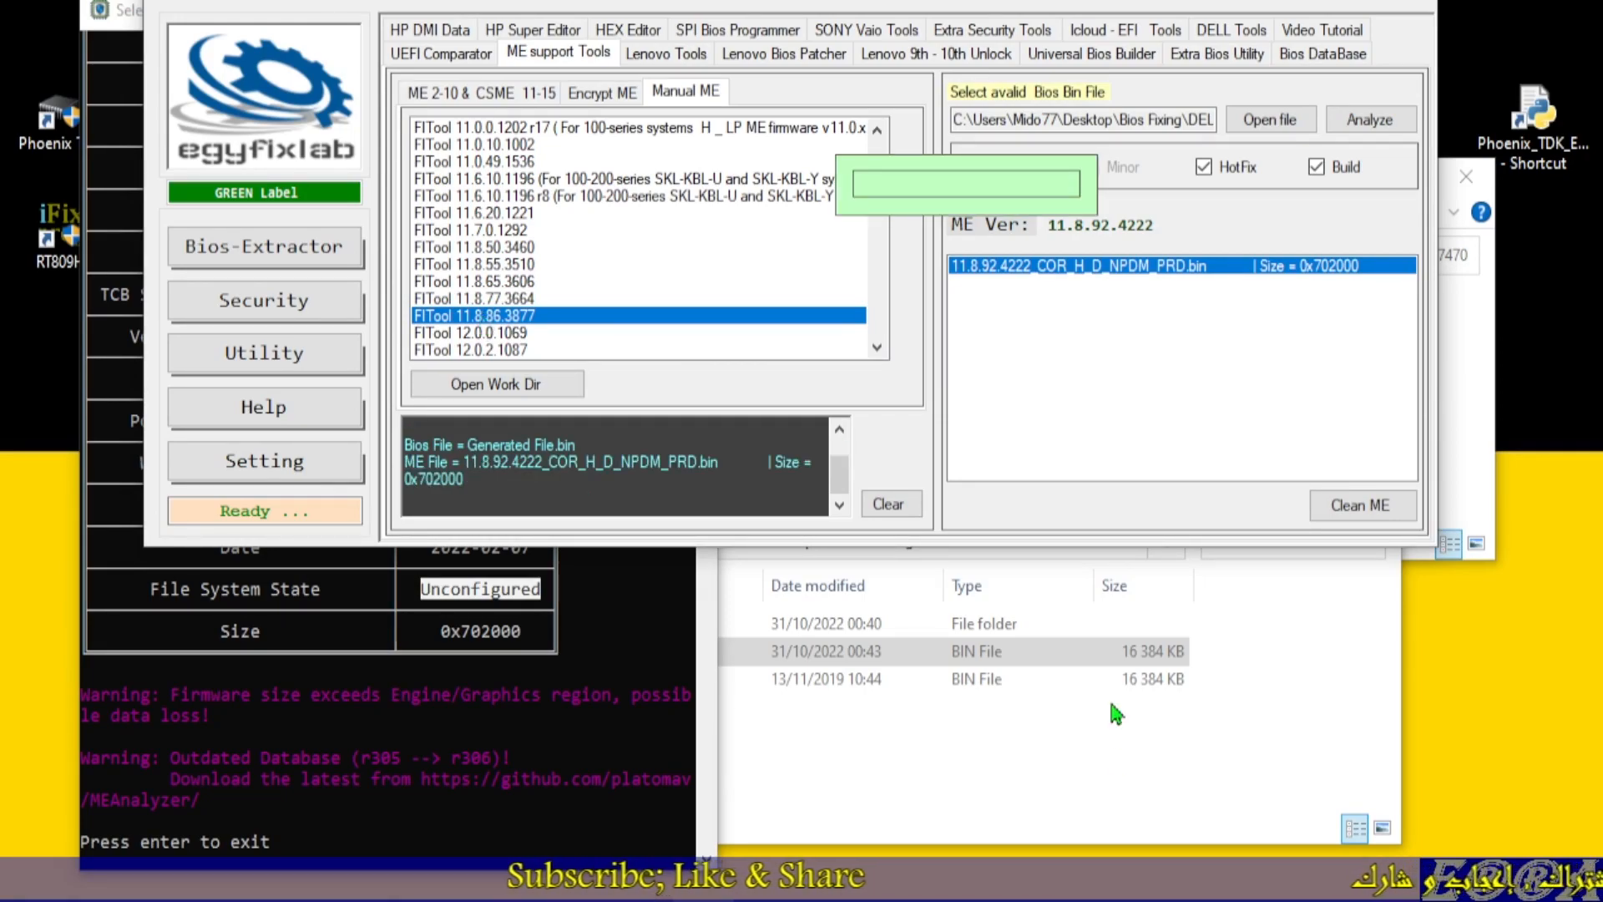
click(1089, 660)
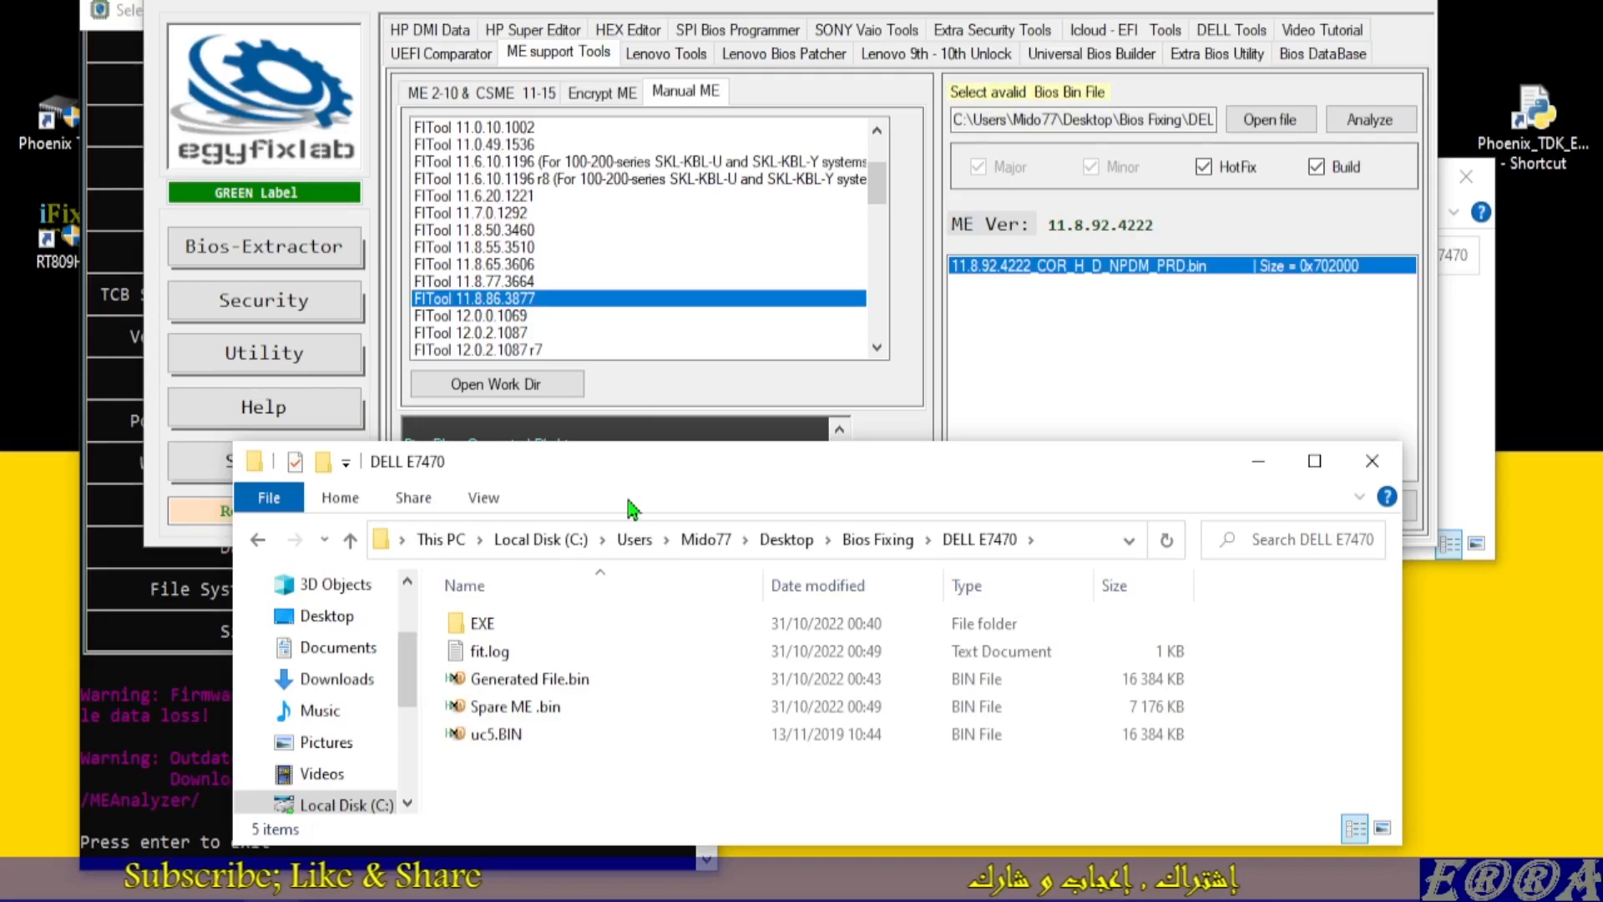
Switch to Intel Flash Image Tool and load Generated File.bin from the DELL E7470 folder
click(503, 710)
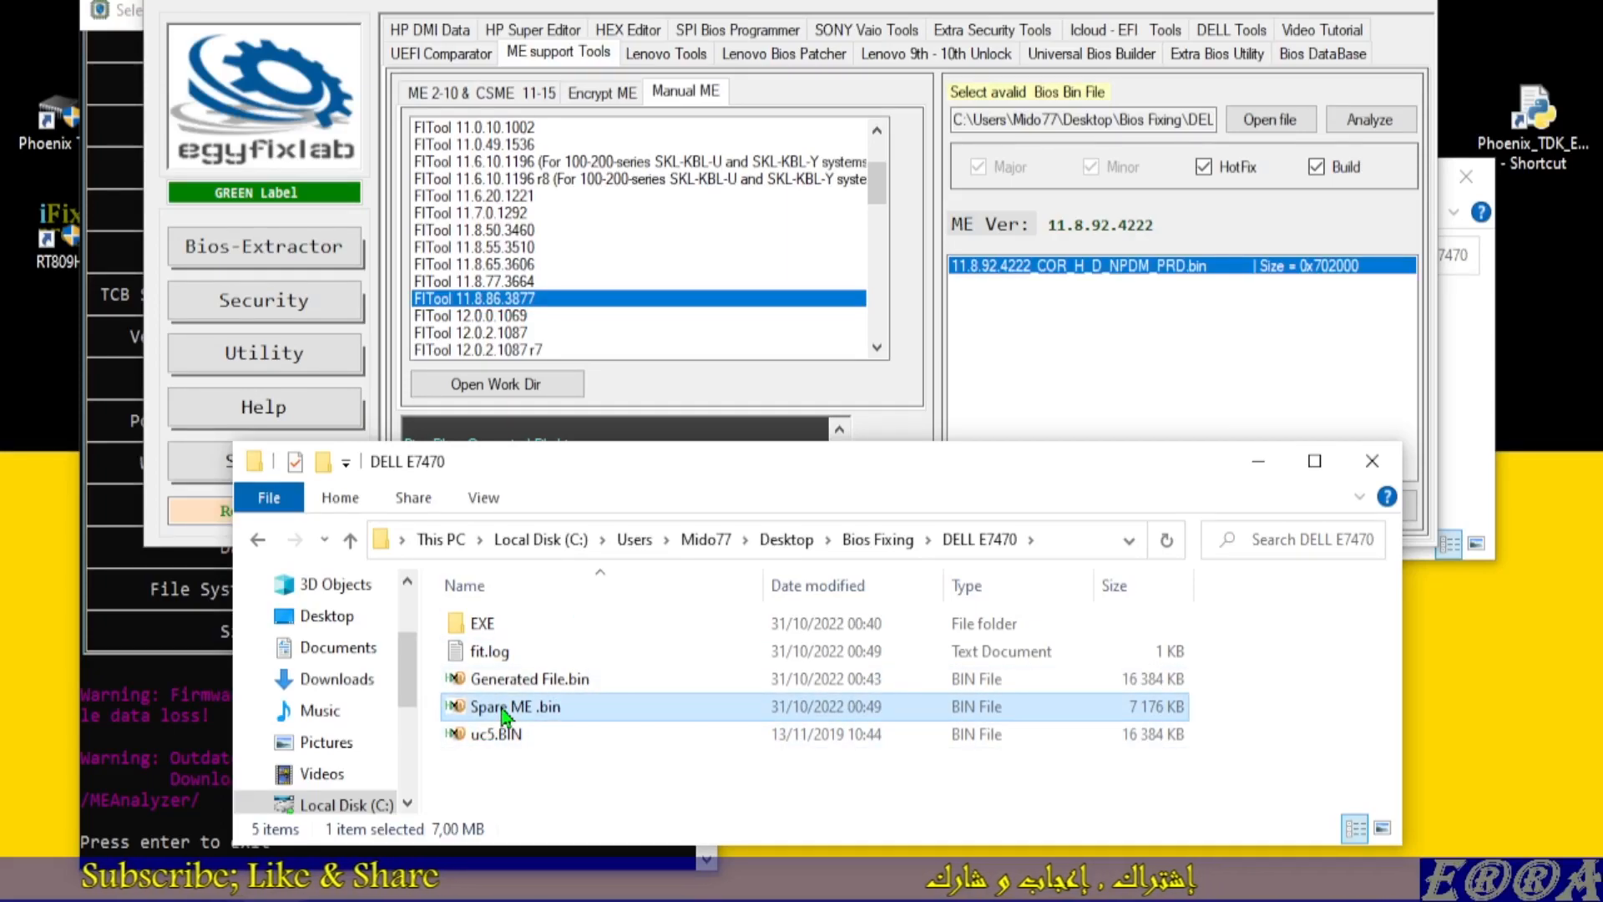
double_click(503, 709)
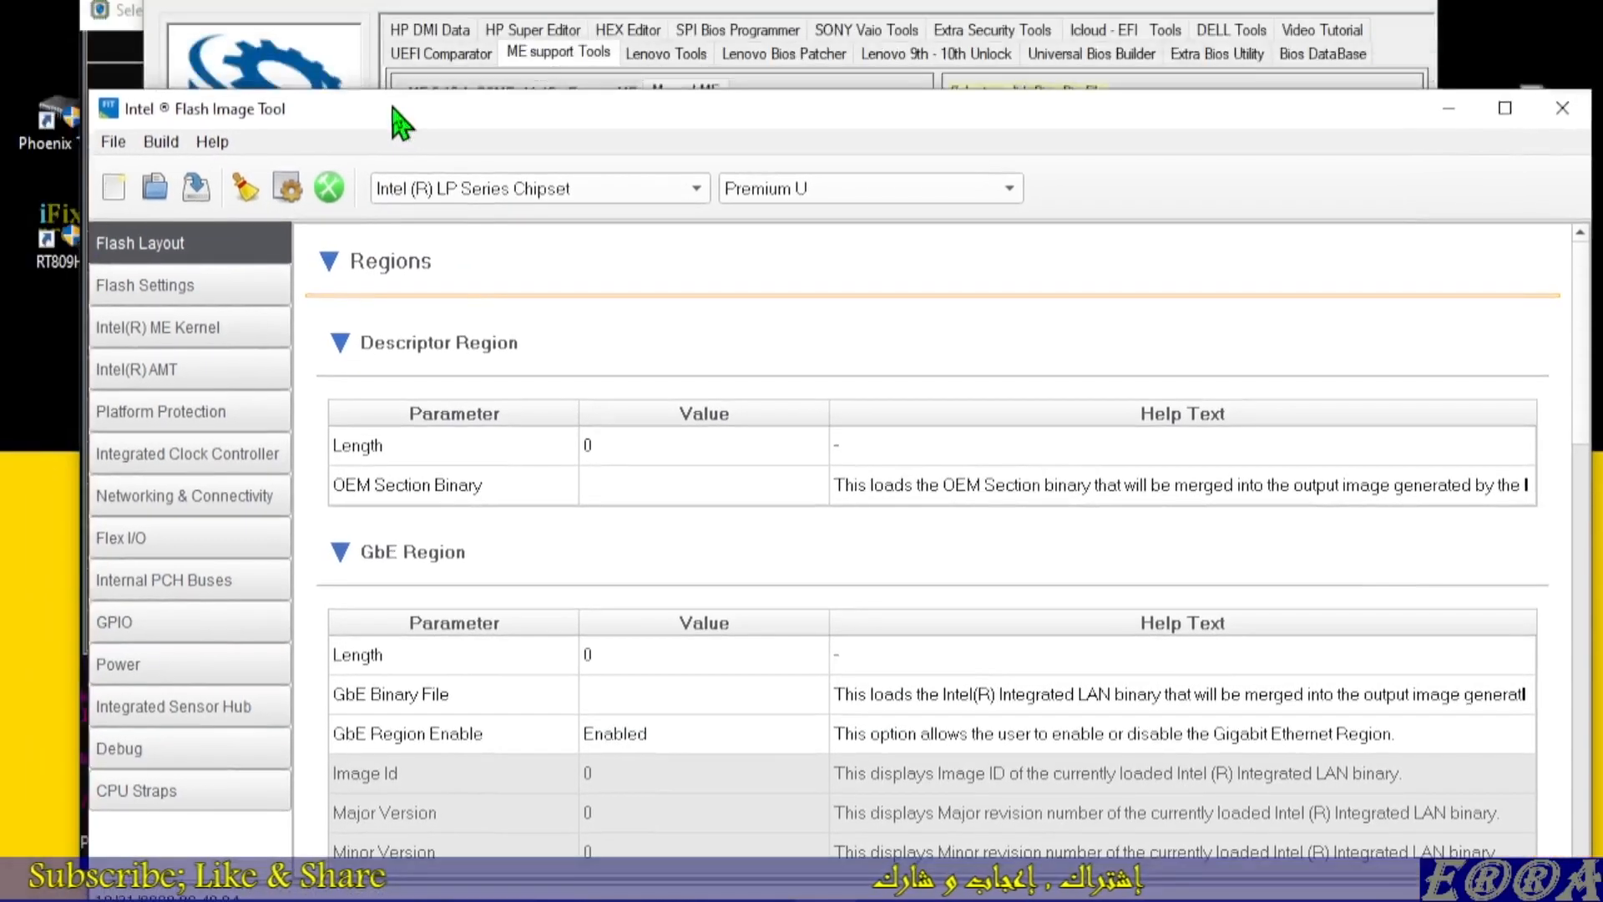
drag(392, 107, 449, 125)
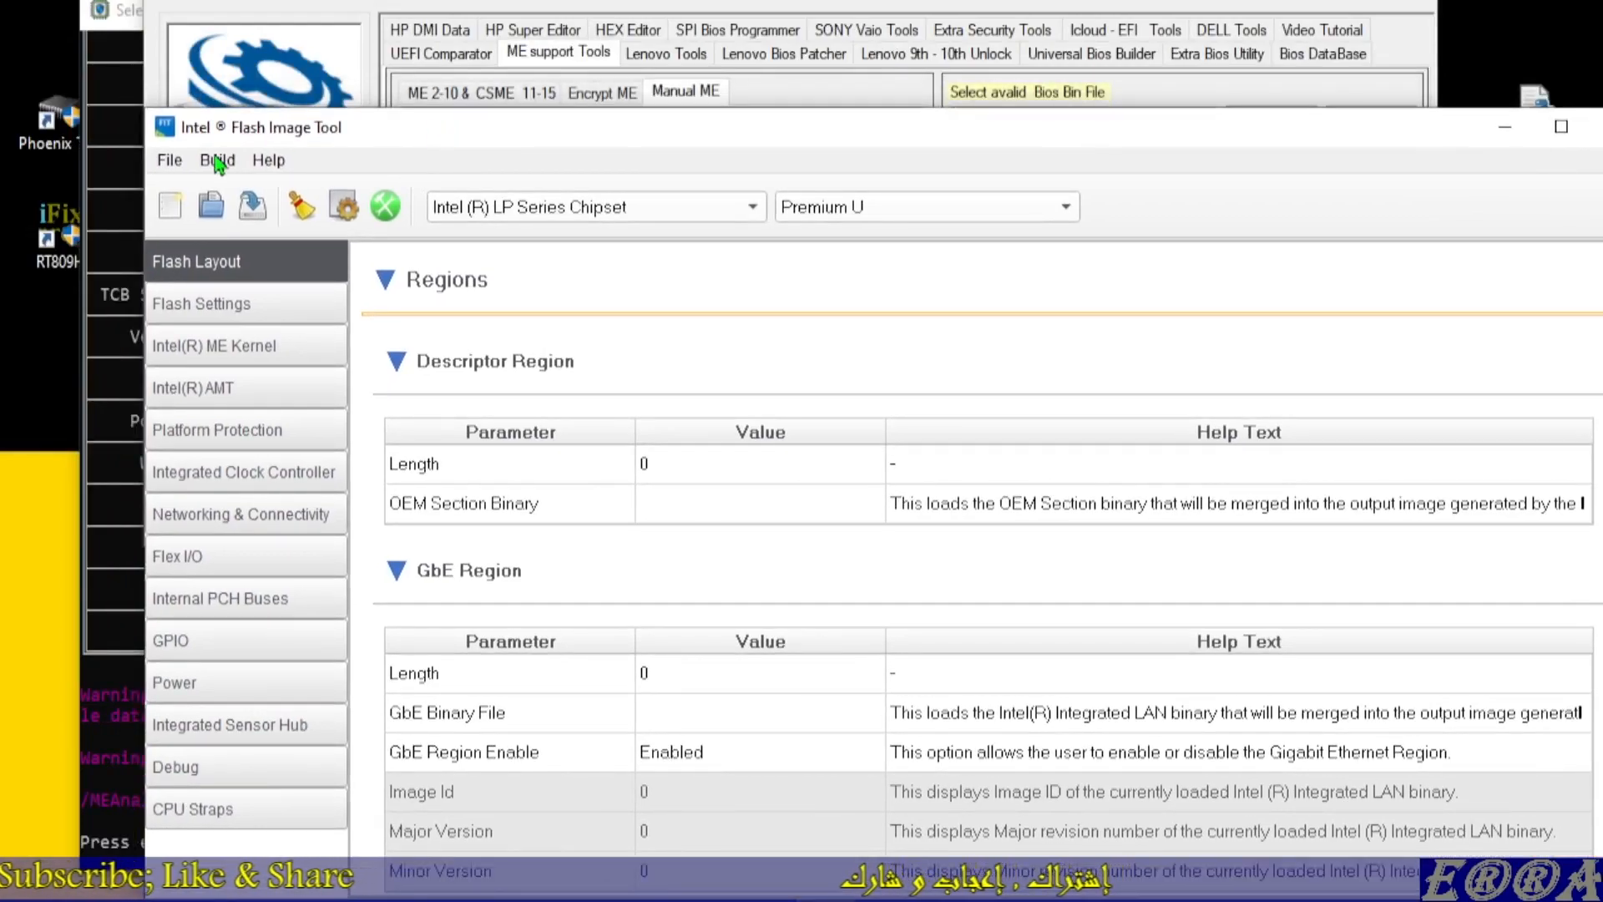
click(169, 160)
click(197, 219)
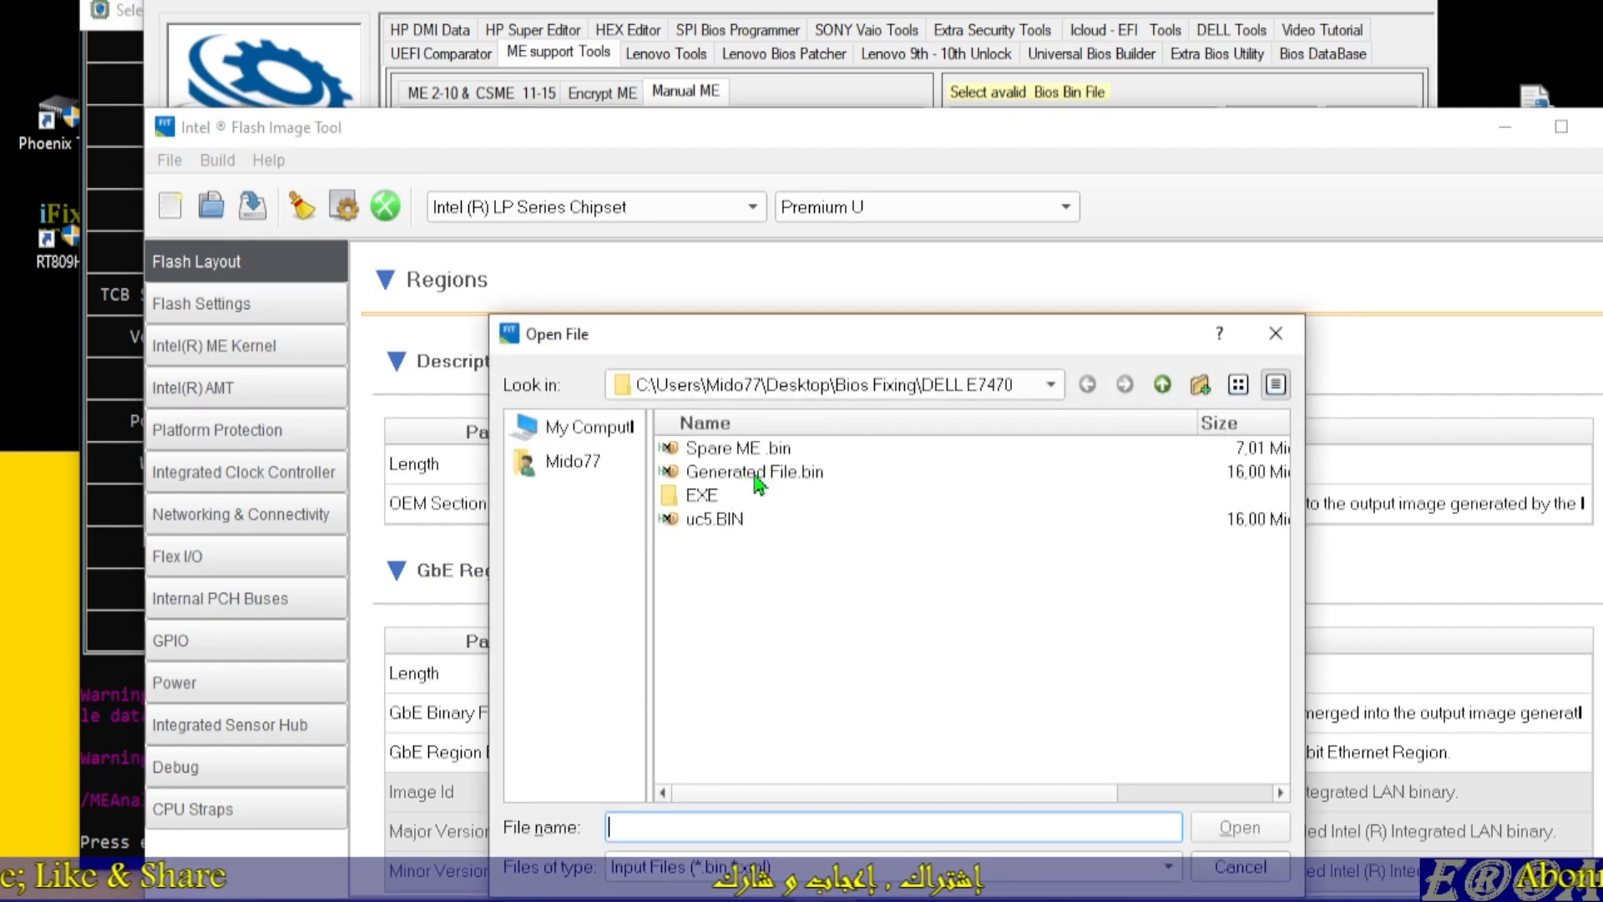
double_click(756, 473)
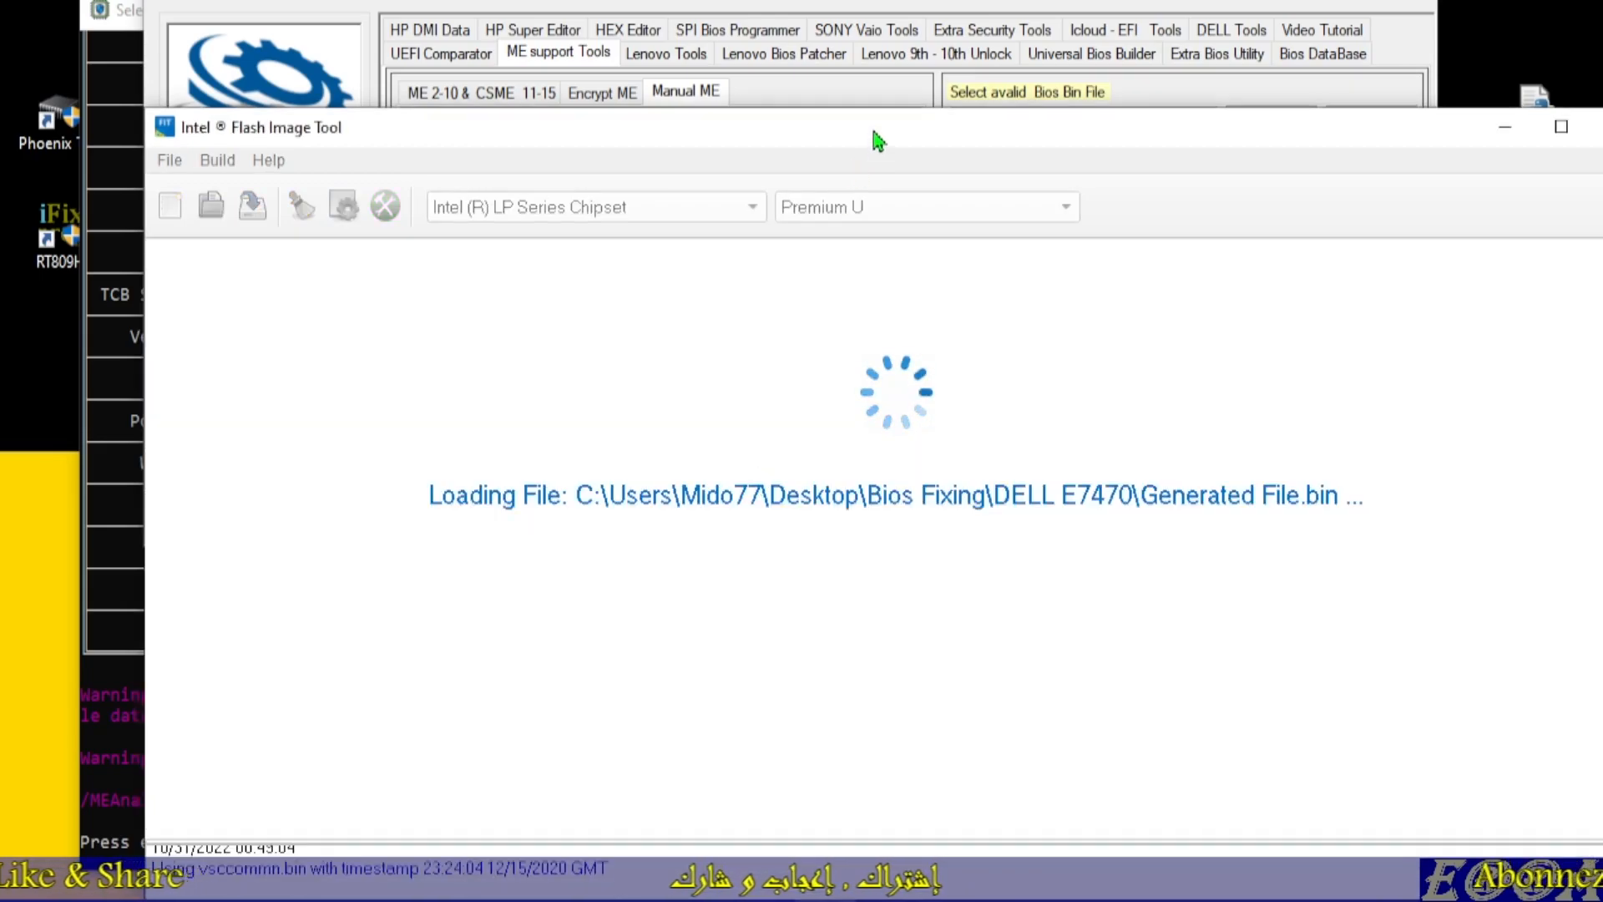
drag(874, 131, 790, 24)
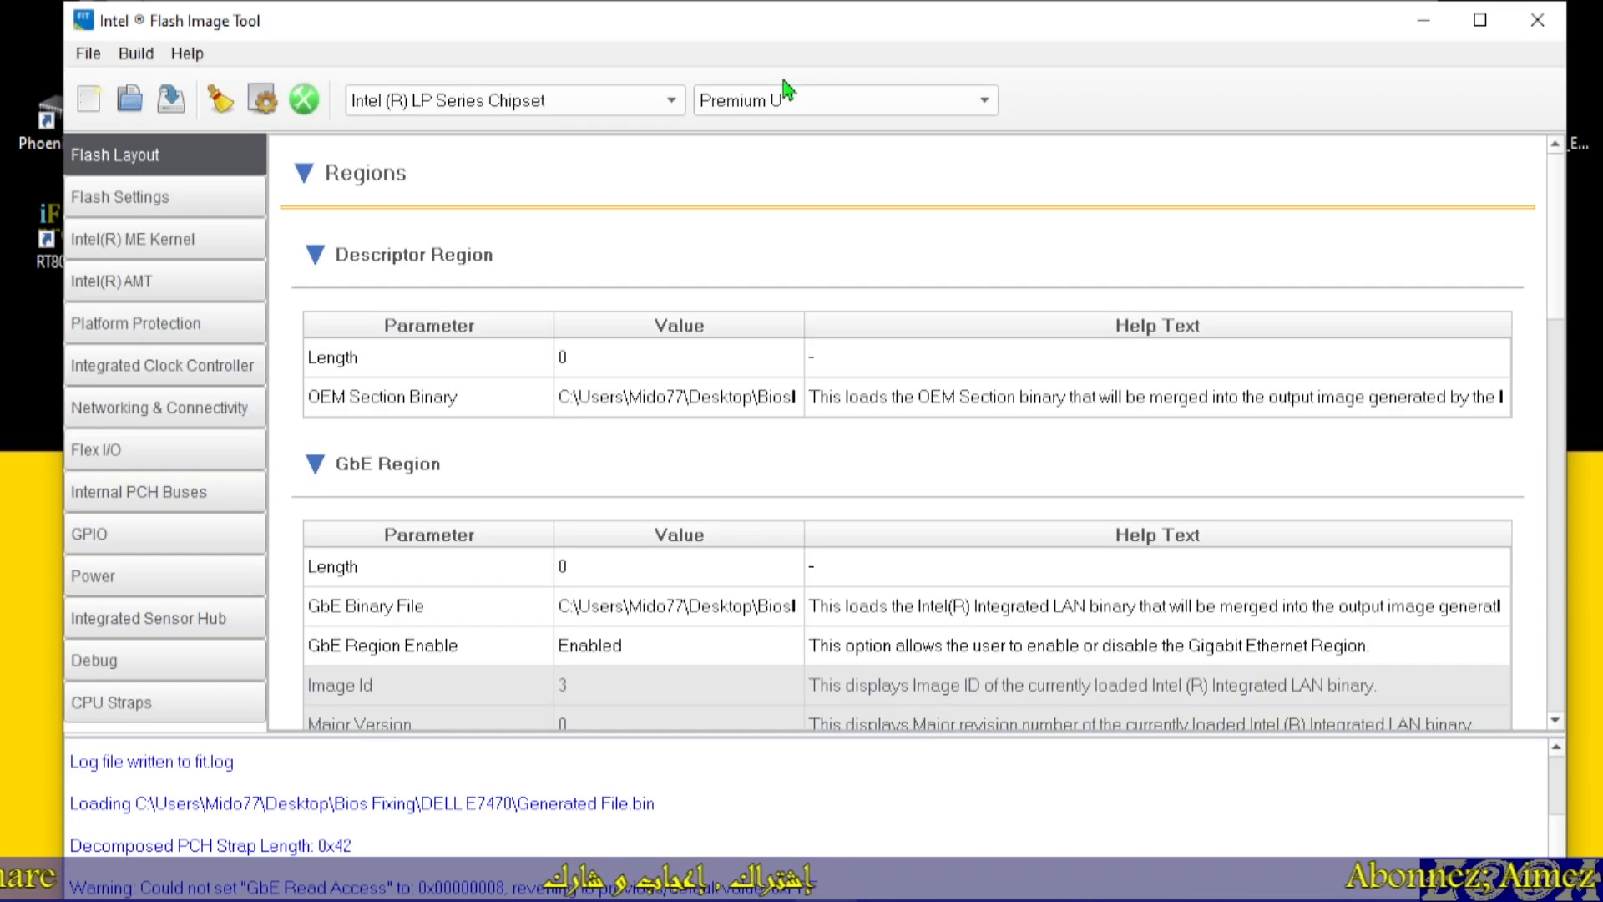
In the build settings, set Generate Intermediate Files and the Enable Boot Guard warning option to No
click(138, 56)
click(213, 125)
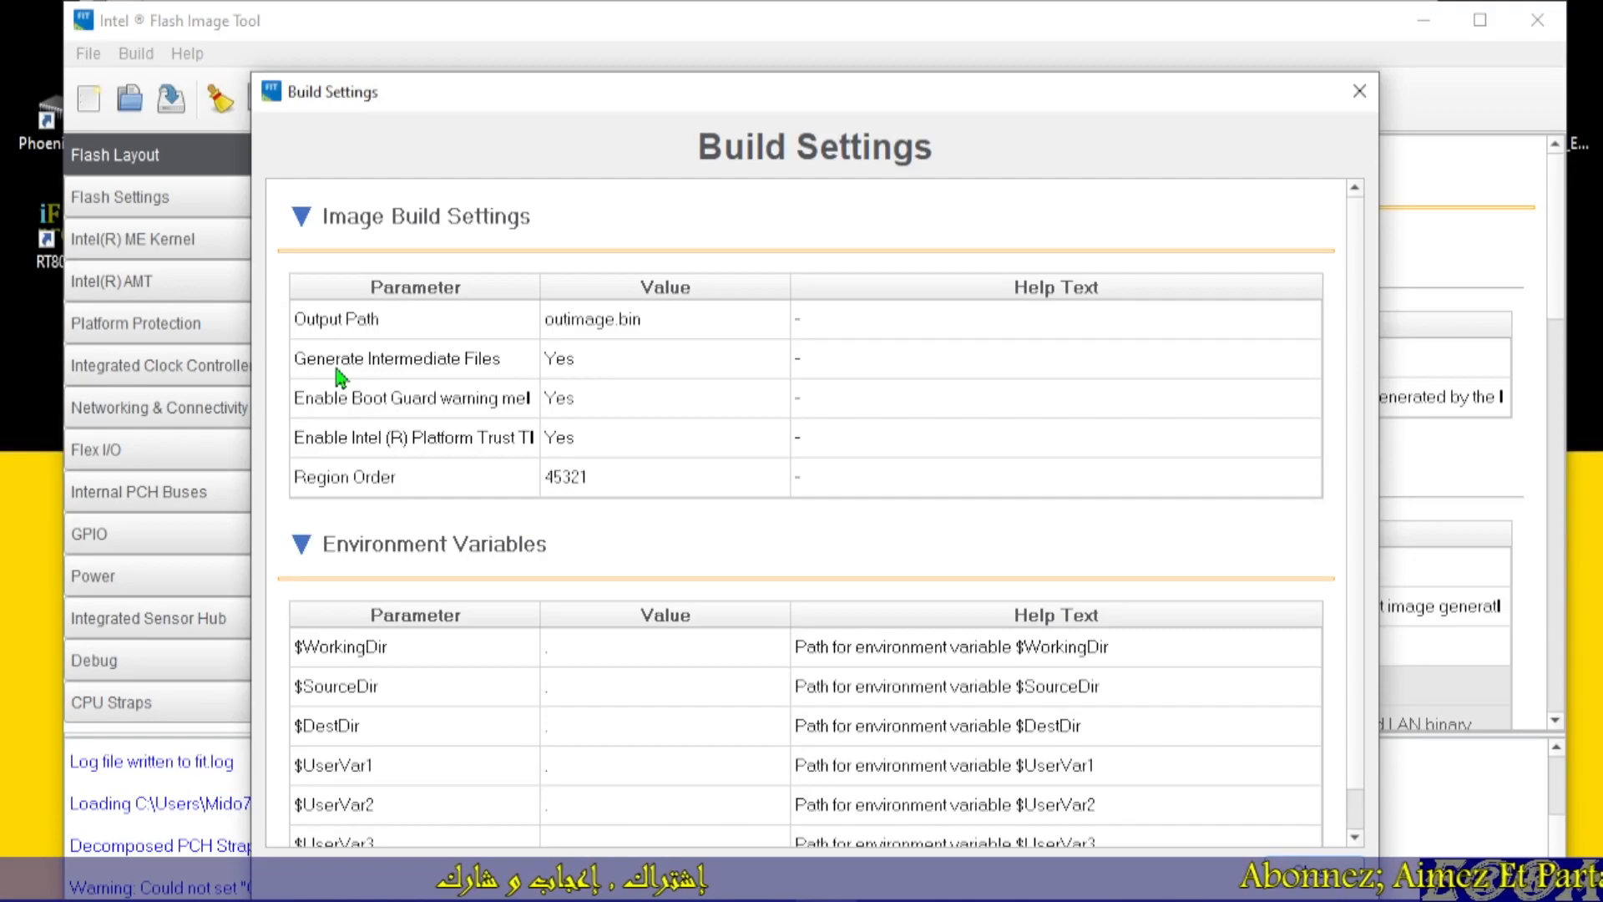
click(608, 373)
click(607, 375)
click(601, 326)
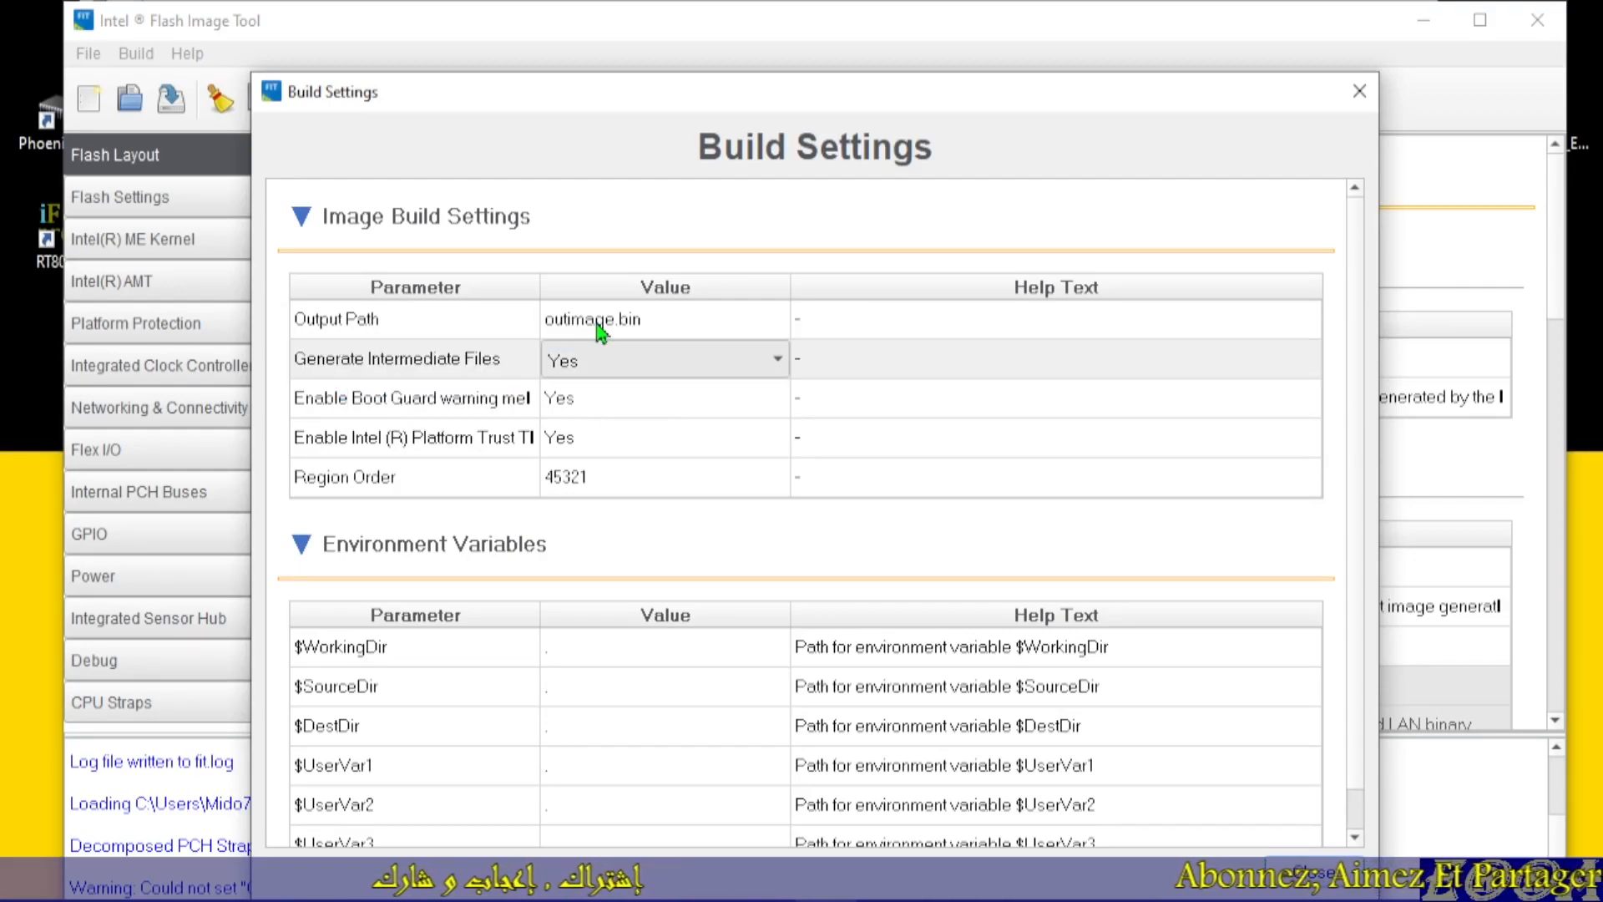
click(607, 412)
click(604, 404)
click(599, 371)
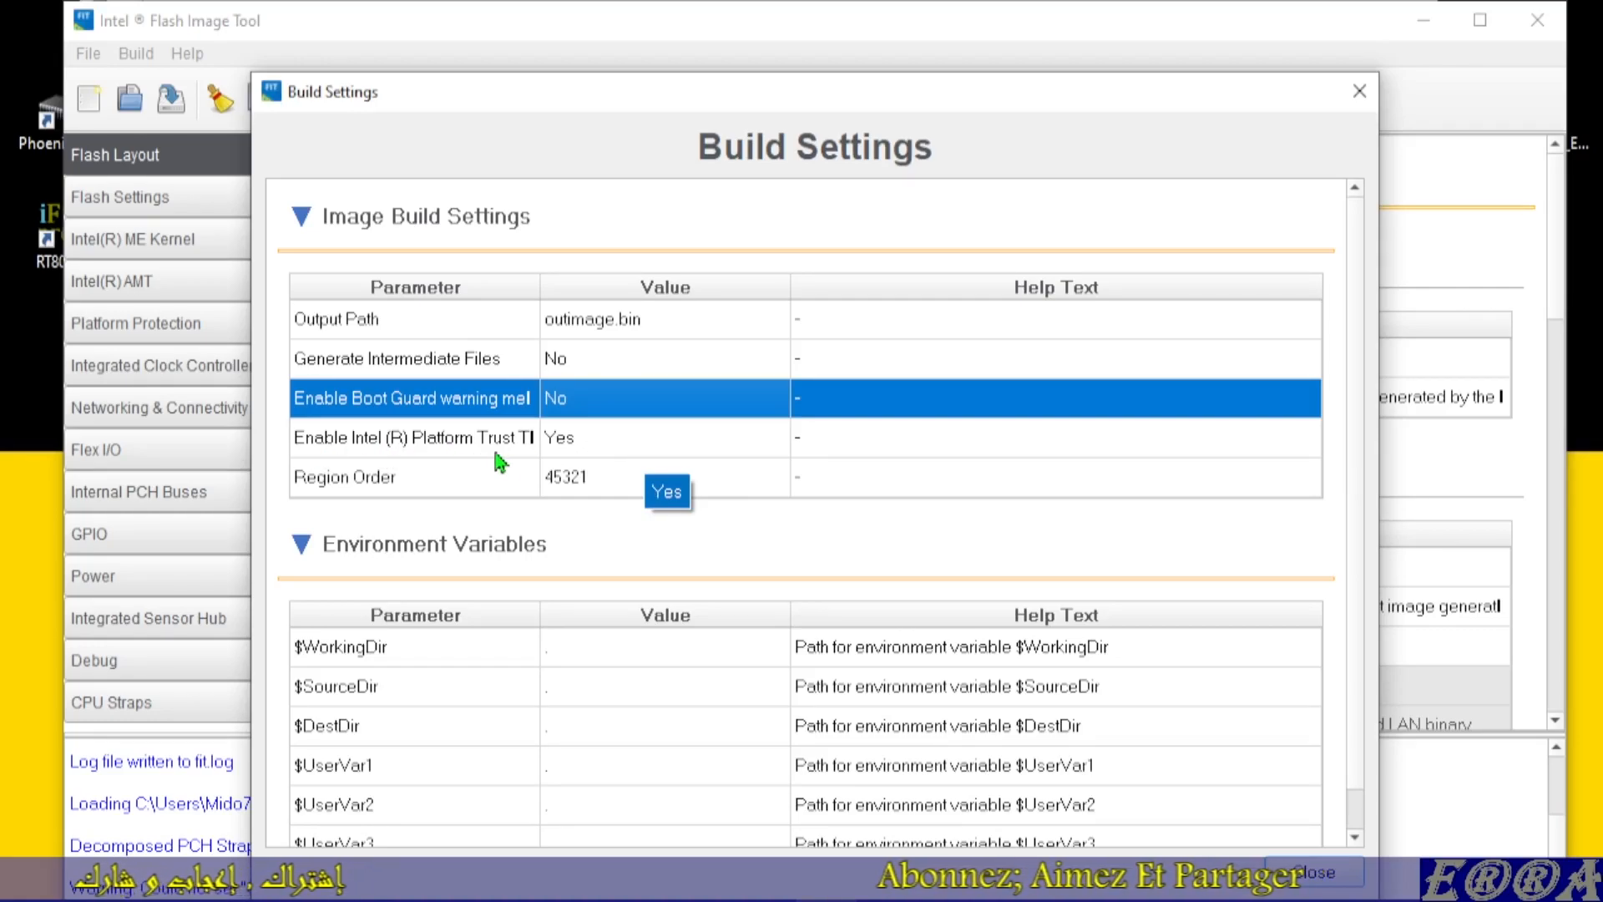
Set the Enable Intel (R) Platform Trust option to No and close the build settings
click(638, 452)
click(638, 455)
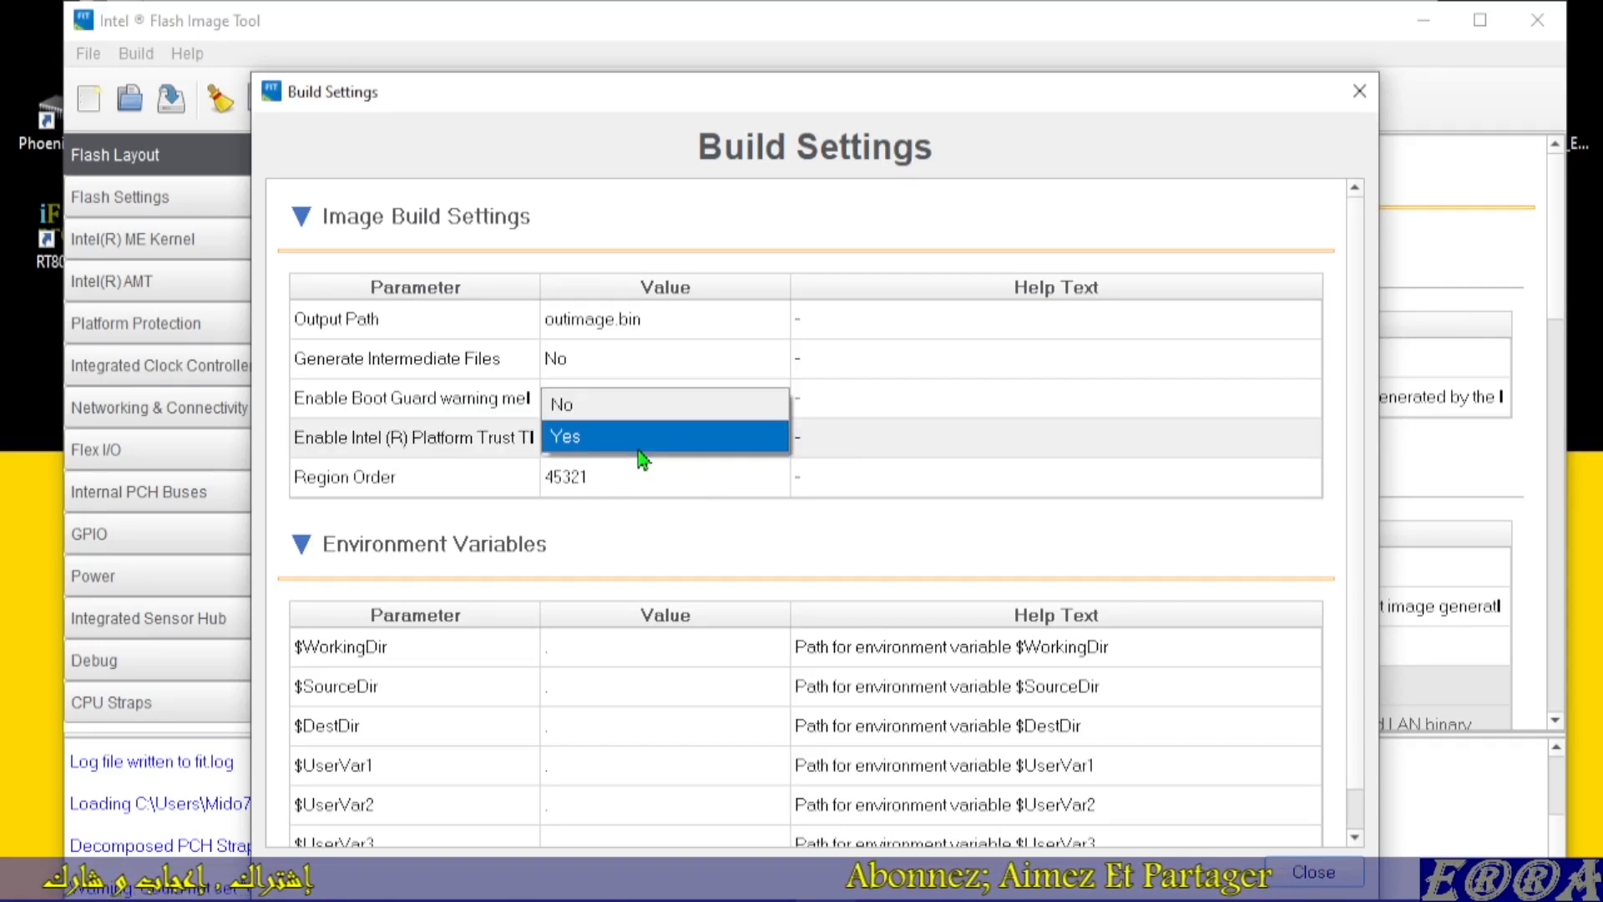
click(599, 416)
drag(726, 99, 717, 23)
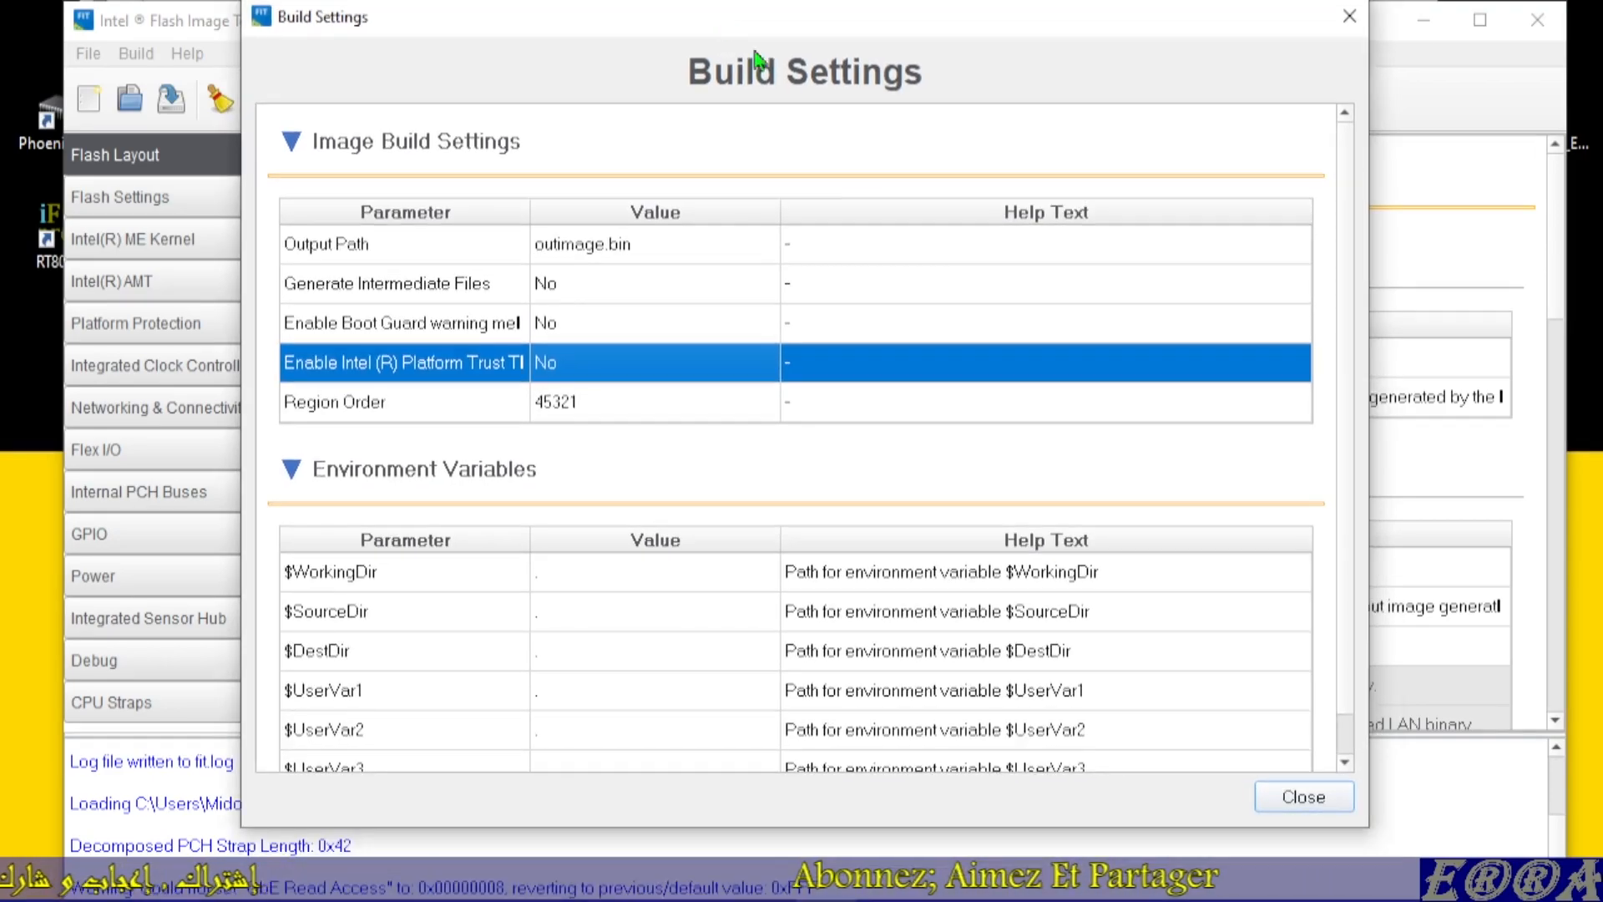
click(1303, 797)
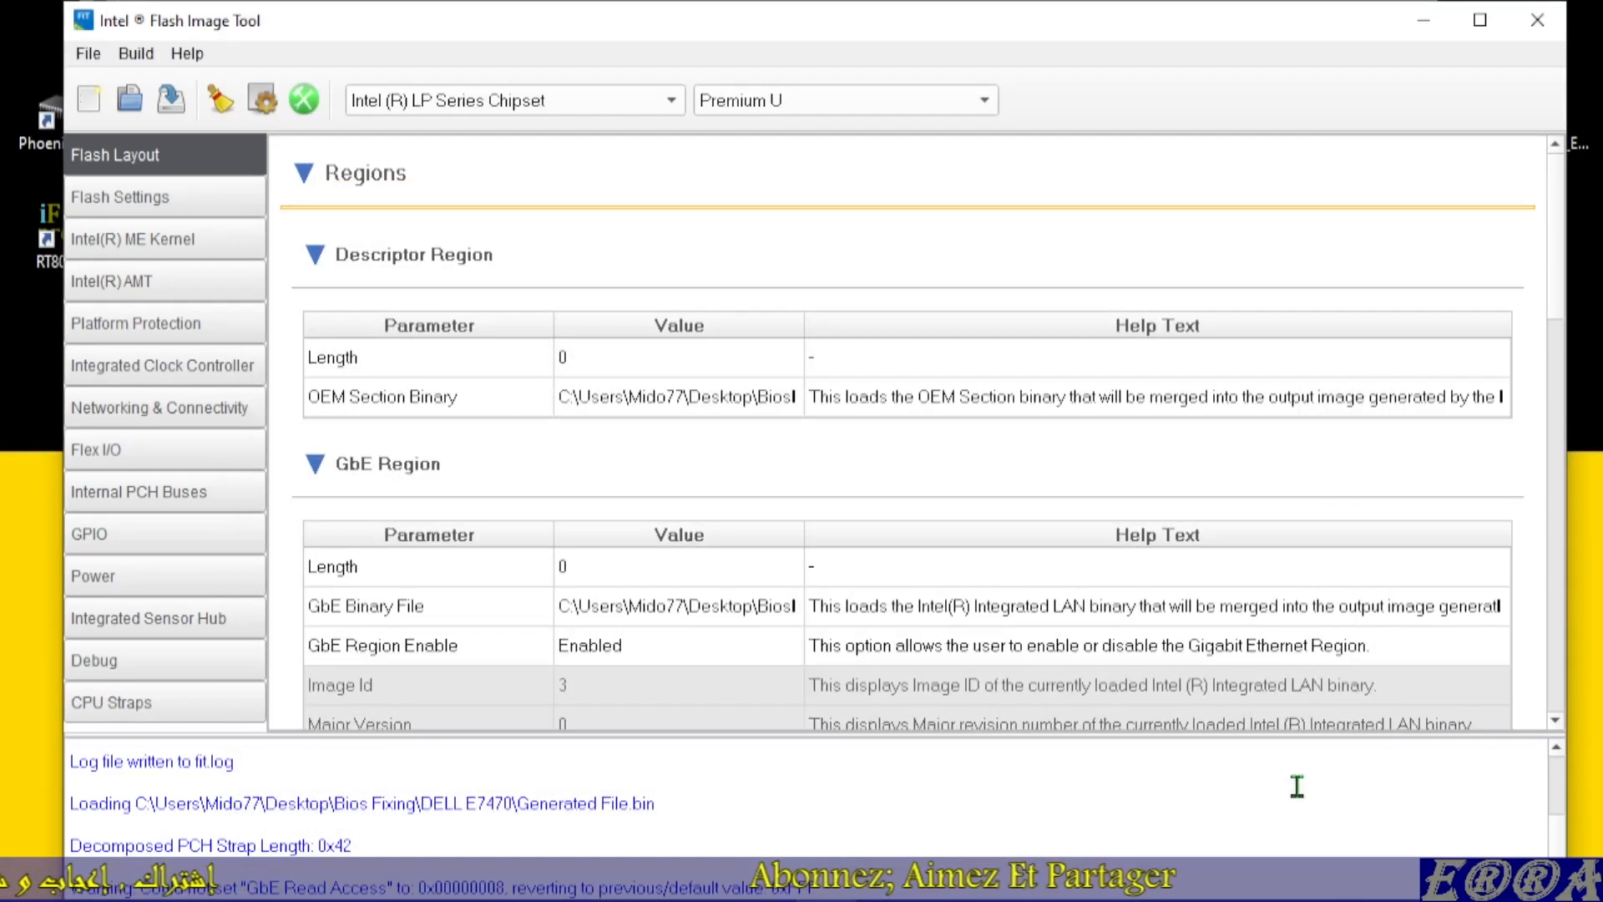
Save the configuration as Untitled.xml in the DELL E7470 folder and return to that folder's window
click(90, 54)
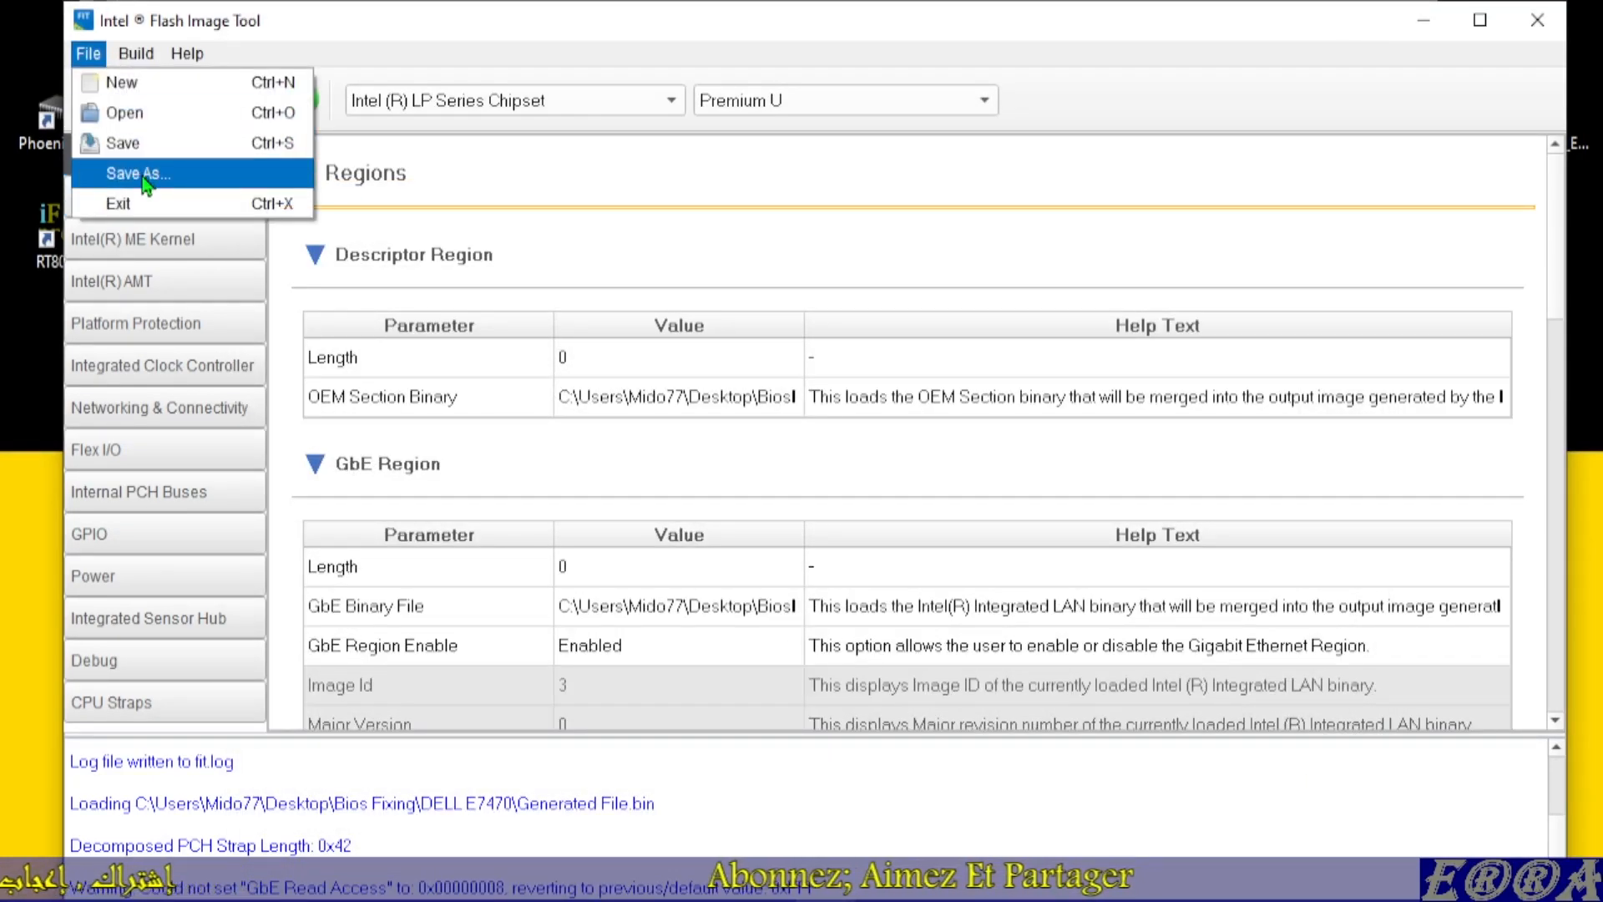
click(108, 168)
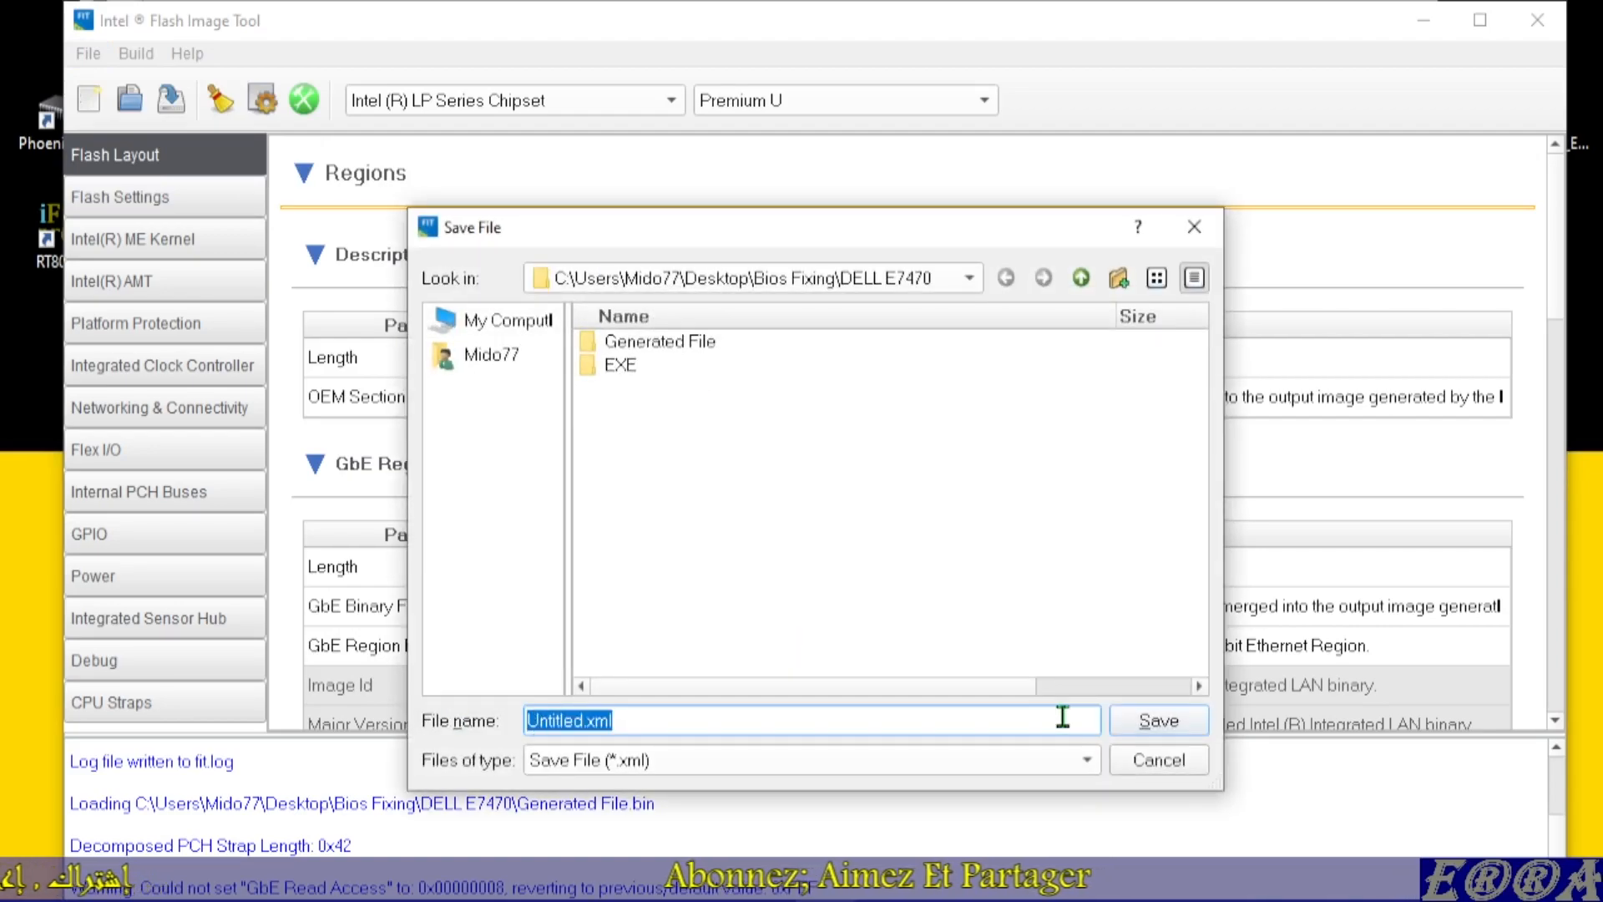
click(1159, 720)
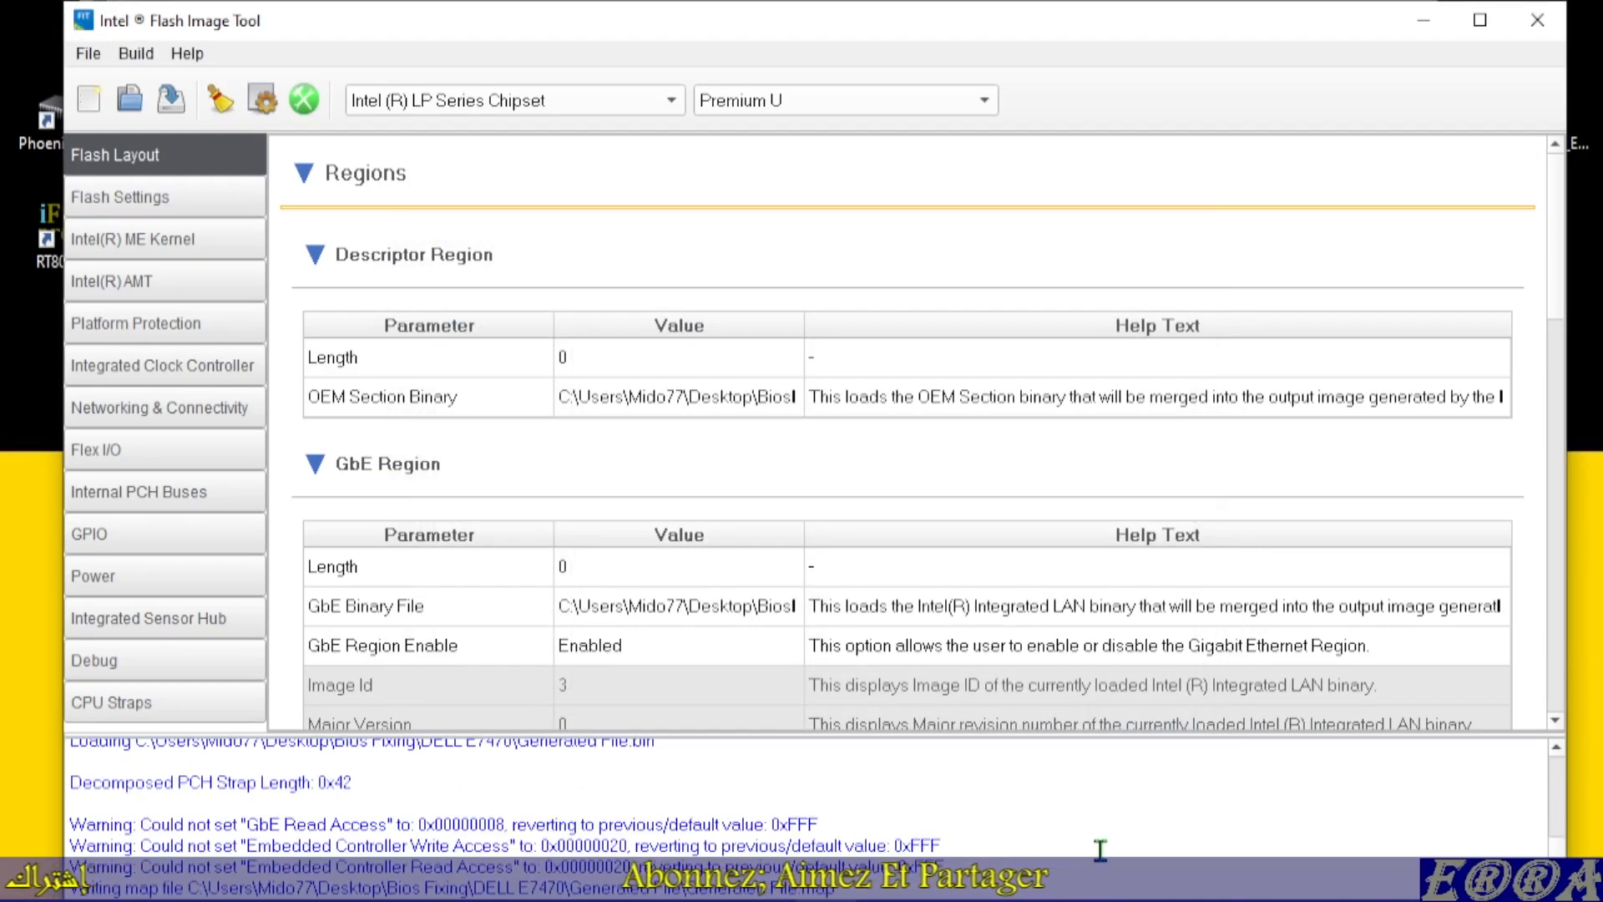
click(1425, 27)
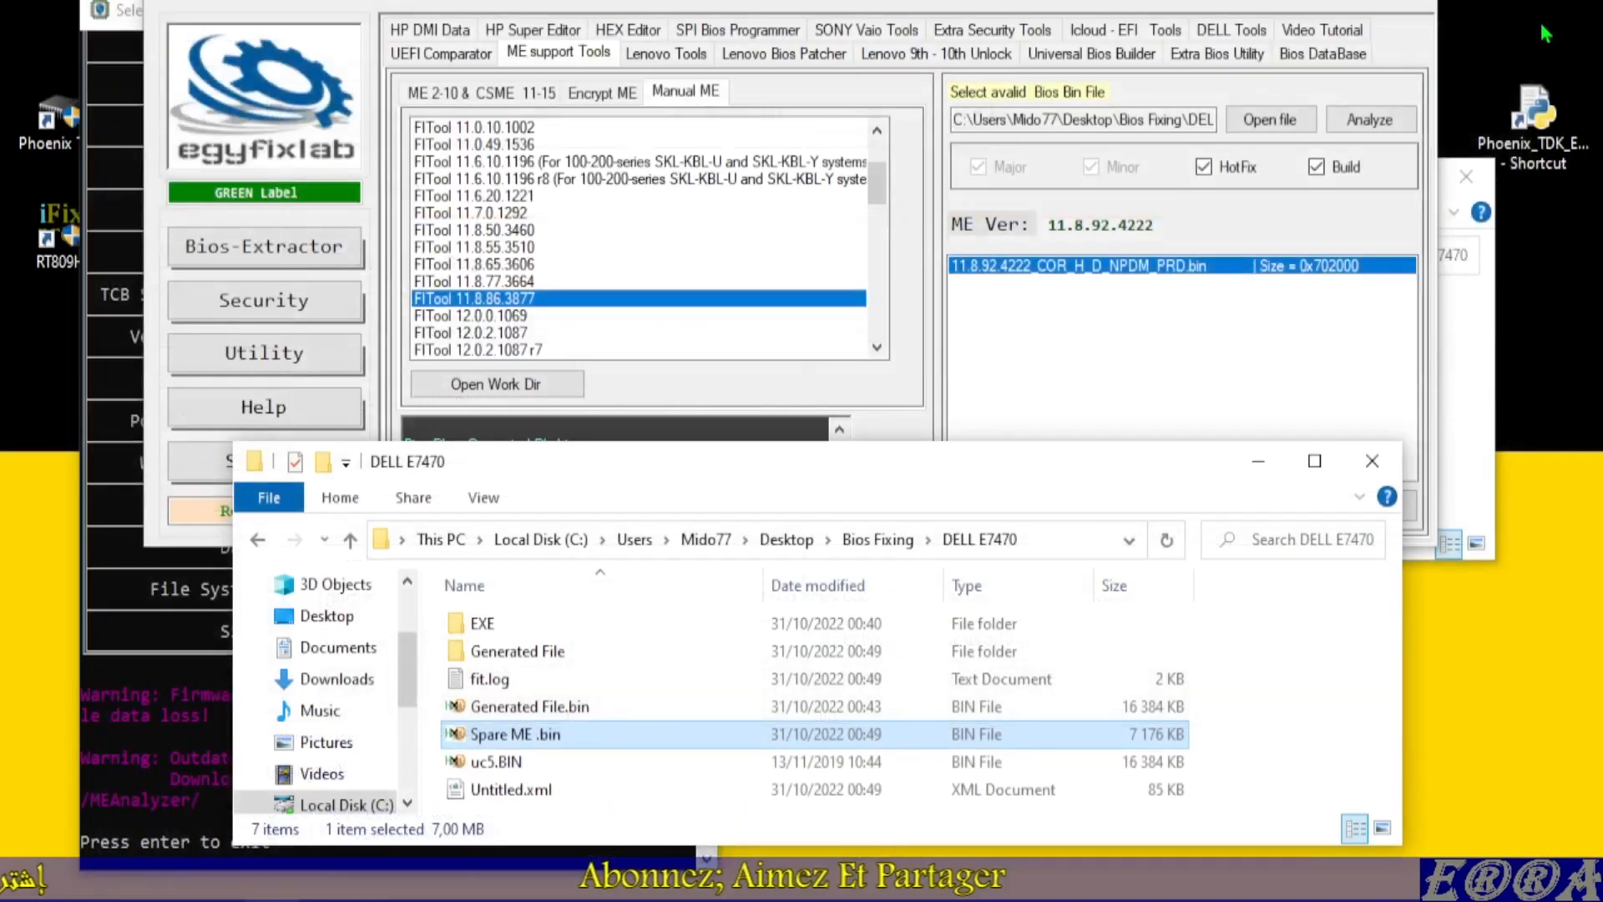
Sort the DELL E7470 folder by date modified and move Spare ME .bin into the Generated File folder
click(814, 587)
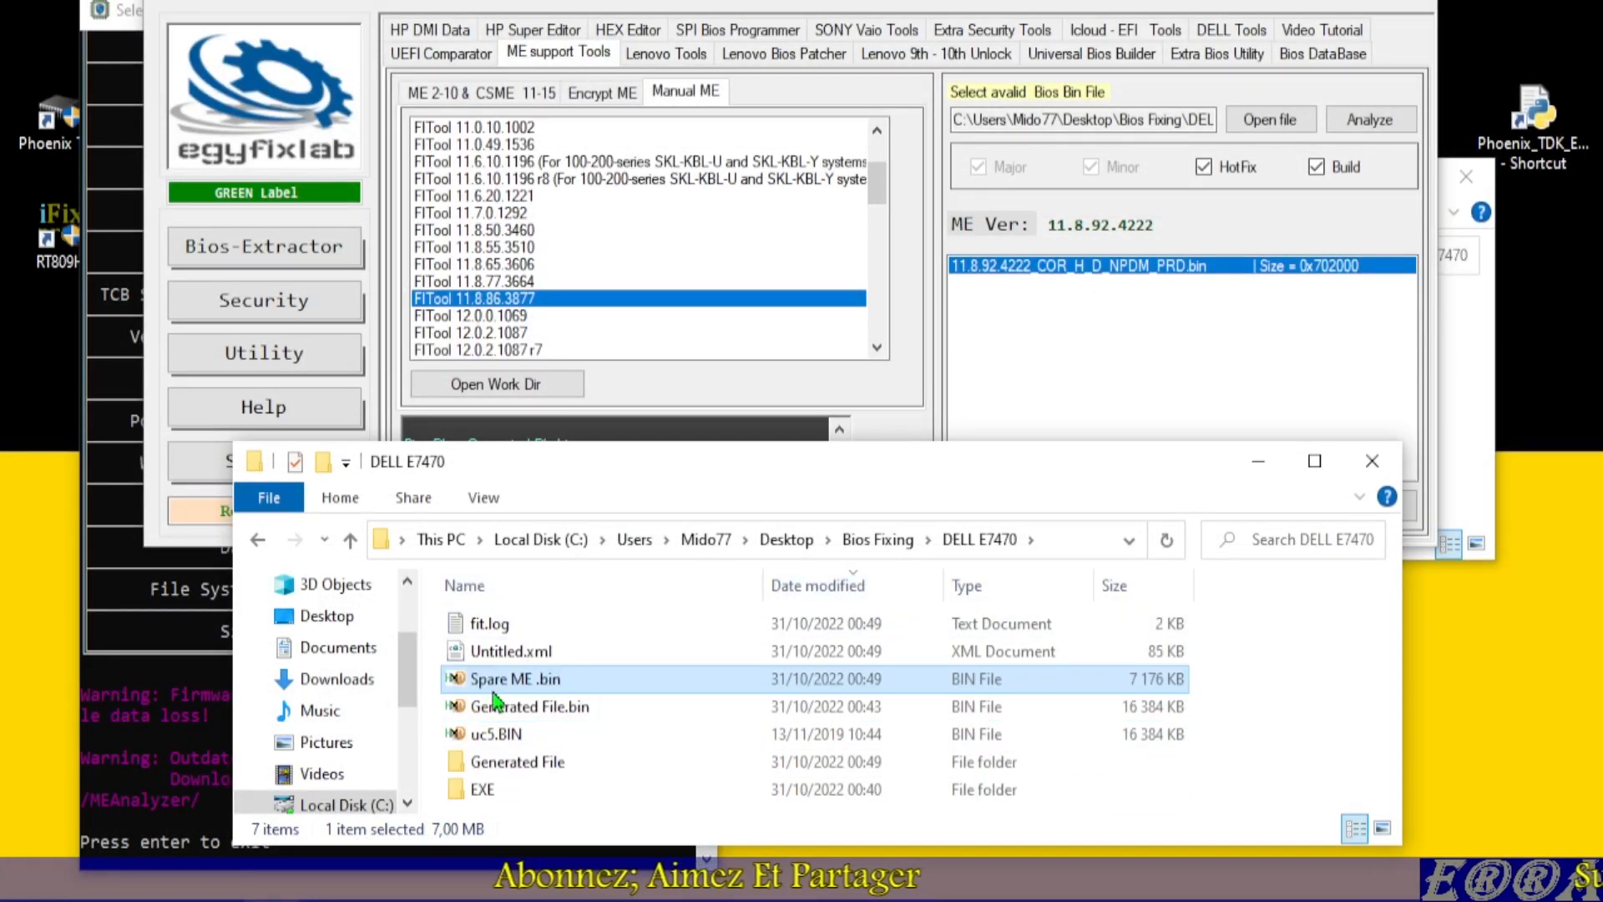
click(501, 655)
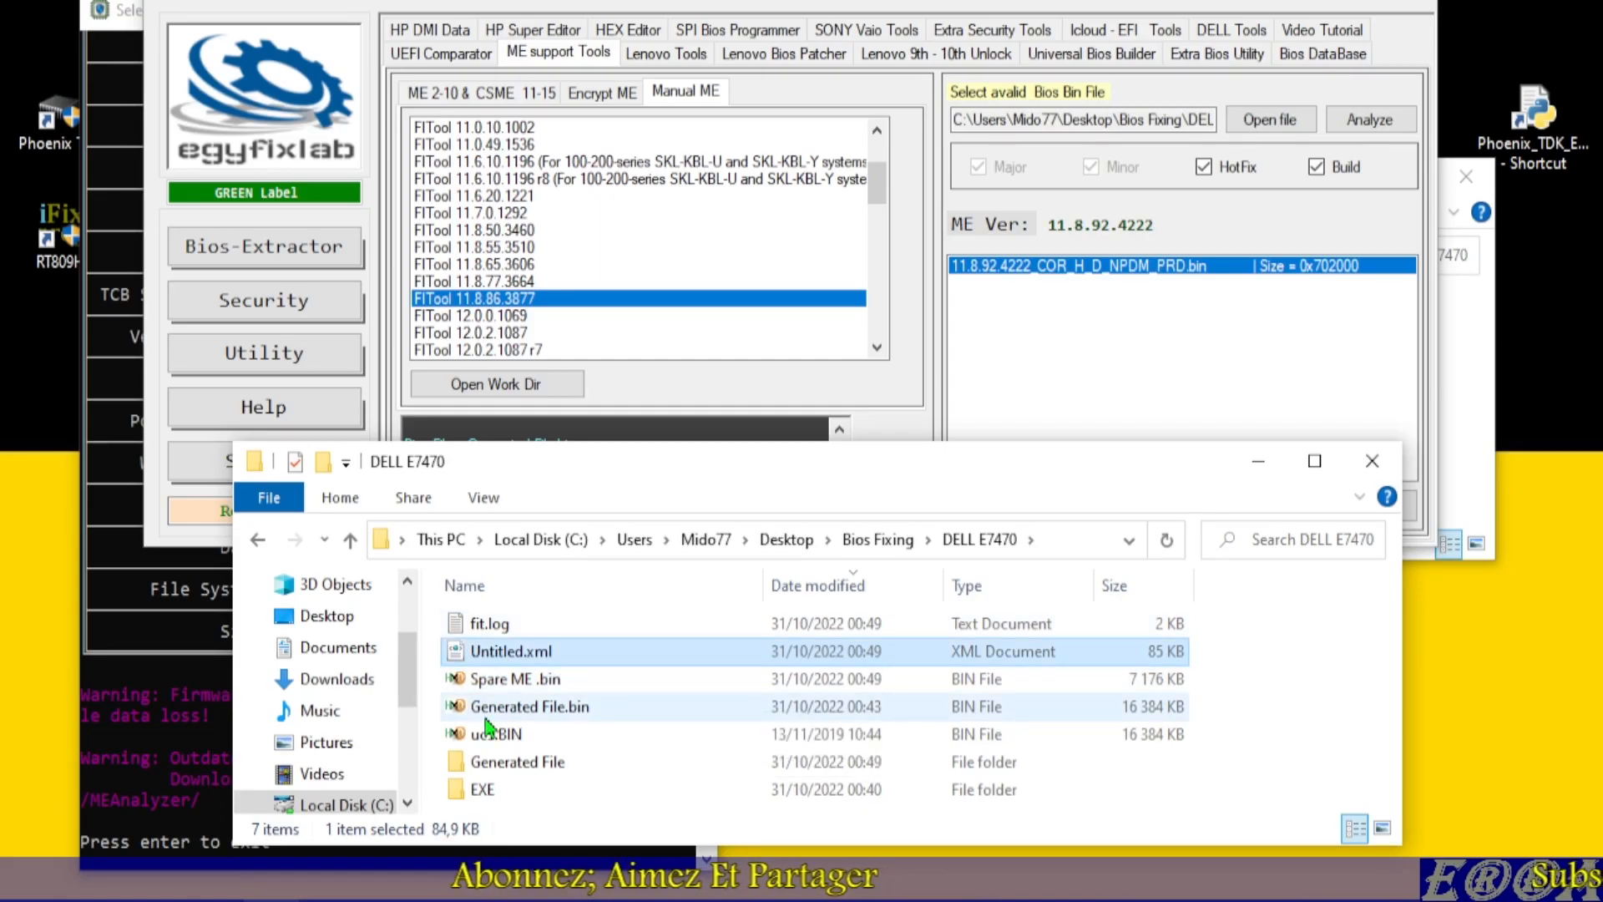
click(499, 680)
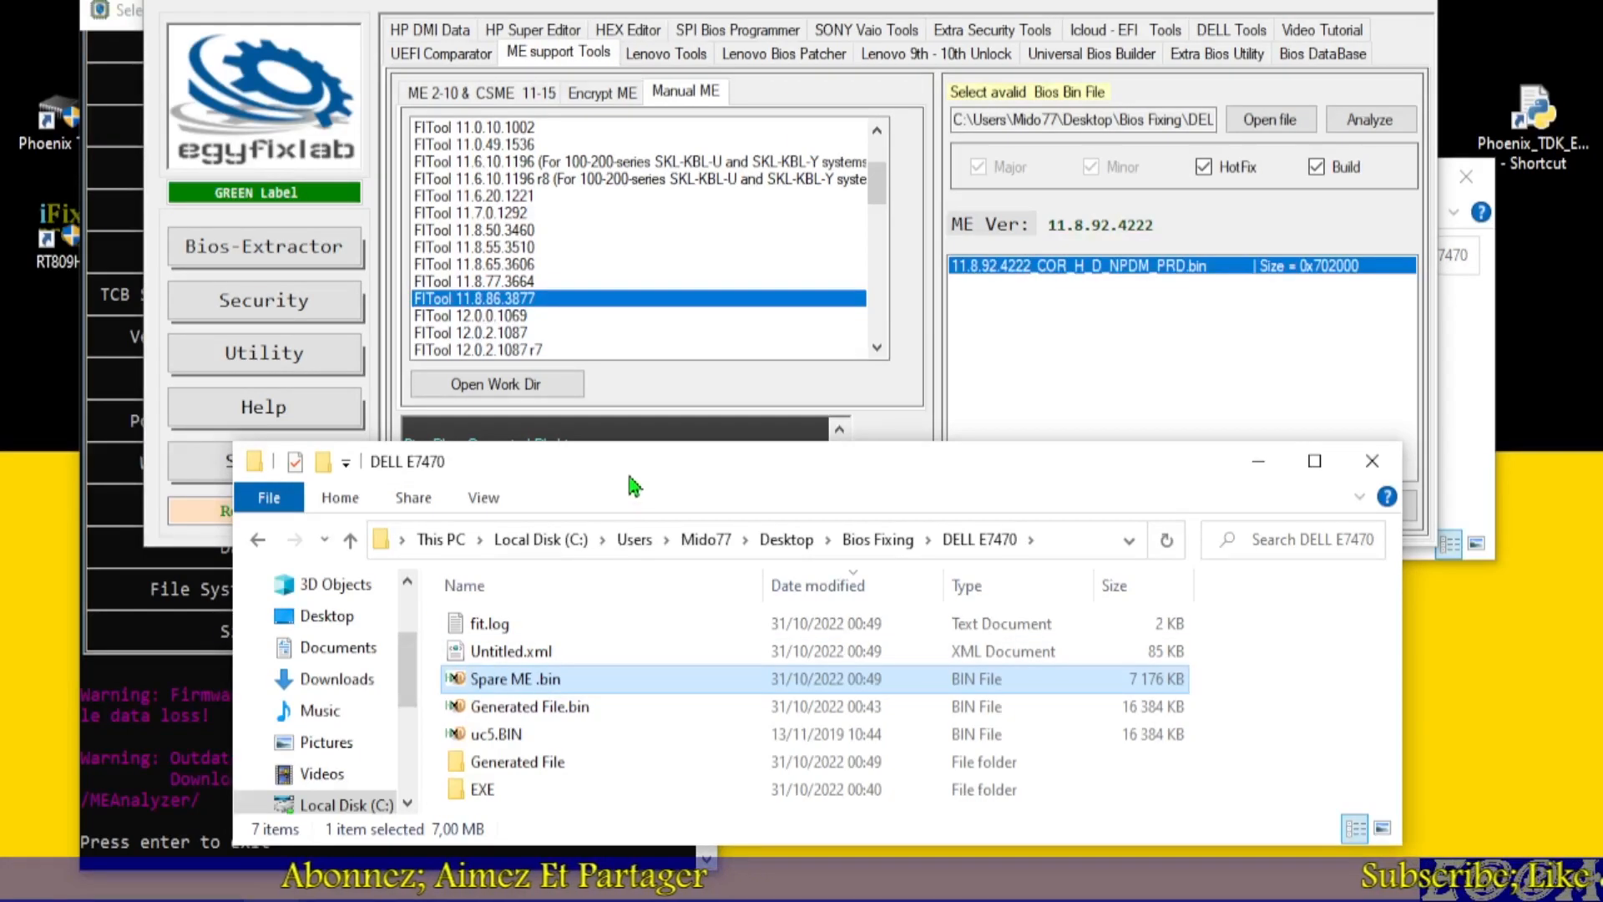
drag(626, 469, 573, 386)
drag(430, 603, 449, 688)
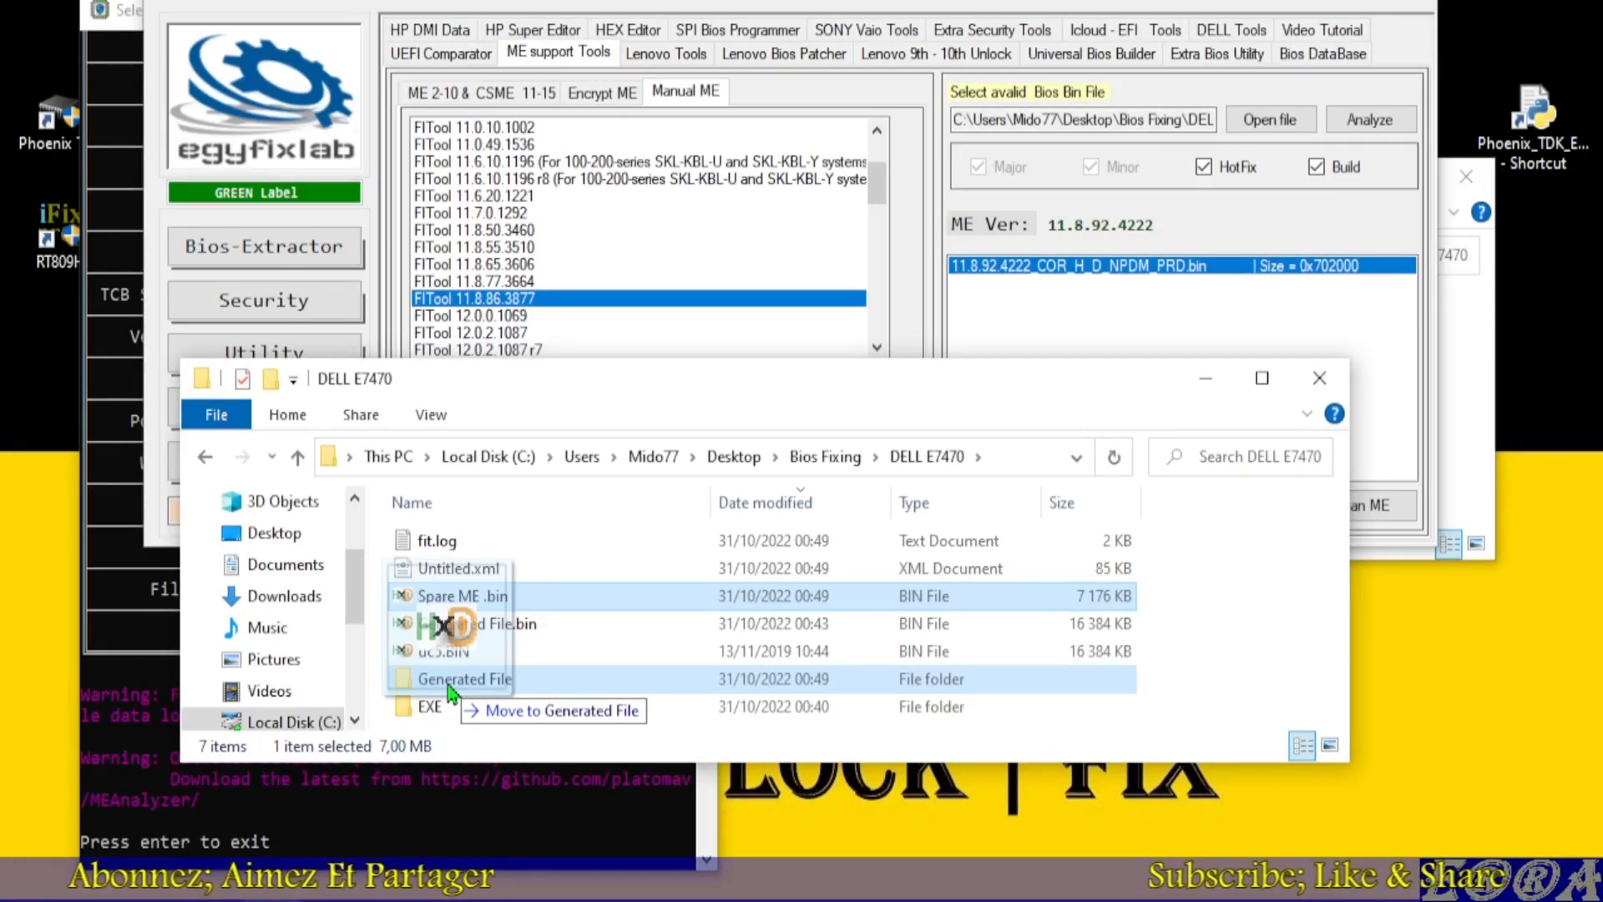
drag(449, 689, 470, 689)
Move Spare ME .bin from the Generated File folder into its Decomp subfolder and open Decomp in an enlarged window
double_click(451, 655)
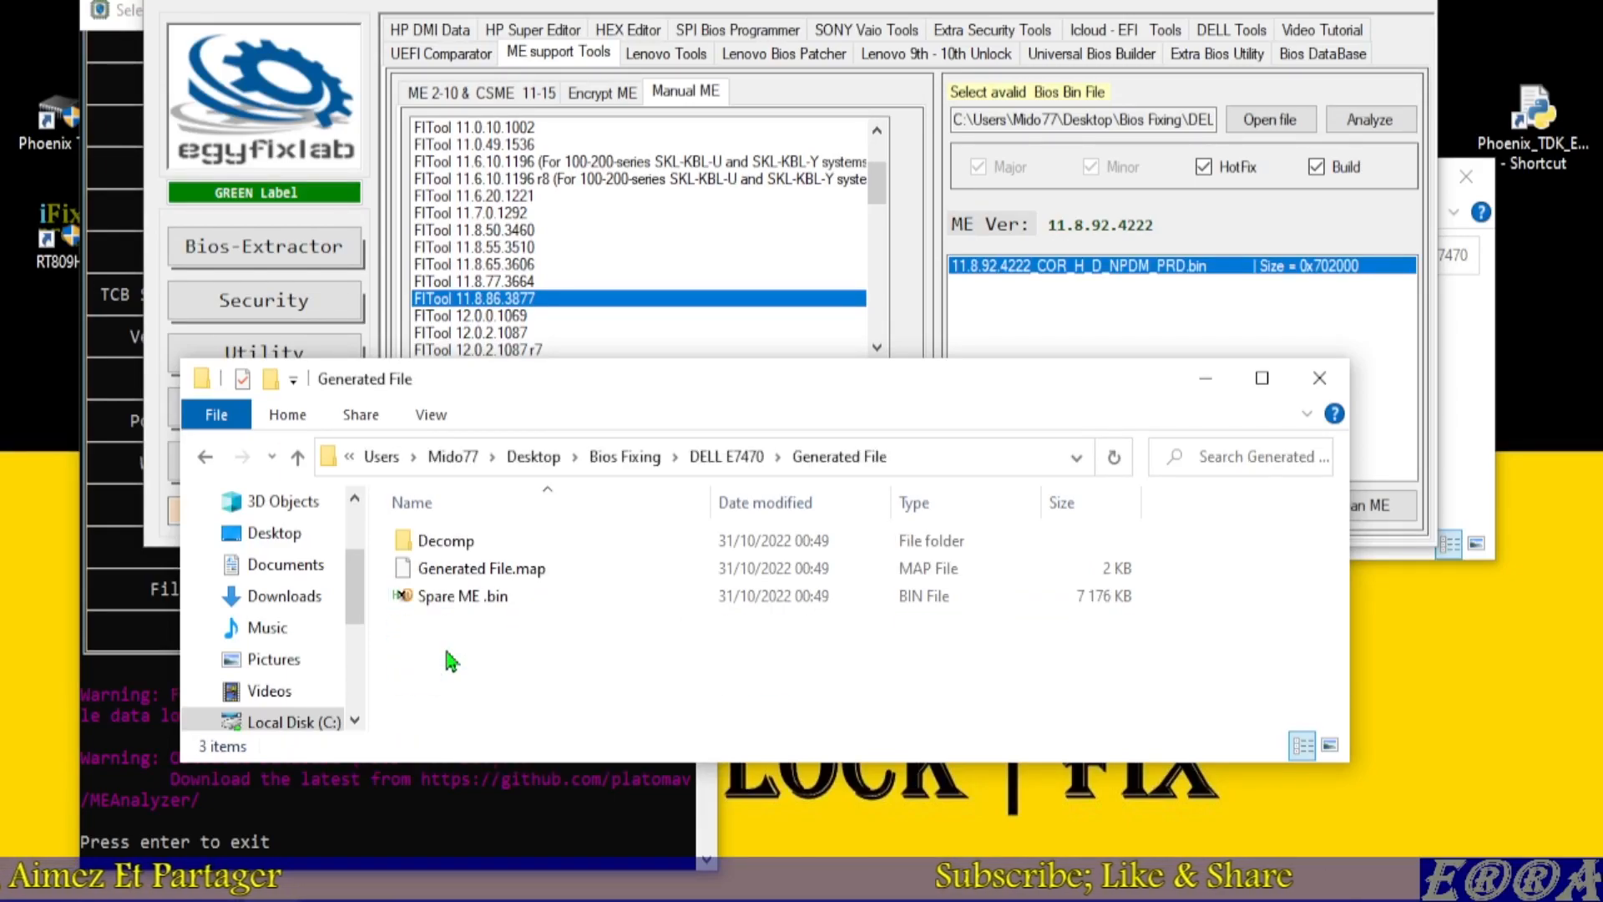
mouse_move(456, 601)
mouse_down()
mouse_move(447, 551)
mouse_move(443, 584)
mouse_up()
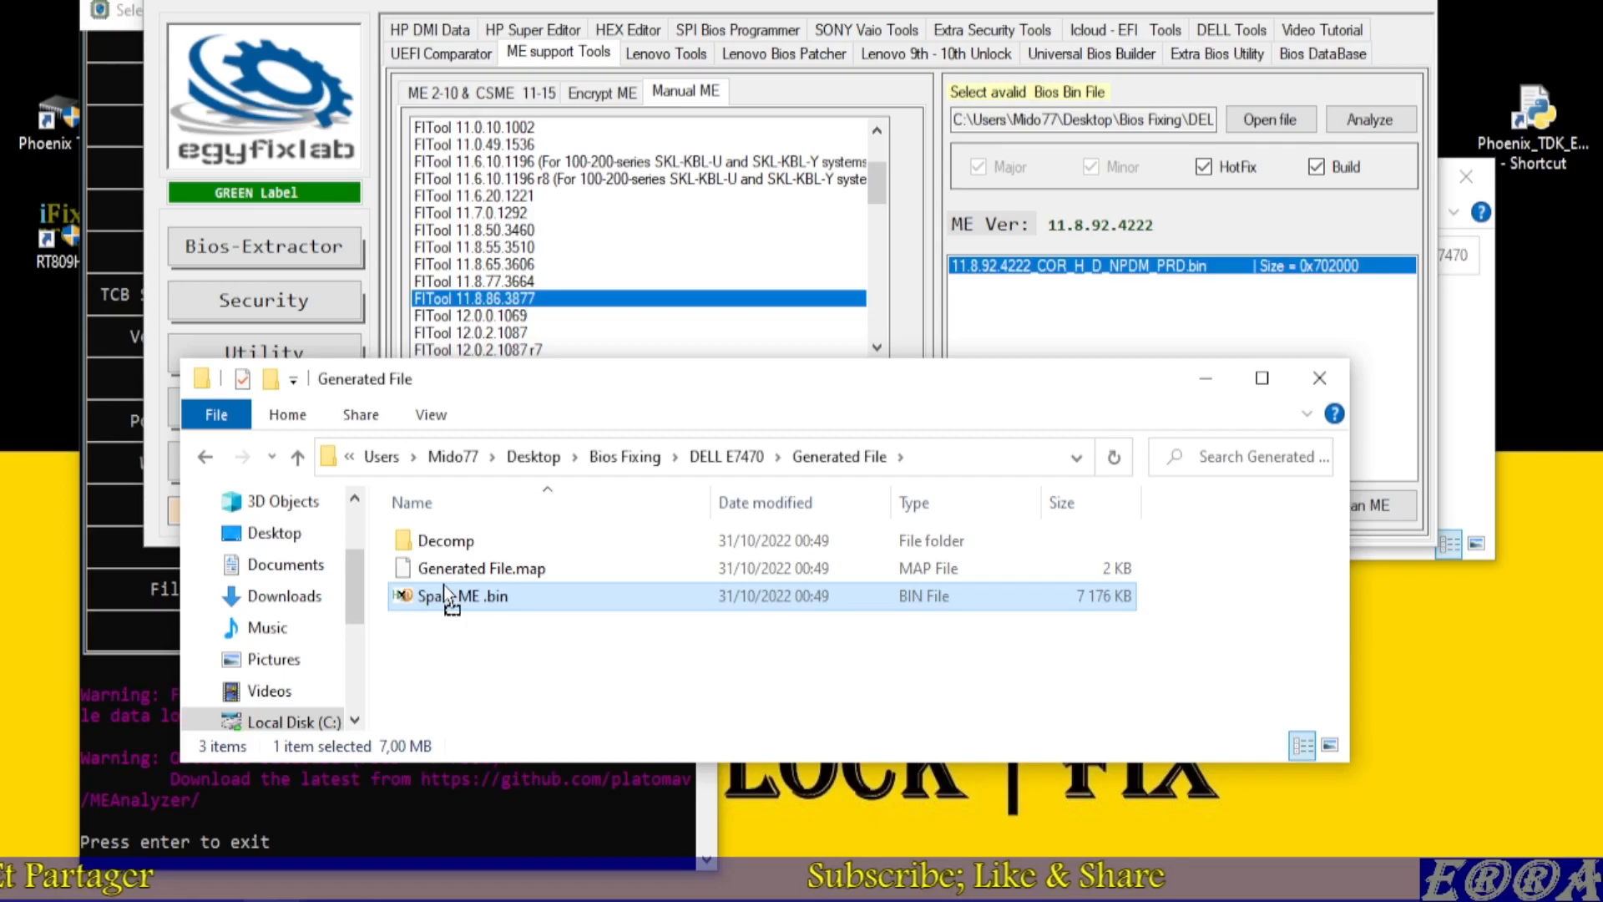
drag(457, 543, 457, 544)
double_click(455, 543)
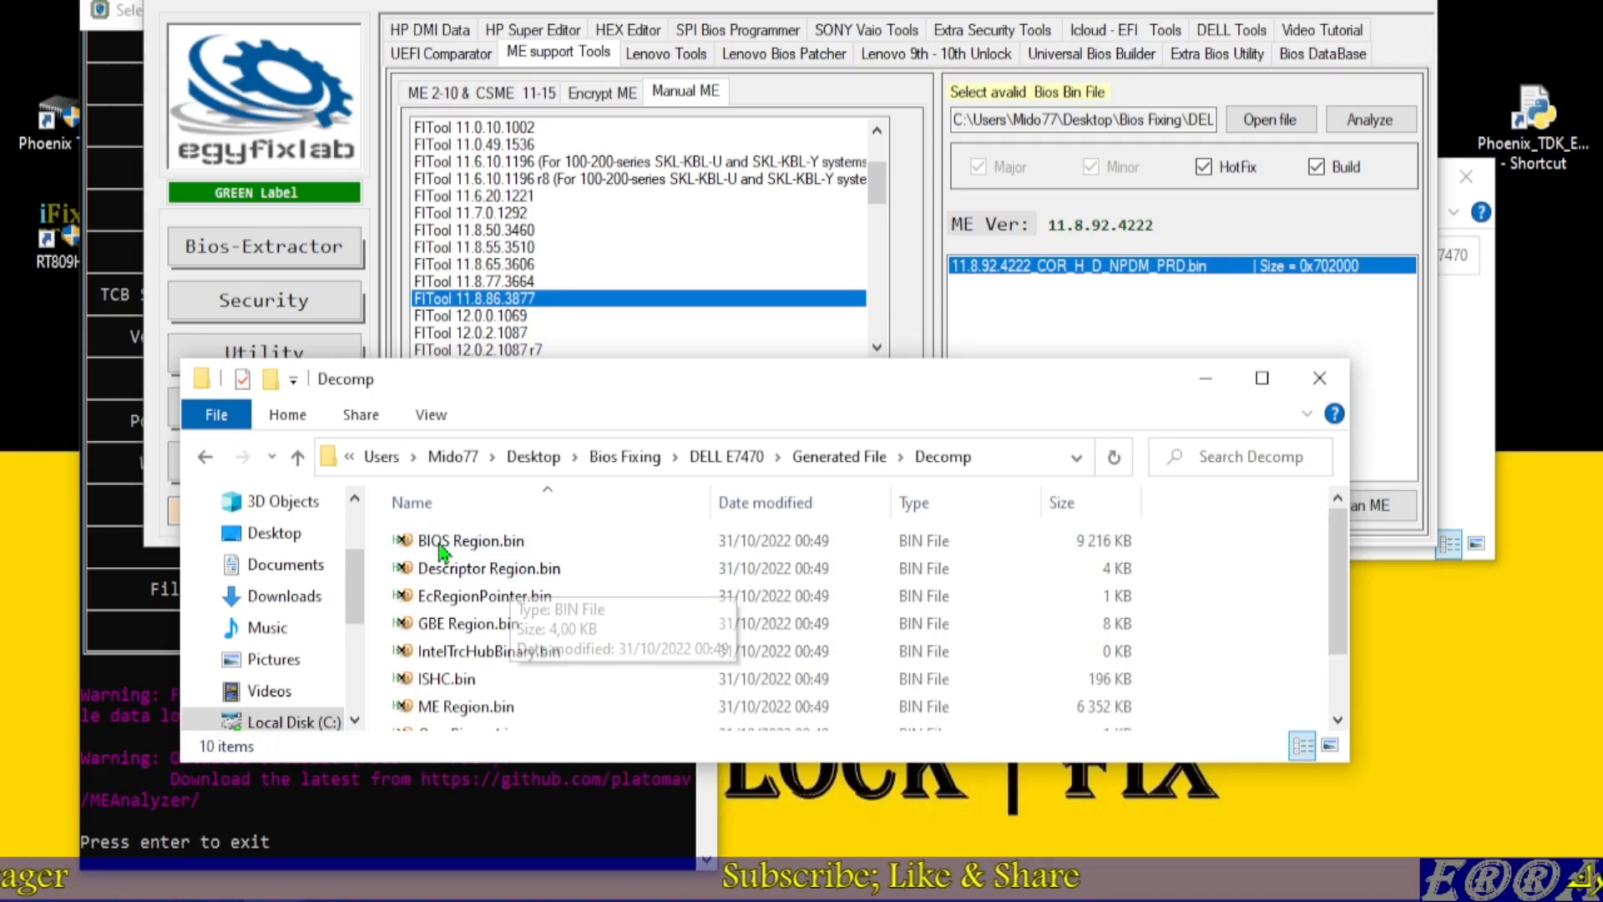
drag(596, 380, 555, 276)
scroll(451, 576, down, 1)
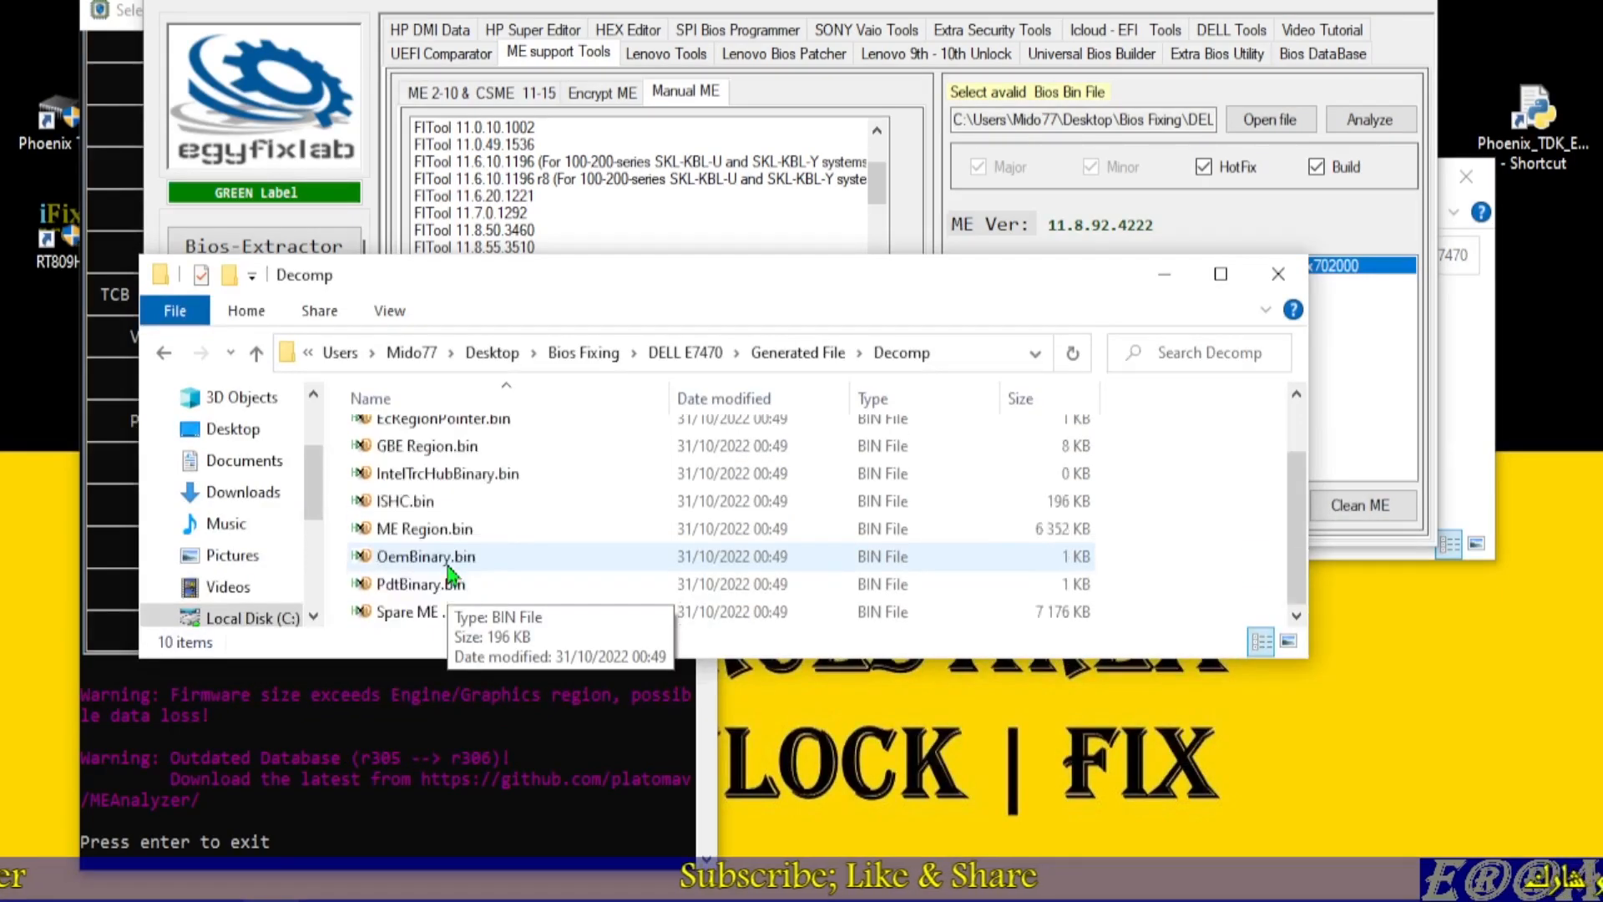
drag(409, 658, 406, 805)
Rename ME Region.bin in the Decomp folder as .bin, cutting its original base name for reuse
click(411, 603)
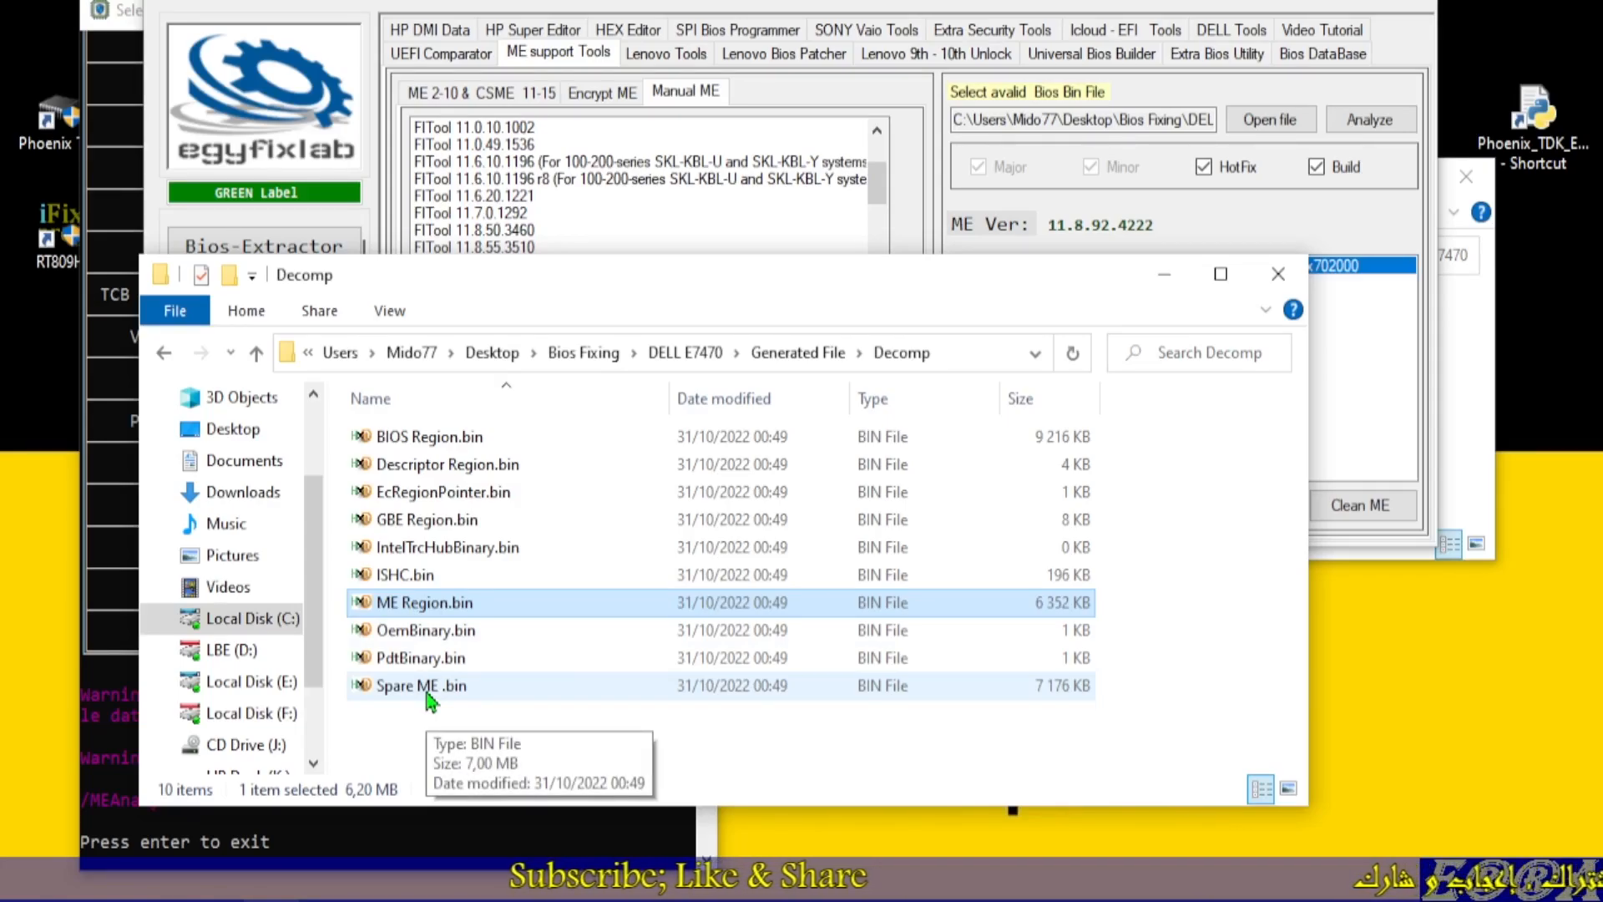
right_click(416, 612)
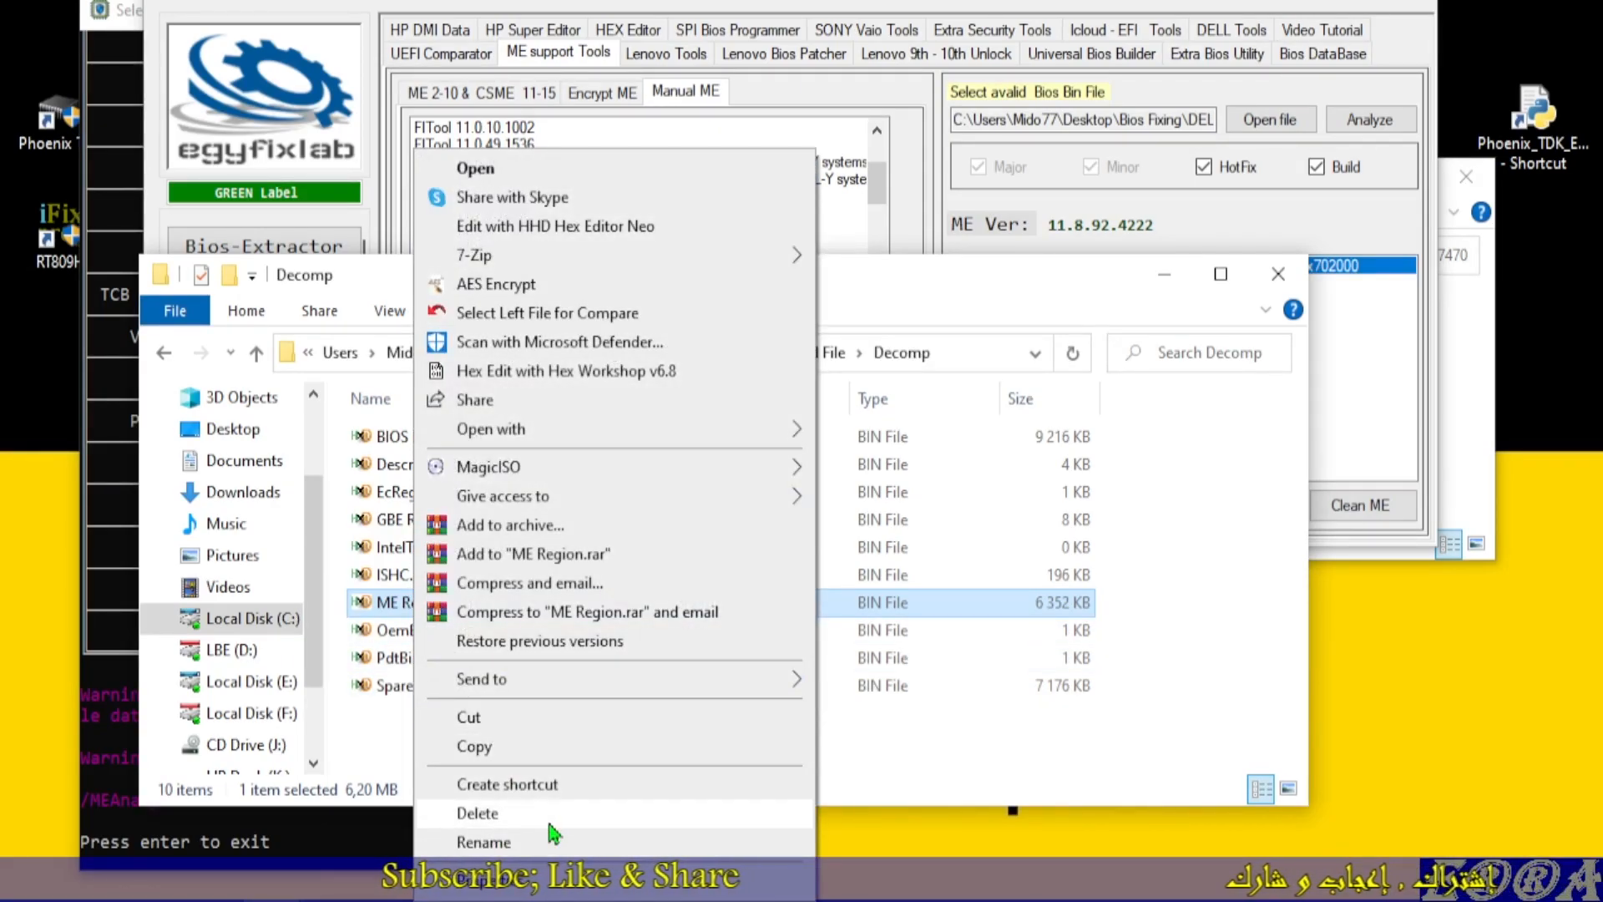
click(484, 843)
right_click(402, 600)
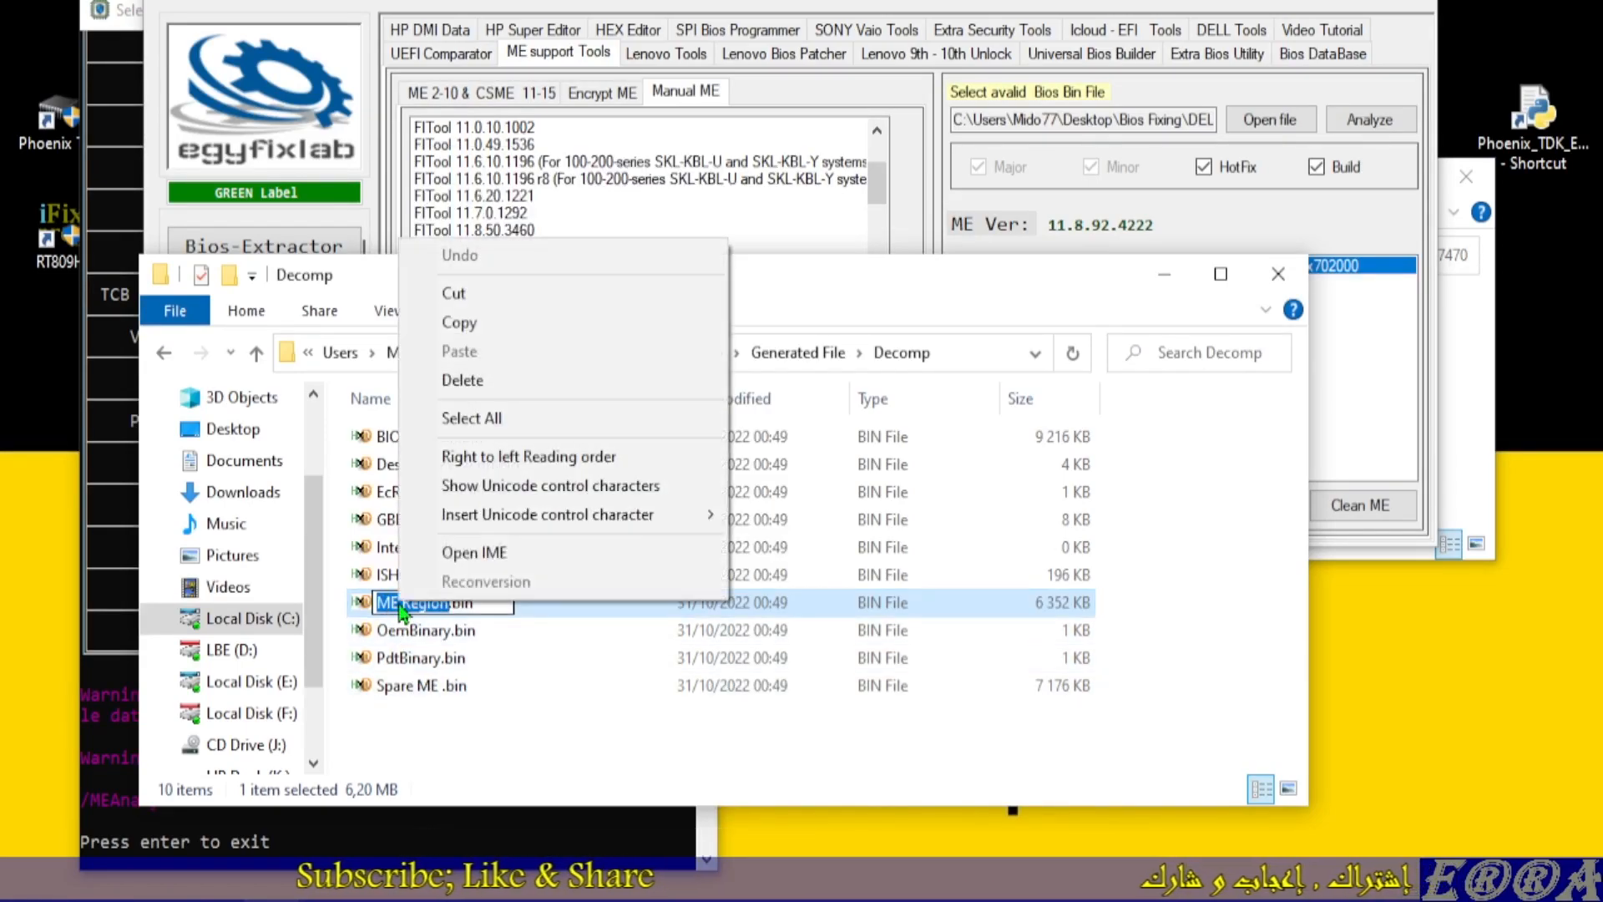
click(458, 294)
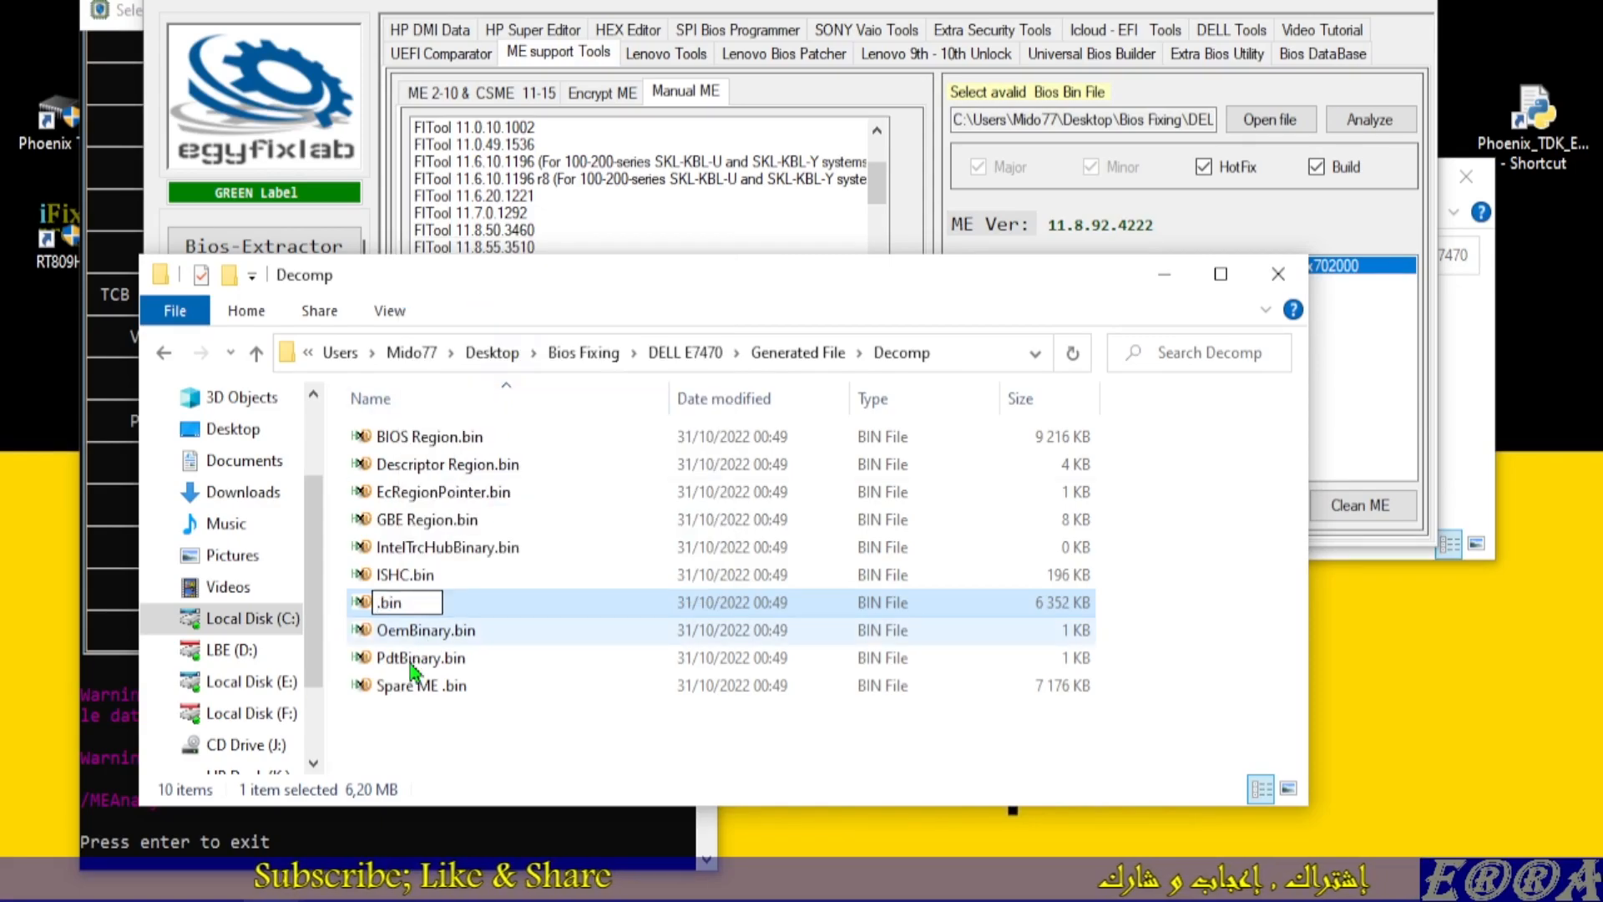
Rename Spare ME .bin as ME Region.bin using the cut name
click(408, 696)
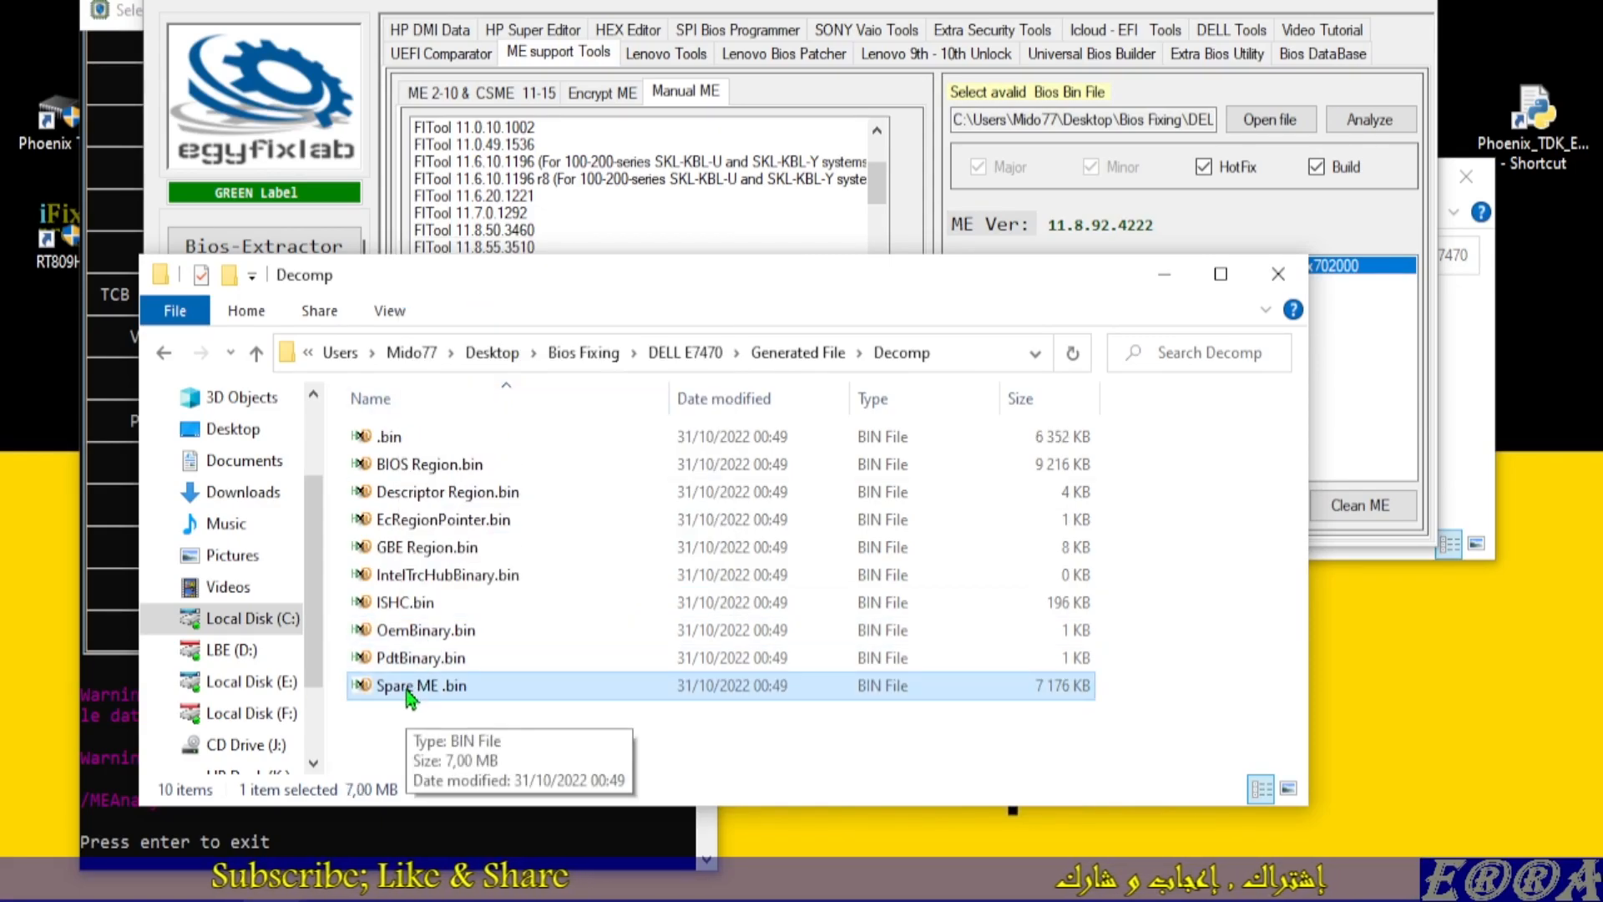
right_click(408, 695)
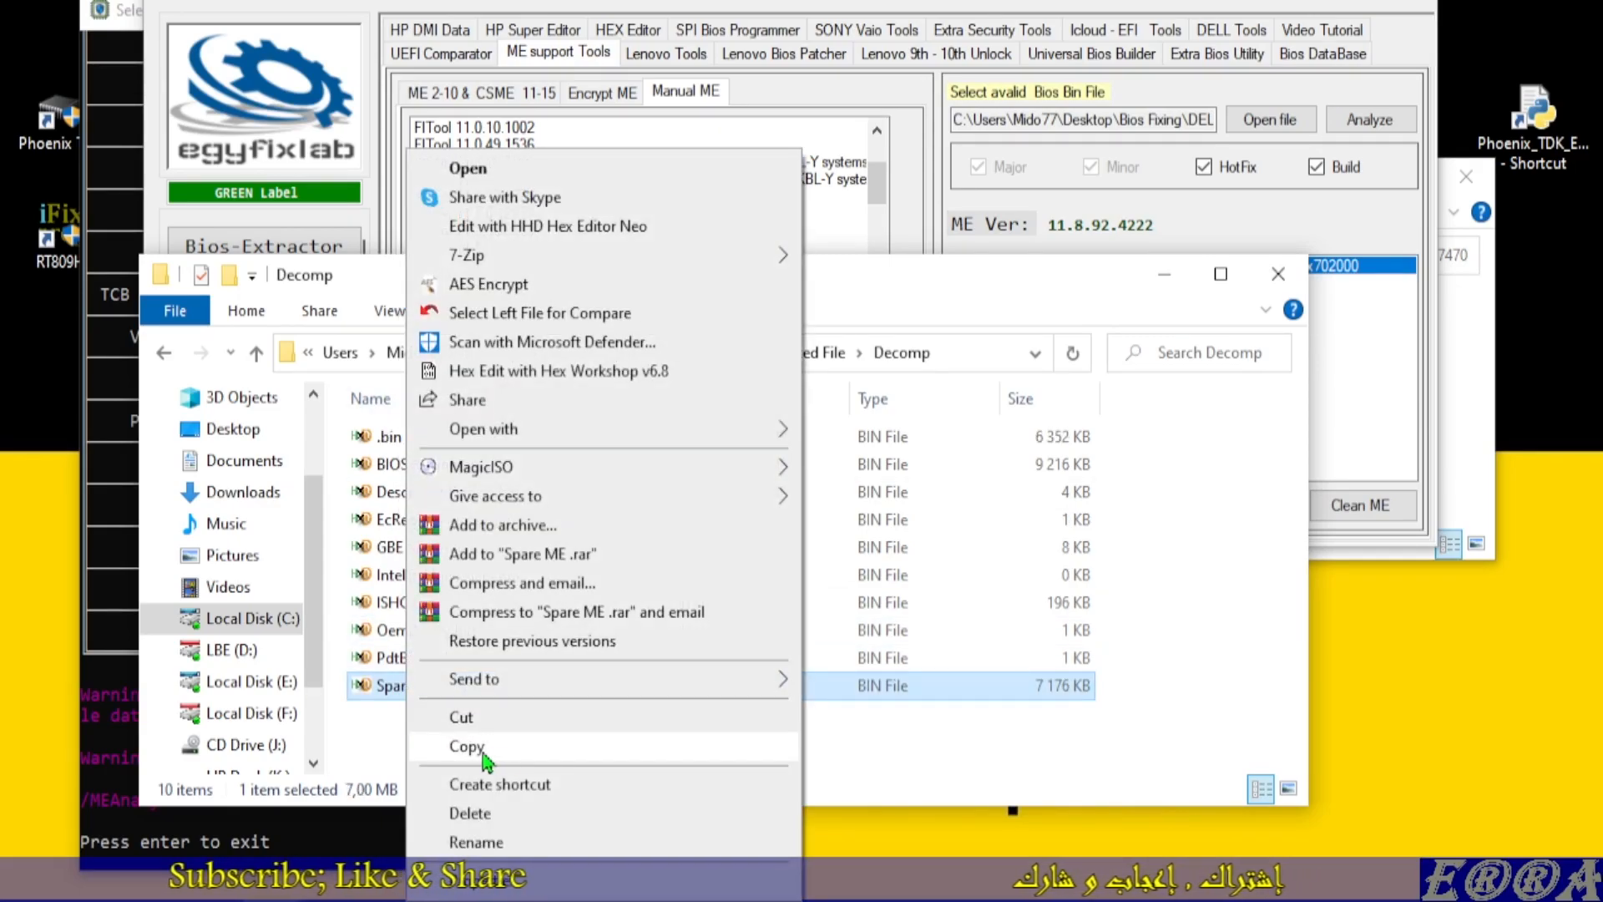
click(473, 841)
right_click(409, 684)
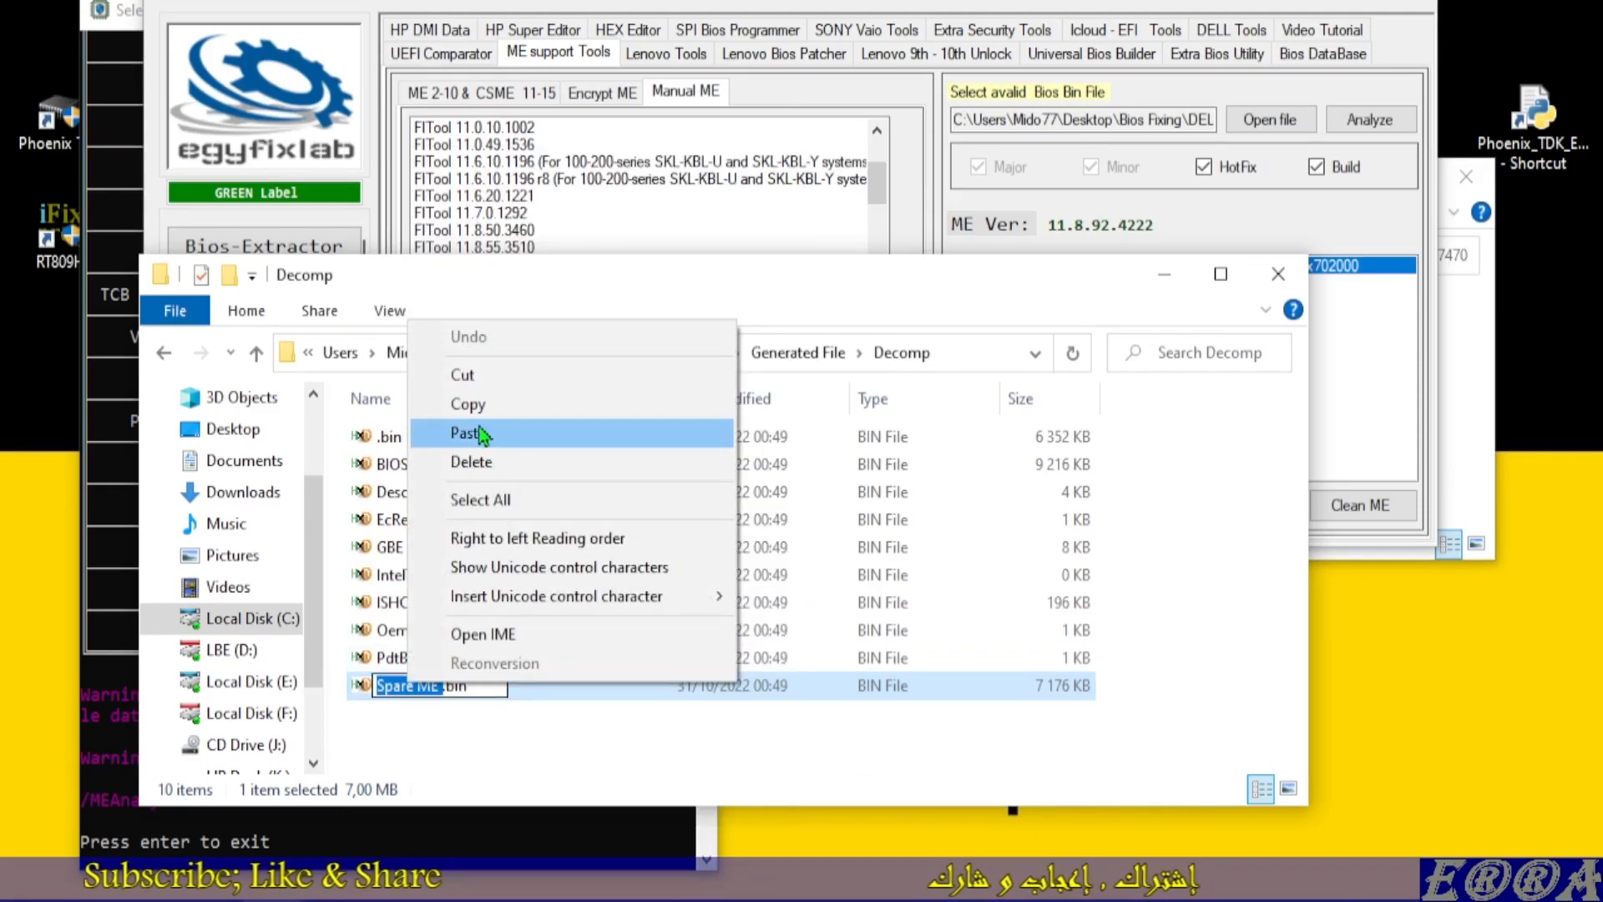
click(529, 432)
click(523, 751)
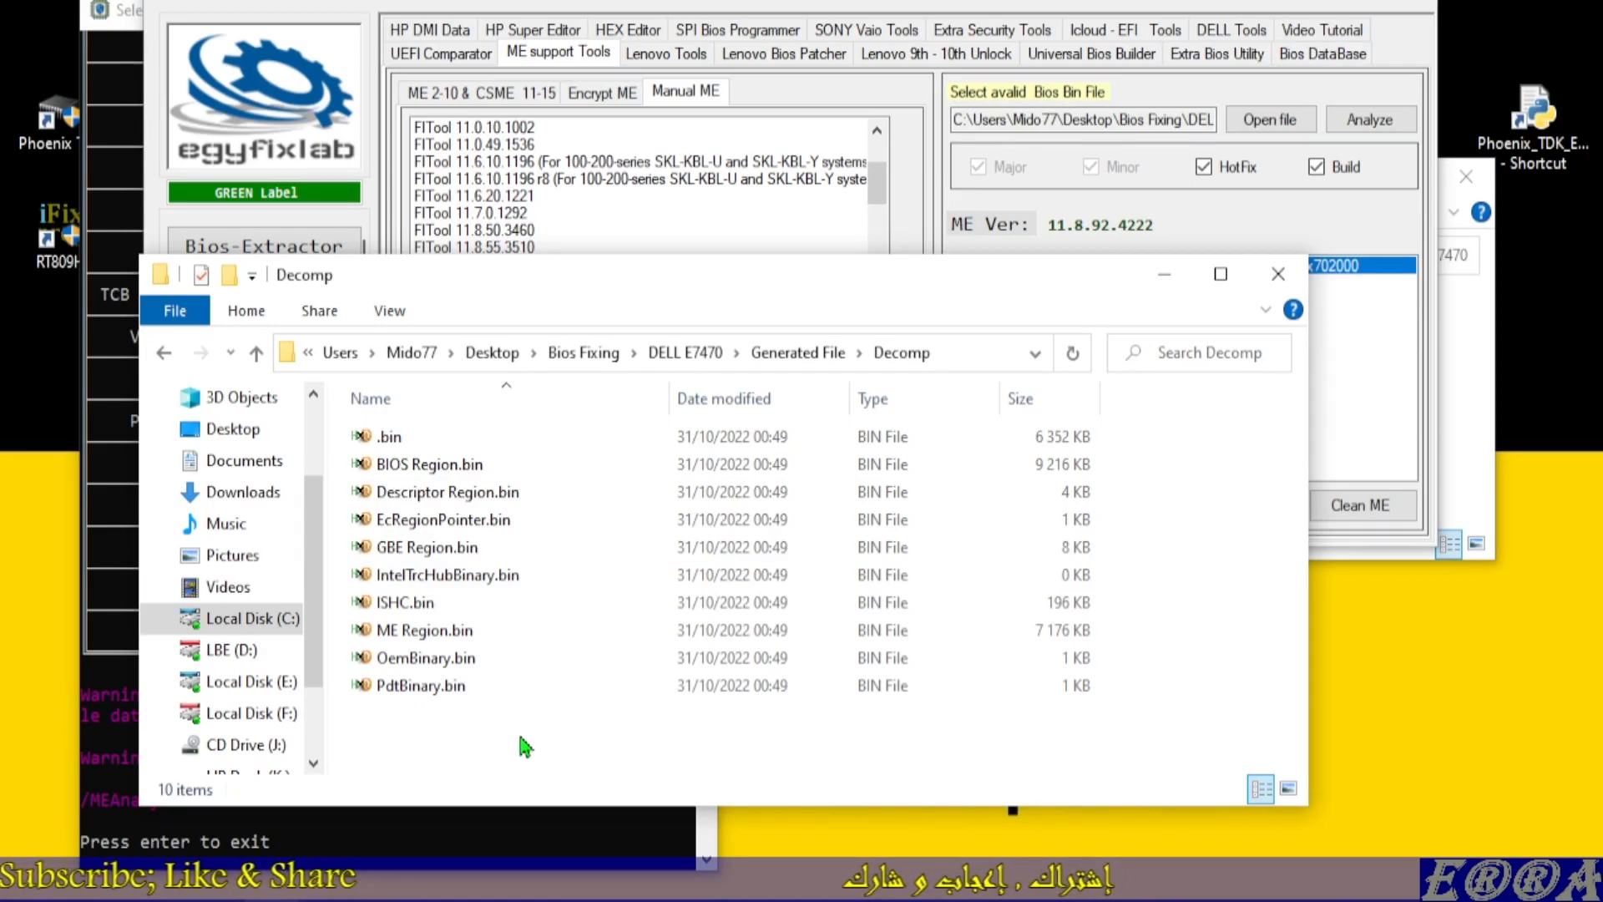
Go back up to the DELL E7470 folder and bring the ME support Tools window to the front
click(386, 438)
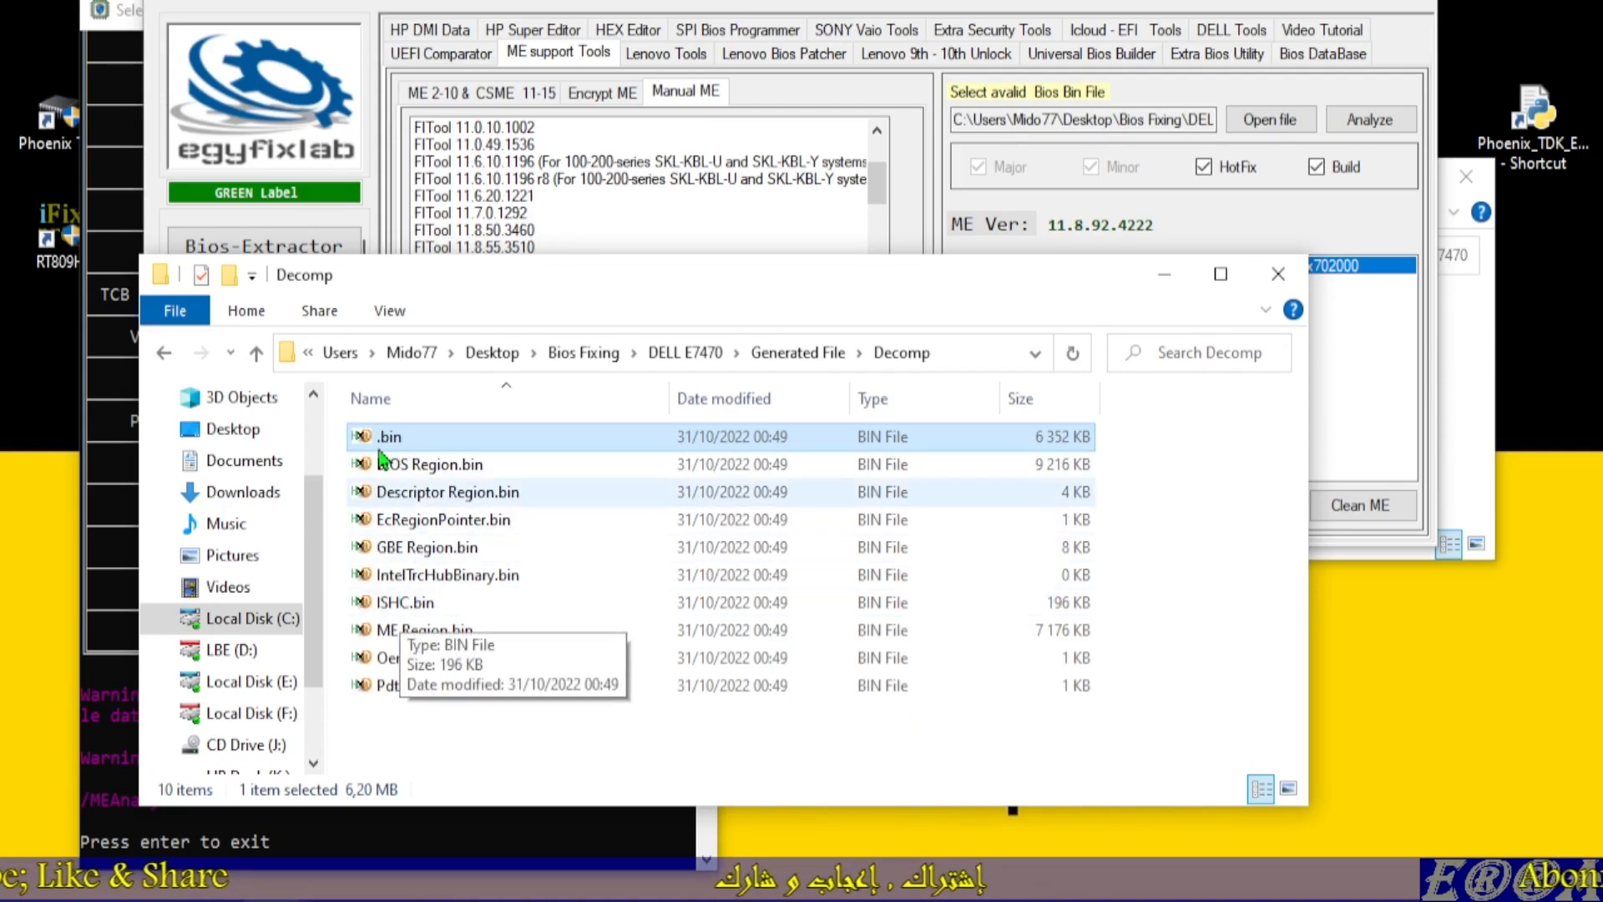
click(256, 353)
click(257, 354)
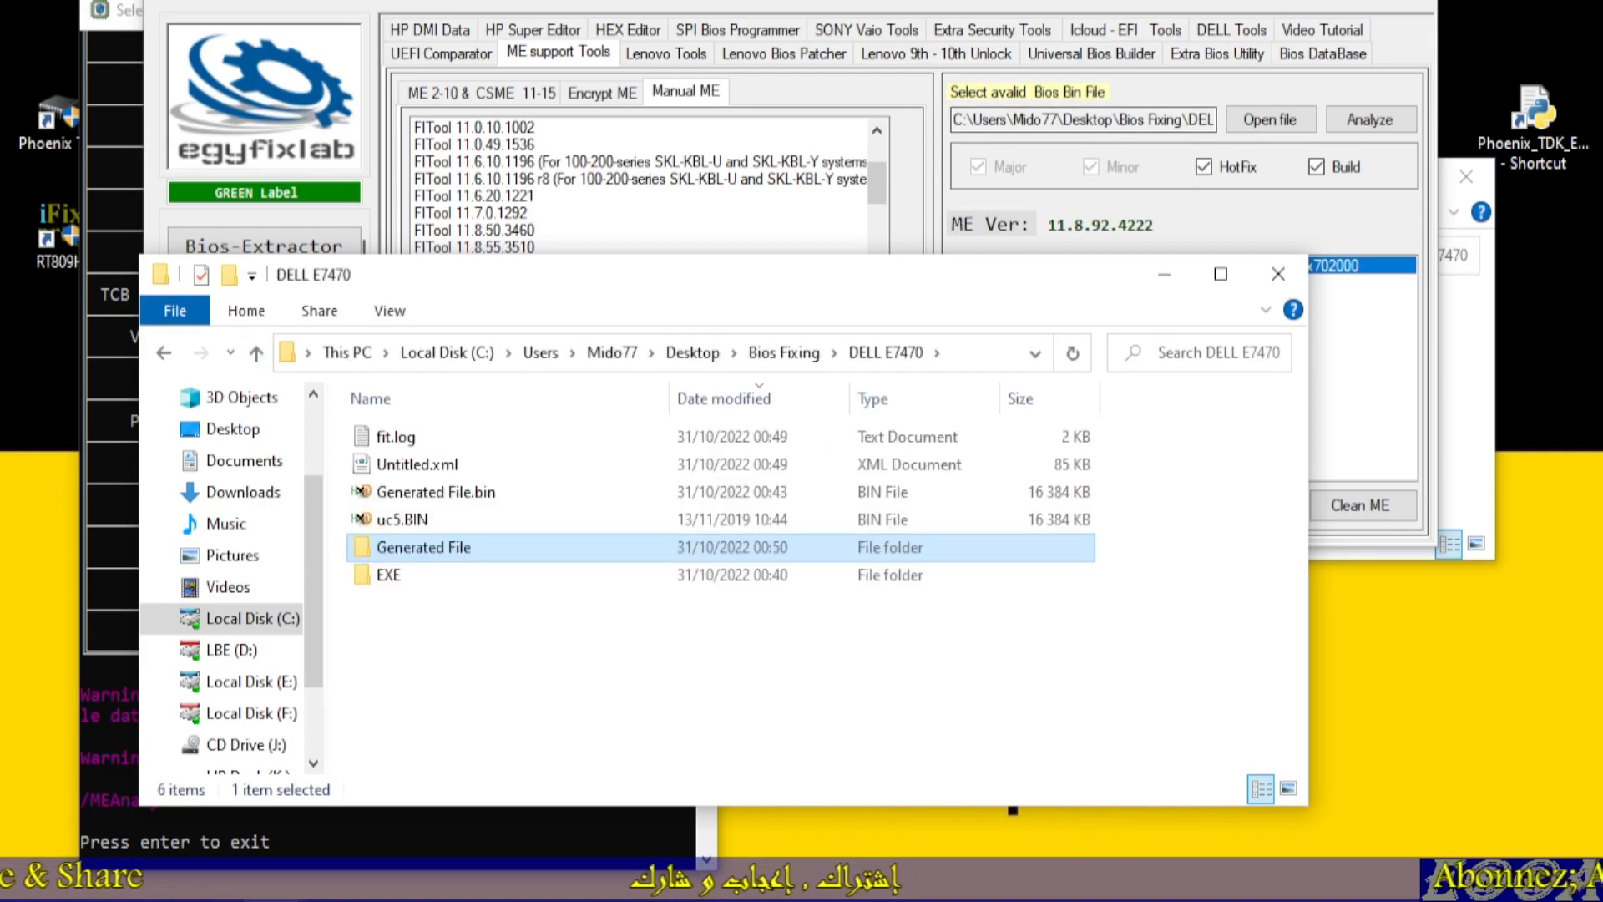
click(895, 3)
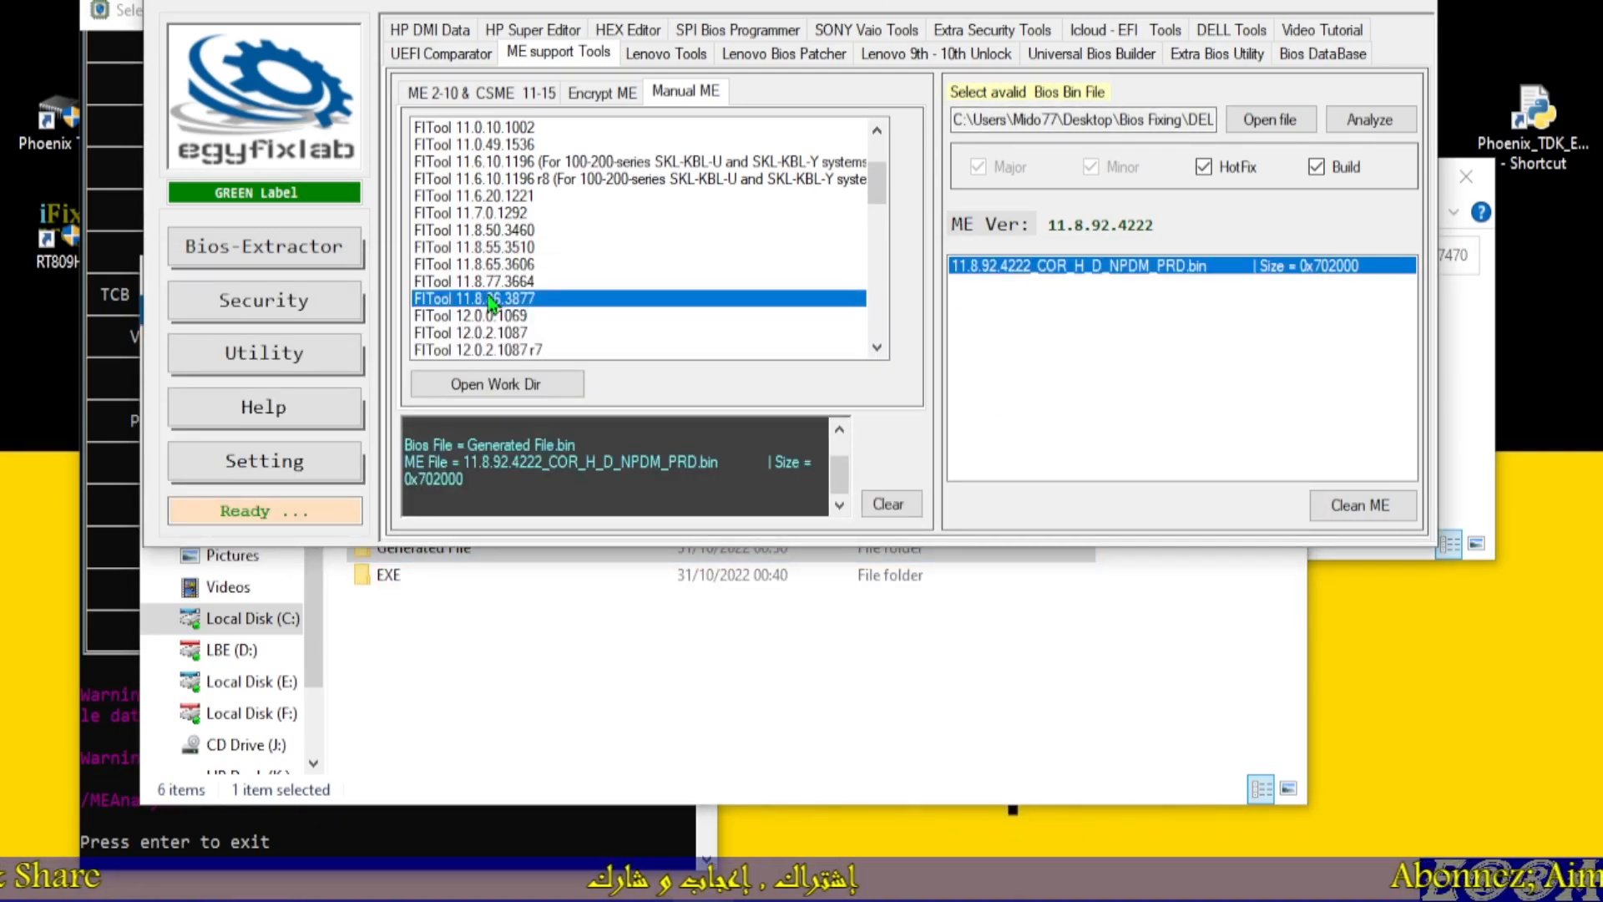
Launch FITool 11.8.86.3877 and arrange its window after checking the files in the DELL E7470 folder
double_click(453, 305)
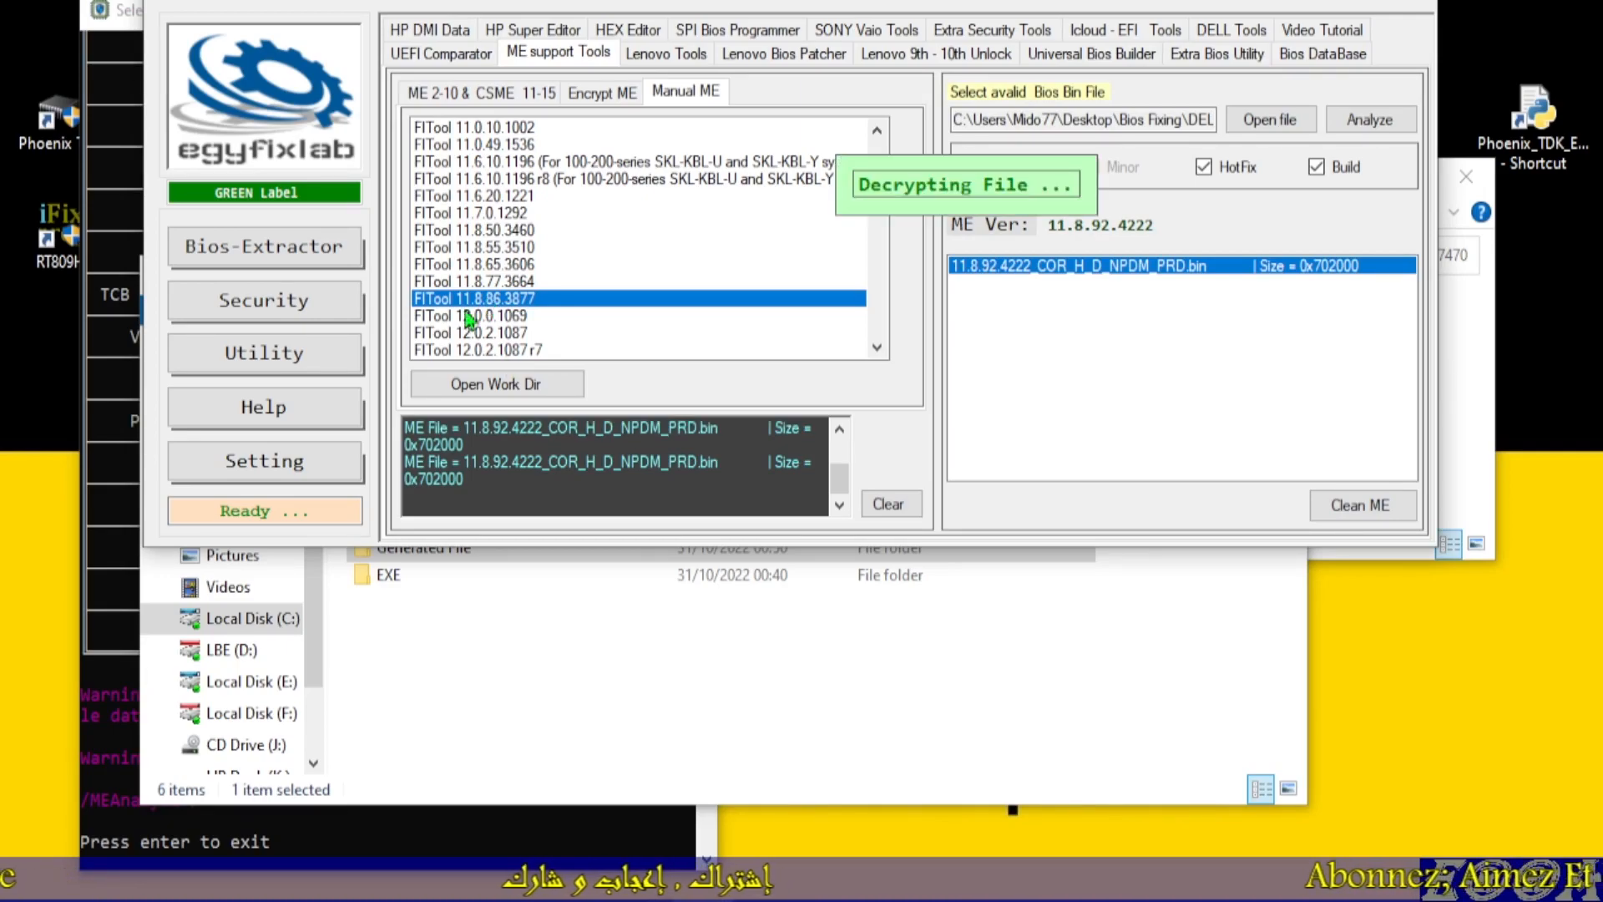
click(511, 652)
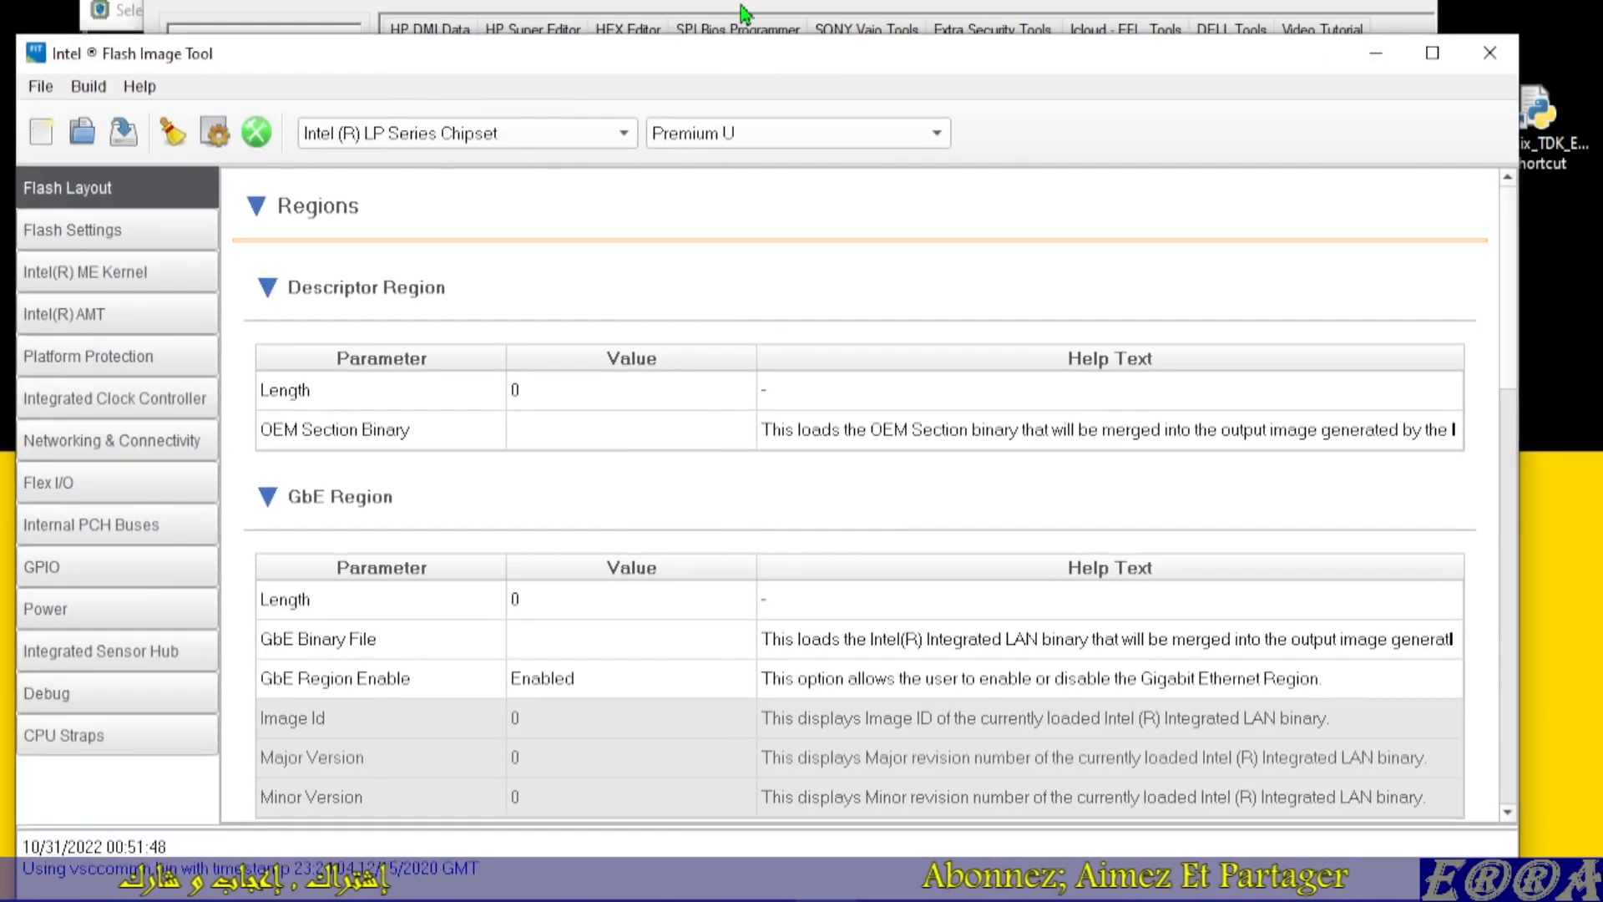
drag(725, 60, 750, 383)
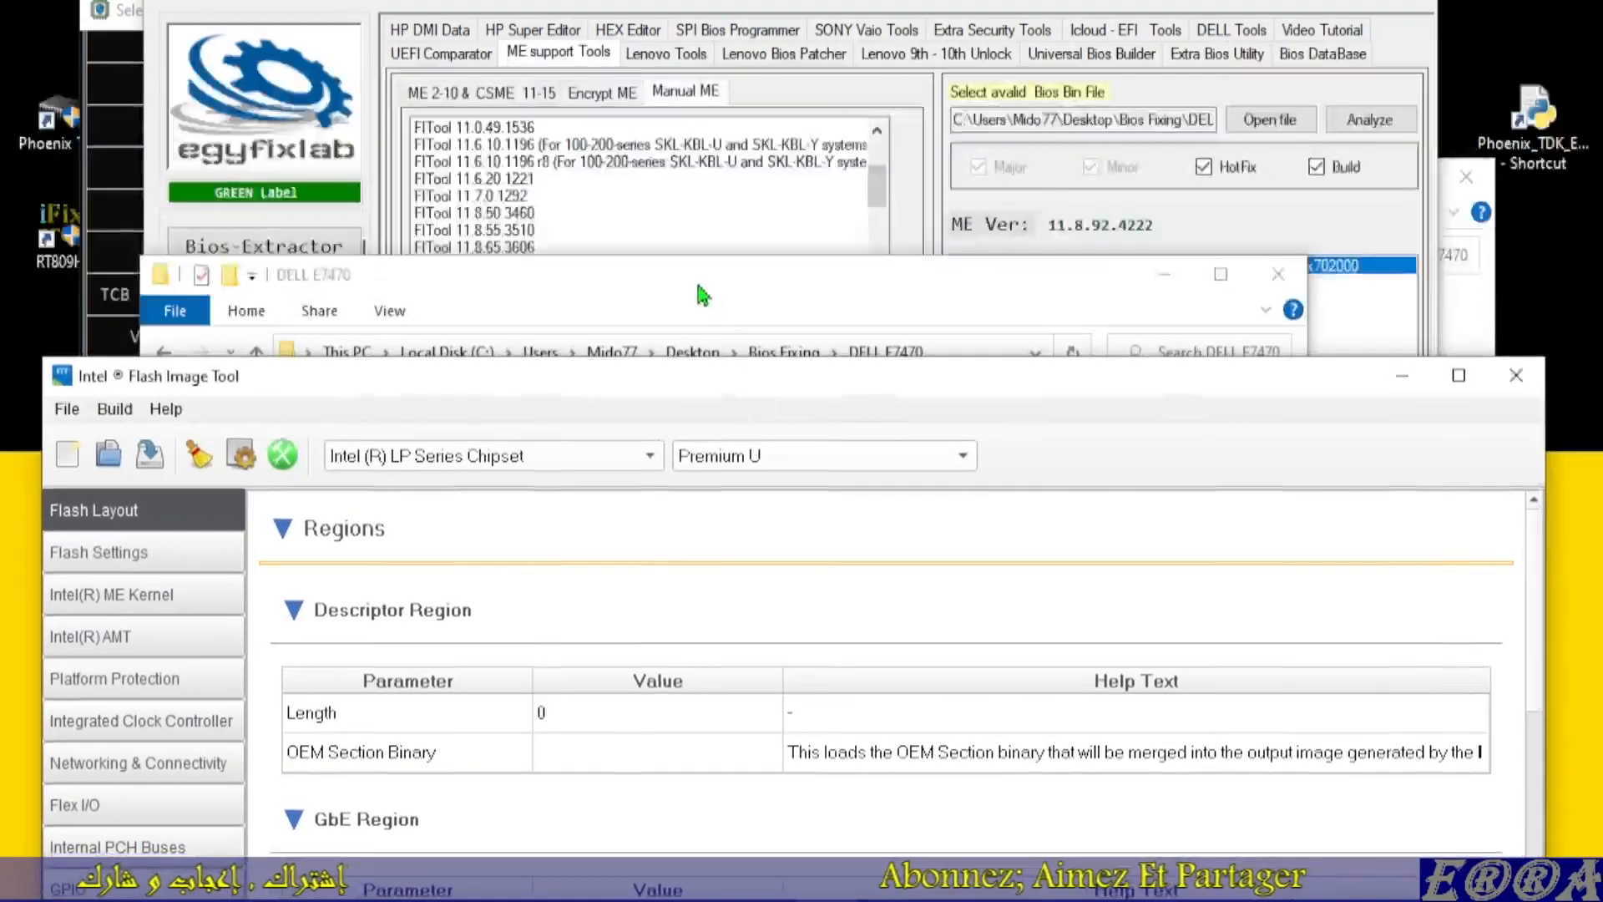
click(694, 276)
click(527, 430)
drag(829, 281, 847, 192)
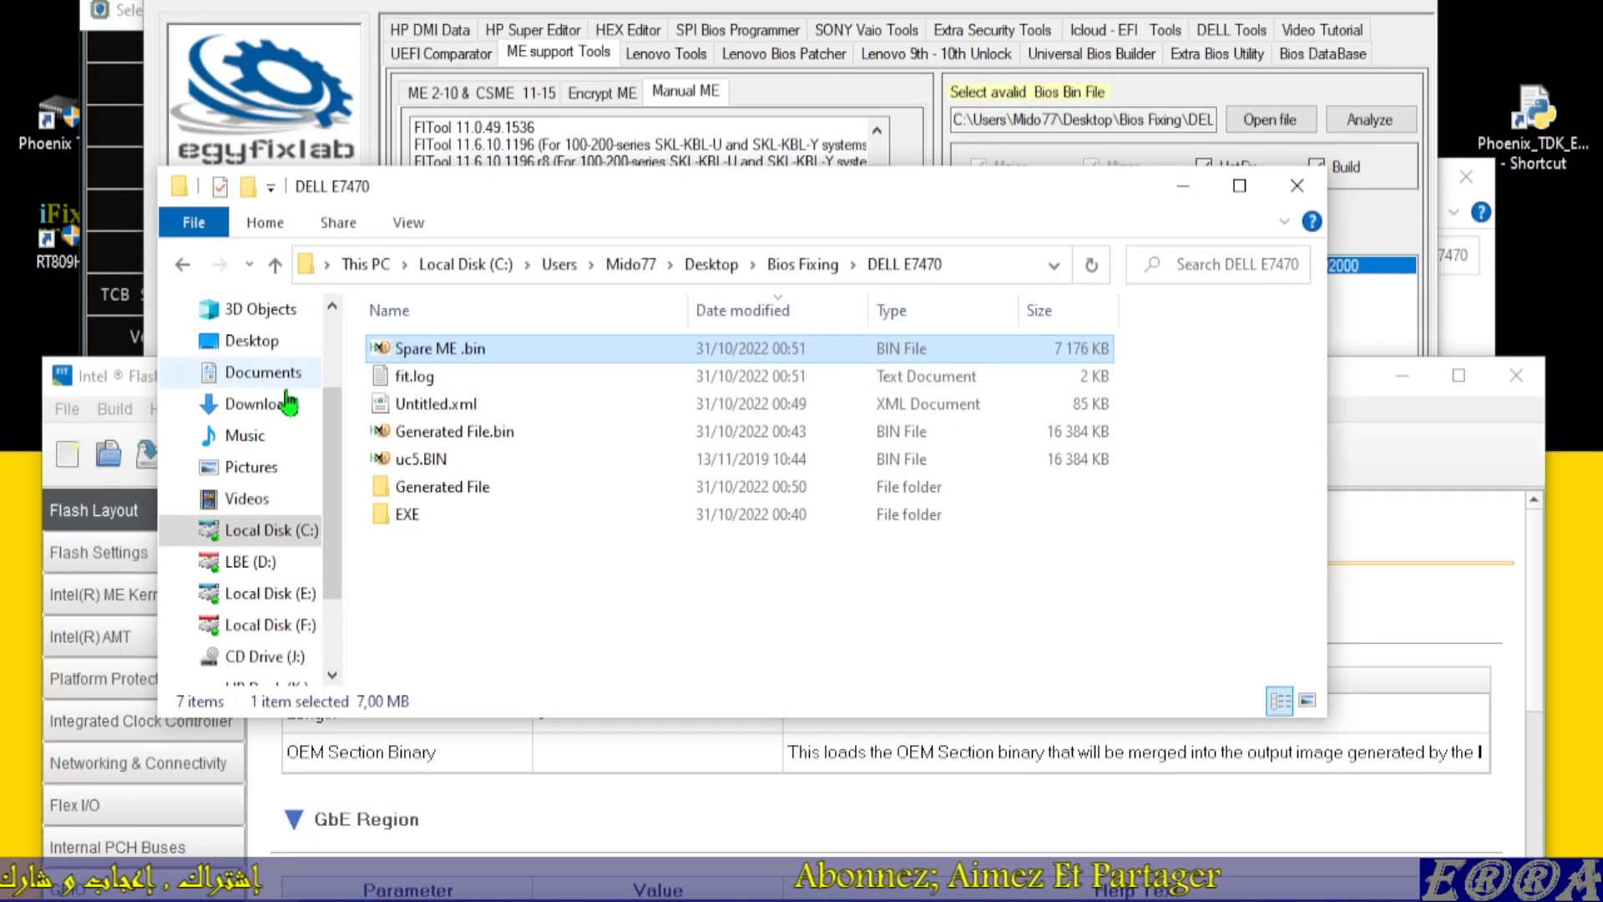
click(1359, 385)
drag(809, 391, 829, 2)
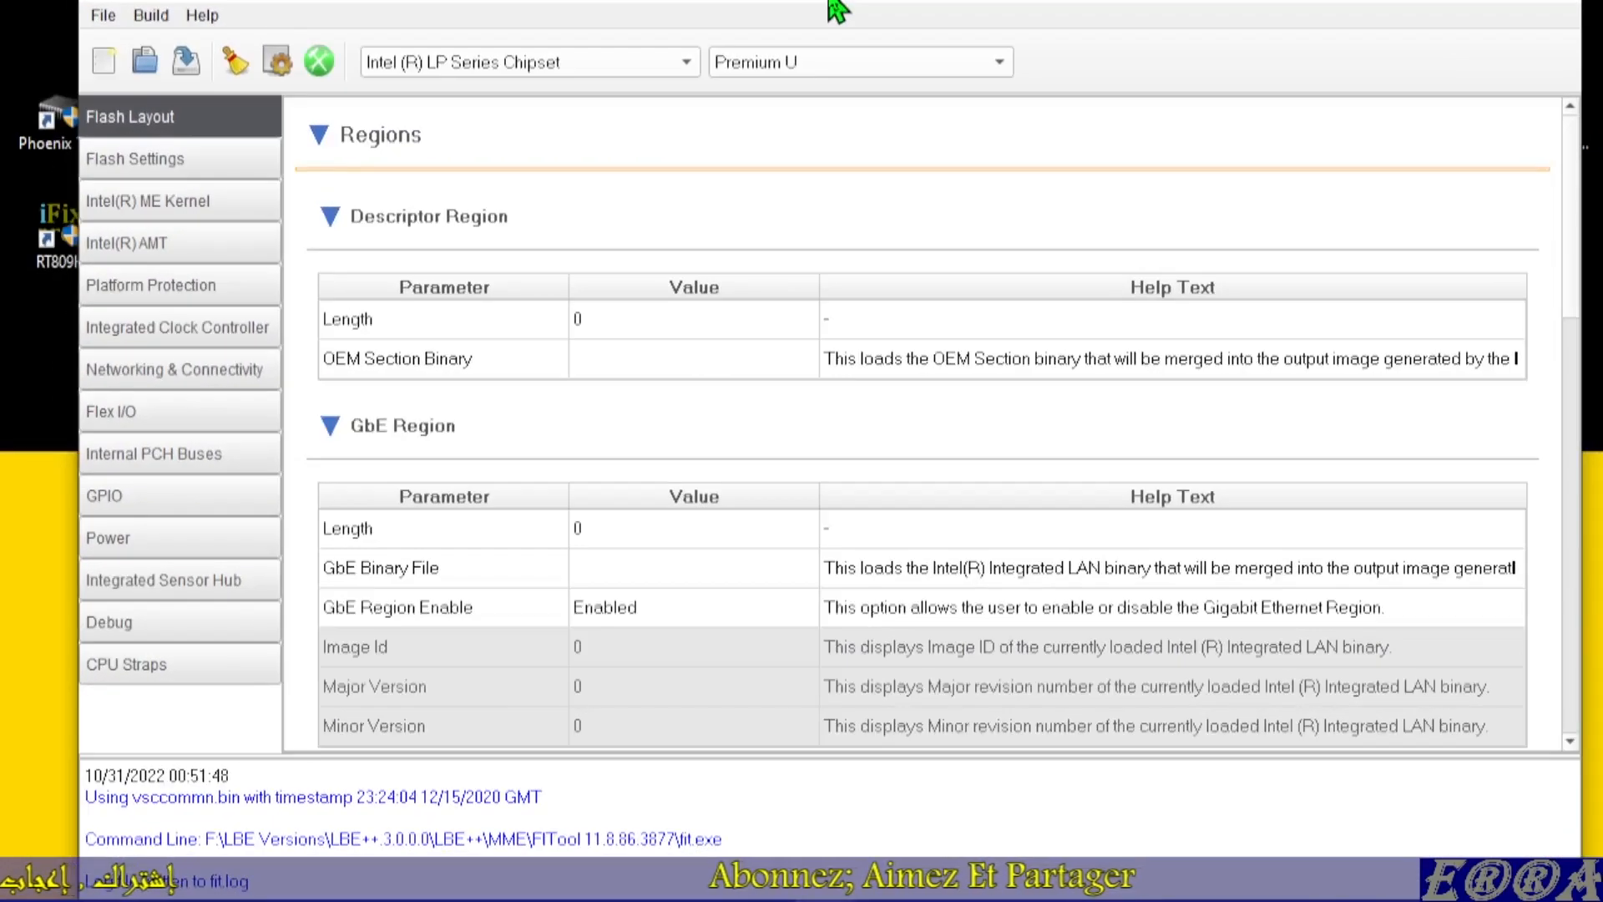
Load Untitled.xml from the DELL E7470 folder into Flash Image Tool, build the image and return to that folder
click(104, 17)
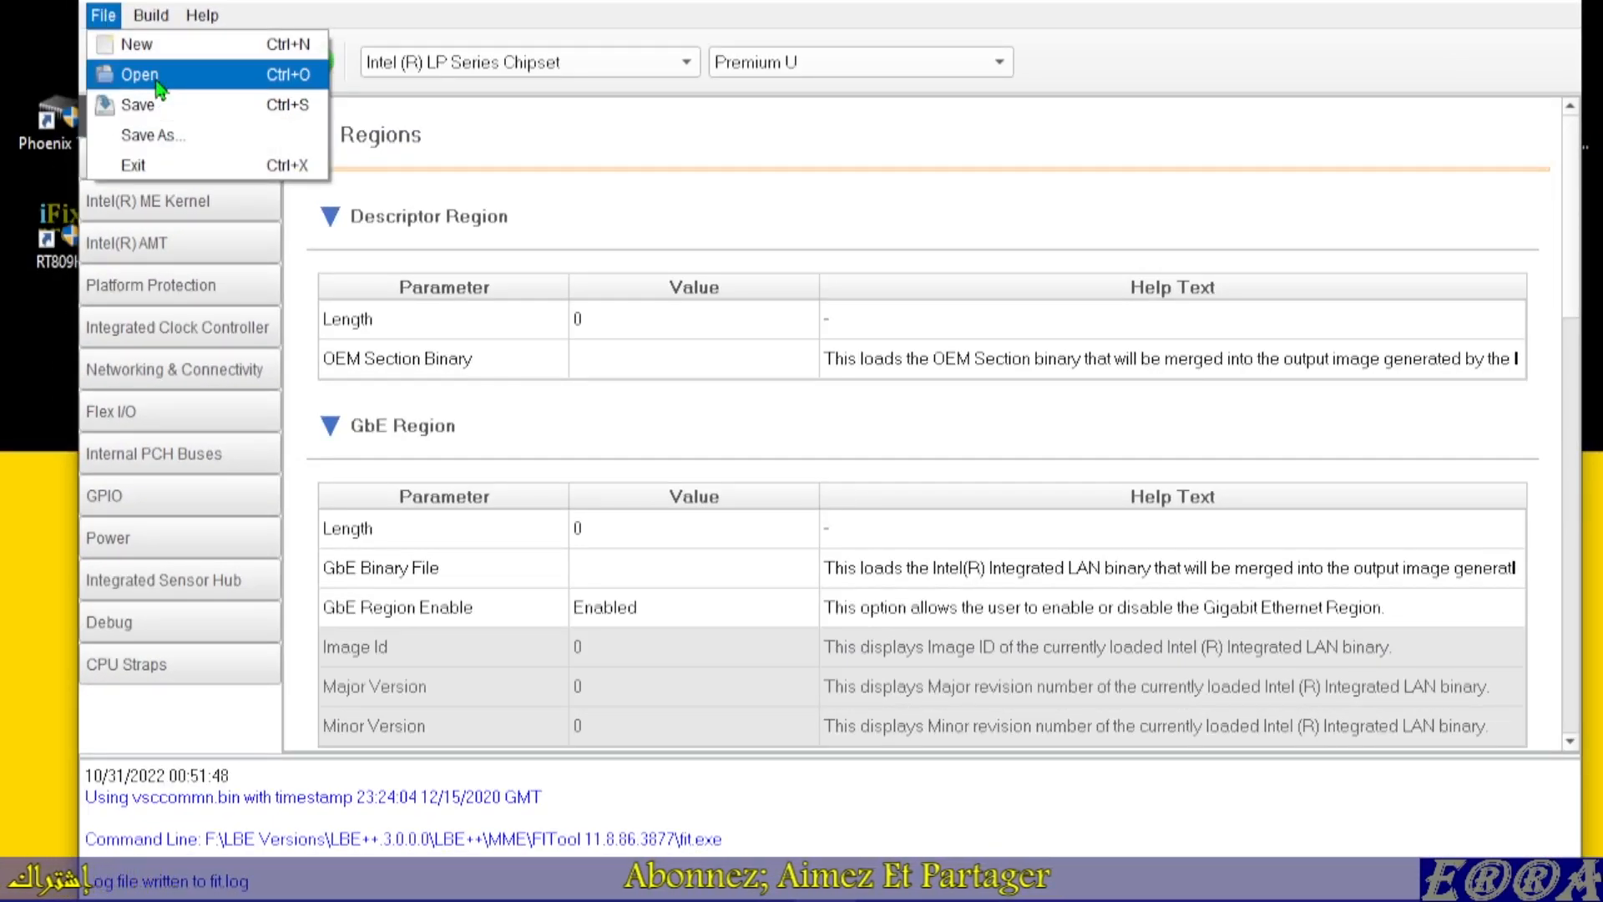
click(125, 75)
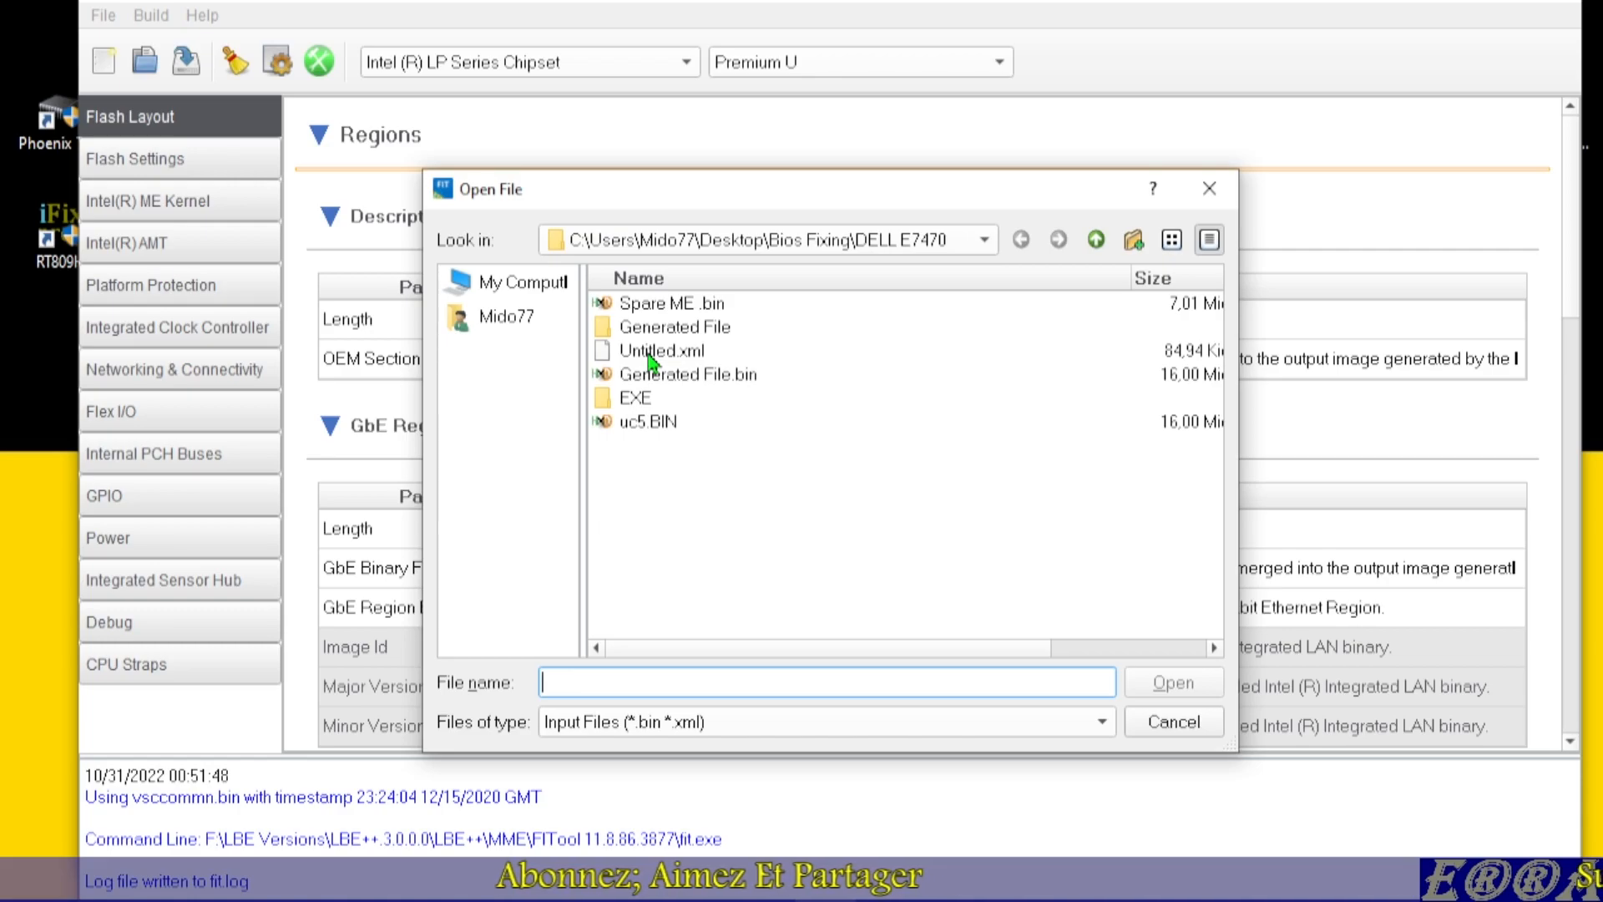
double_click(649, 351)
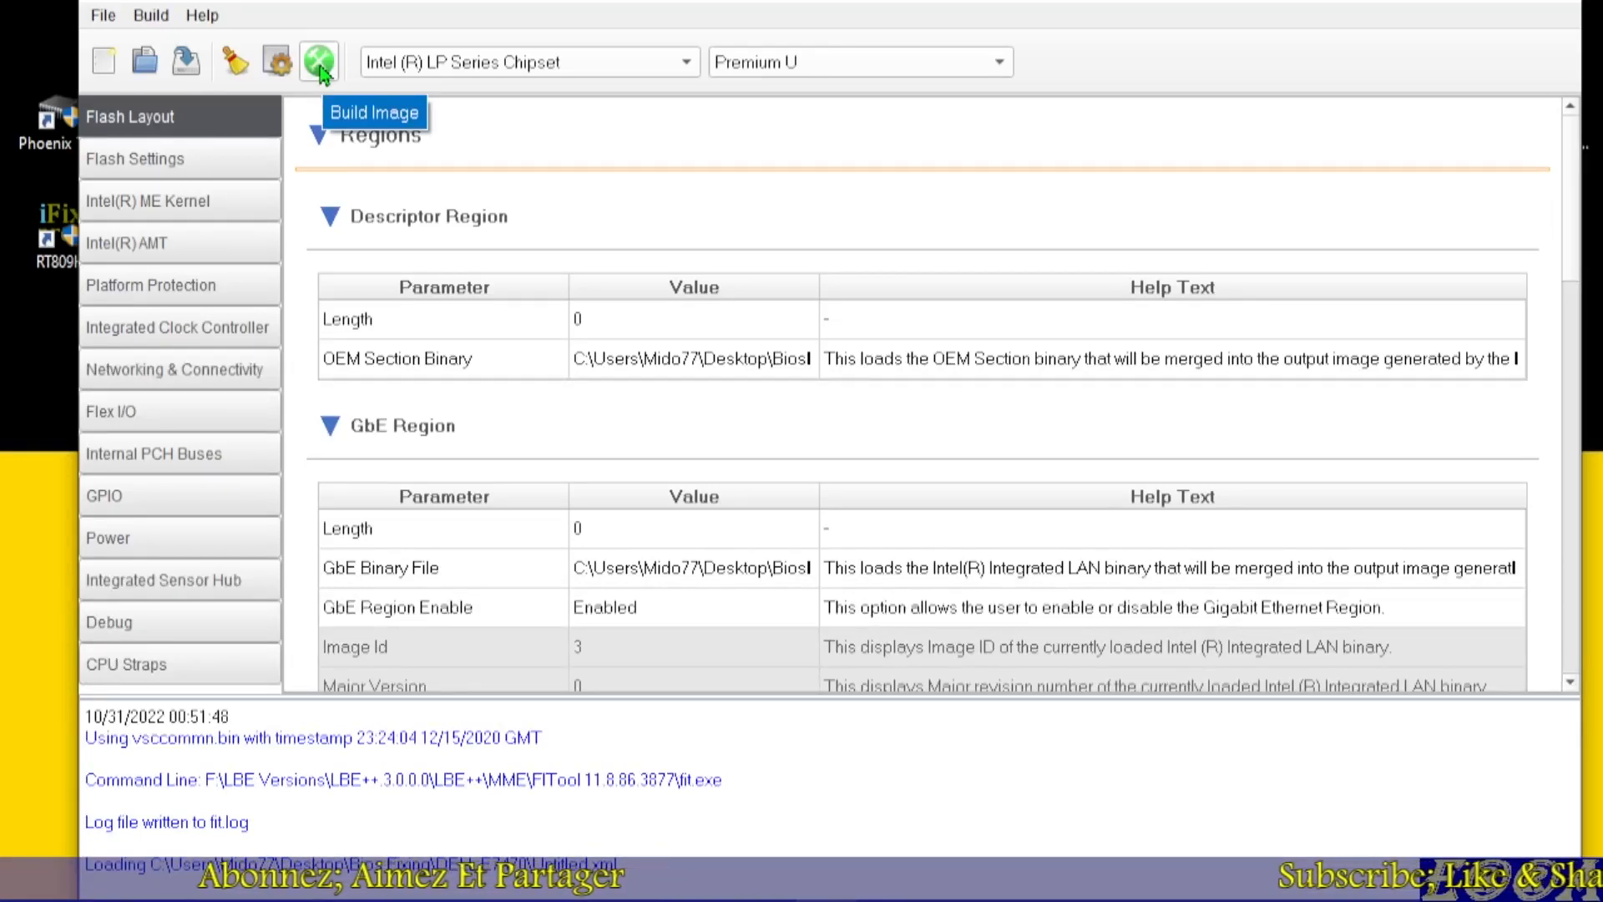
click(321, 72)
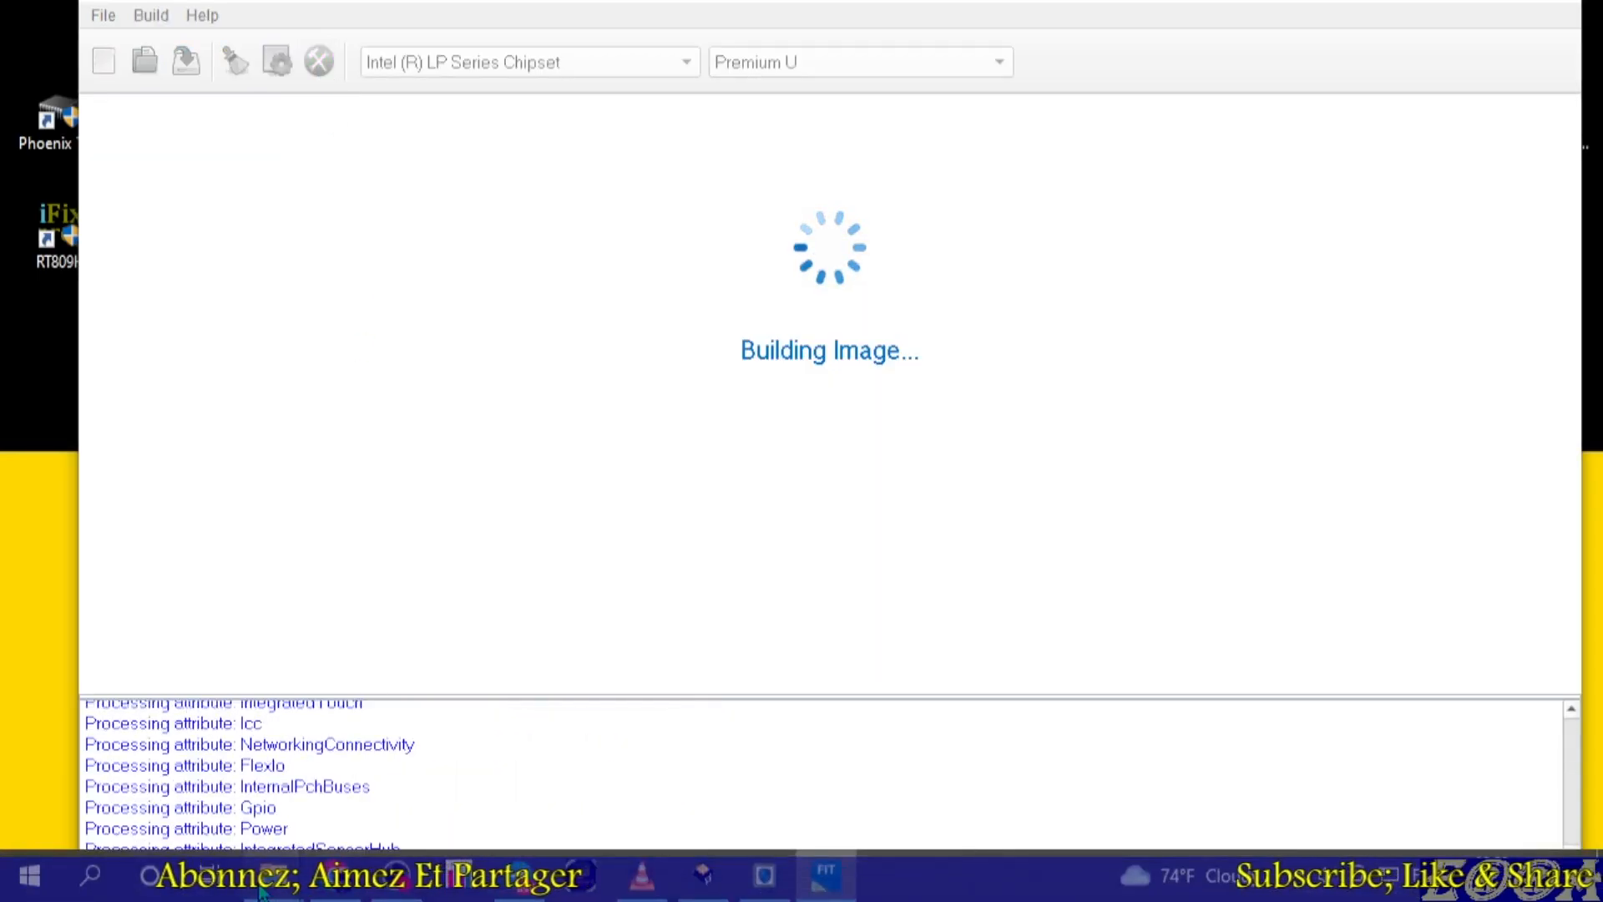
mouse_move(266, 881)
click(487, 735)
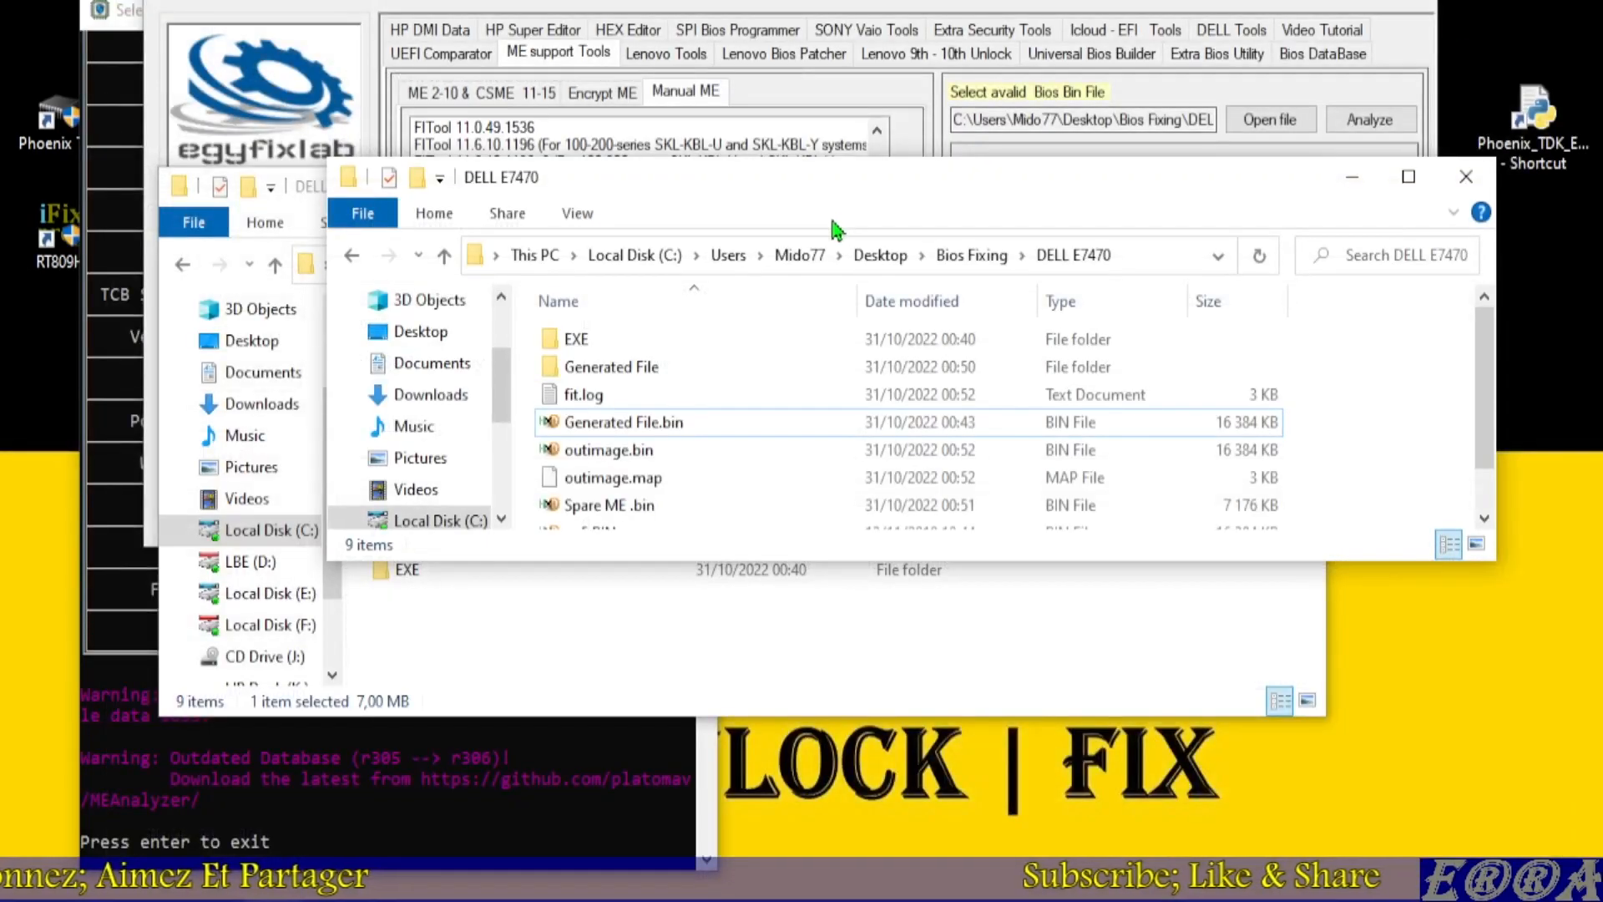
Load outimage.bin into the ME support Tools window and analyze it in ME Analyzer without extra options
click(1120, 2)
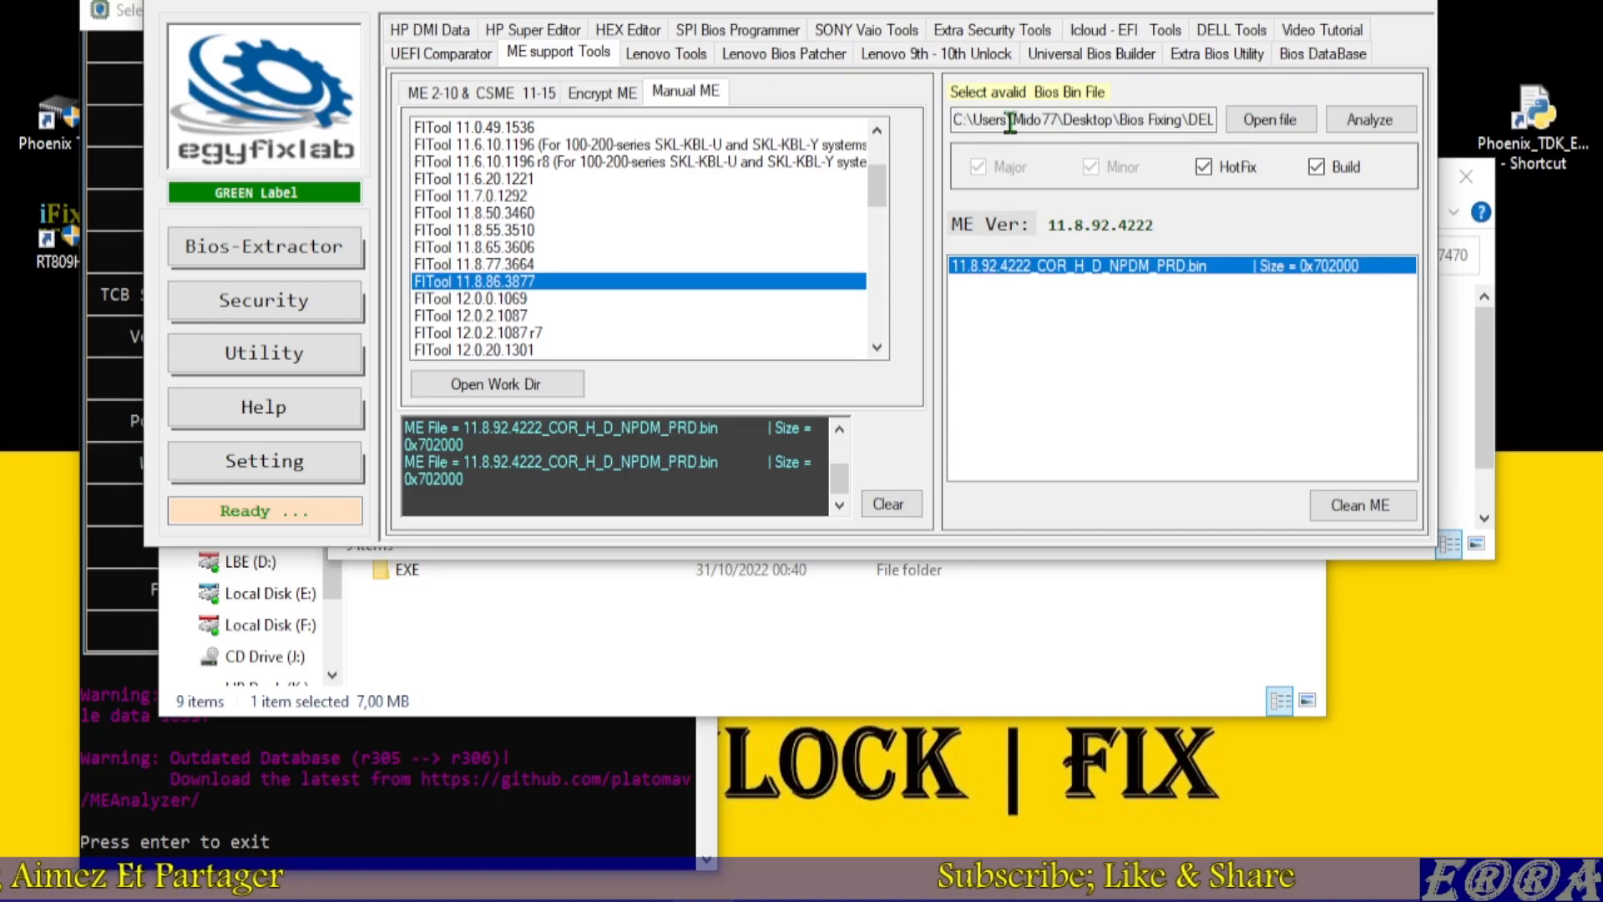
click(1269, 121)
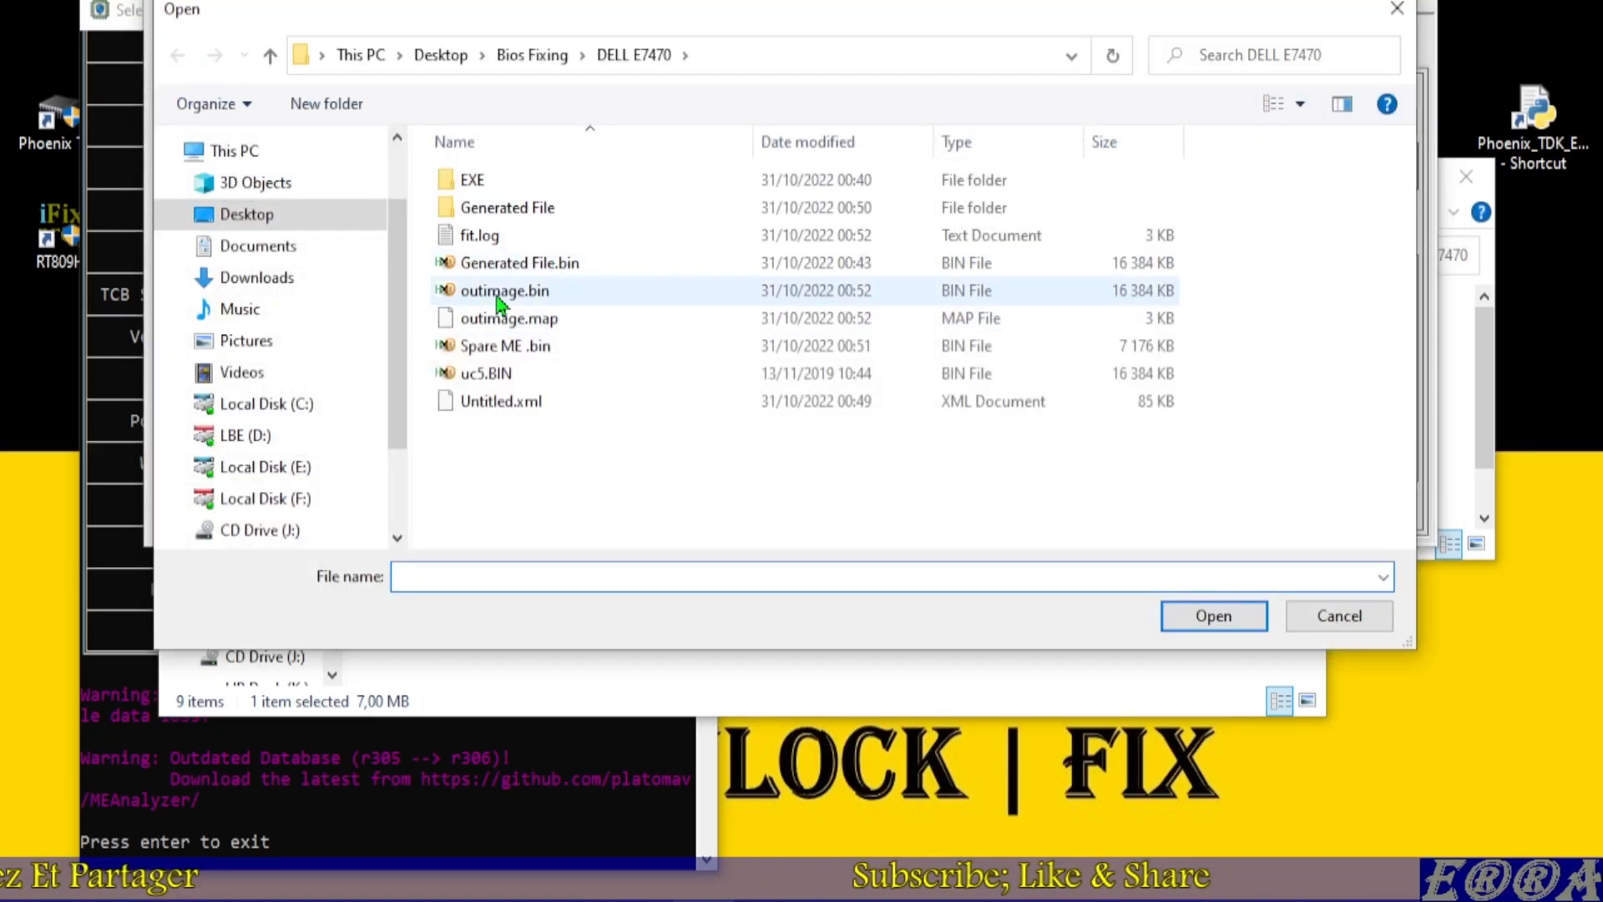
double_click(497, 298)
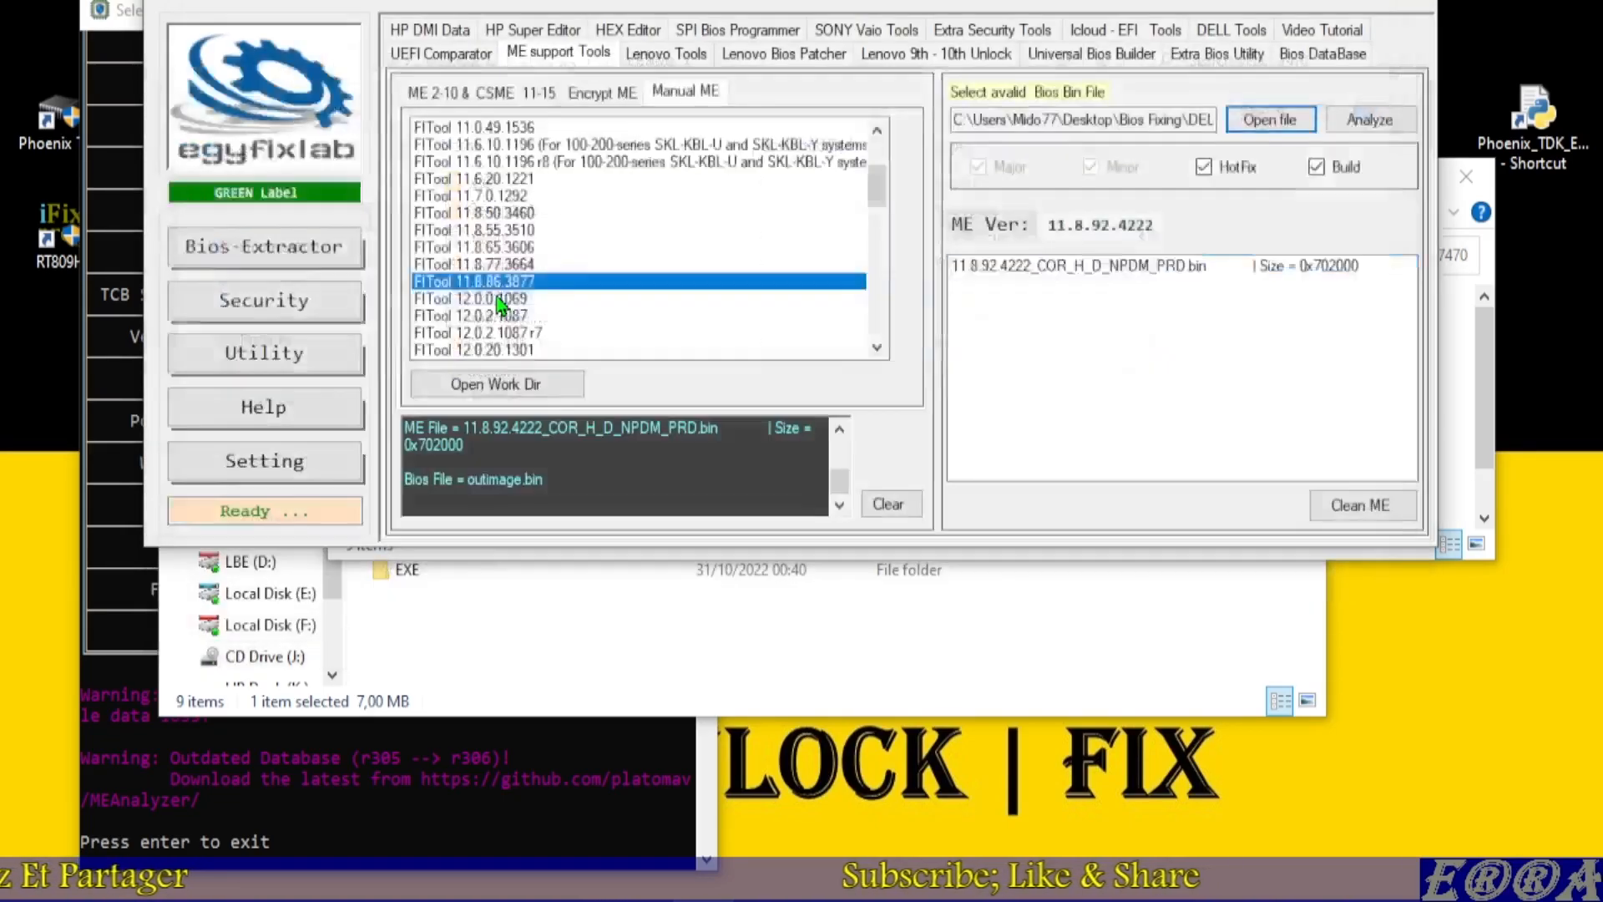
click(1370, 122)
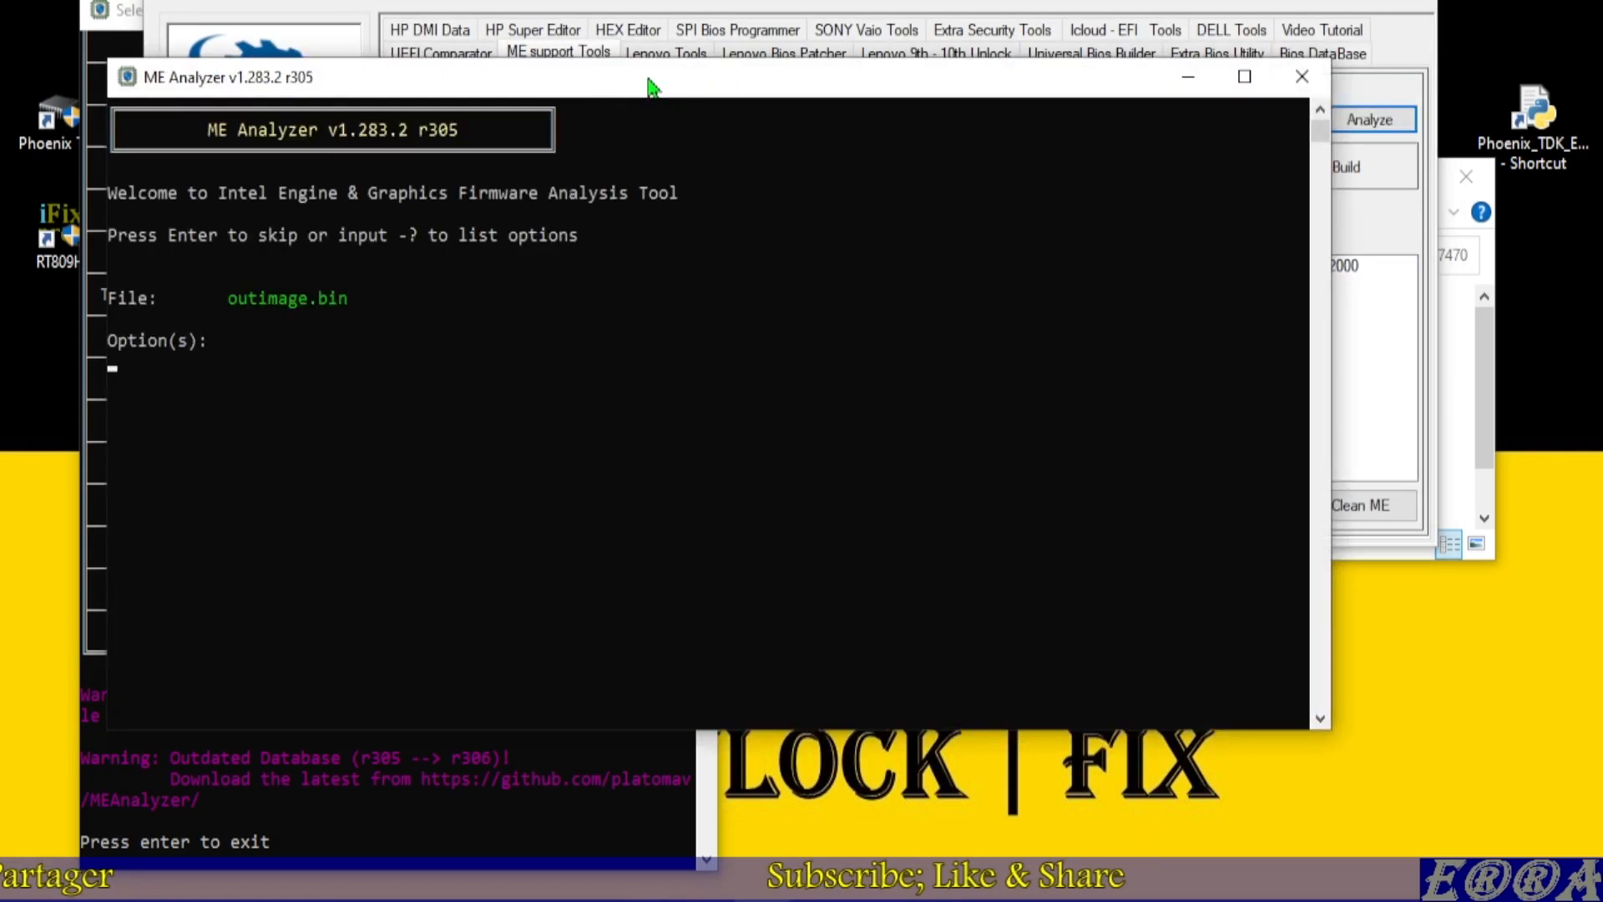
key(Return)
Resize and reposition the outimage.bin report window and examine its File System State value
drag(810, 728, 810, 836)
drag(1335, 424, 741, 452)
drag(487, 94, 987, 80)
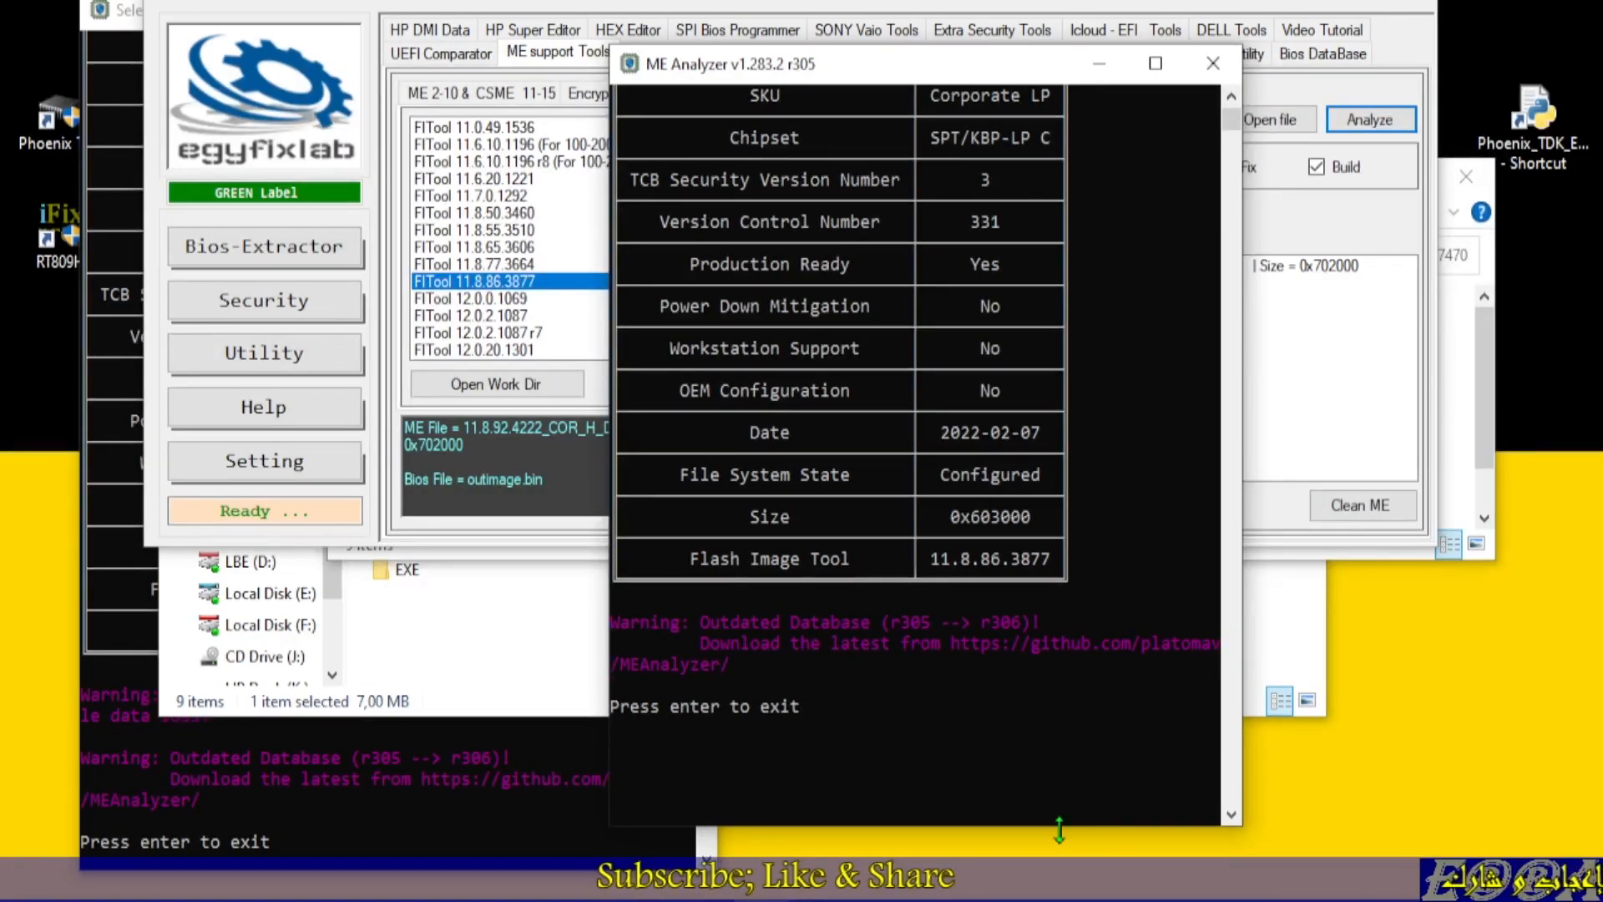
drag(1058, 830, 1059, 895)
drag(955, 52, 955, 4)
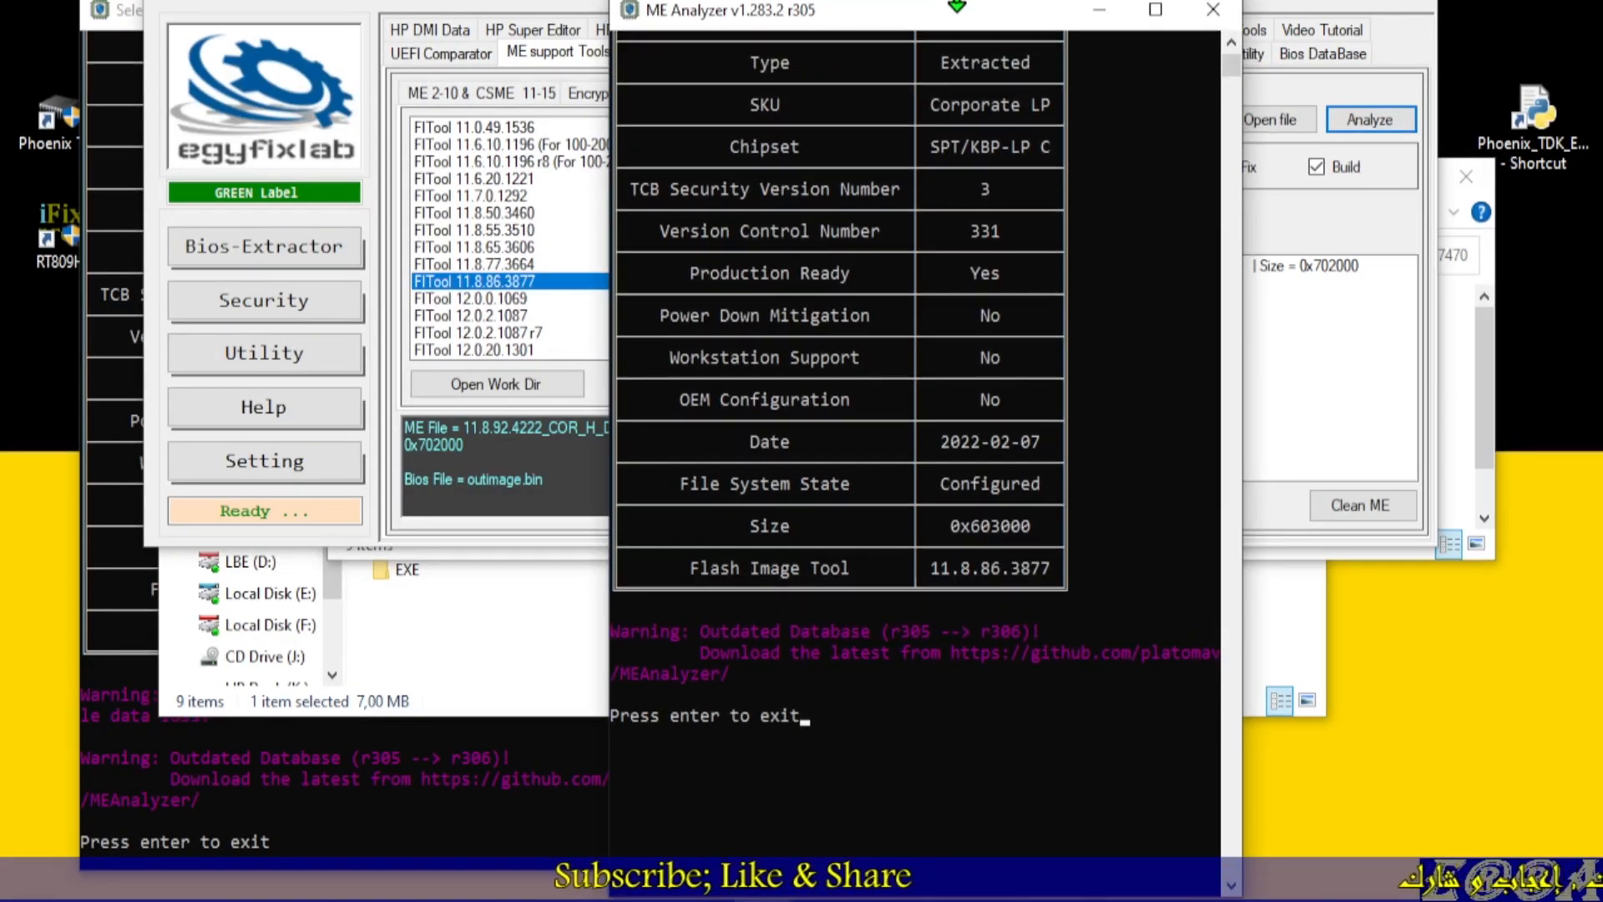
click(941, 473)
drag(965, 470, 1036, 471)
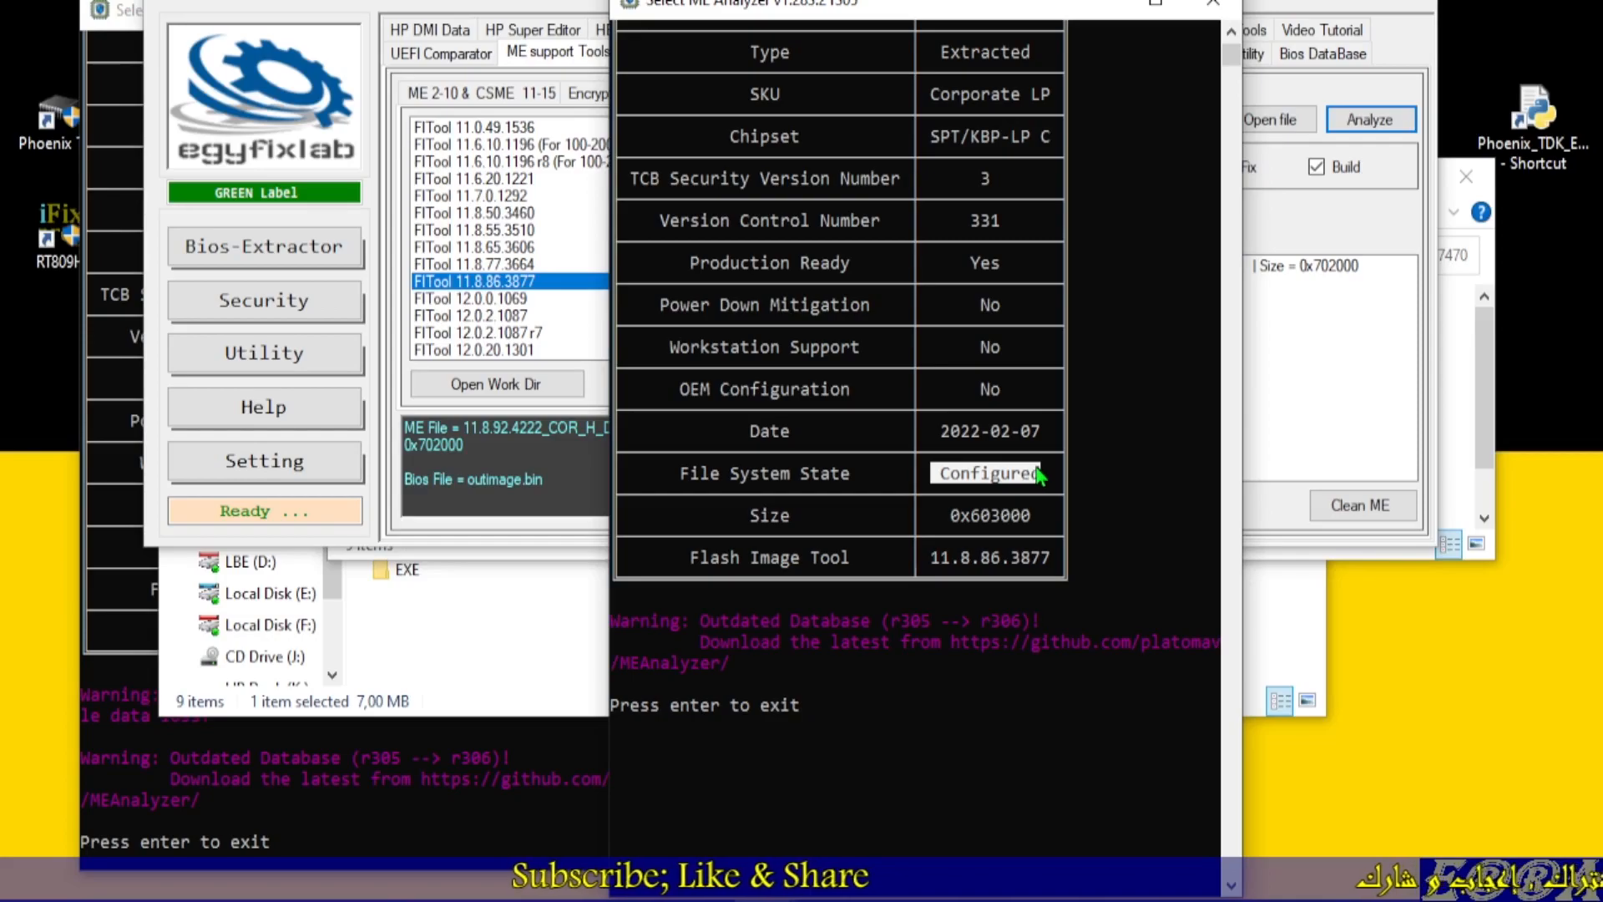
Compare the earlier Generated File.bin report with the outimage.bin report, checking the File System State and the firmware size warning
click(475, 828)
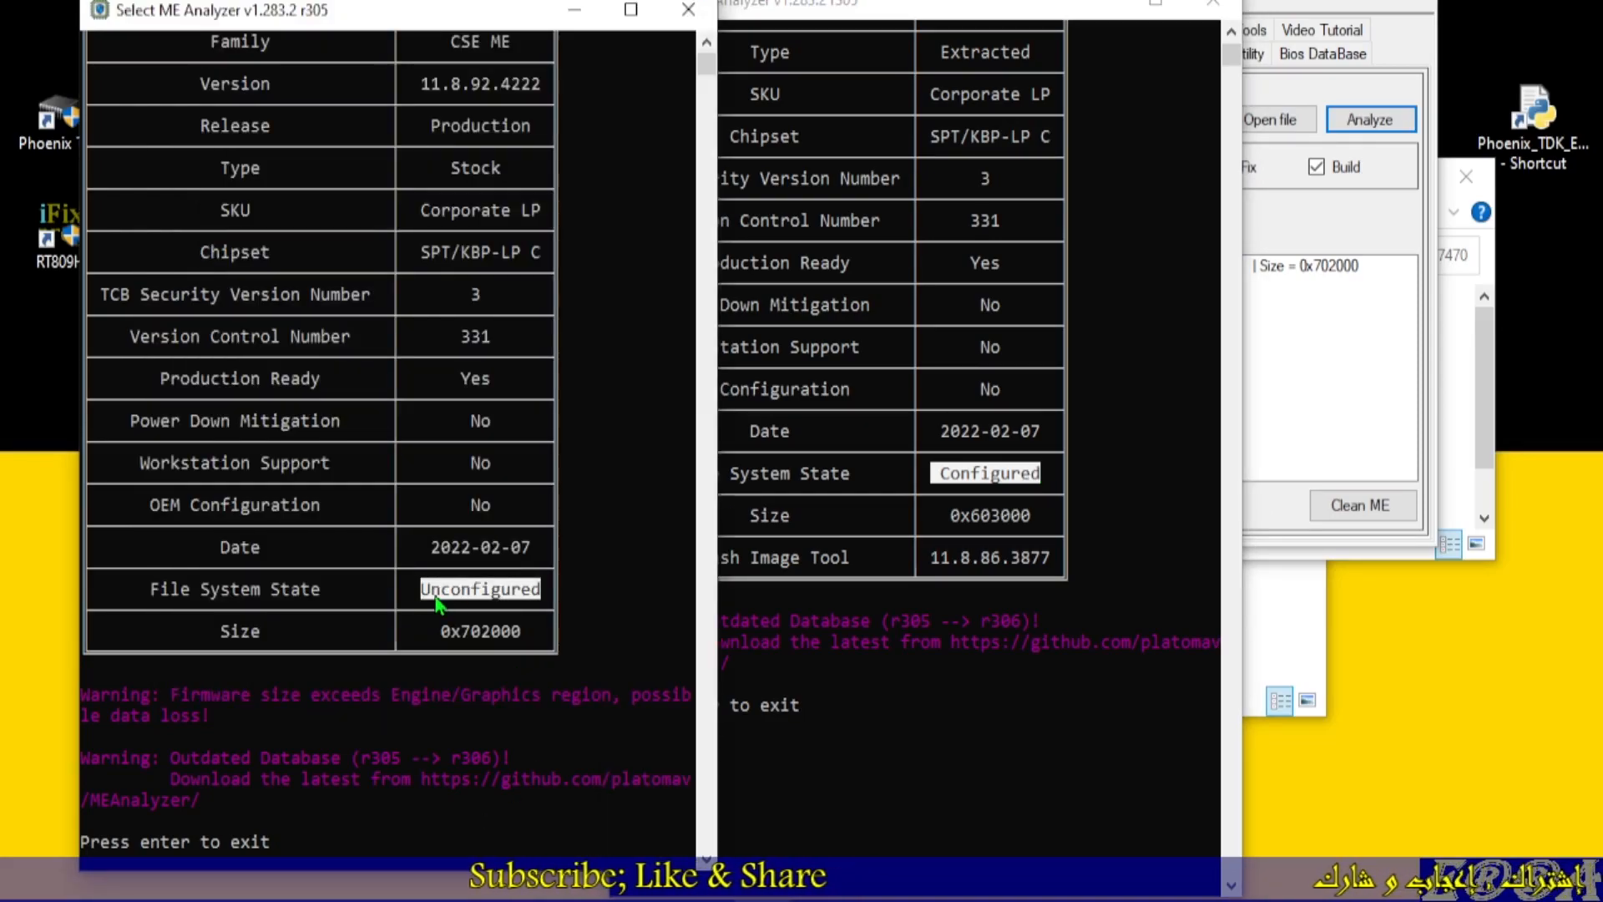
drag(717, 511, 644, 511)
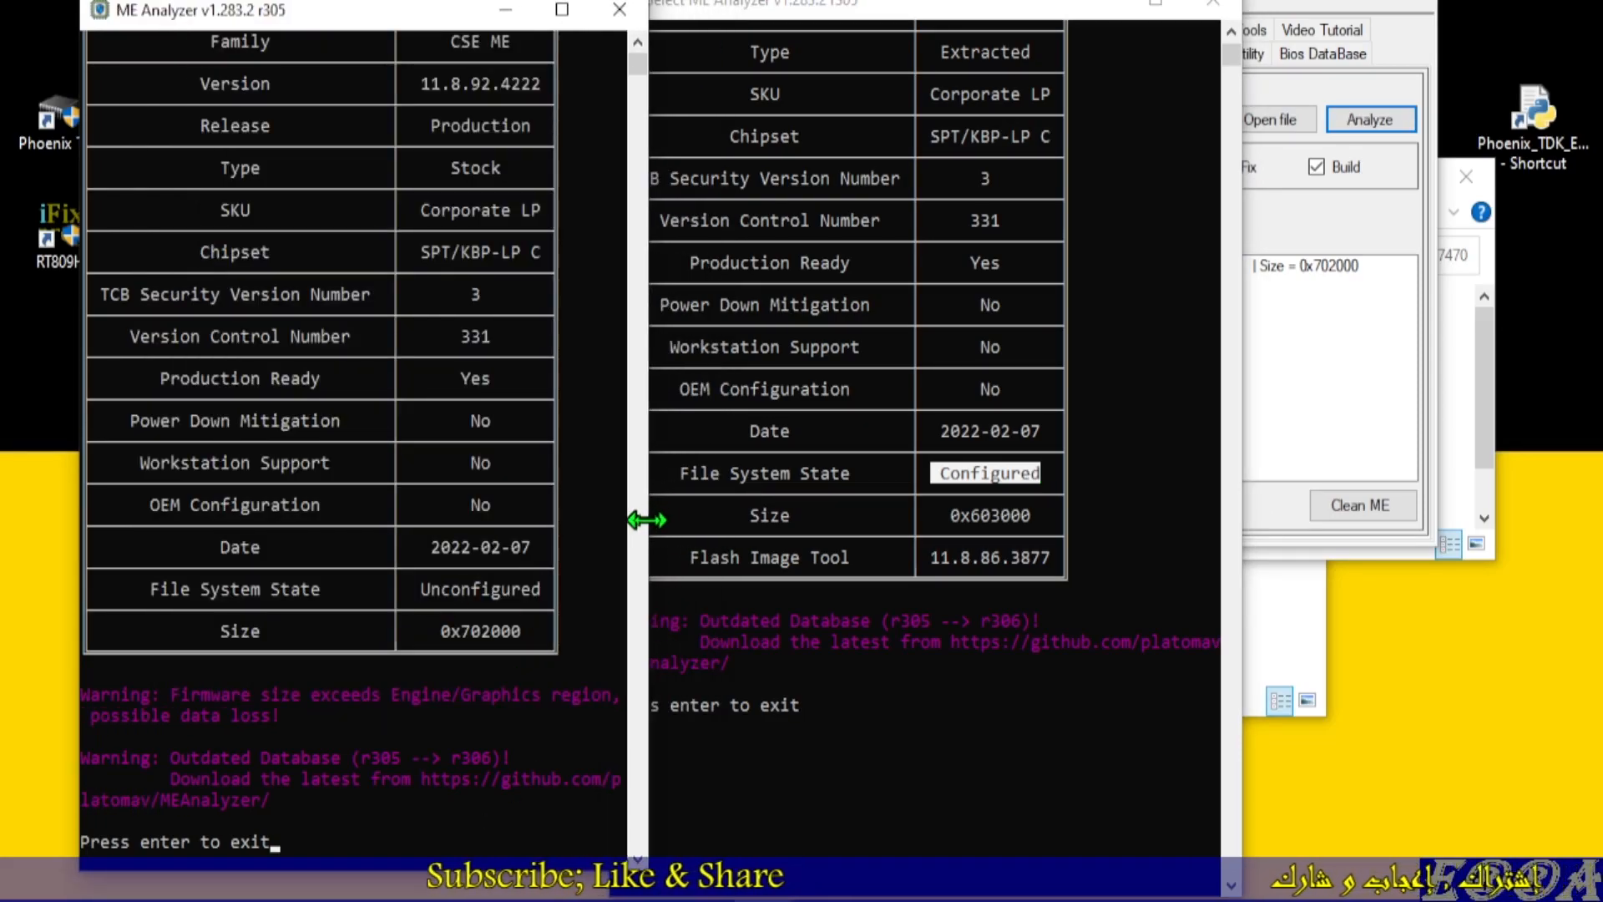
drag(92, 695, 297, 732)
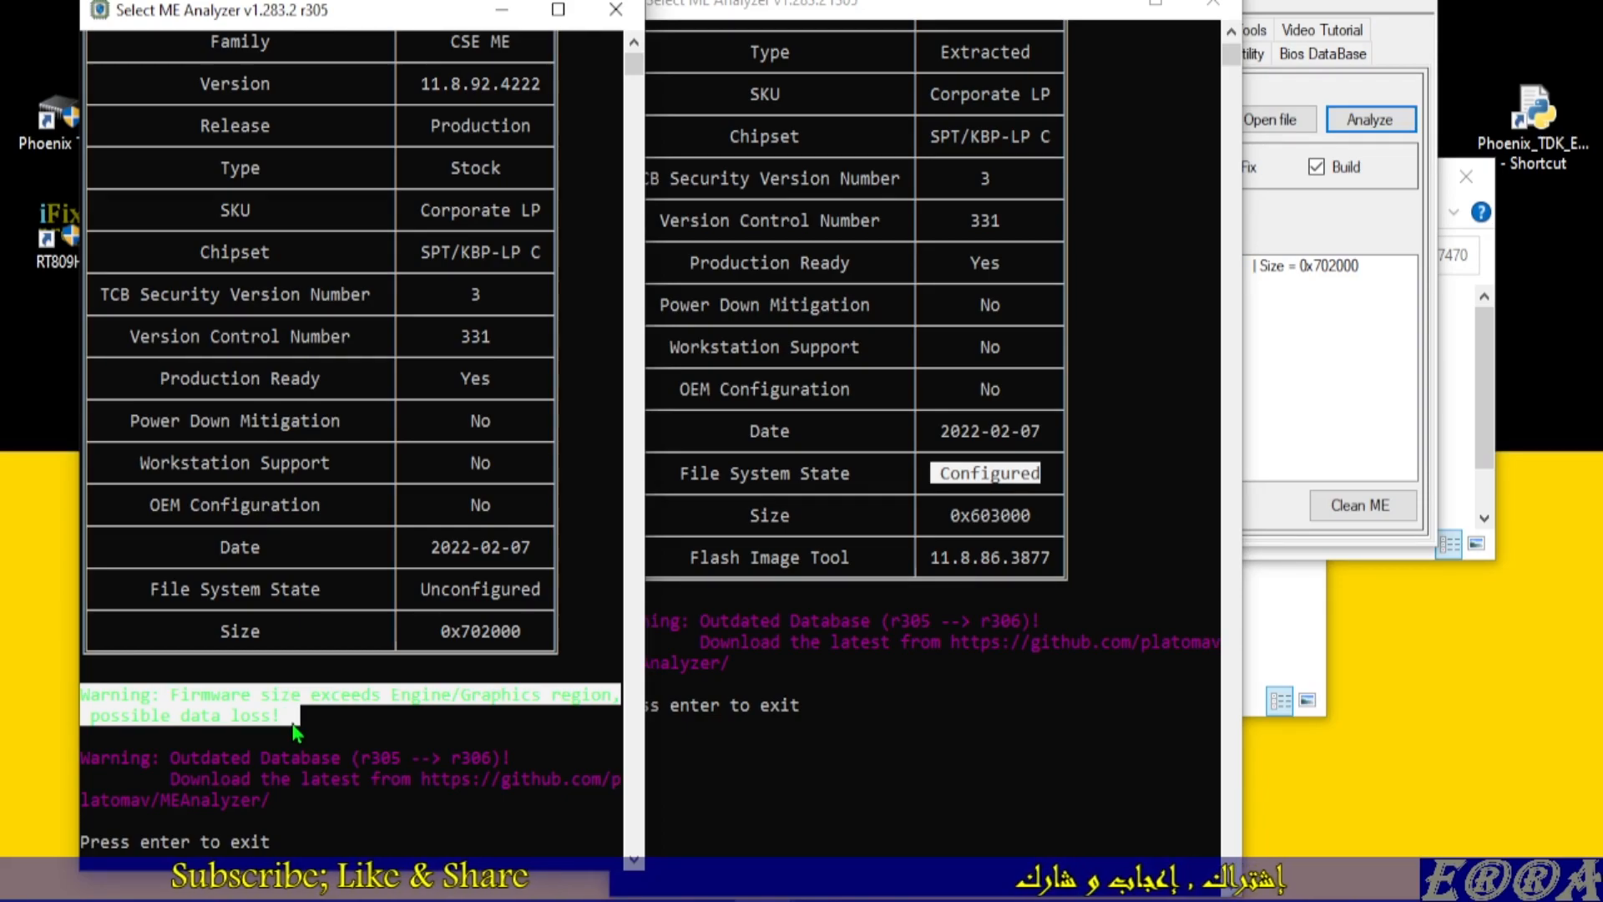
click(962, 719)
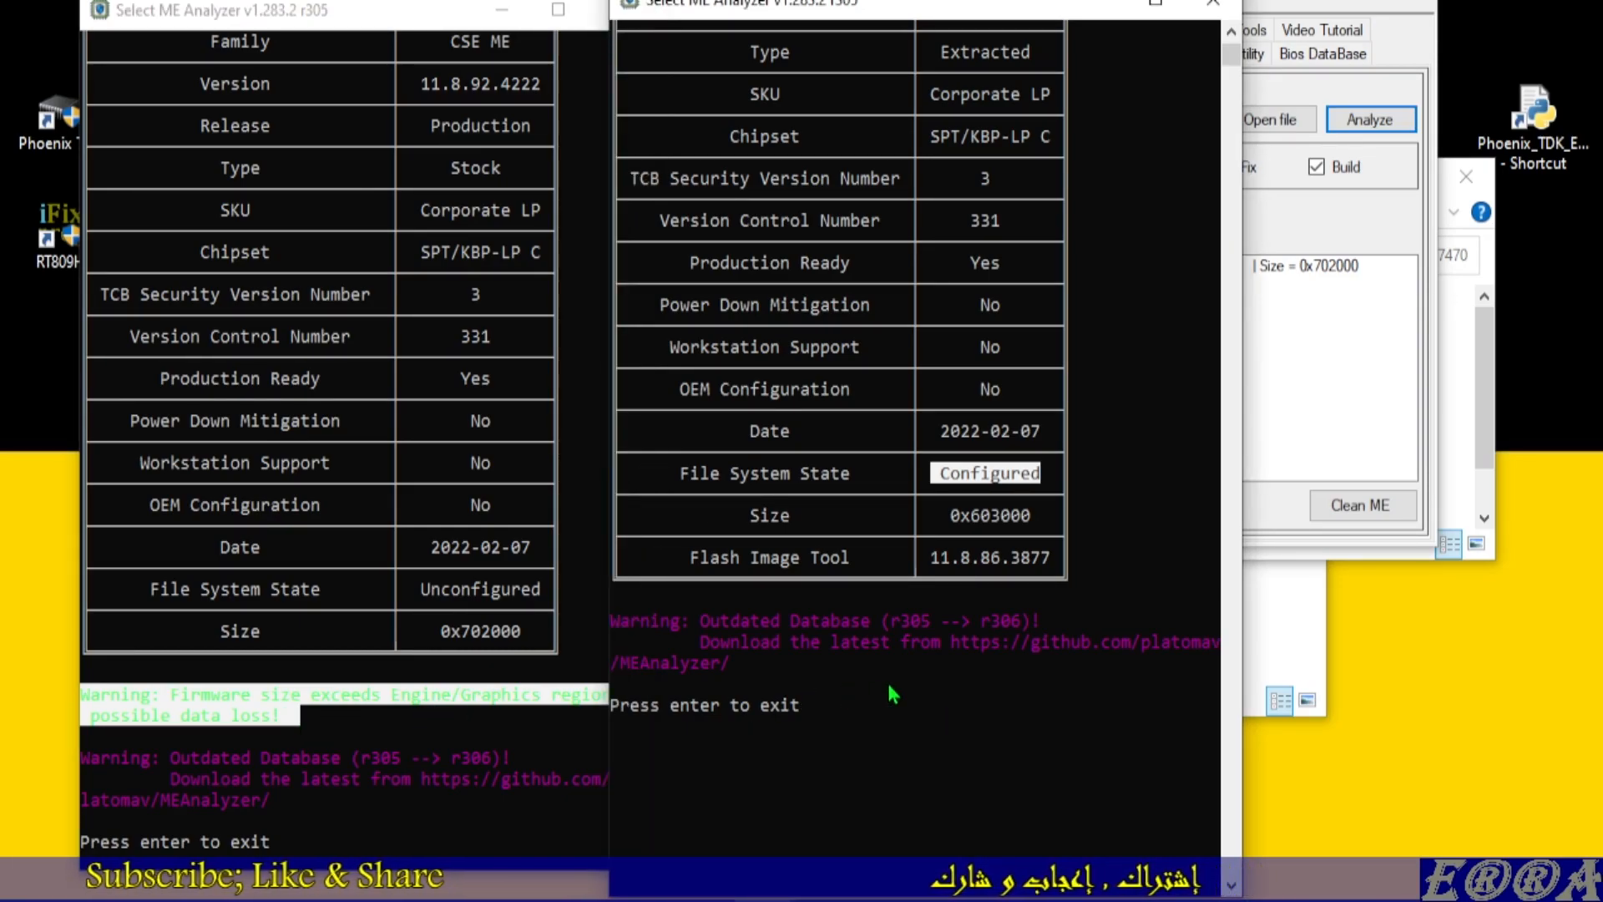
click(362, 7)
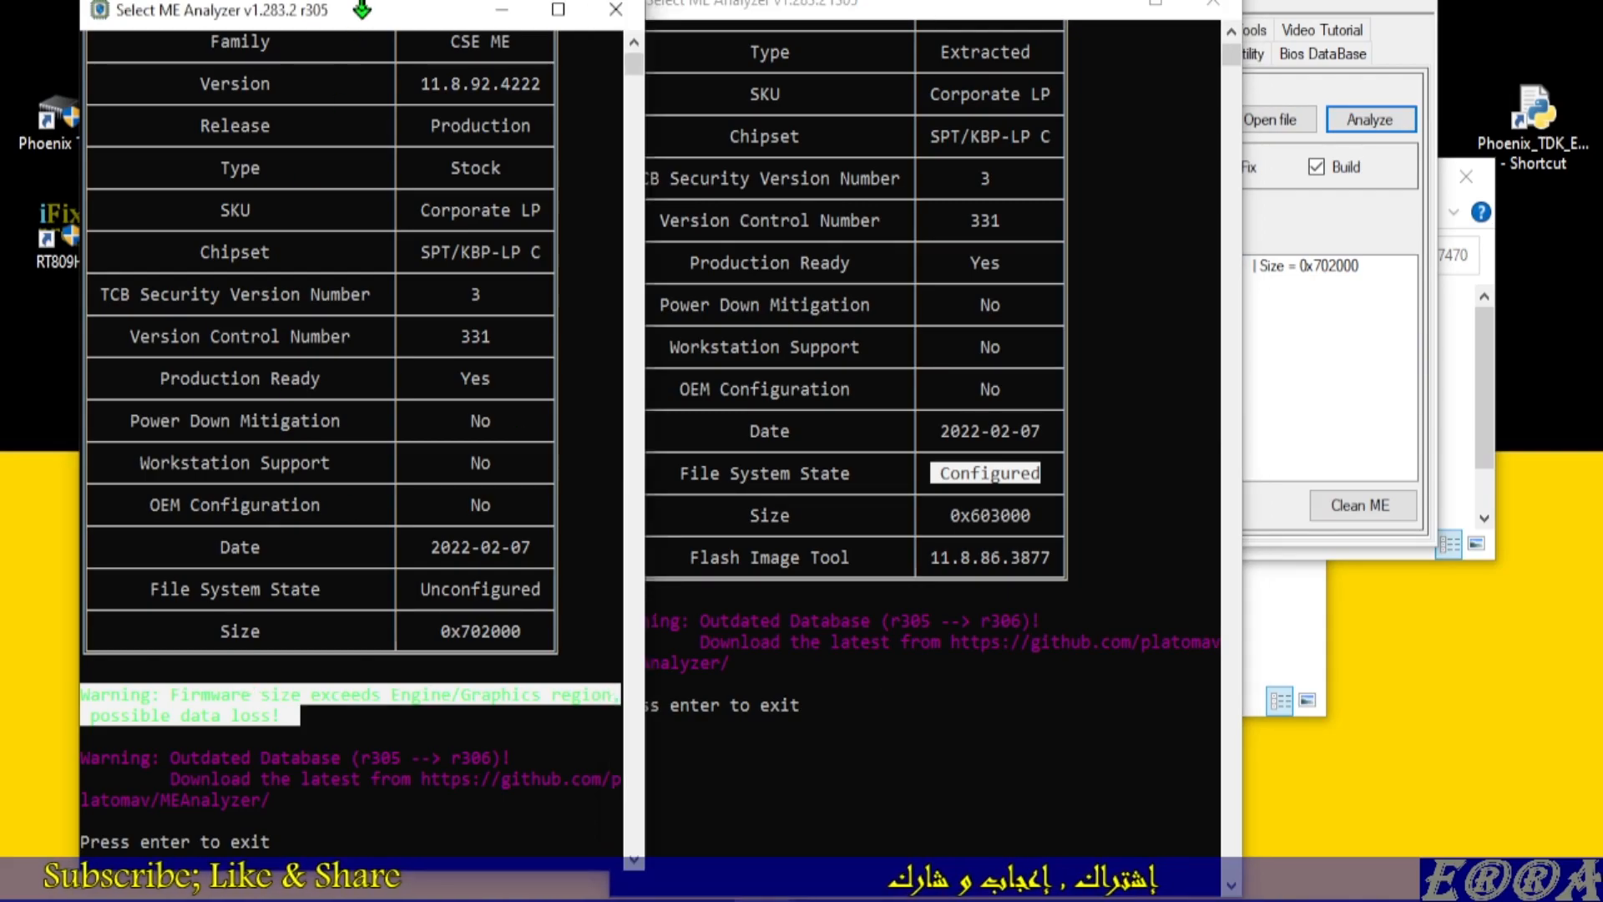
click(814, 12)
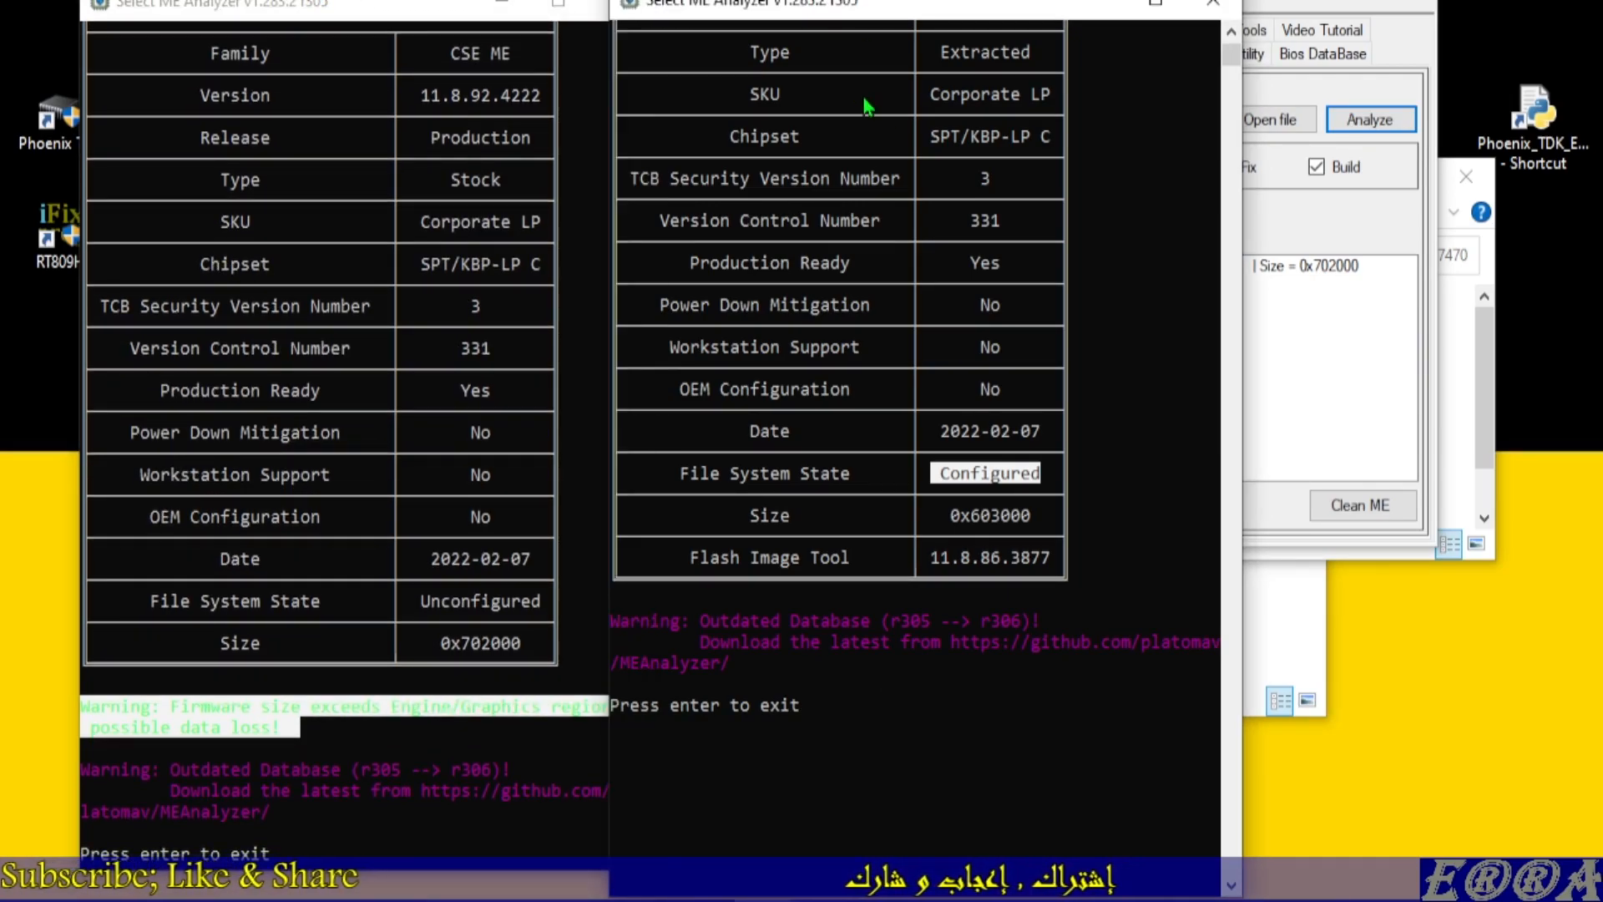
Show both ME Analyzer reports from their headings and highlight the full Generated File.bin and outimage.bin tables for comparison
scroll(972, 422, up, 3)
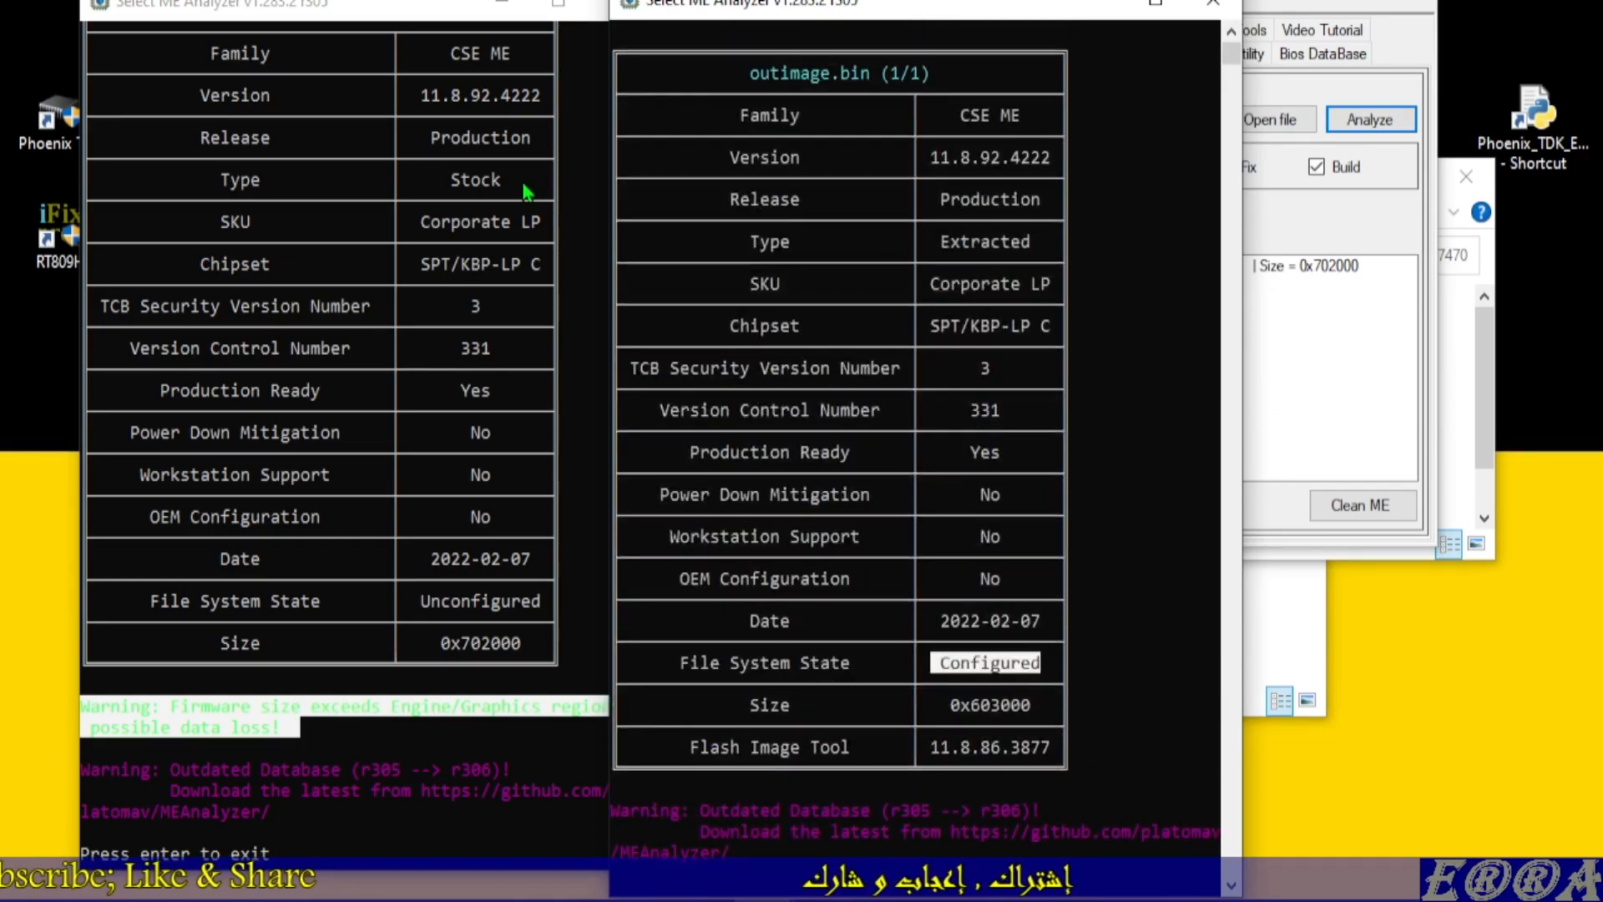
scroll(483, 194, up, 2)
scroll(683, 159, up, 1)
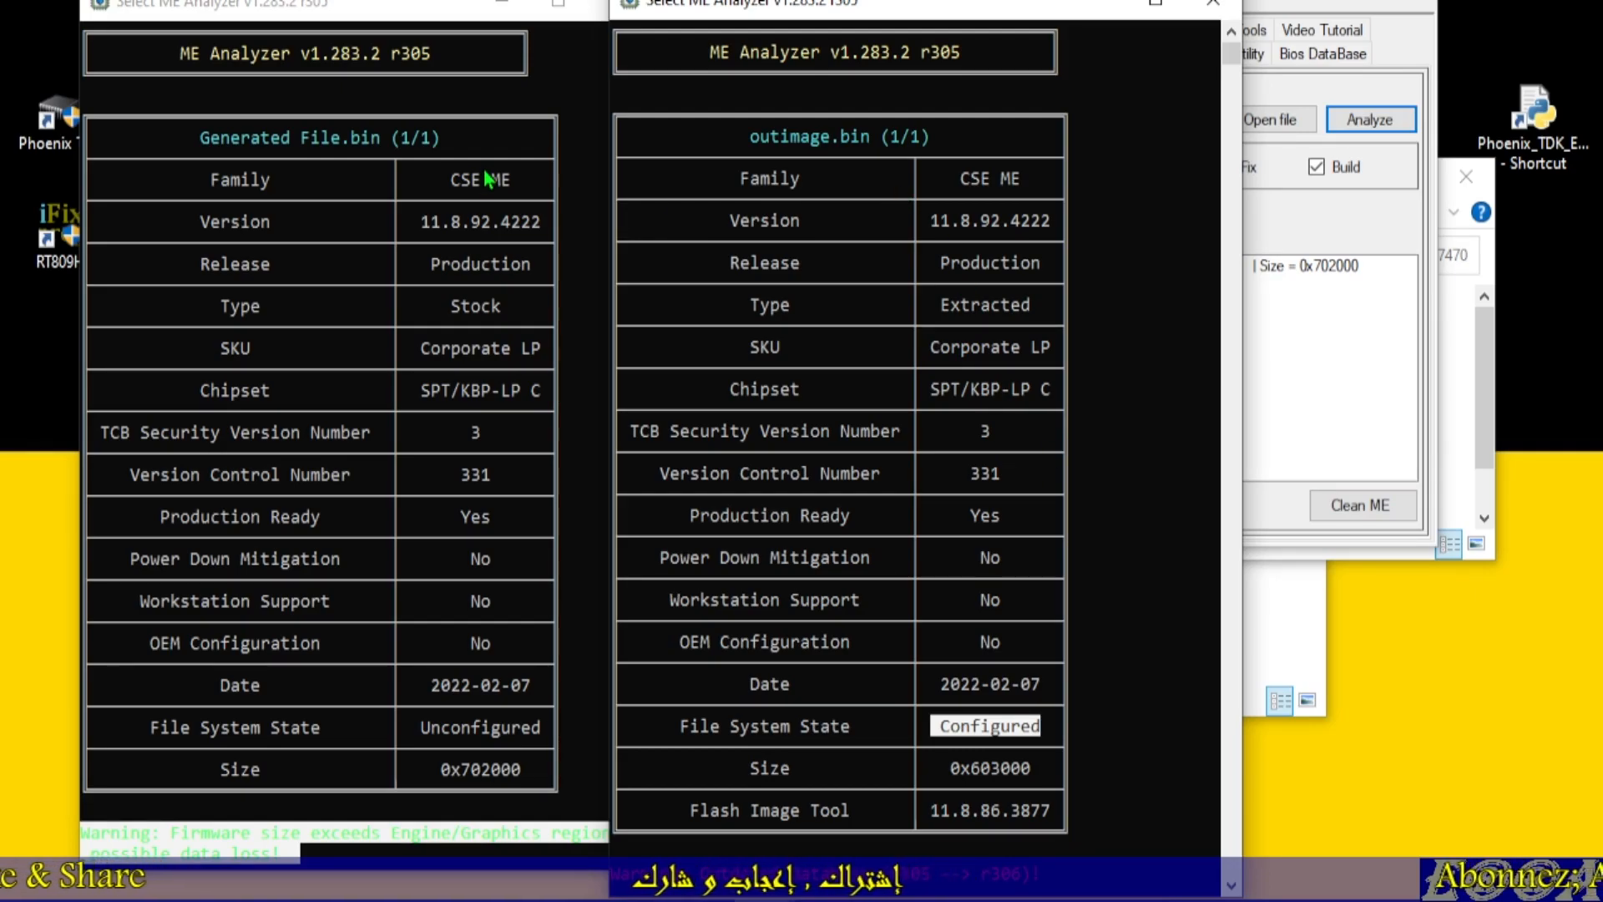
click(428, 187)
drag(422, 178, 554, 781)
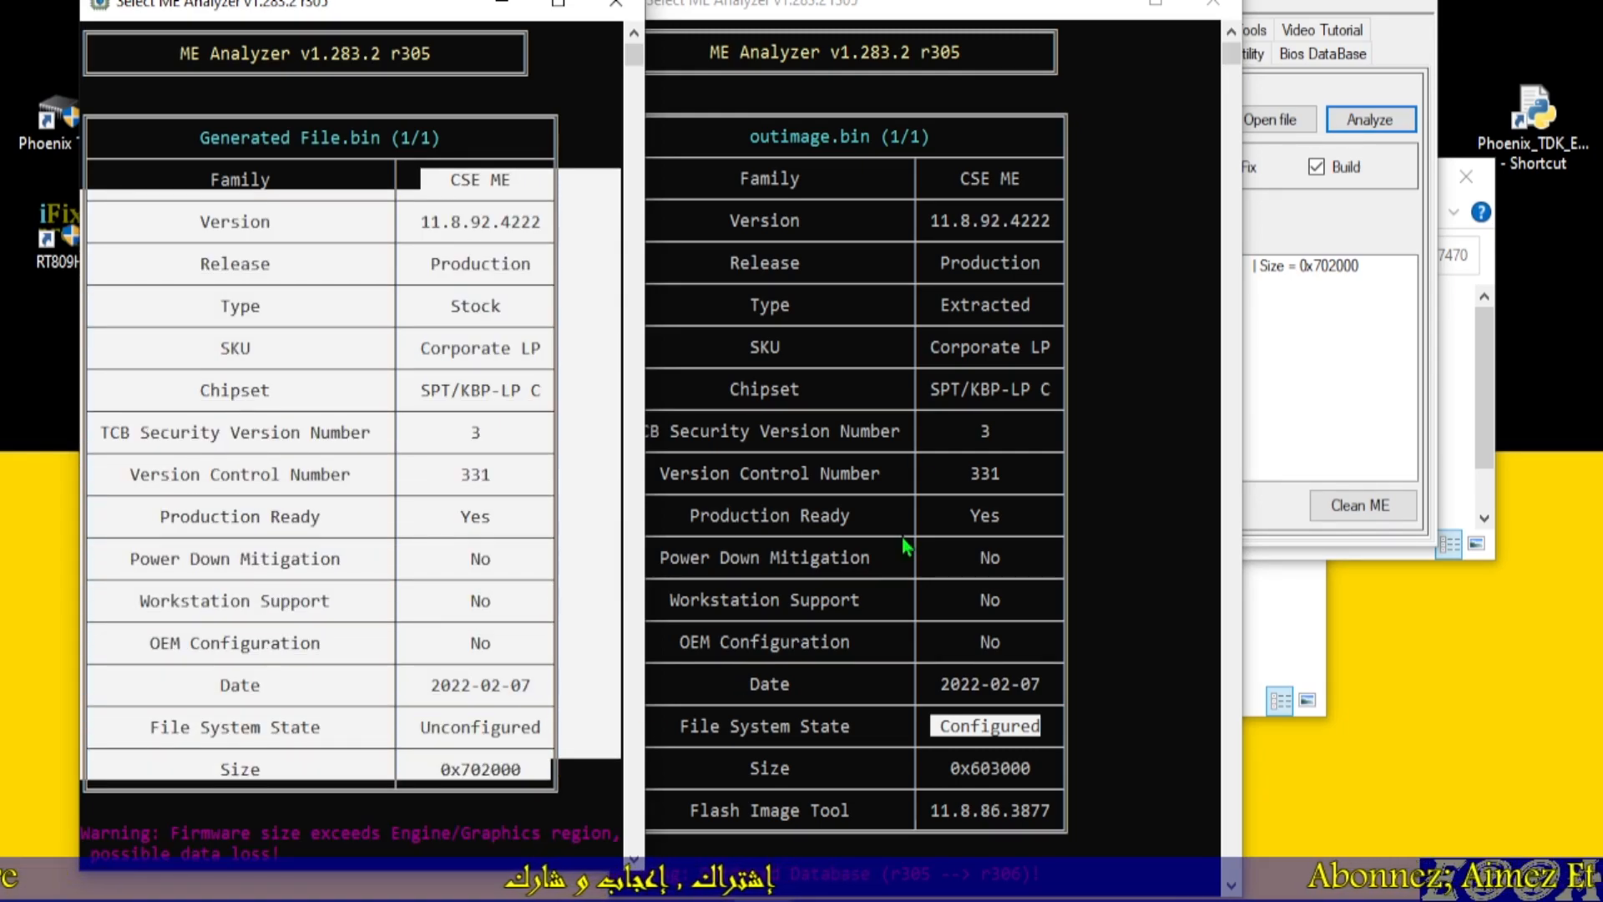
click(944, 184)
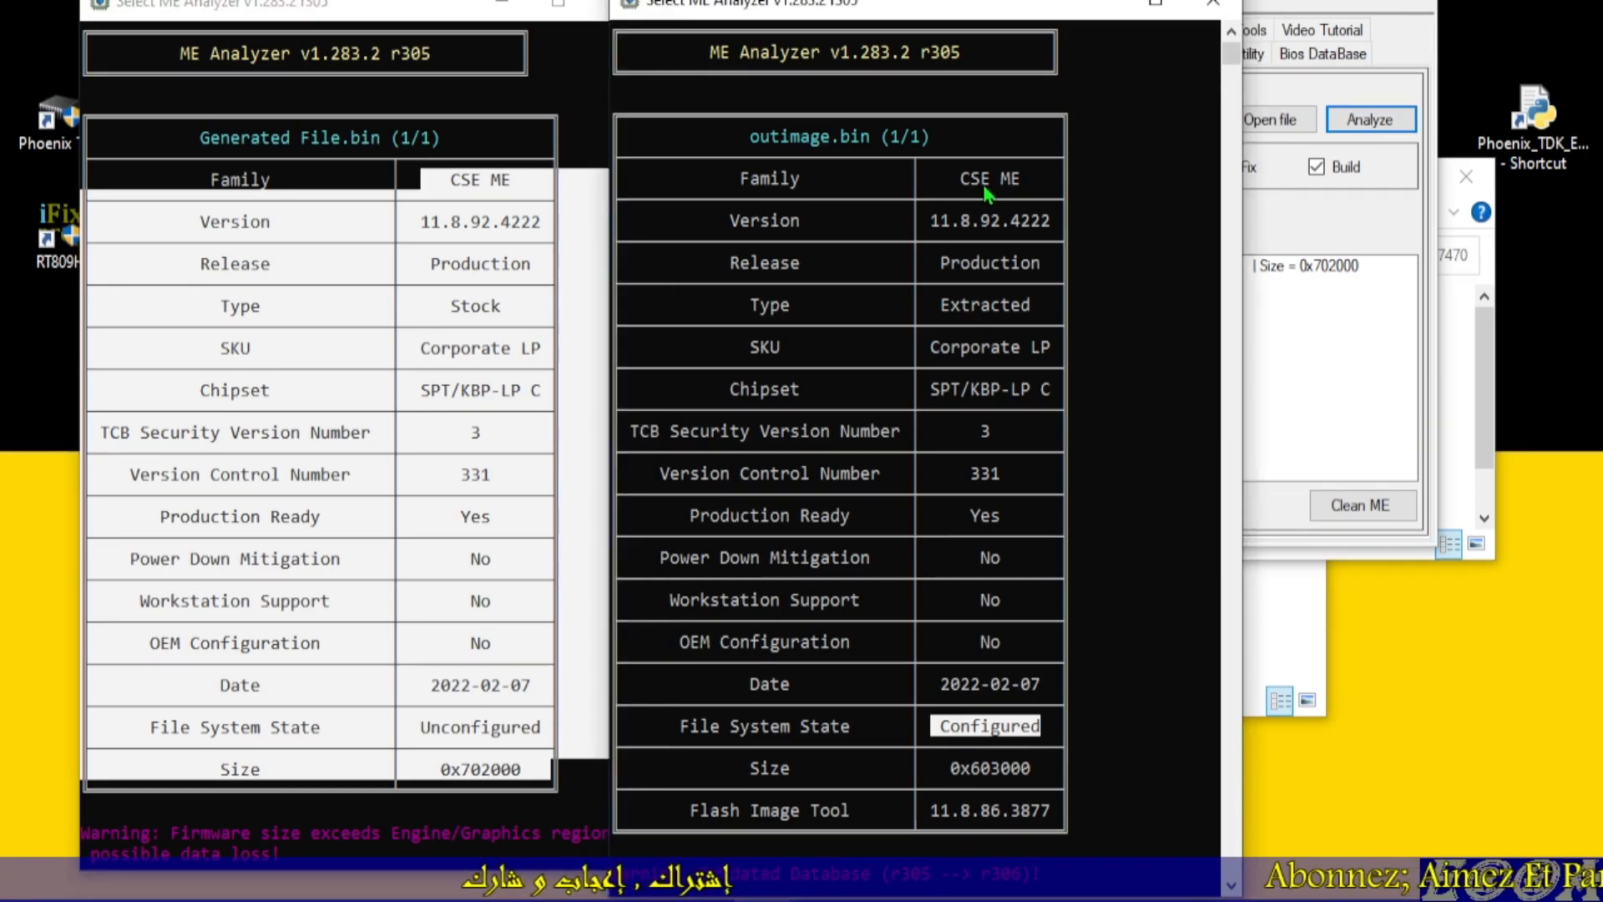
drag(950, 182, 1041, 821)
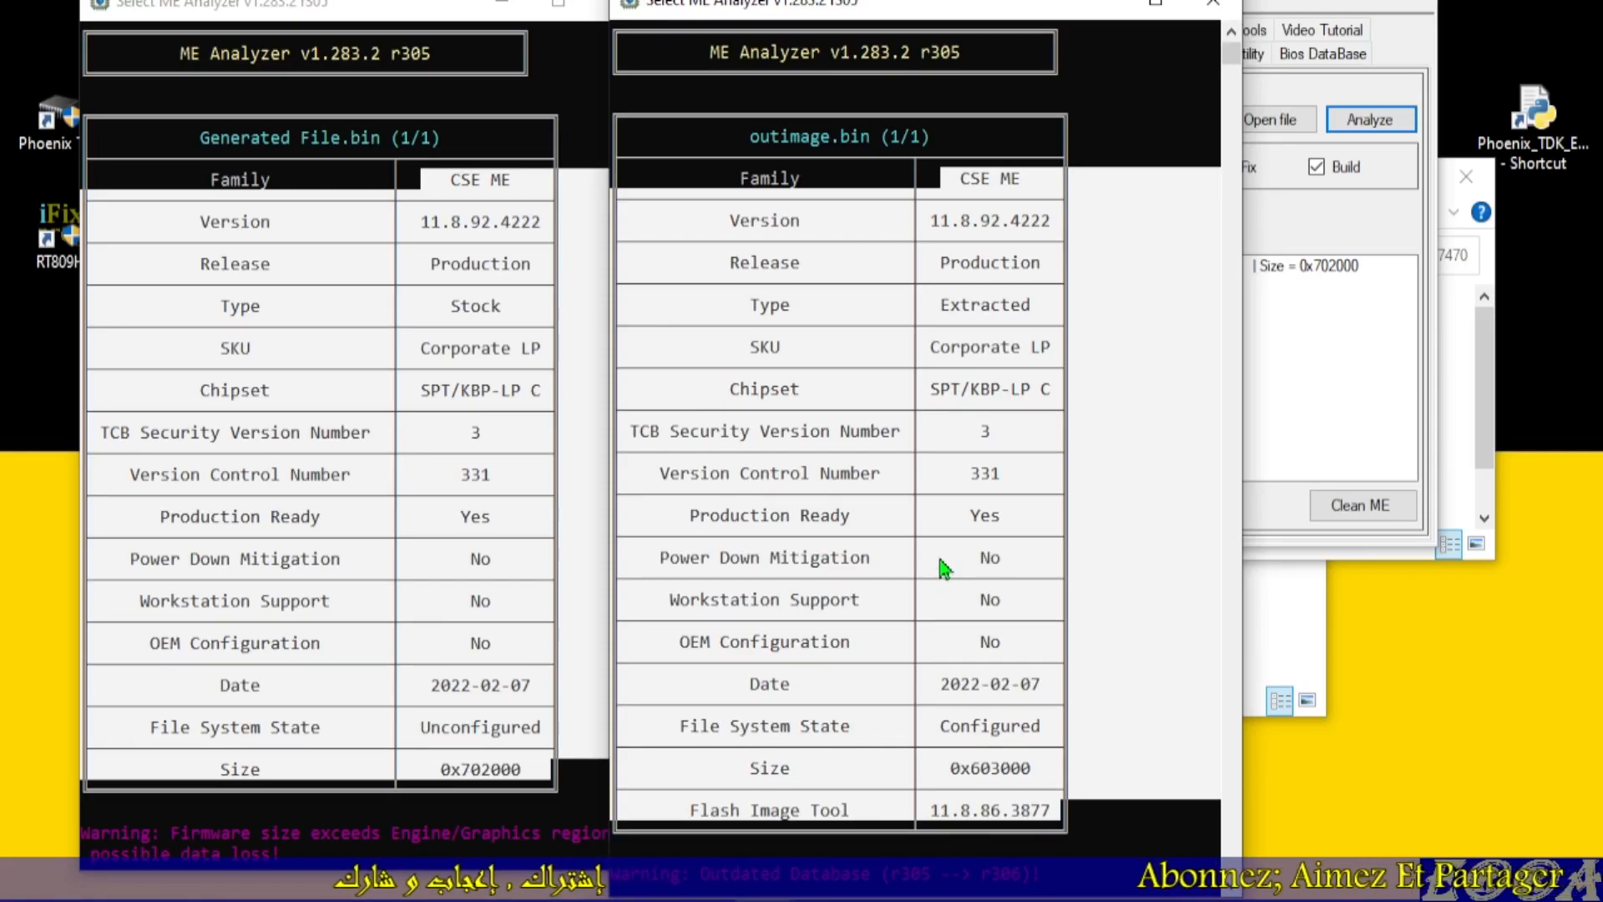
Leave the ME support Tools window and close both ME Analyzer reports
key(alt+Tab)
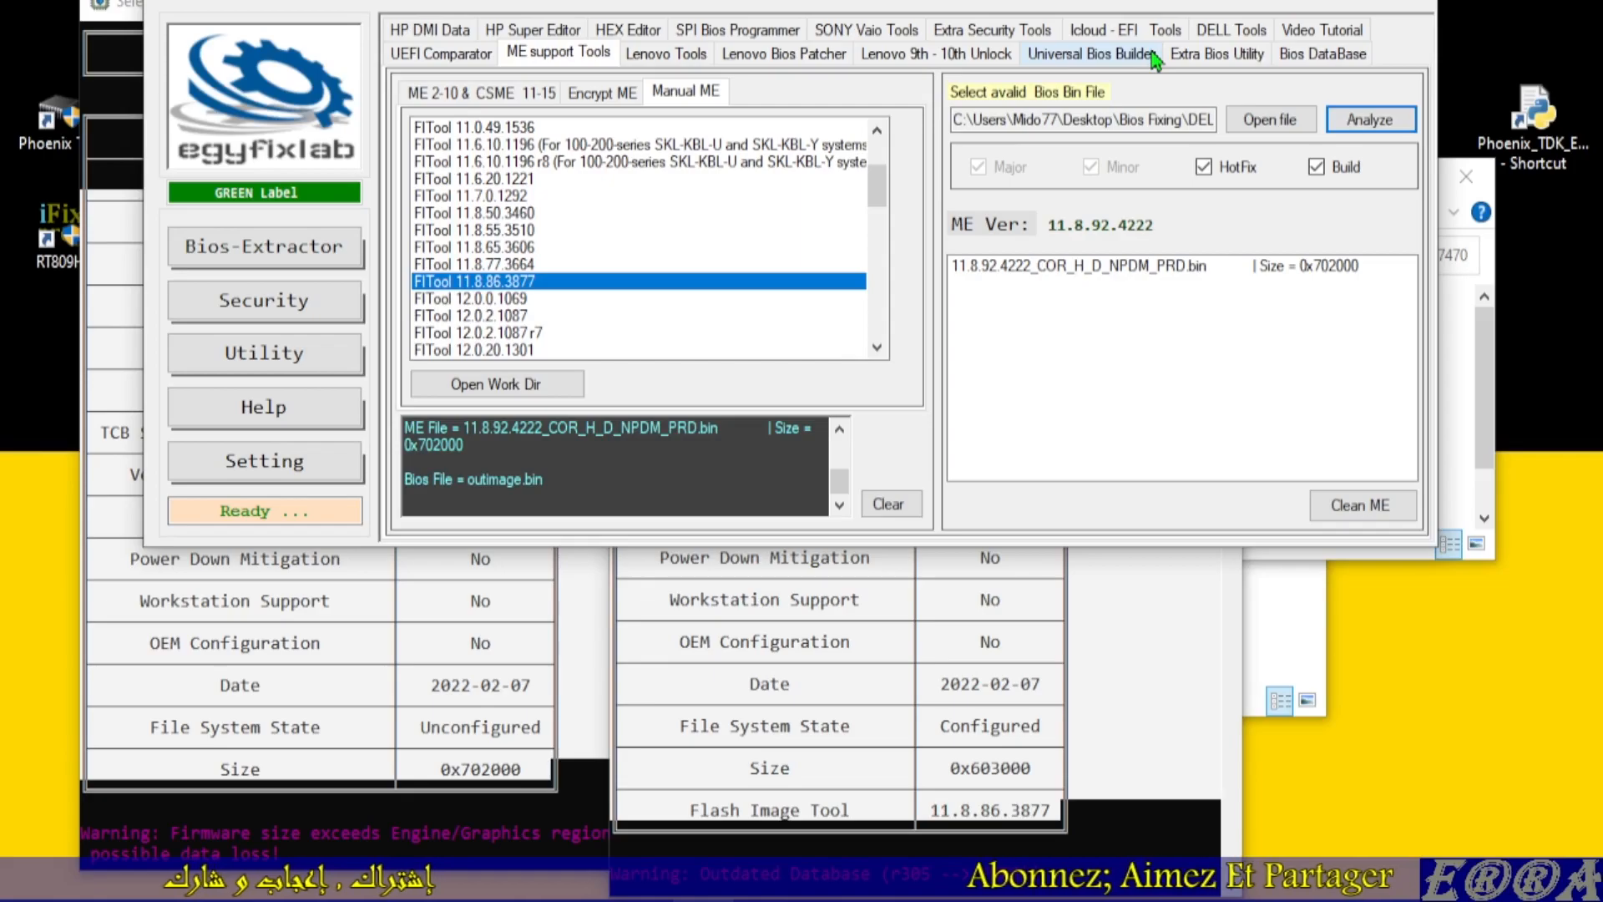
click(1090, 58)
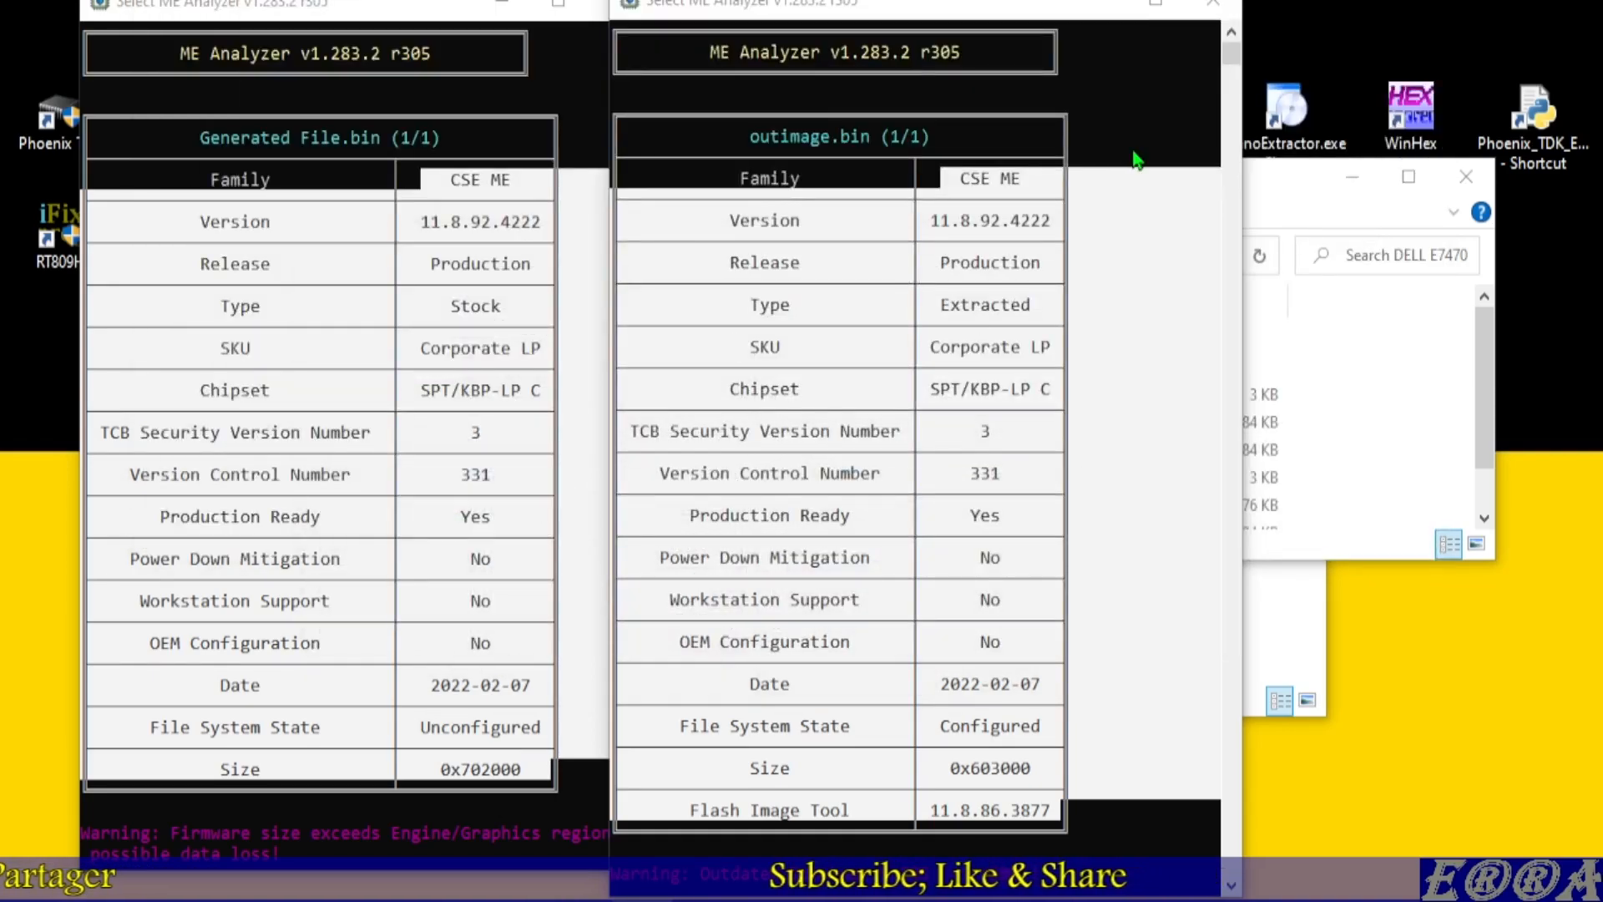
click(1216, 10)
click(595, 5)
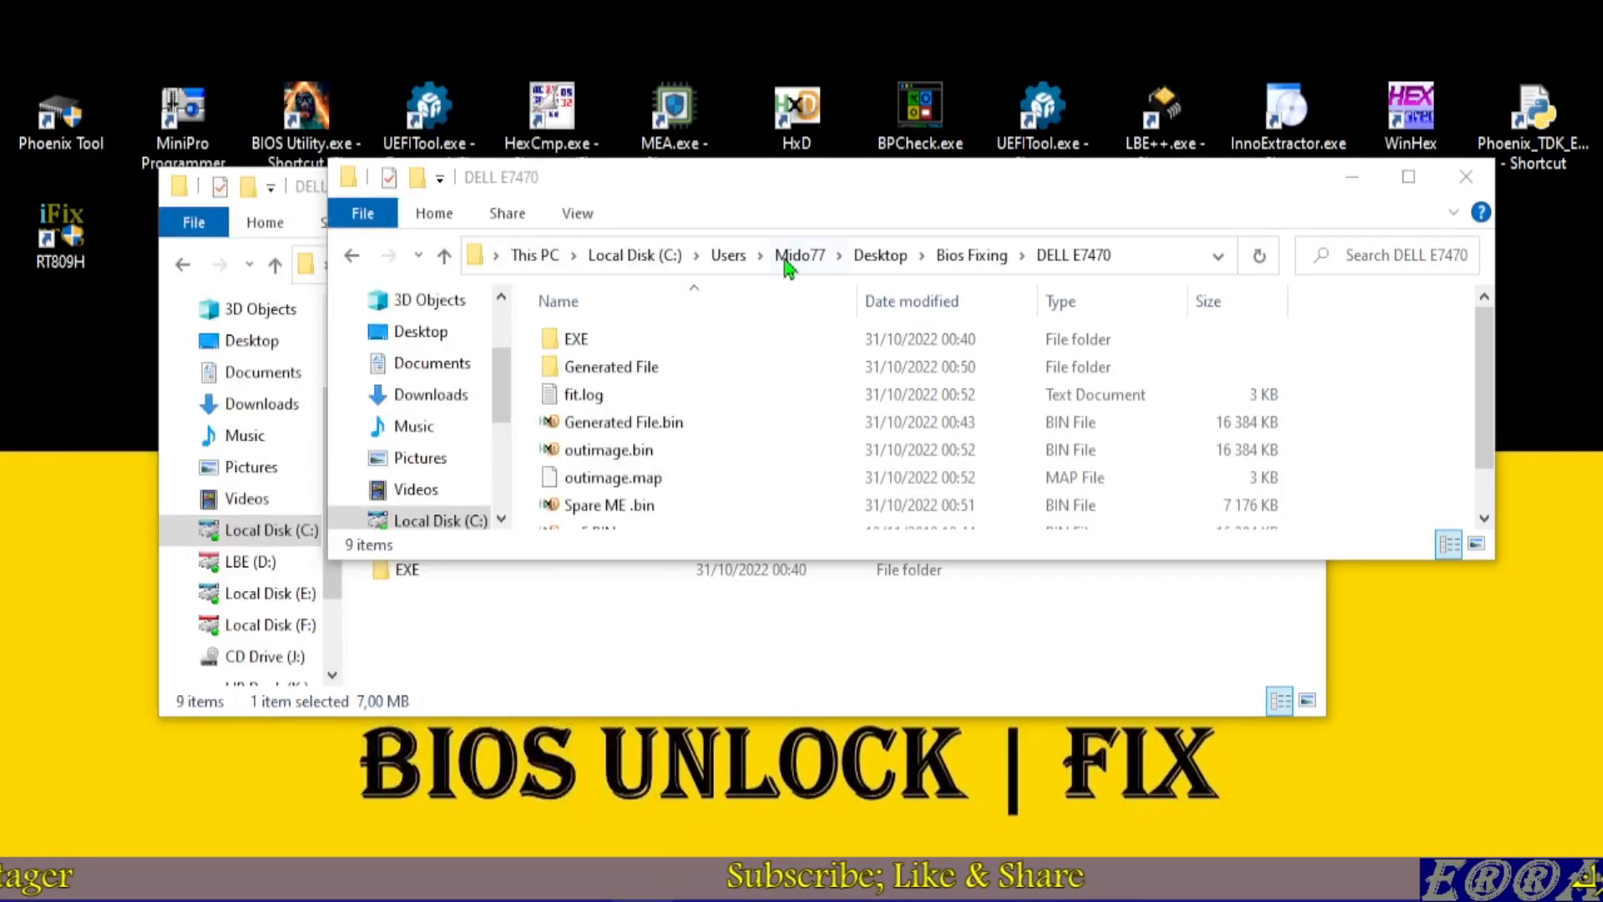
Close the duplicate DELL E7470 folder window, then enlarge the remaining one and move it clear of the desktop shortcuts
drag(842, 207, 782, 170)
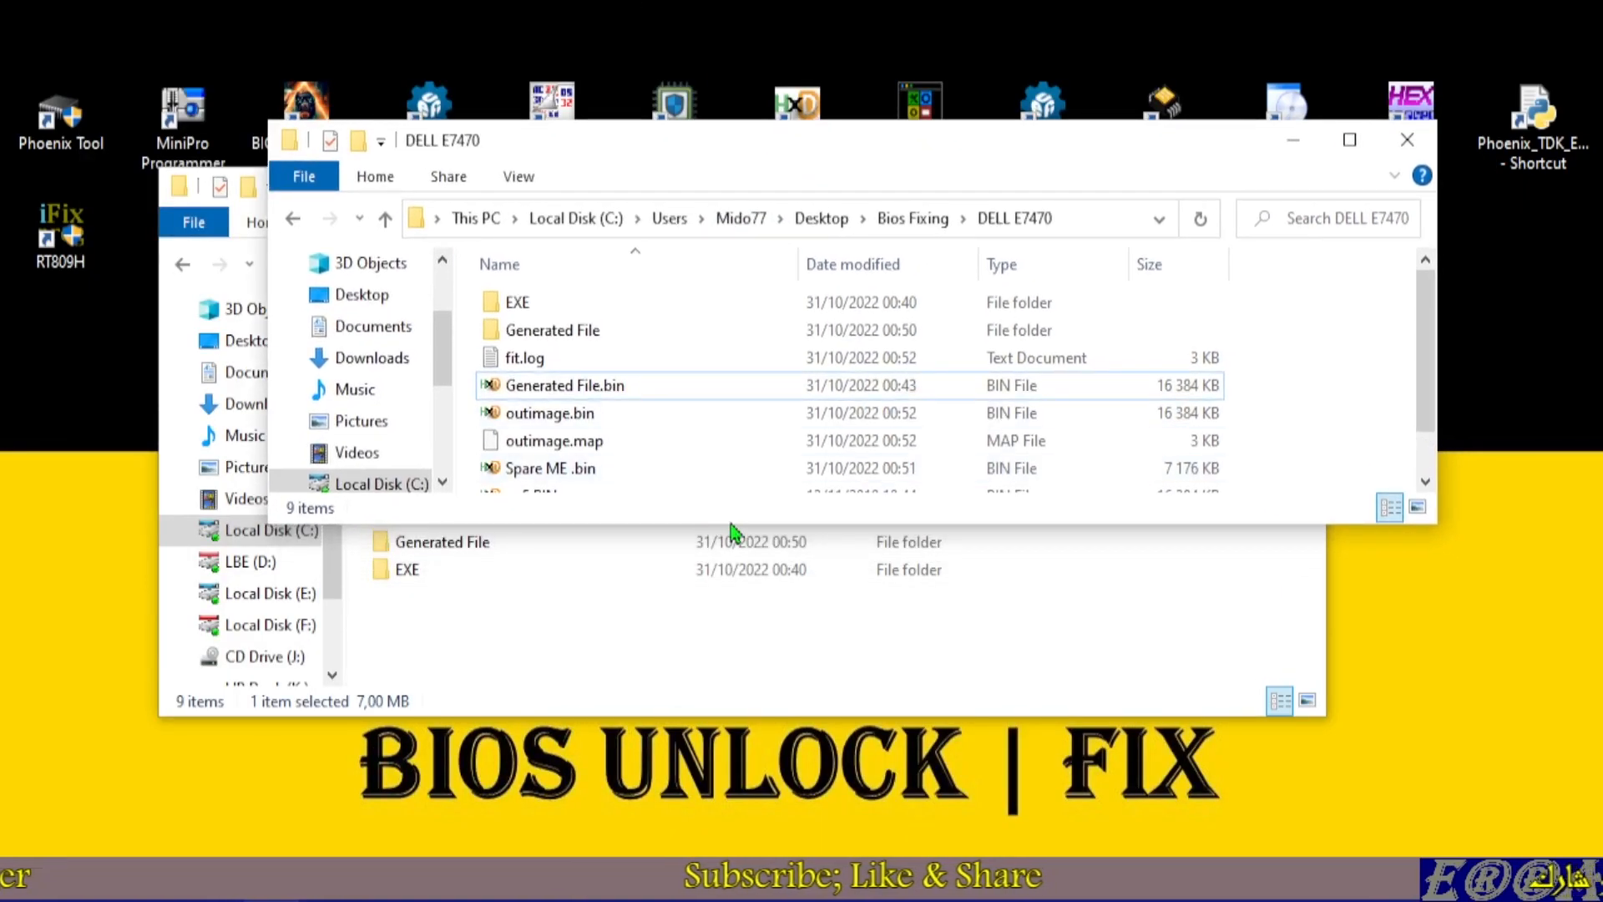
drag(737, 532, 737, 624)
click(715, 680)
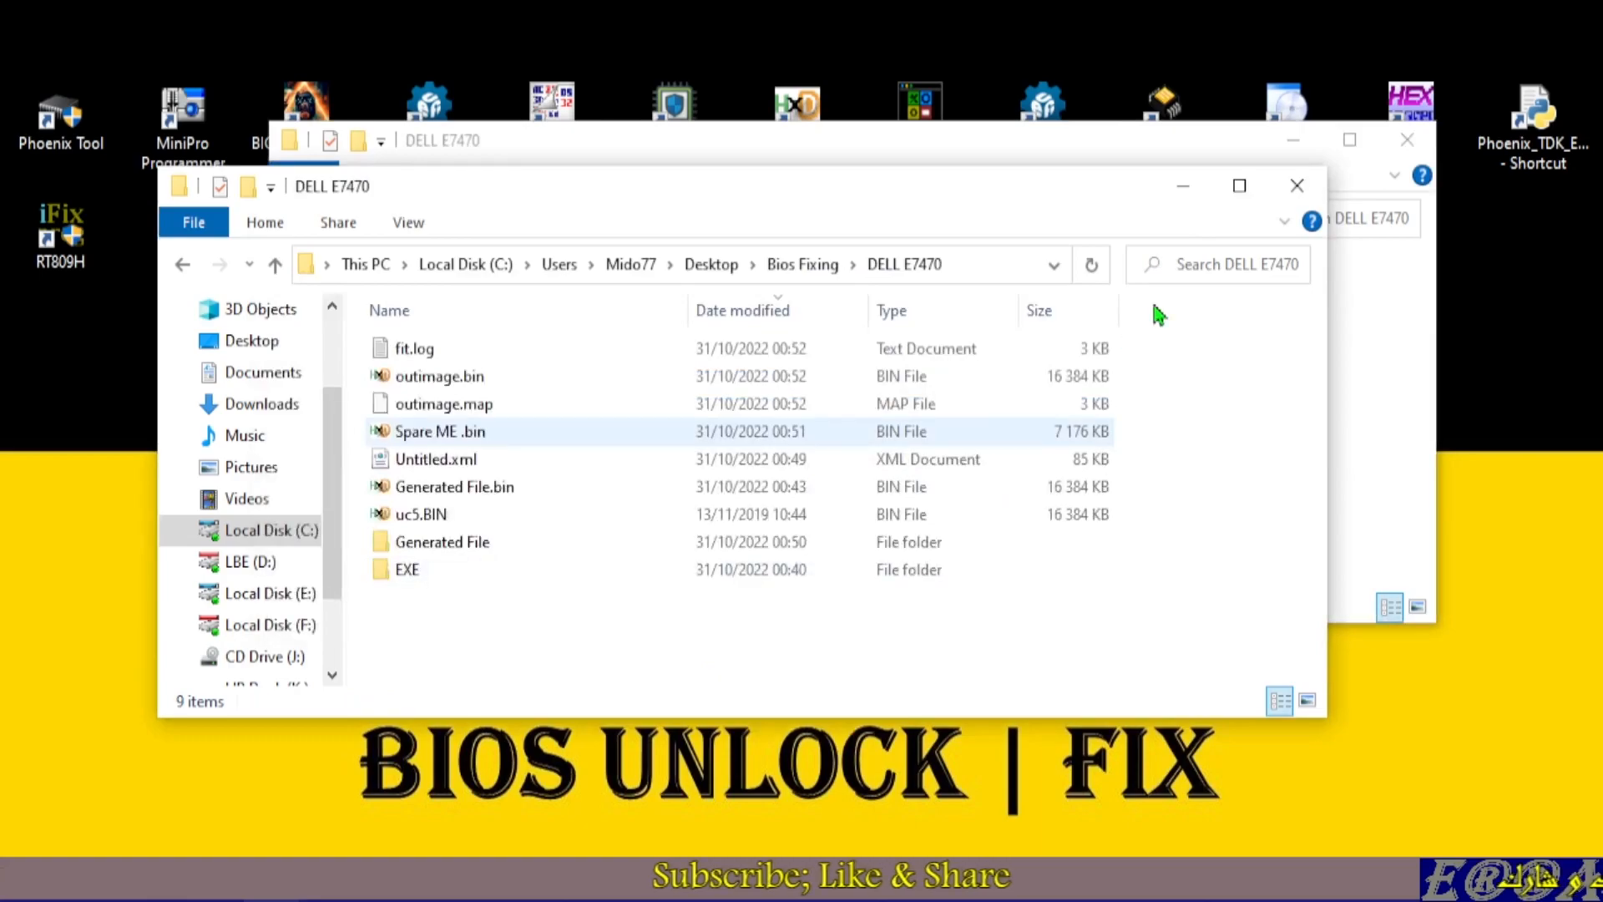
click(1296, 179)
drag(887, 624, 887, 741)
drag(875, 182, 803, 380)
Run BPCheck on outimage.bin to examine its region addresses, move the console aside and bring the DELL E7470 folder forward
click(434, 622)
double_click(920, 112)
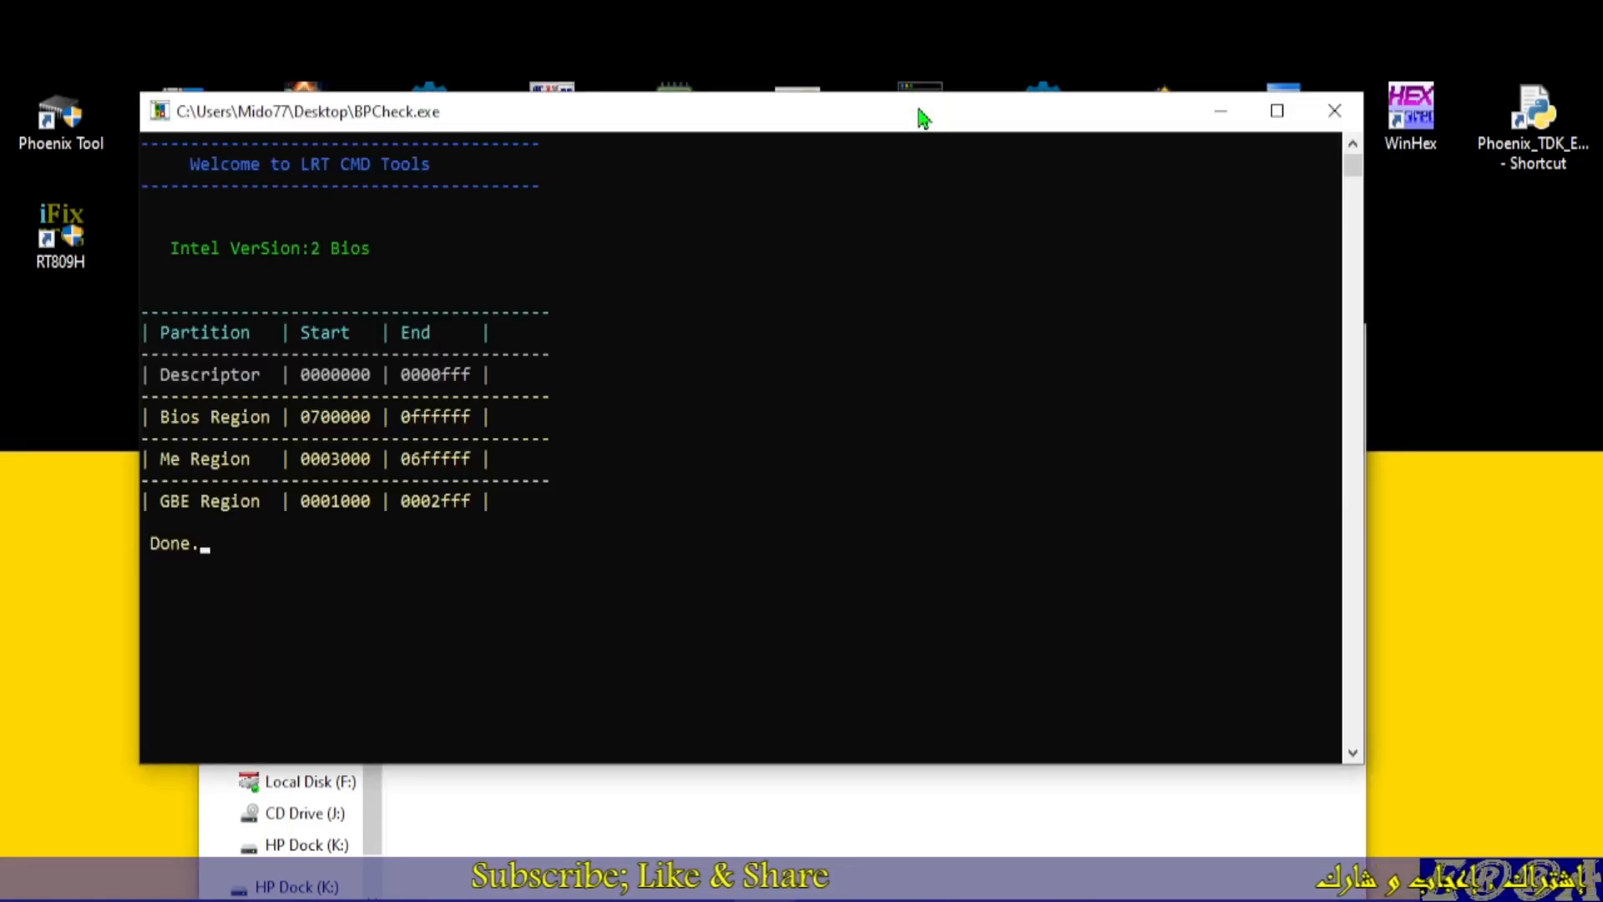
click(711, 768)
drag(813, 119, 709, 175)
click(761, 871)
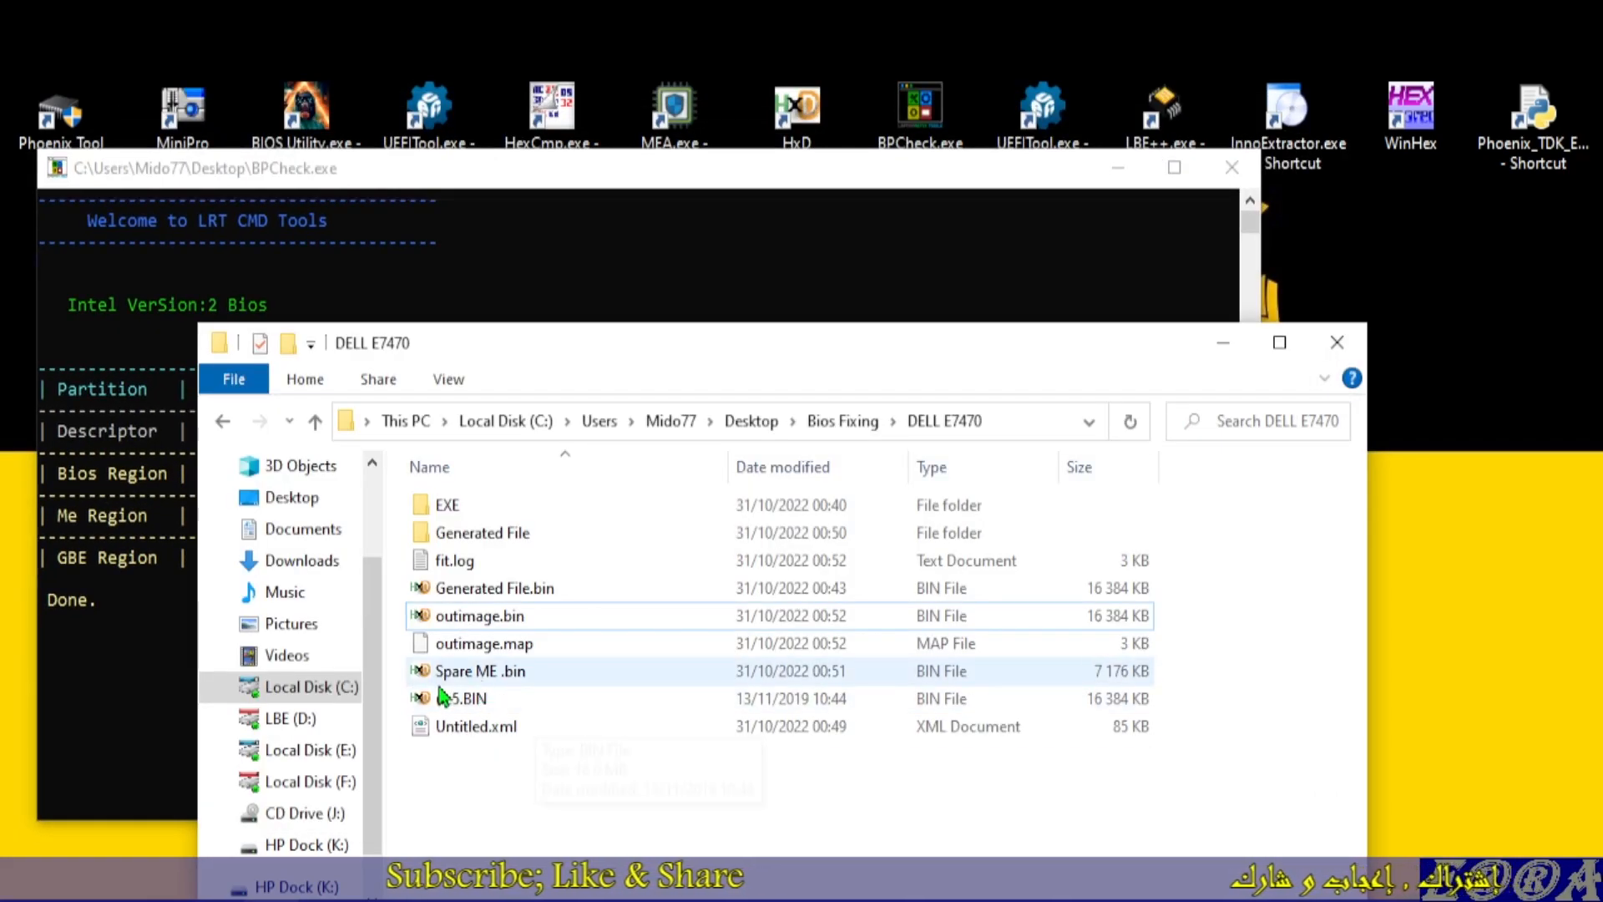
Run BPCheck on uc5.BIN and place its console beside the outimage.bin console to compare their region tables
drag(442, 705, 919, 113)
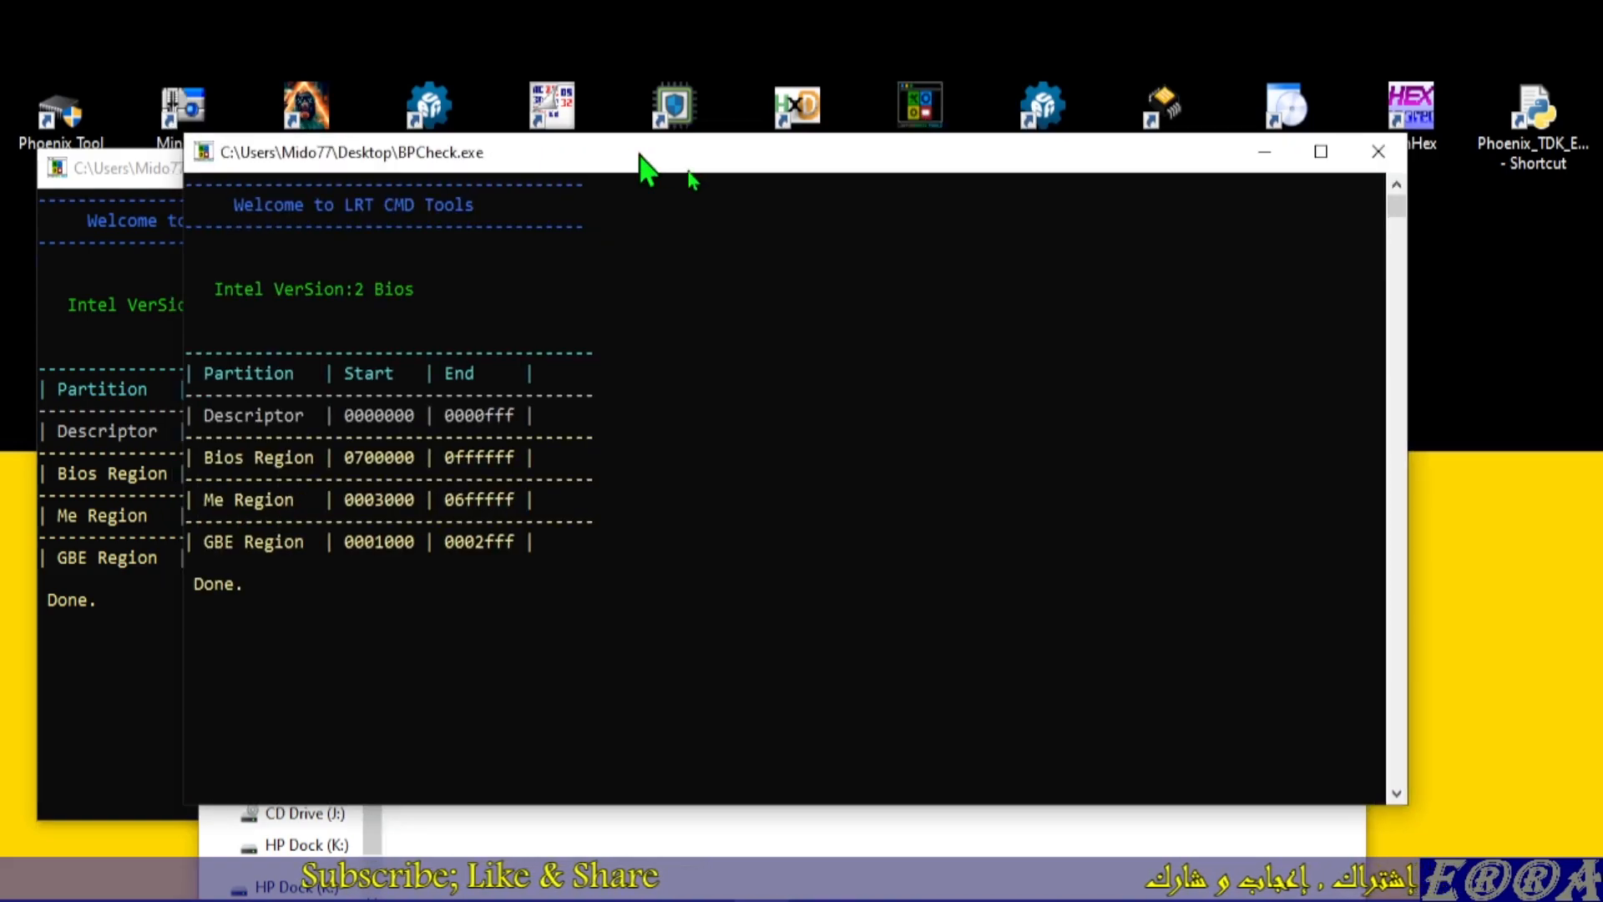
drag(644, 162, 798, 178)
click(122, 725)
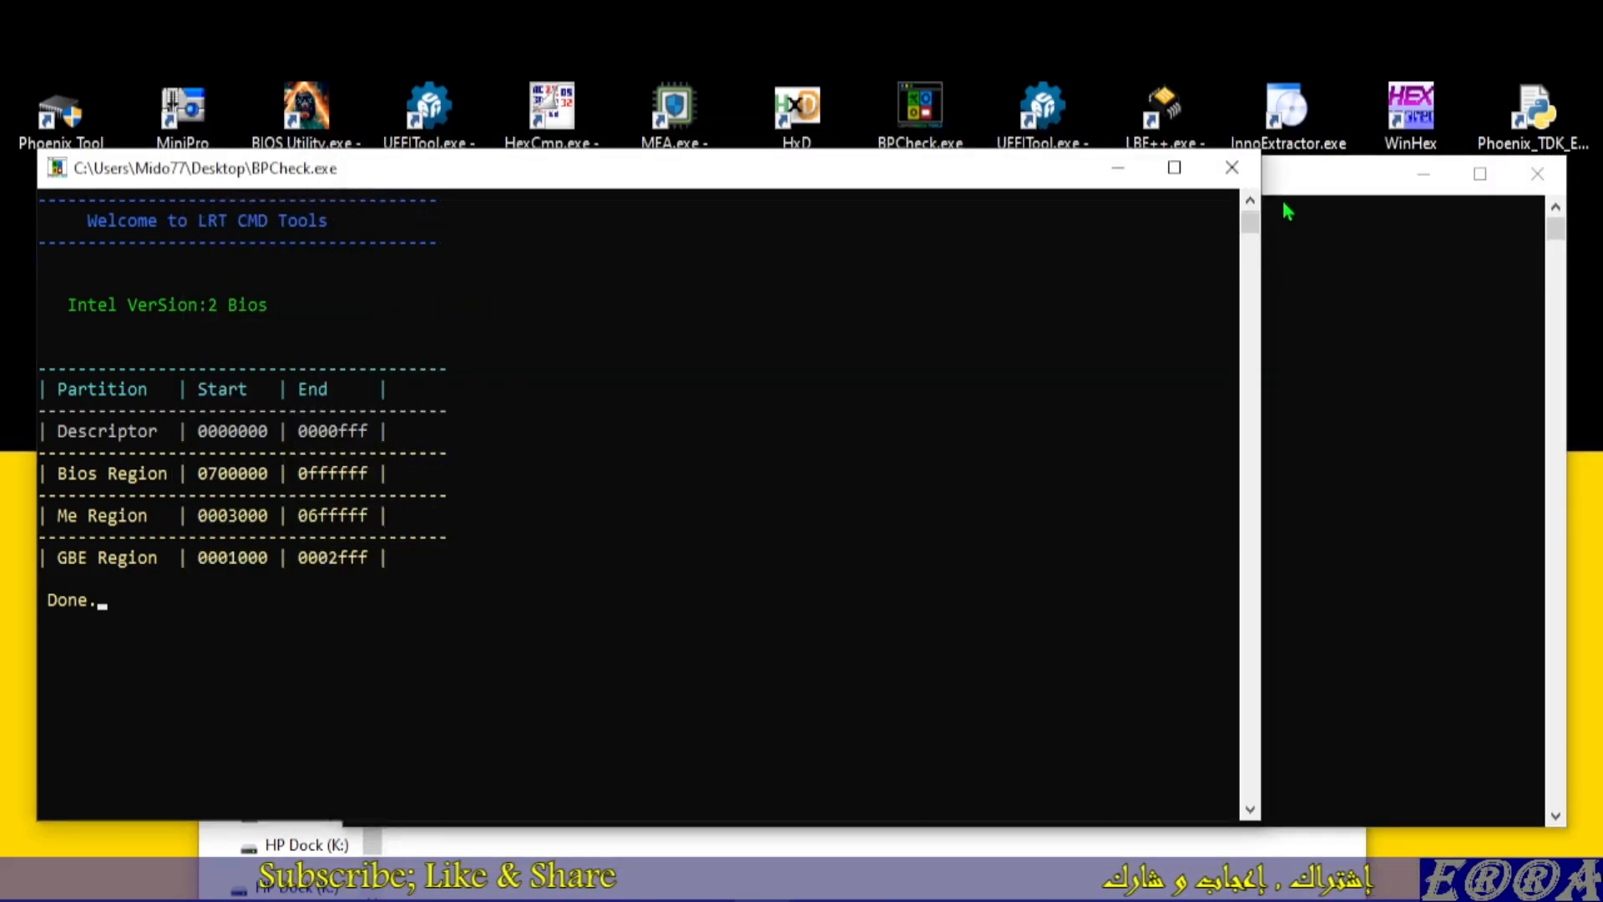
click(1331, 178)
drag(898, 184, 1029, 177)
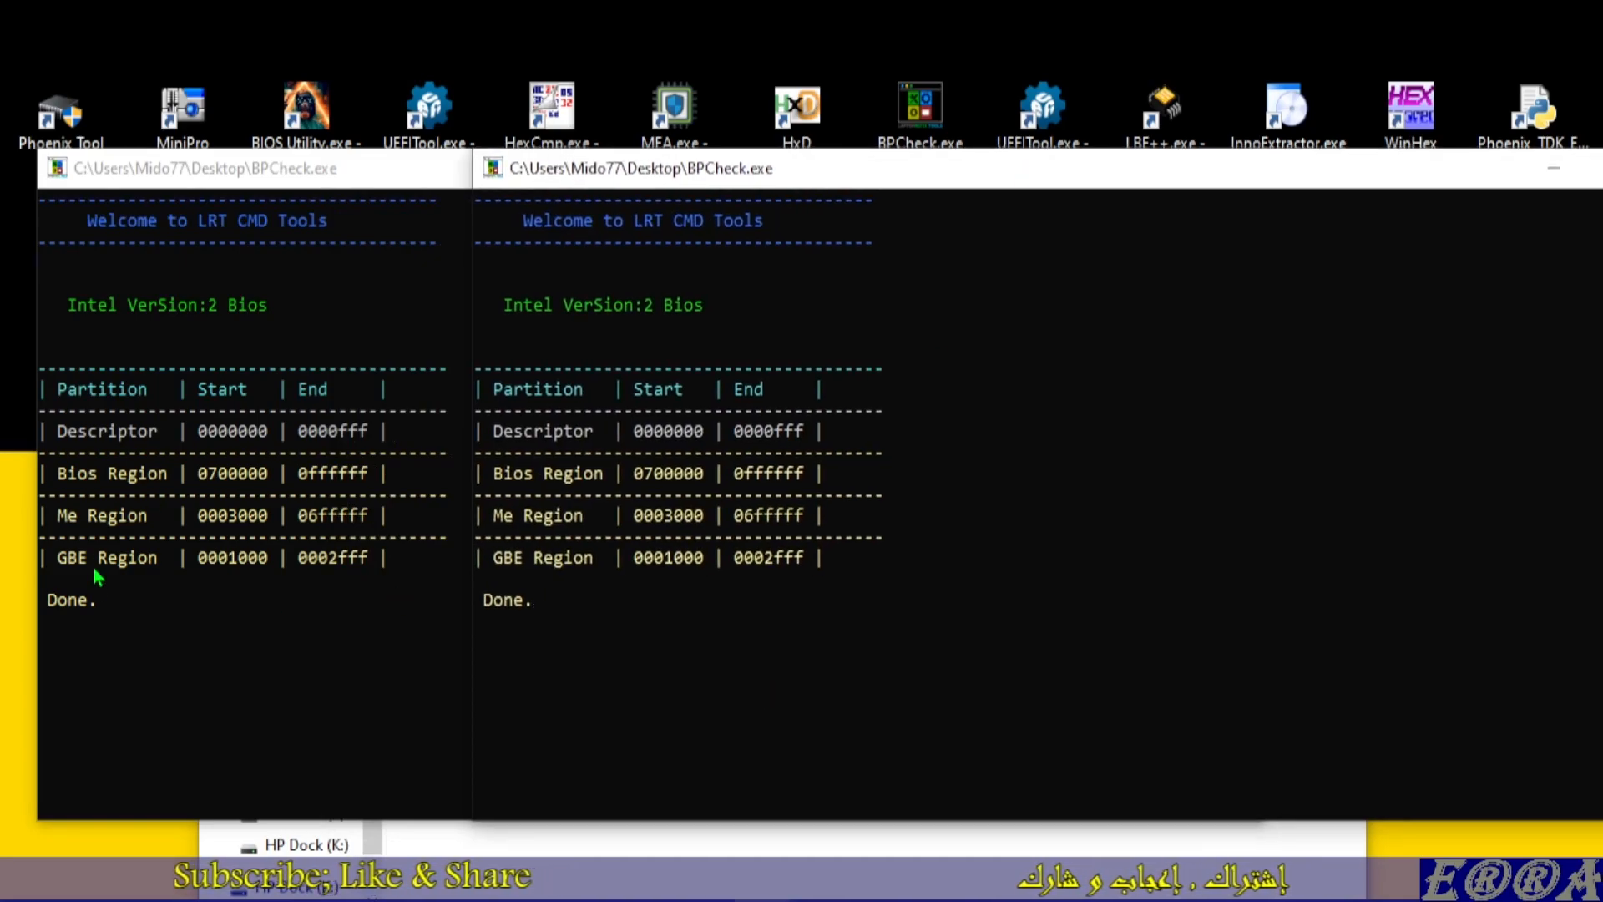
Highlight the uc5.BIN partition table and compare its region addresses with the outimage.bin table, then clear the highlight
drag(833, 559, 496, 391)
click(385, 564)
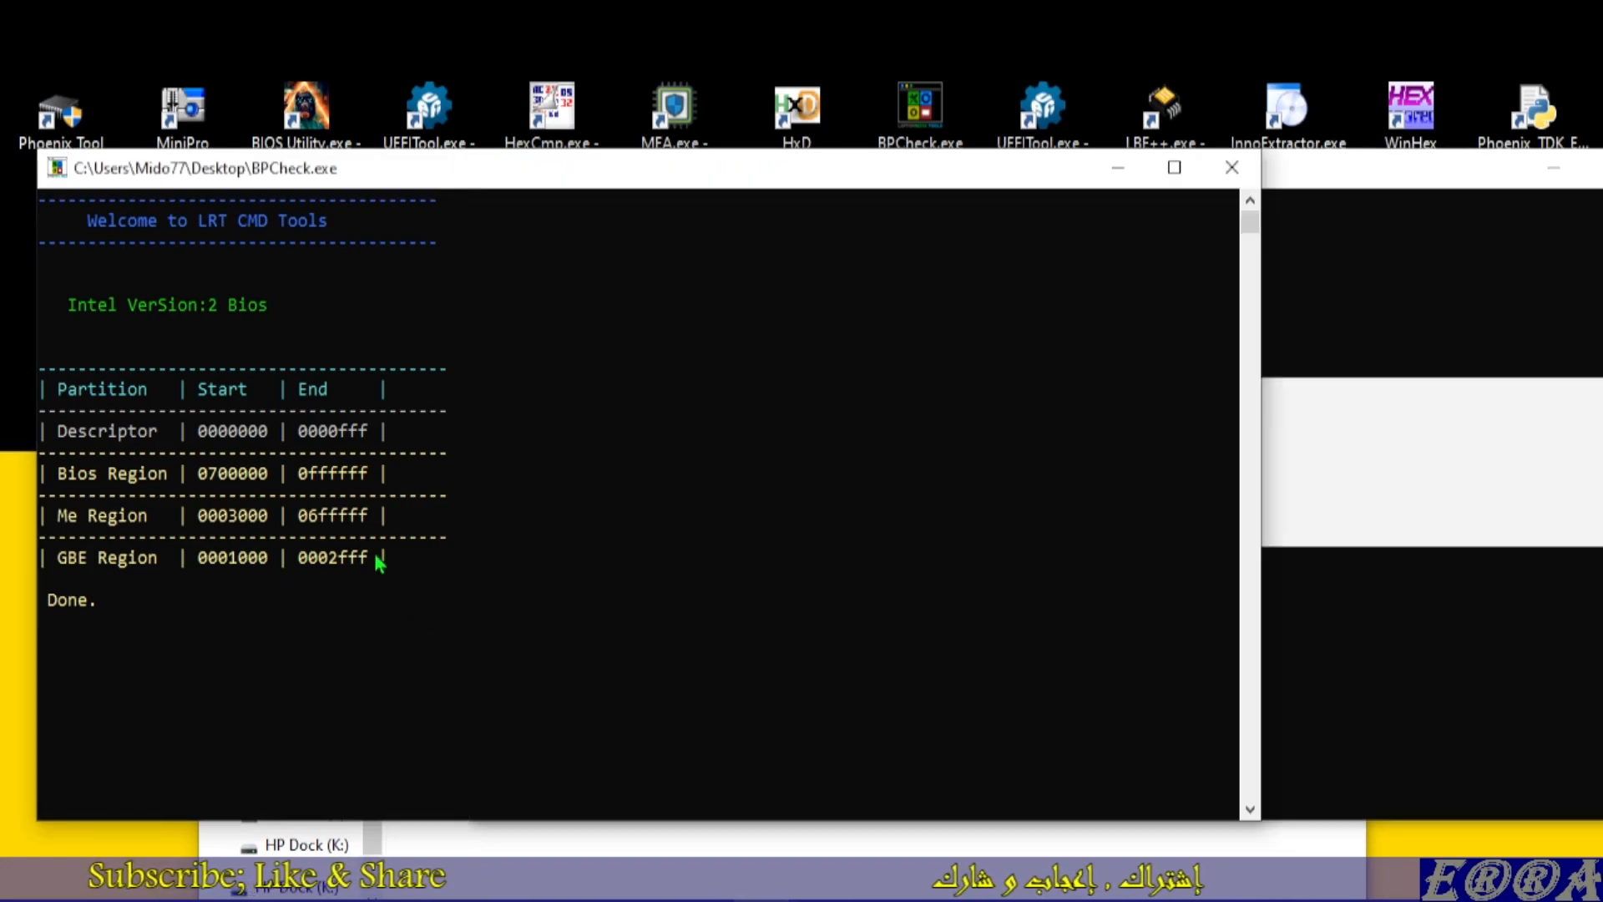
click(1353, 178)
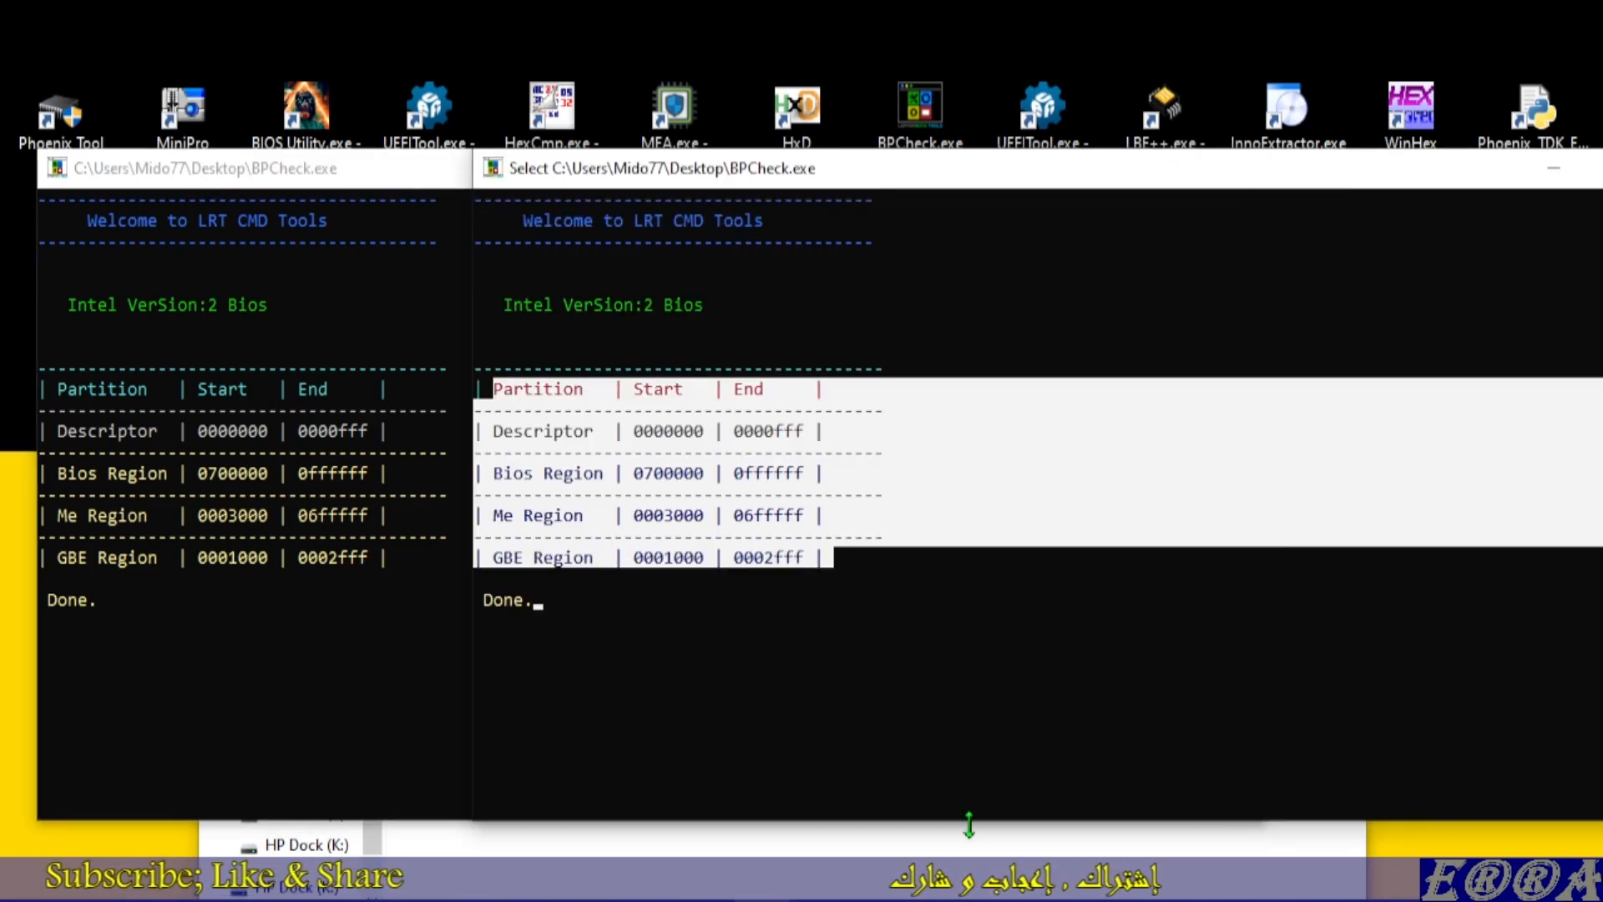
click(913, 688)
Run BPCheck on Generated File.bin from the DELL E7470 folder, minimize the folder and line up all three region tables side by side
click(809, 882)
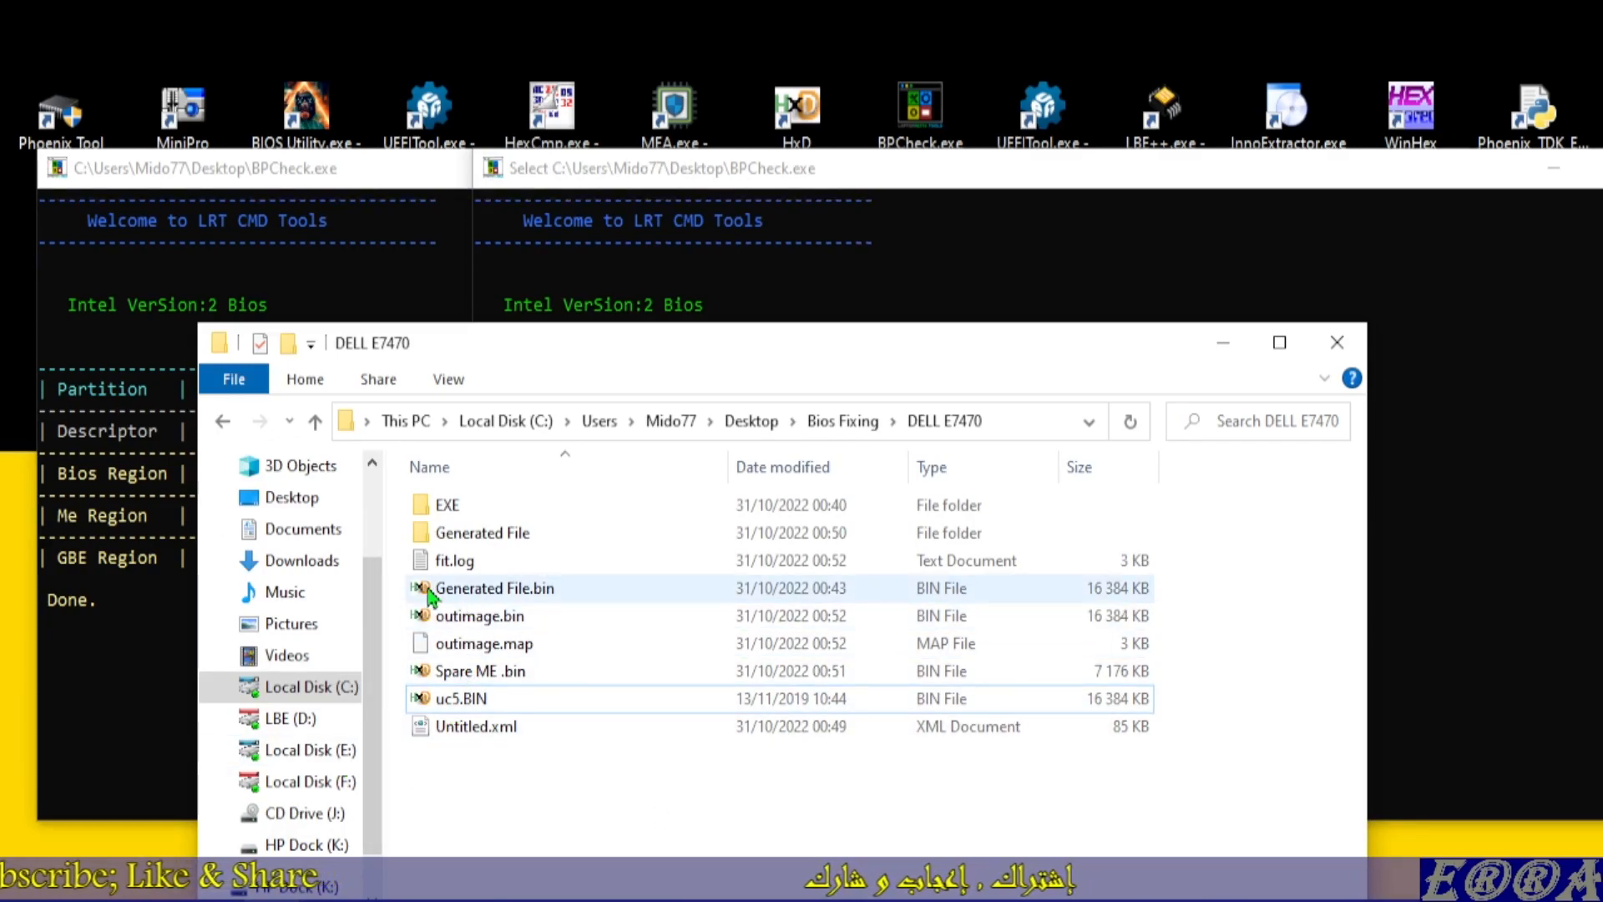
drag(426, 588, 927, 108)
drag(740, 178, 1420, 179)
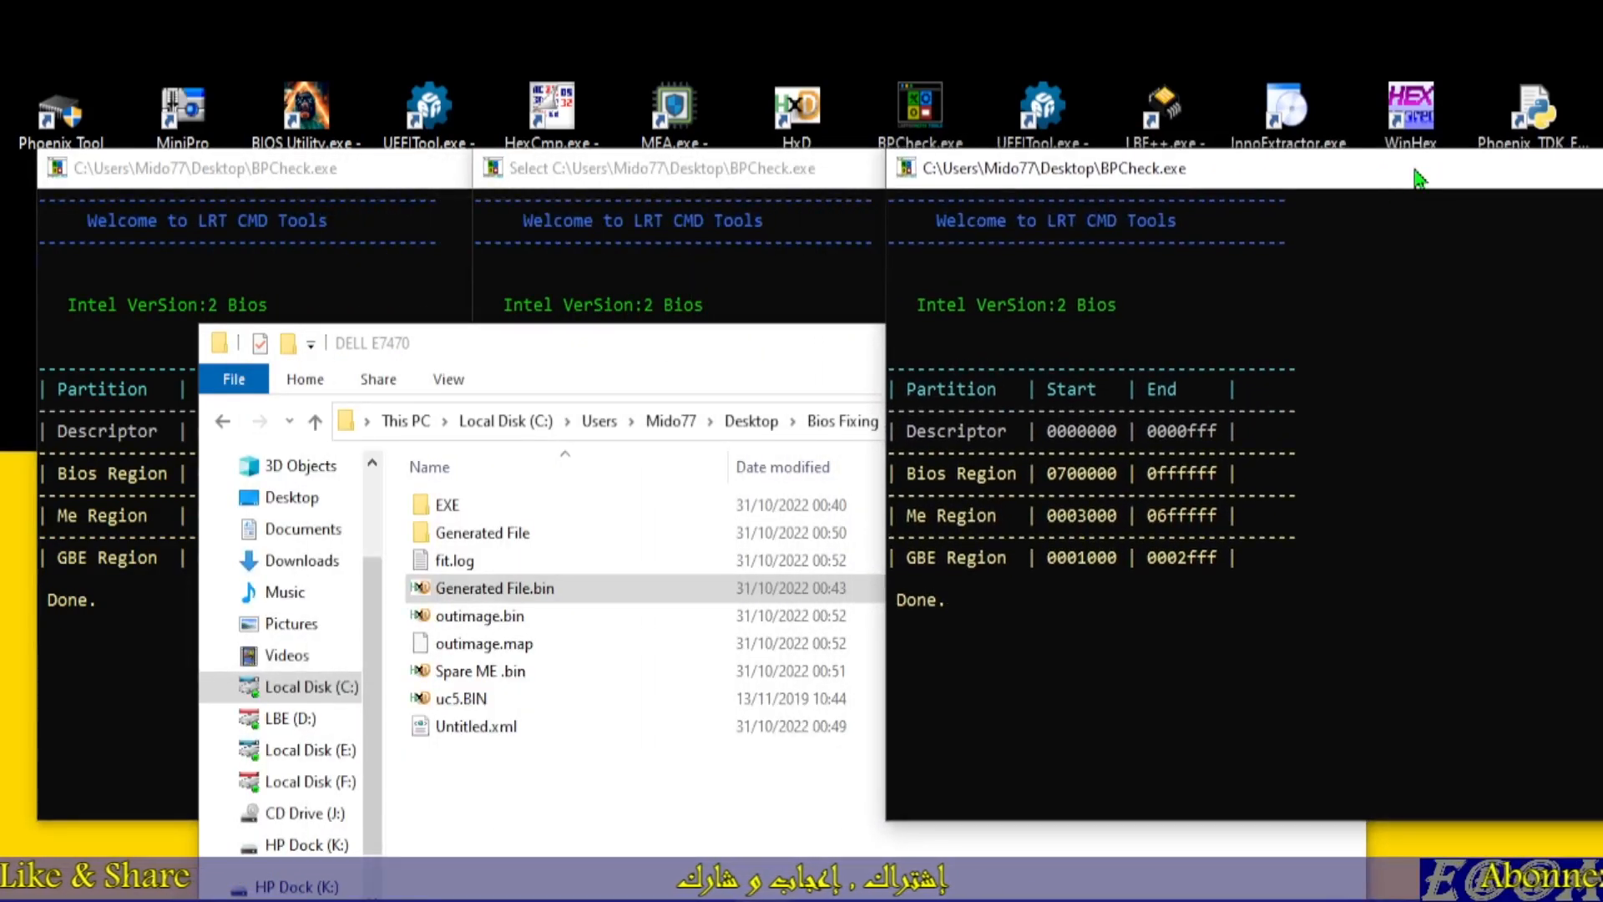
click(830, 369)
click(1219, 345)
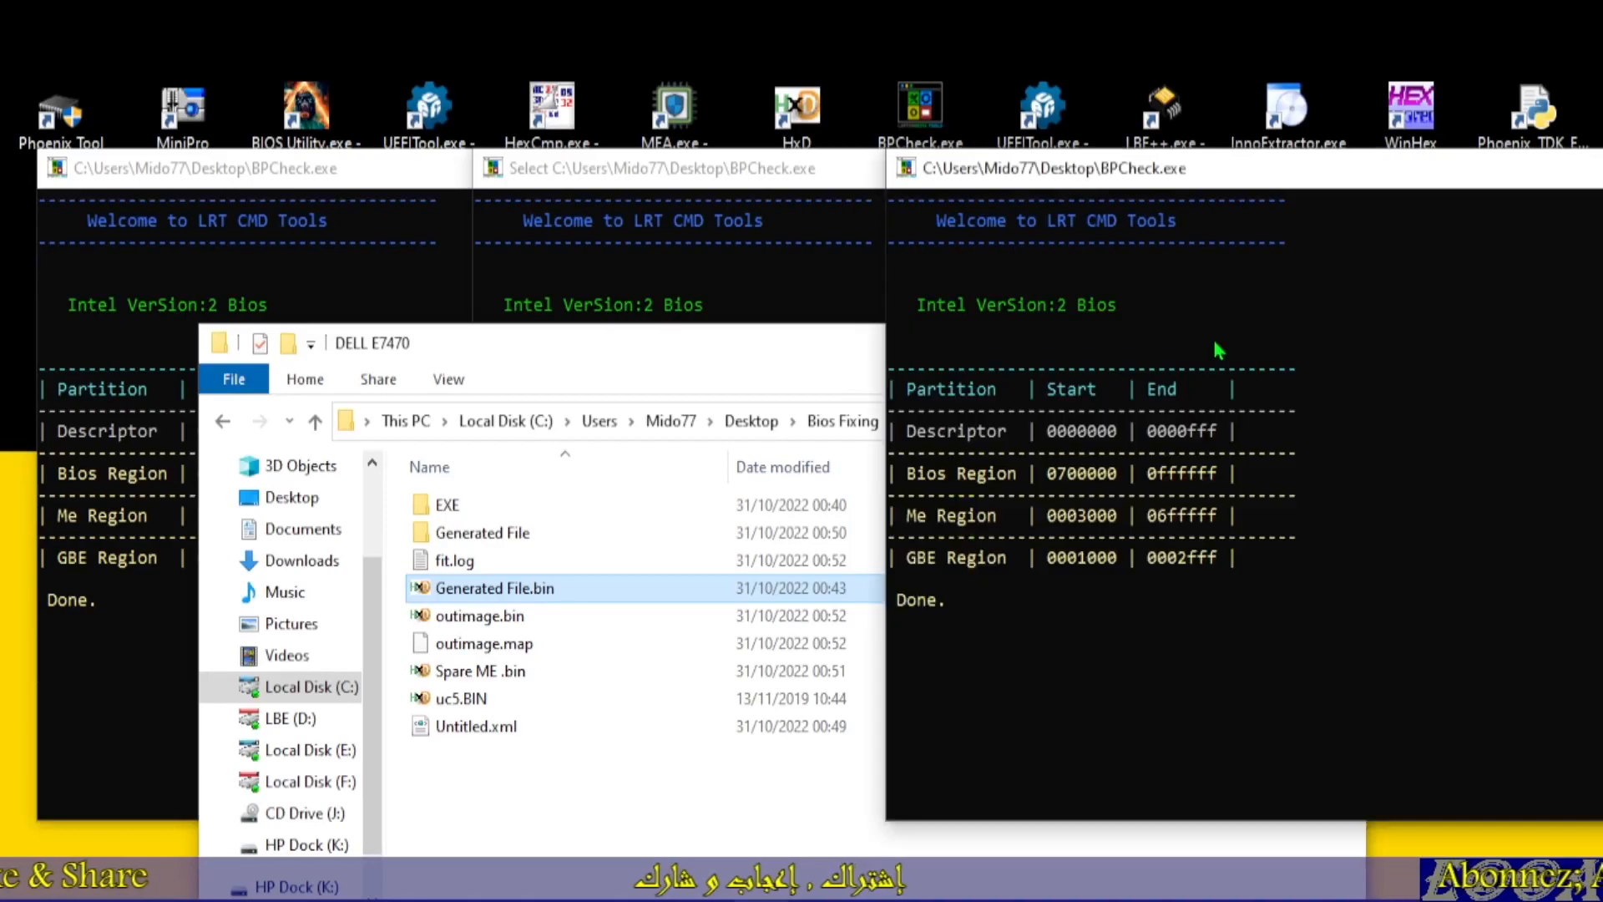
drag(1202, 168, 1254, 164)
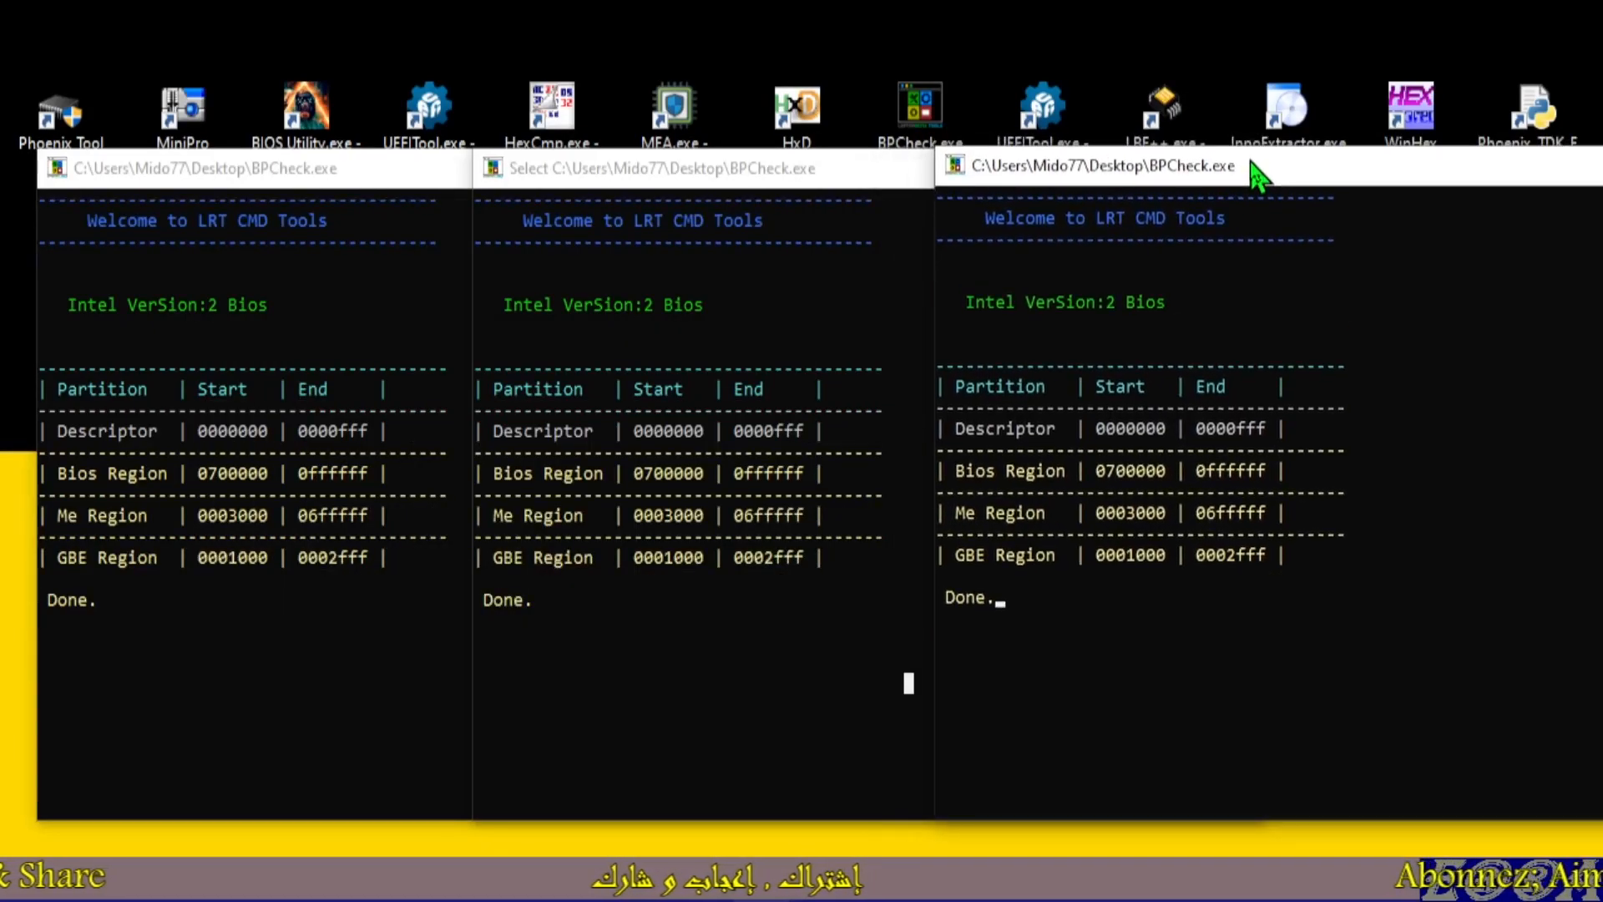